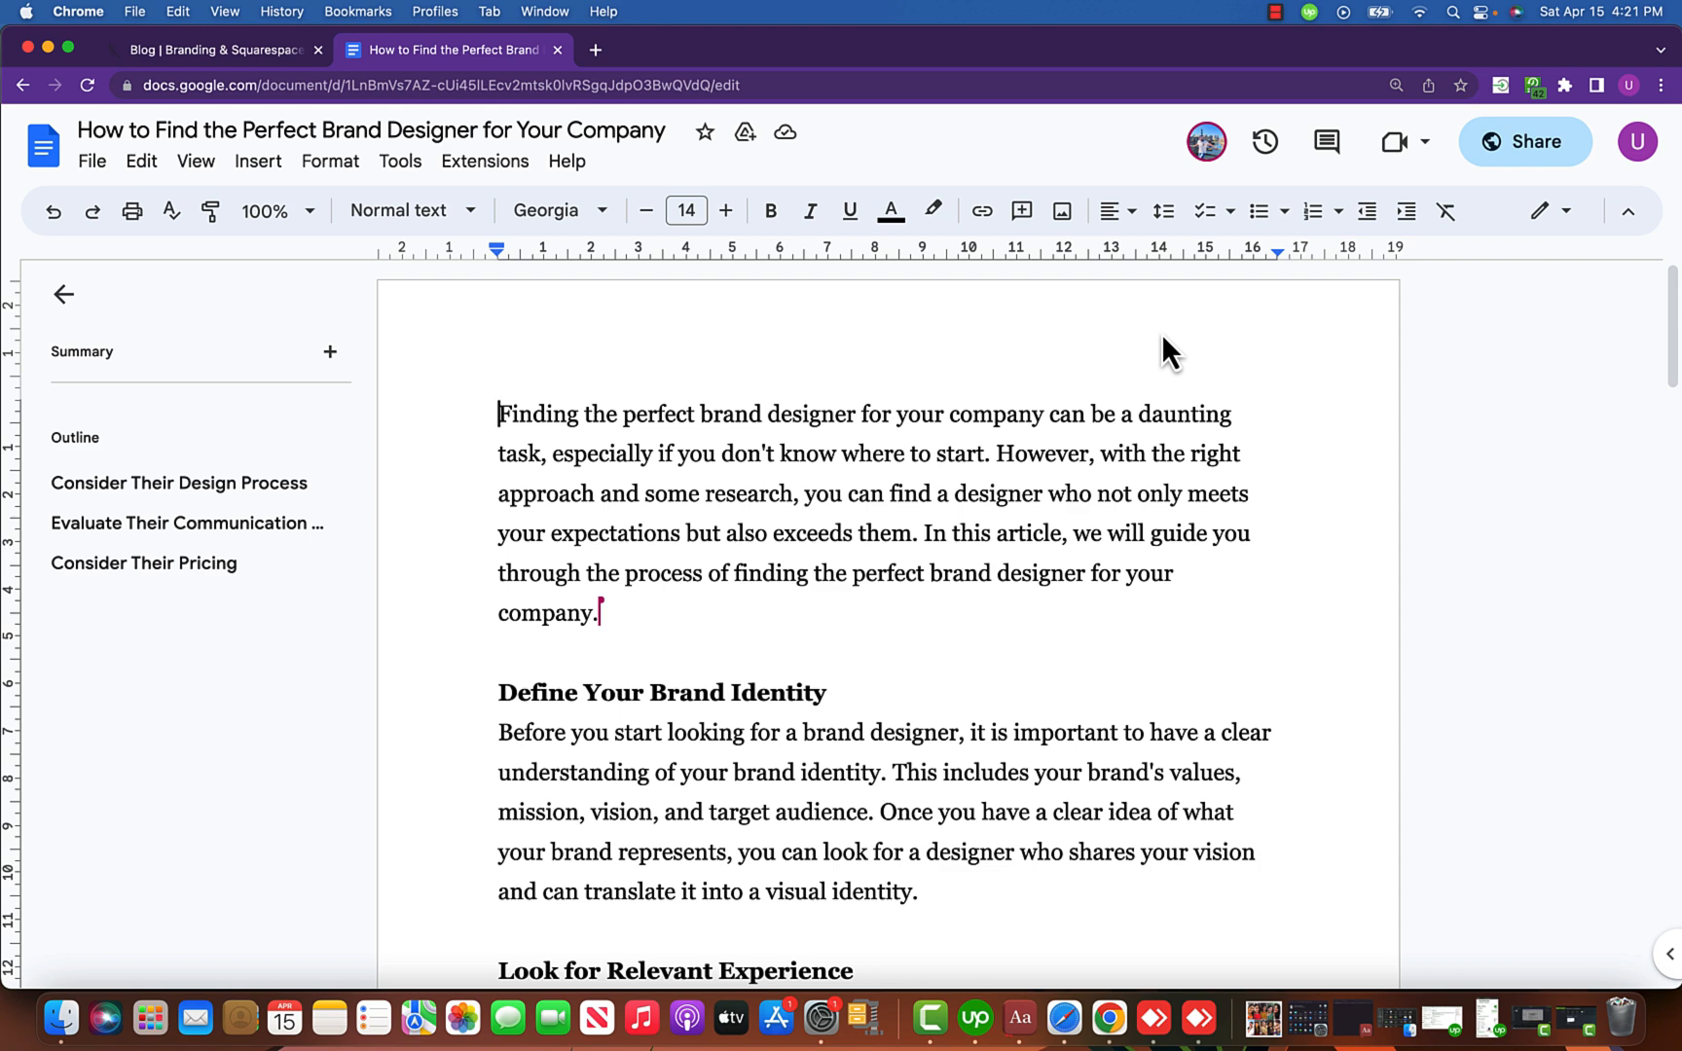
Look through the article draft on finding the perfect brand designer, from the introduction through its section headings.
scroll(1161, 351, "down", 10)
scroll(1155, 370, "up", 5)
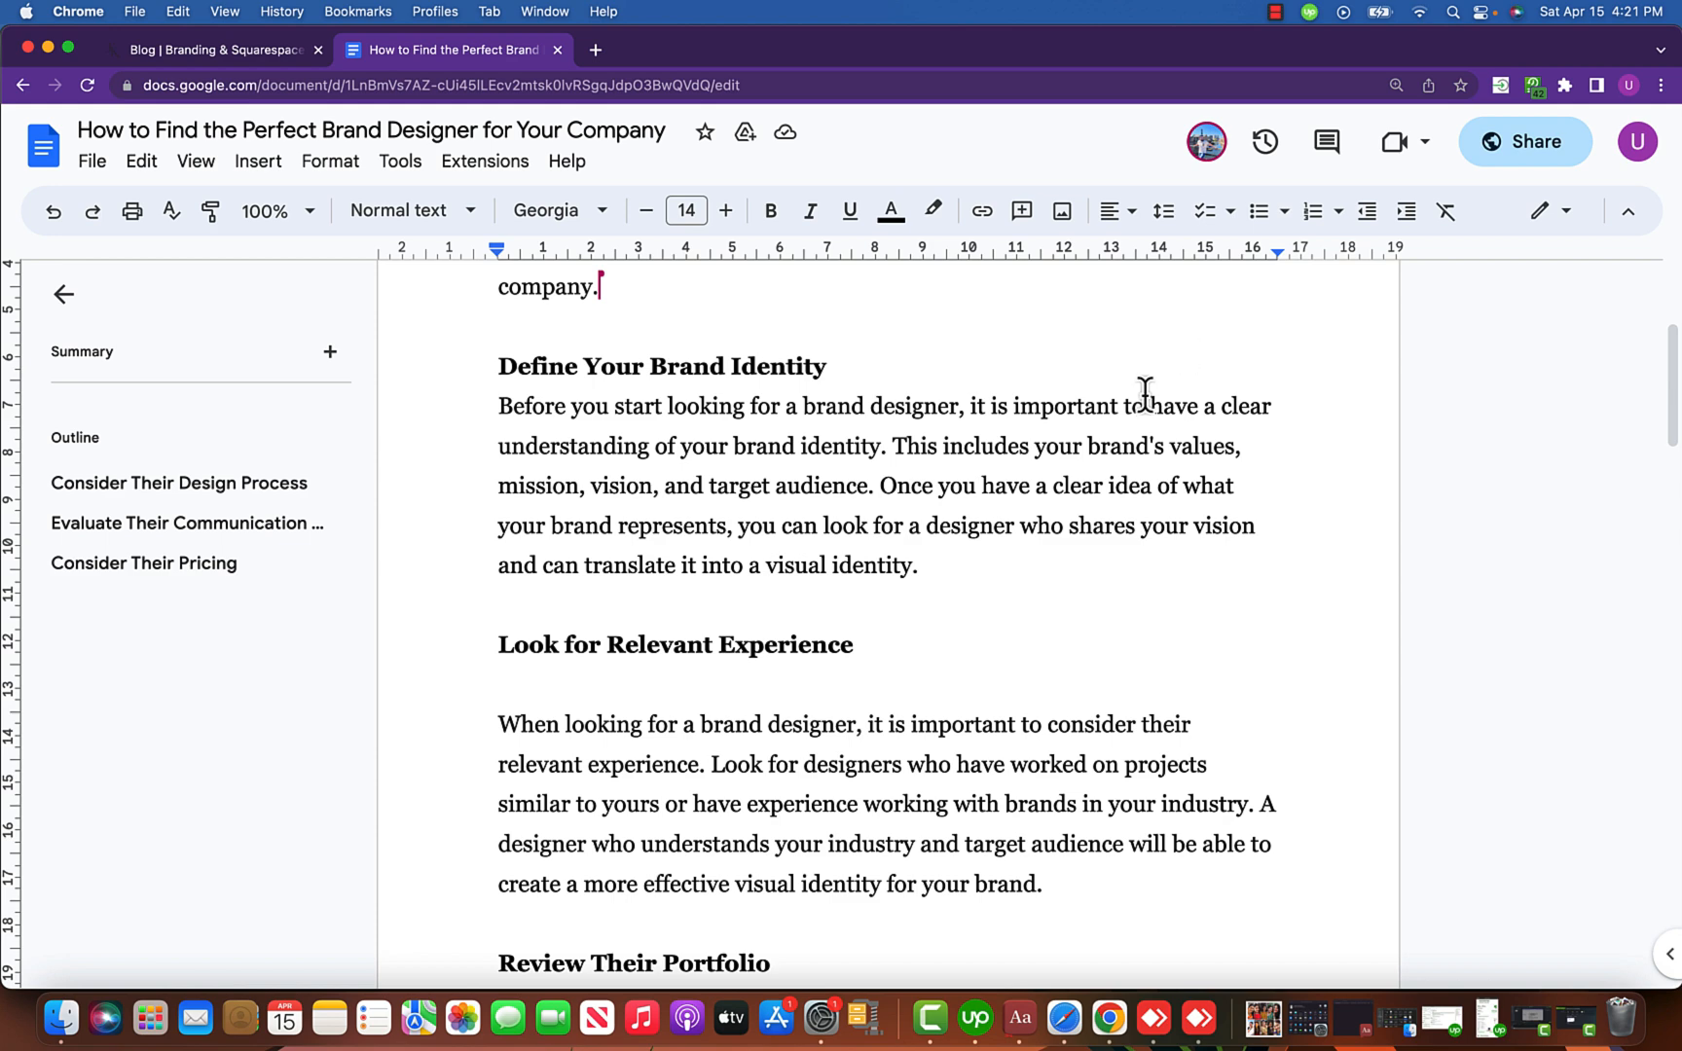
scroll(1158, 380, "down", 3)
scroll(1129, 389, "up", 7)
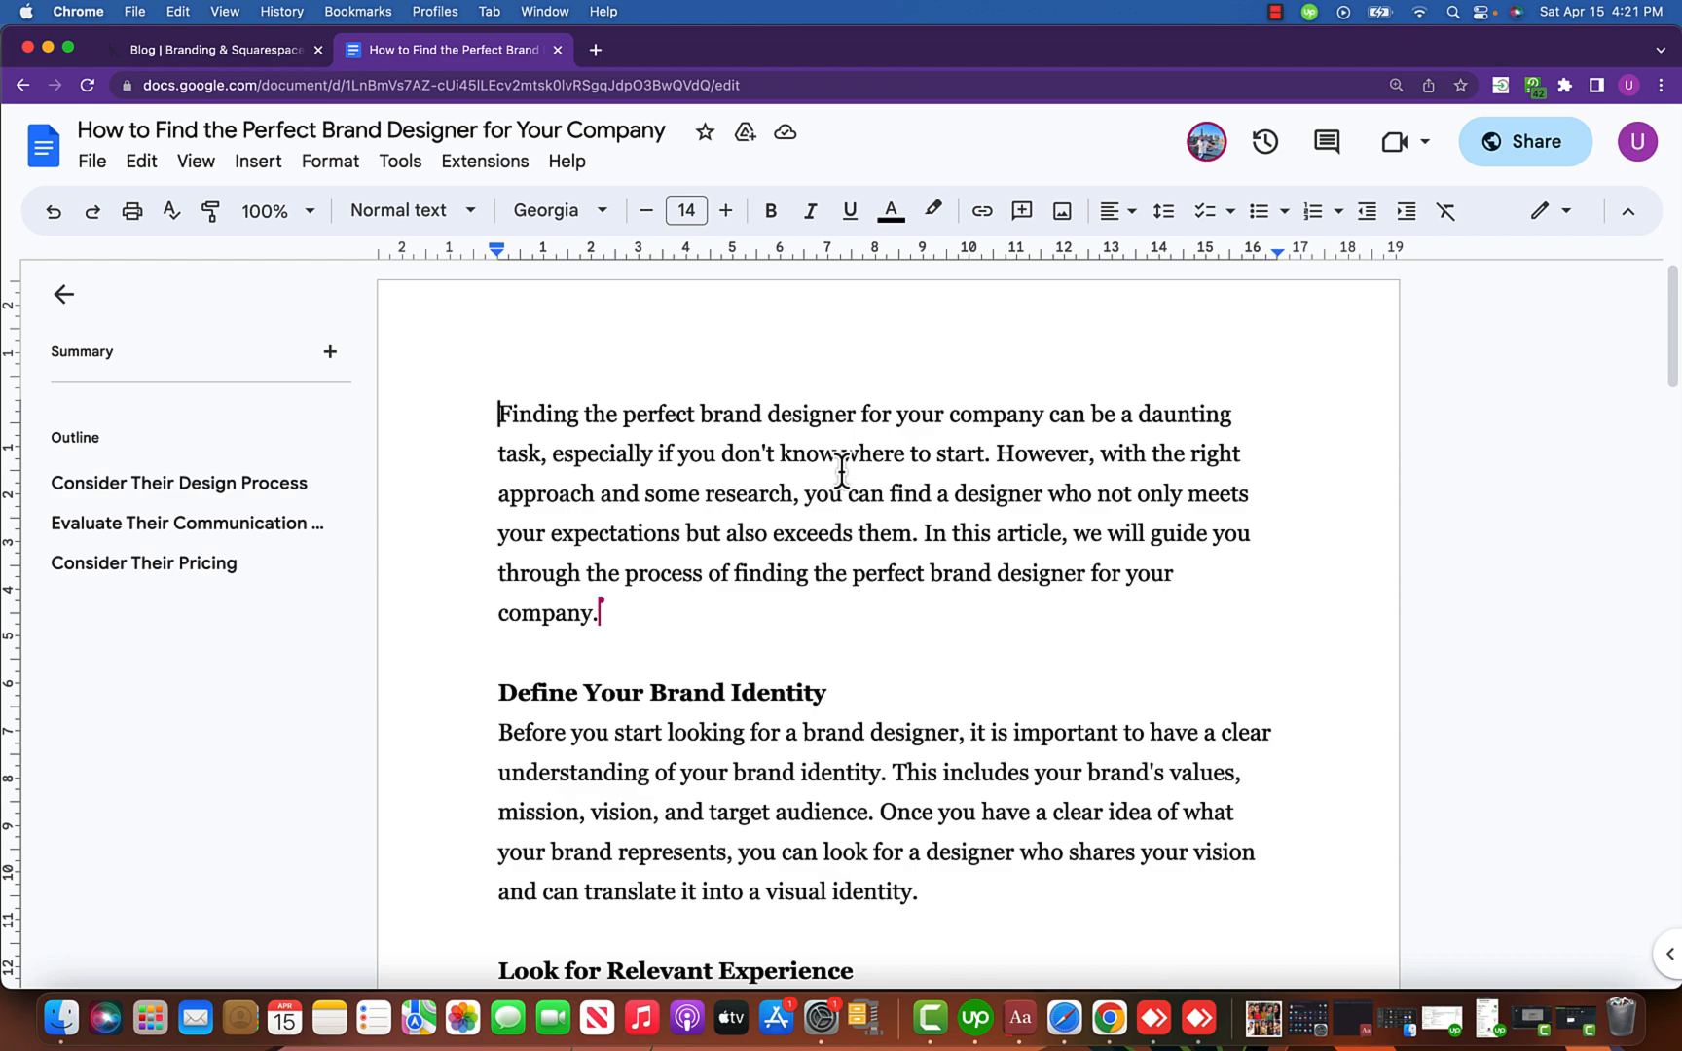
scroll(867, 473, "down", 10)
scroll(1061, 448, "down", 5)
scroll(1054, 462, "up", 15)
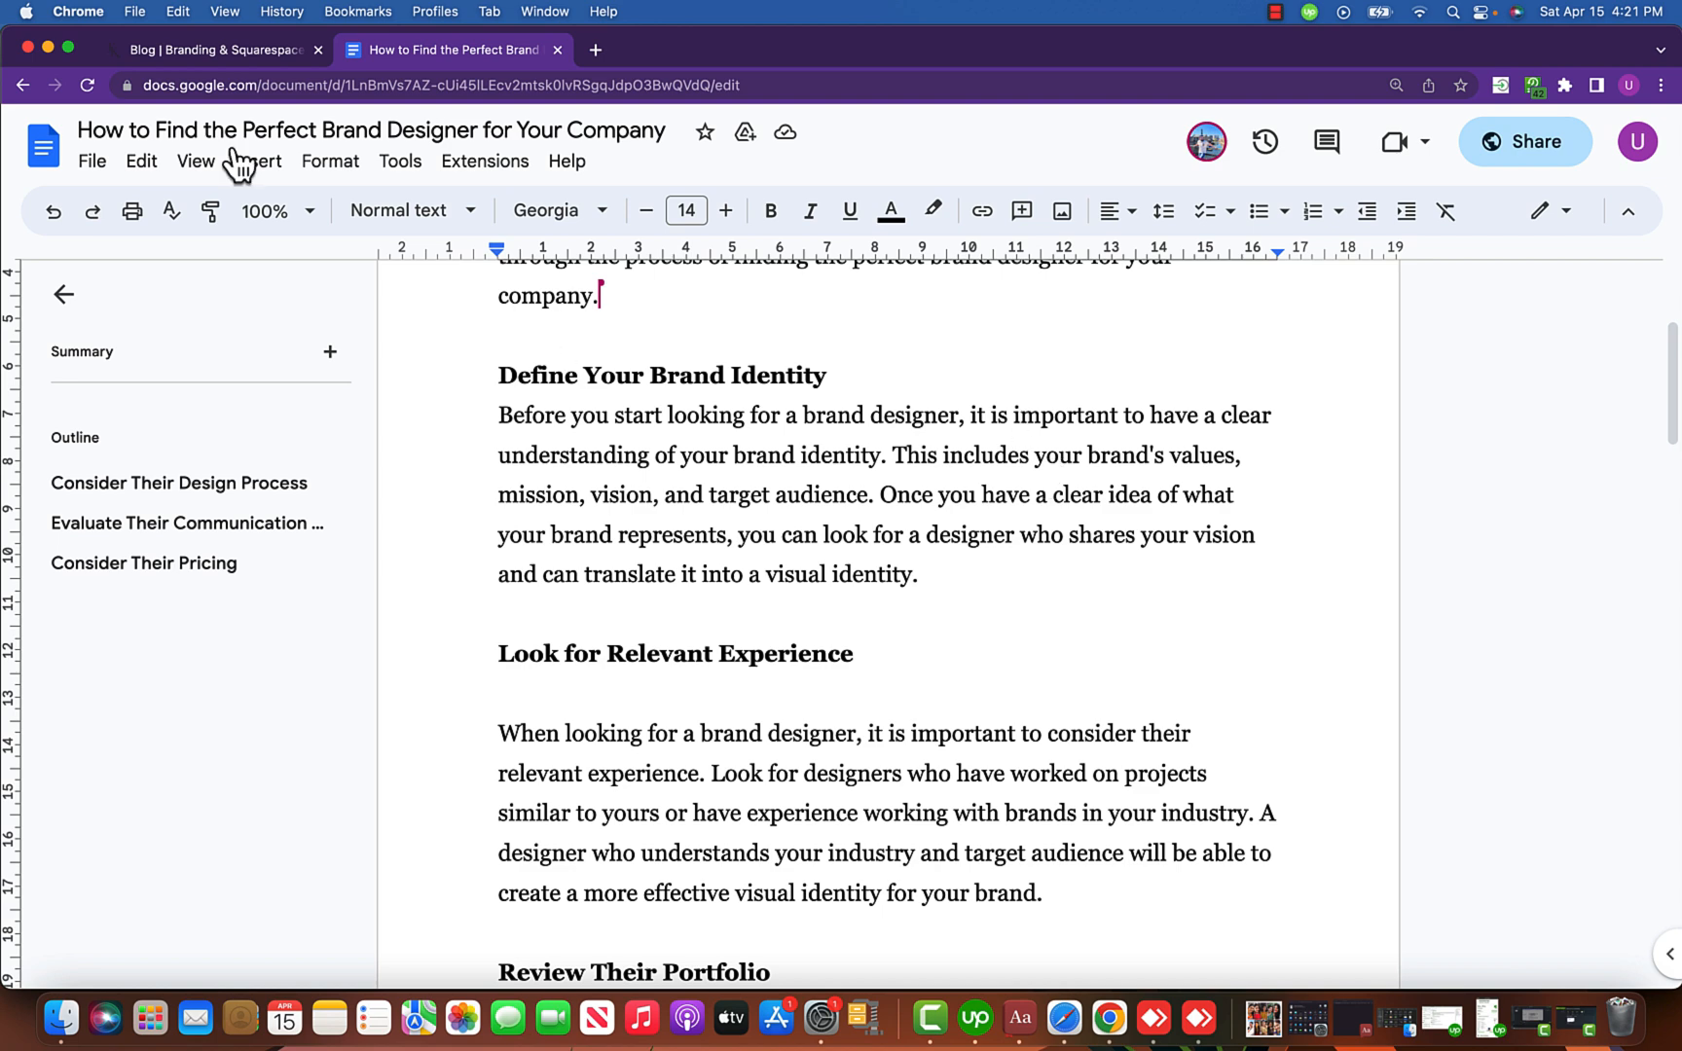
Switch to the Squarespace site editor and bring up the site's list of pages from the home menu.
left_click(198, 52)
left_click(56, 151)
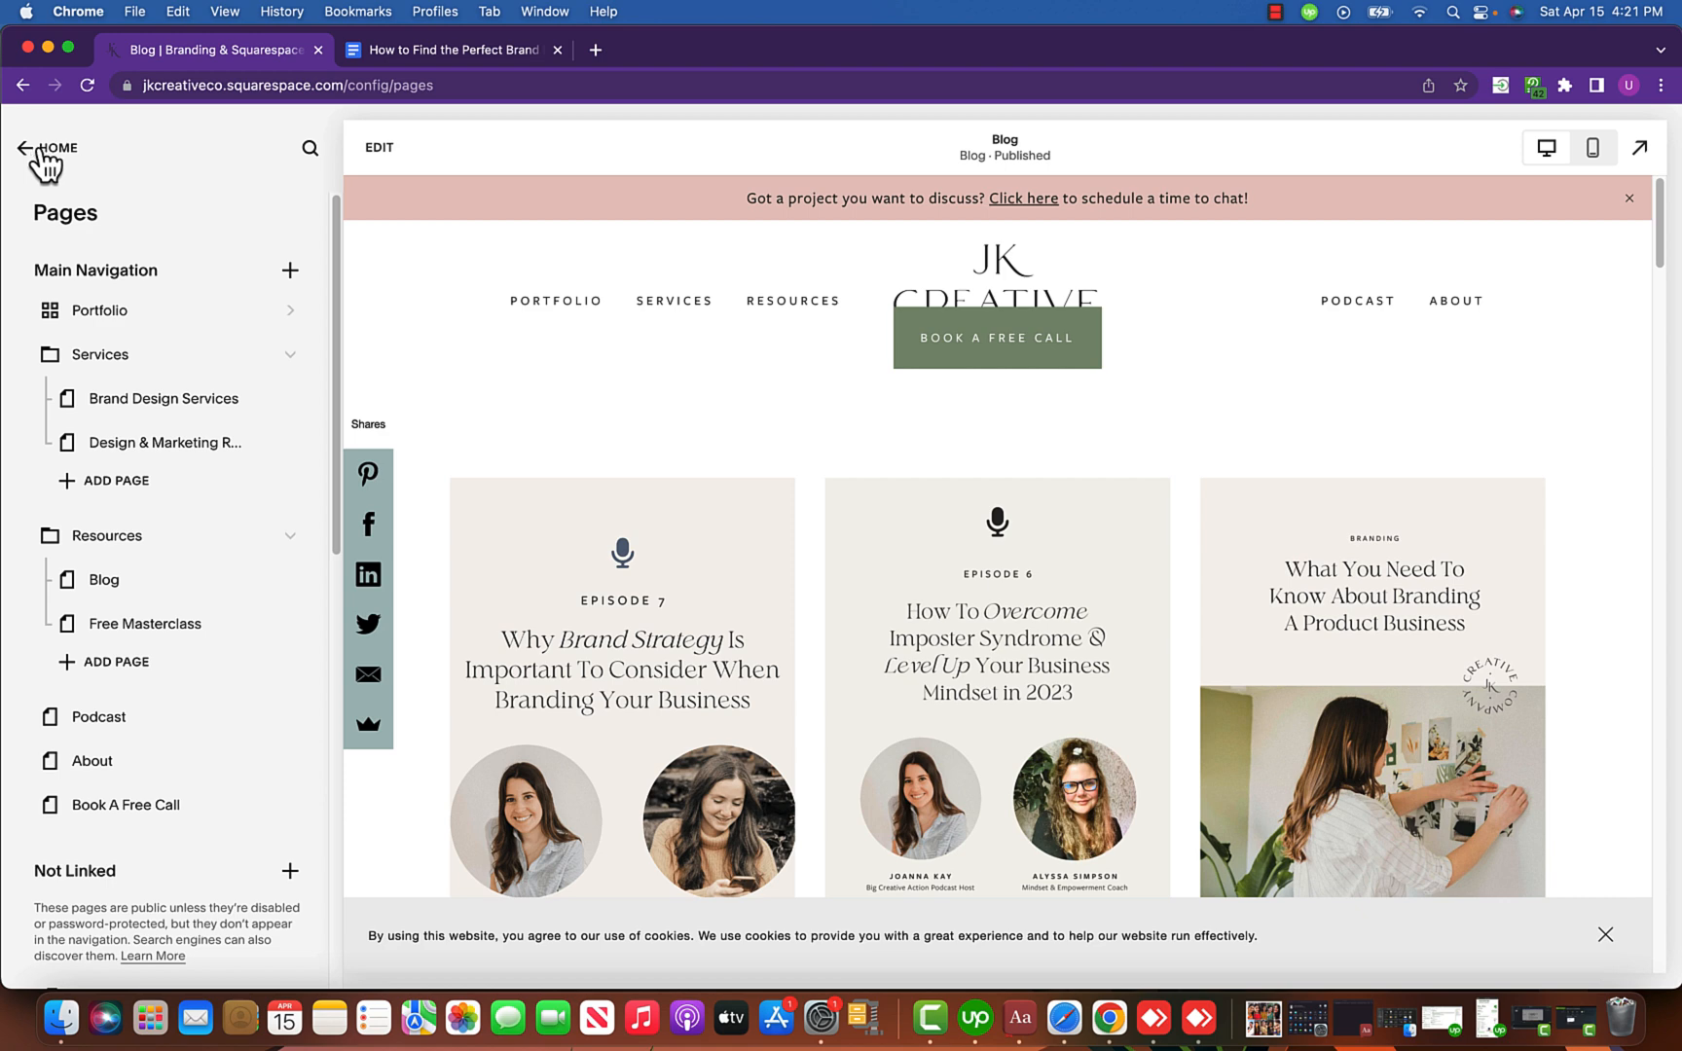
scroll(1219, 447, "down", 3)
scroll(1218, 451, "up", 4)
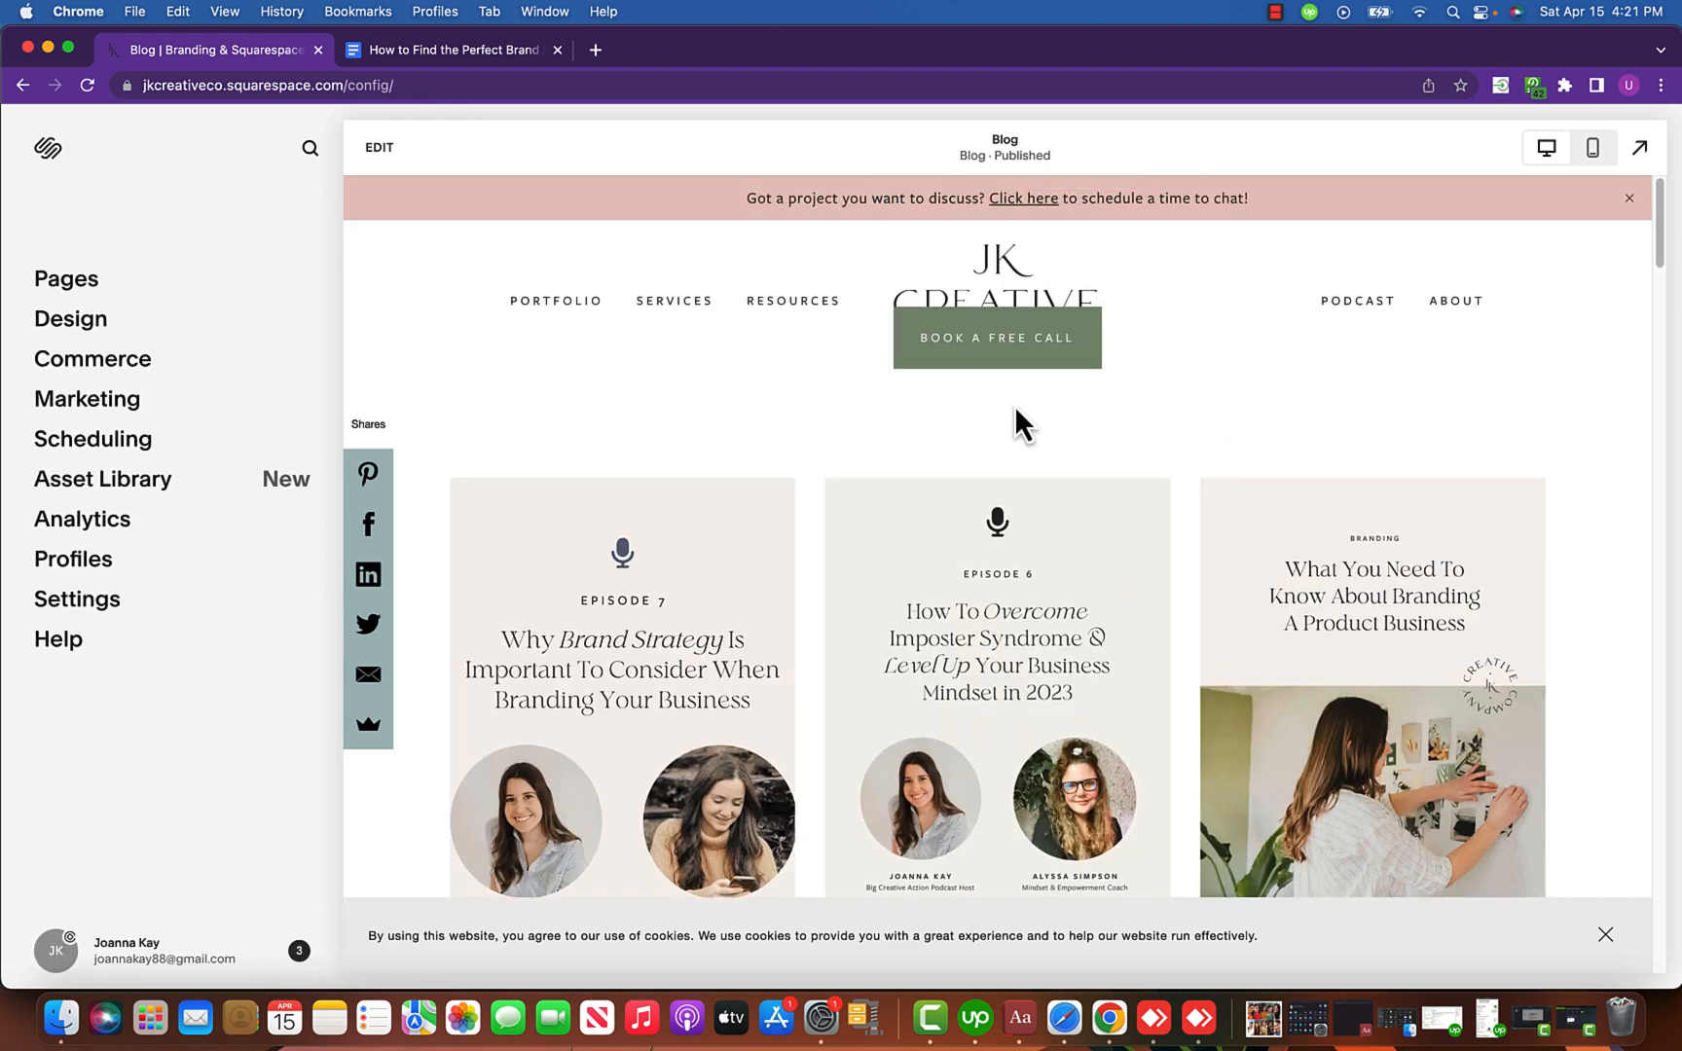
scroll(1015, 409, "down", 1)
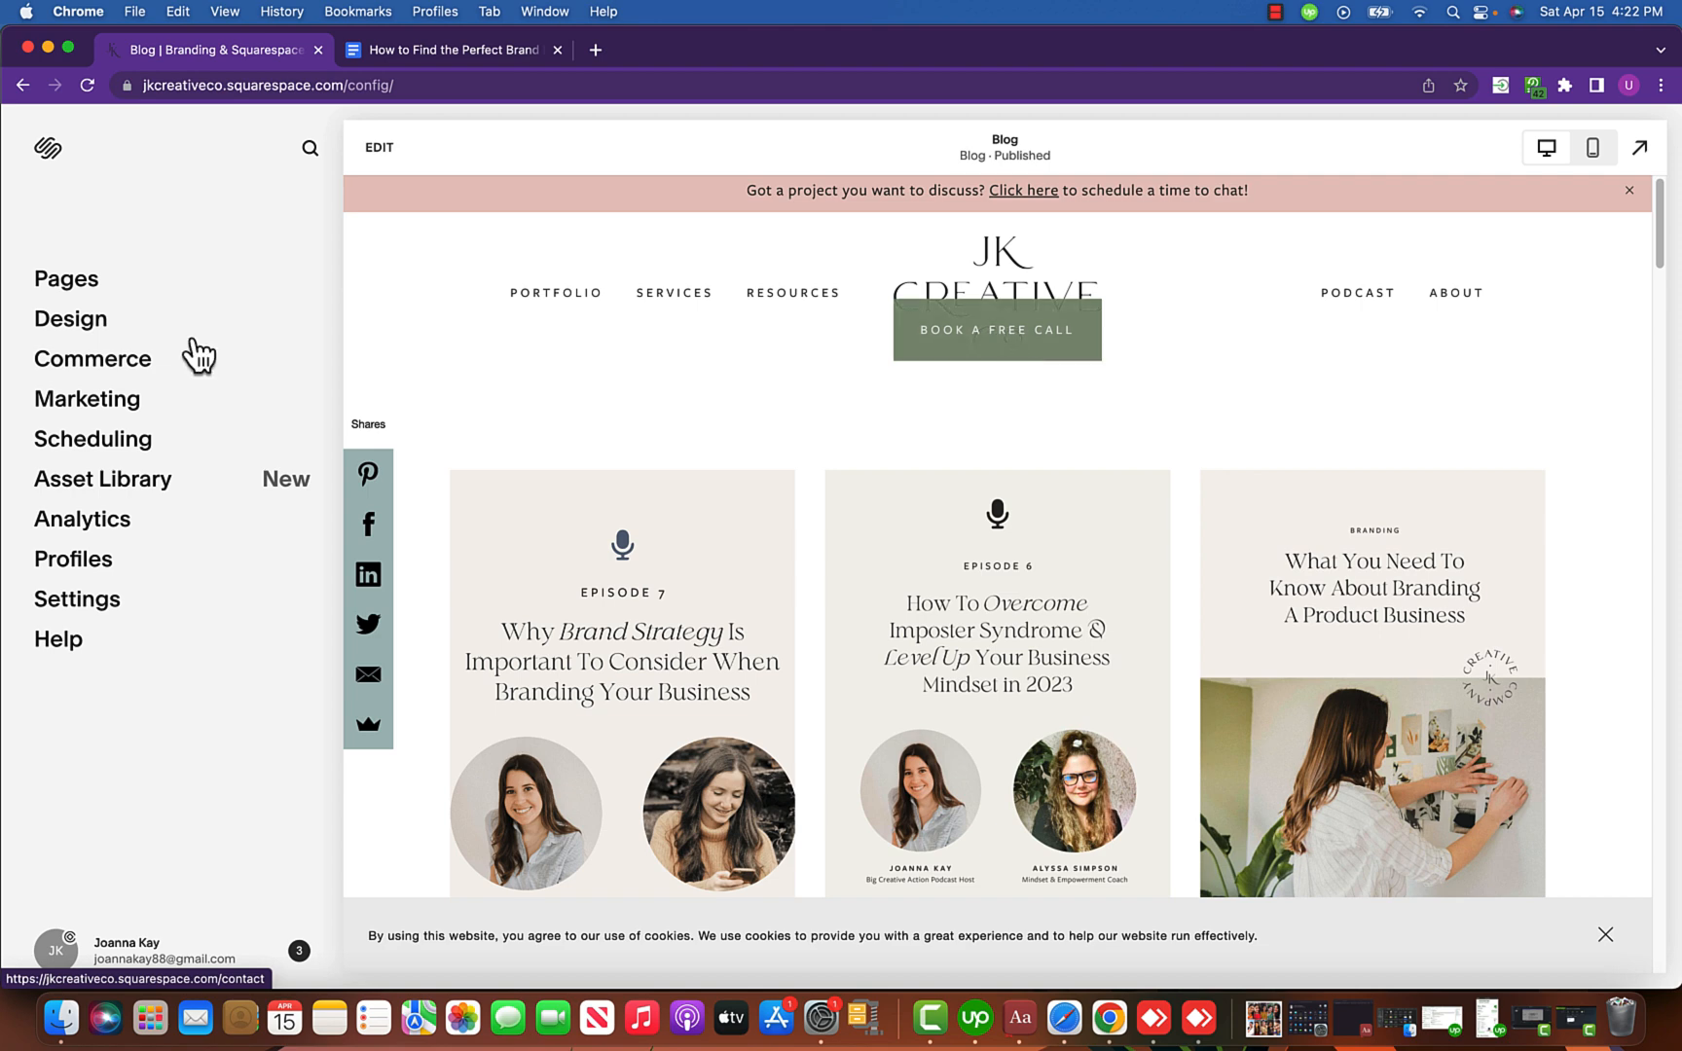
left_click(64, 281)
scroll(131, 351, "down", 5)
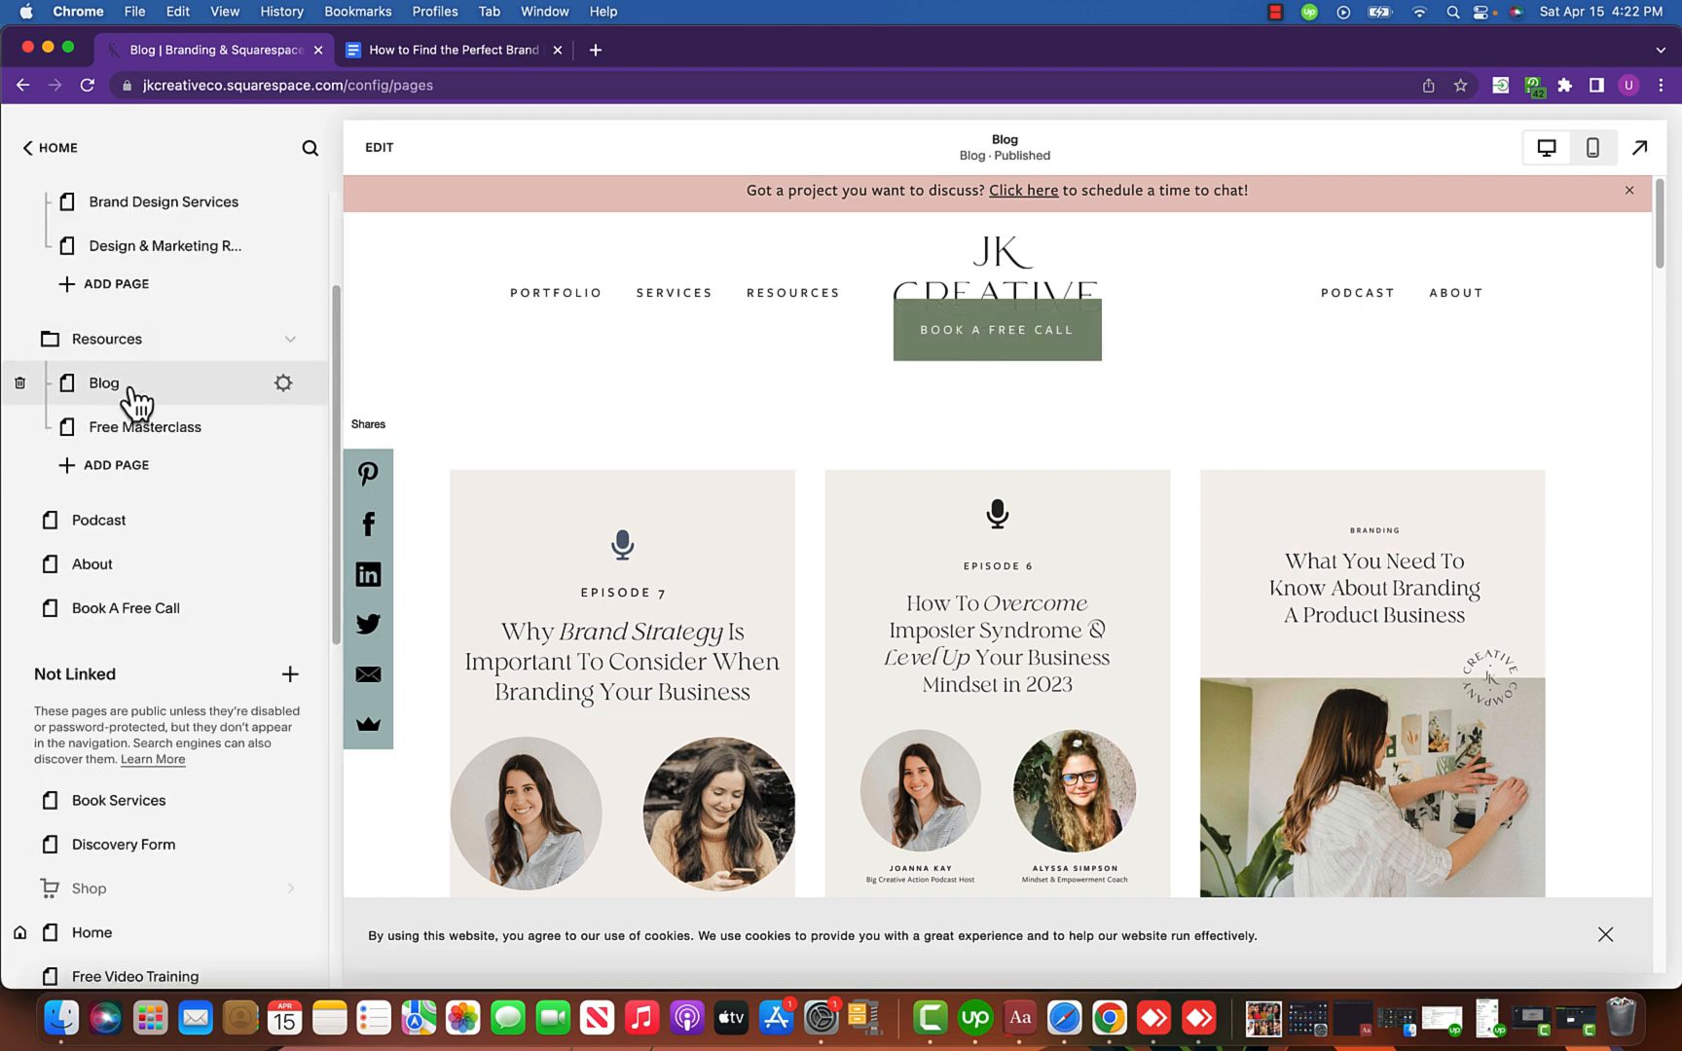
scroll(146, 438, "down", 1)
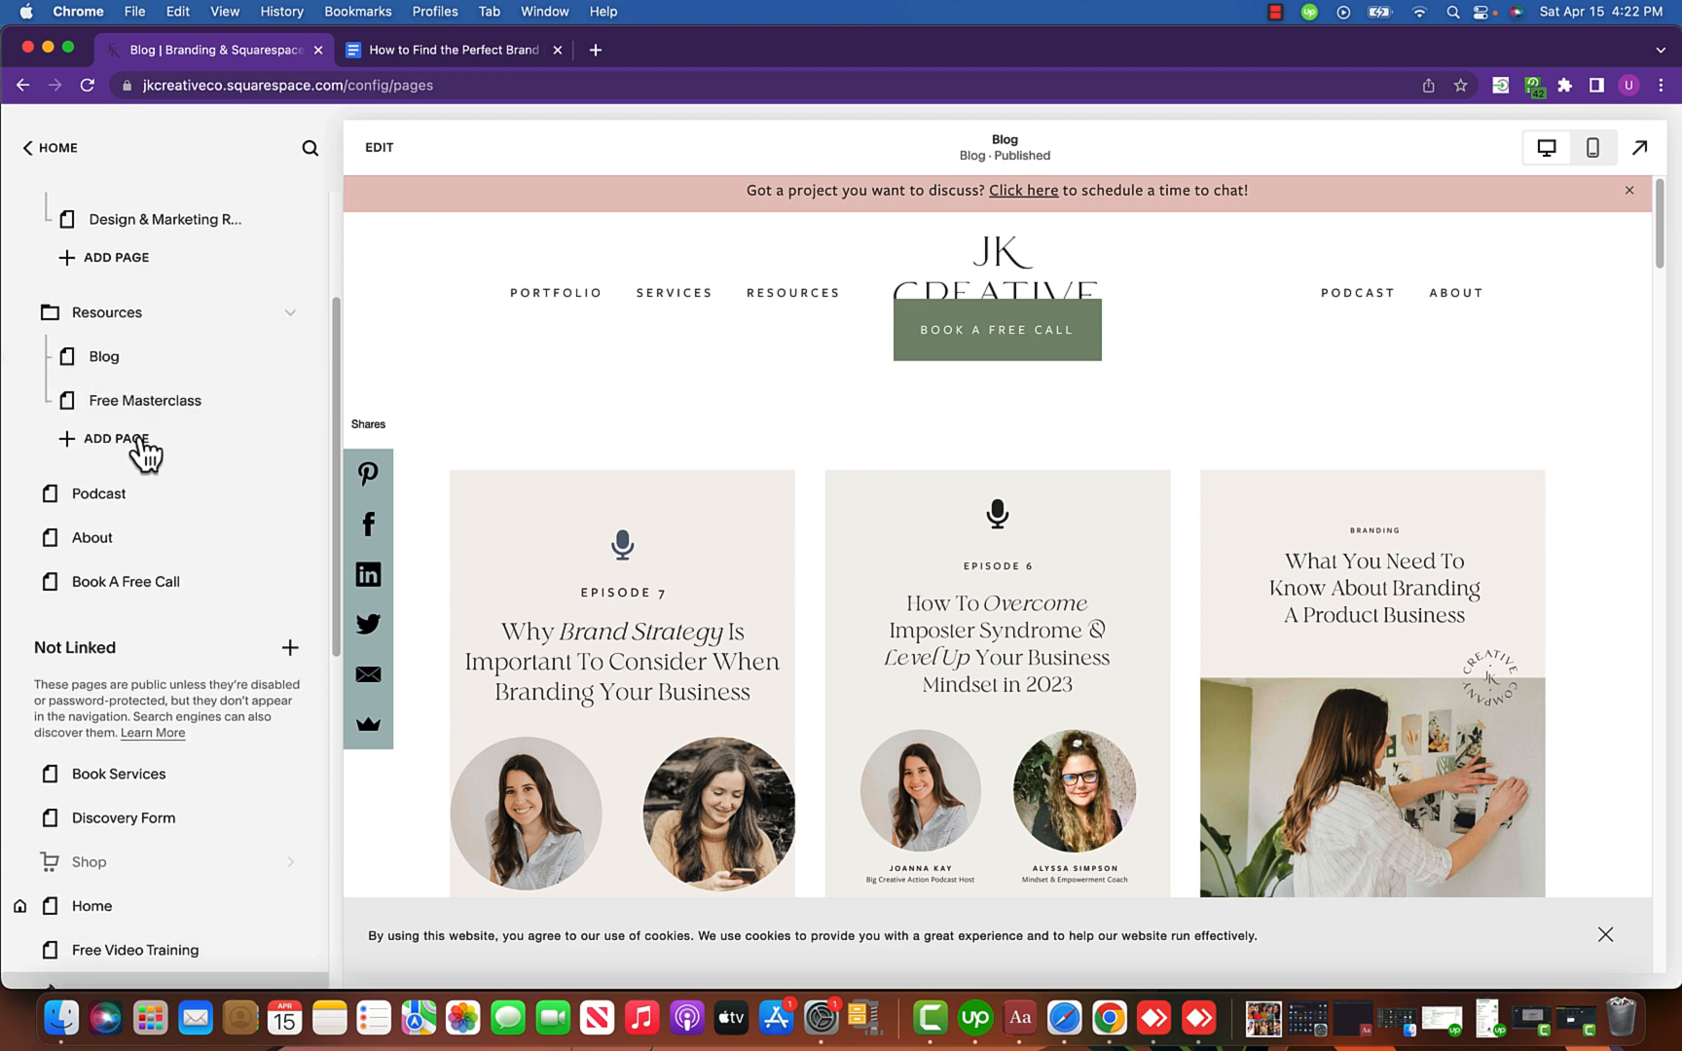
left_click(143, 451)
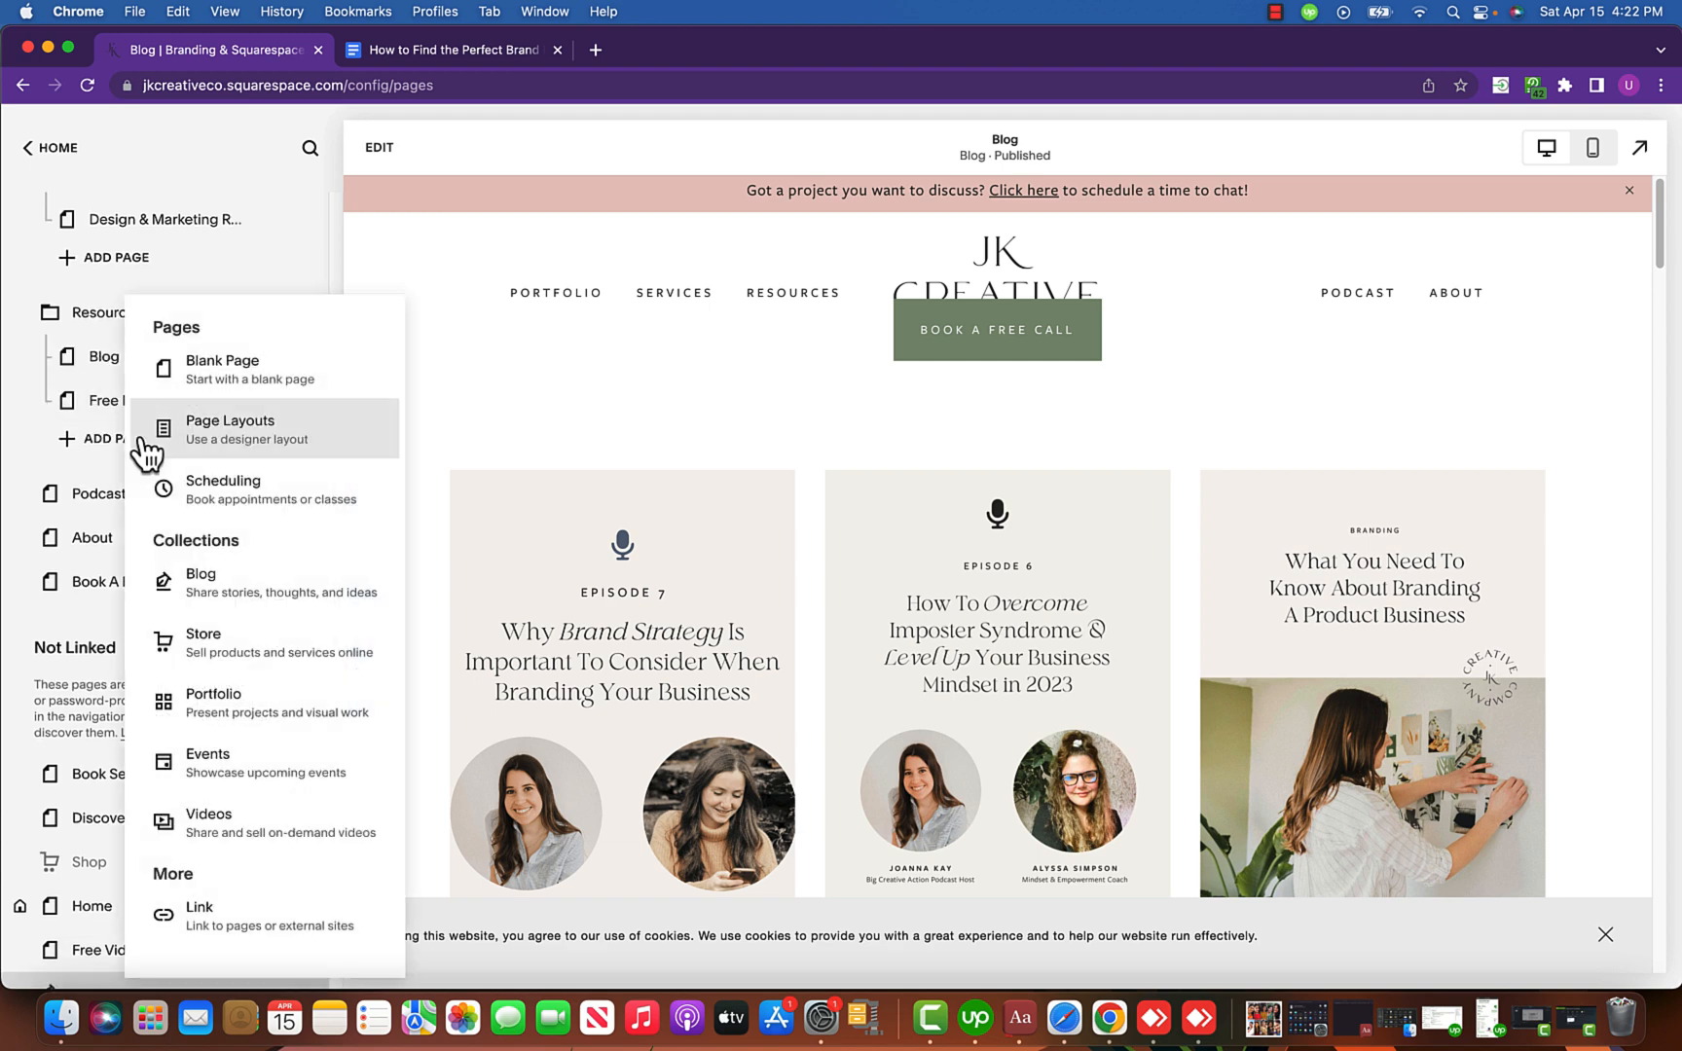
left_click(216, 594)
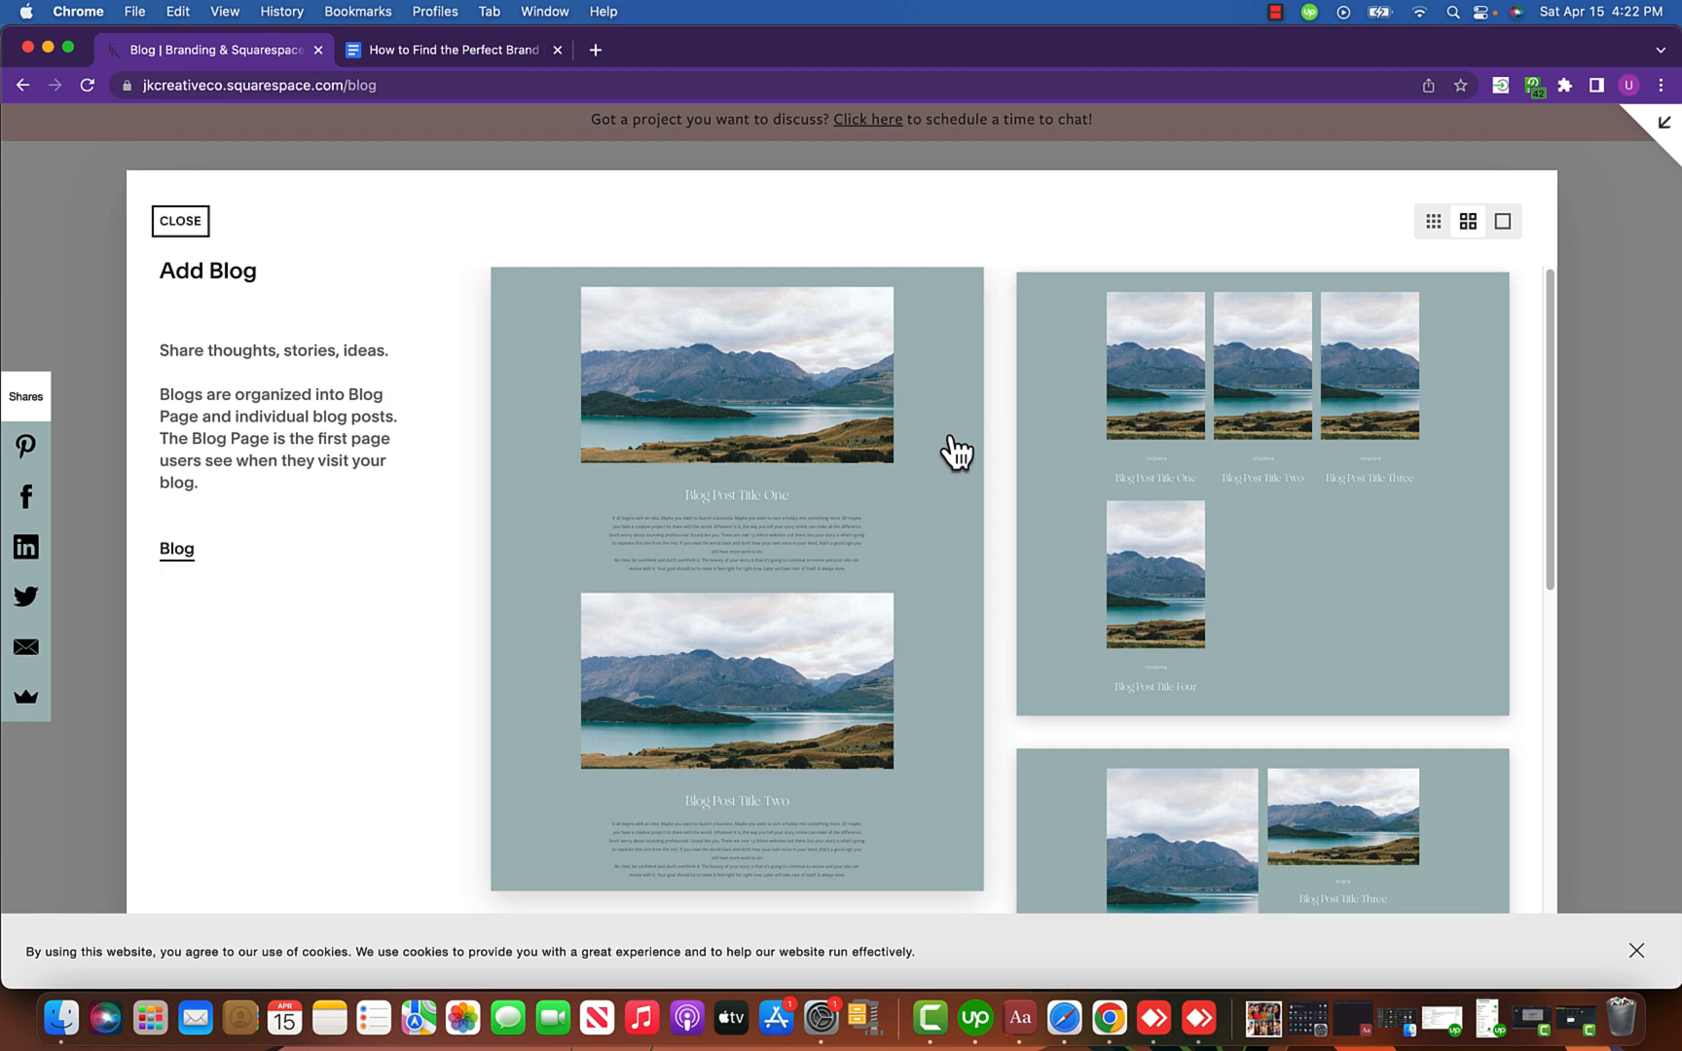
left_click(180, 224)
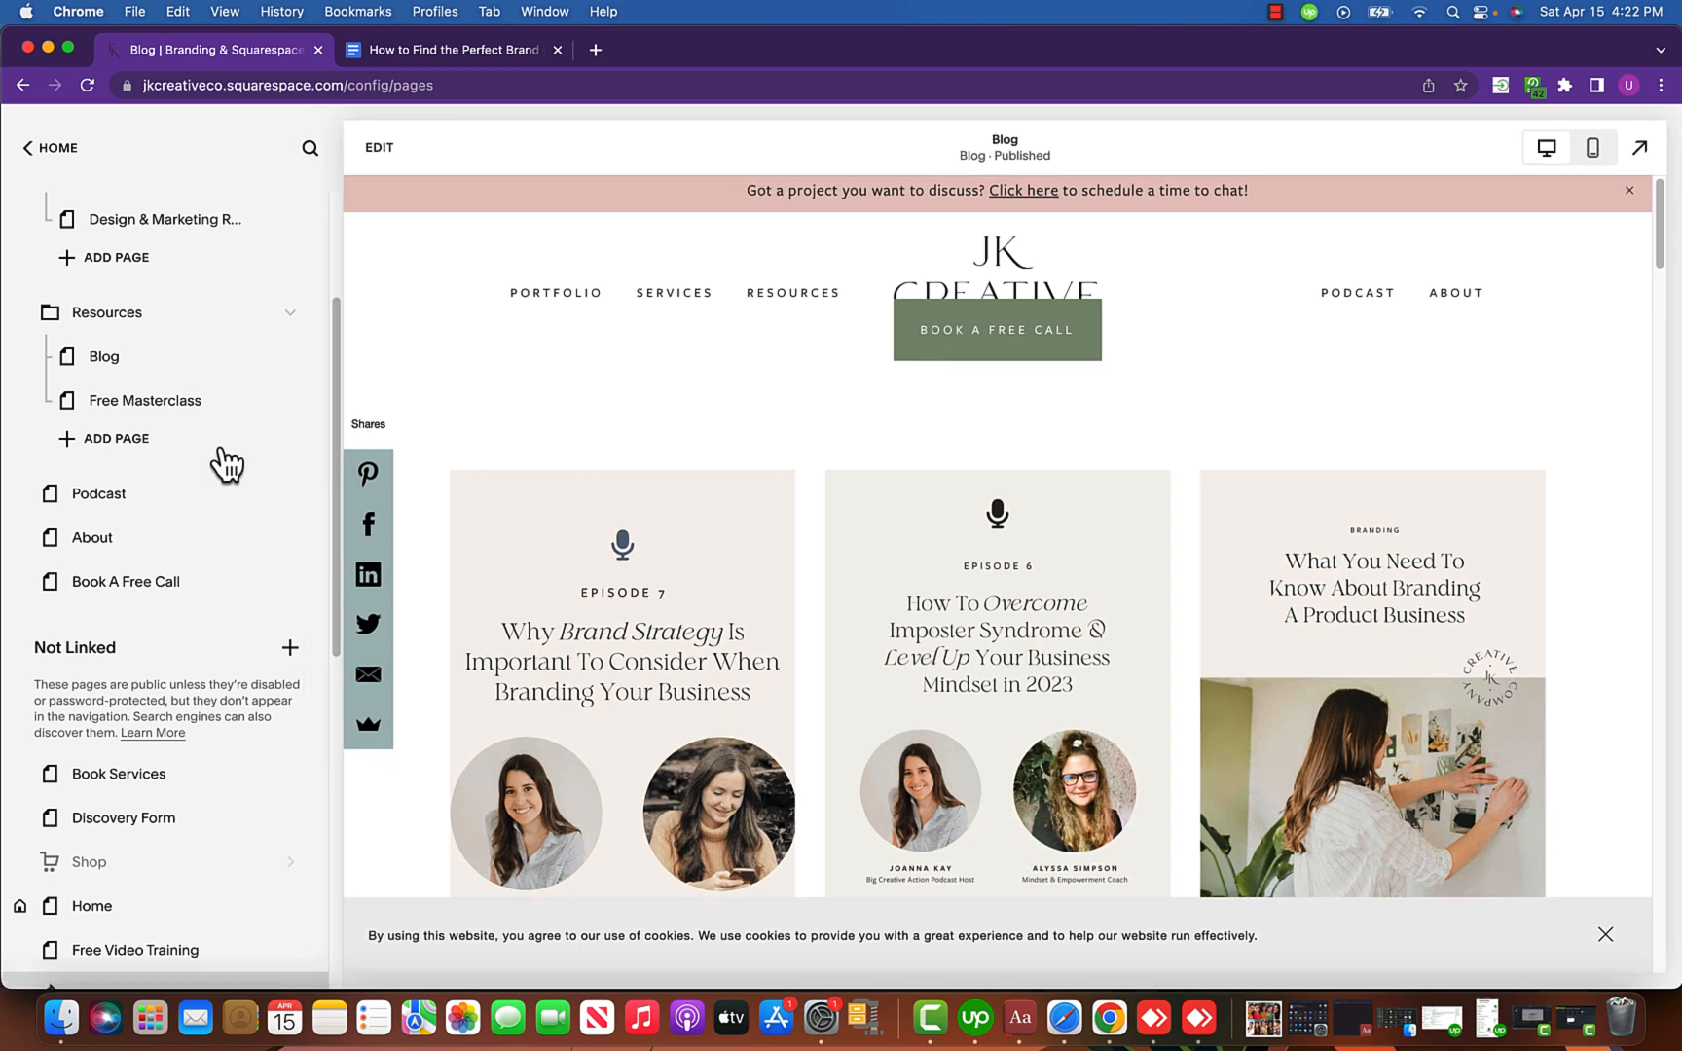
Open the post list of the existing Blog collection among the site's unlinked pages.
scroll(210, 459, "down", 1)
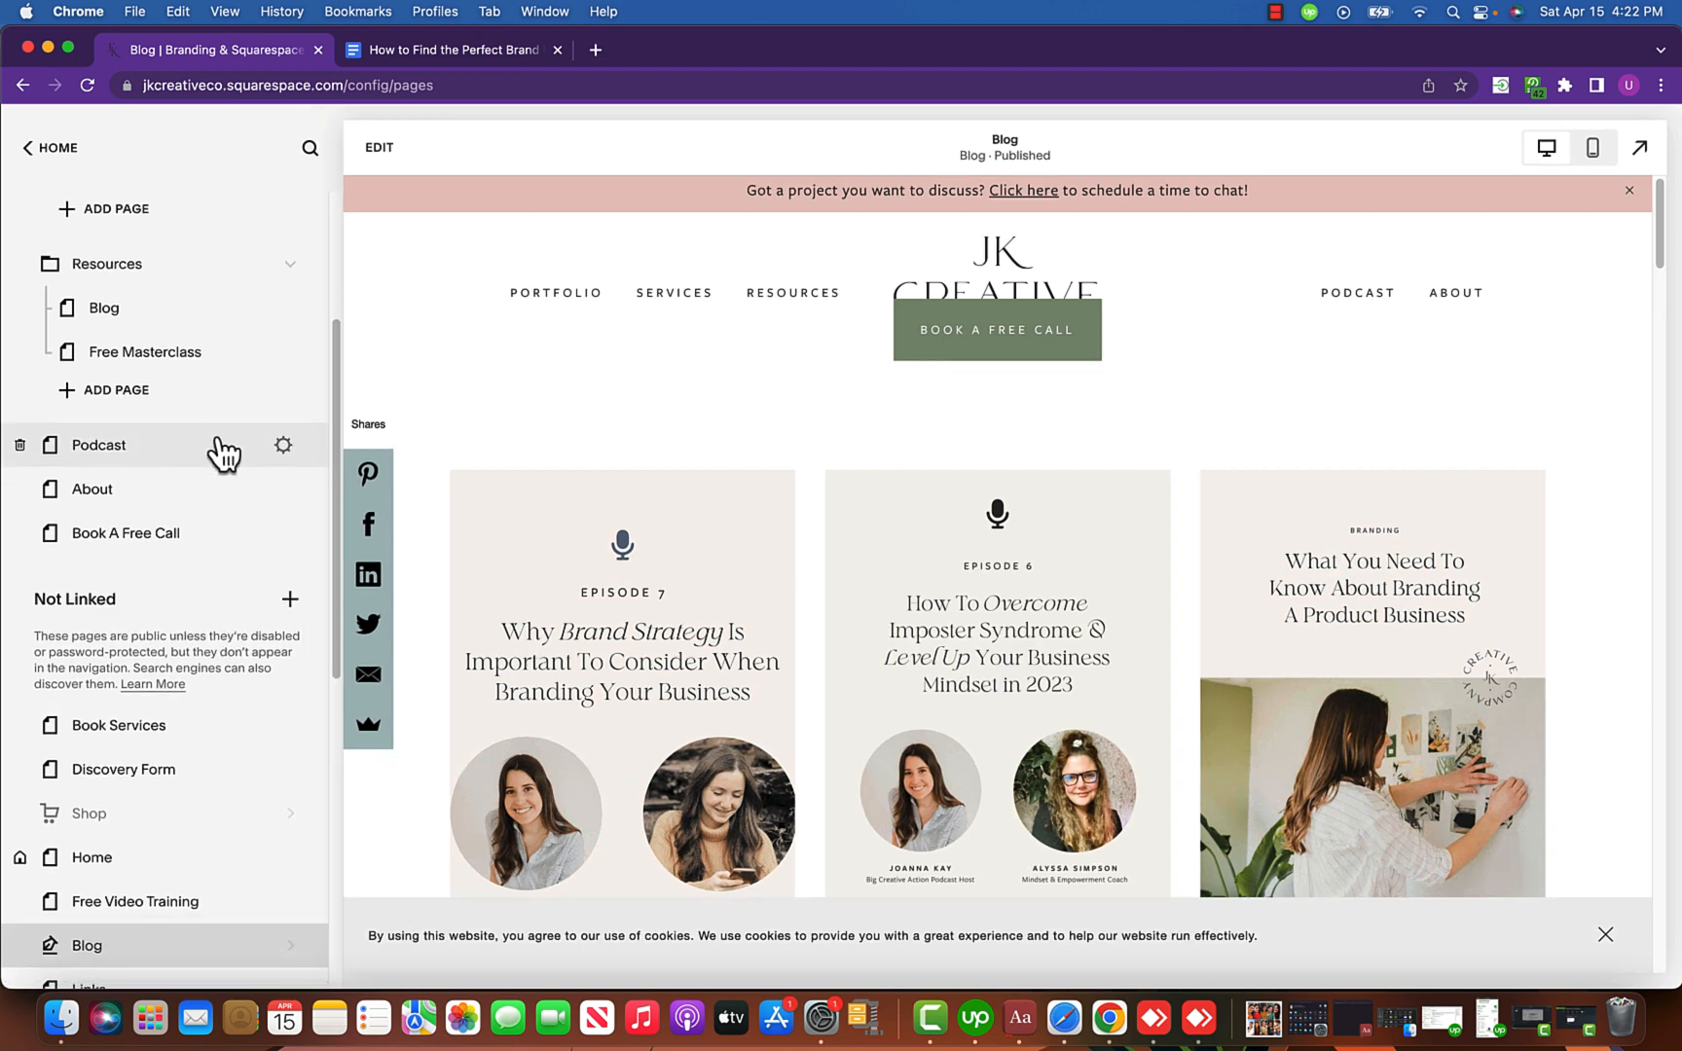
scroll(210, 450, "up", 5)
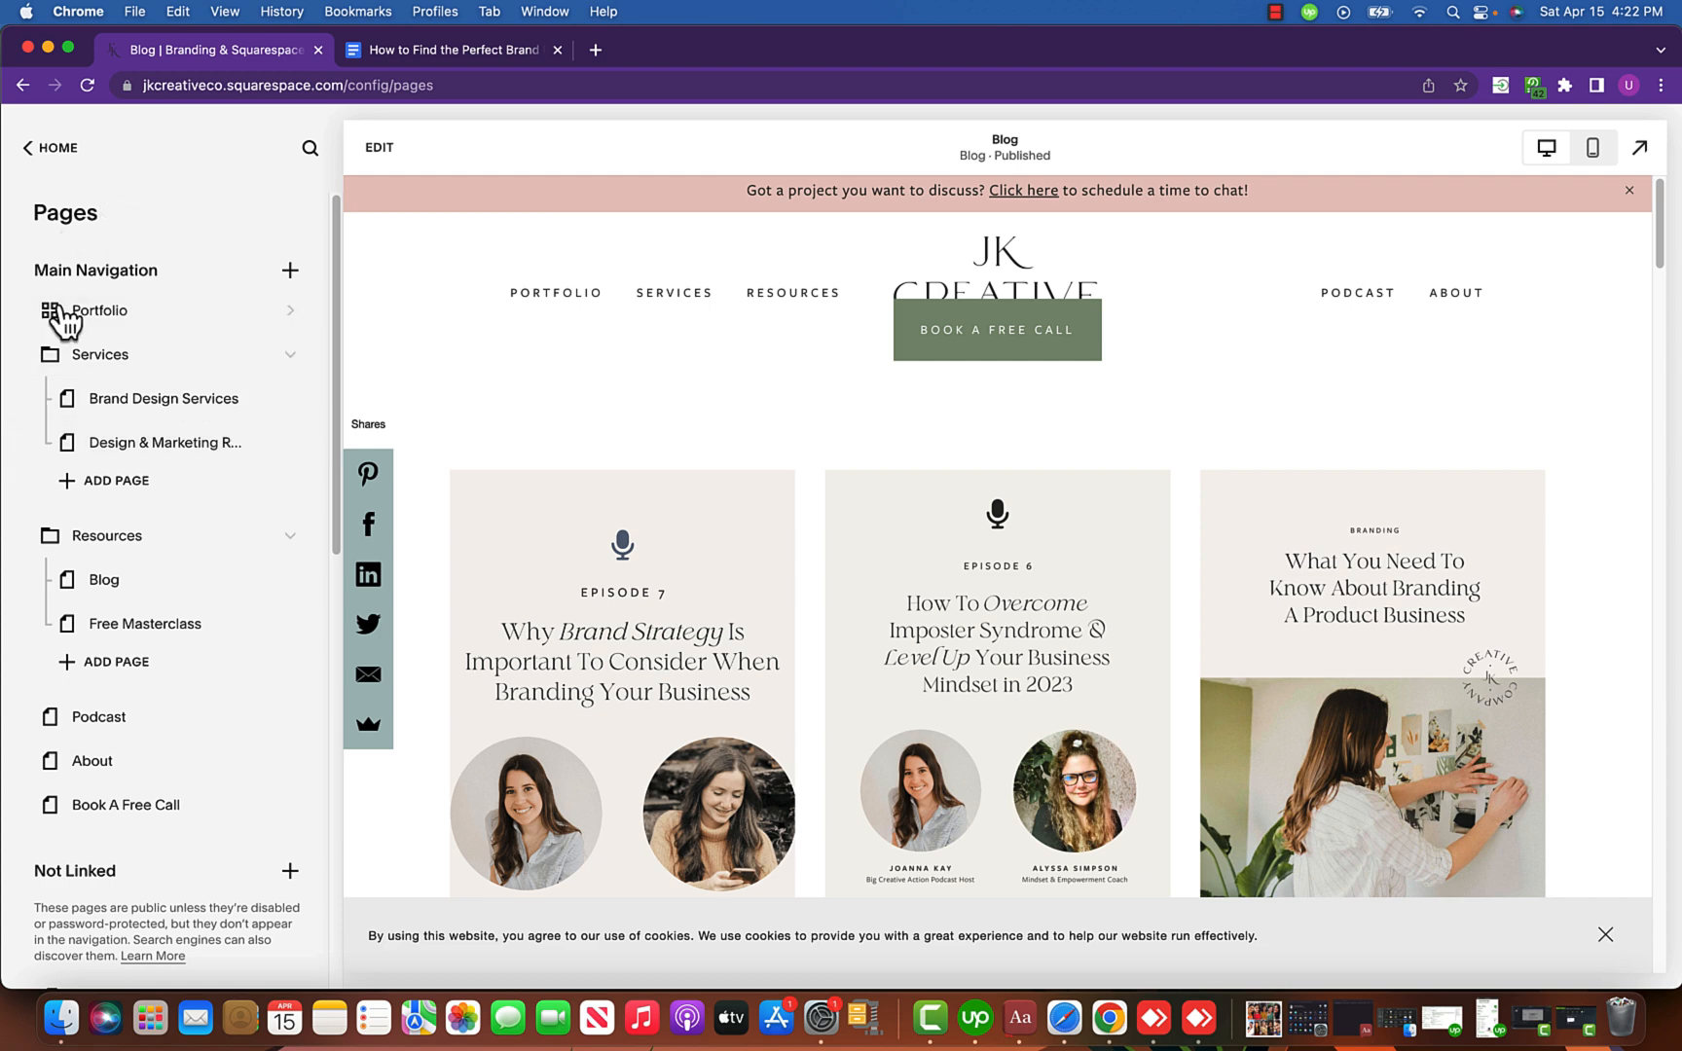
scroll(180, 372, "down", 2)
scroll(180, 371, "down", 15)
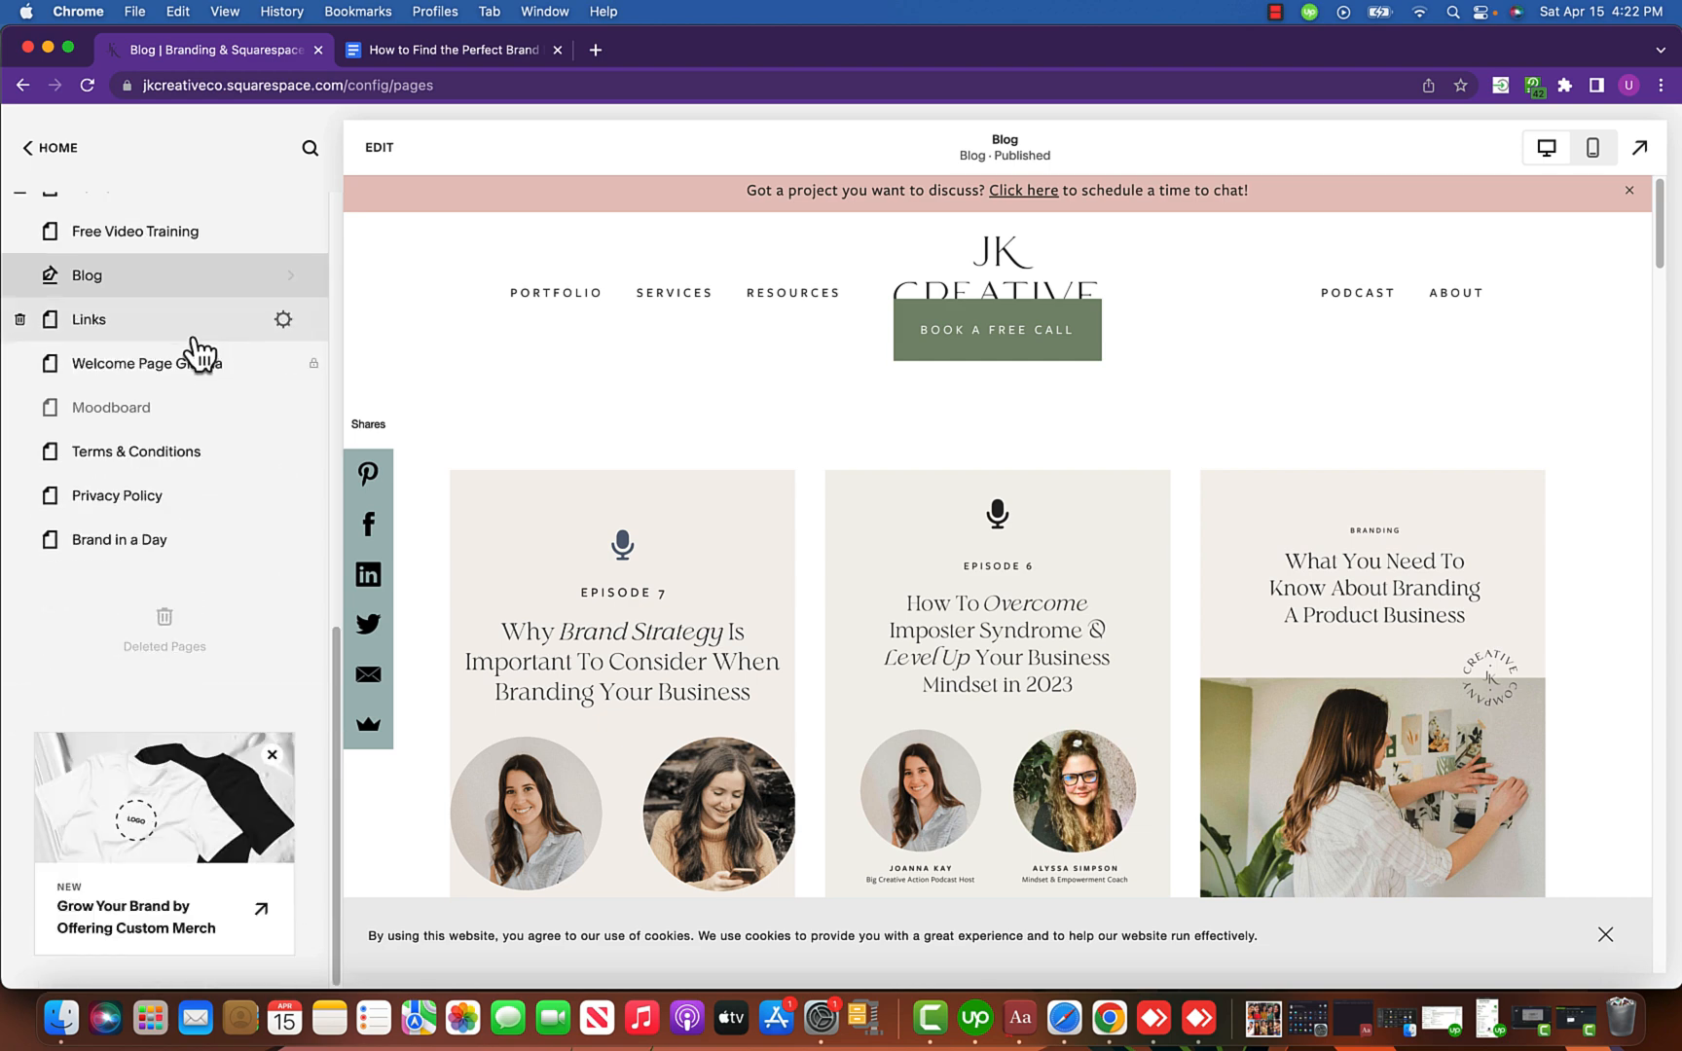
scroll(258, 238, "up", 4)
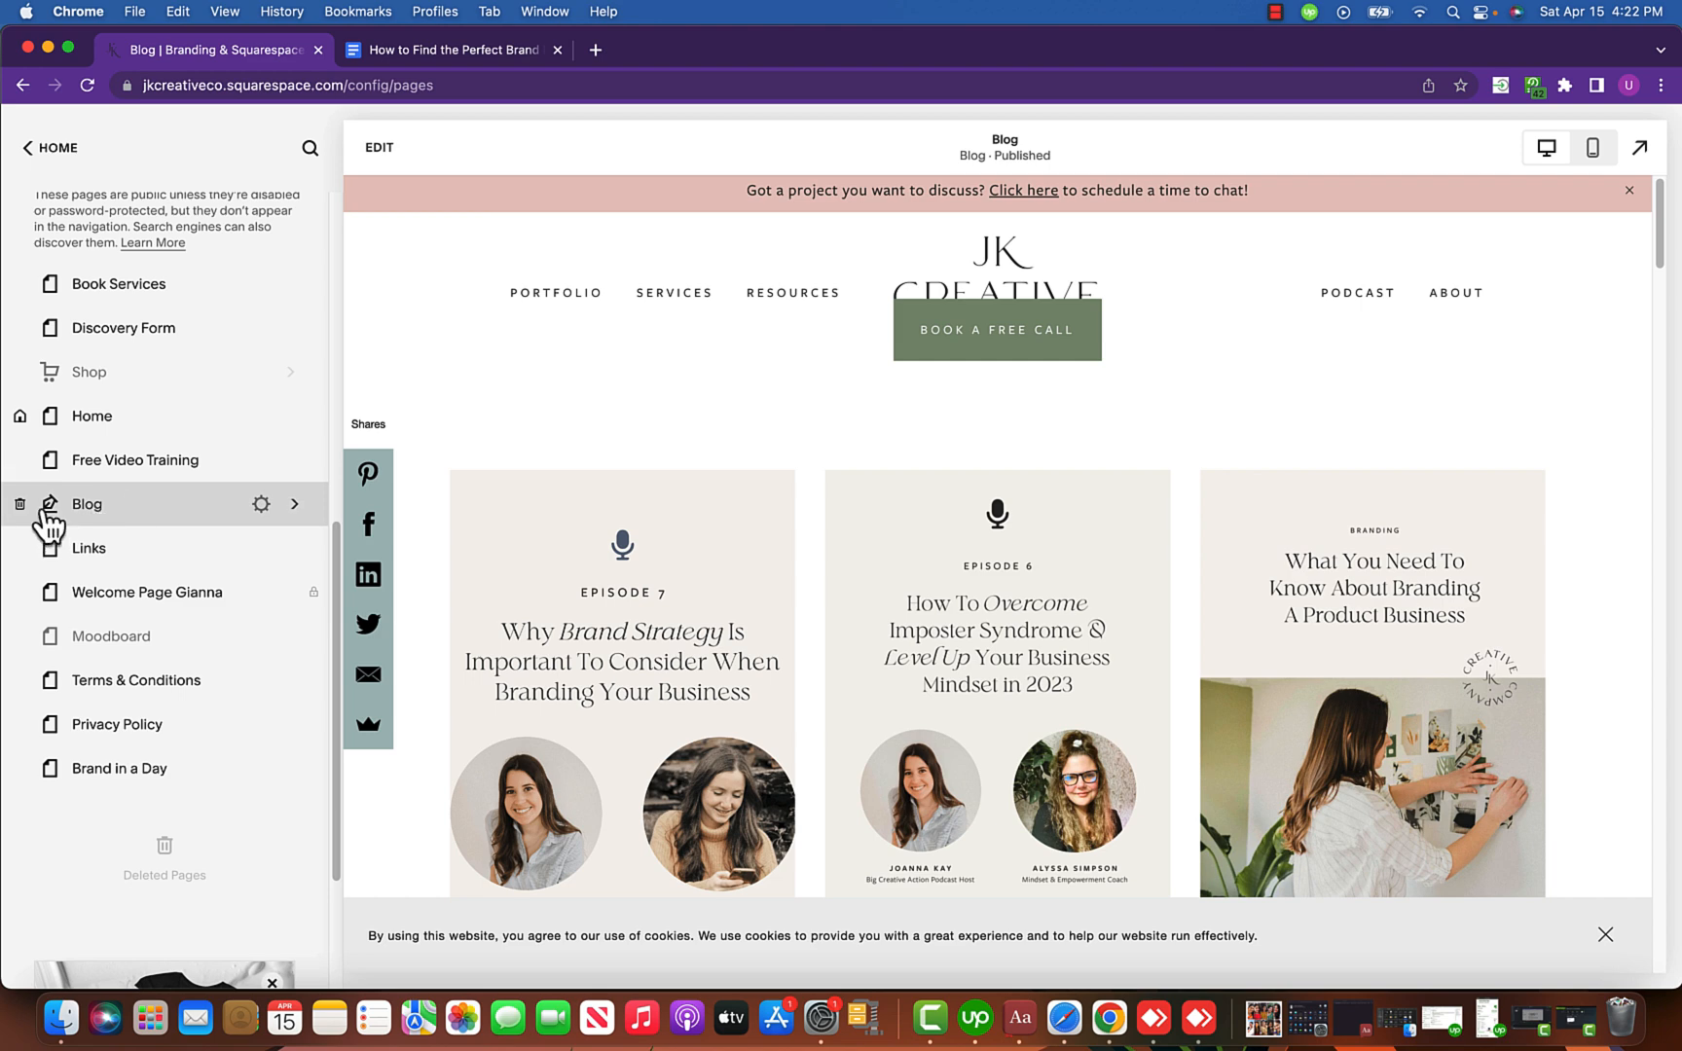
left_click(296, 505)
Look through the existing blog posts and create a new post in the Blog collection.
scroll(190, 465, "down", 5)
scroll(204, 444, "up", 5)
scroll(219, 448, "down", 15)
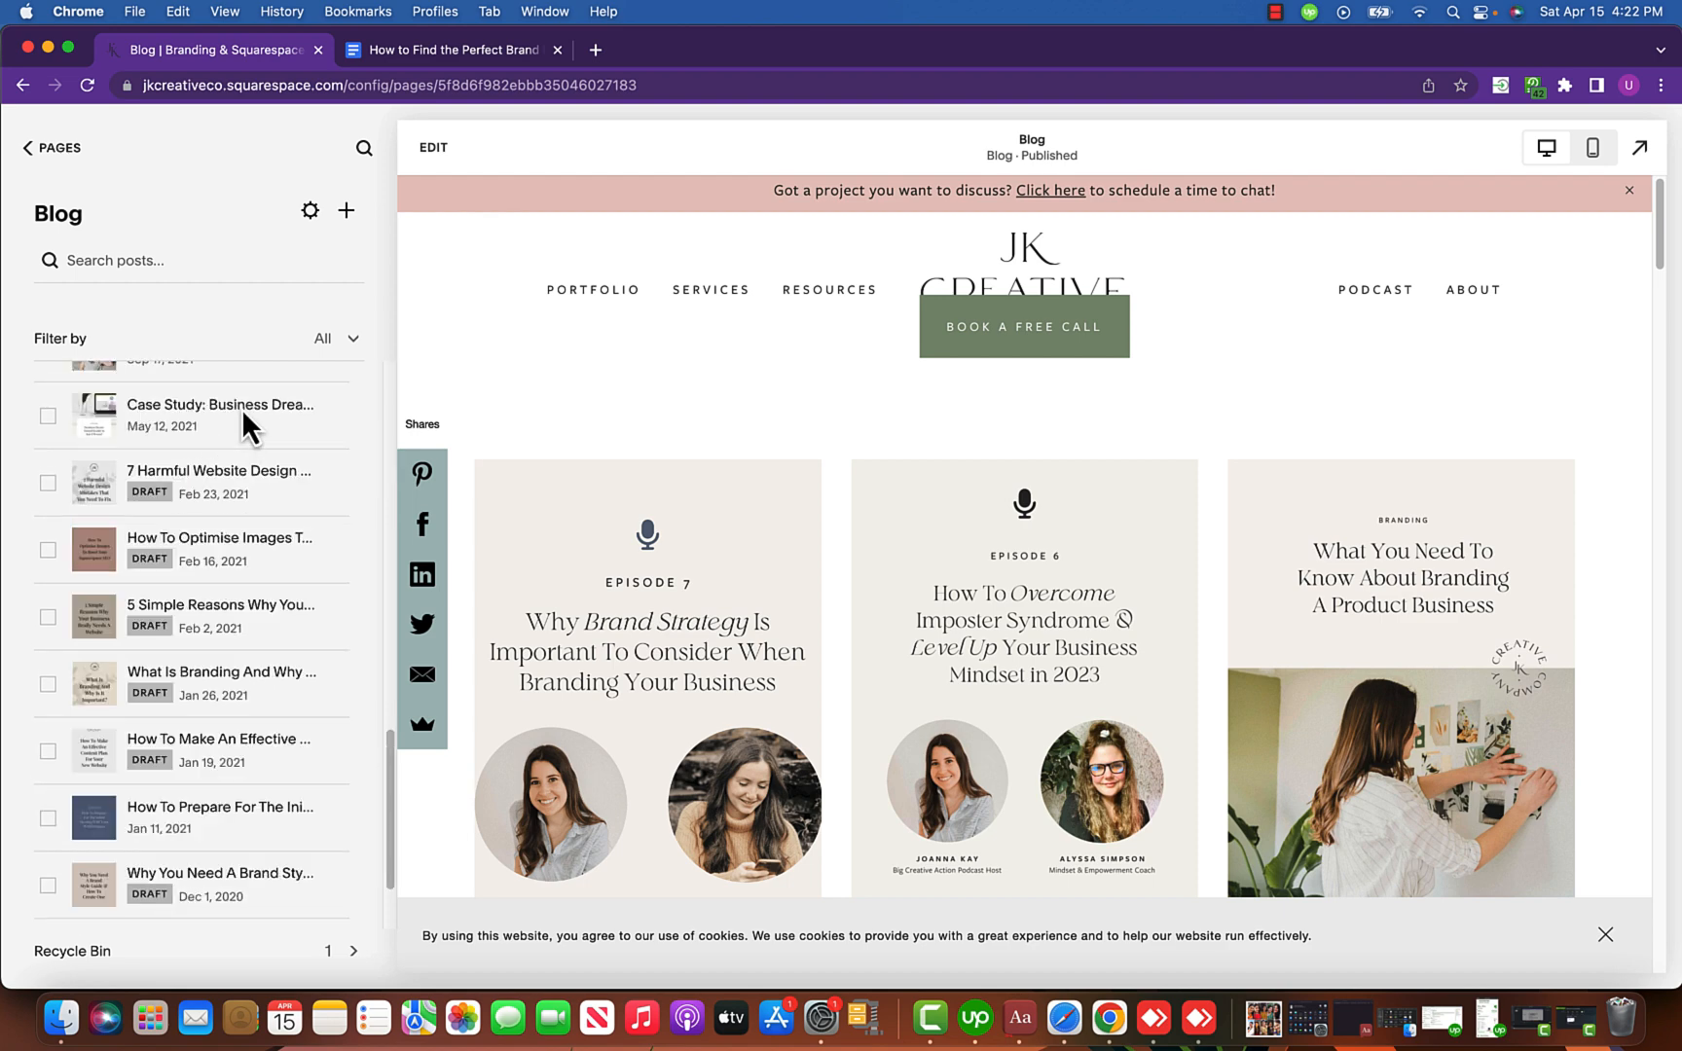
scroll(245, 417, "up", 15)
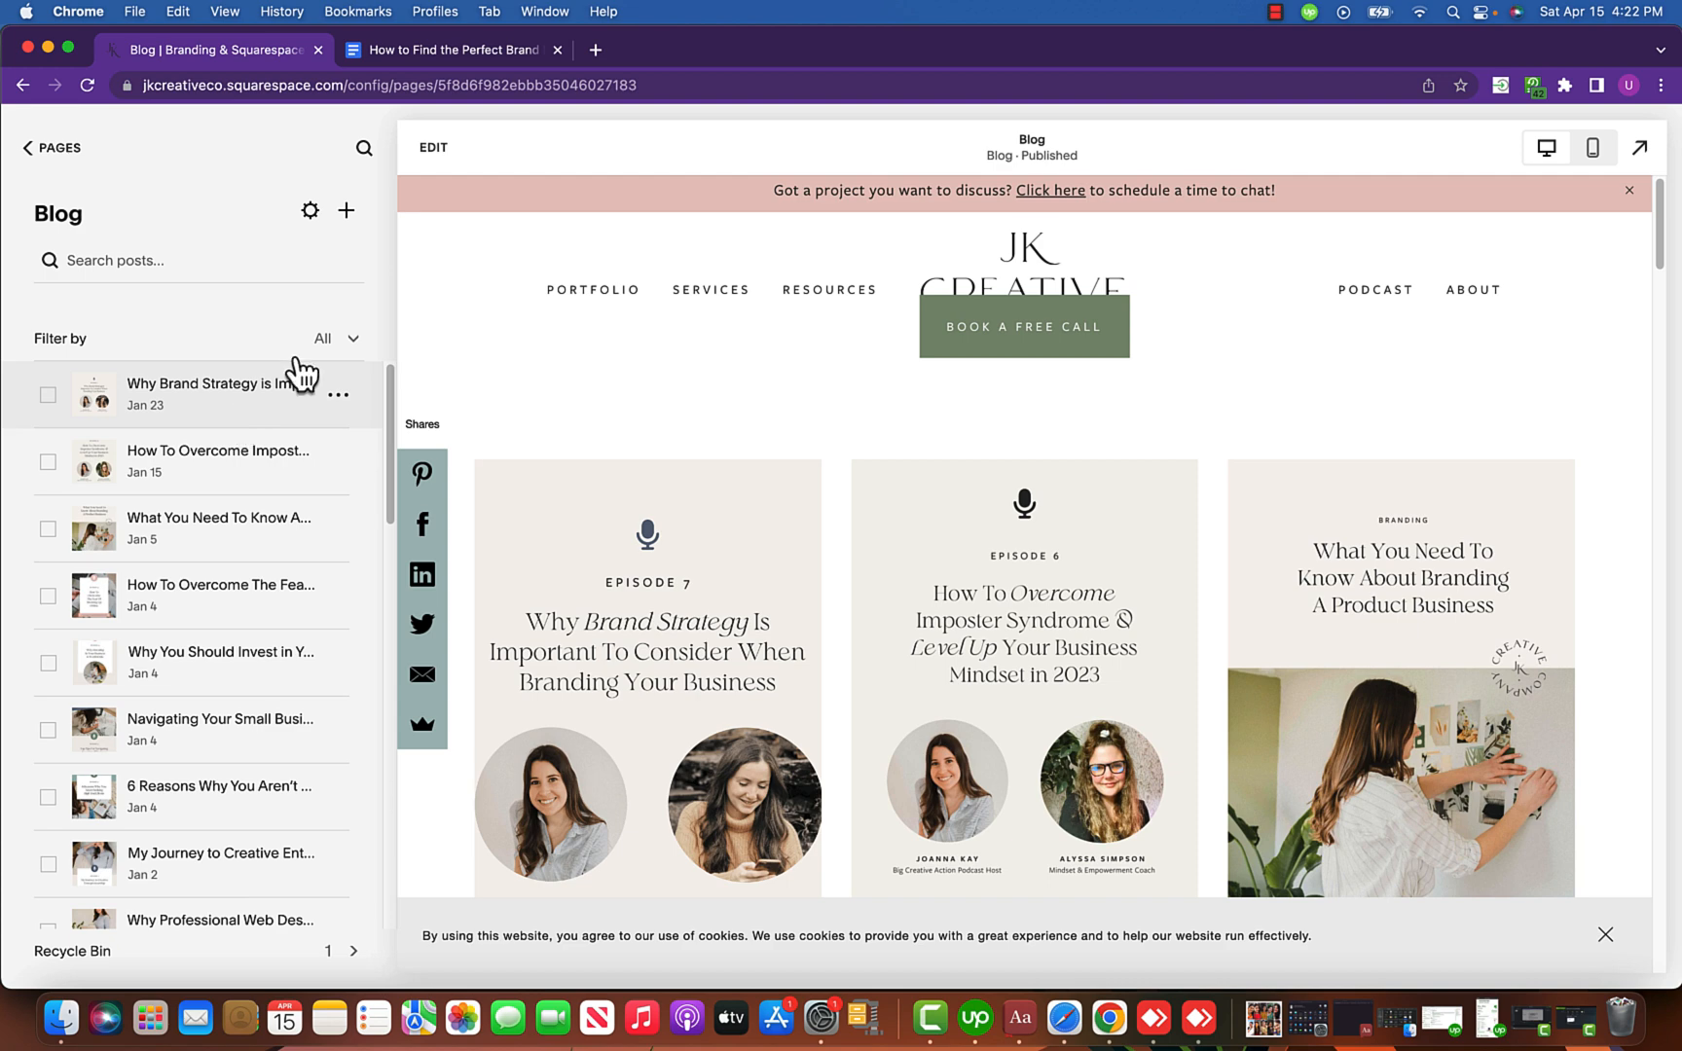
left_click(340, 227)
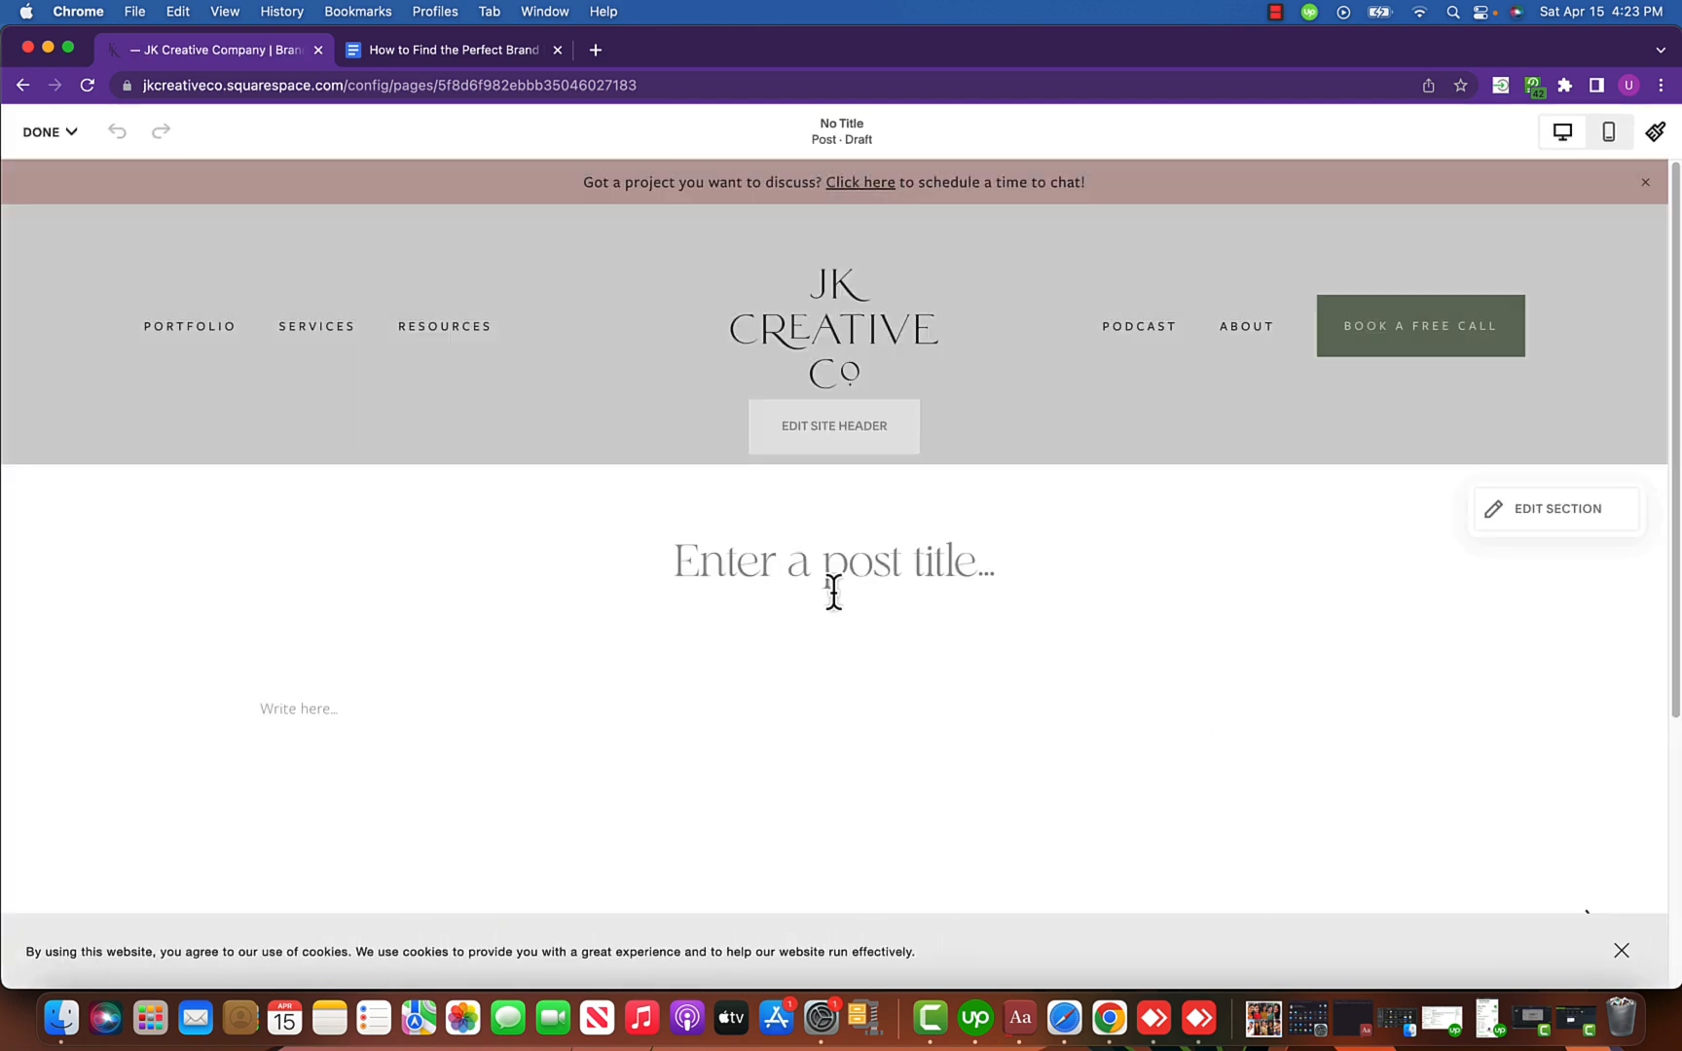
Copy the document title "How to Find the Perfect Brand Designer for Your Company" from Google Docs into the Squarespace post's title.
scroll(829, 569, "down", 2)
scroll(420, 481, "down", 3)
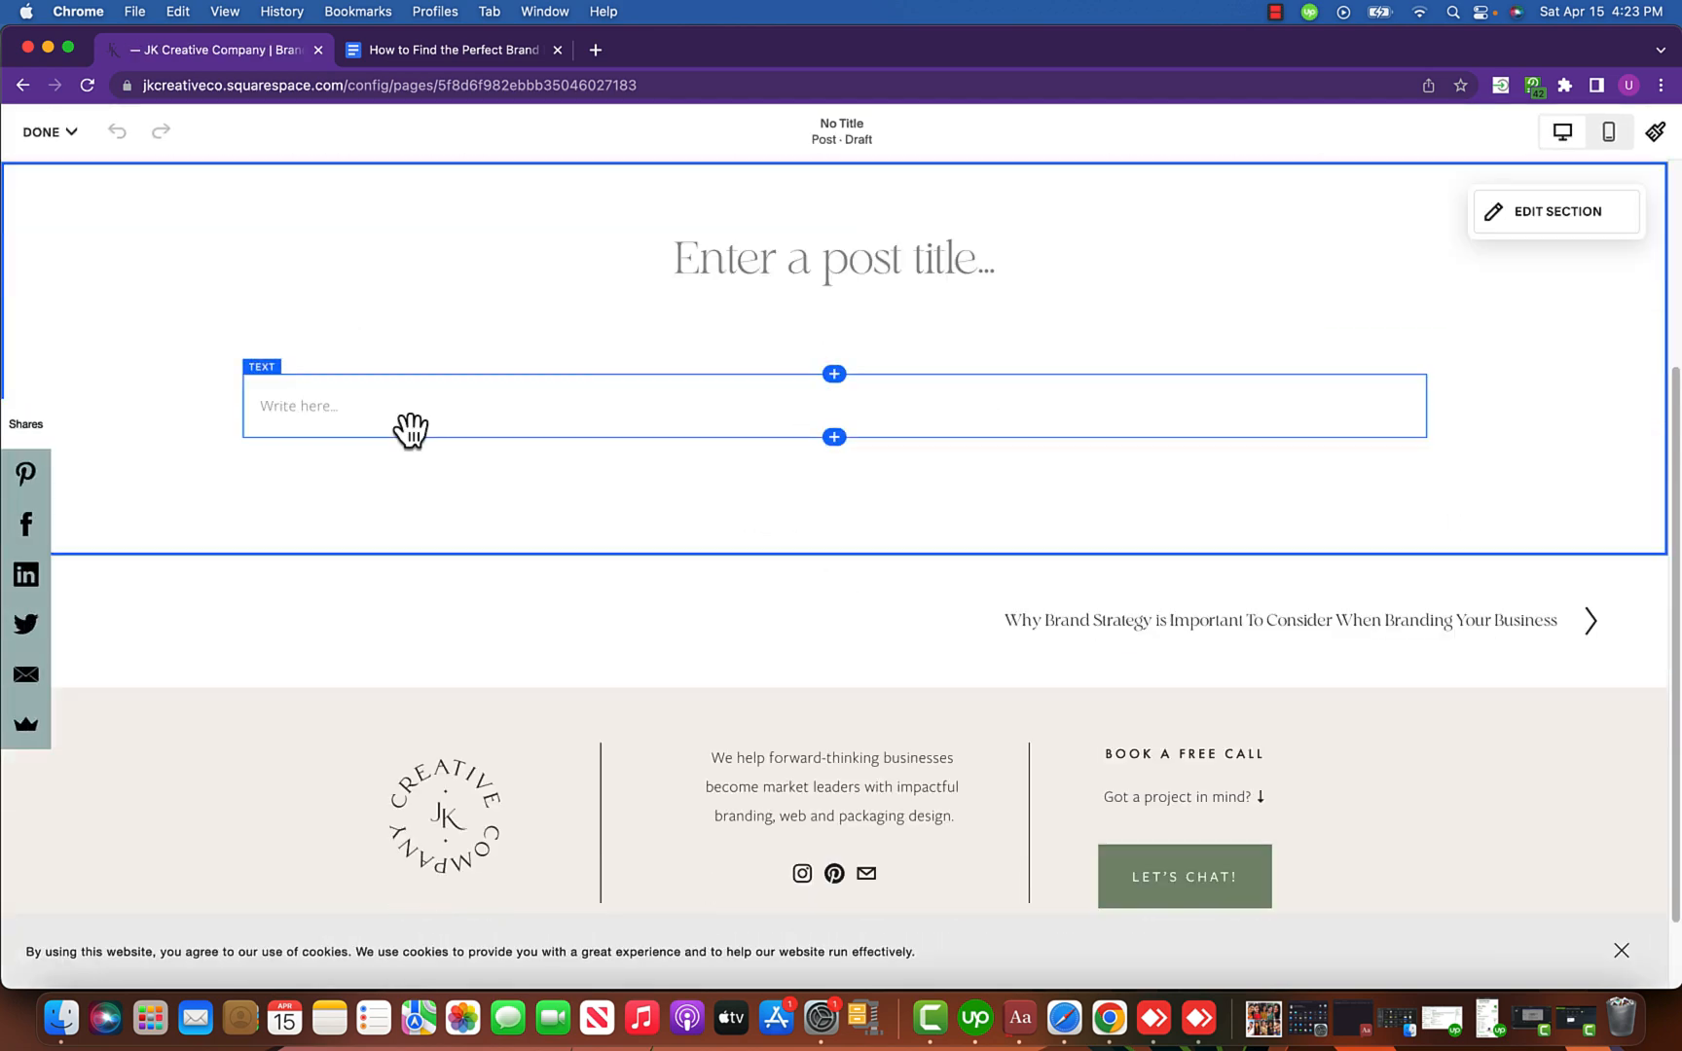
scroll(772, 293, "up", 2)
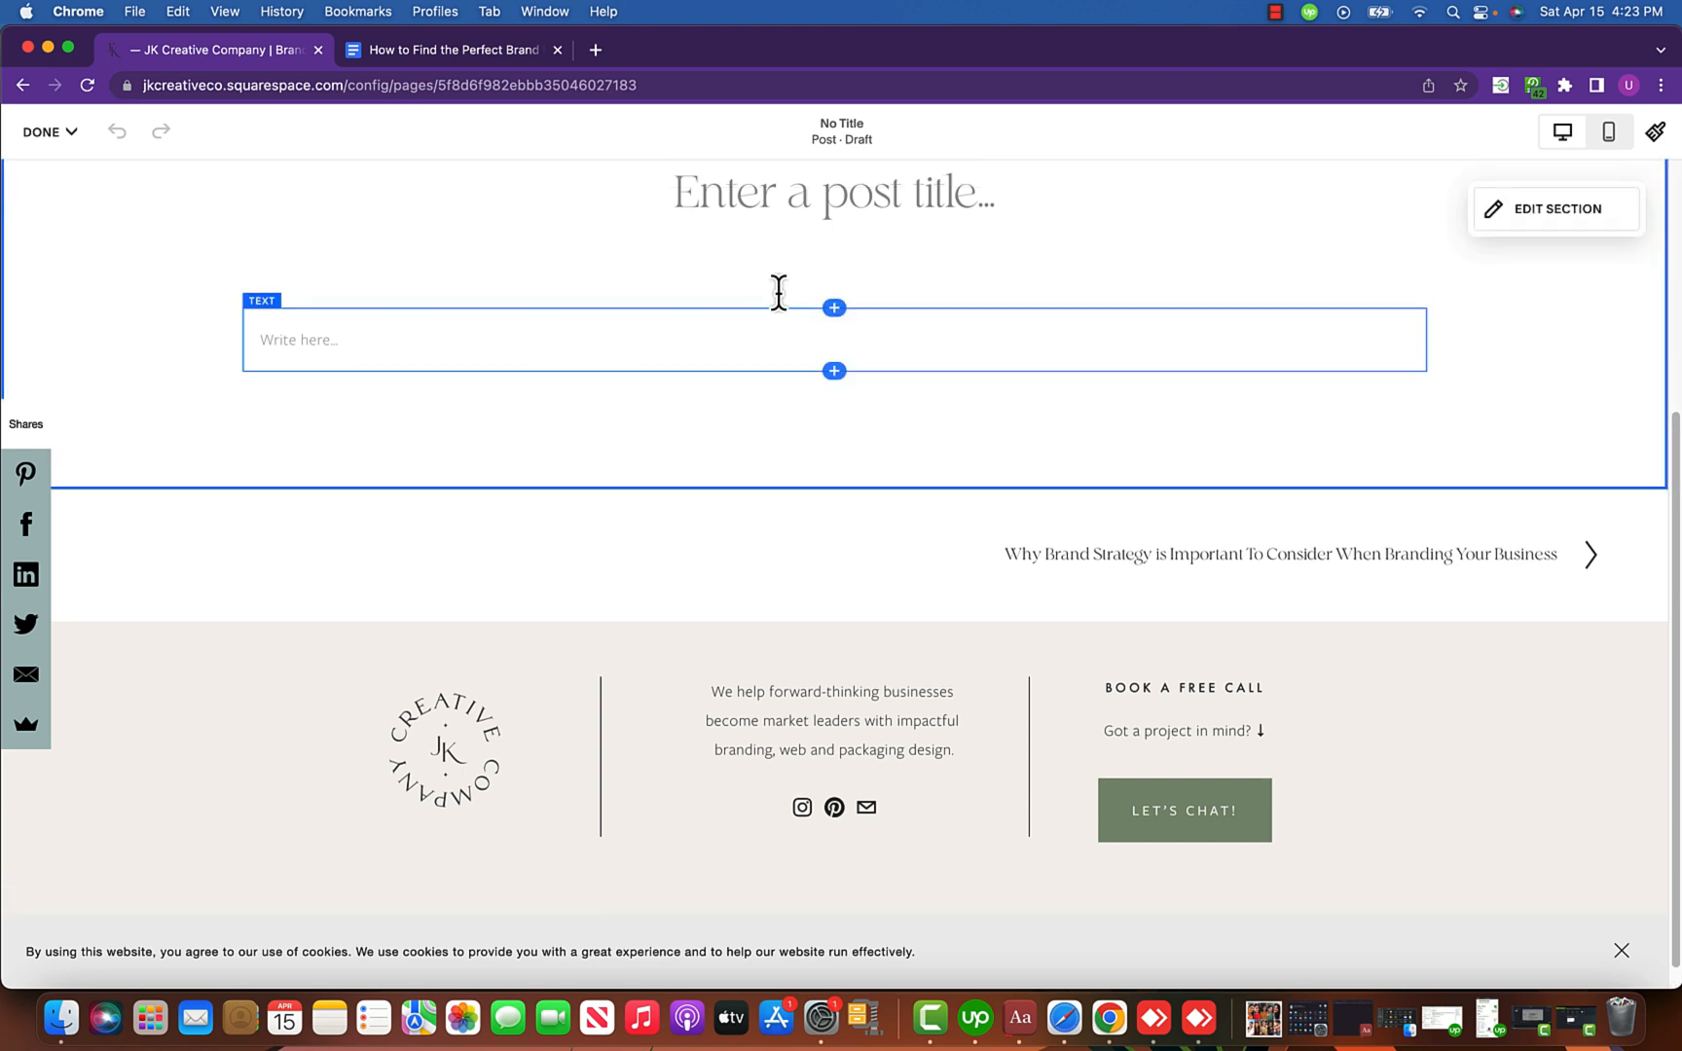
left_click(773, 297)
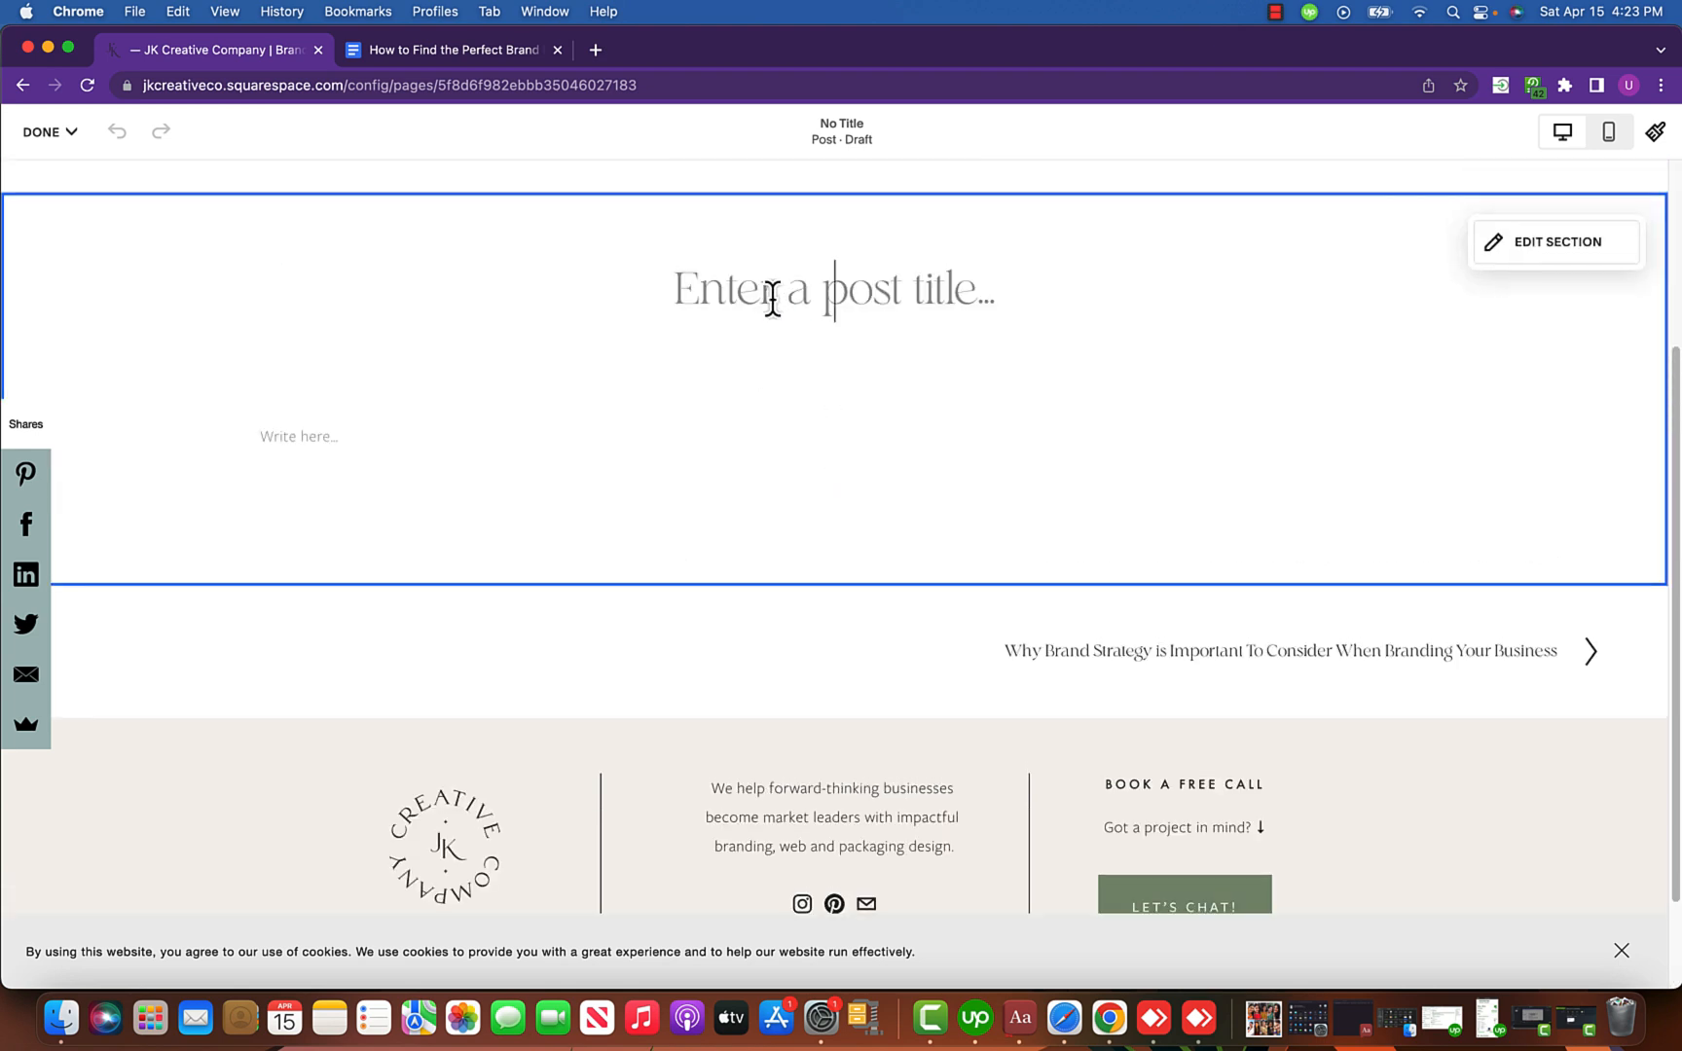
left_click(455, 57)
left_click(582, 130)
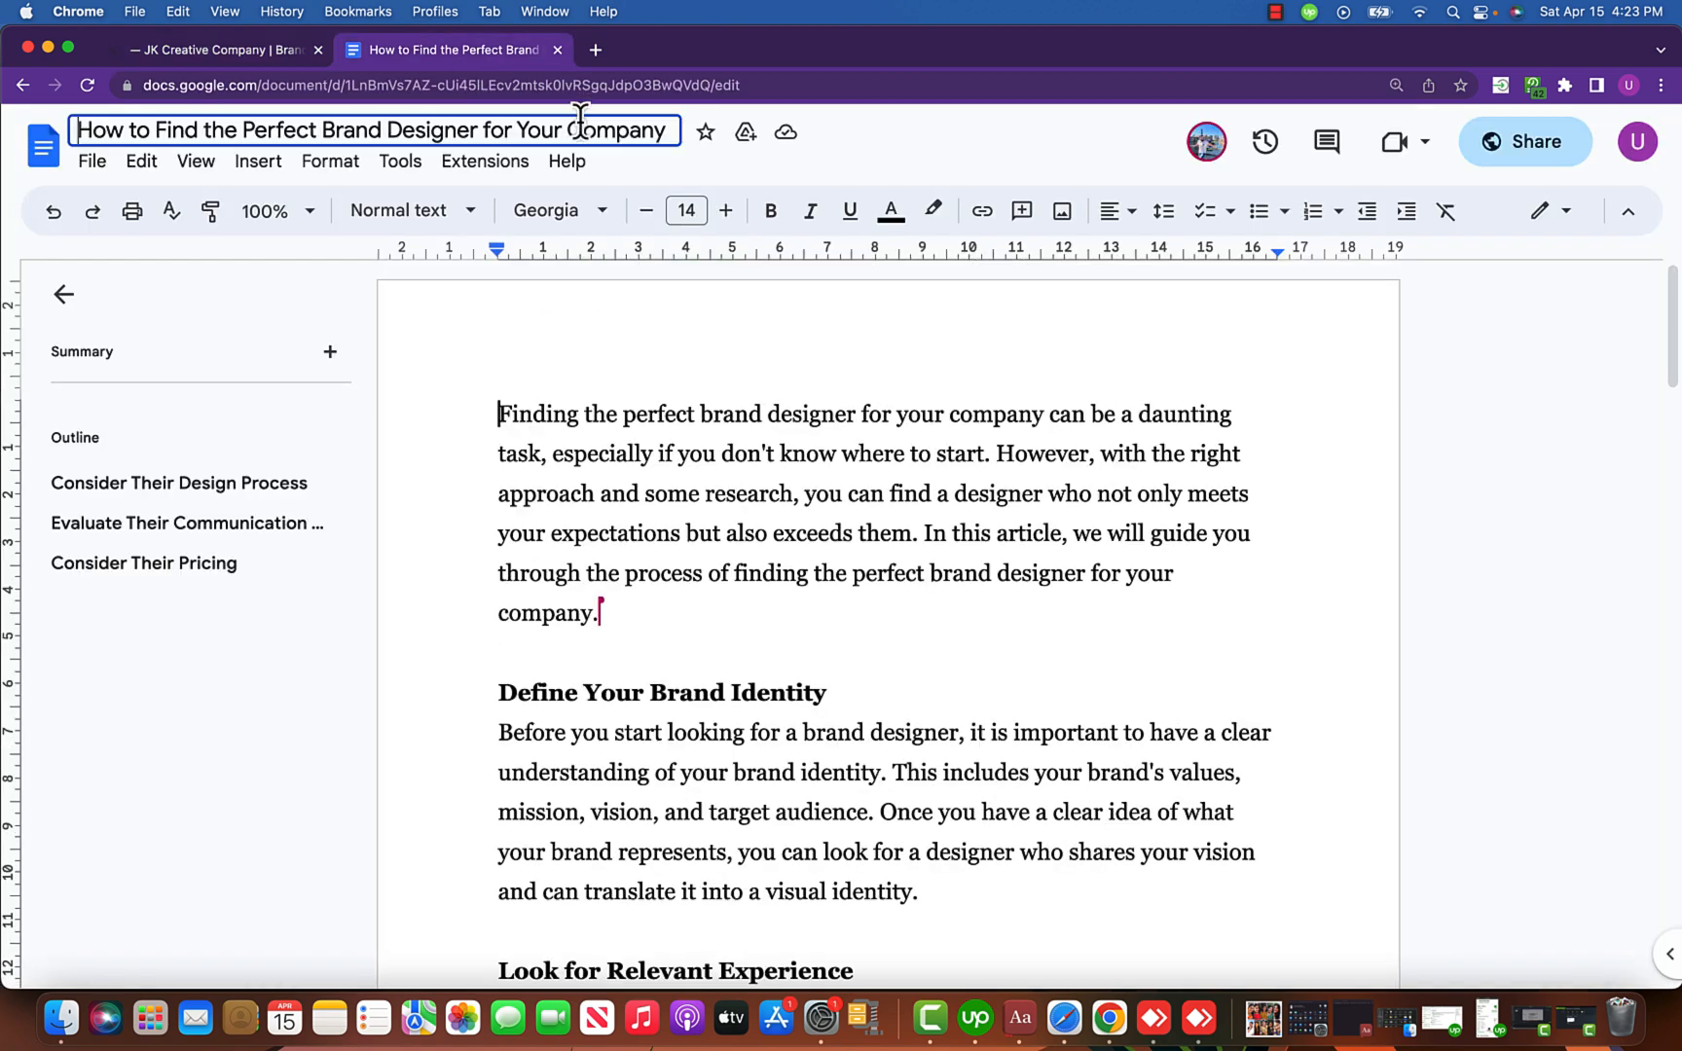
key("super+a")
key("super+c")
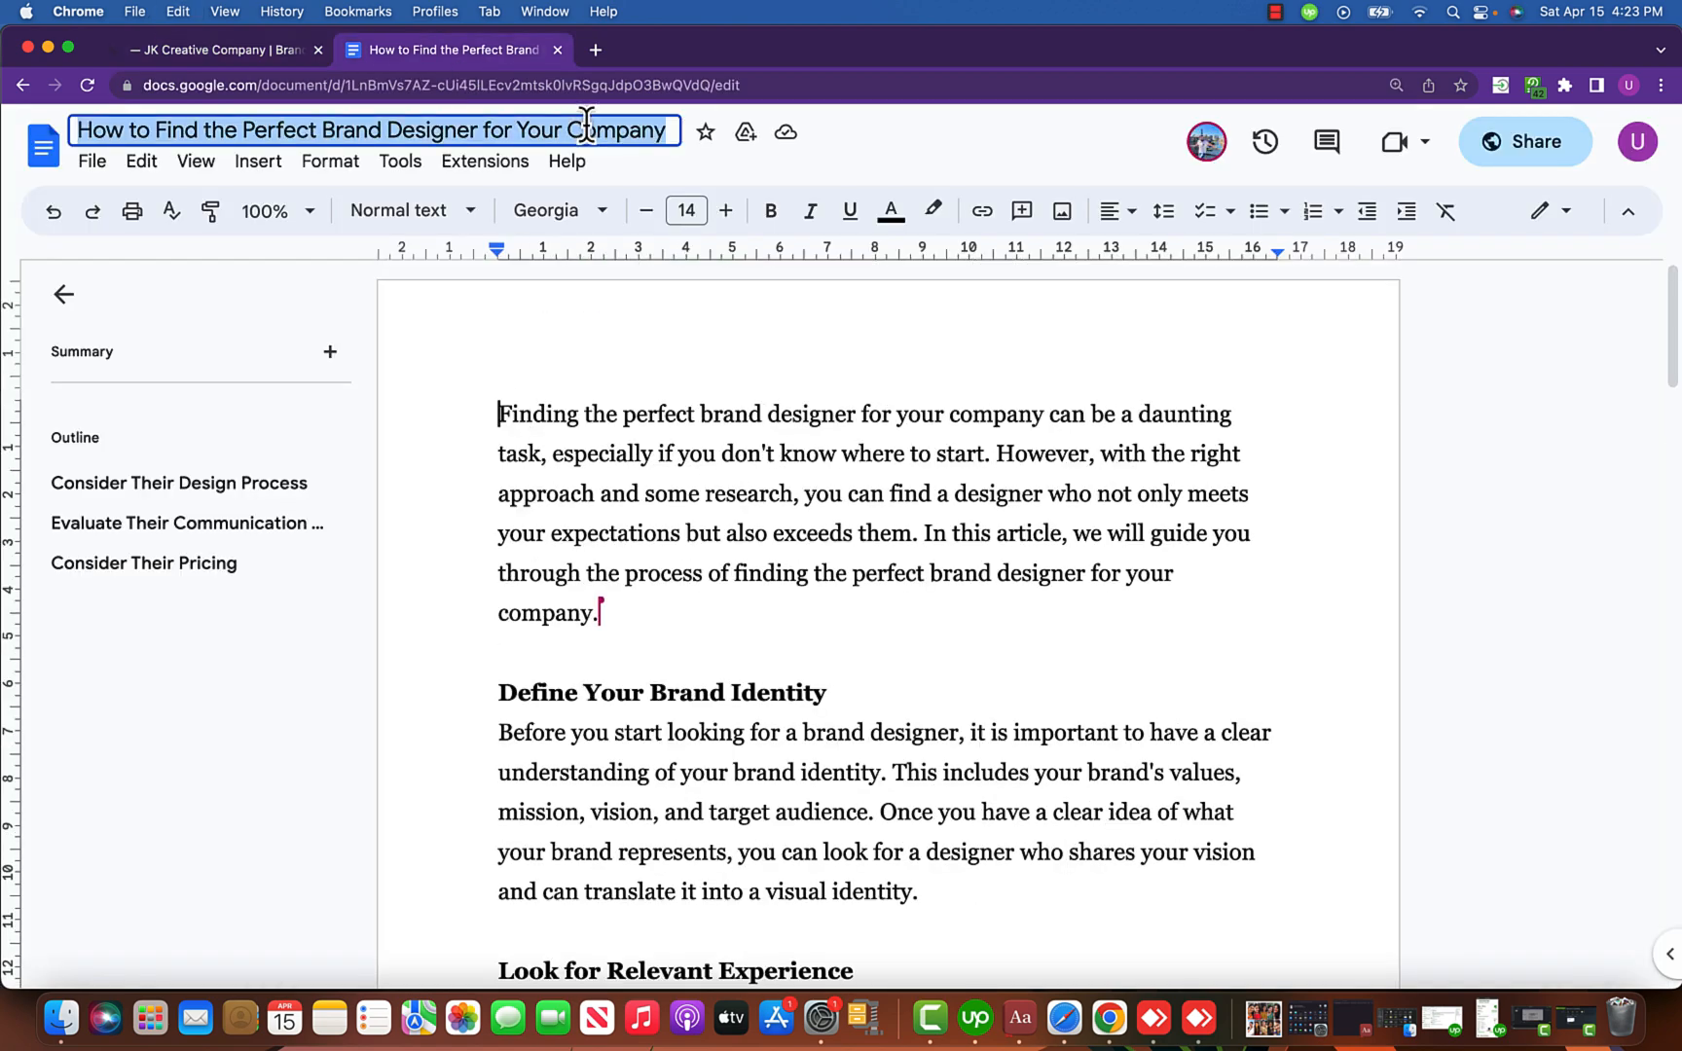
left_click(216, 61)
key("super+v")
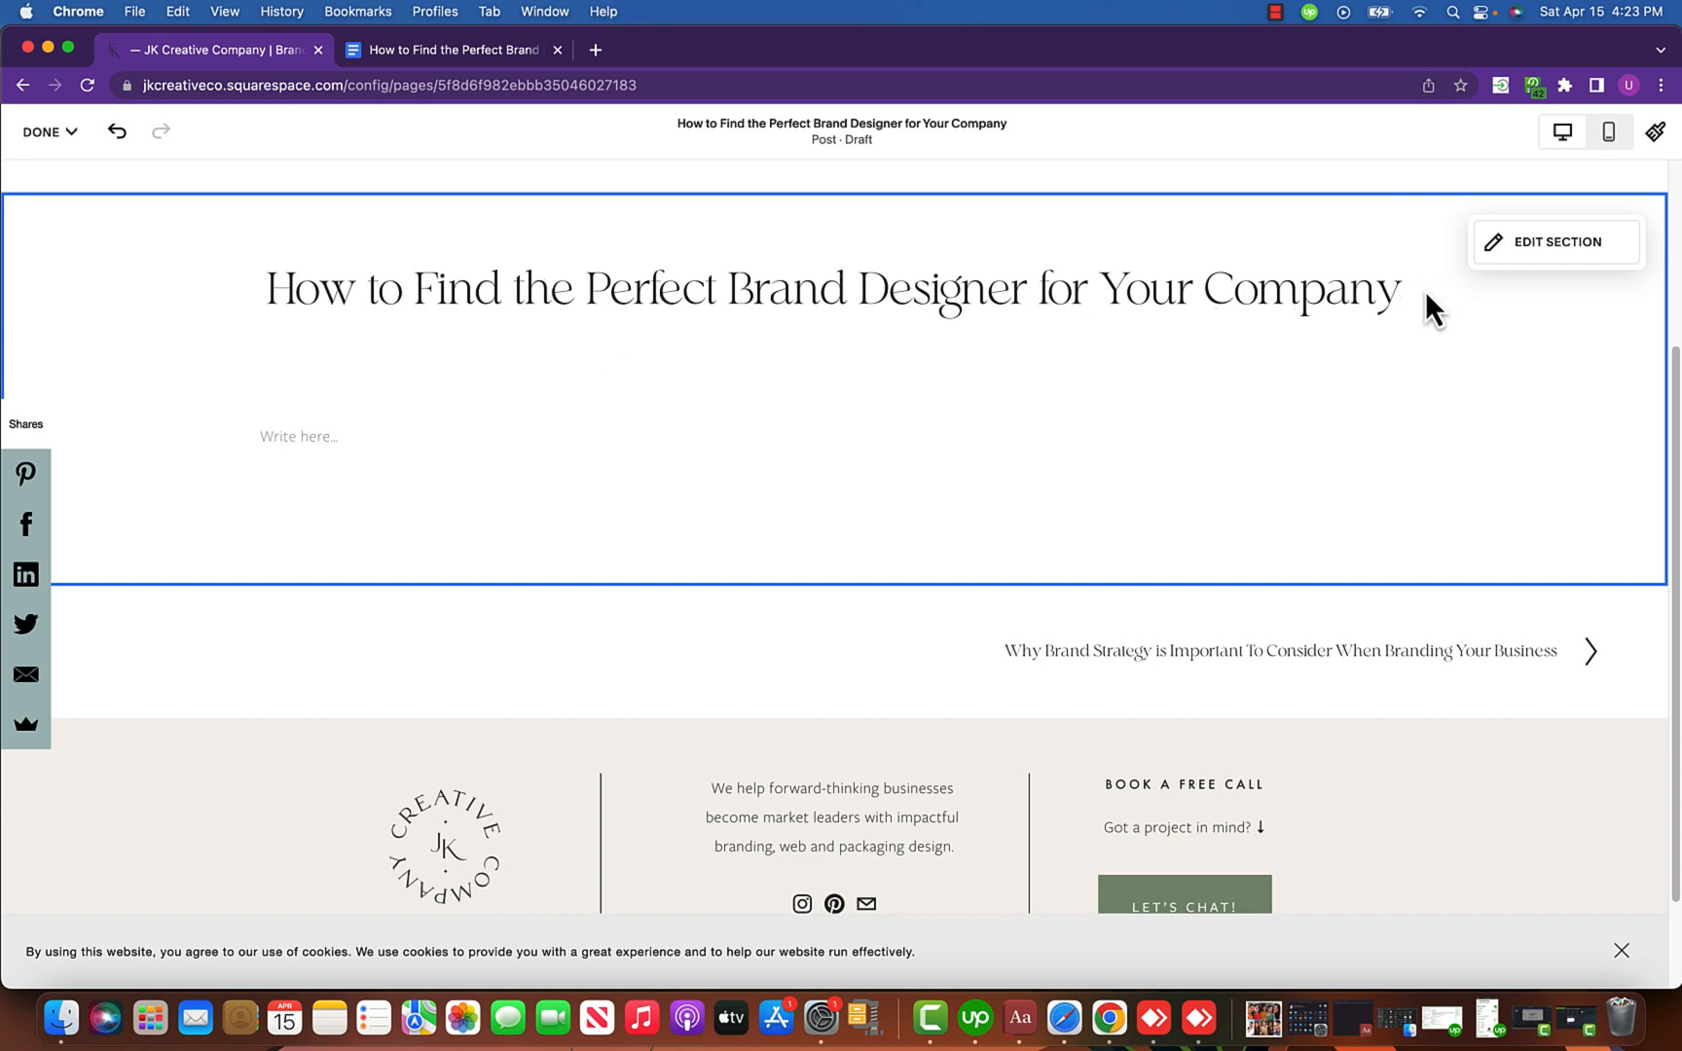
Copy the article's introductory paragraph from Google Docs into the body text block below the post title in Squarespace.
left_click(276, 439)
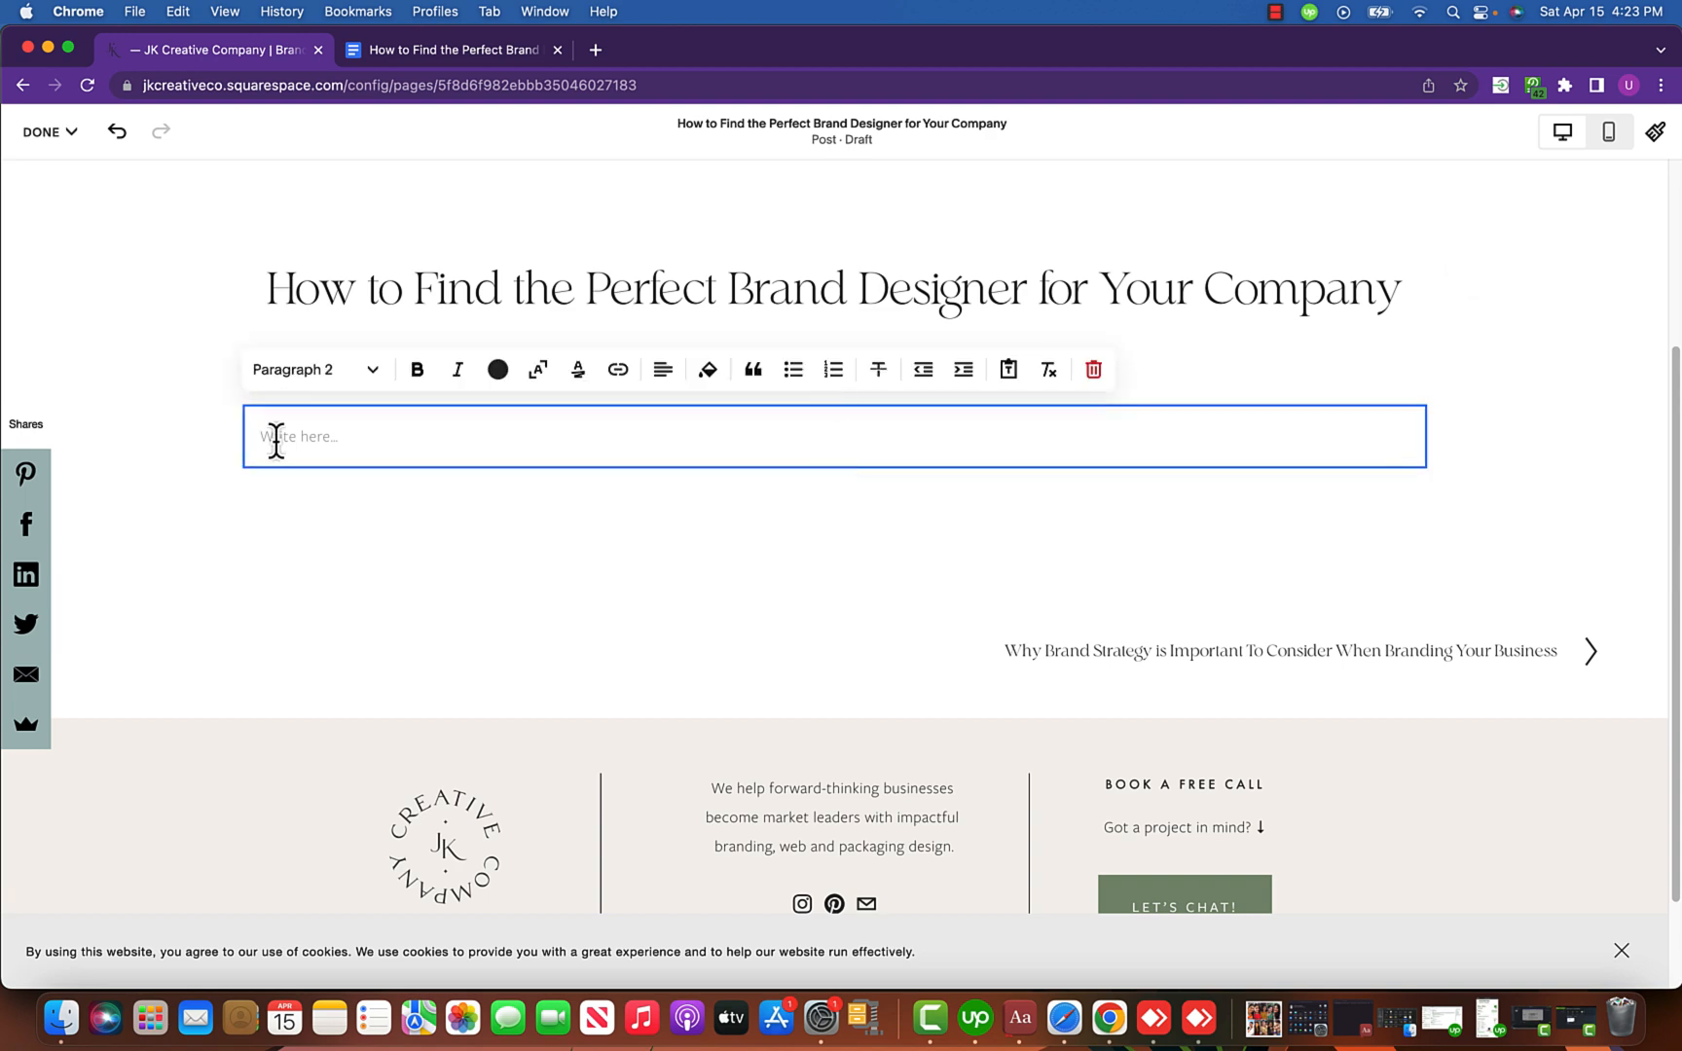
left_click(412, 56)
left_click_drag(497, 414, 615, 608)
key("super+c")
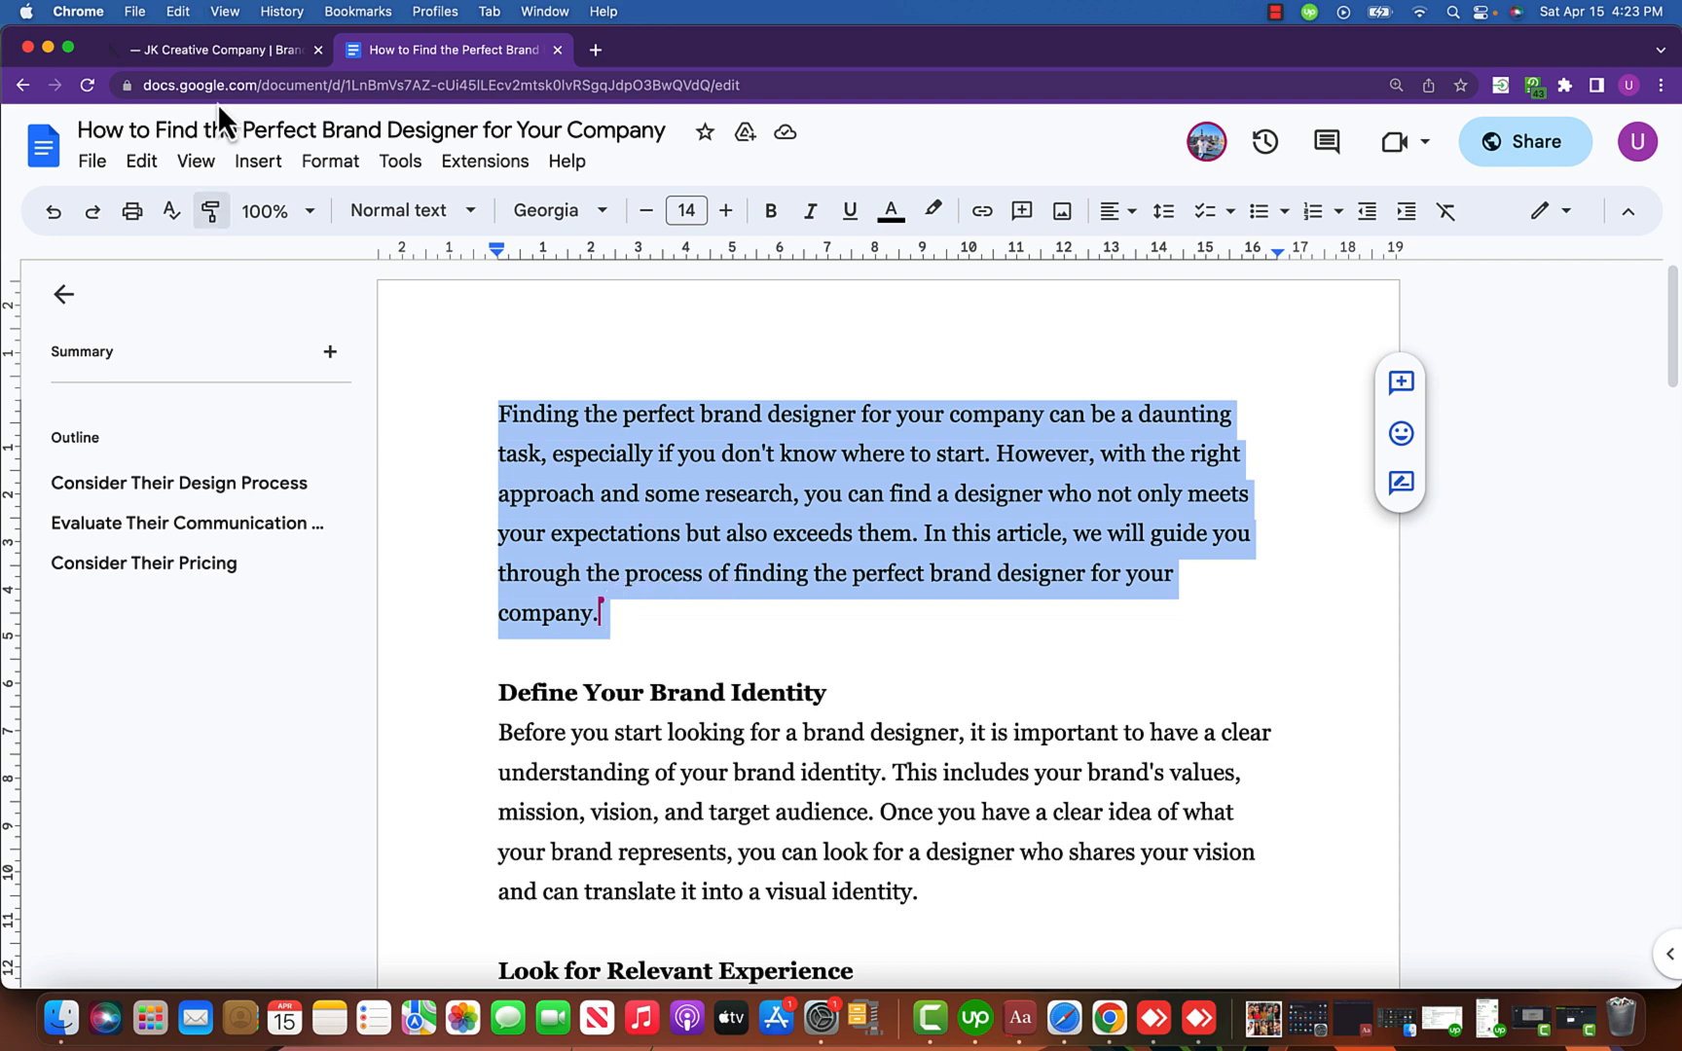
left_click(201, 53)
key("super+v")
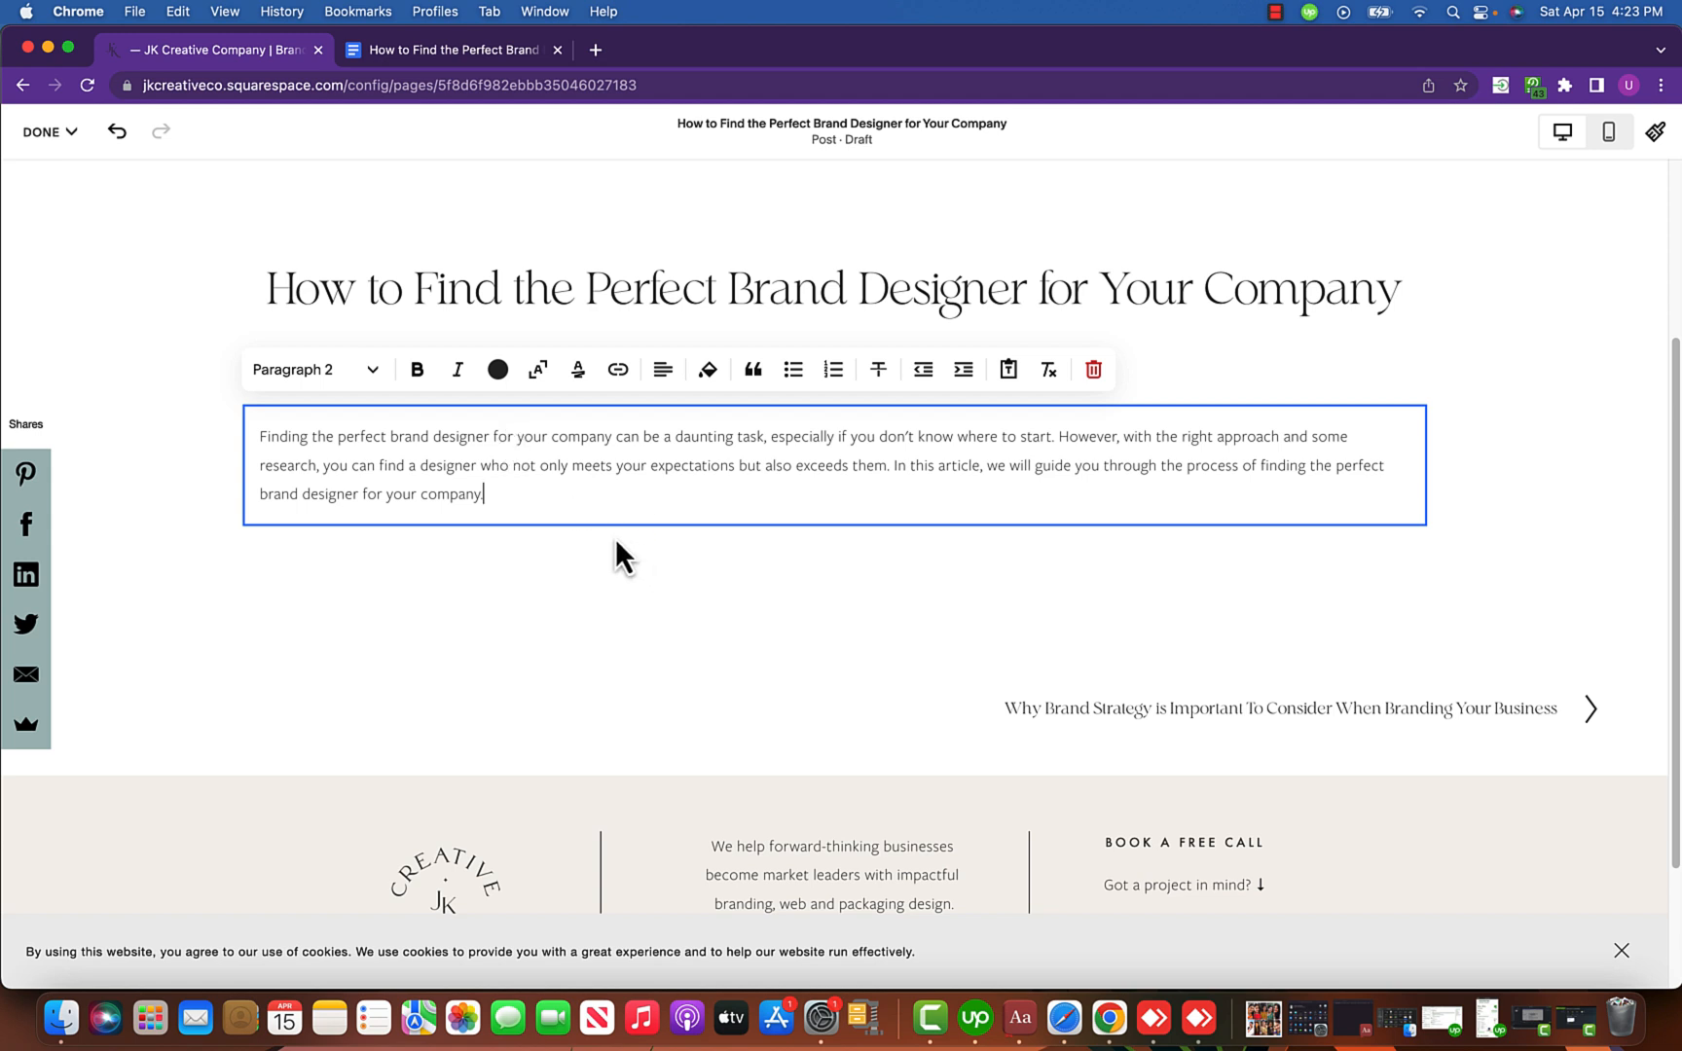
key("Return")
key("BackSpace")
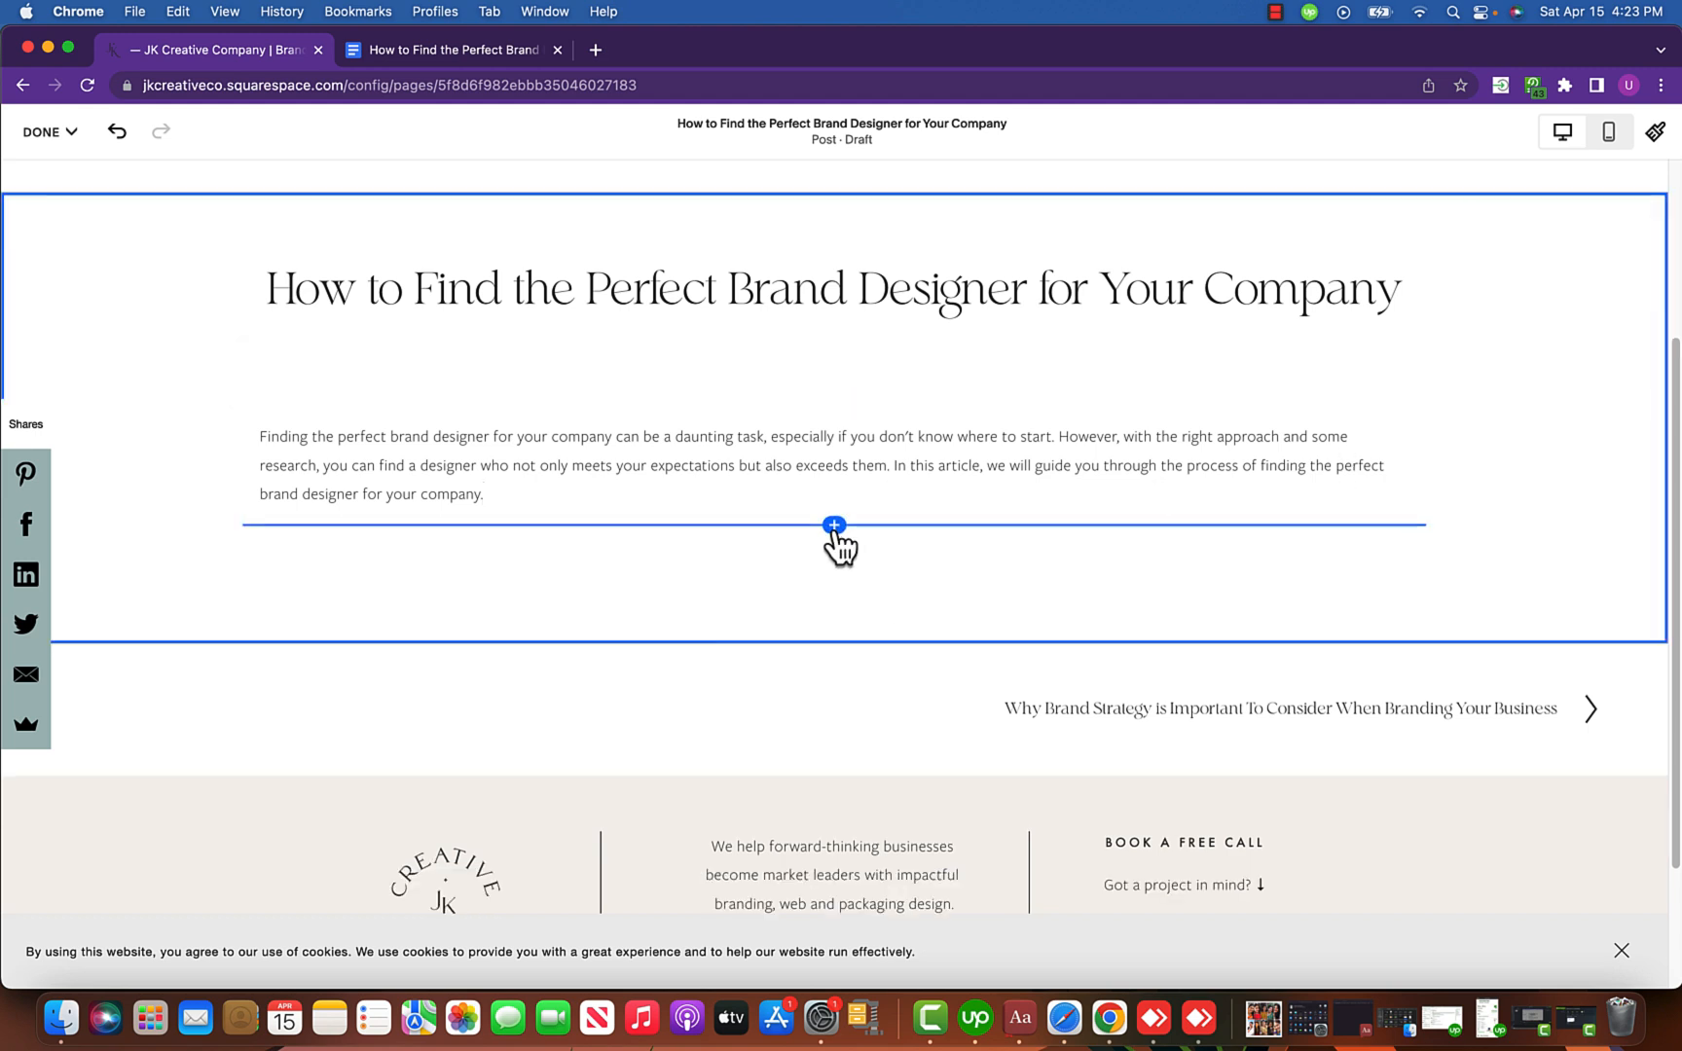
Add a new Text block directly below the introductory paragraph of the post.
left_click(834, 525)
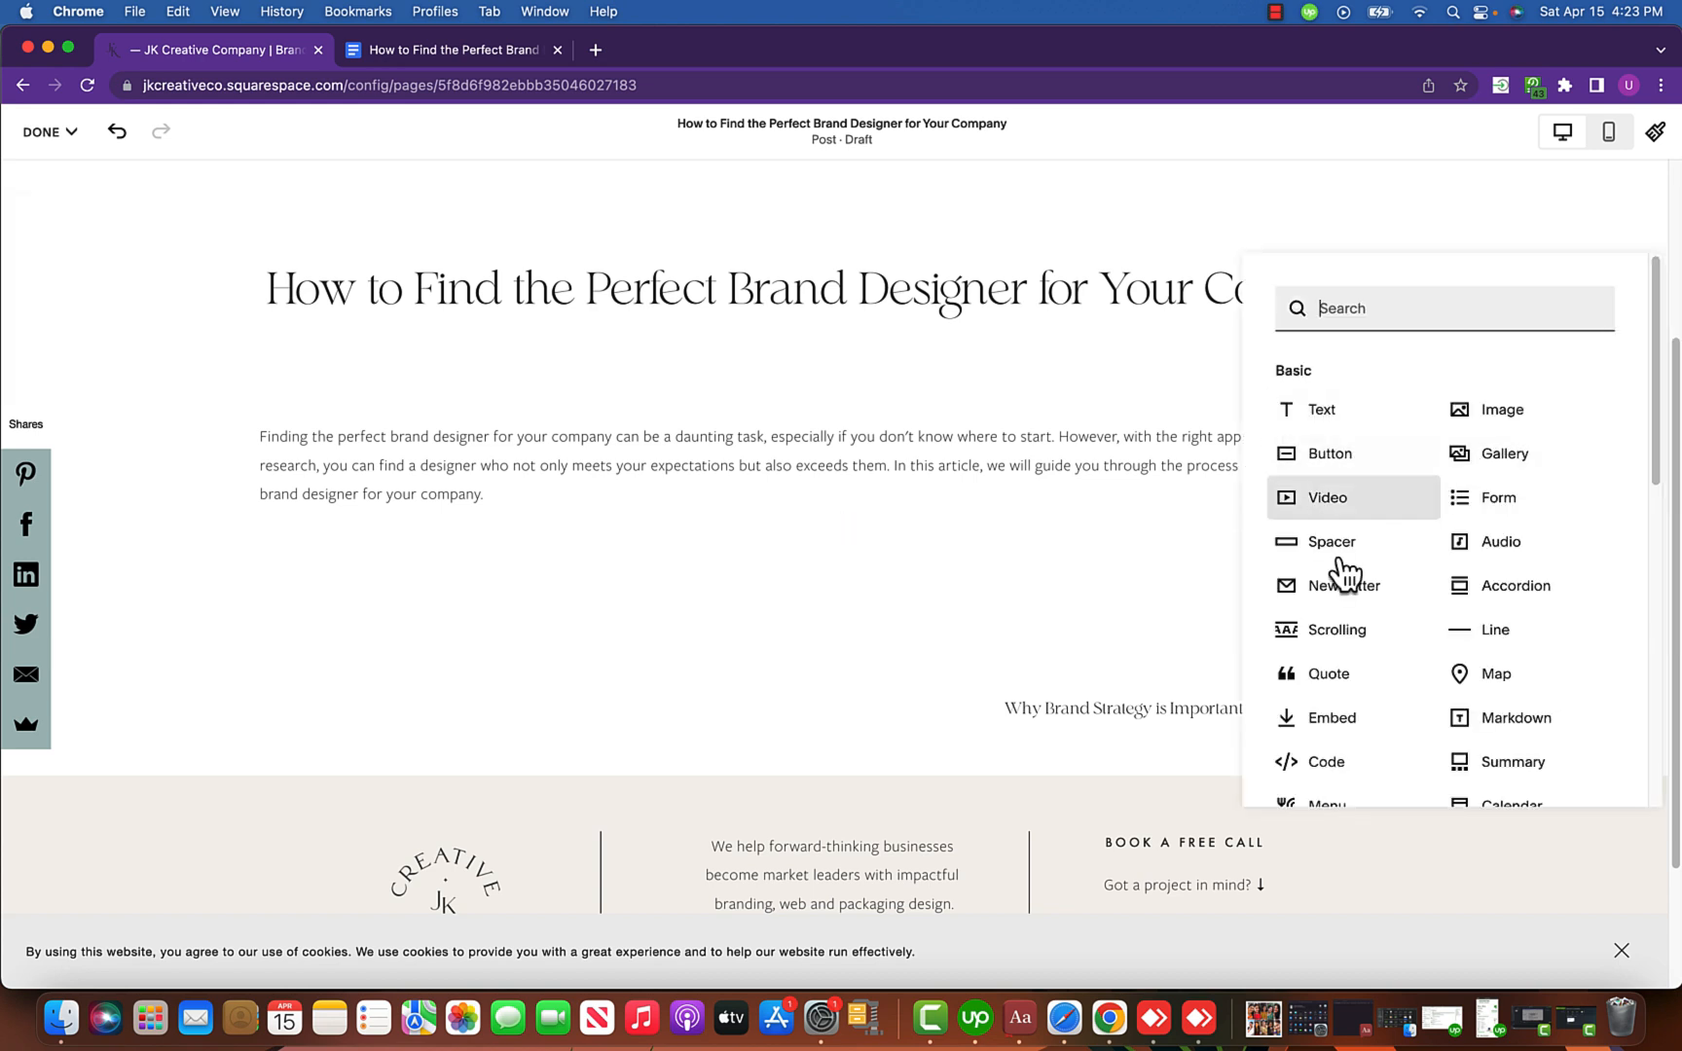
scroll(1348, 589, "down", 1)
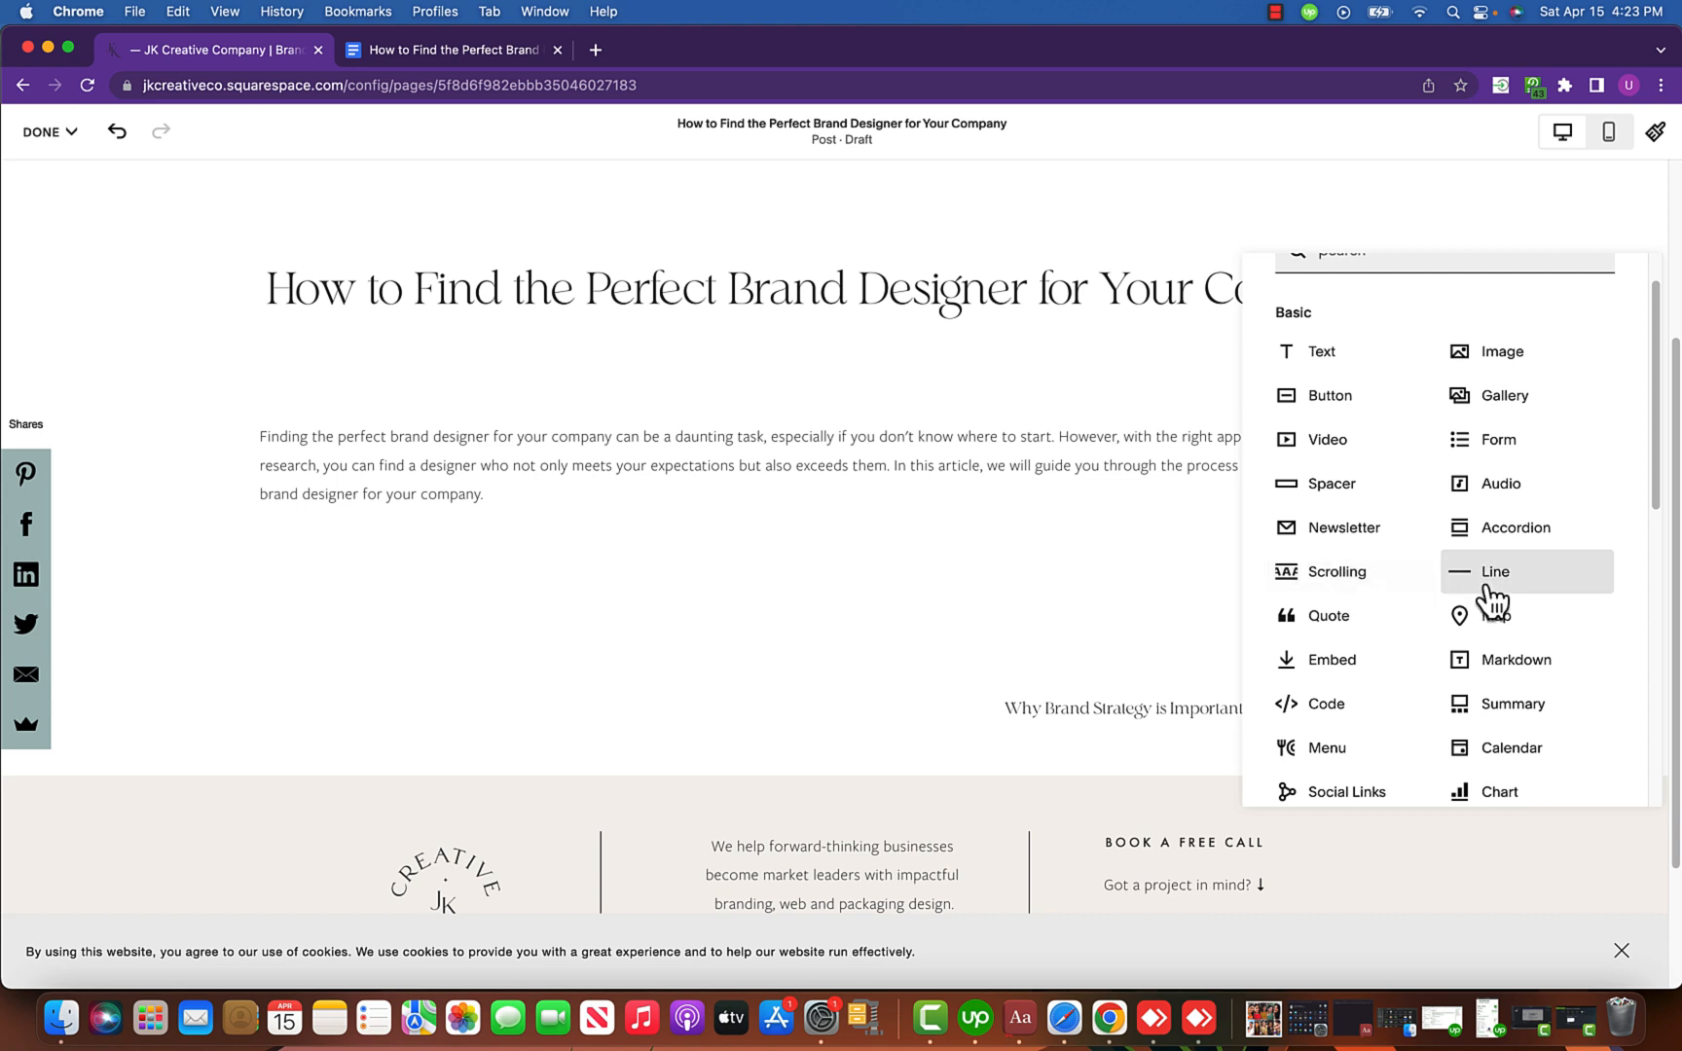
scroll(1484, 595, "down", 1)
scroll(1488, 598, "up", 2)
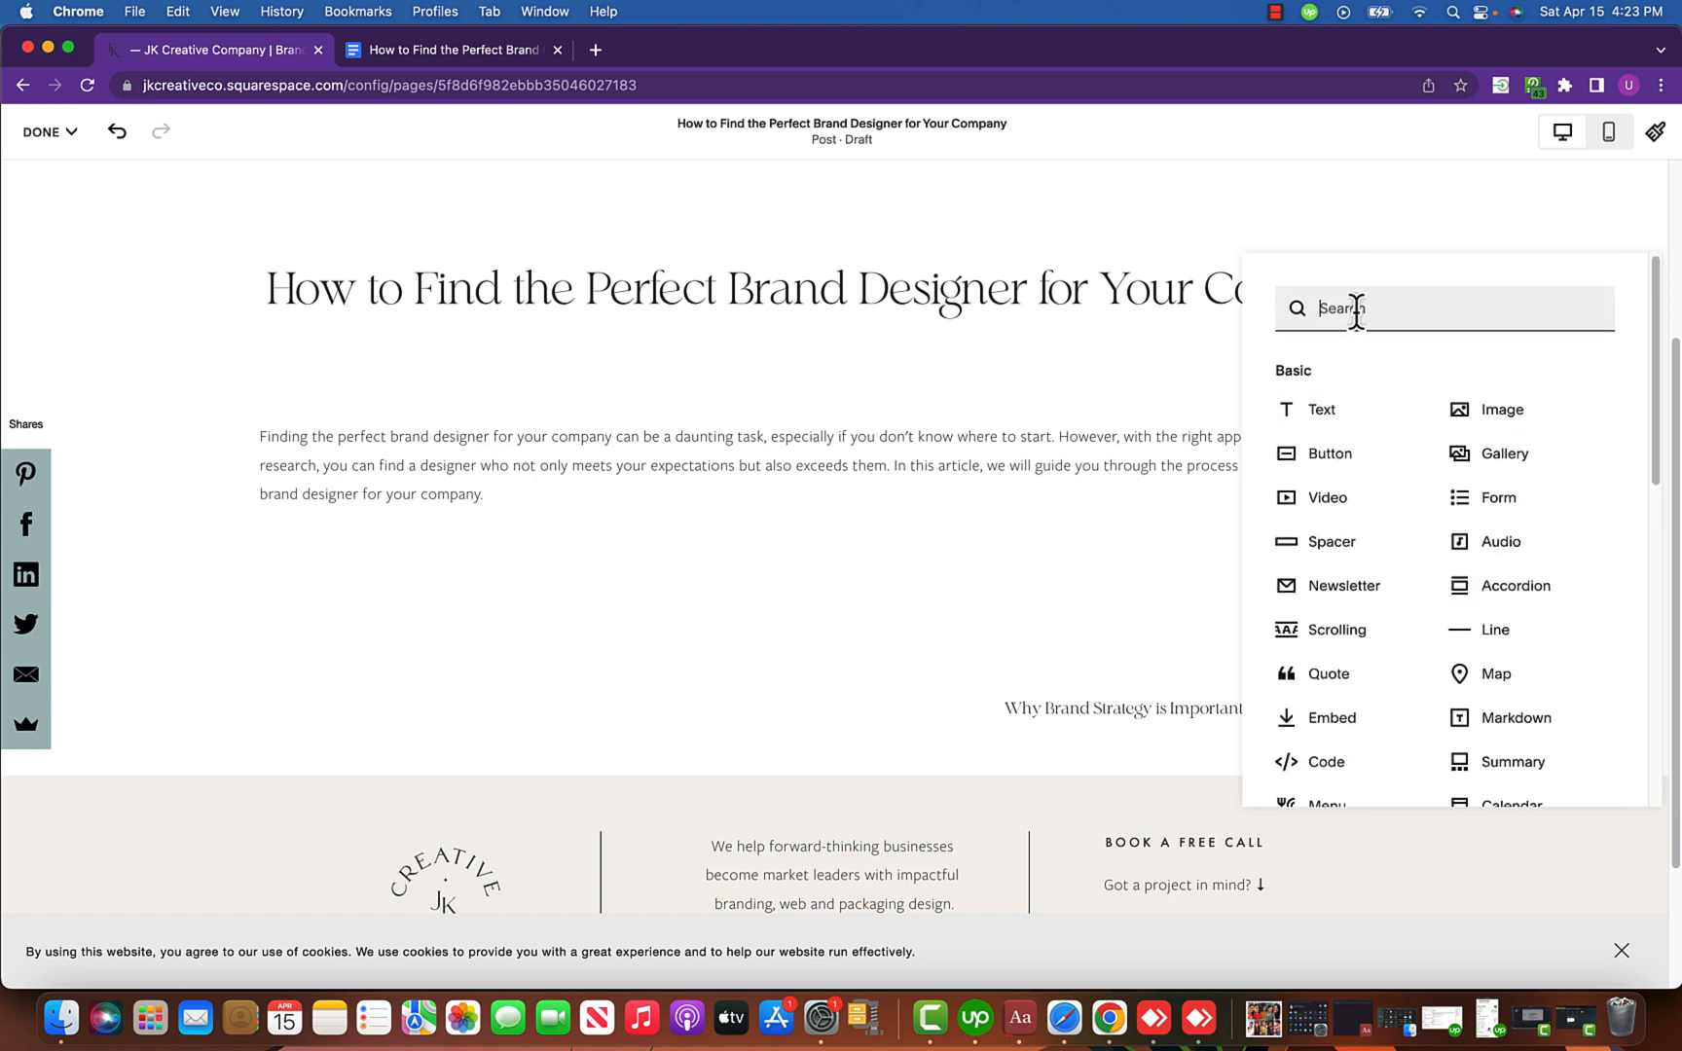
type("HE")
key("BackSpace")
key("BackSpace")
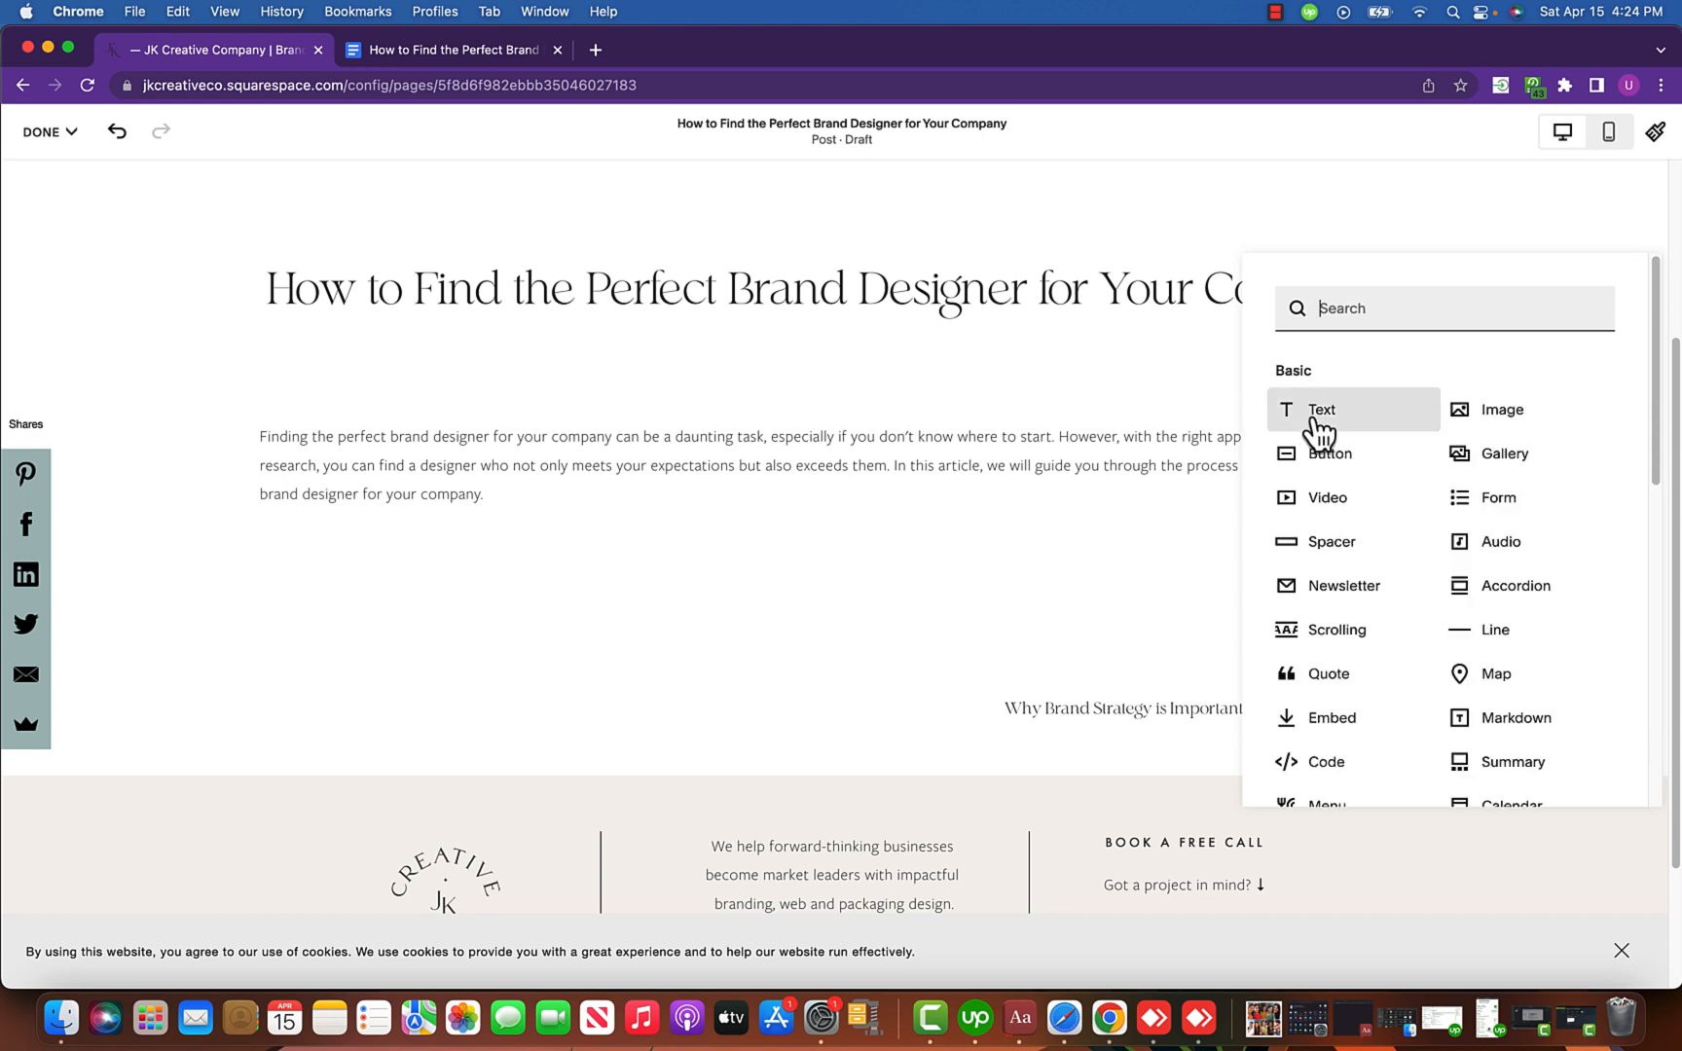
left_click(1318, 411)
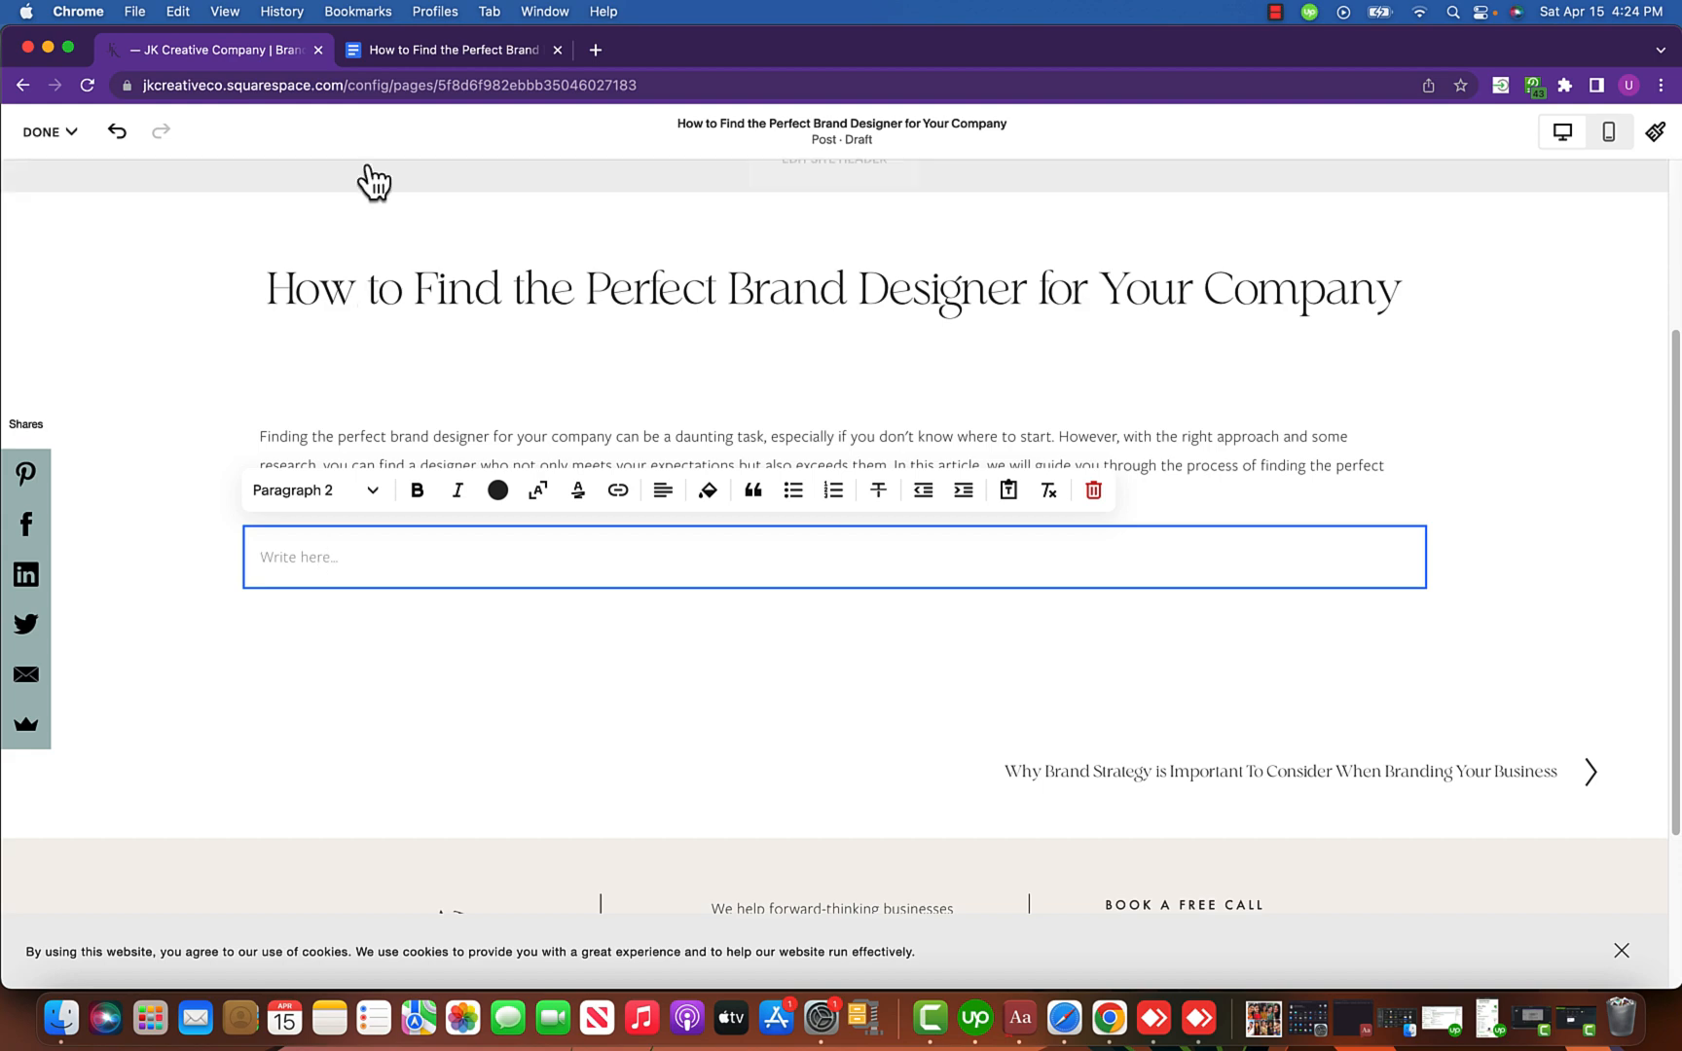
Copy the heading "Define Your Brand Identity" from Google Docs into the empty text block below the introductory paragraph in Squarespace.
left_click(409, 56)
left_click_drag(496, 697, 841, 687)
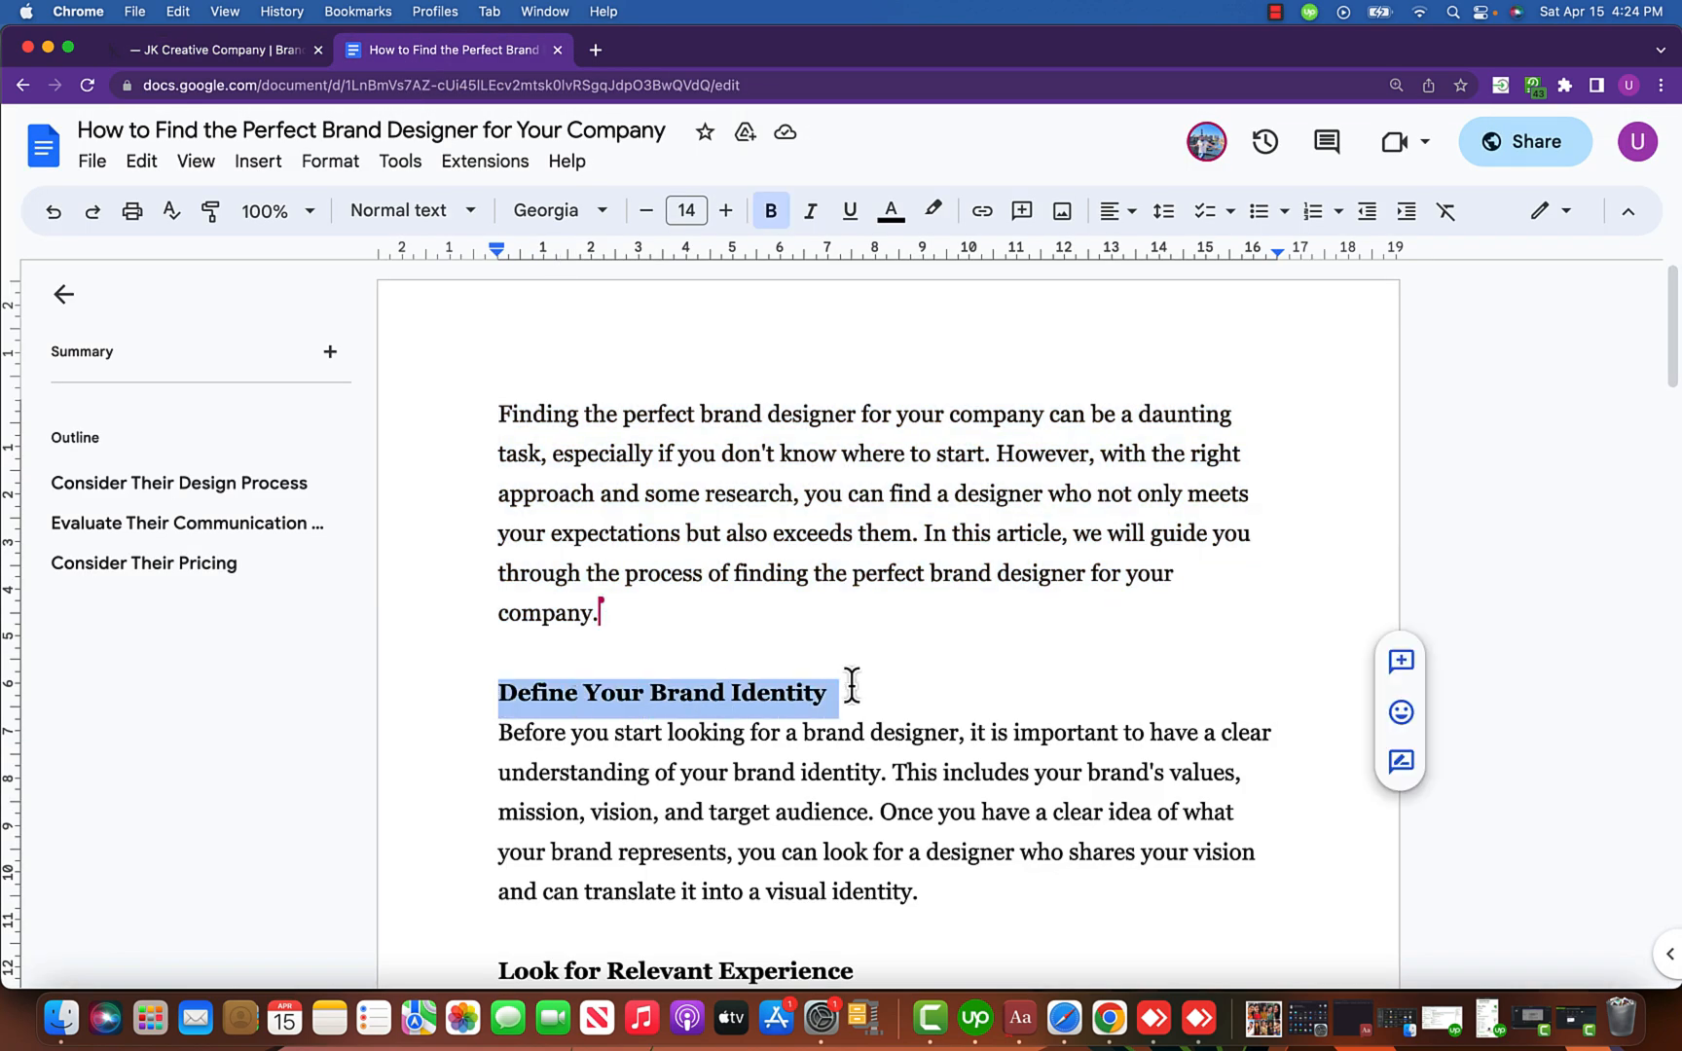
left_click(202, 53)
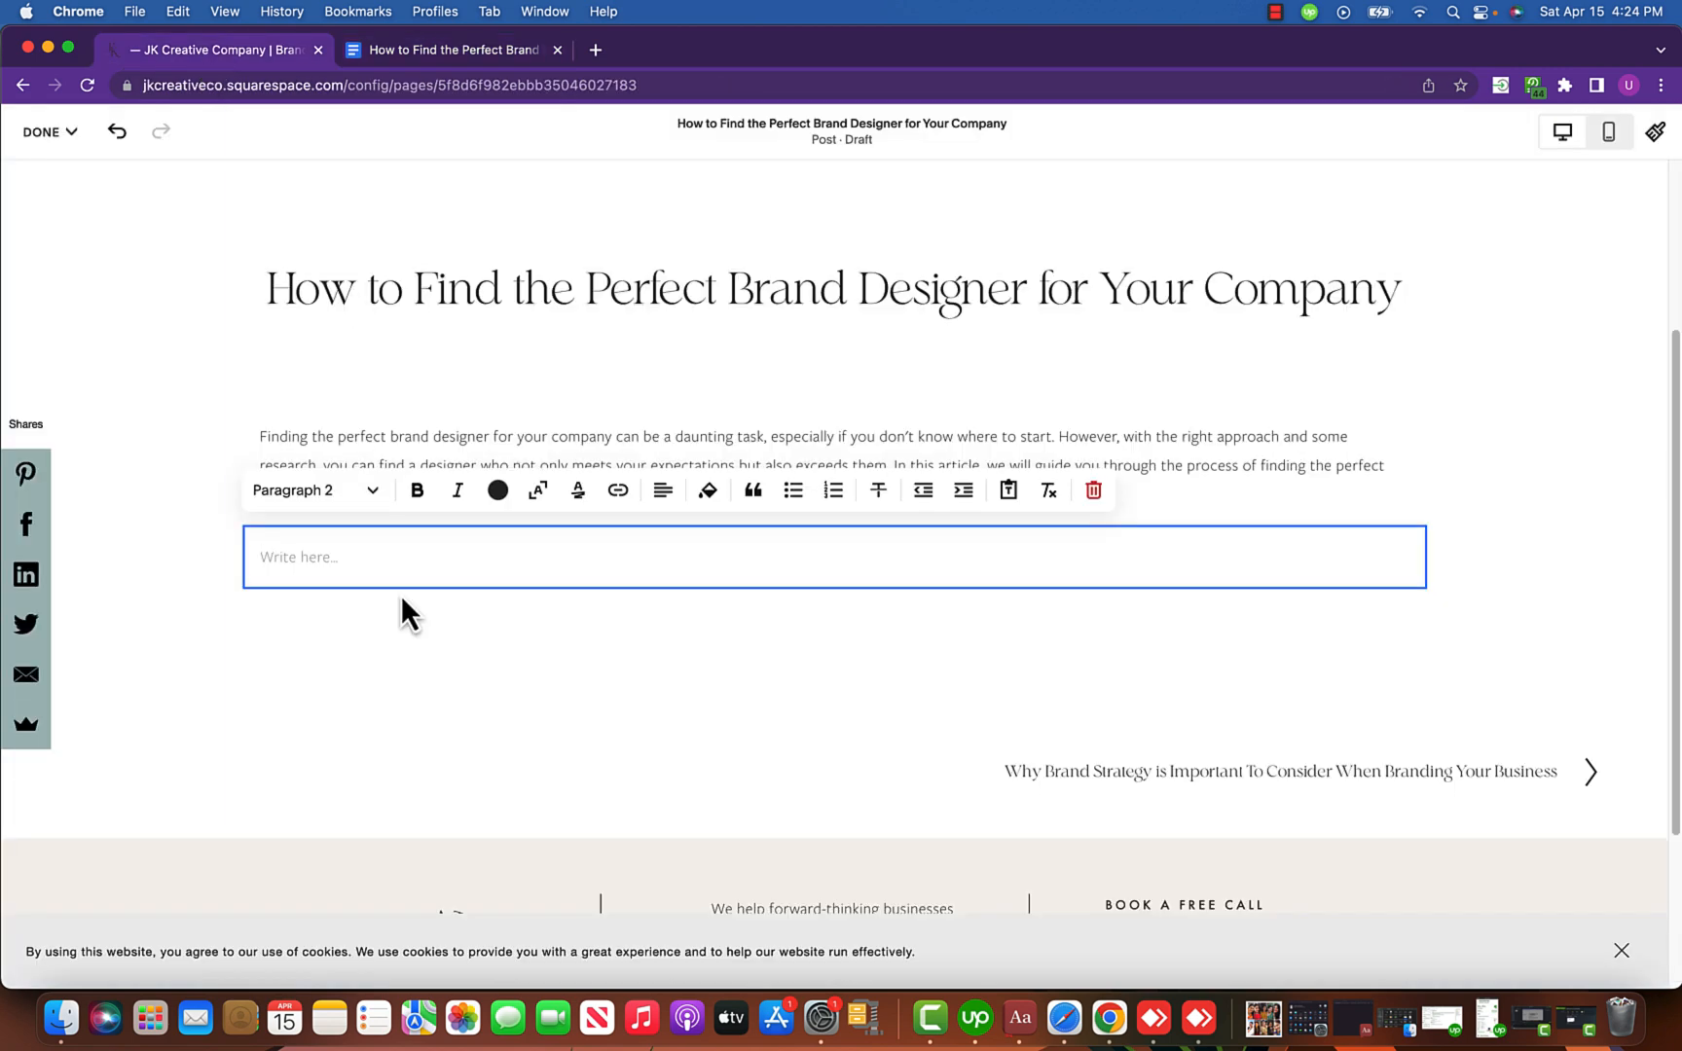
key("super+v")
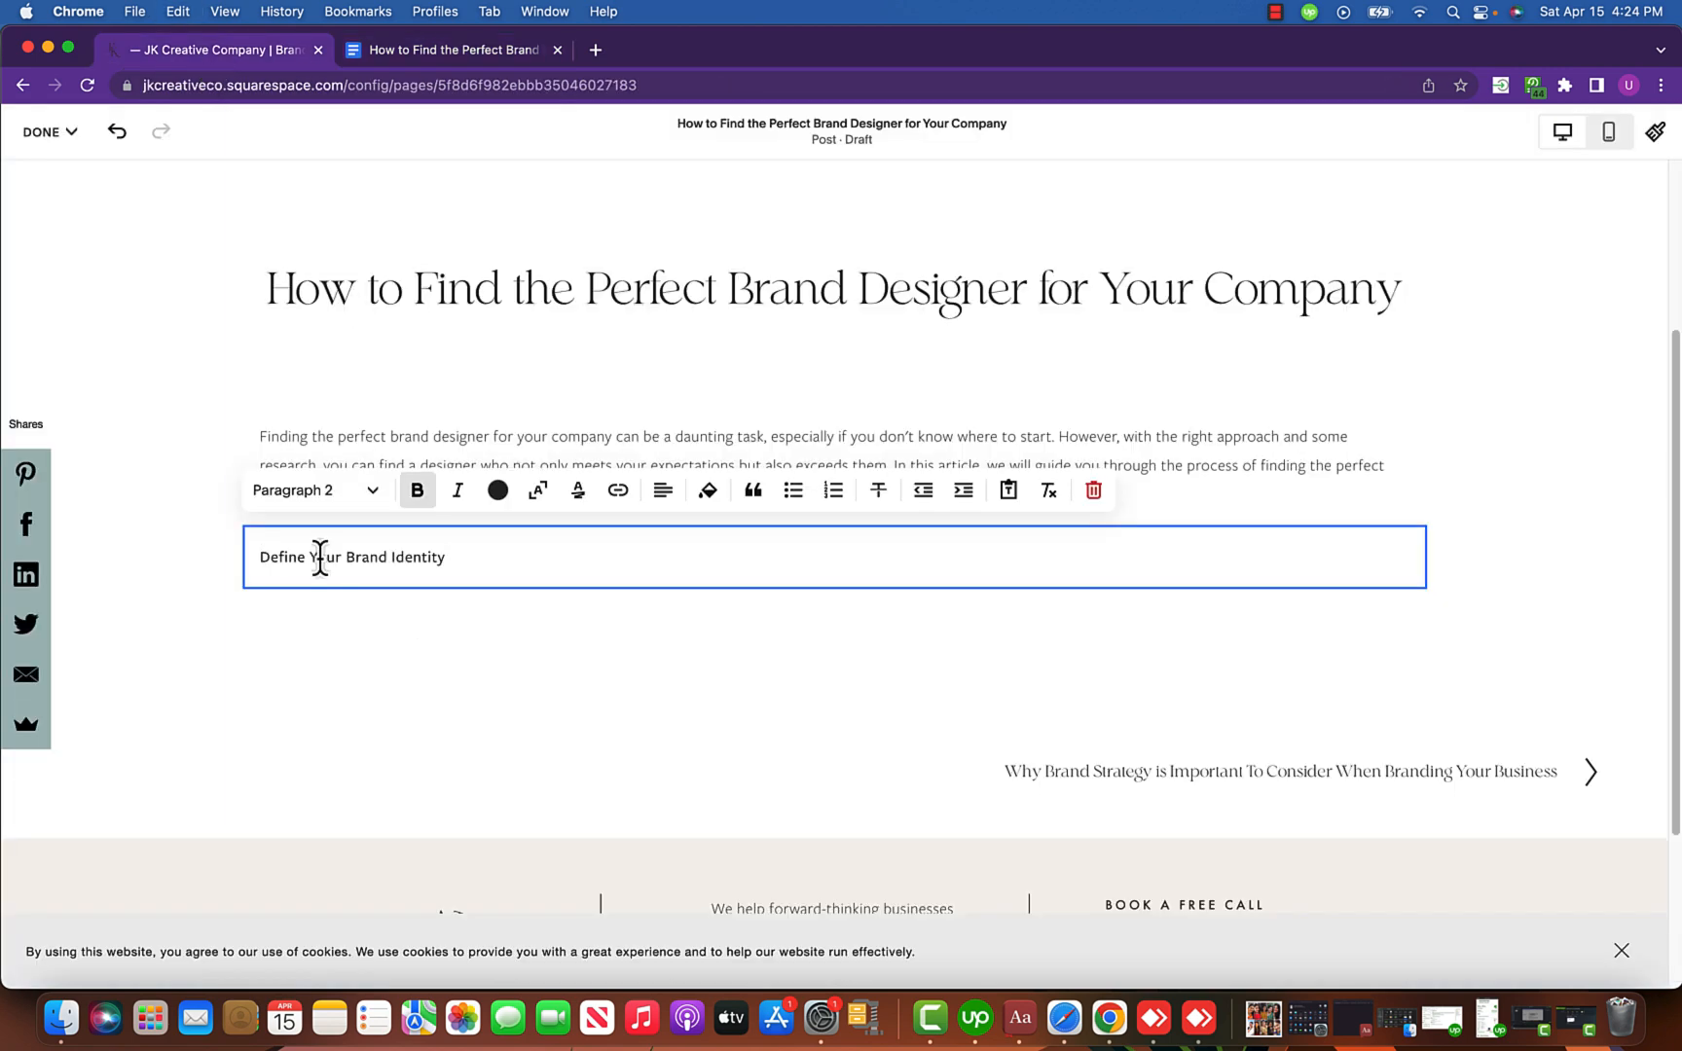
Try the Heading 2 style on the "Define Your Brand Identity" text and compare it with the post title.
left_click(344, 498)
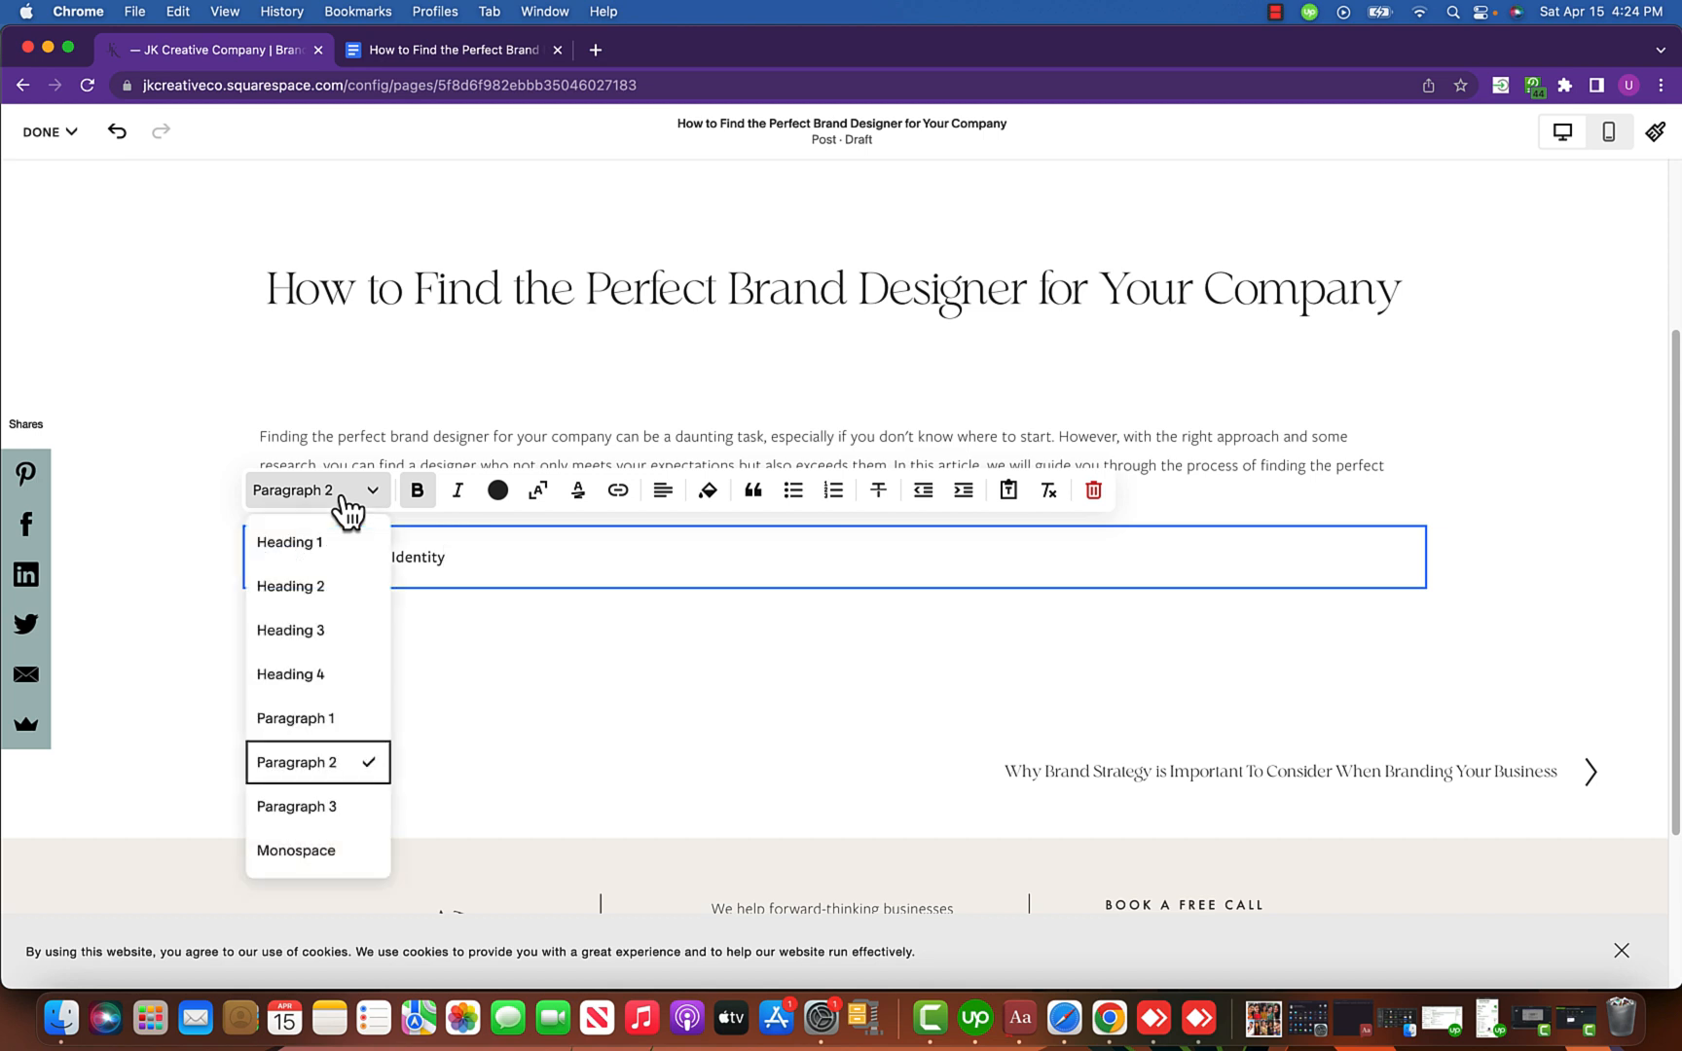
left_click(310, 586)
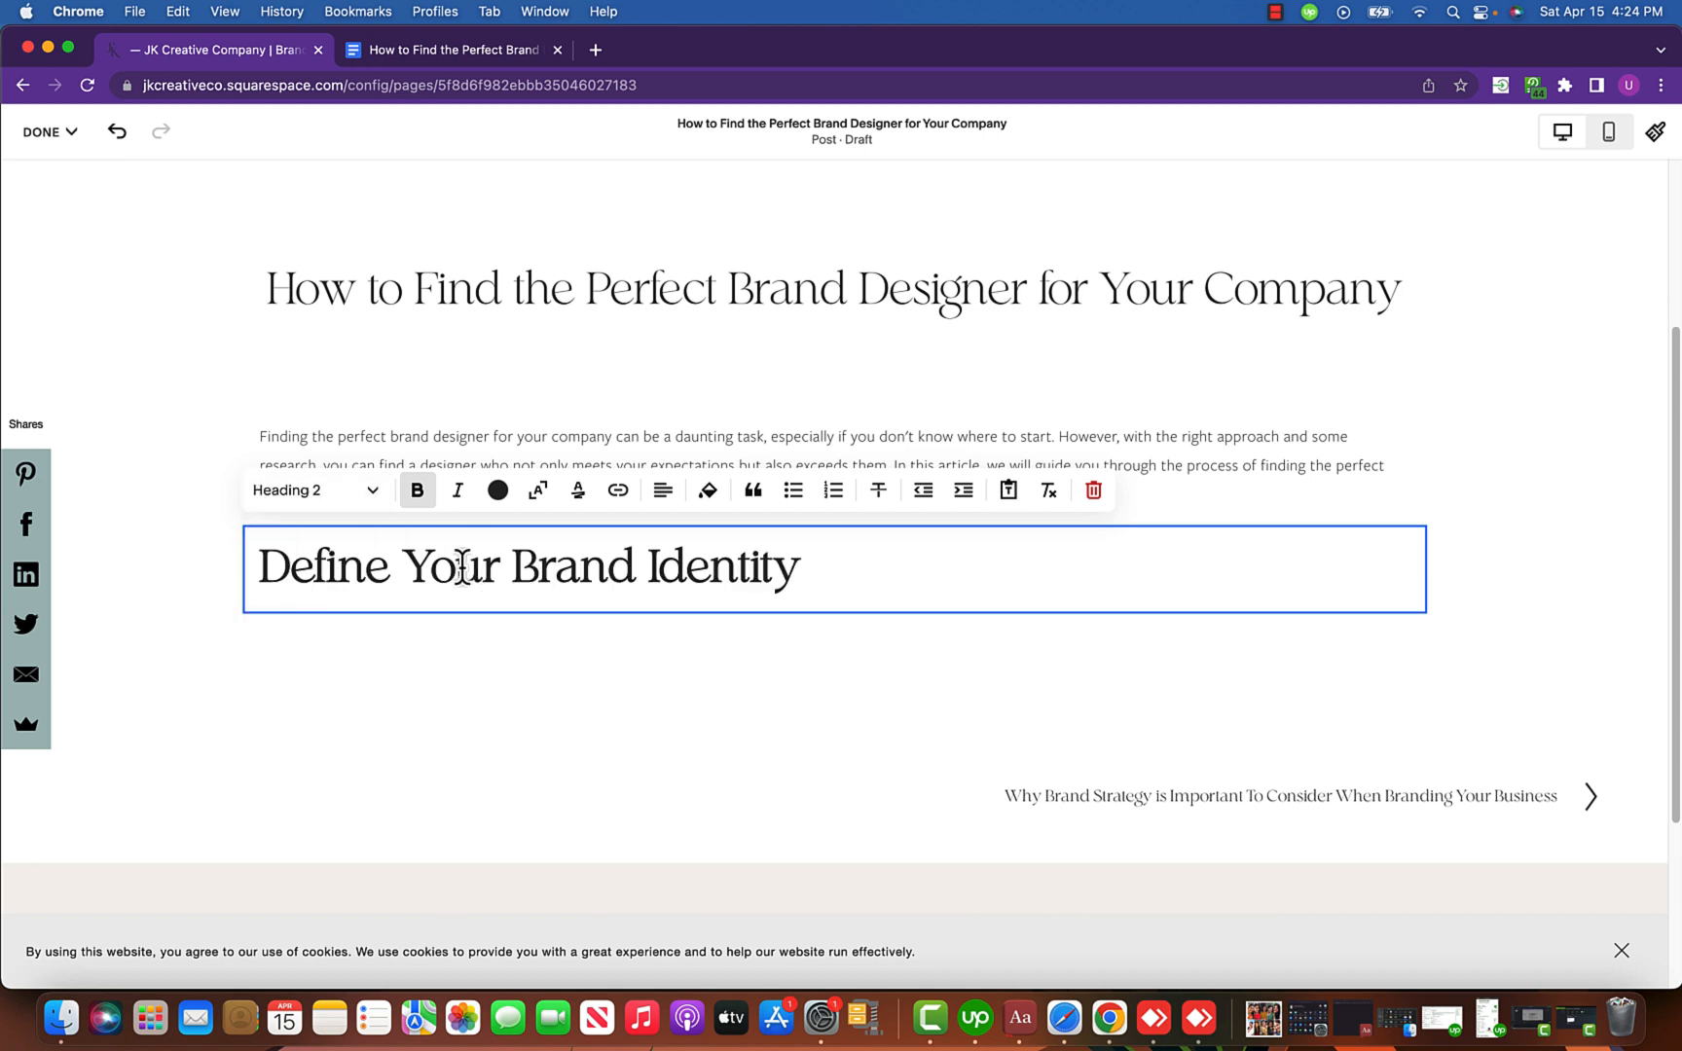
left_click(482, 298)
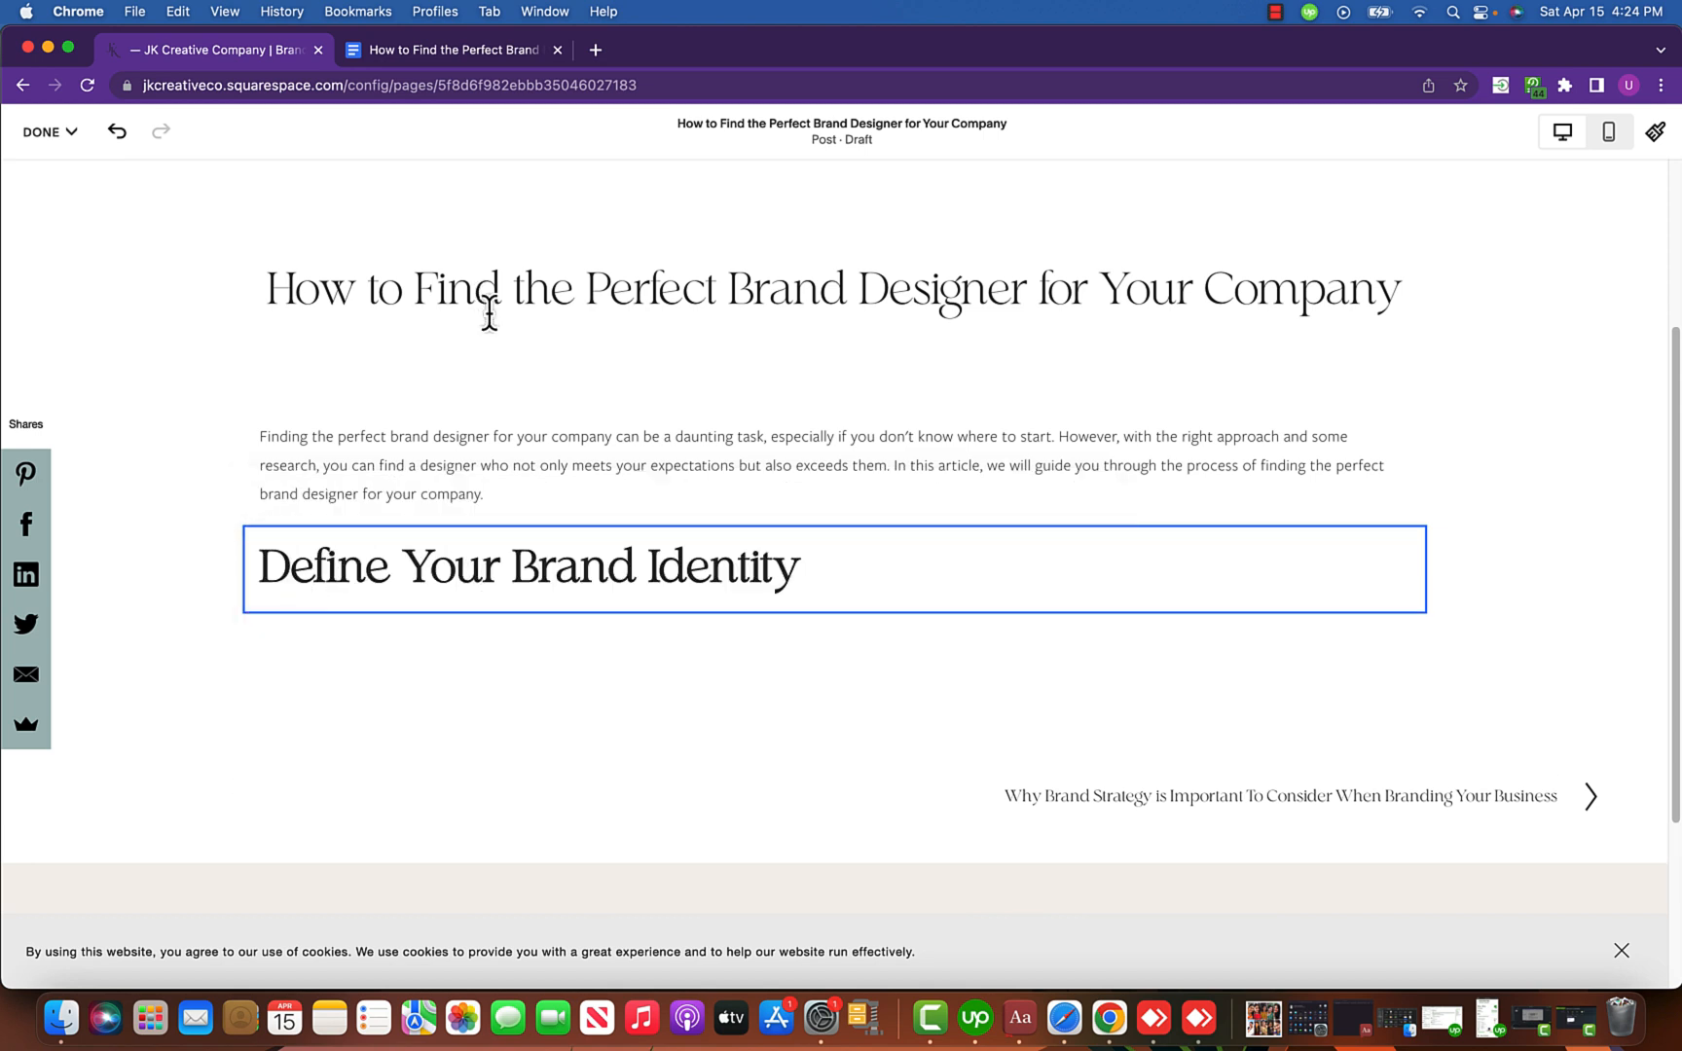
Format the "Define Your Brand Identity" text as Heading 3.
left_click_drag(807, 569, 255, 579)
left_click(344, 492)
left_click(331, 635)
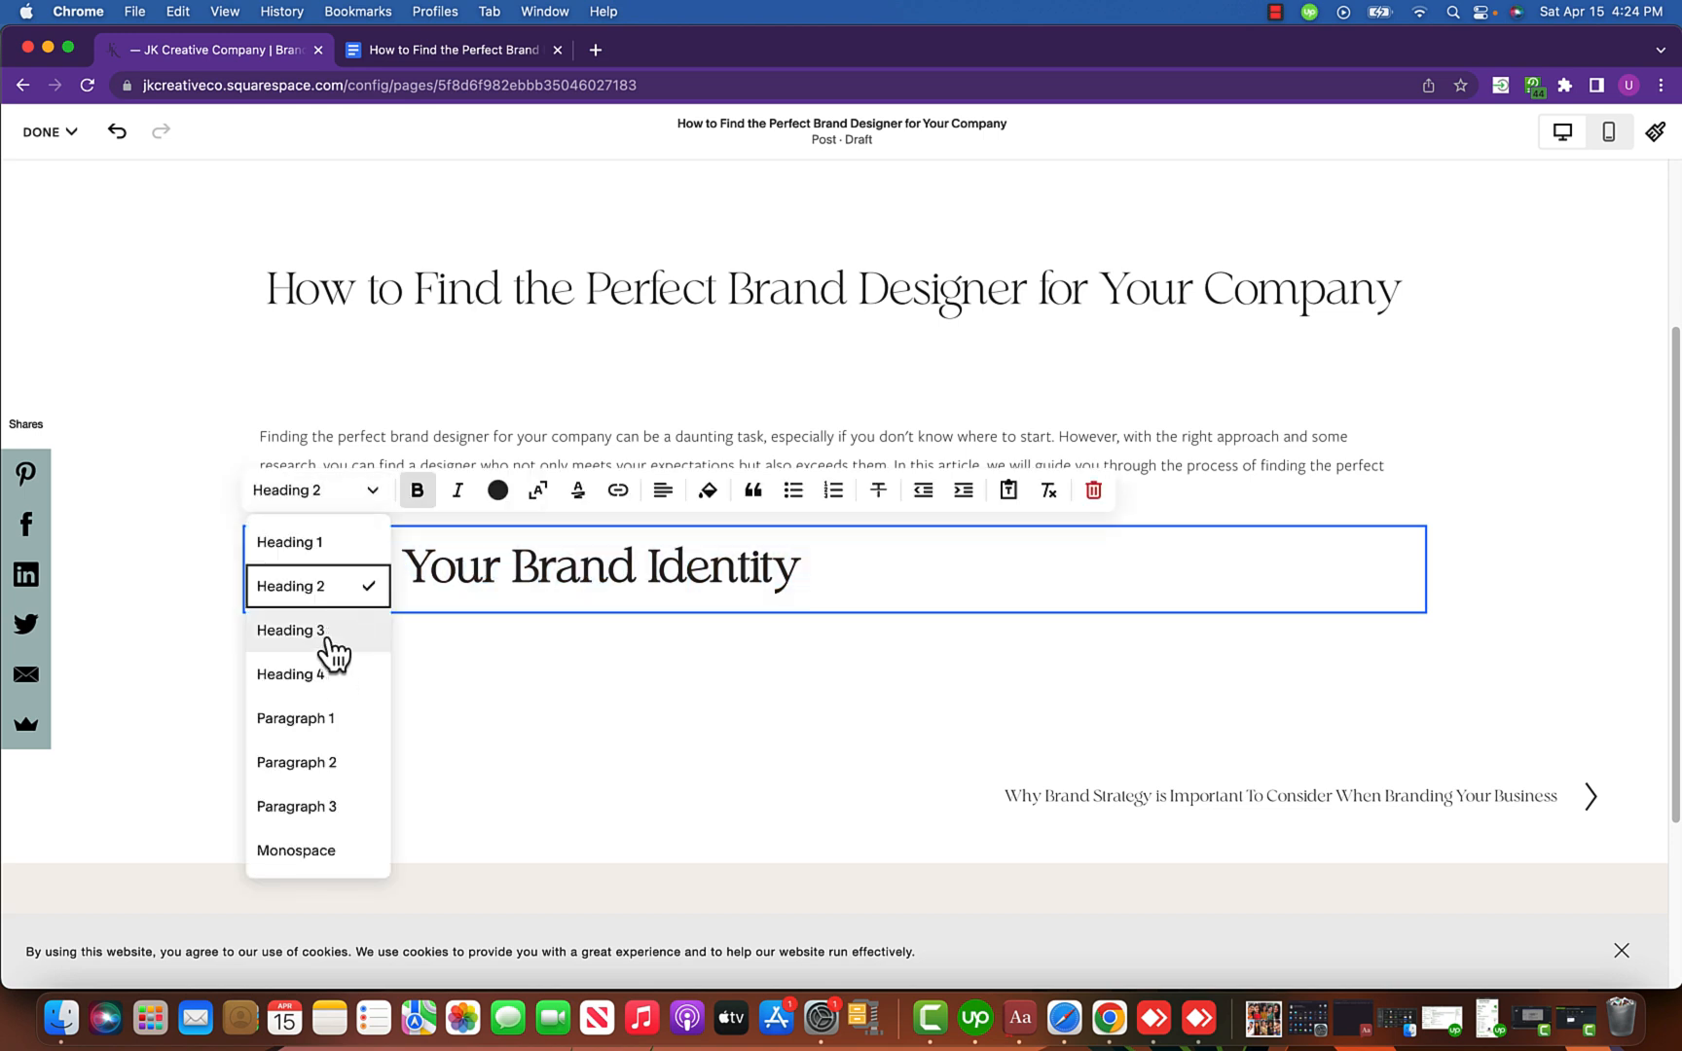
left_click(711, 564)
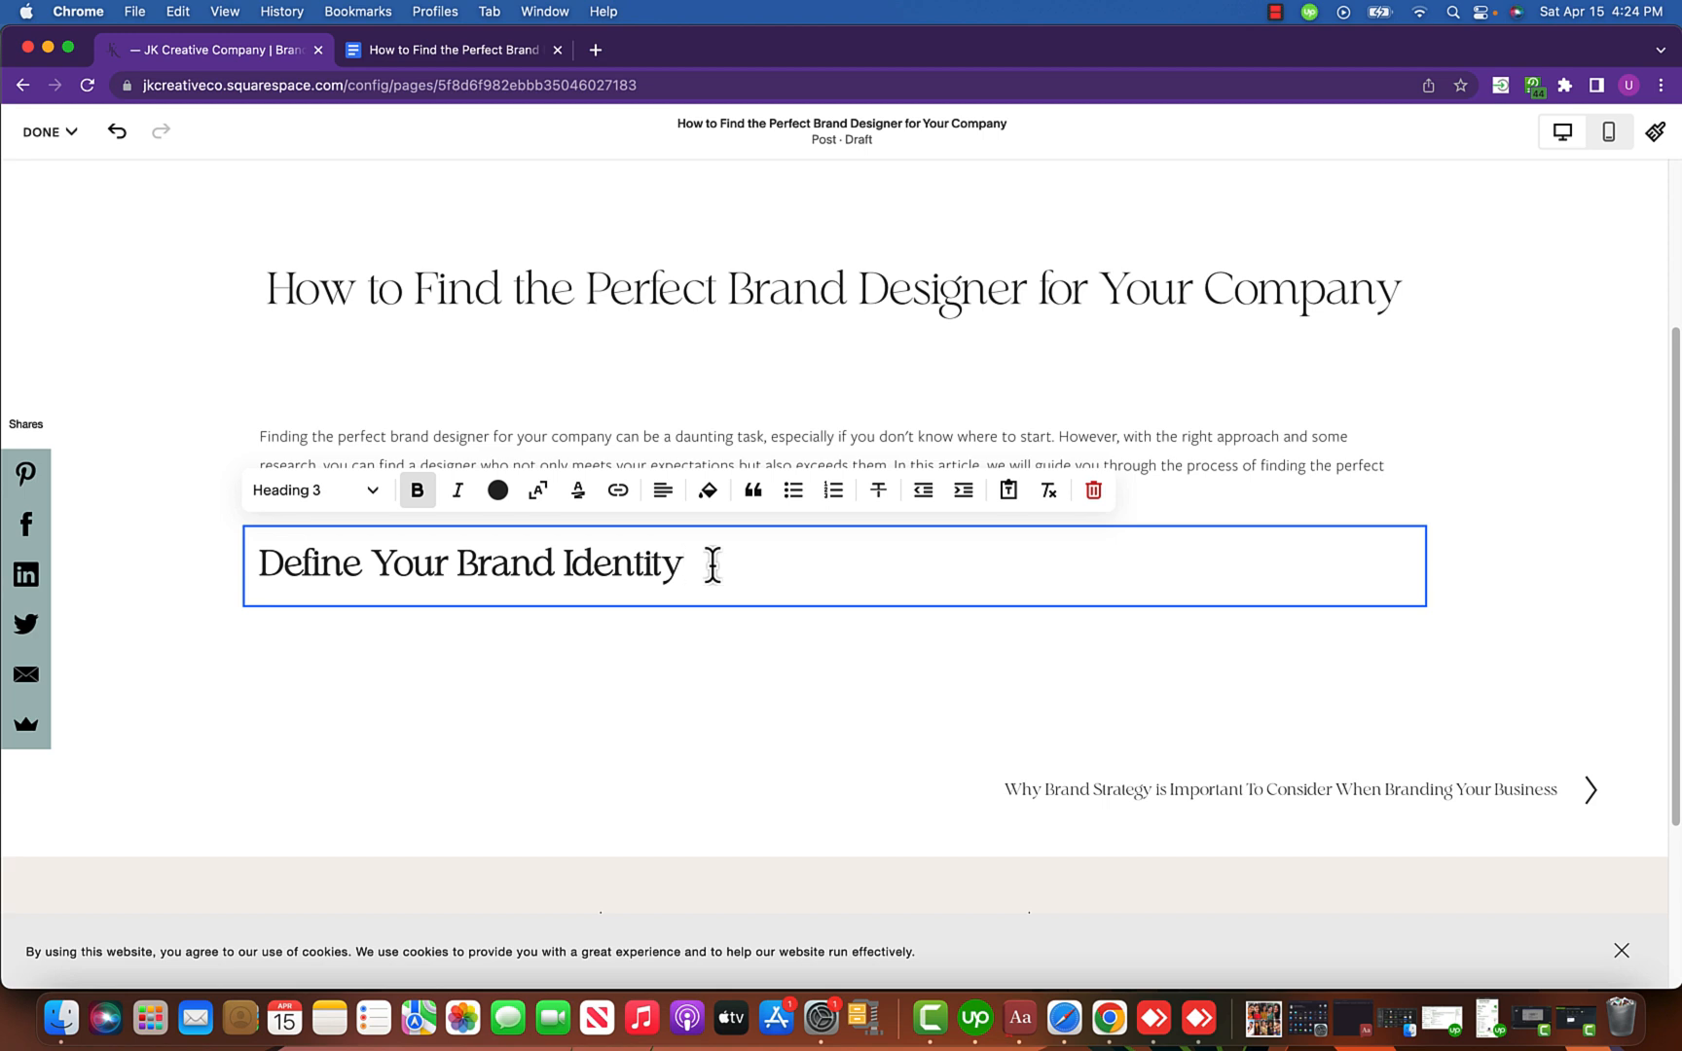
Add a new Text block directly below the "Define Your Brand Identity" heading and start editing it.
left_click(670, 662)
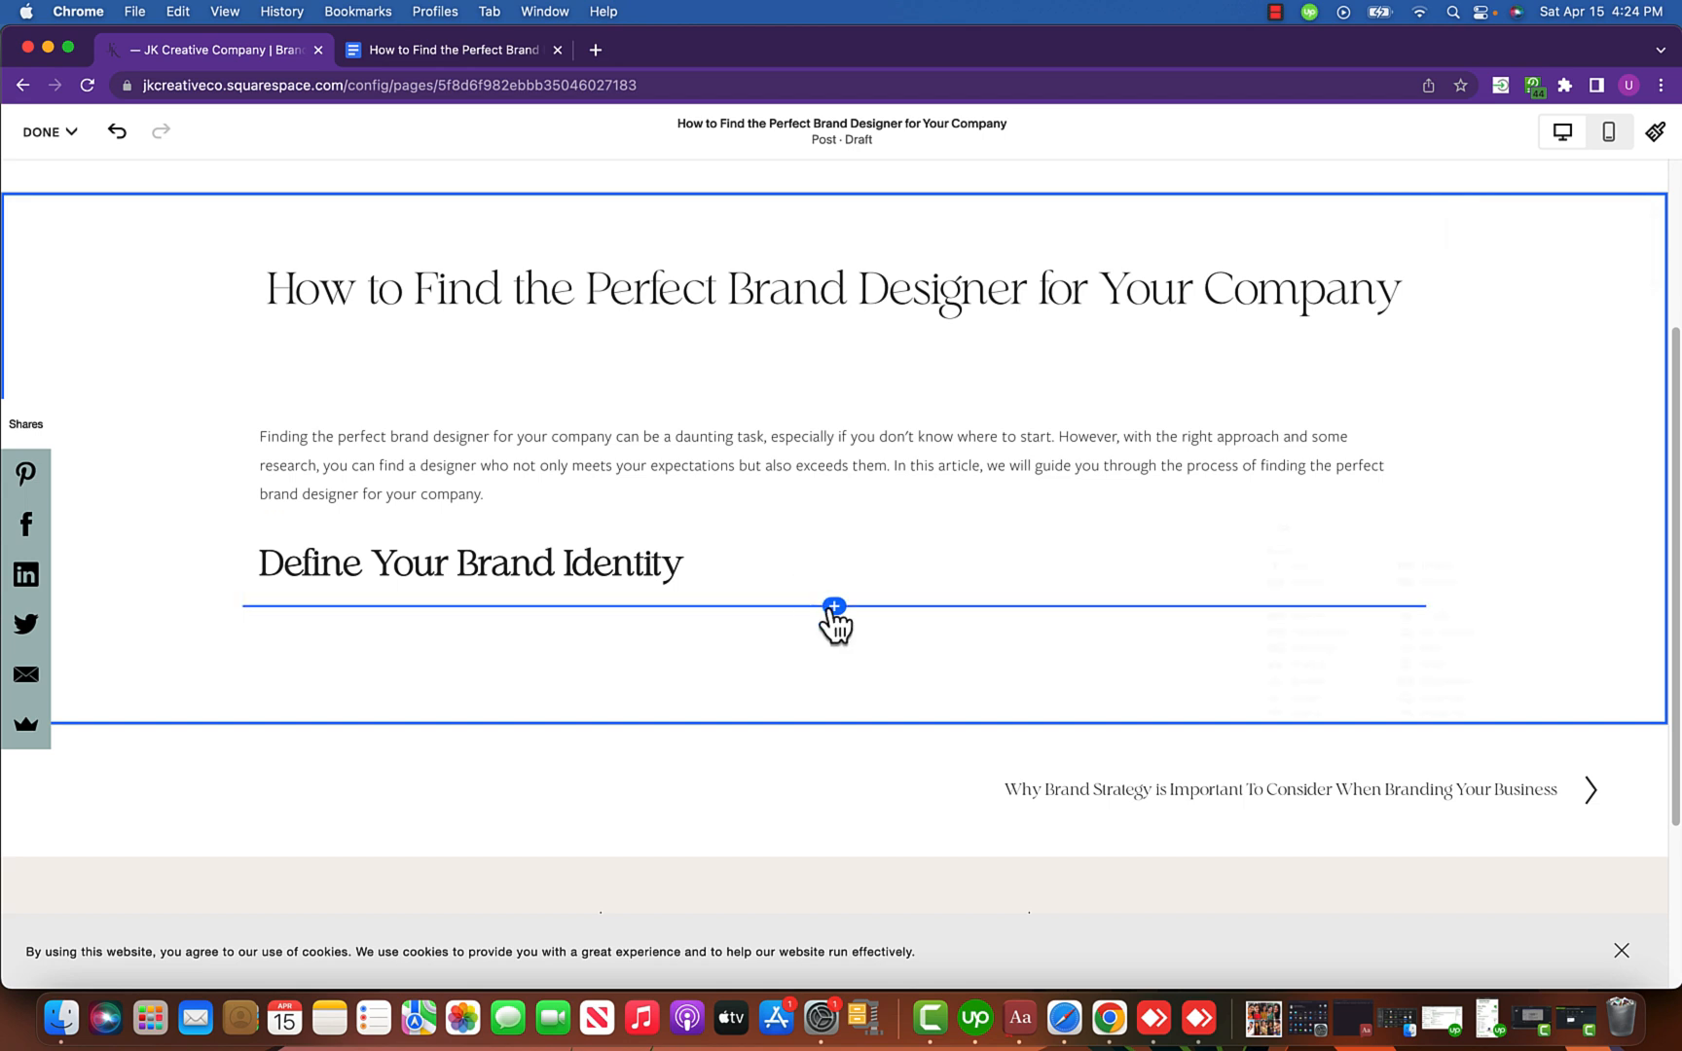
left_click(834, 606)
left_click(1304, 492)
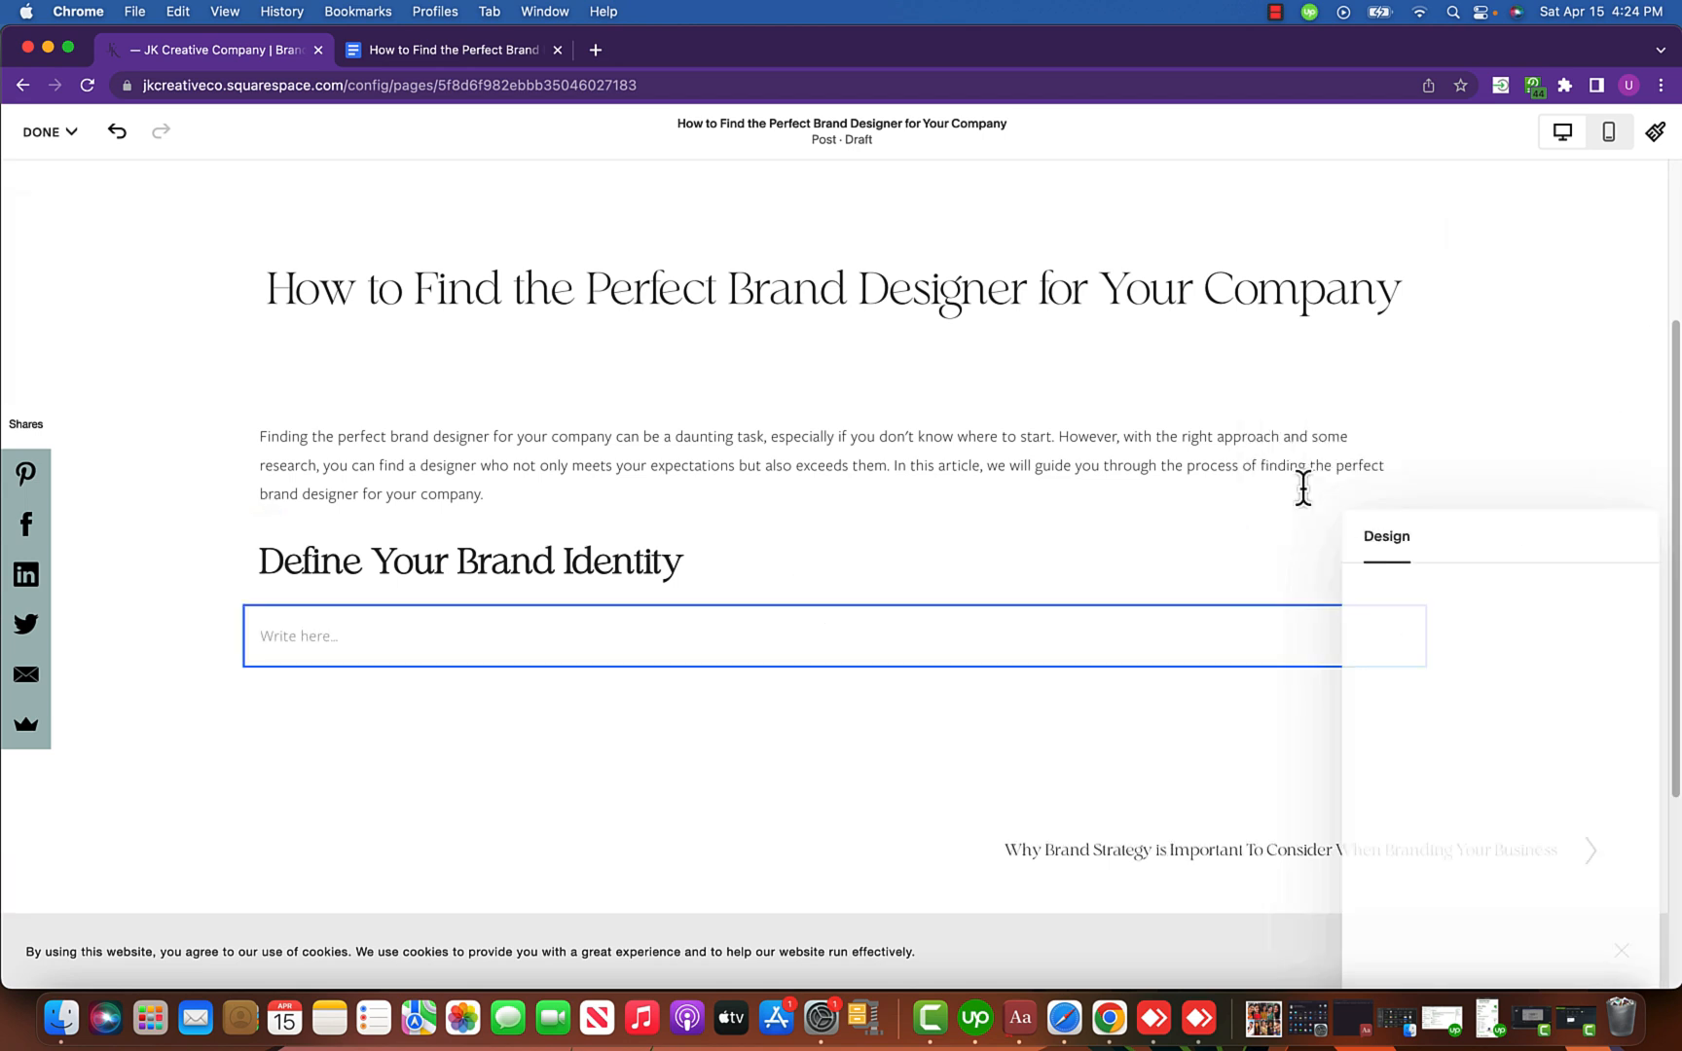
left_click(288, 638)
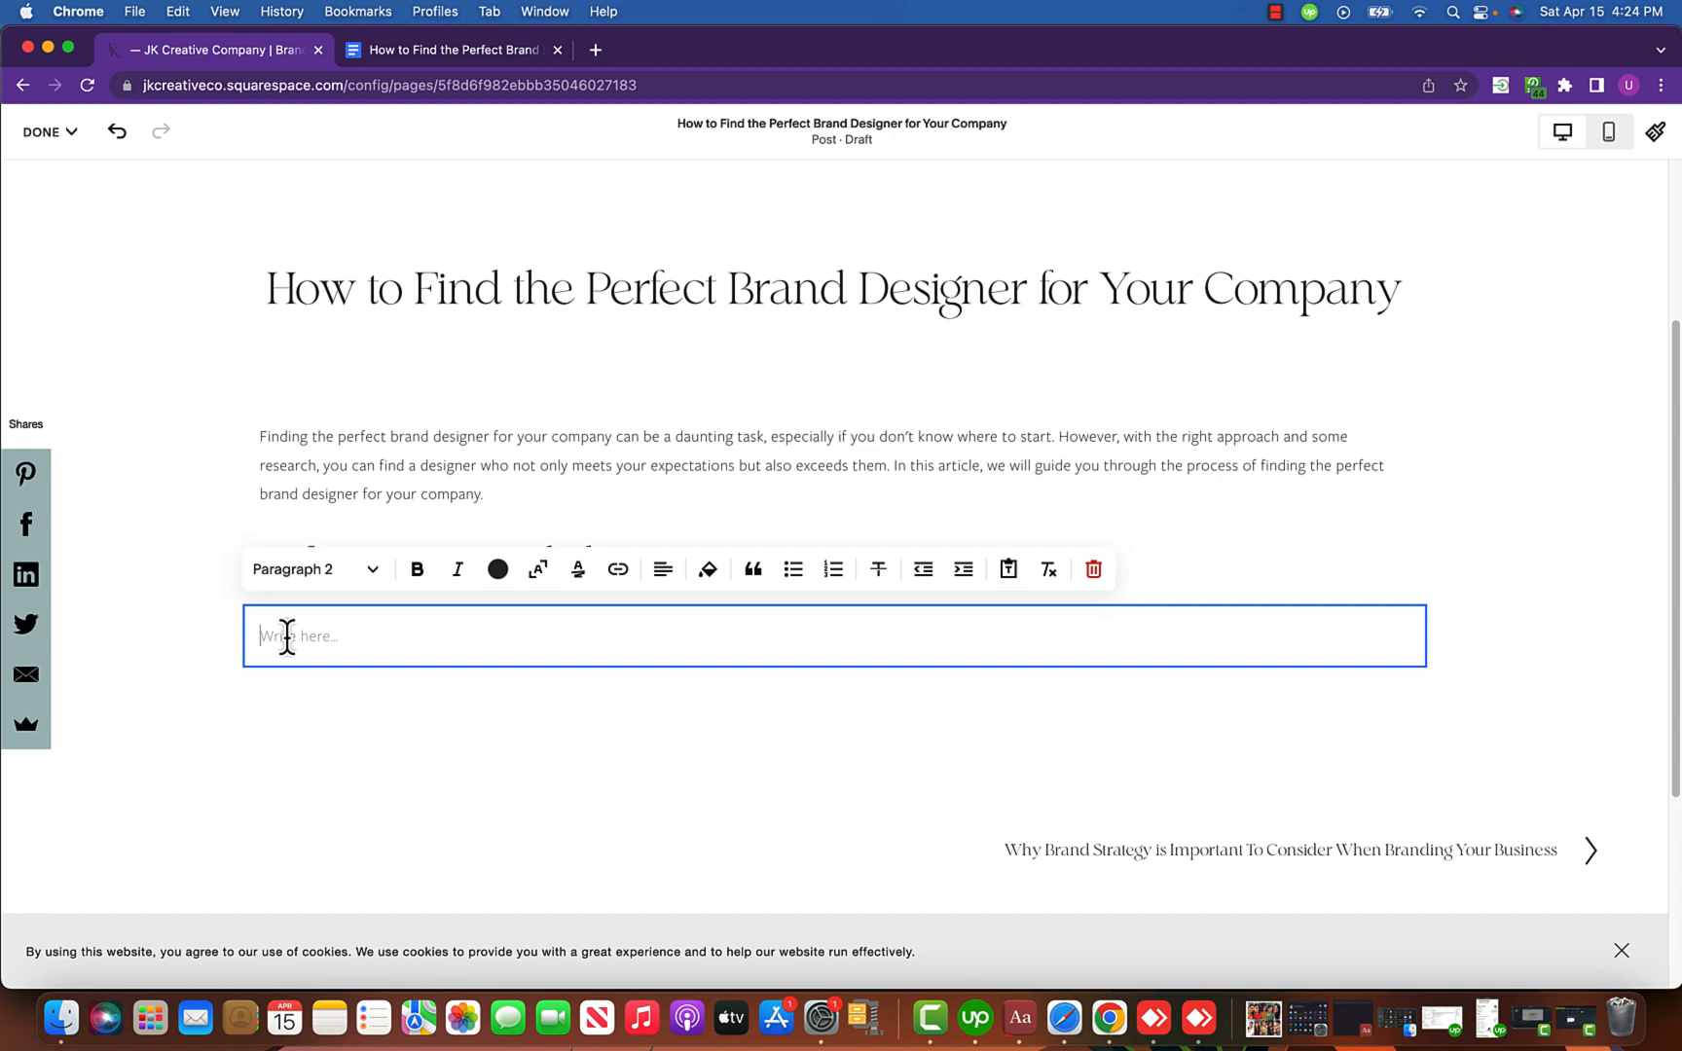
Copy the "Define Your Brand Identity" paragraph from Google Docs into the empty text block below that heading in Squarespace.
left_click(401, 53)
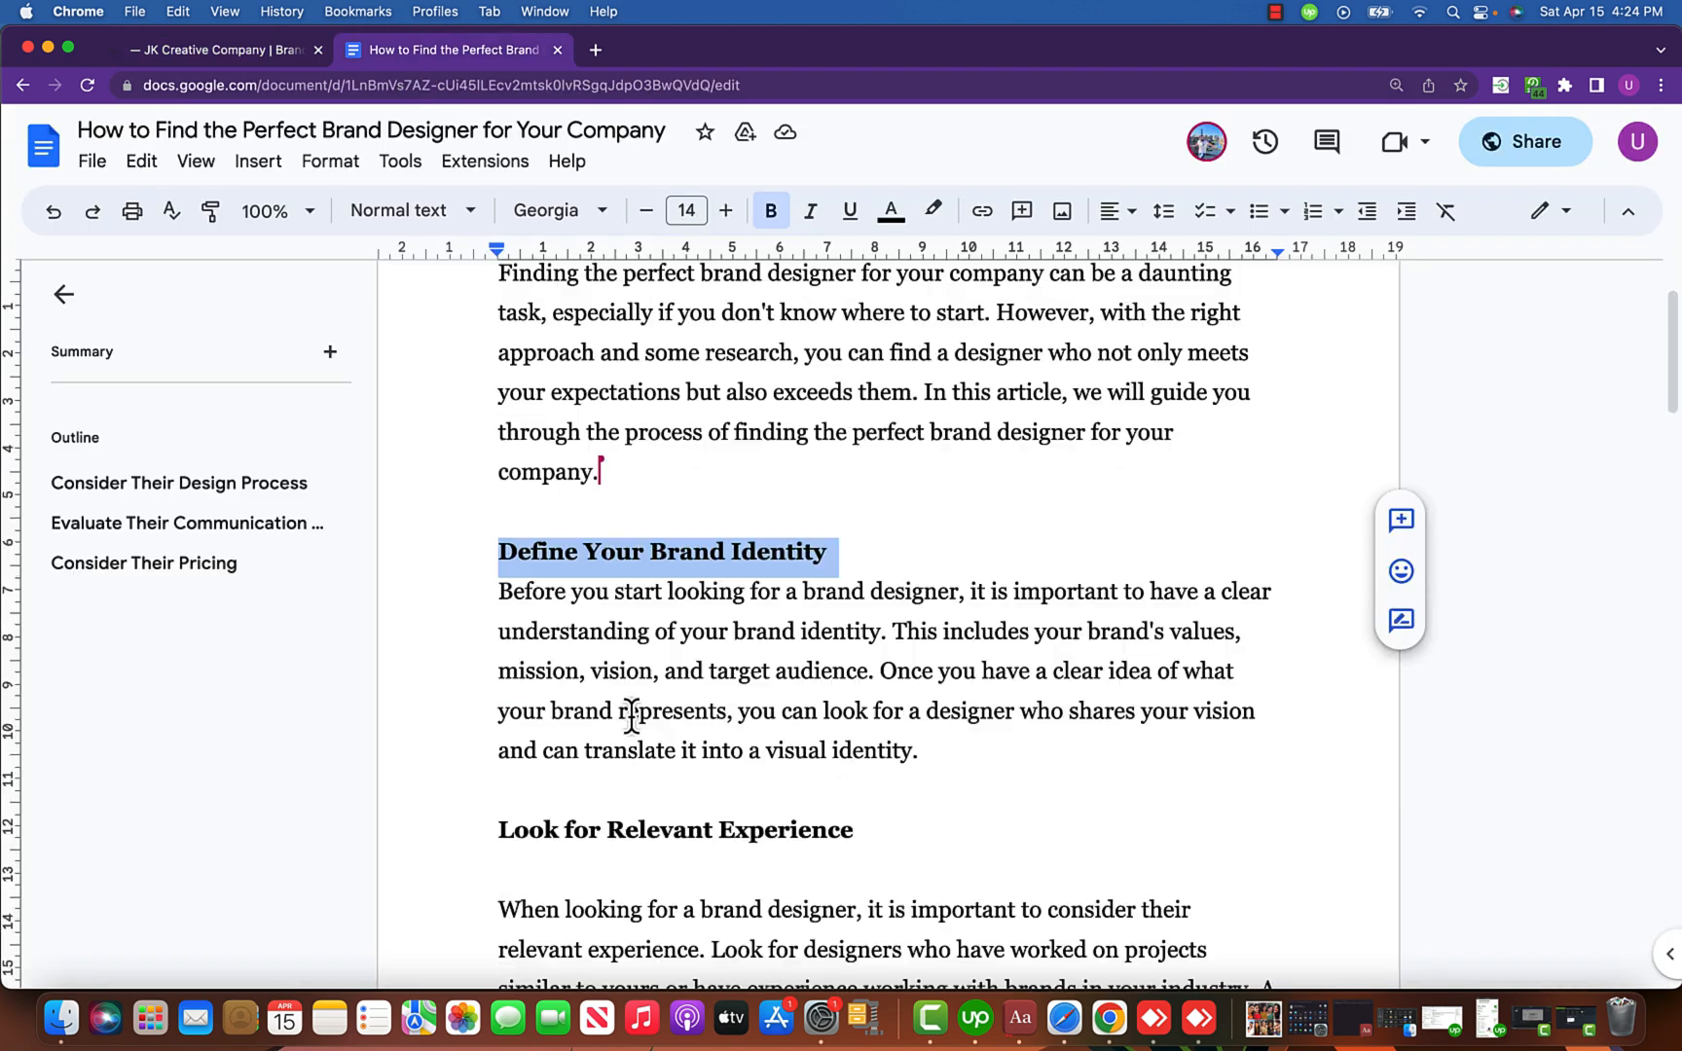
scroll(584, 662, "down", 1)
left_click_drag(497, 572, 947, 725)
key("super+c")
left_click(233, 51)
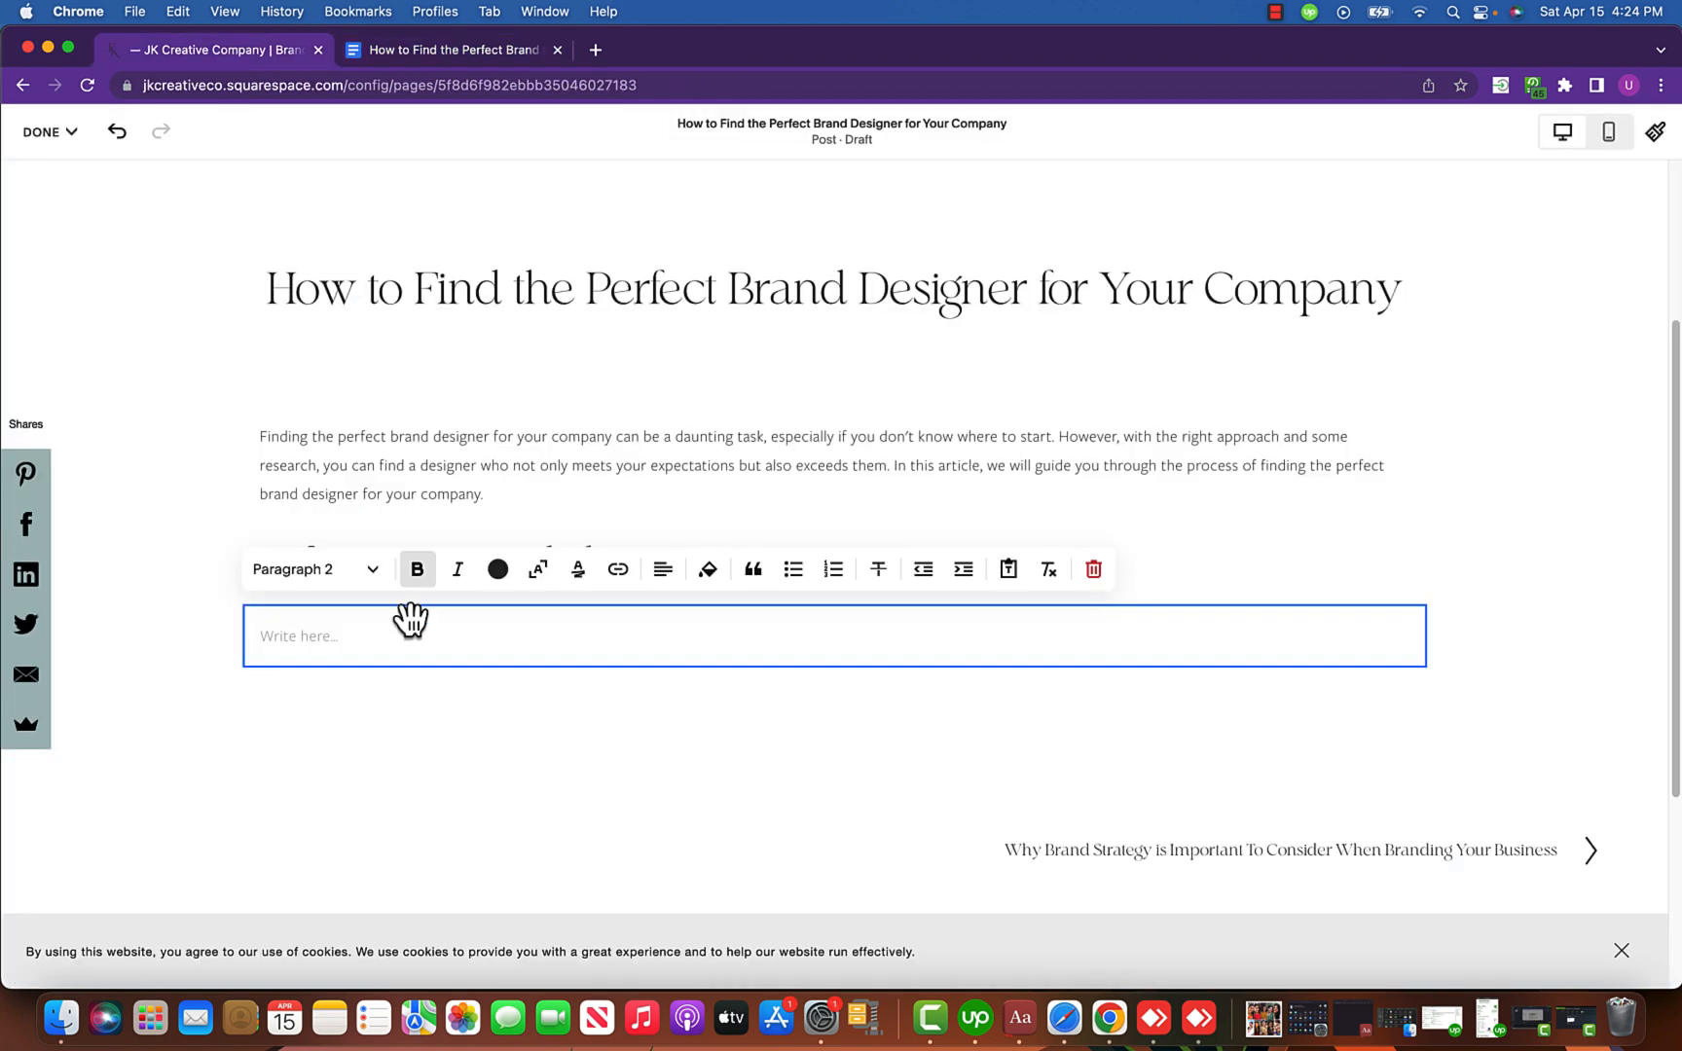
key("super+v")
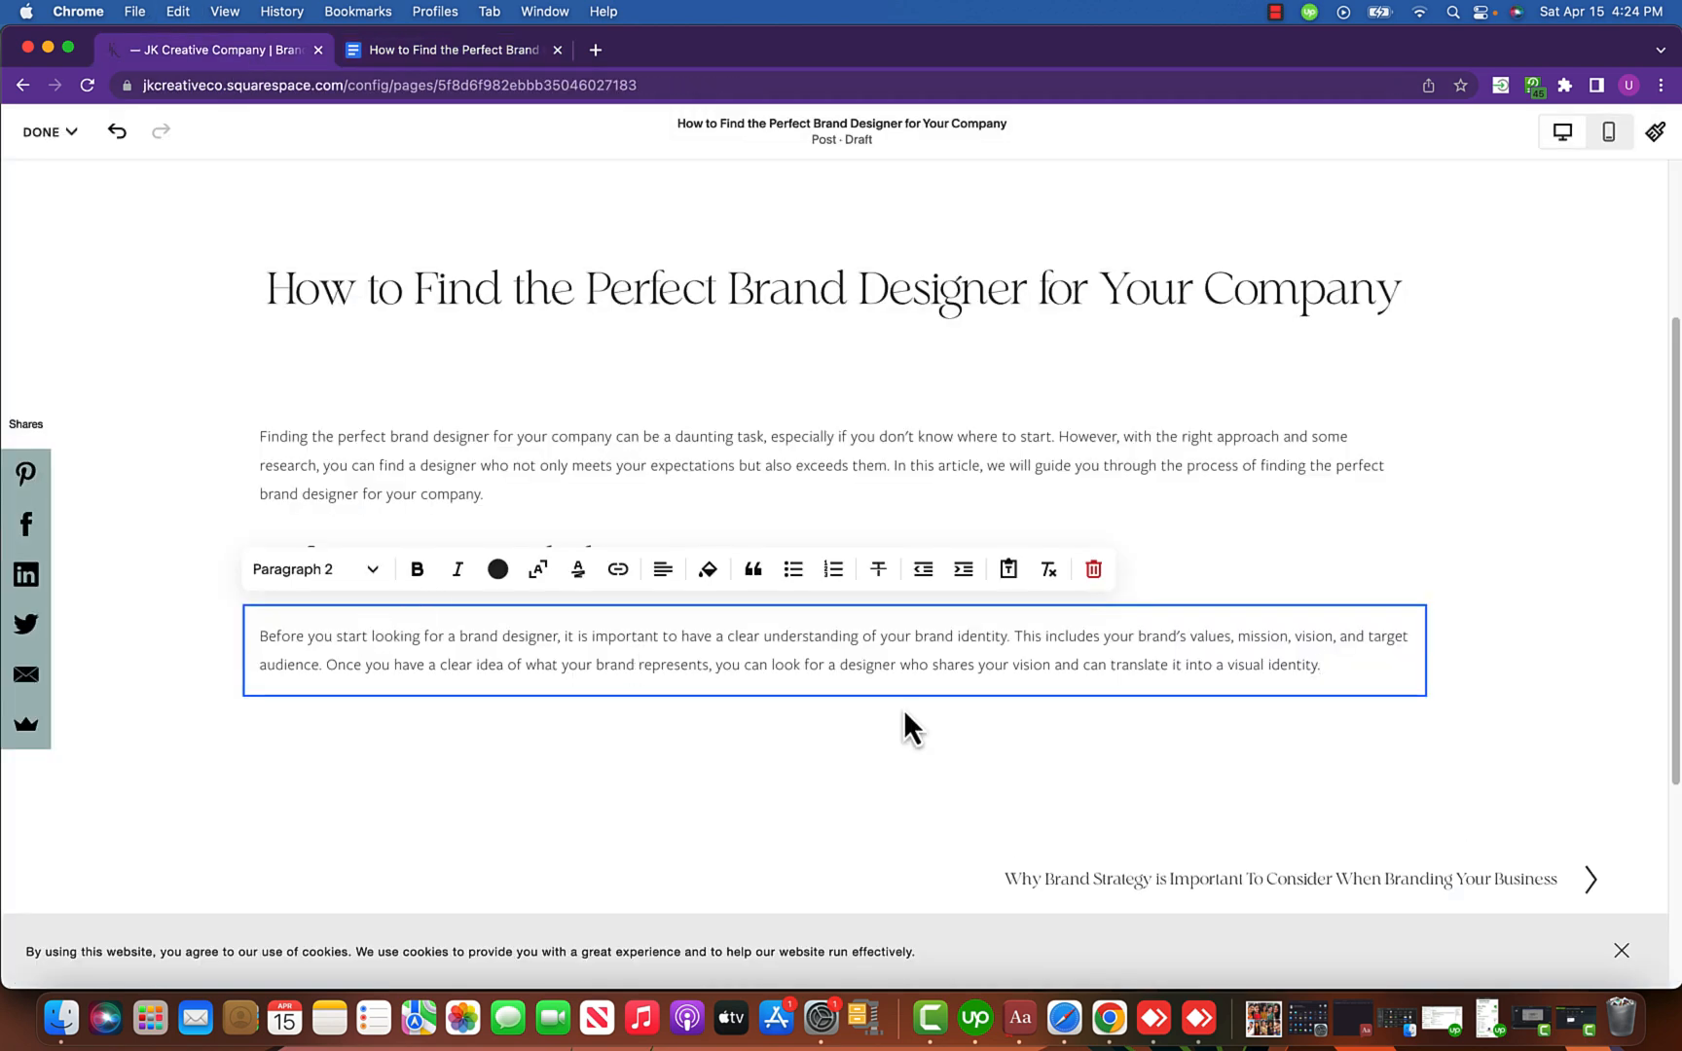
Add a new Text block directly below the "Define Your Brand Identity" paragraph.
scroll(973, 710, "down", 1)
left_click(1294, 740)
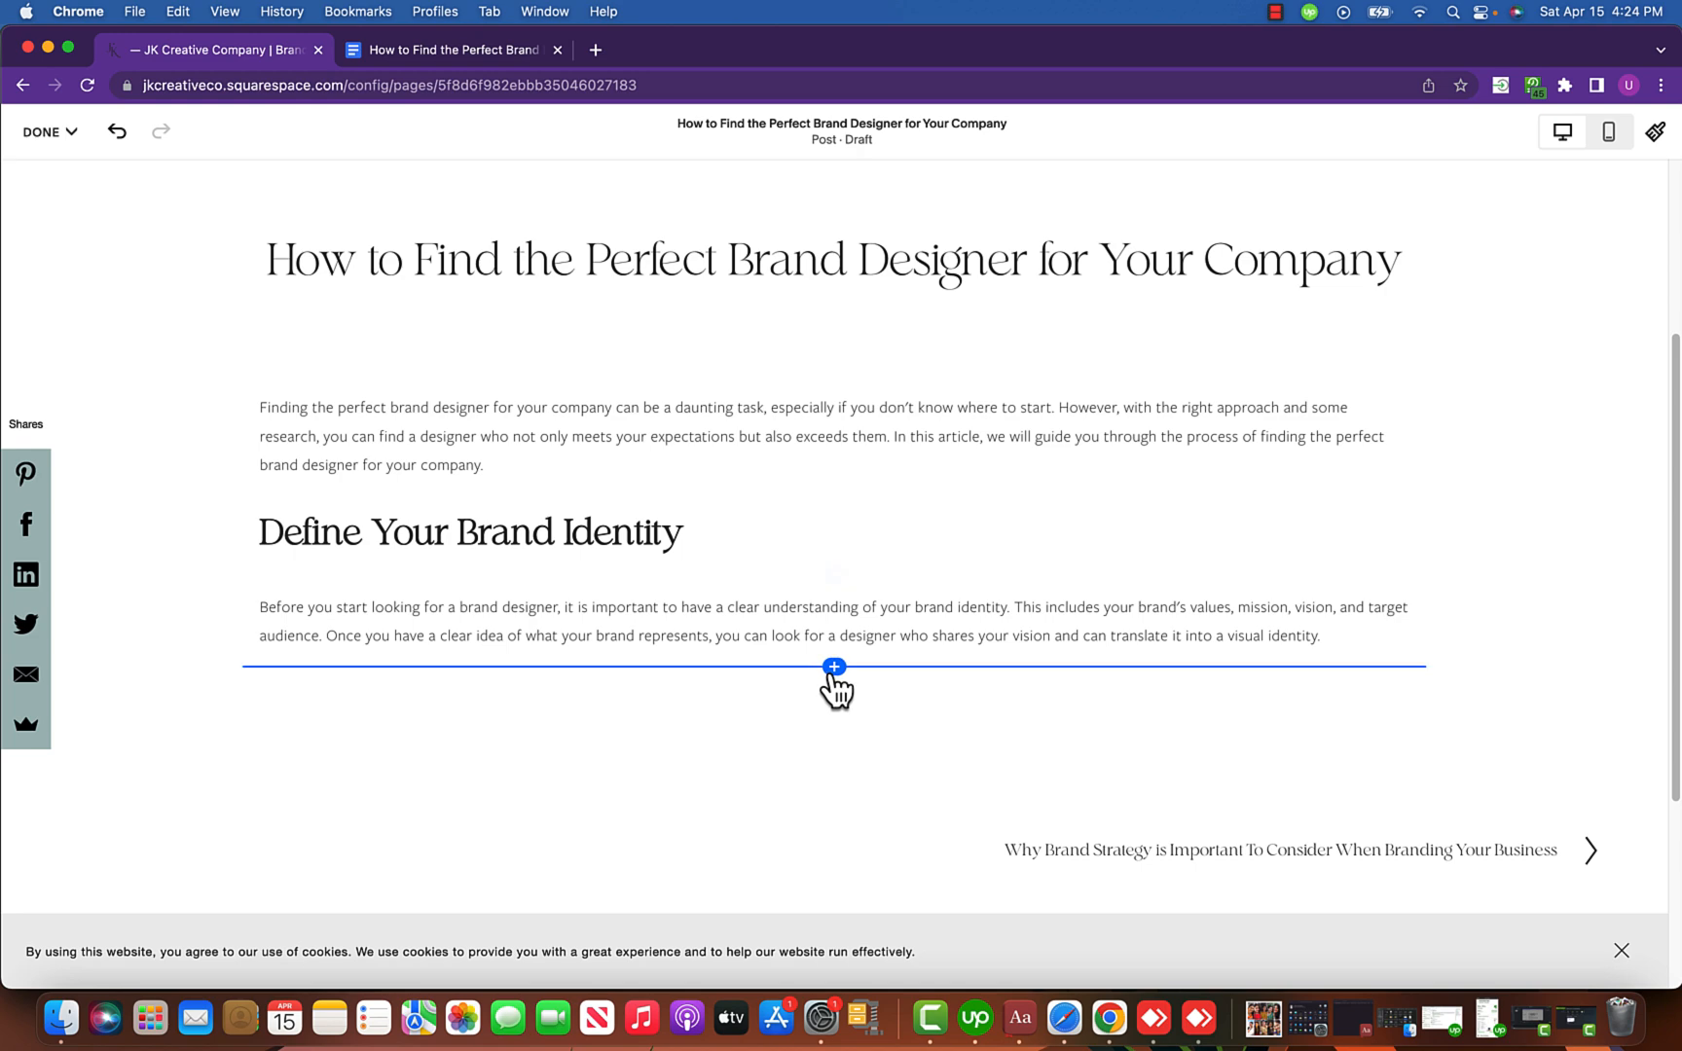
left_click(834, 668)
left_click(1331, 570)
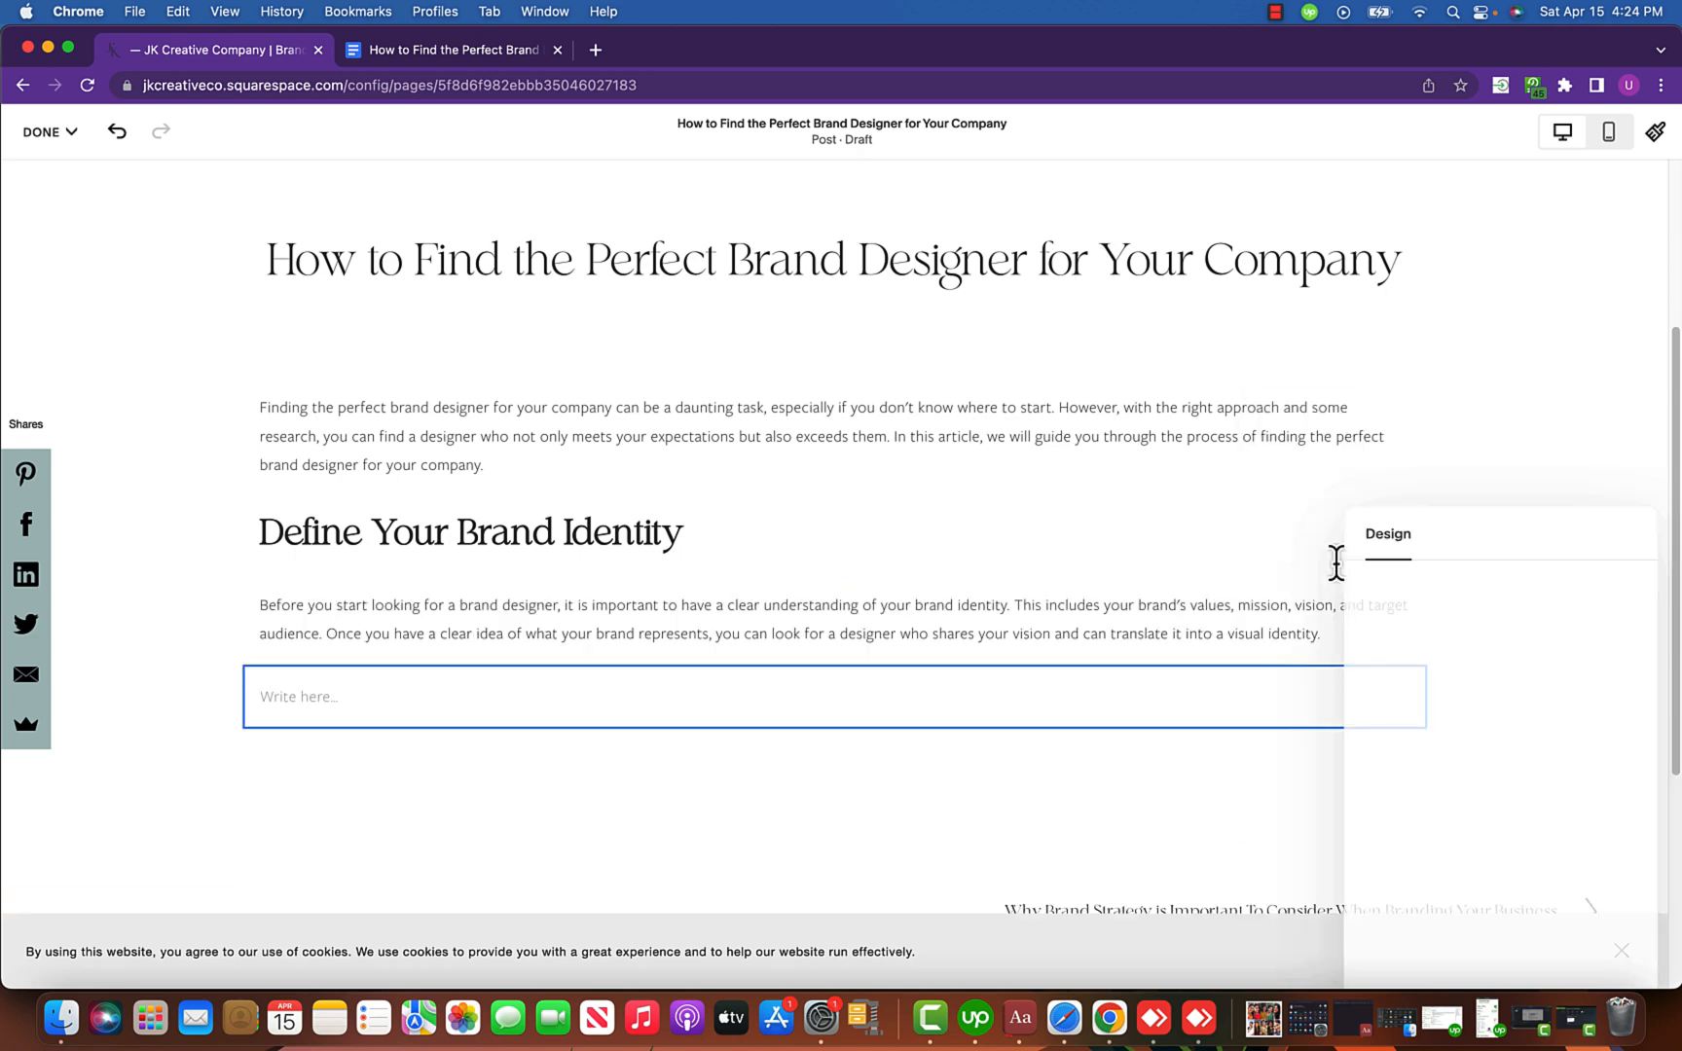
Copy the heading "Look for Relevant Experience" from Google Docs into the empty Squarespace text block and format it as Heading 3.
left_click(448, 48)
scroll(584, 506, "down", 2)
left_click(544, 639)
left_click_drag(498, 640, 850, 639)
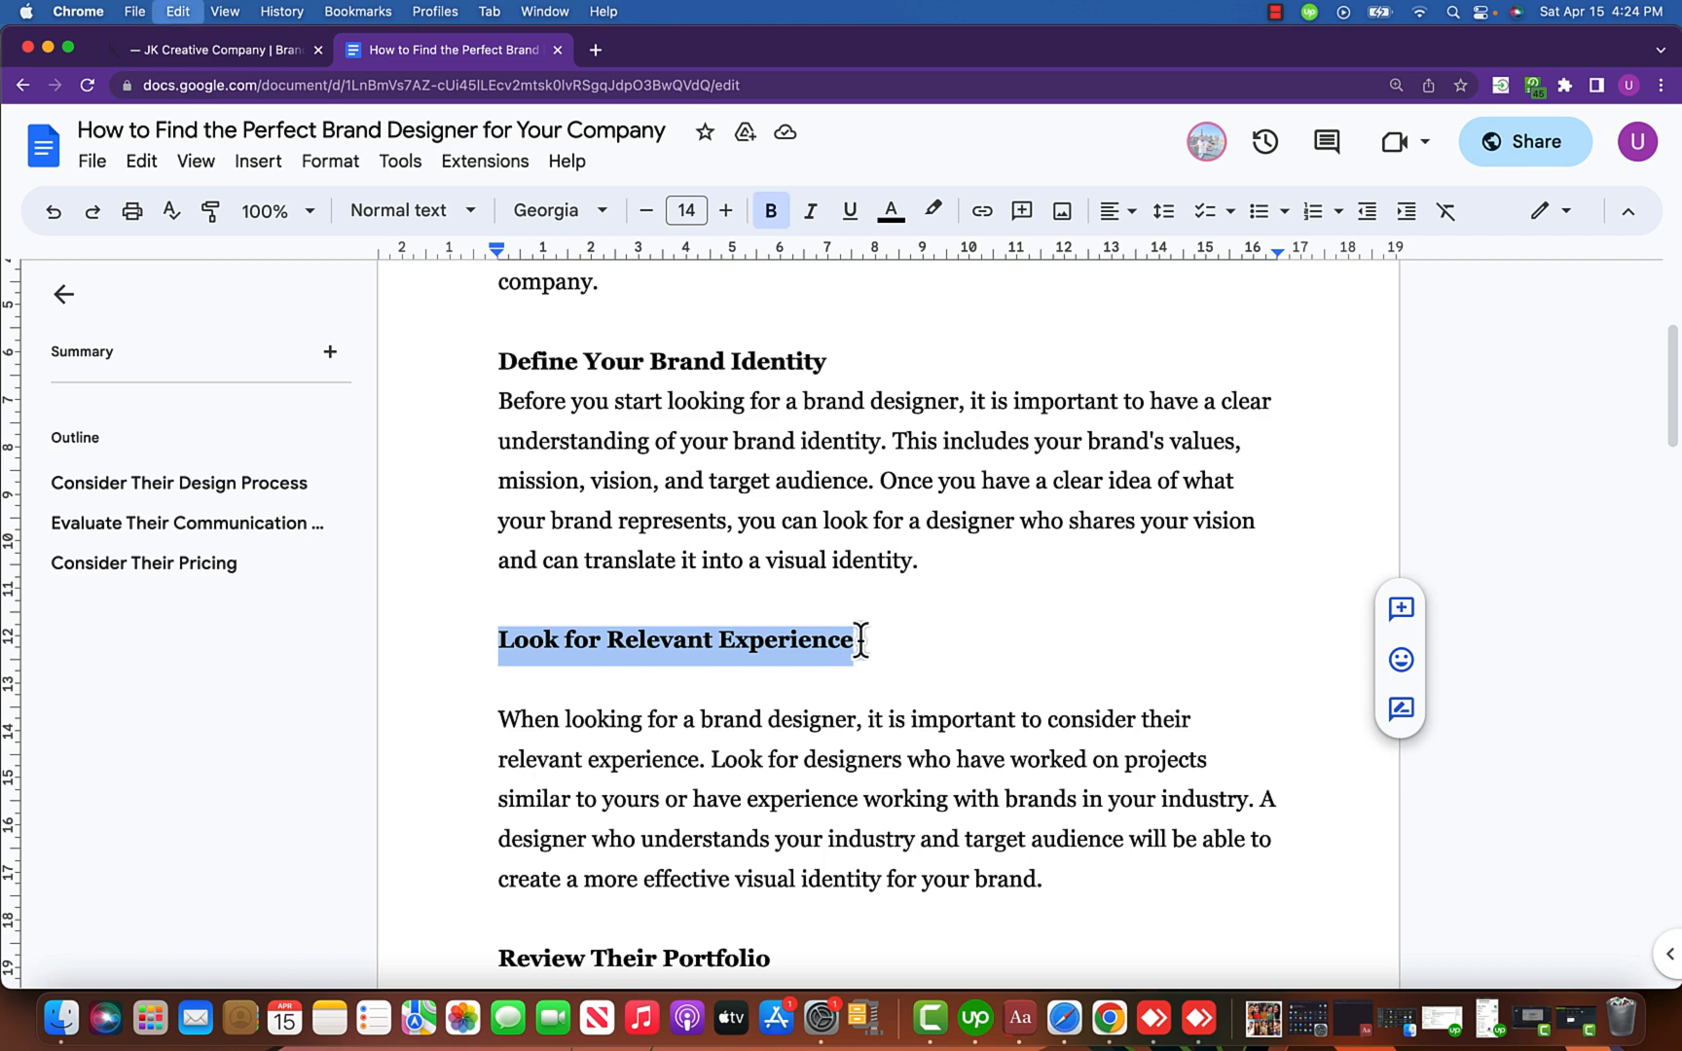
left_click(258, 53)
left_click(468, 698)
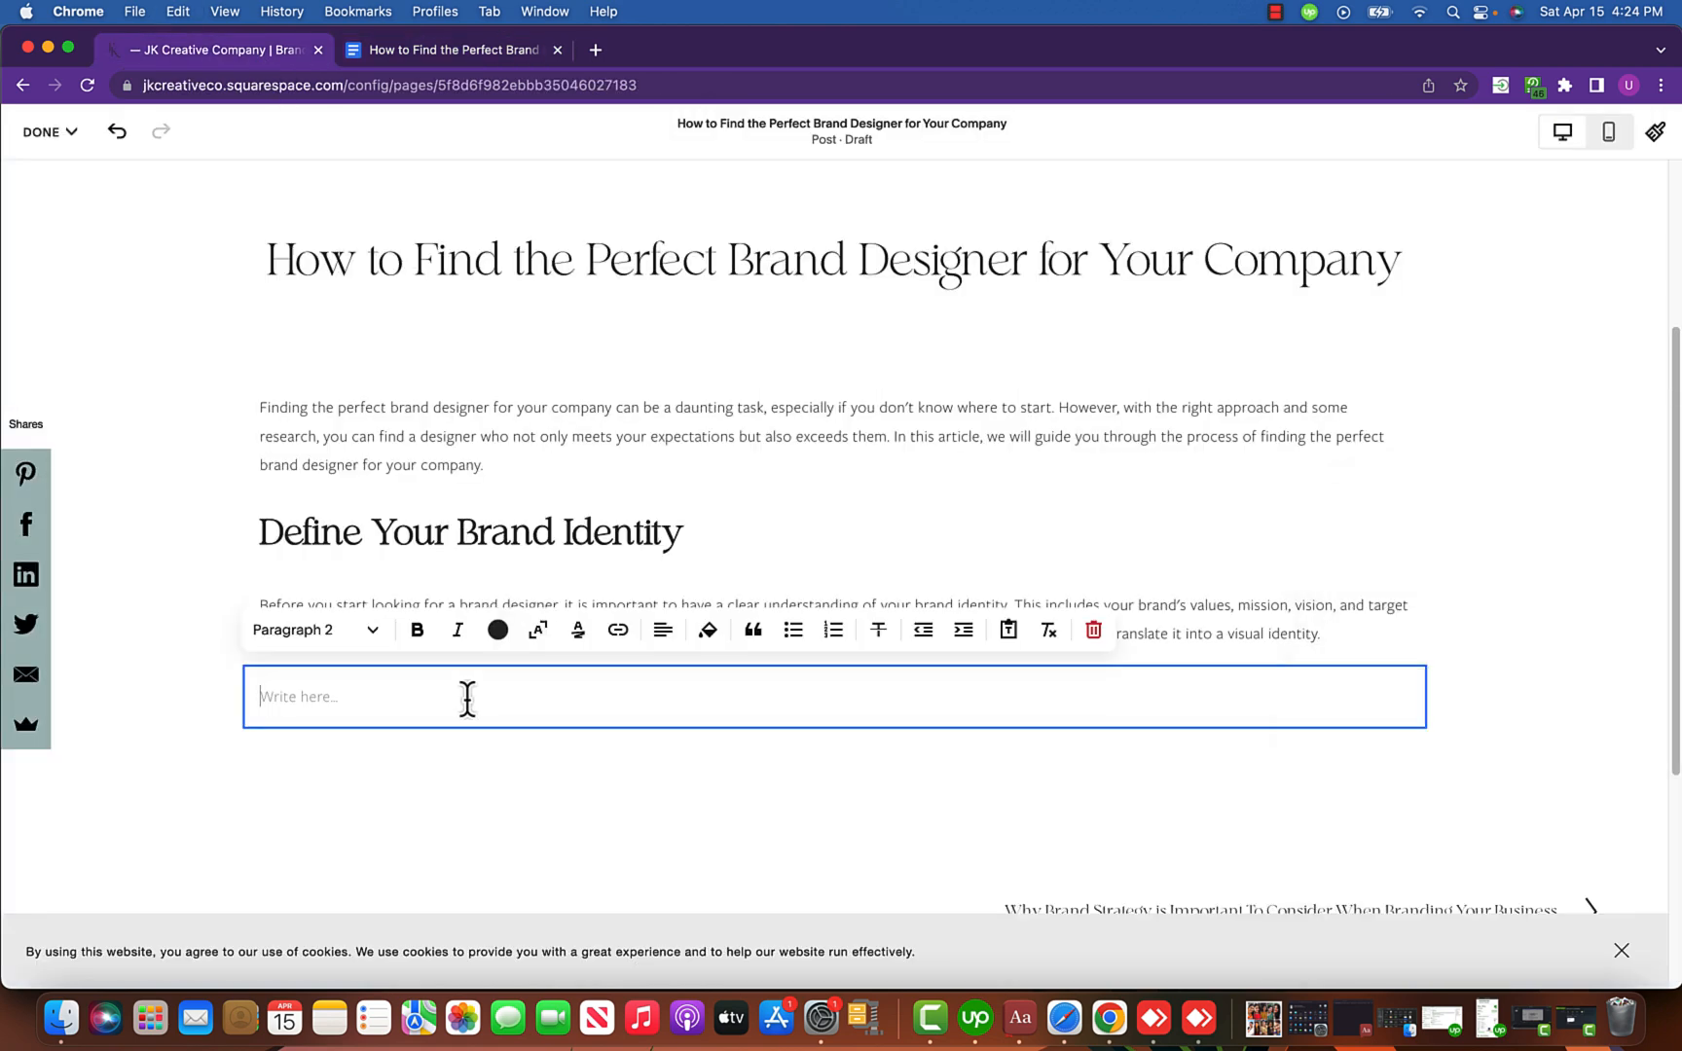
key("super+v")
left_click(336, 633)
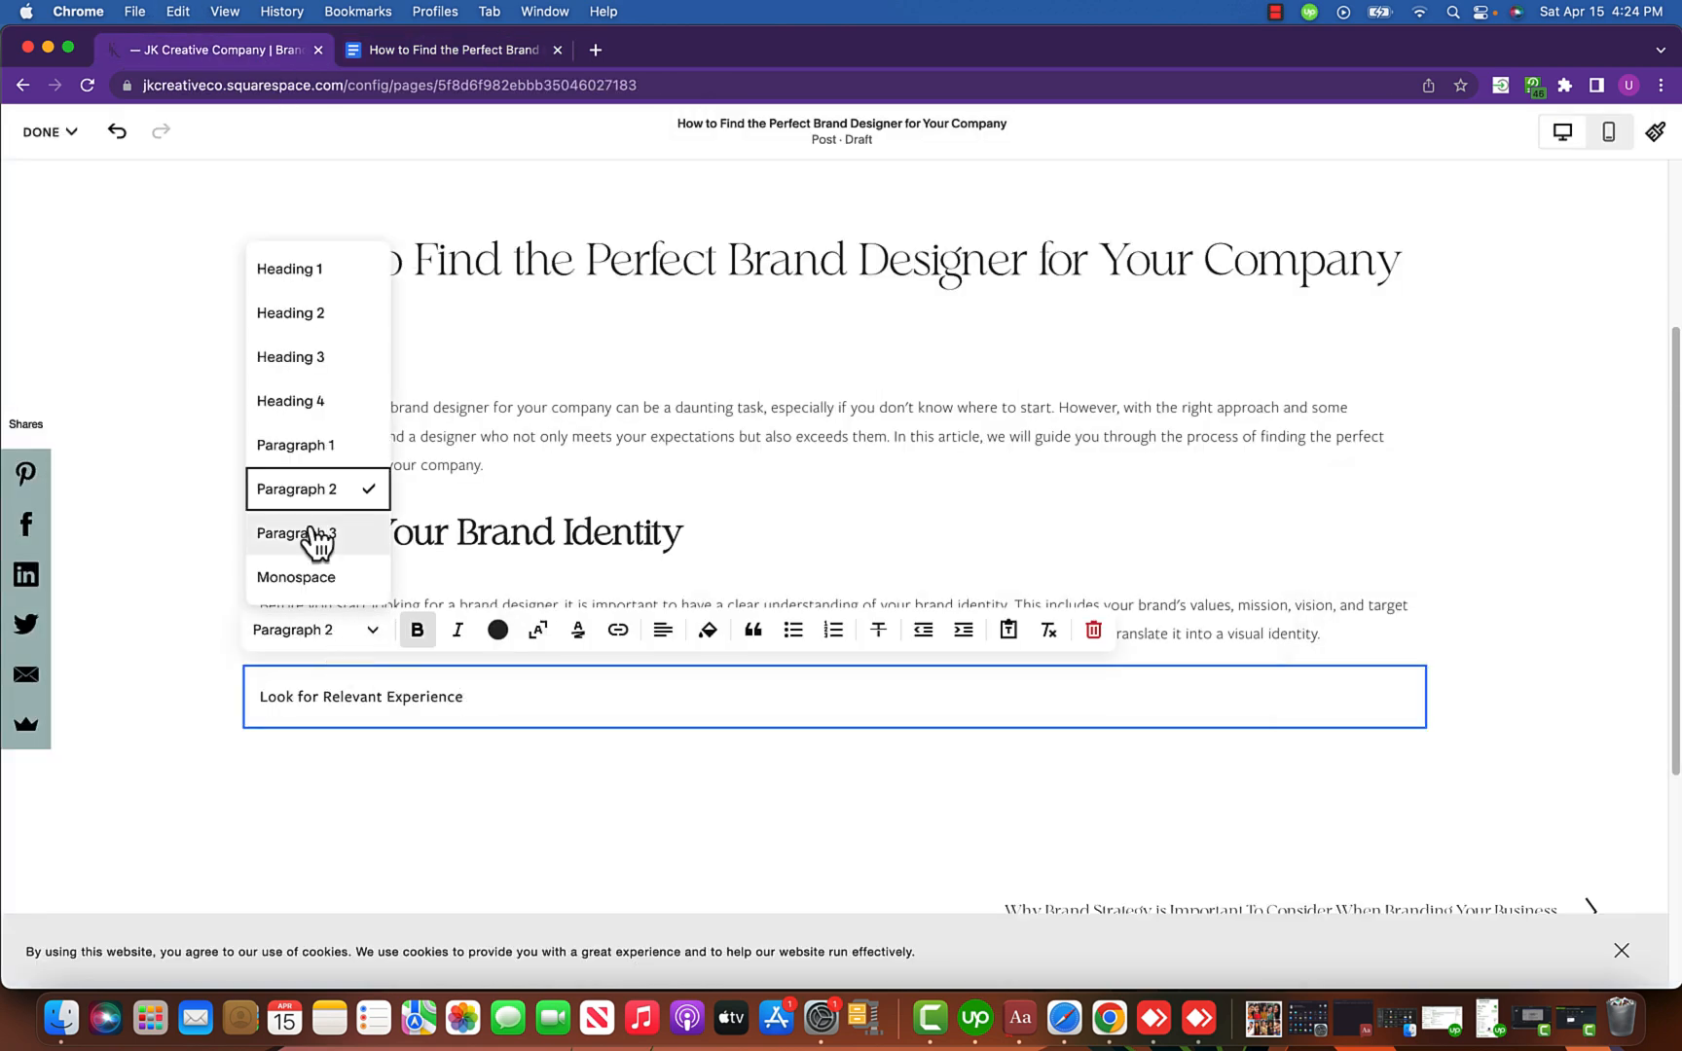
left_click(304, 360)
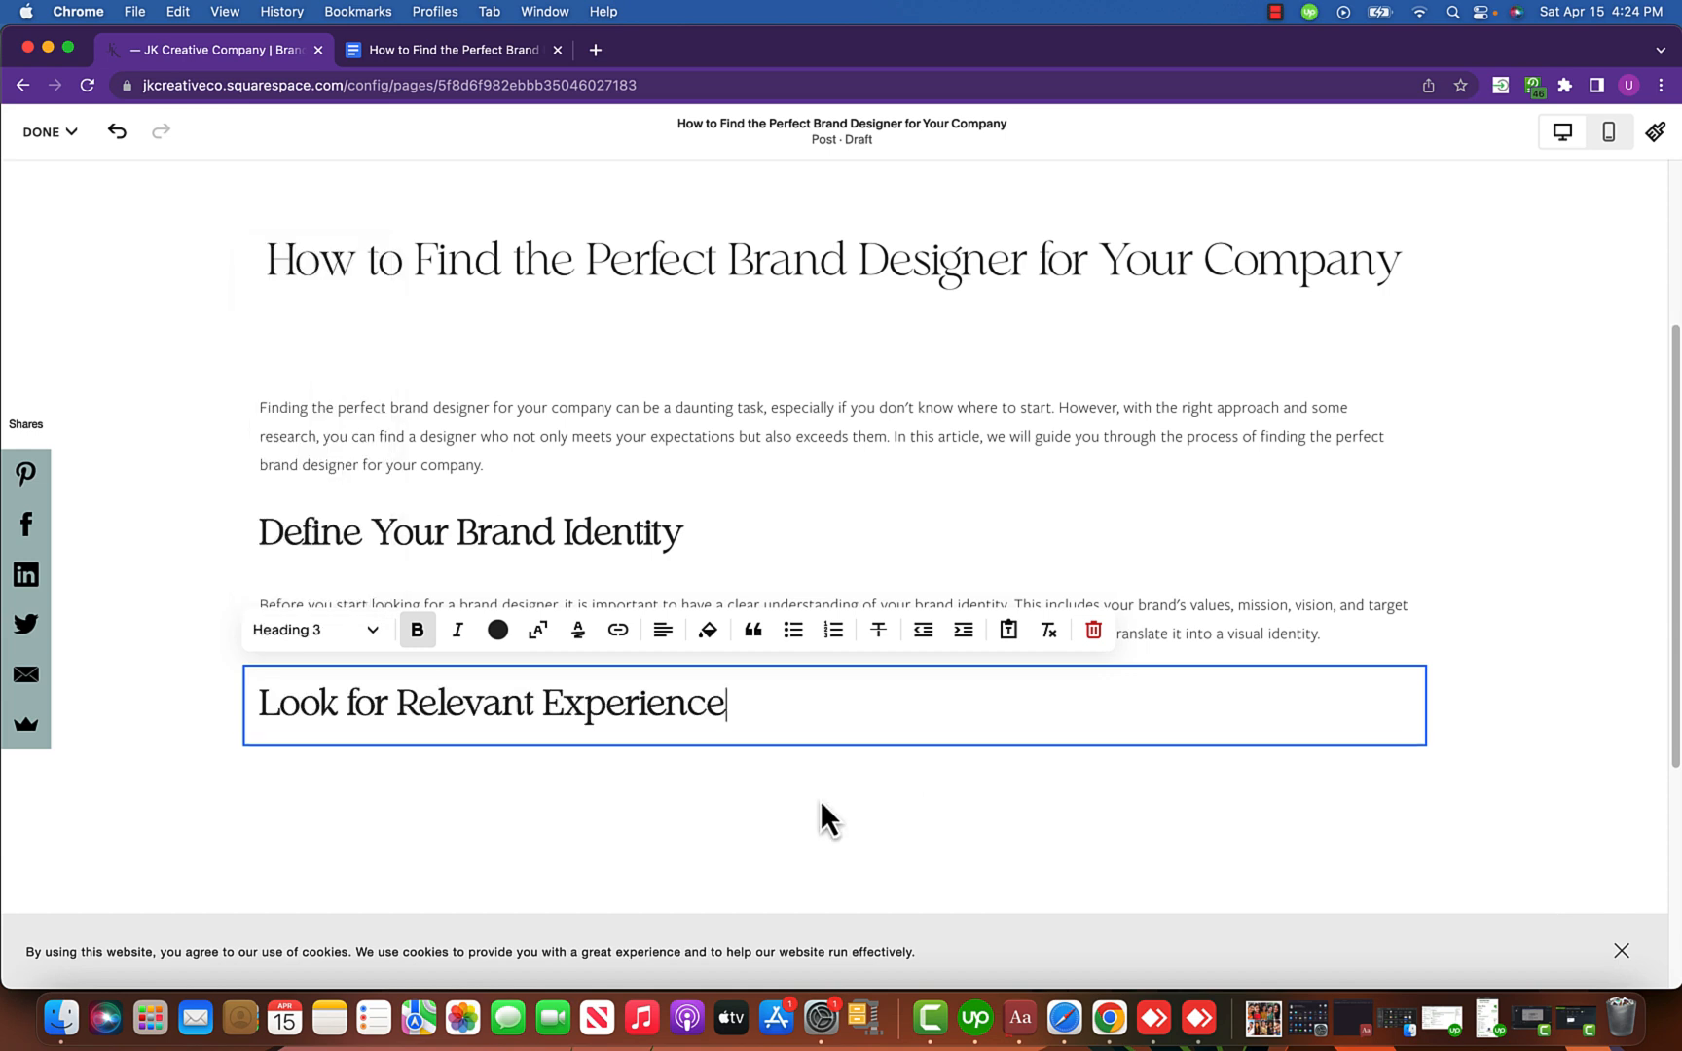
Add a new Text block directly below the "Look for Relevant Experience" heading.
left_click(849, 780)
left_click(835, 747)
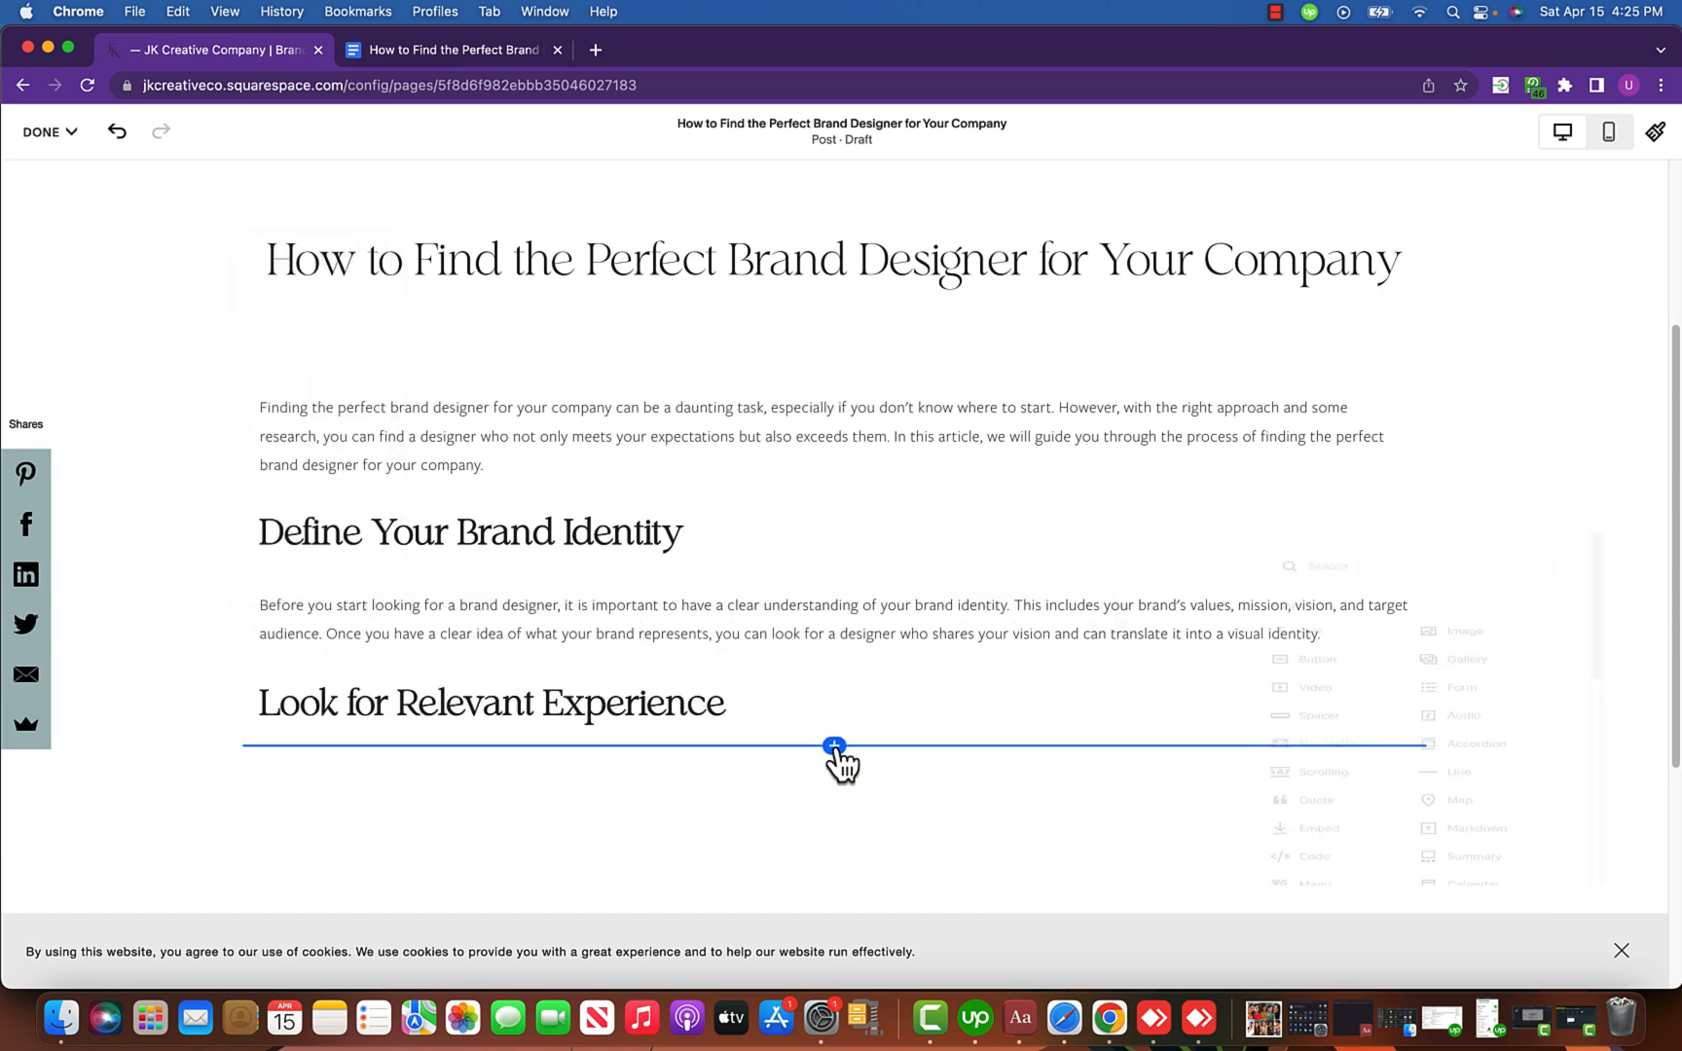
left_click(1279, 596)
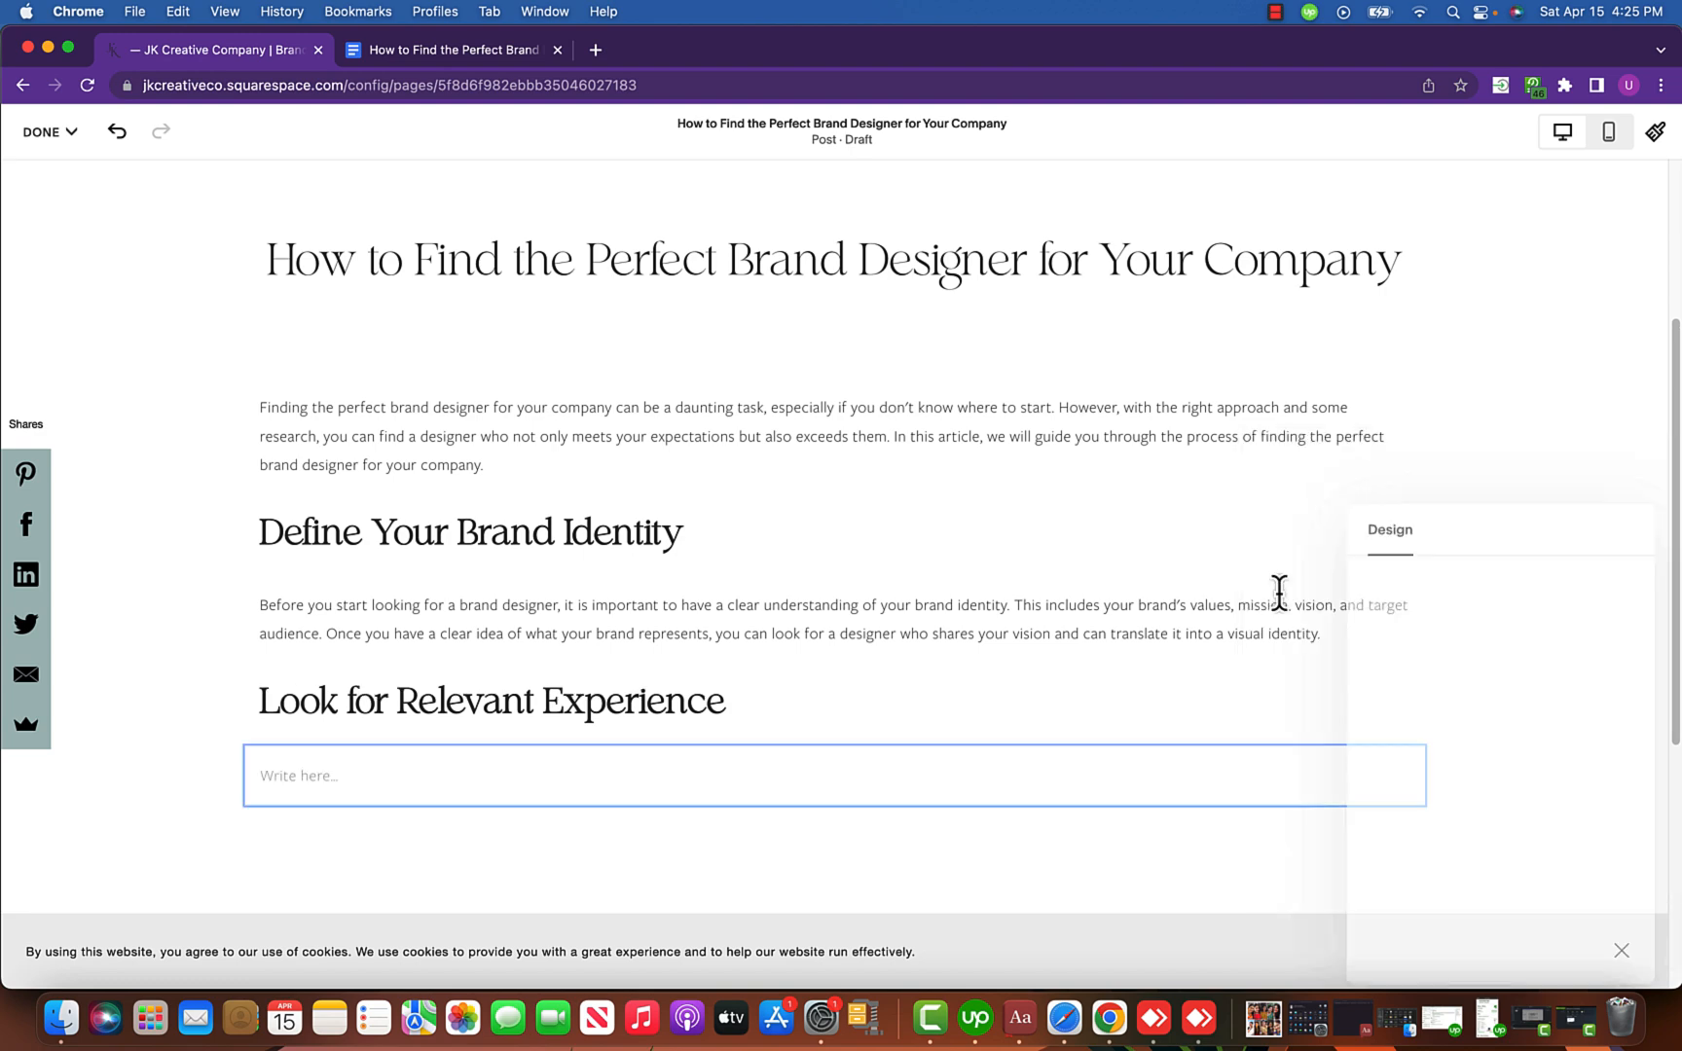
Copy the "Look for Relevant Experience" paragraph from Google Docs into the empty text block below that heading in Squarespace.
left_click(478, 60)
scroll(499, 584, "down", 1)
left_click_drag(498, 678, 1090, 832)
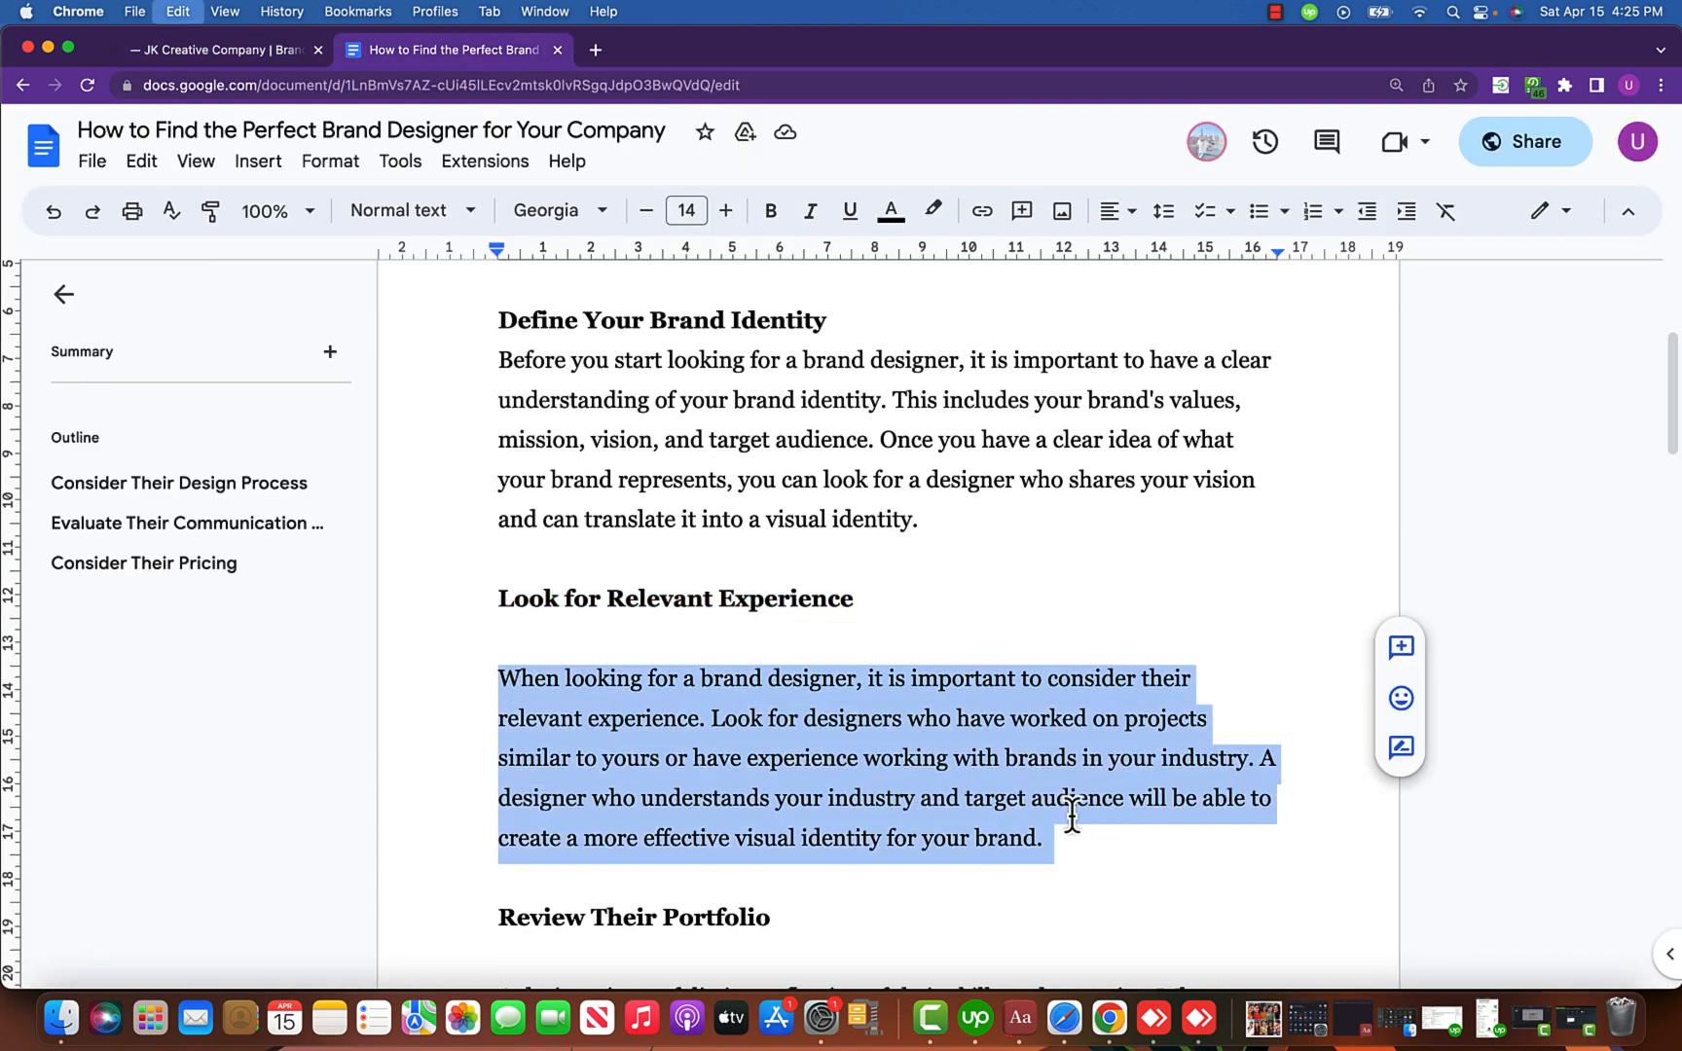
left_click(230, 56)
left_click(473, 767)
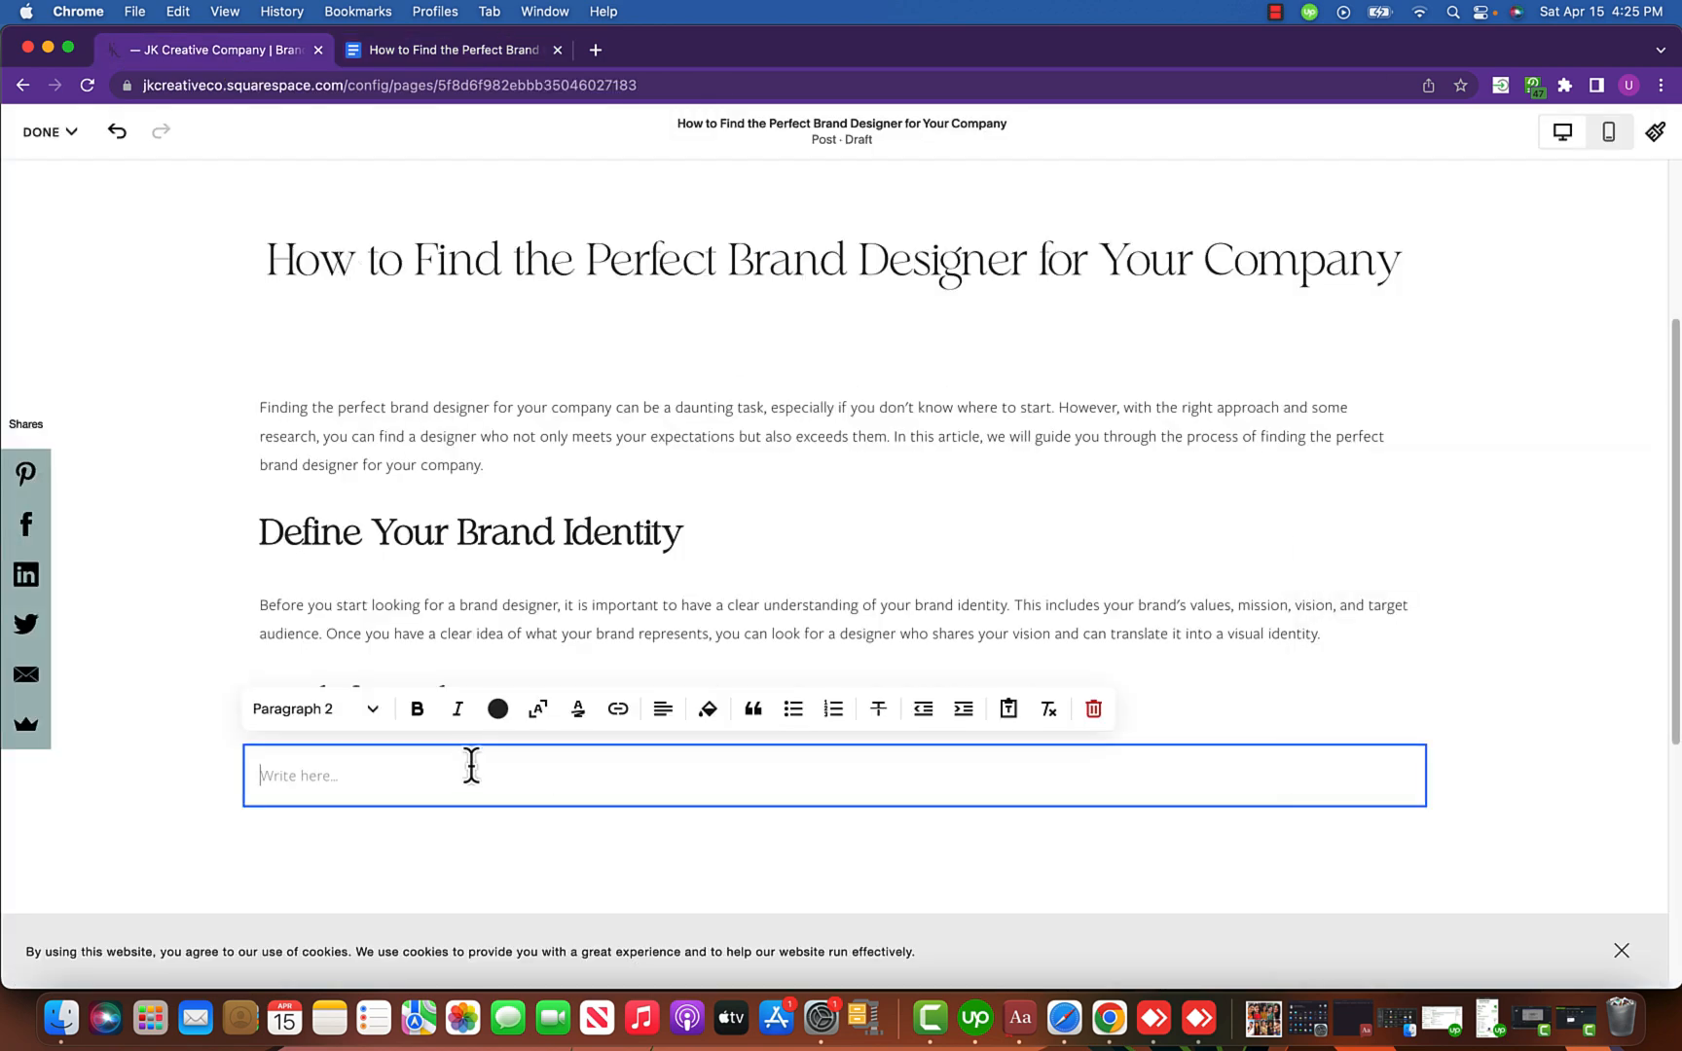
key("super+v")
Add a new Text block directly below the "Look for Relevant Experience" paragraph.
scroll(529, 513, "down", 2)
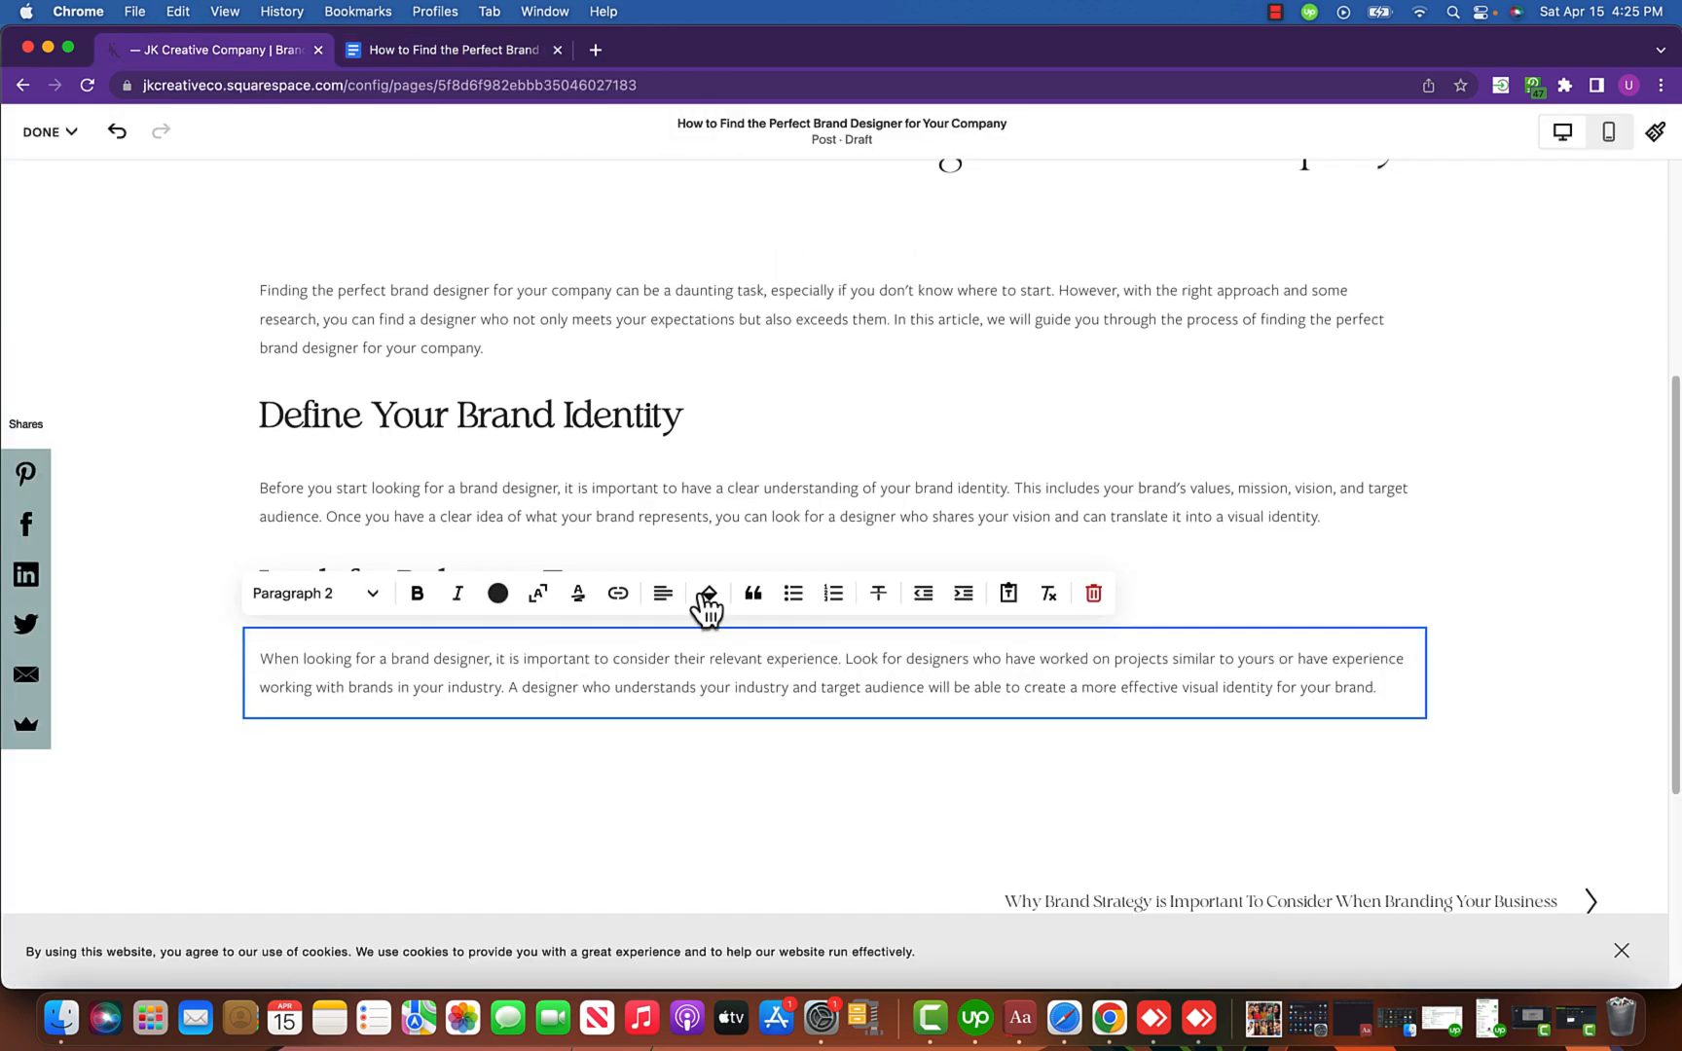
left_click(764, 761)
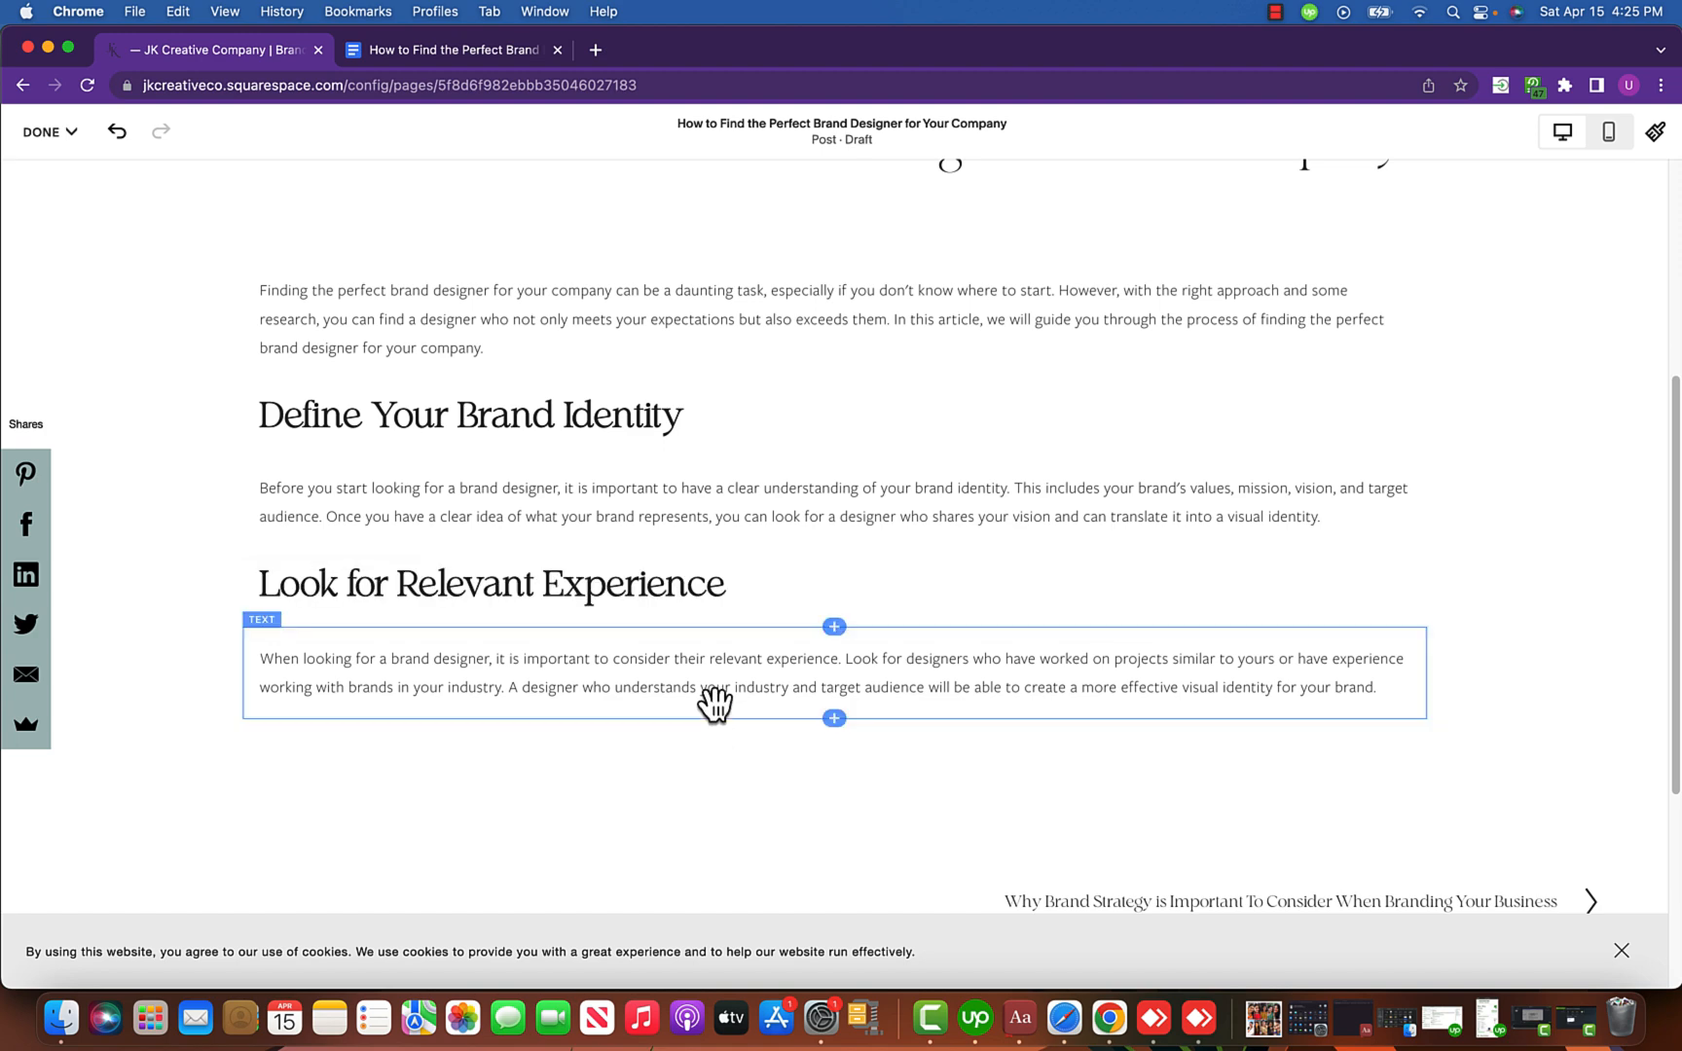
left_click(834, 719)
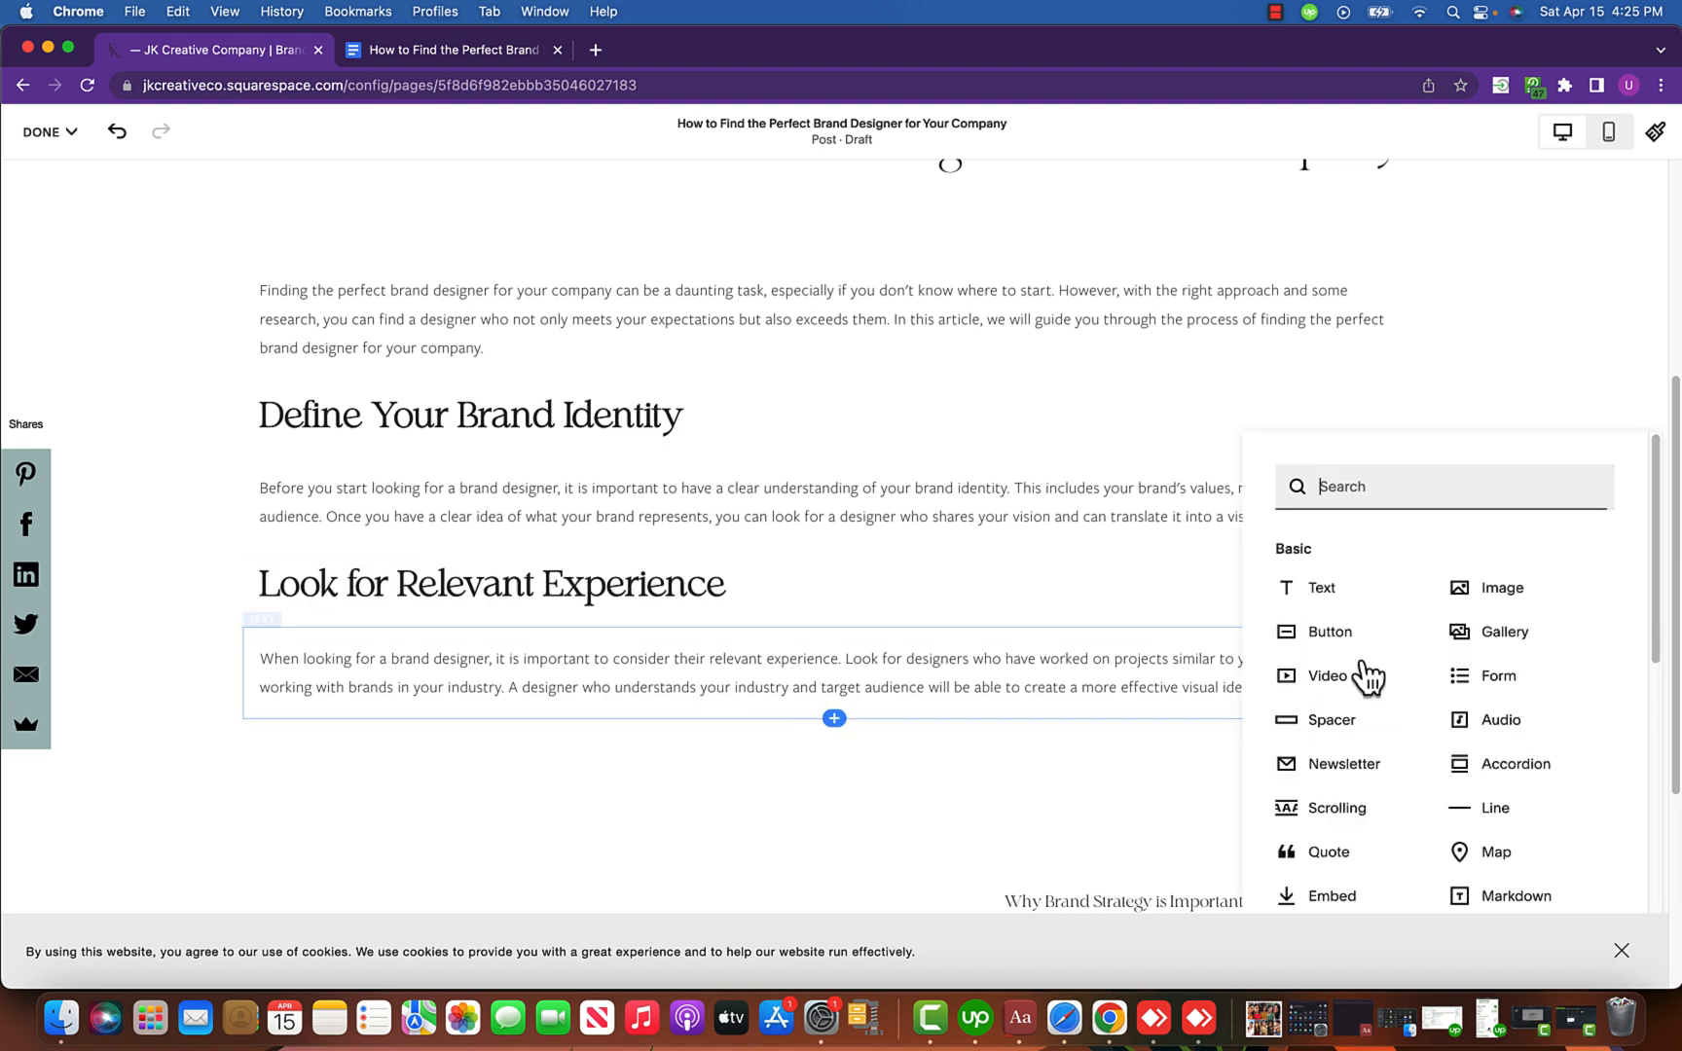
left_click(1304, 592)
Copy the heading "Review Their Portfolio" from Google Docs into the empty Squarespace text block and format it as Heading 3.
left_click(480, 51)
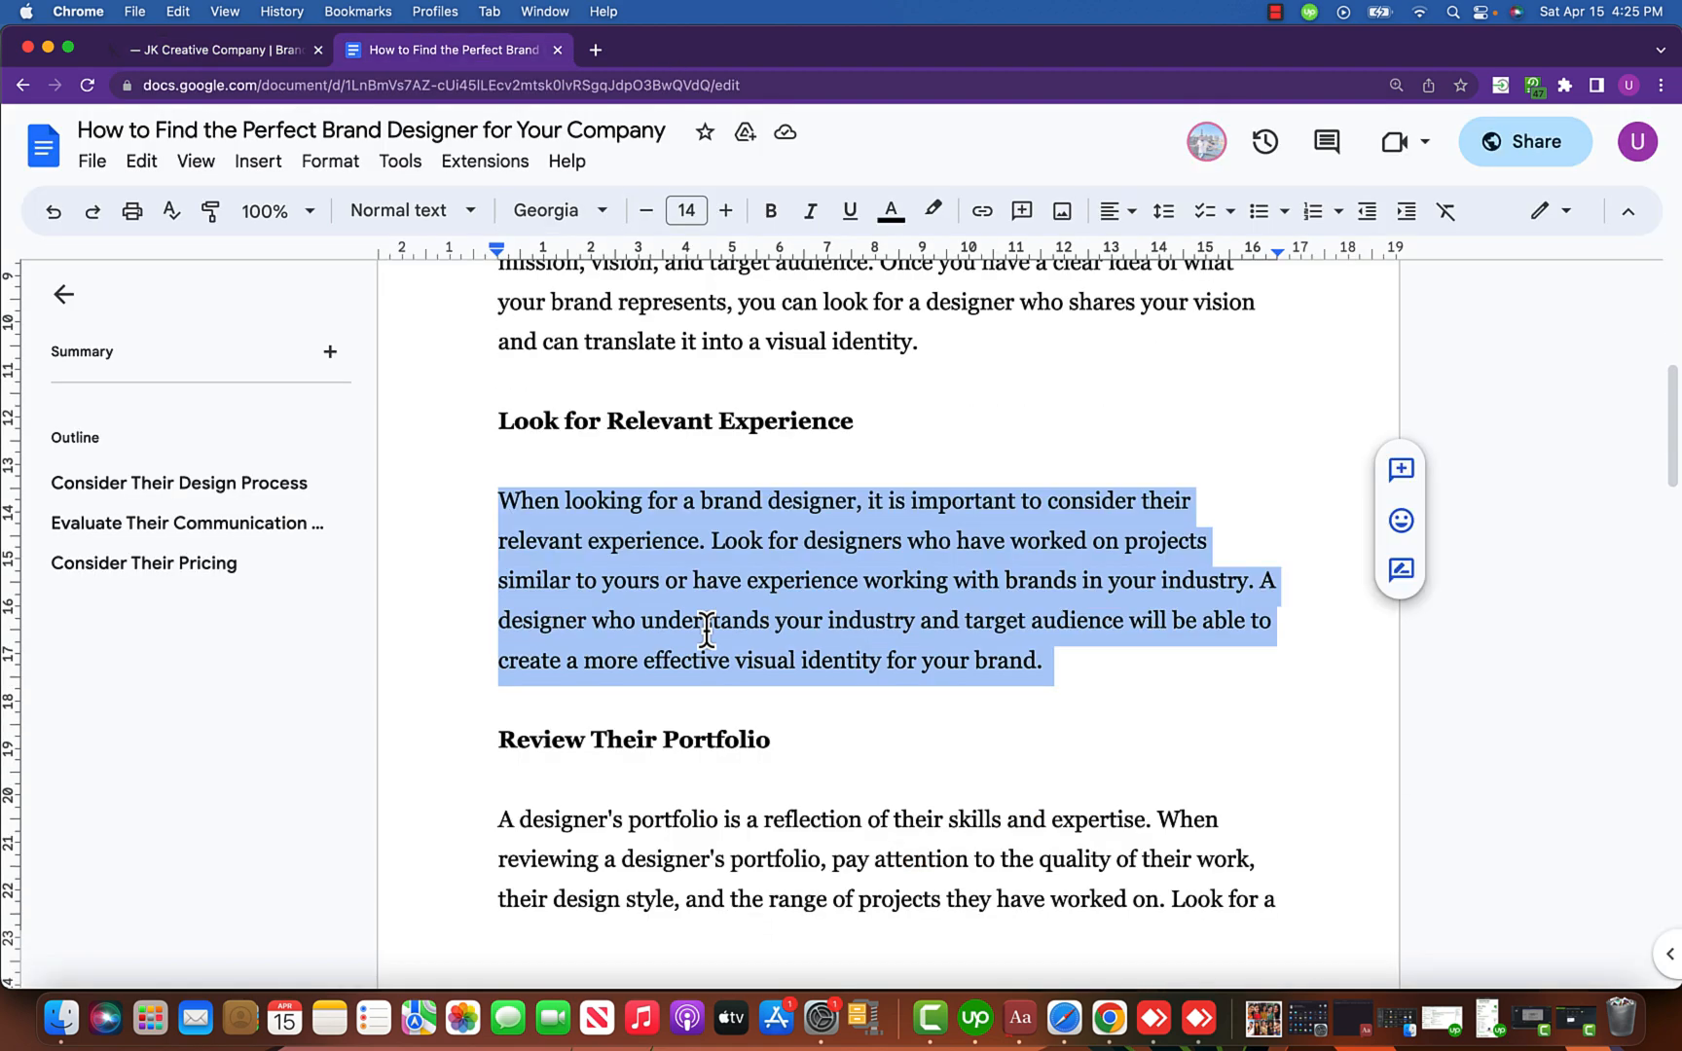
left_click_drag(494, 742, 788, 751)
key("super+c")
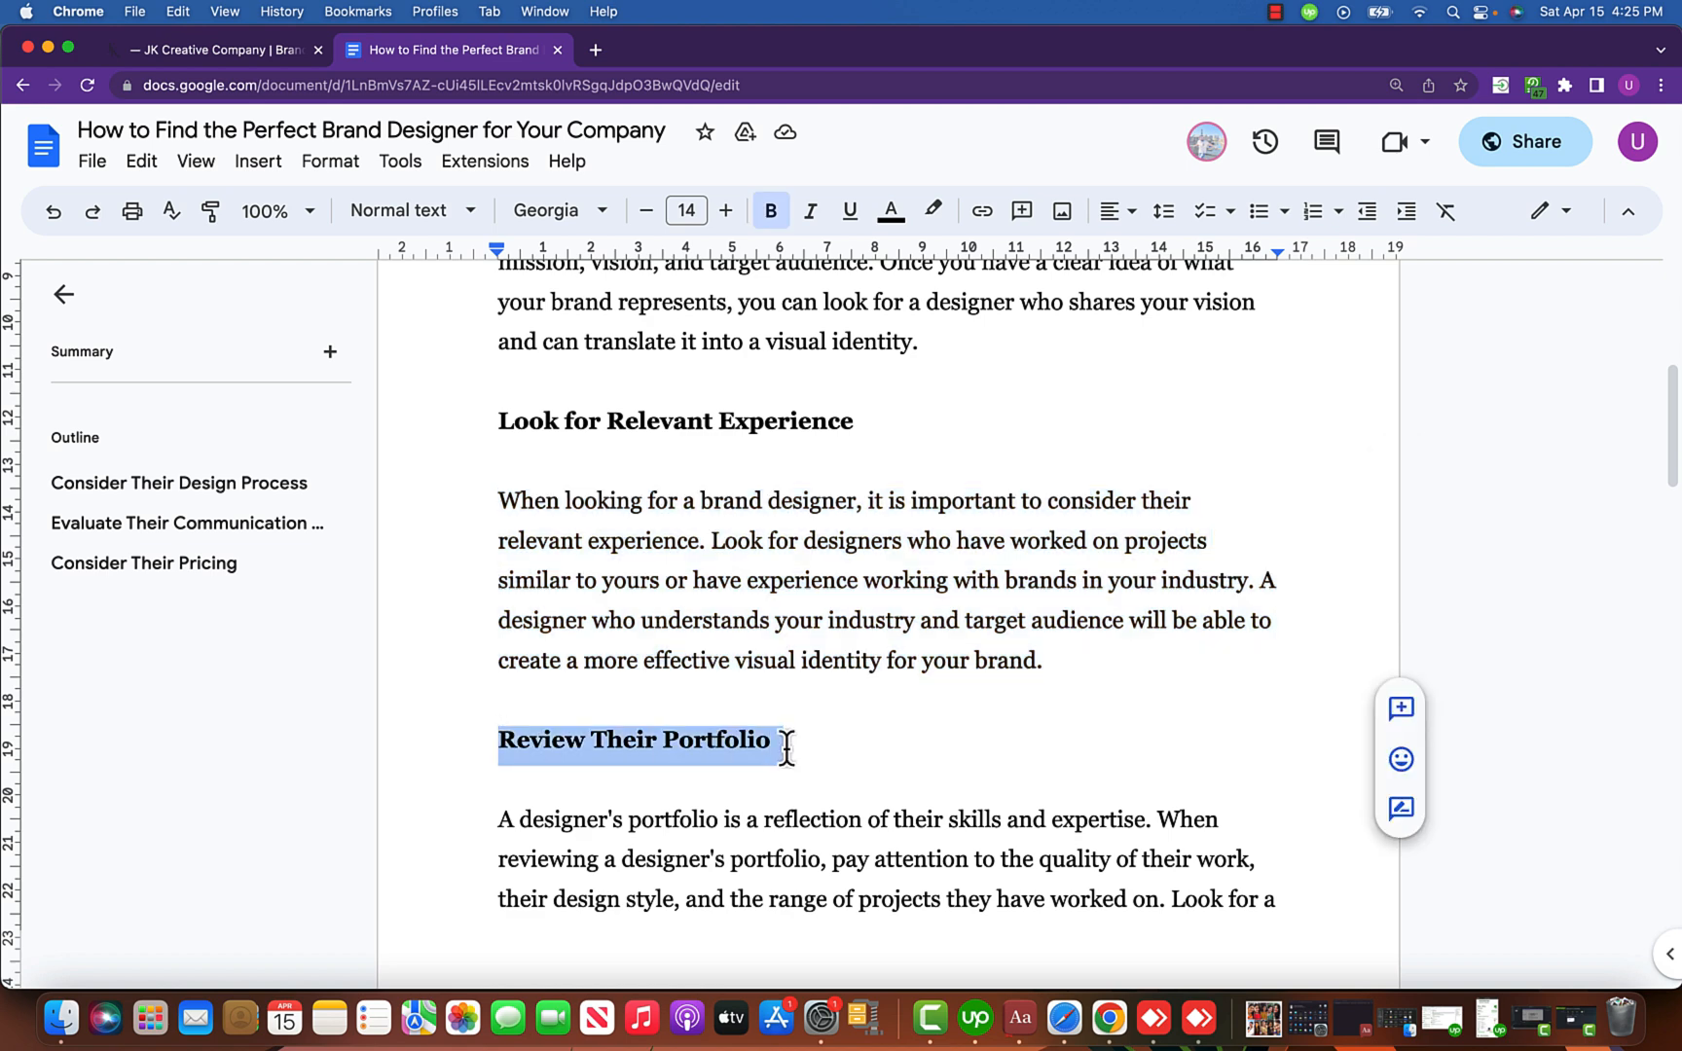
left_click(261, 52)
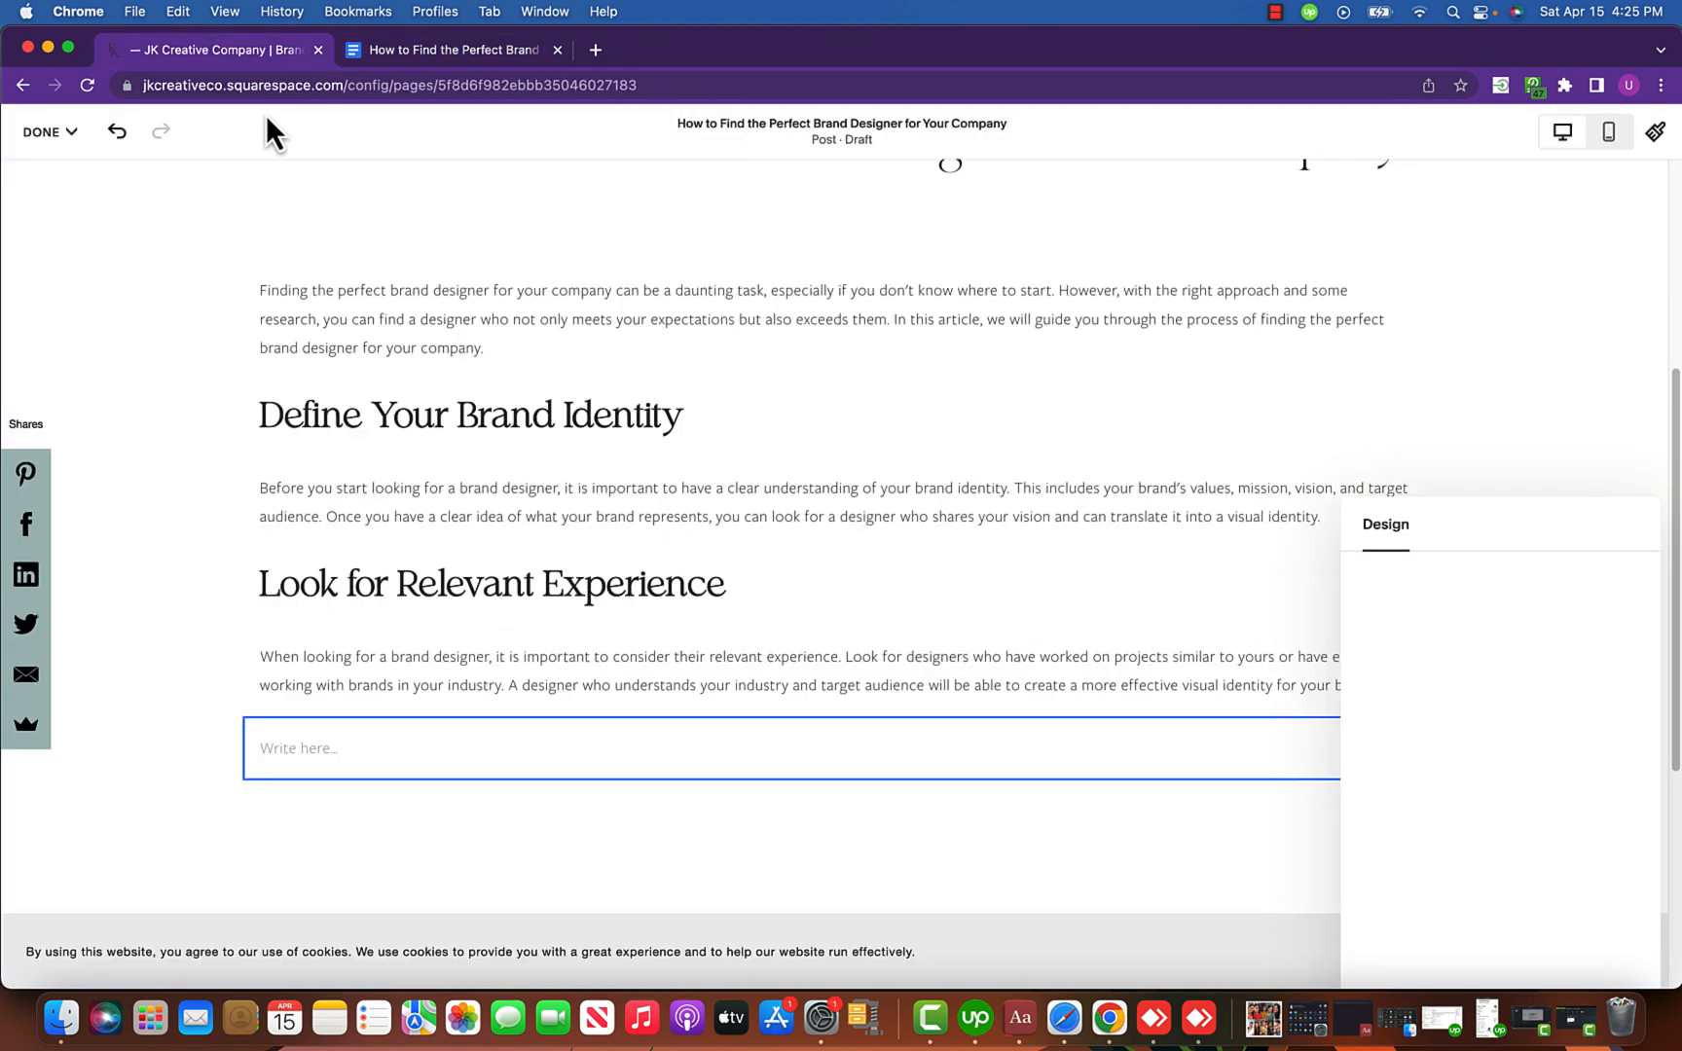
left_click(495, 735)
key("super+v")
left_click(331, 708)
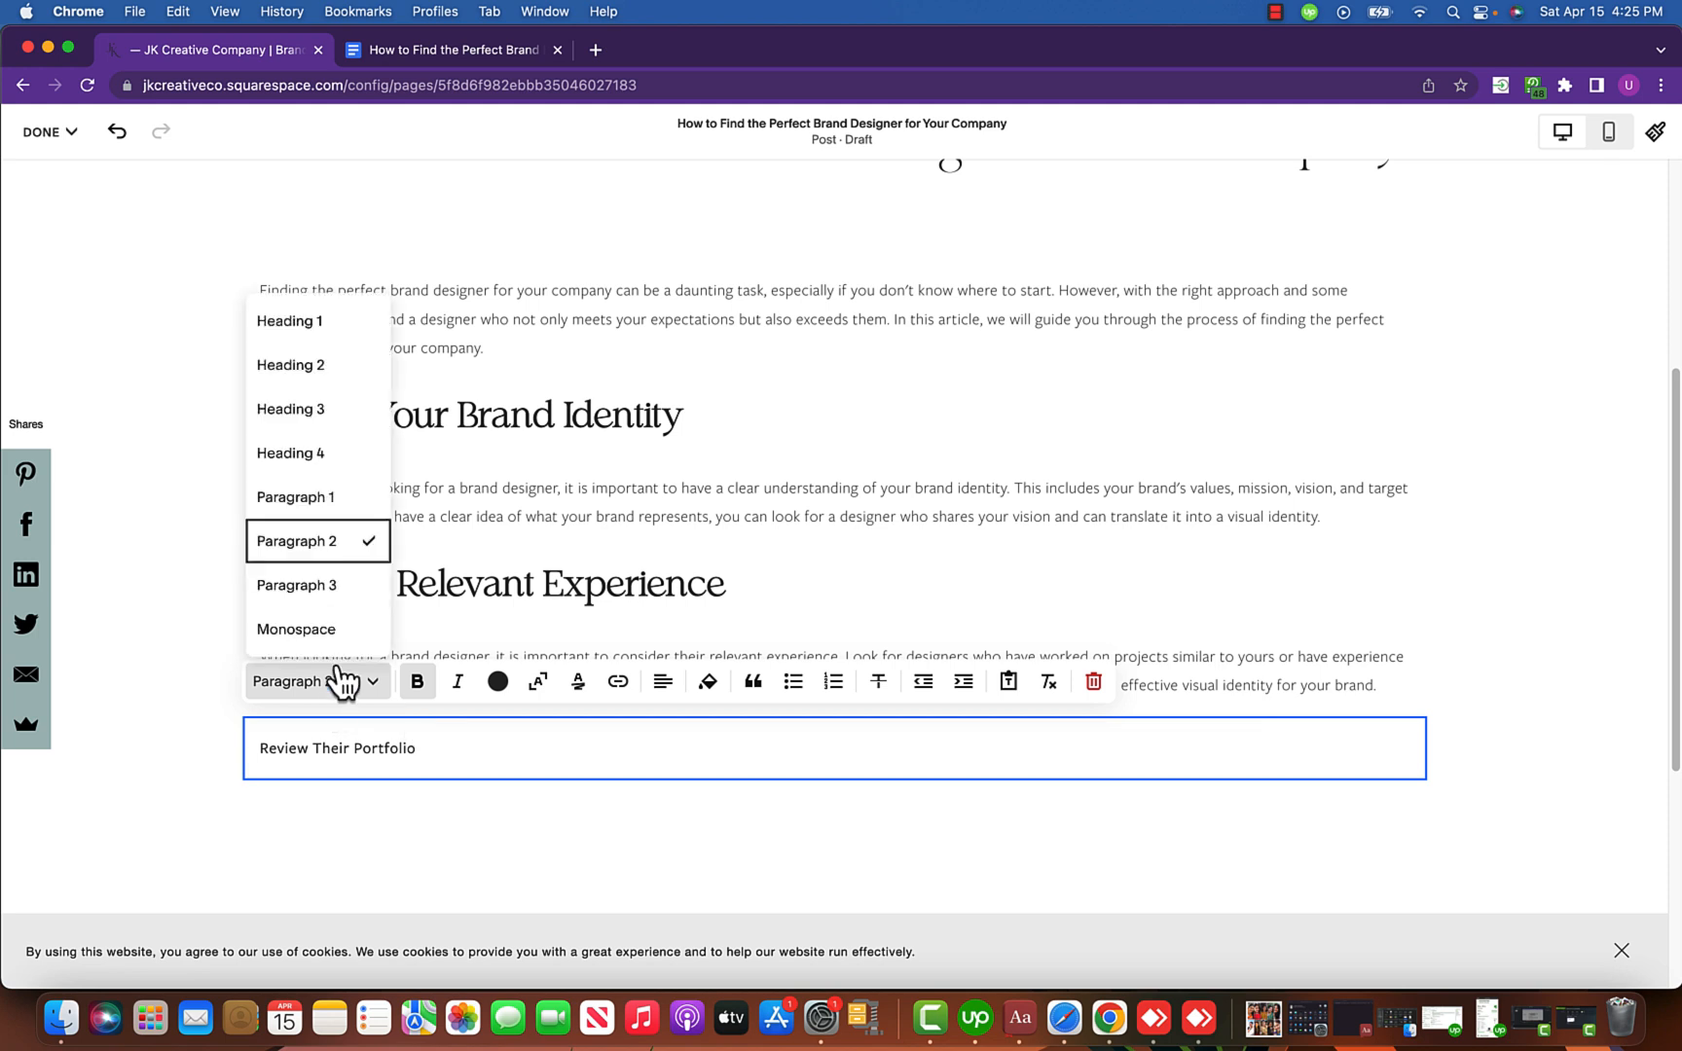
left_click(308, 409)
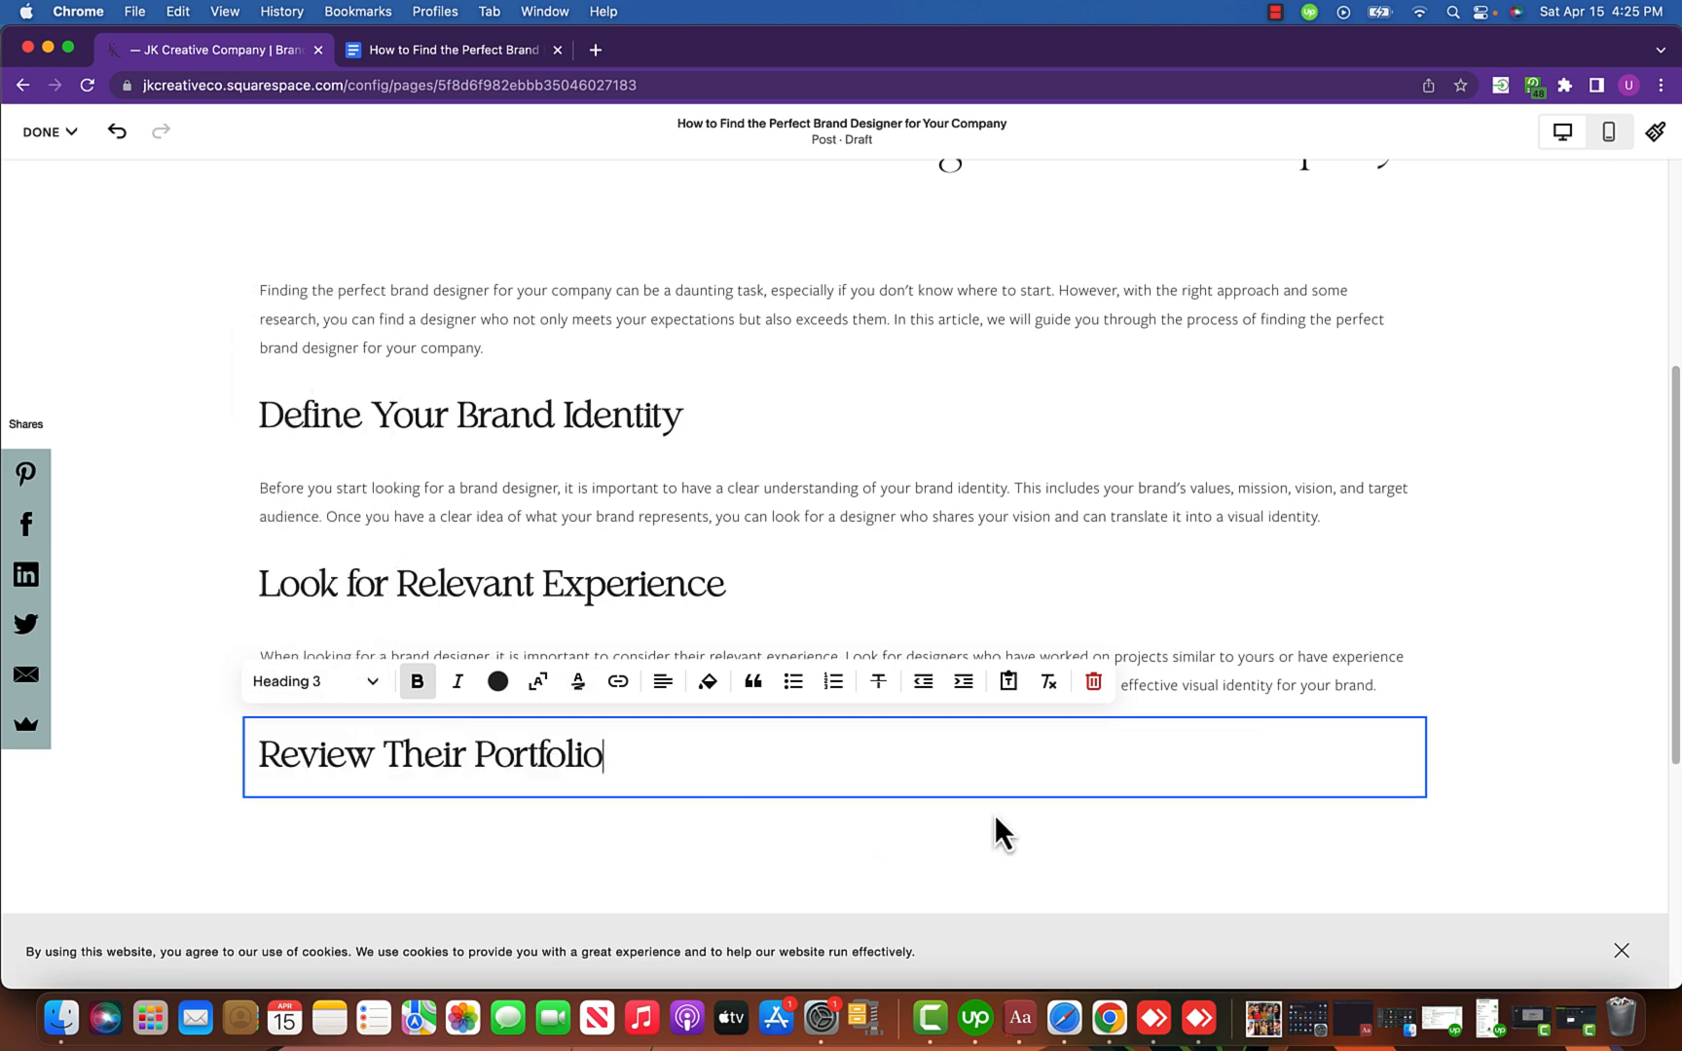
Add a new Text block directly below the "Review Their Portfolio" heading.
left_click(947, 869)
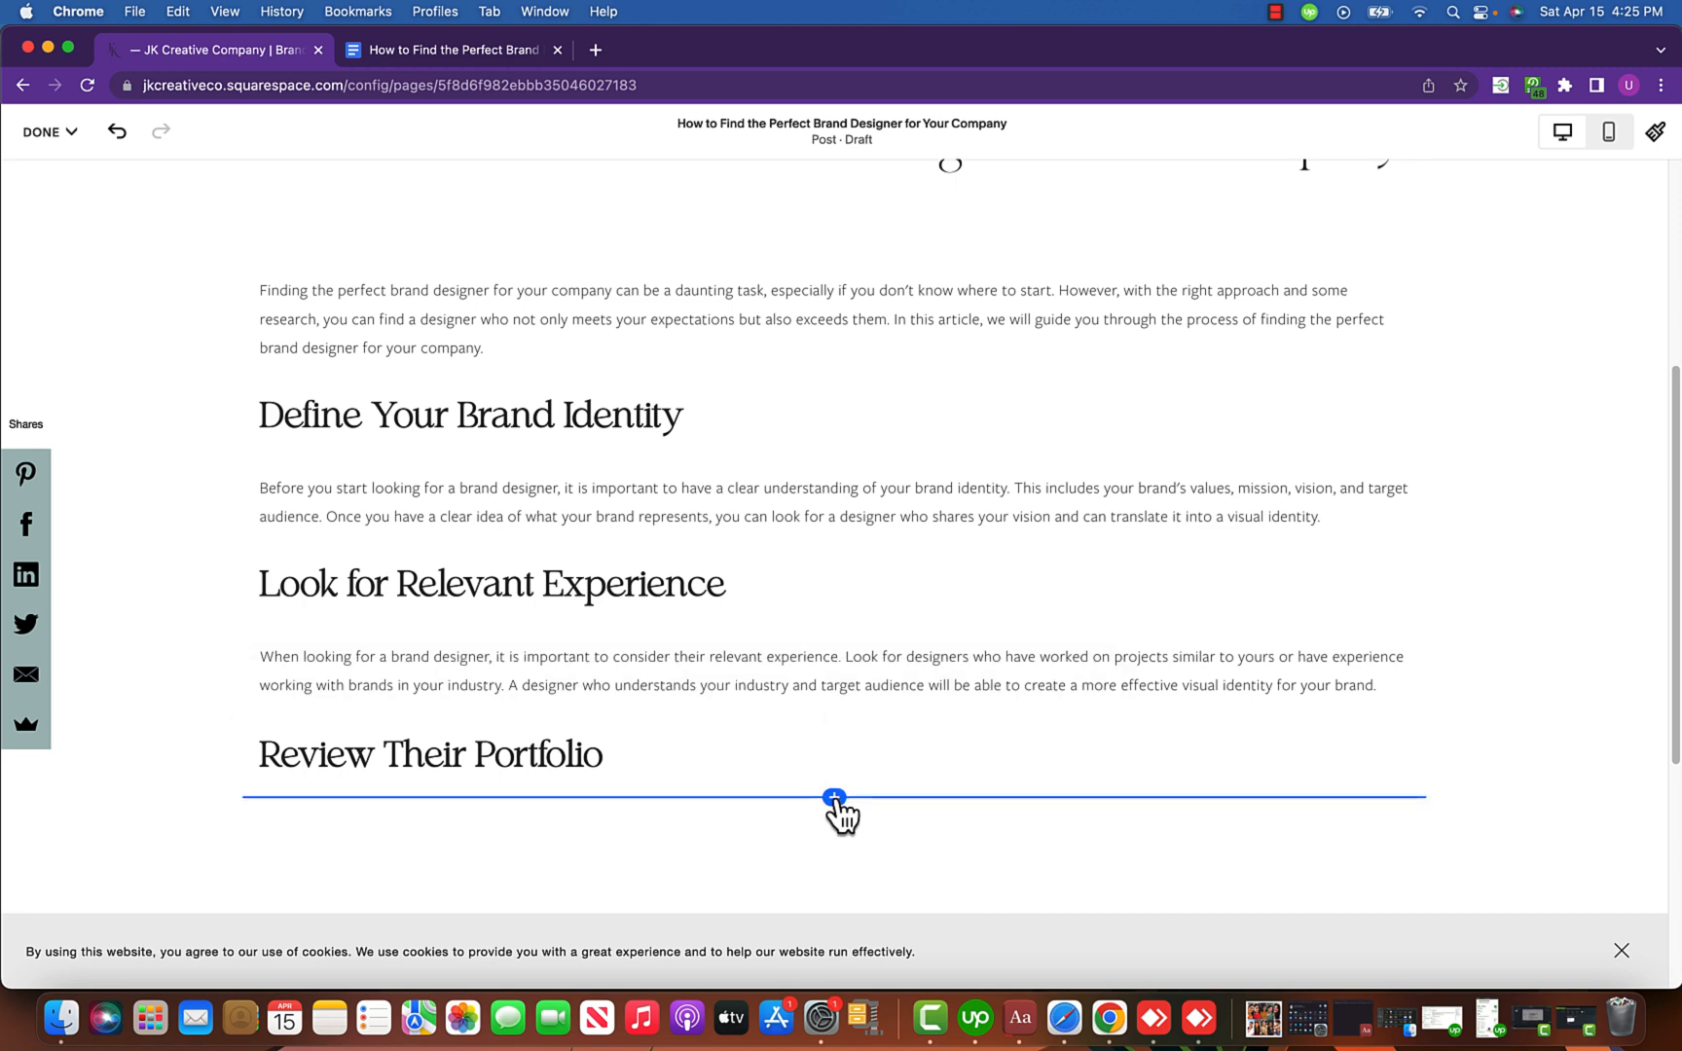
left_click(834, 797)
left_click(1292, 591)
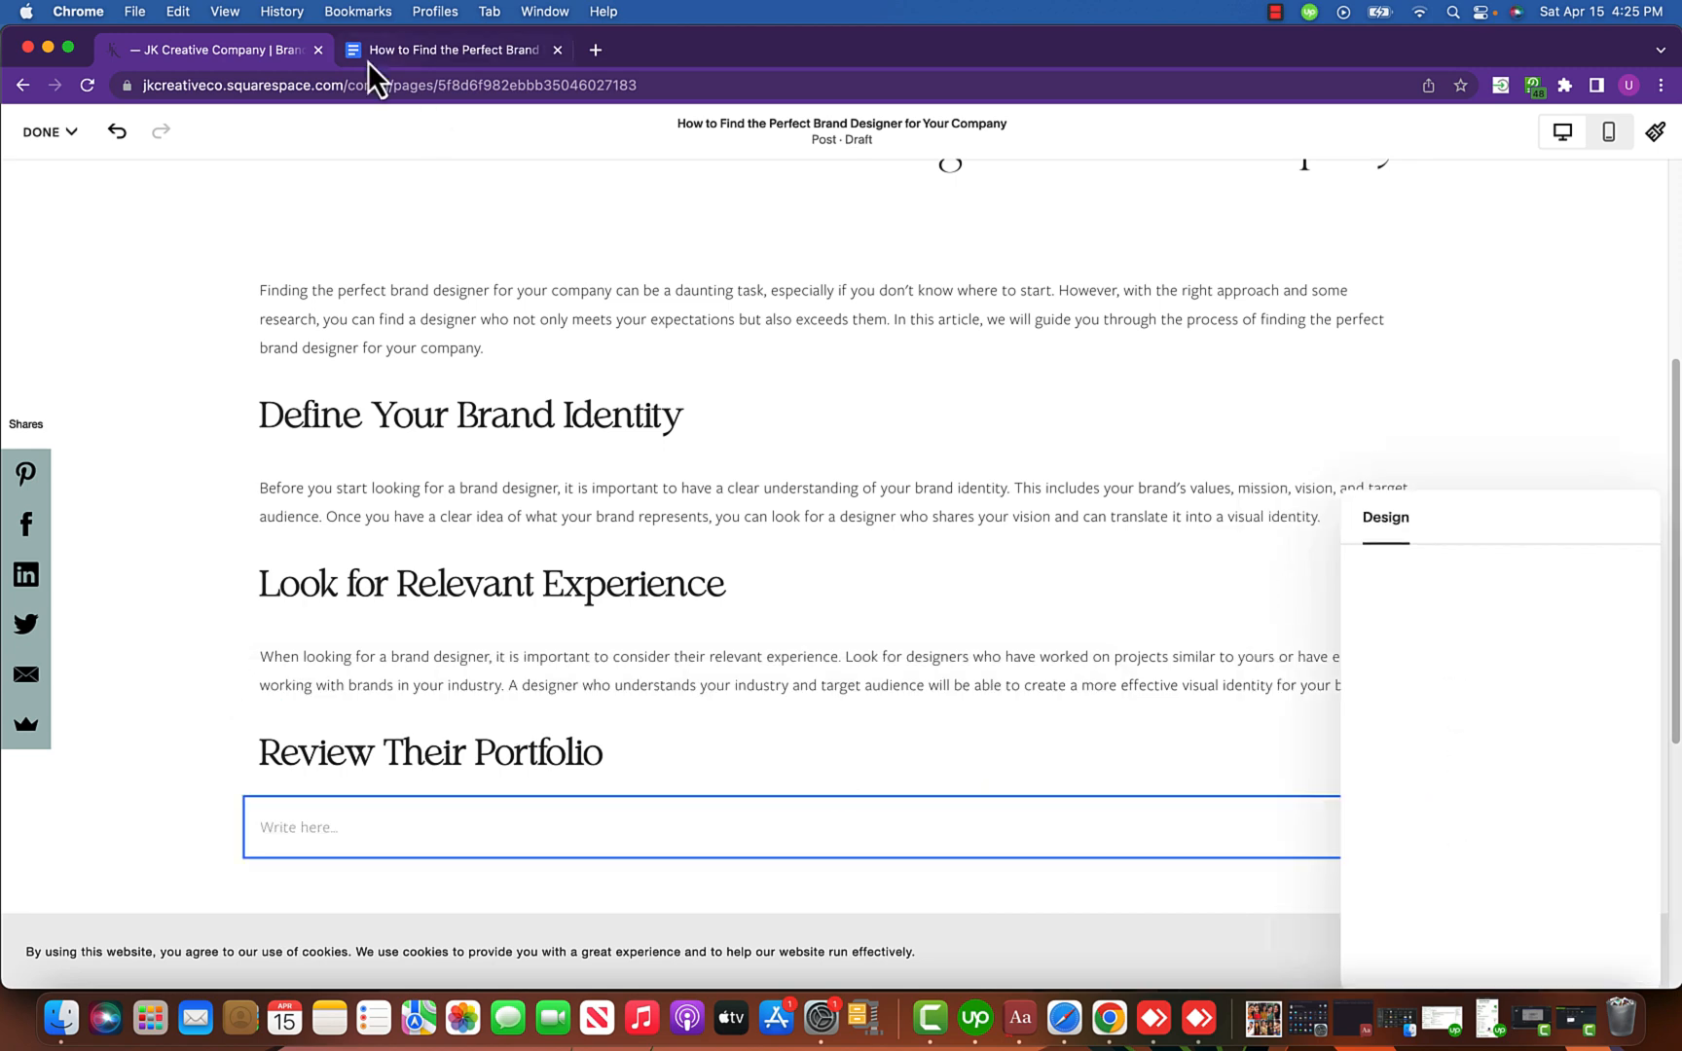
Copy the "Review Their Portfolio" paragraph from Google Docs into the empty text block below that heading in Squarespace.
left_click(417, 62)
left_click(507, 484)
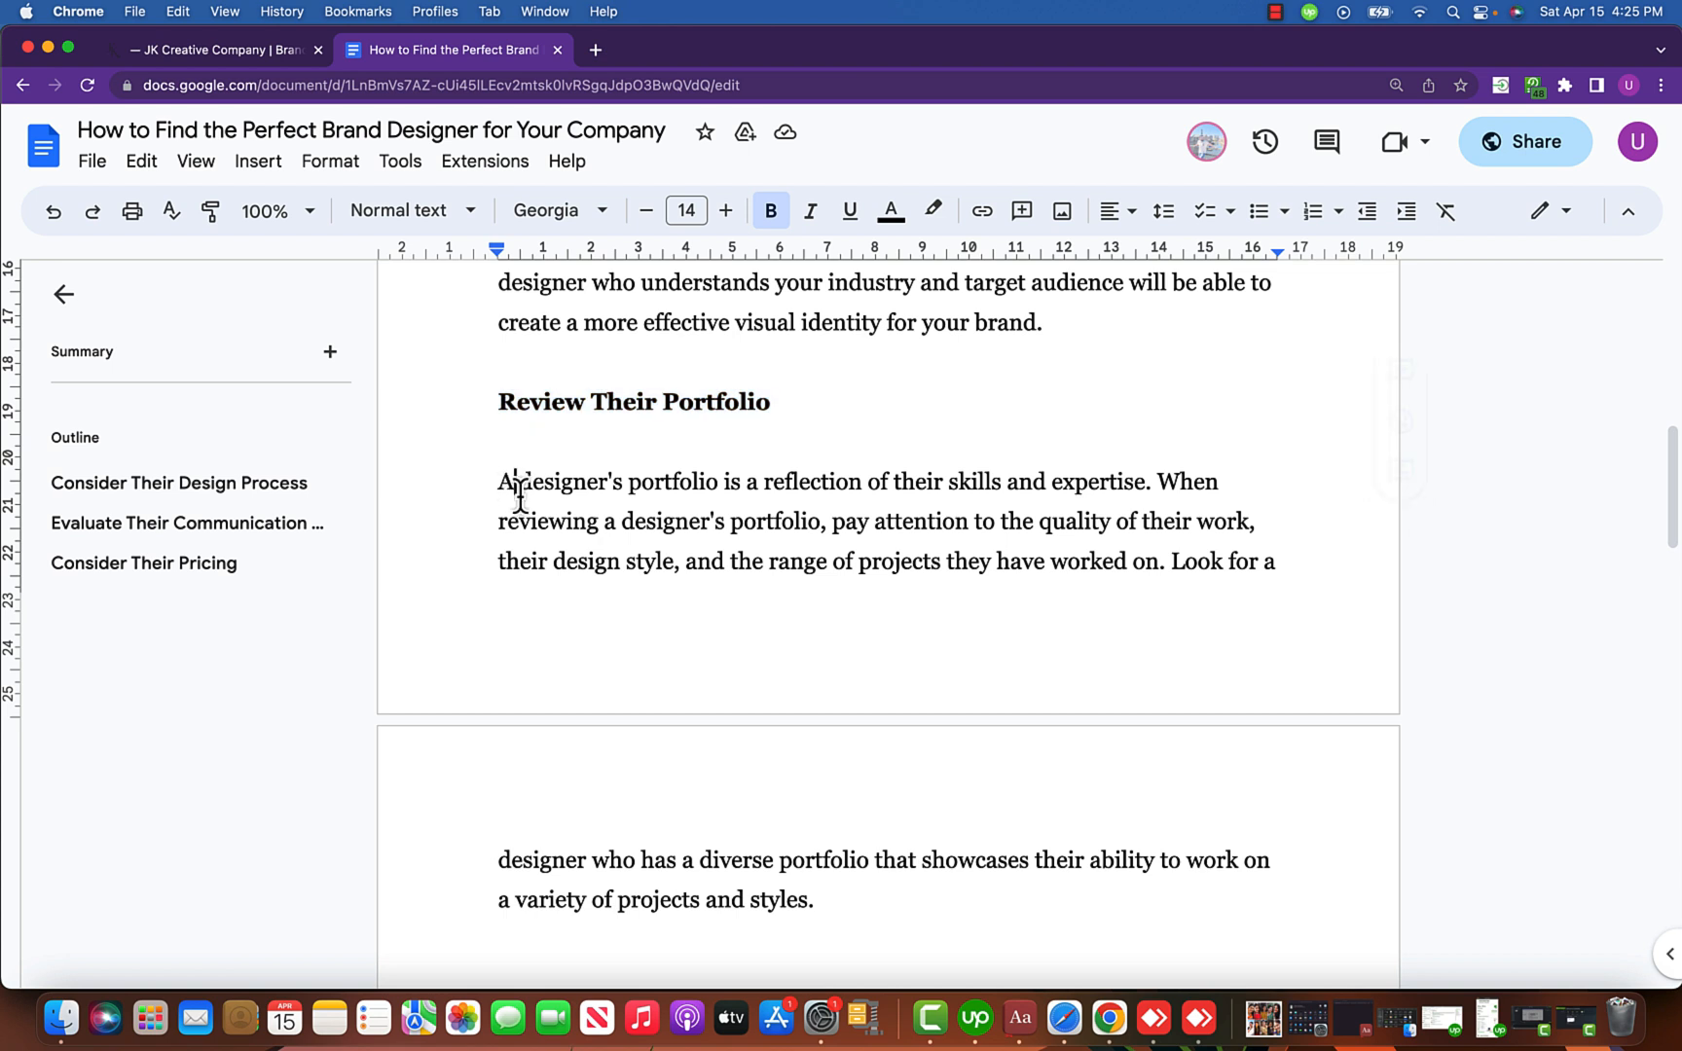
left_click_drag(487, 483, 856, 888)
key("super+c")
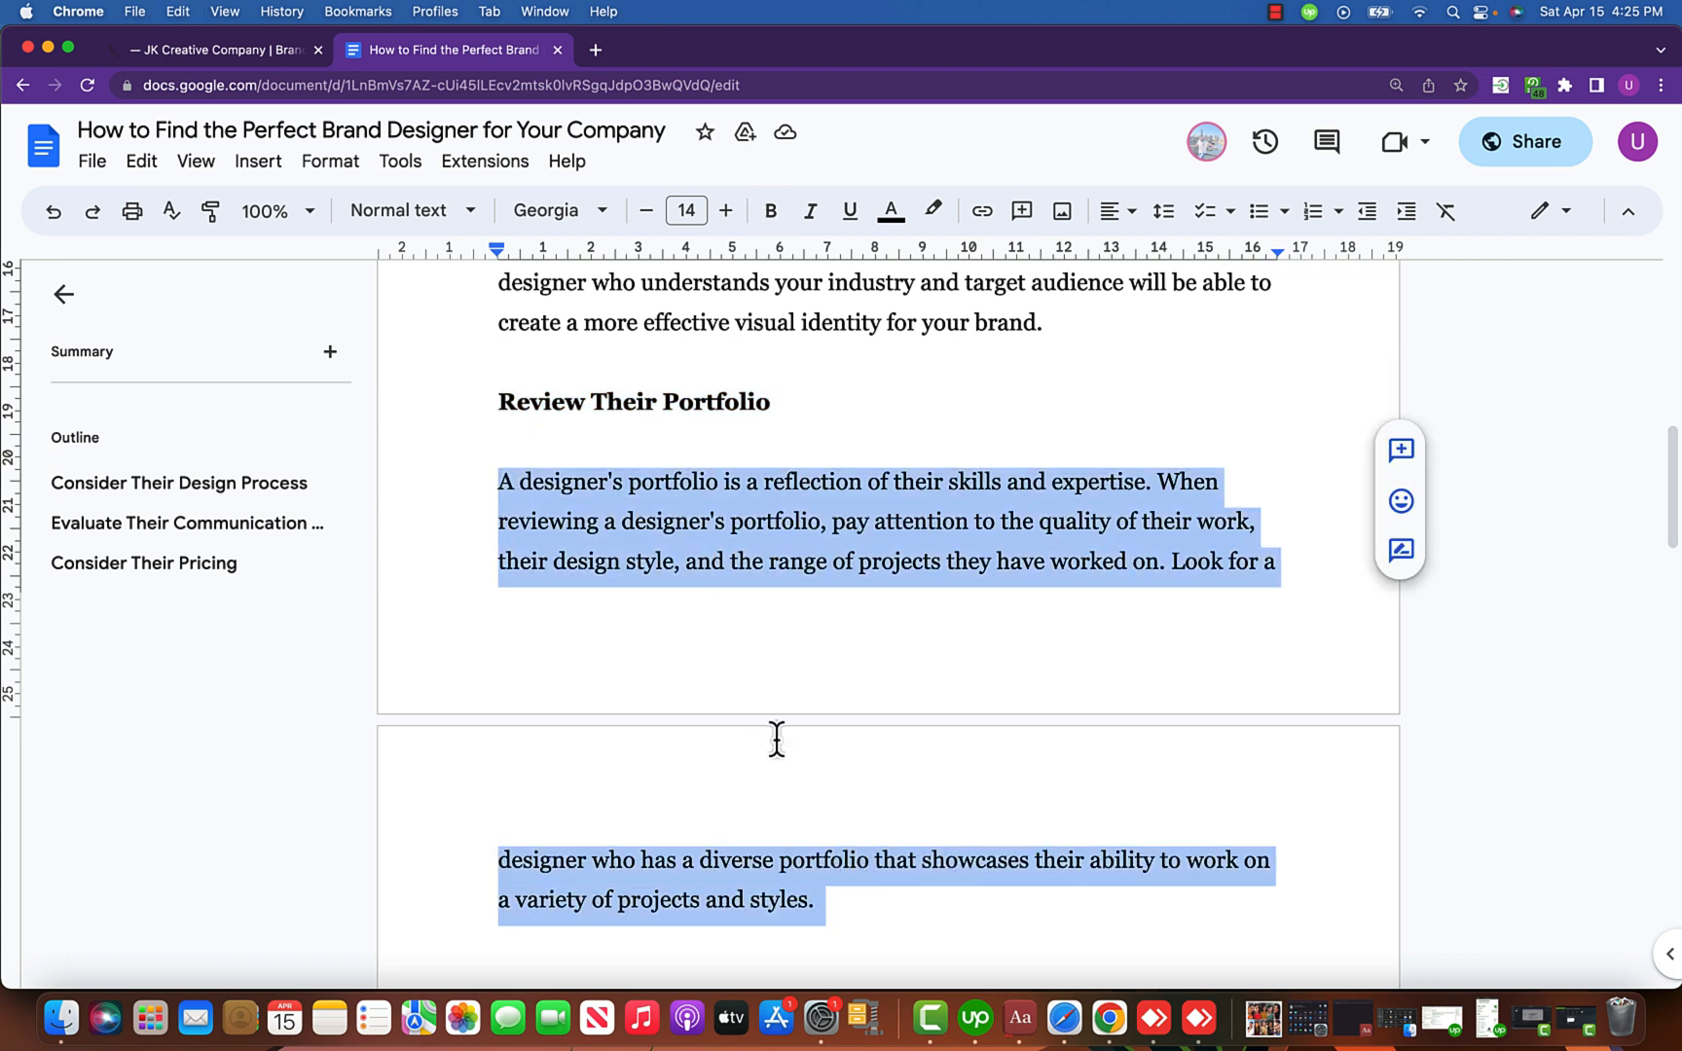
left_click(219, 61)
scroll(522, 548, "down", 3)
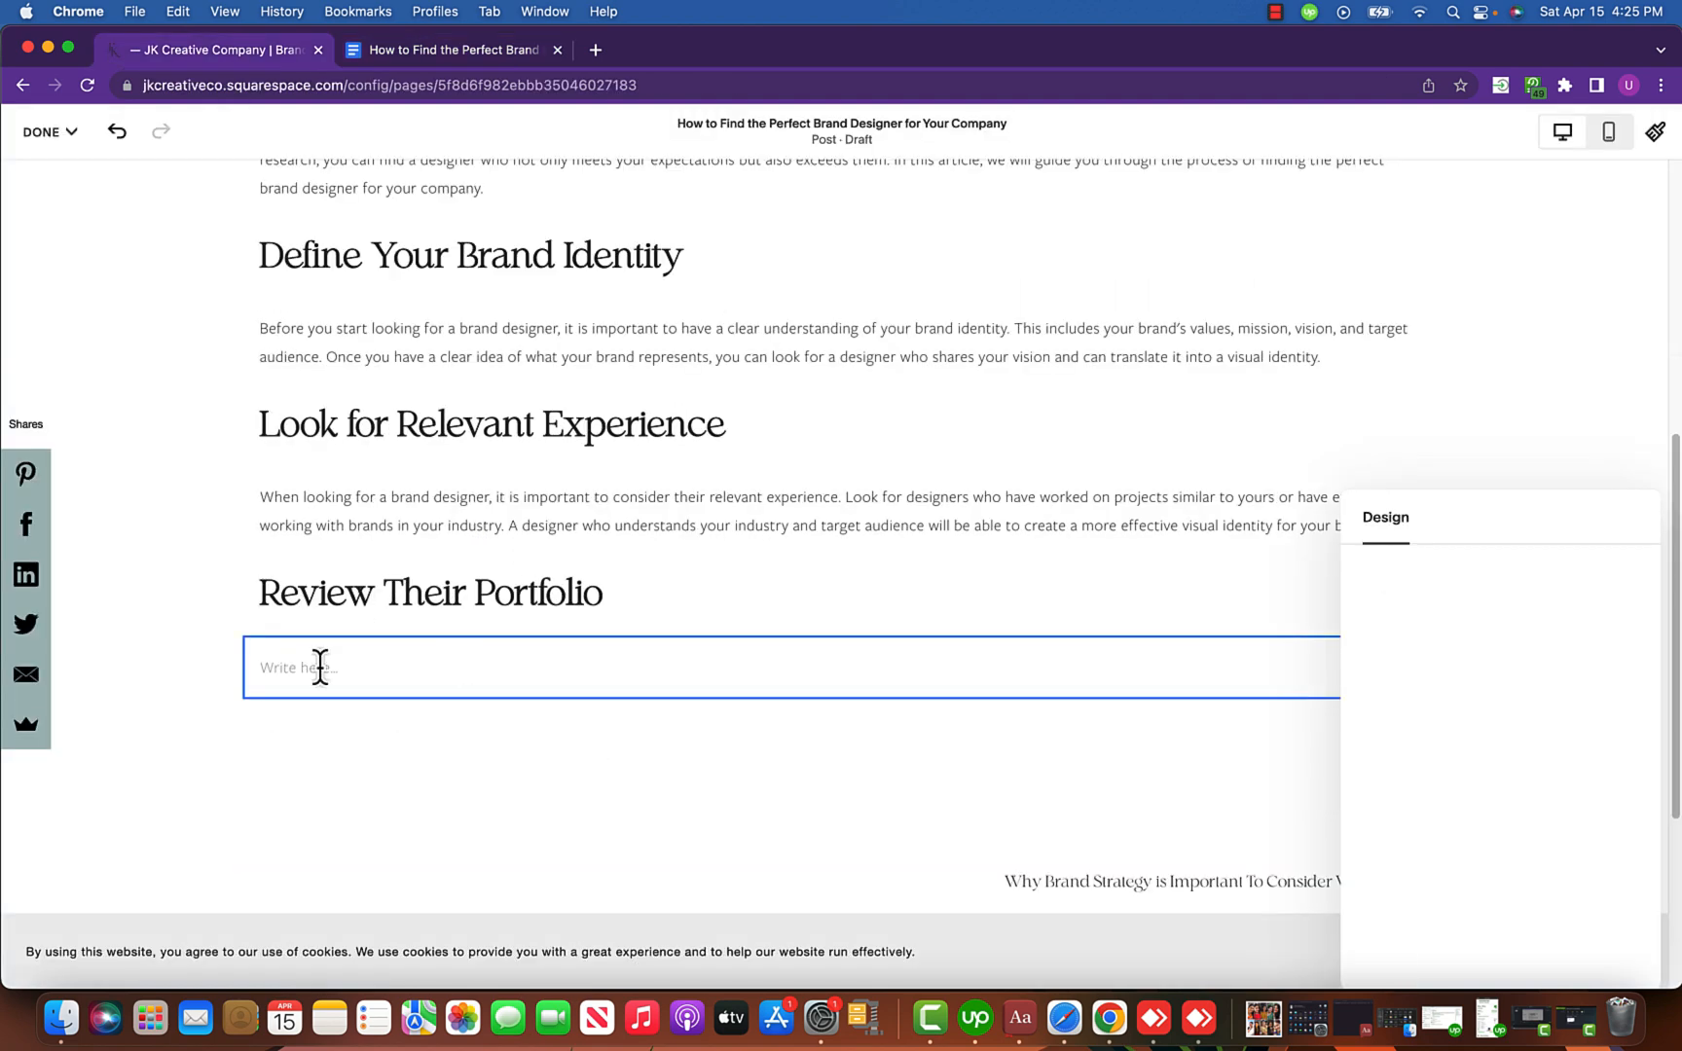
left_click(314, 669)
key("super+v")
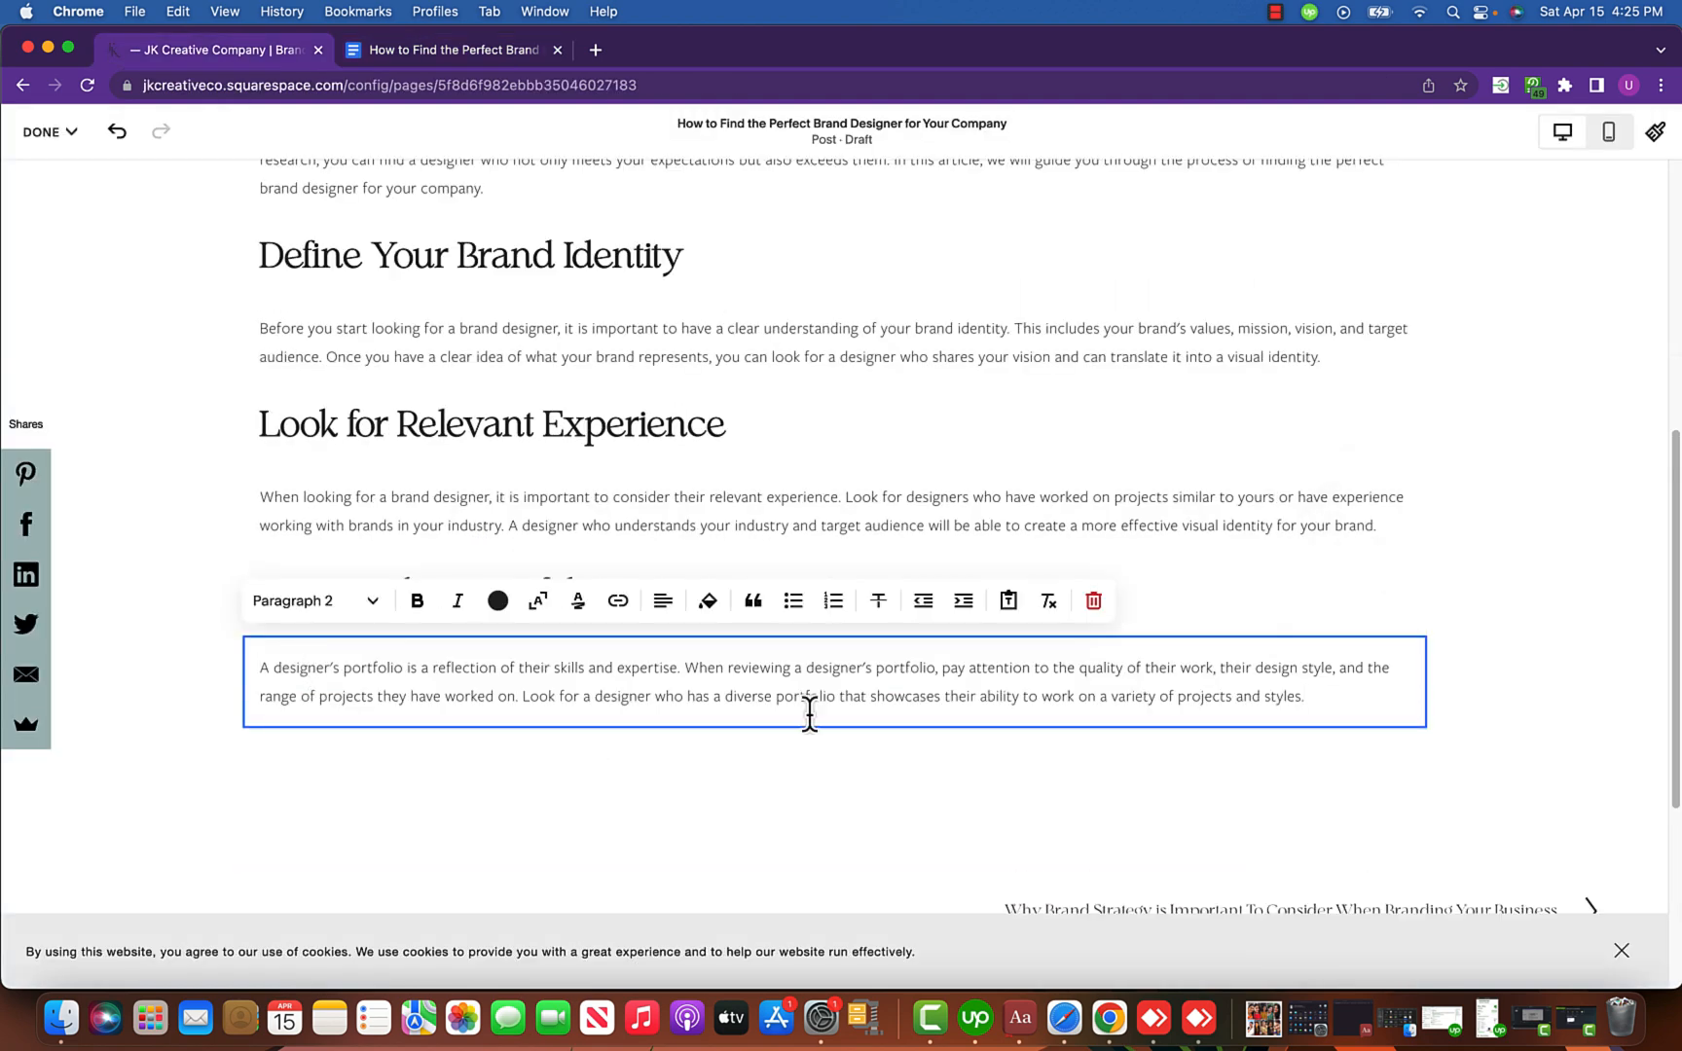
Add a new Text block directly below the "Review Their Portfolio" paragraph.
left_click(1046, 793)
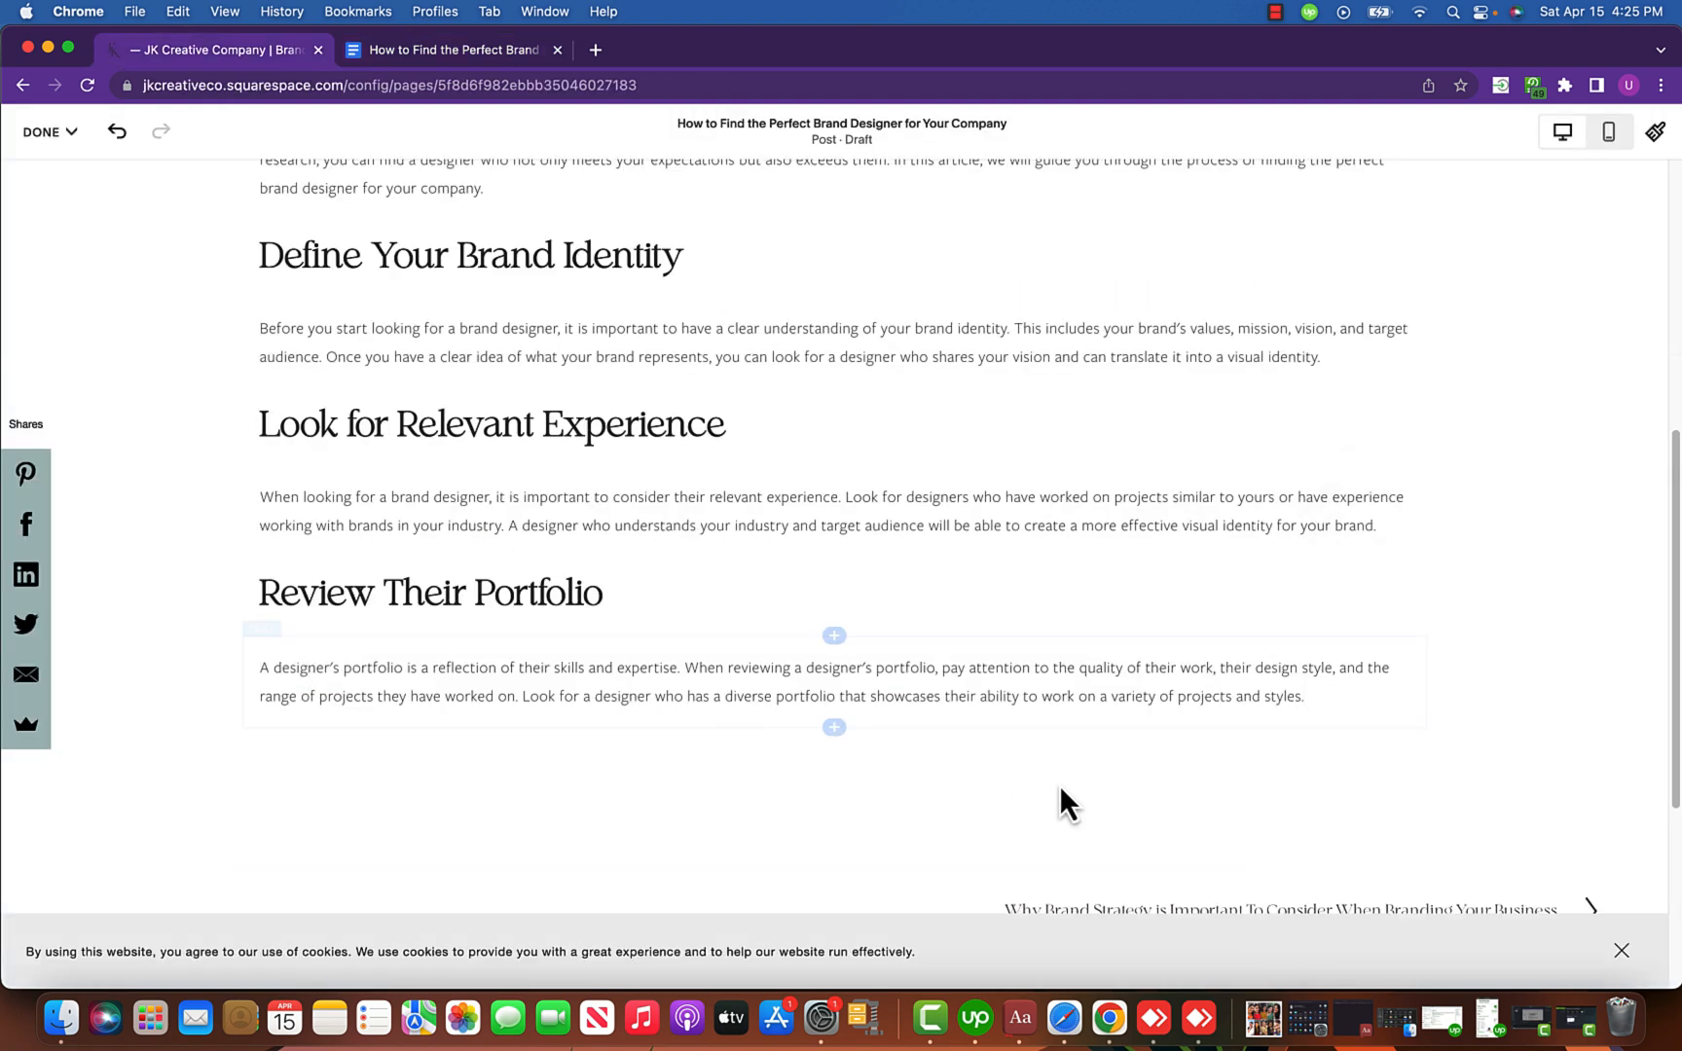
left_click(835, 728)
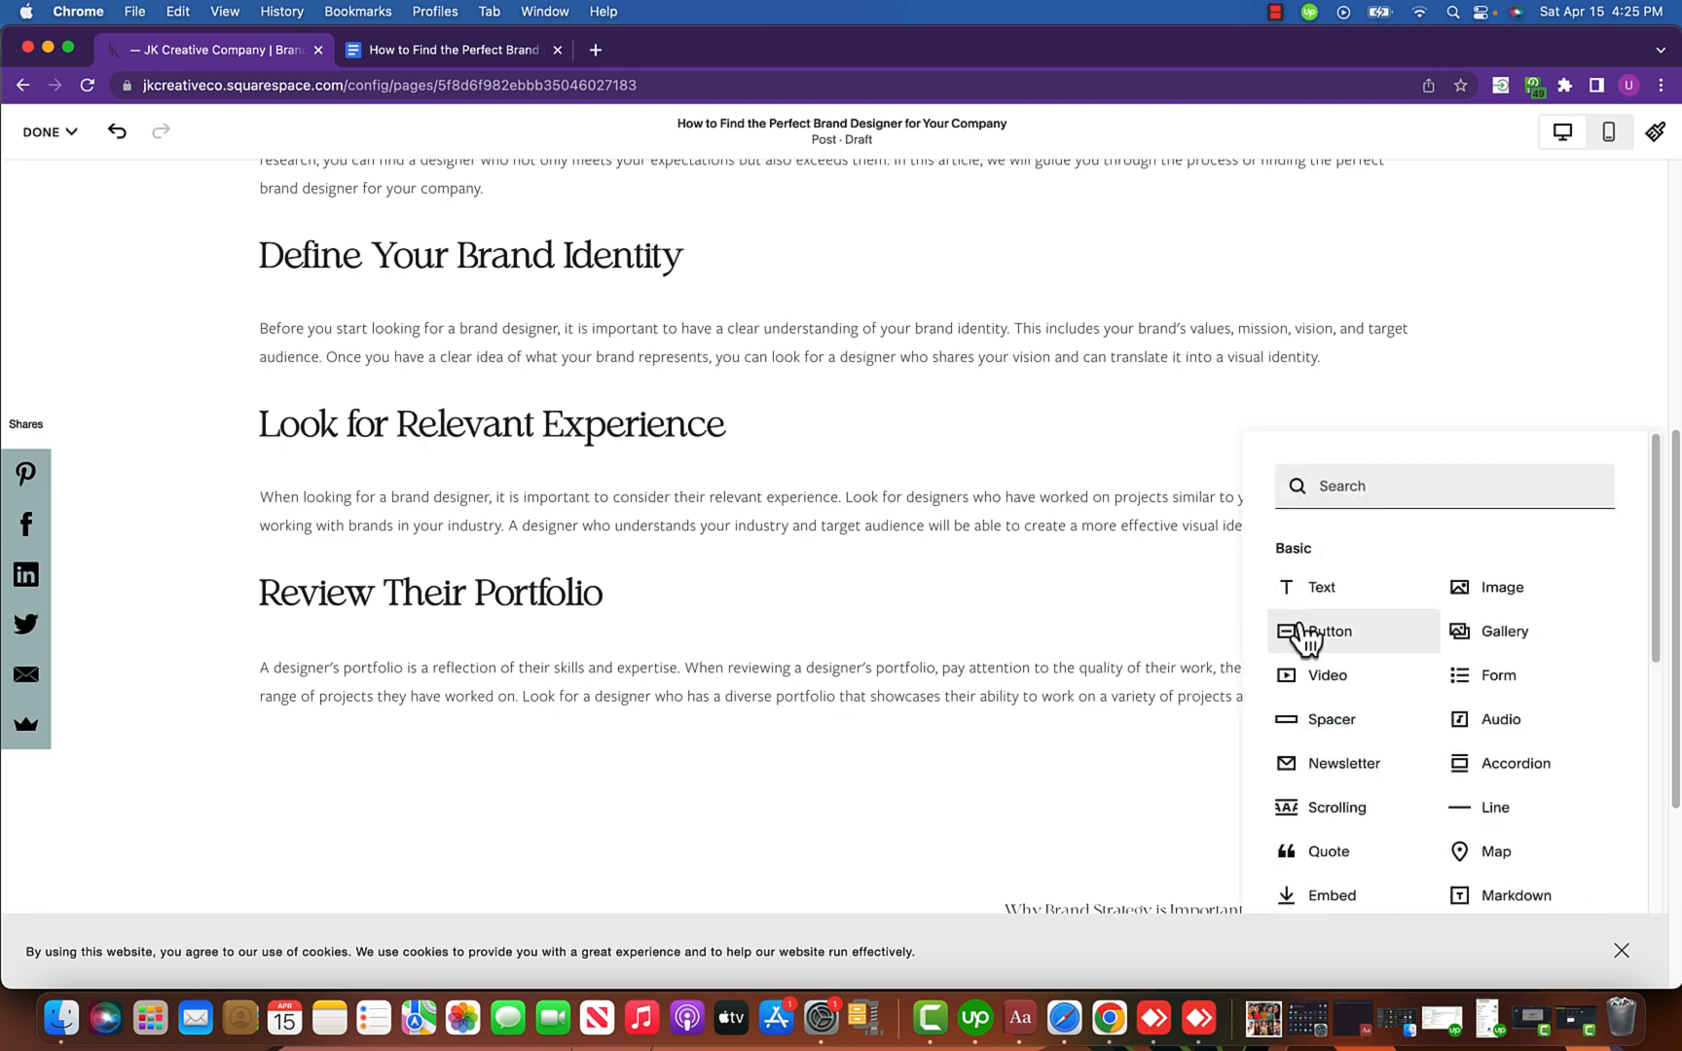
left_click(1312, 589)
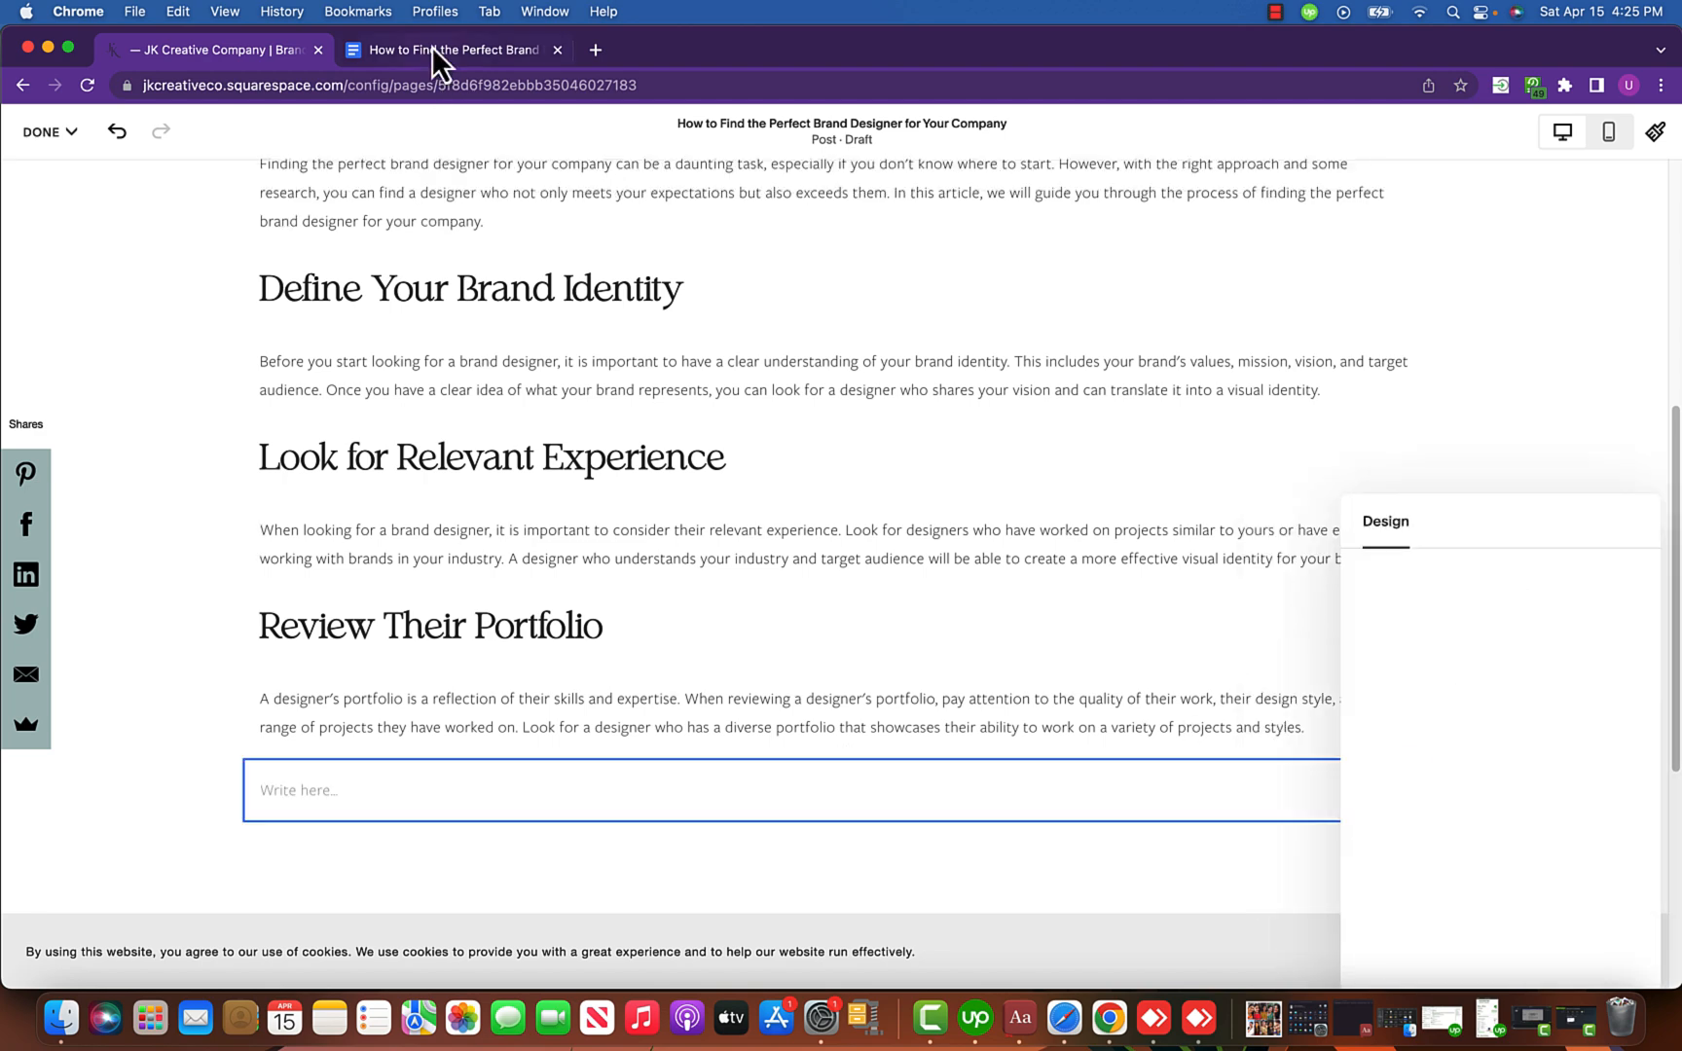
Copy the heading "Consider Their Design Process" from Google Docs into the empty Squarespace text block as Heading 3.
left_click(446, 49)
scroll(747, 467, "down", 5)
left_click_drag(506, 631, 915, 643)
key("super+c")
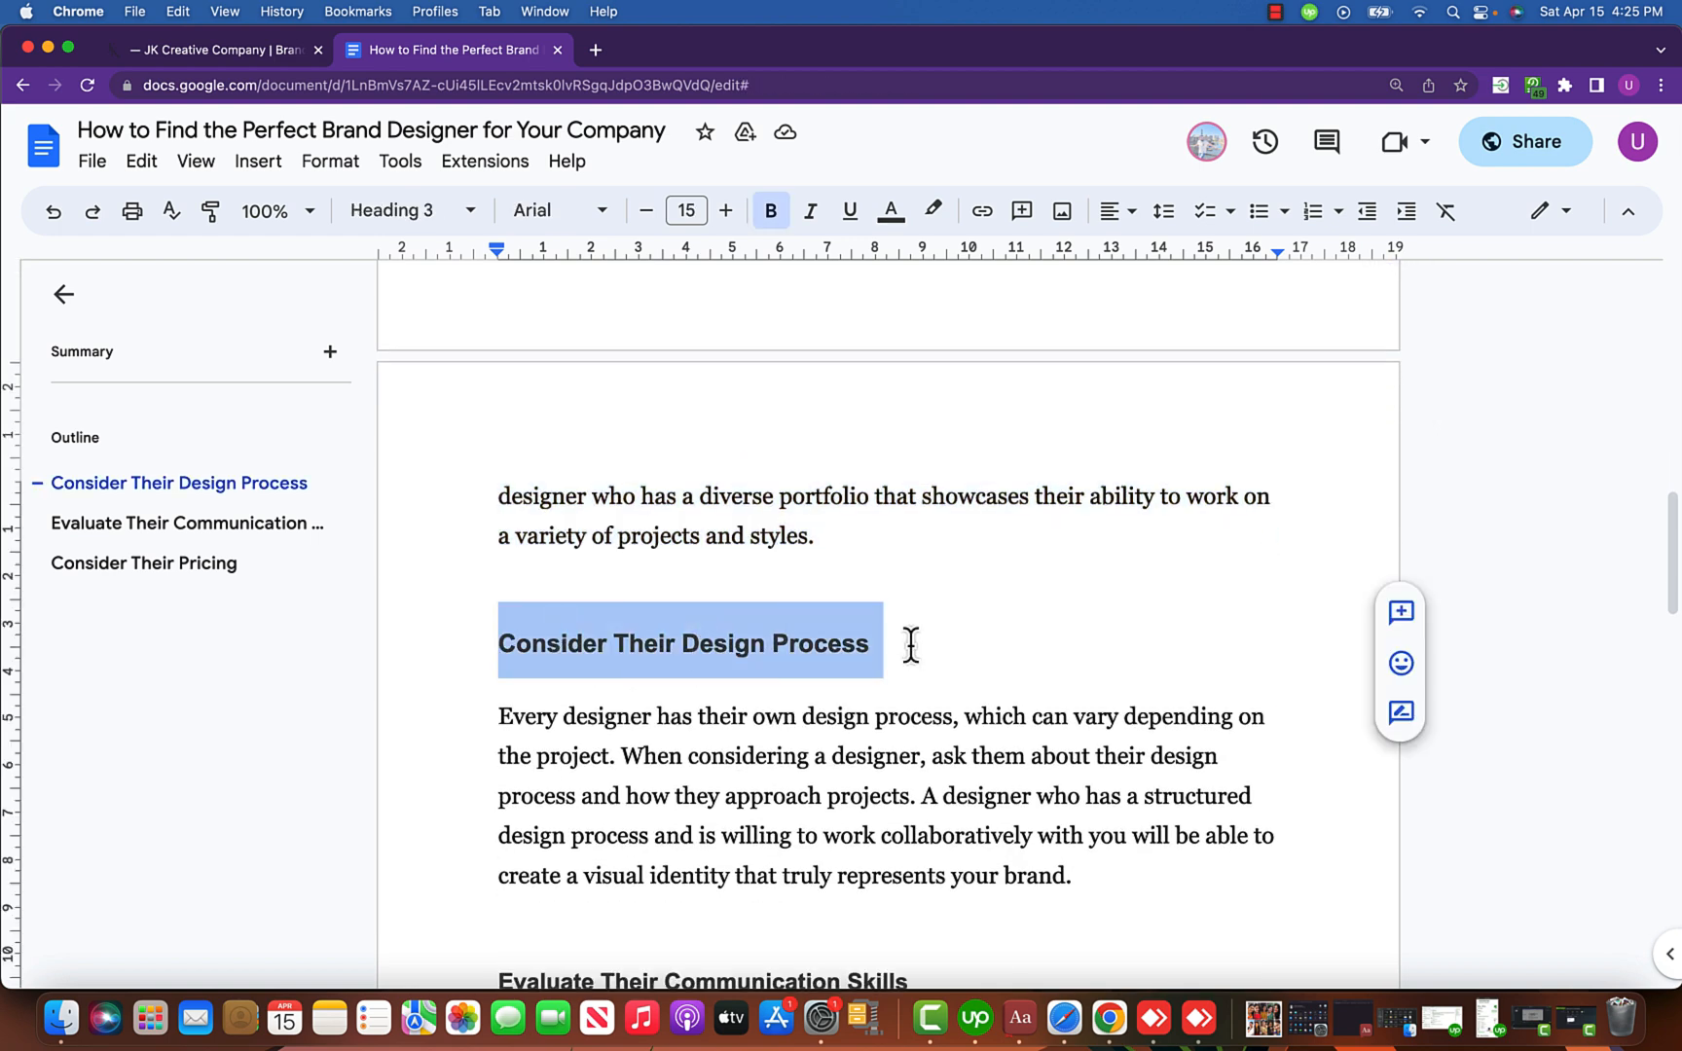
left_click(210, 46)
left_click(566, 785)
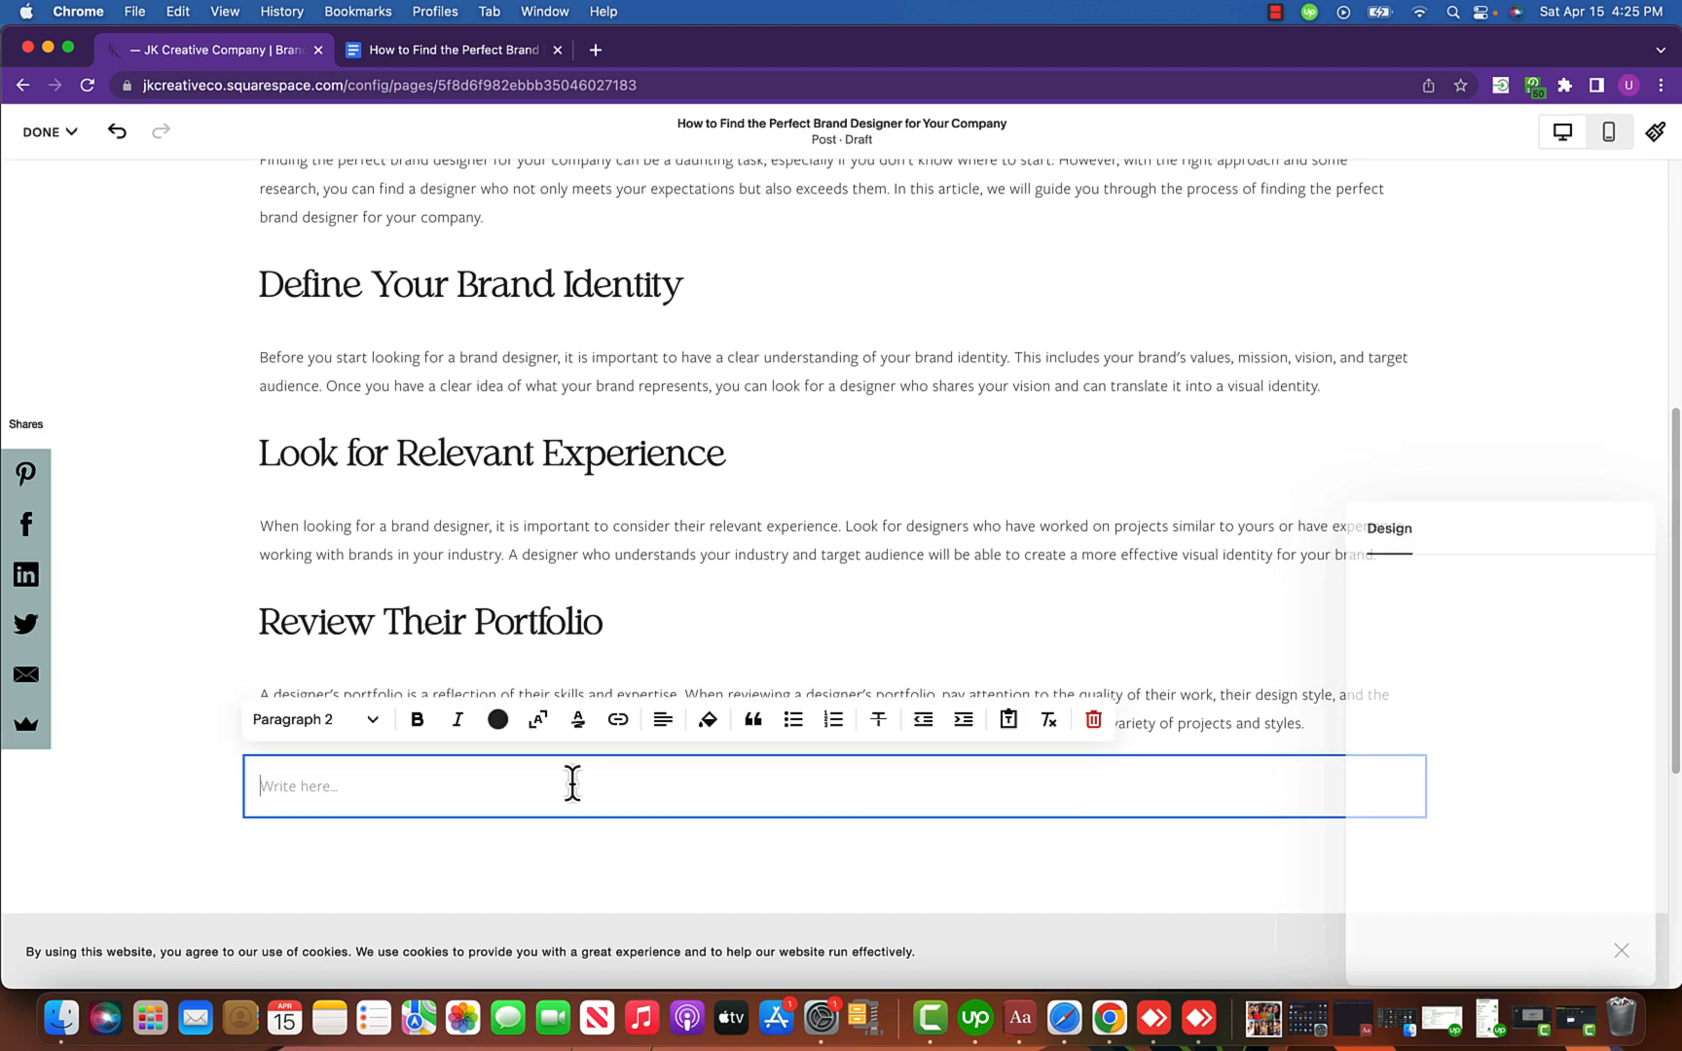
key("super+v")
left_click(366, 725)
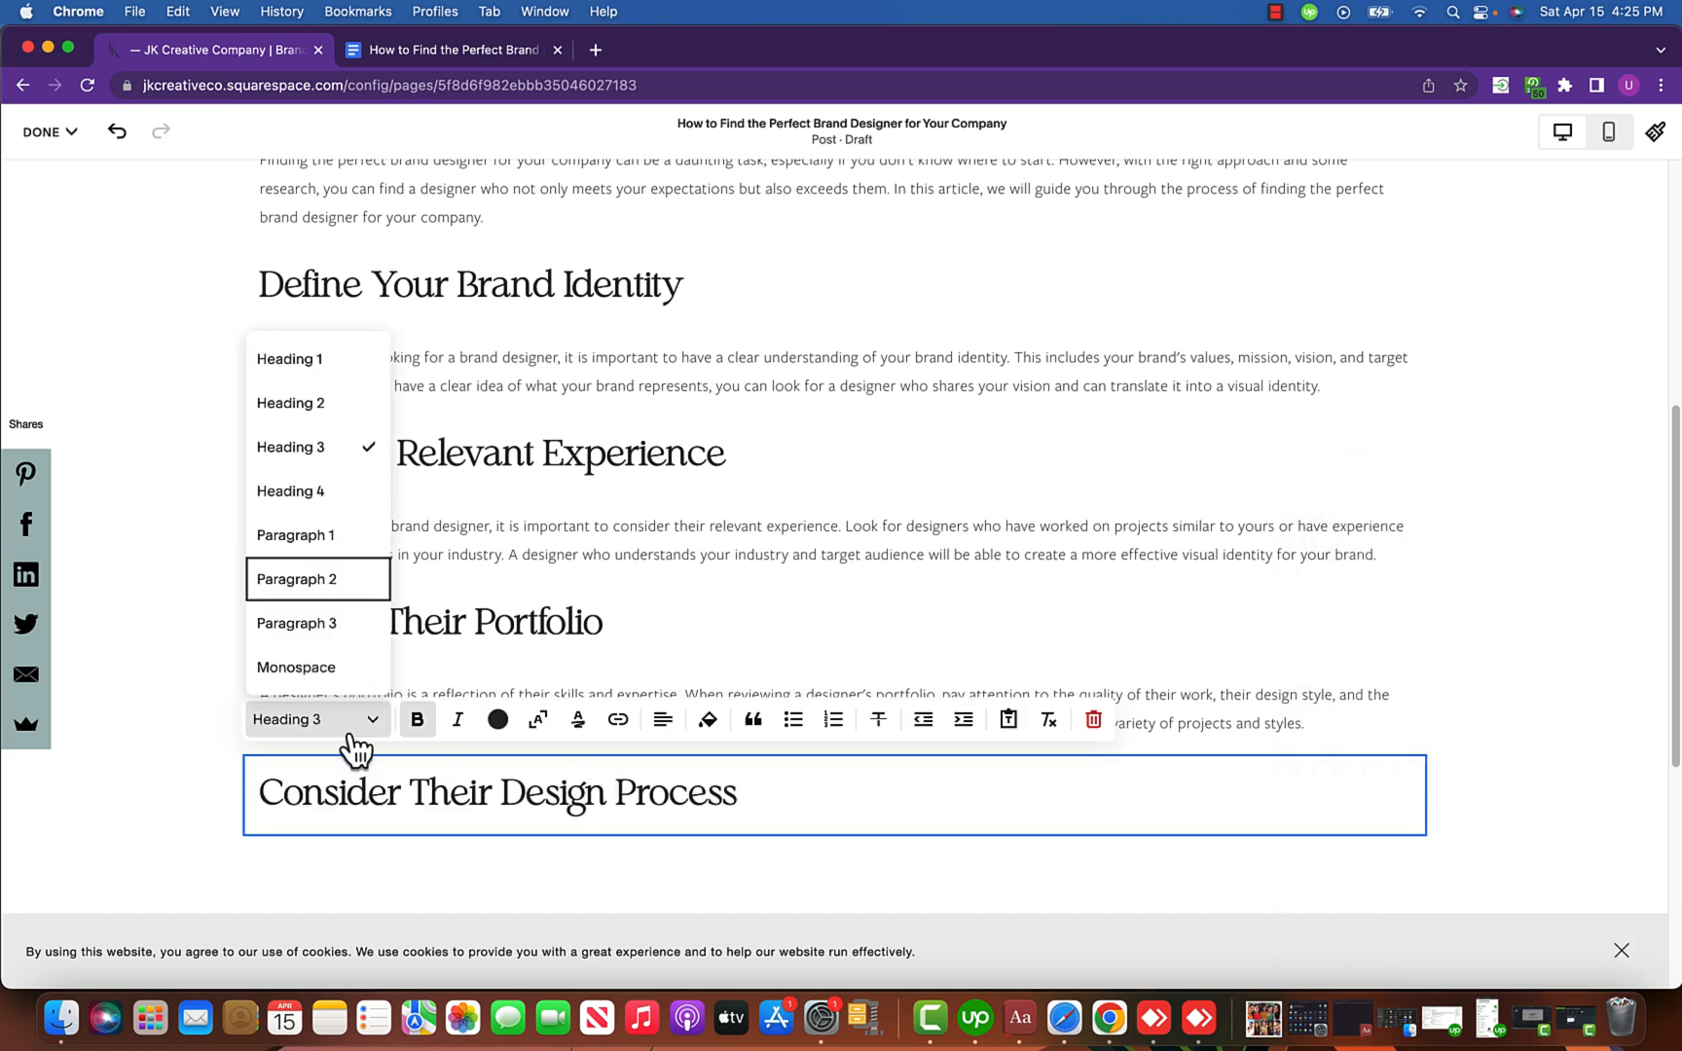
left_click(842, 854)
Add a new Text block directly below the "Consider Their Design Process" heading.
scroll(818, 837, "down", 2)
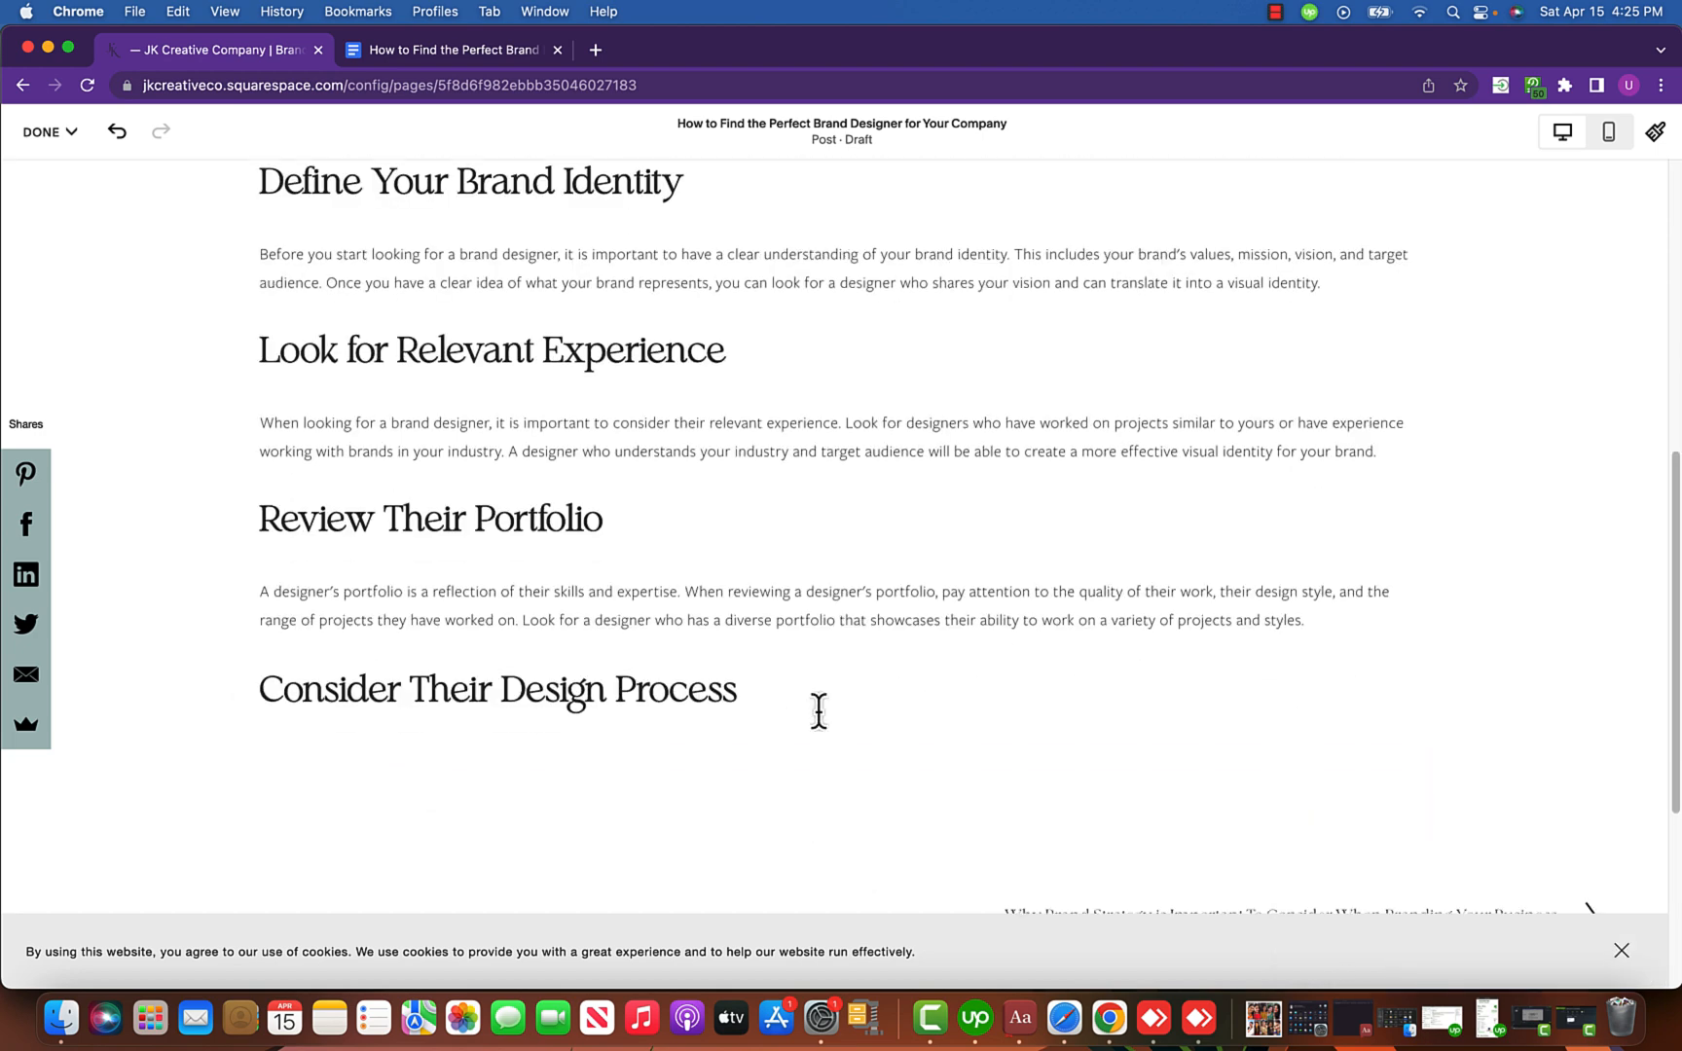
left_click(834, 732)
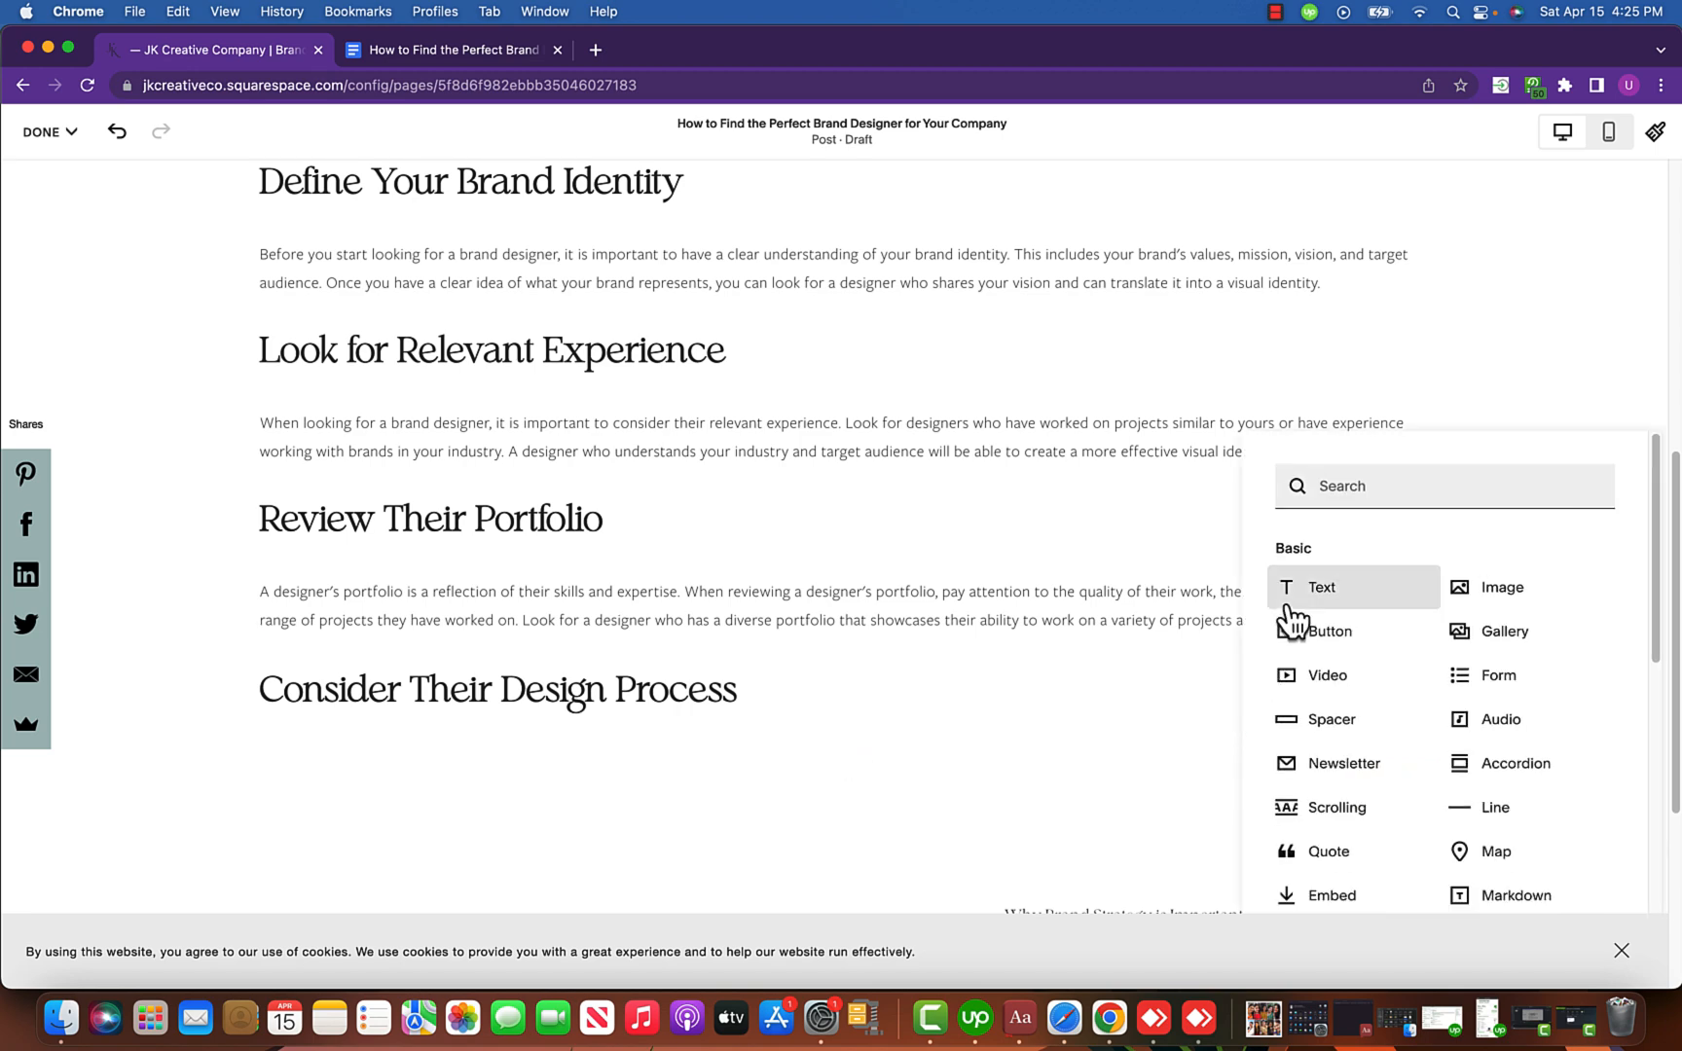
left_click(1290, 594)
Copy the "Consider Their Design Process" paragraph from Google Docs into the empty text block below that heading in Squarespace.
left_click(478, 52)
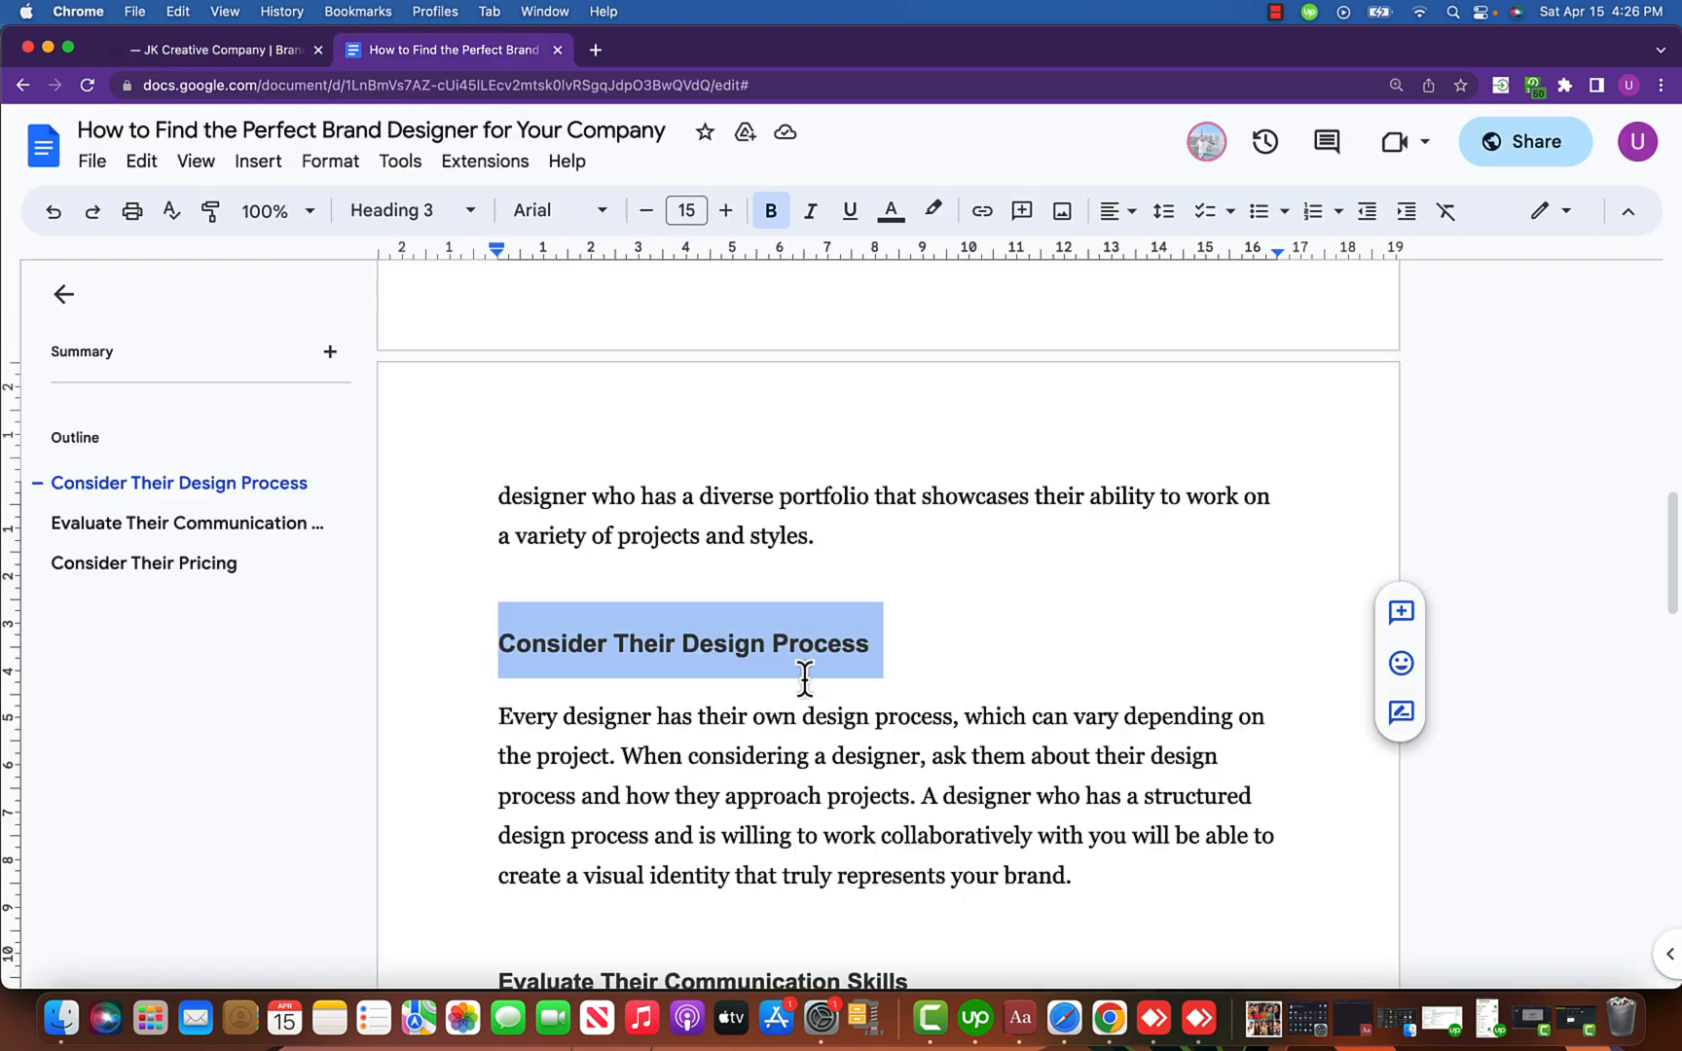
left_click_drag(500, 579, 1122, 720)
key("super+c")
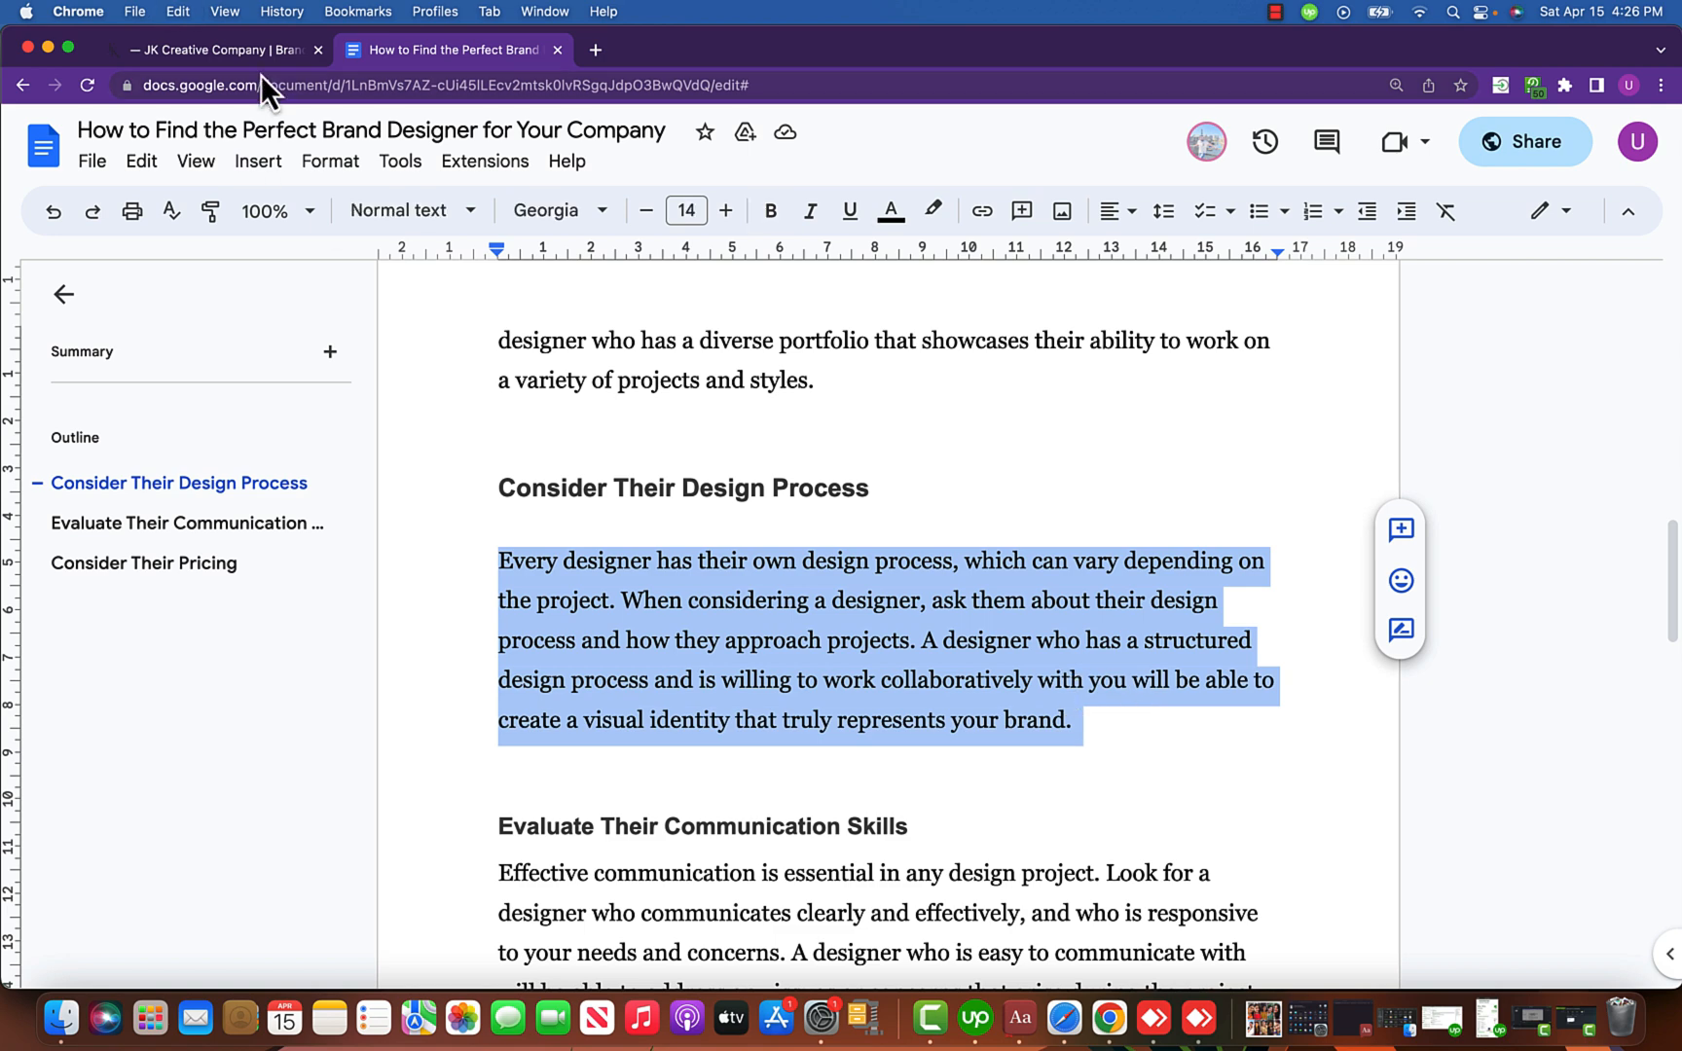
left_click(197, 49)
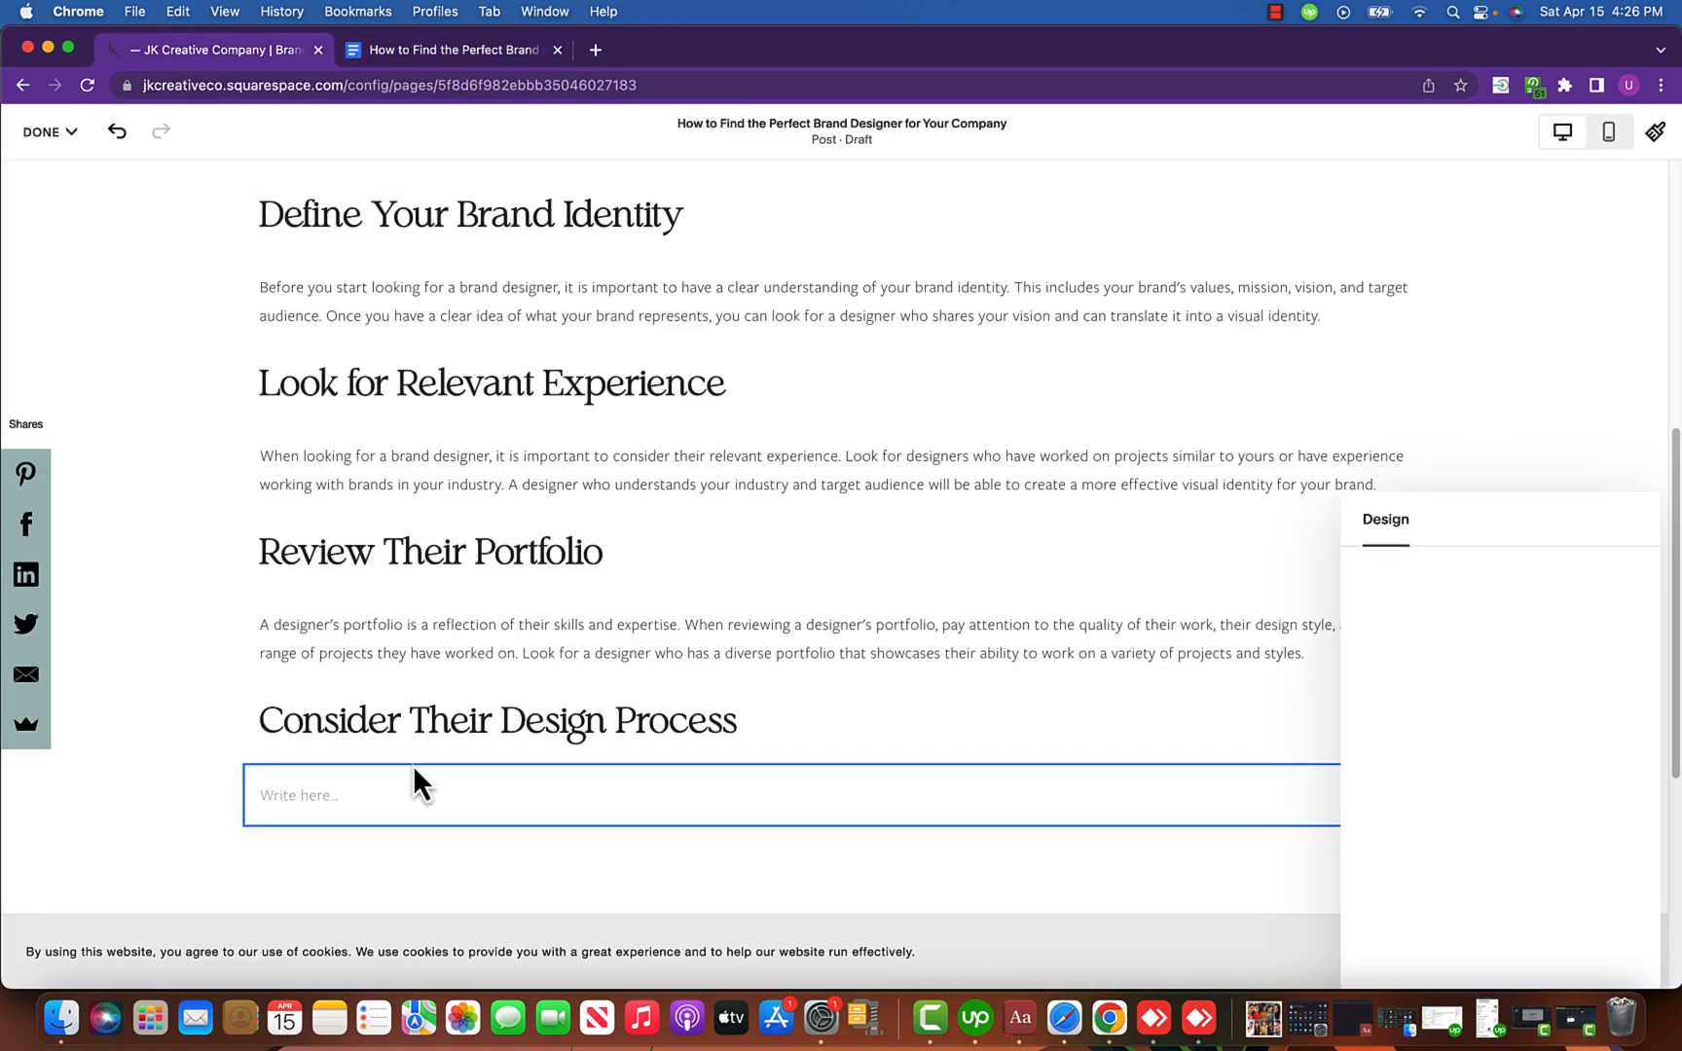
left_click(371, 783)
key("super+v")
Add a new Text block directly below the "Consider Their Design Process" paragraph.
scroll(762, 789, "down", 2)
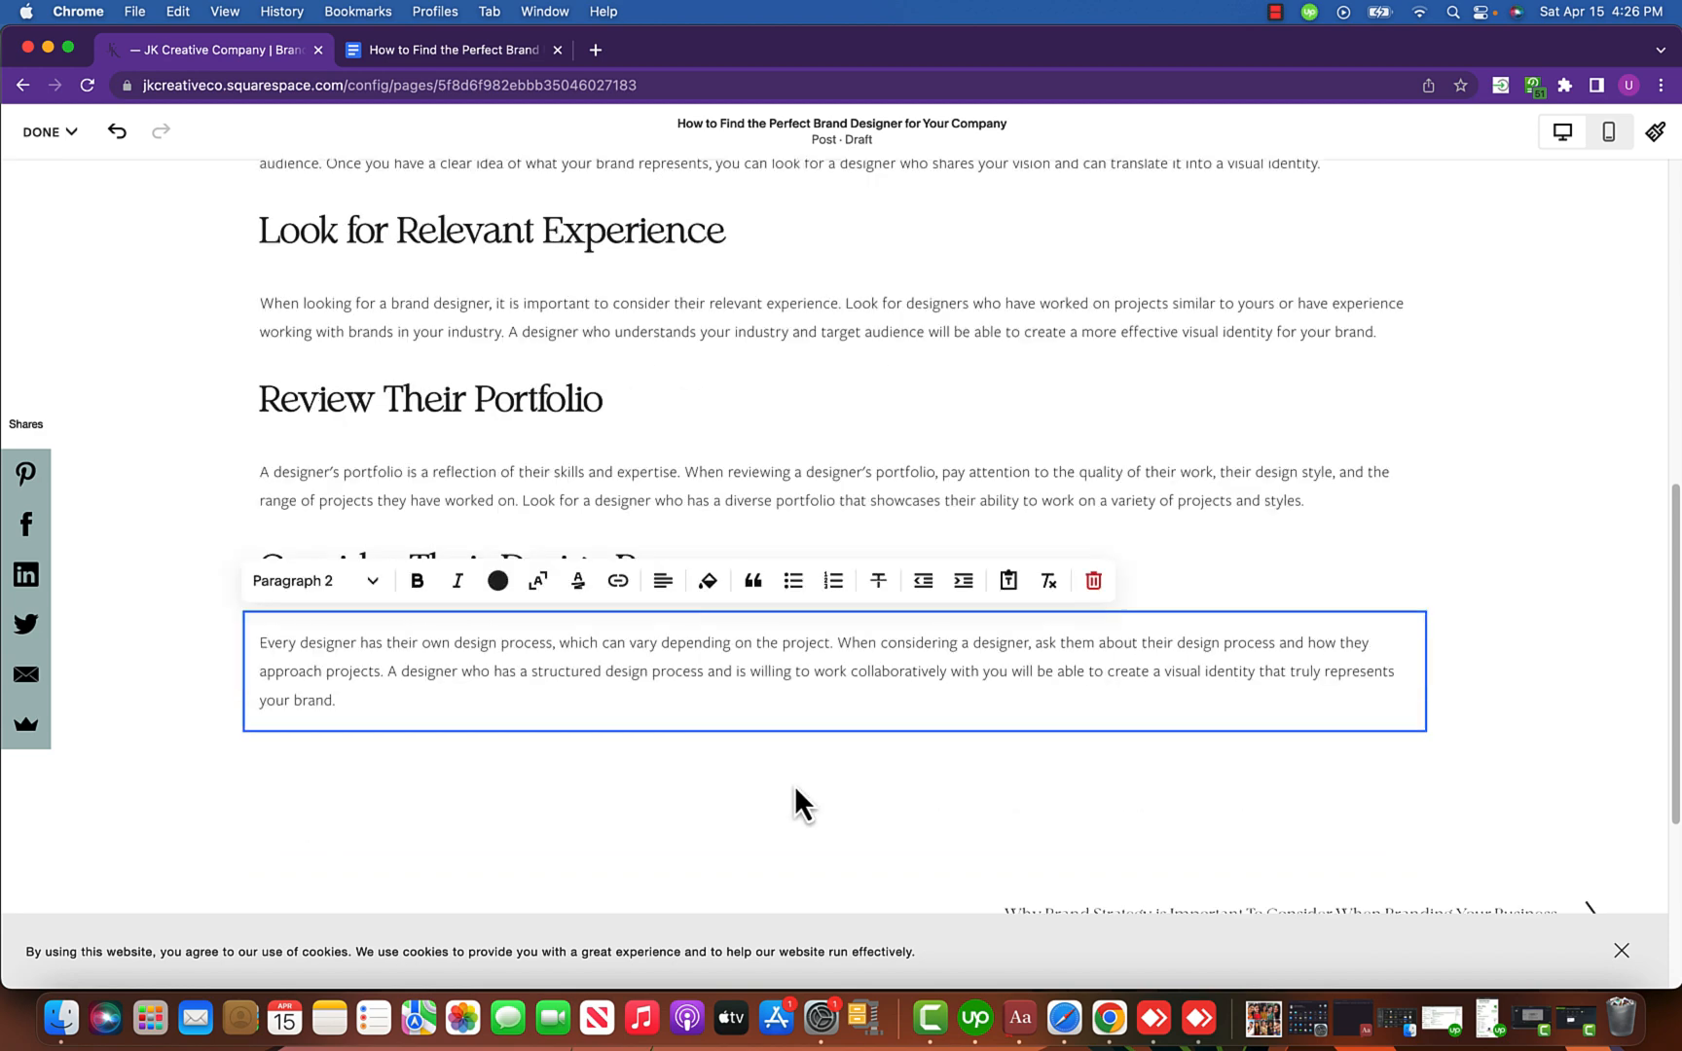
left_click(744, 771)
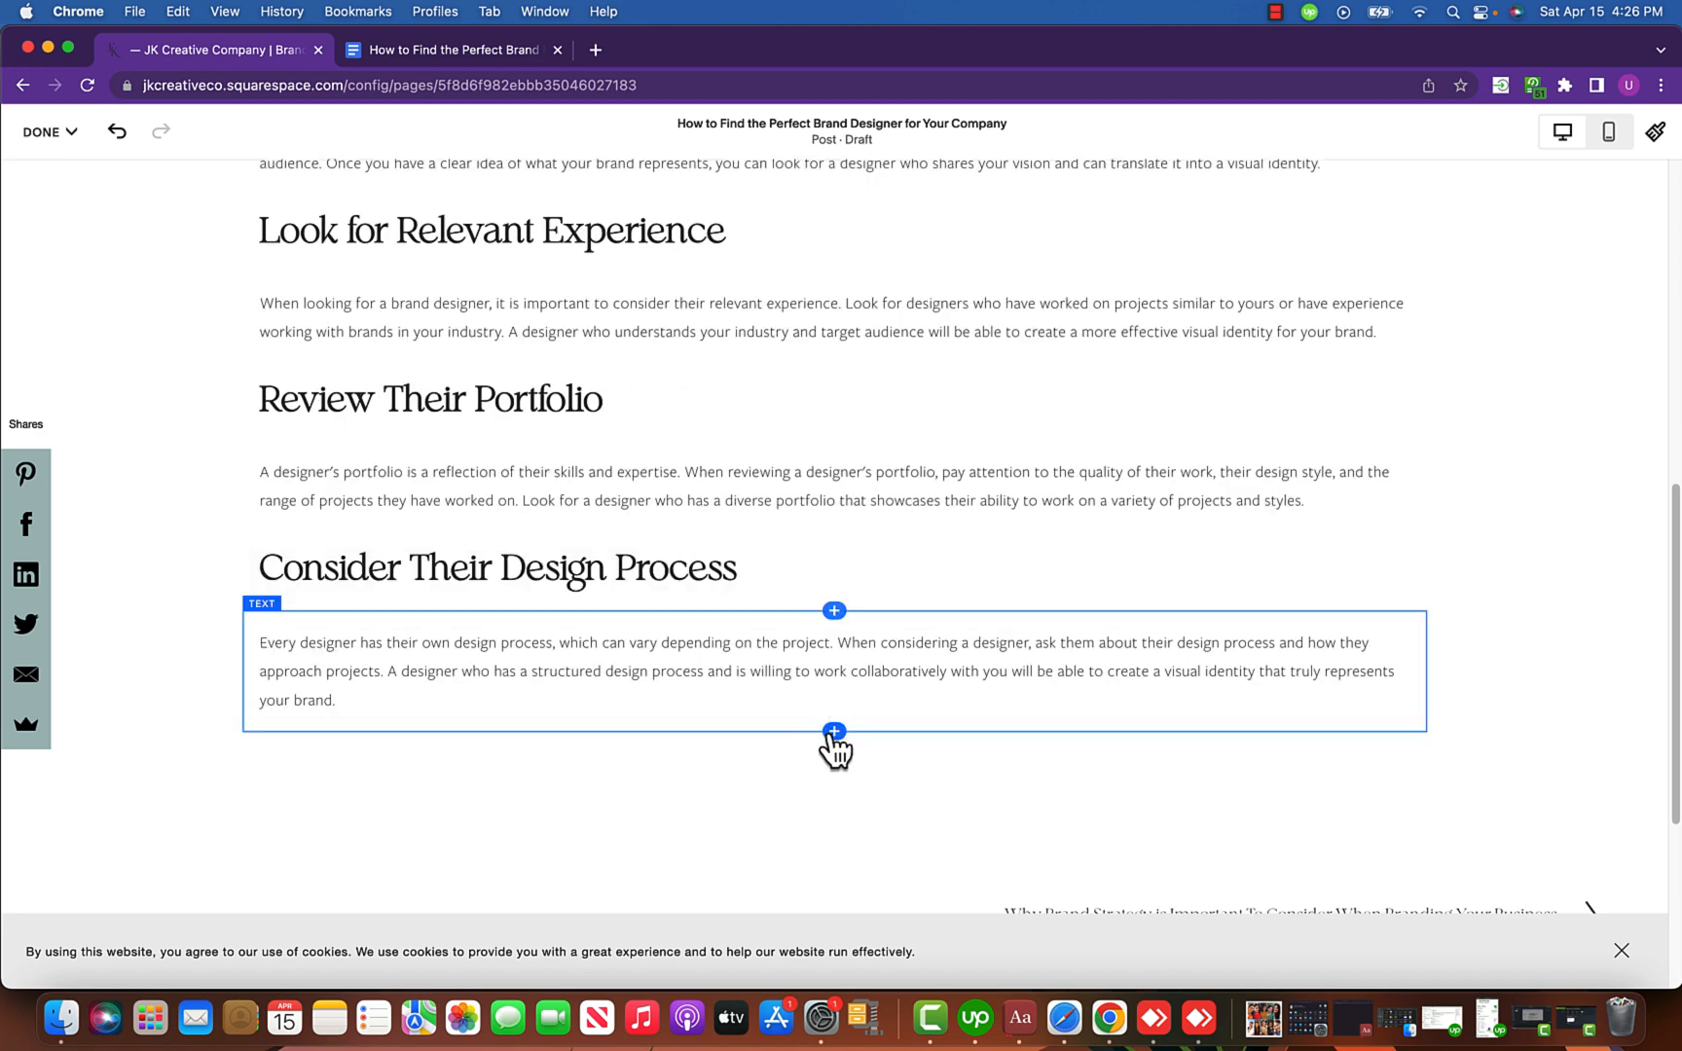
left_click(834, 732)
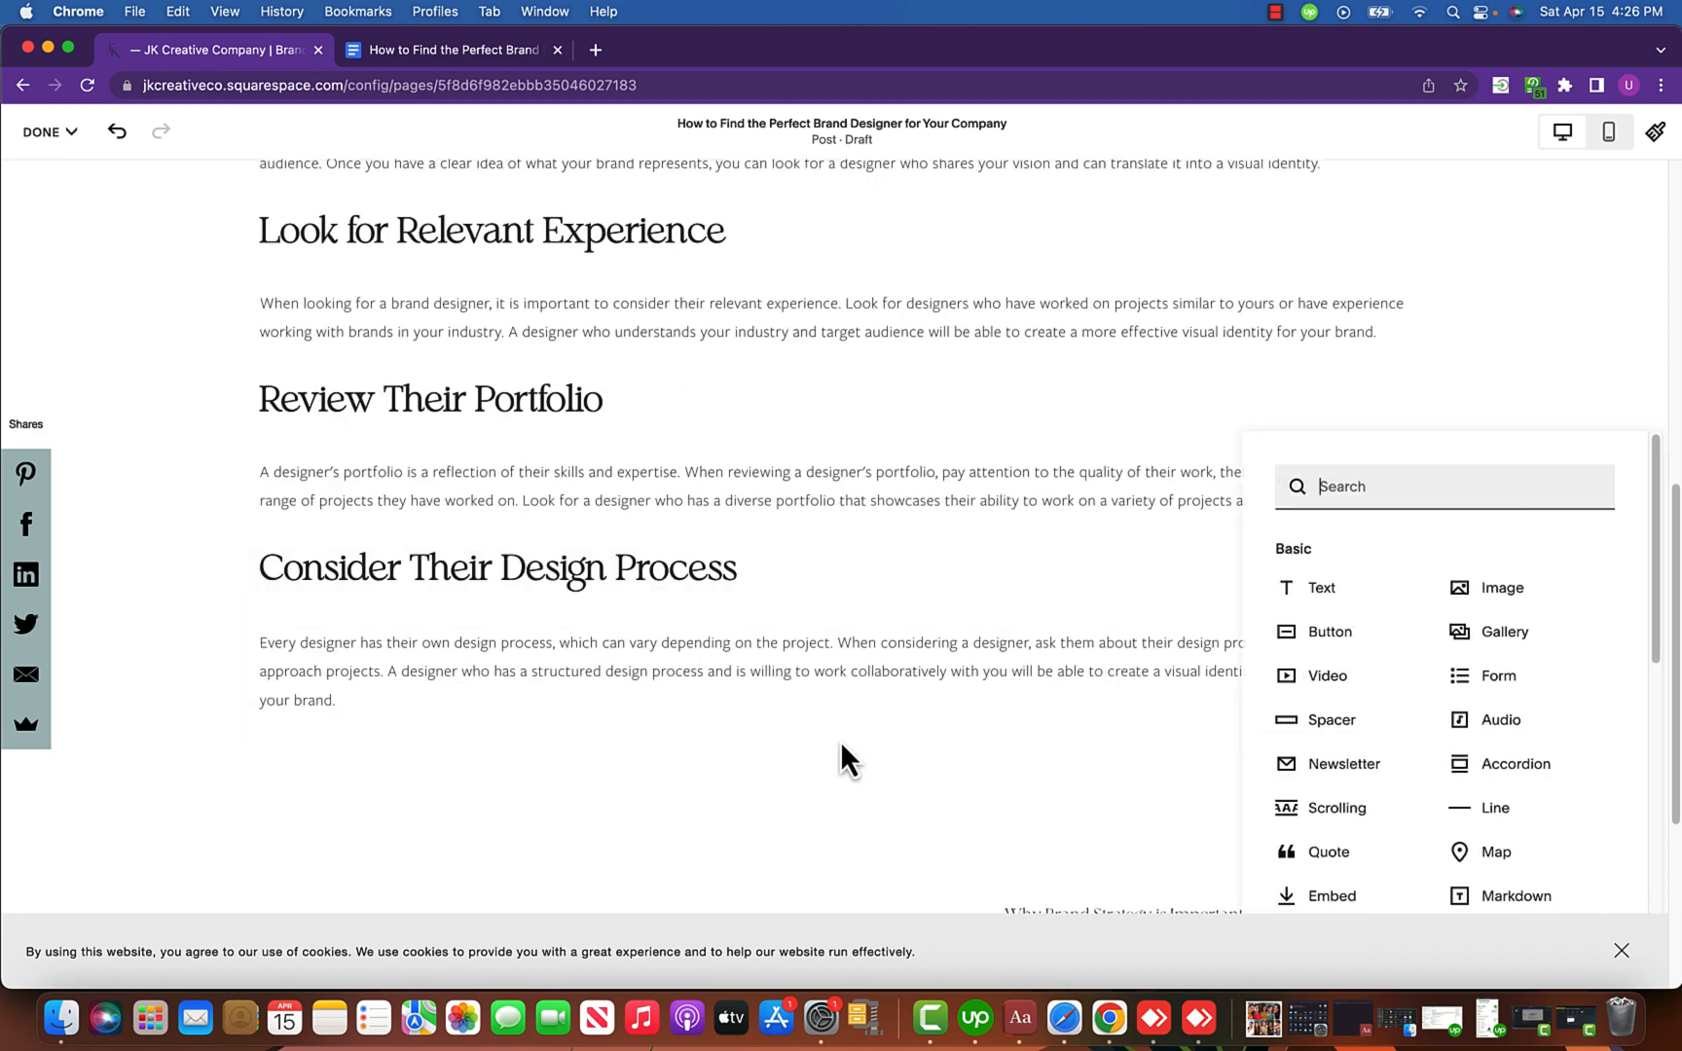
left_click(1296, 602)
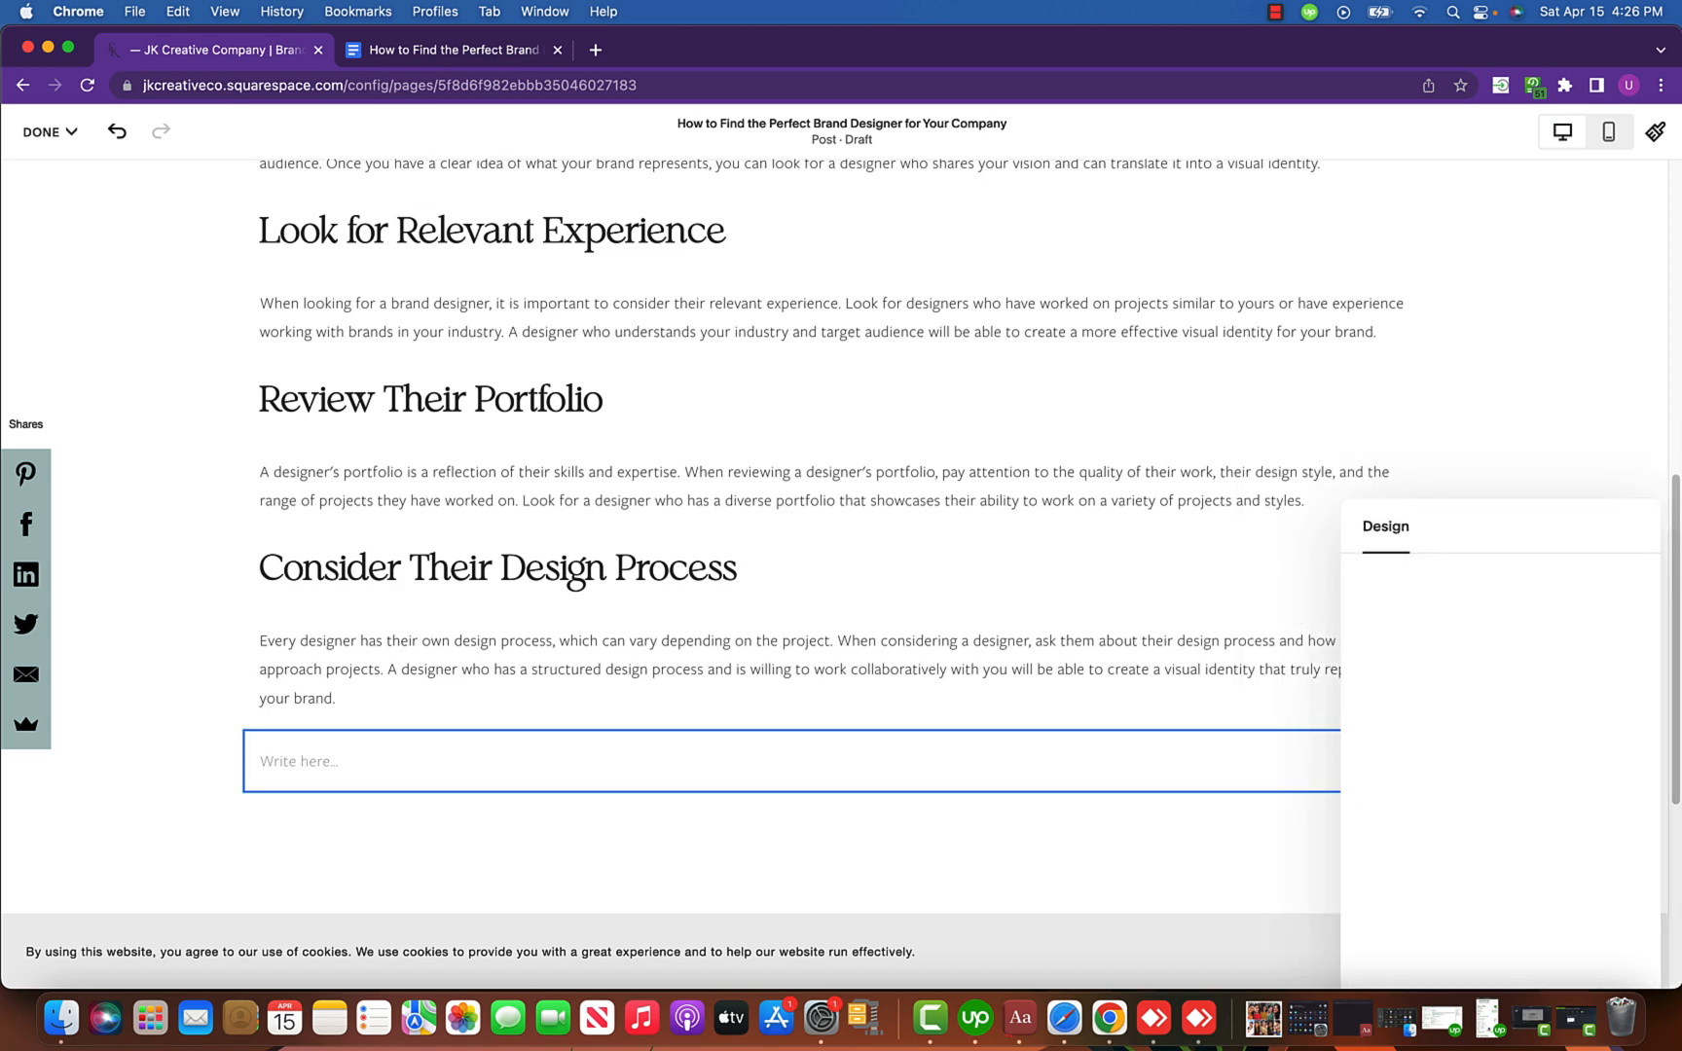
Copy the heading "Evaluate Their Communication Skills" from Google Docs into the empty Squarespace text block as Heading 3.
left_click(458, 51)
scroll(877, 527, "down", 5)
left_click_drag(465, 563, 937, 562)
key("super+c")
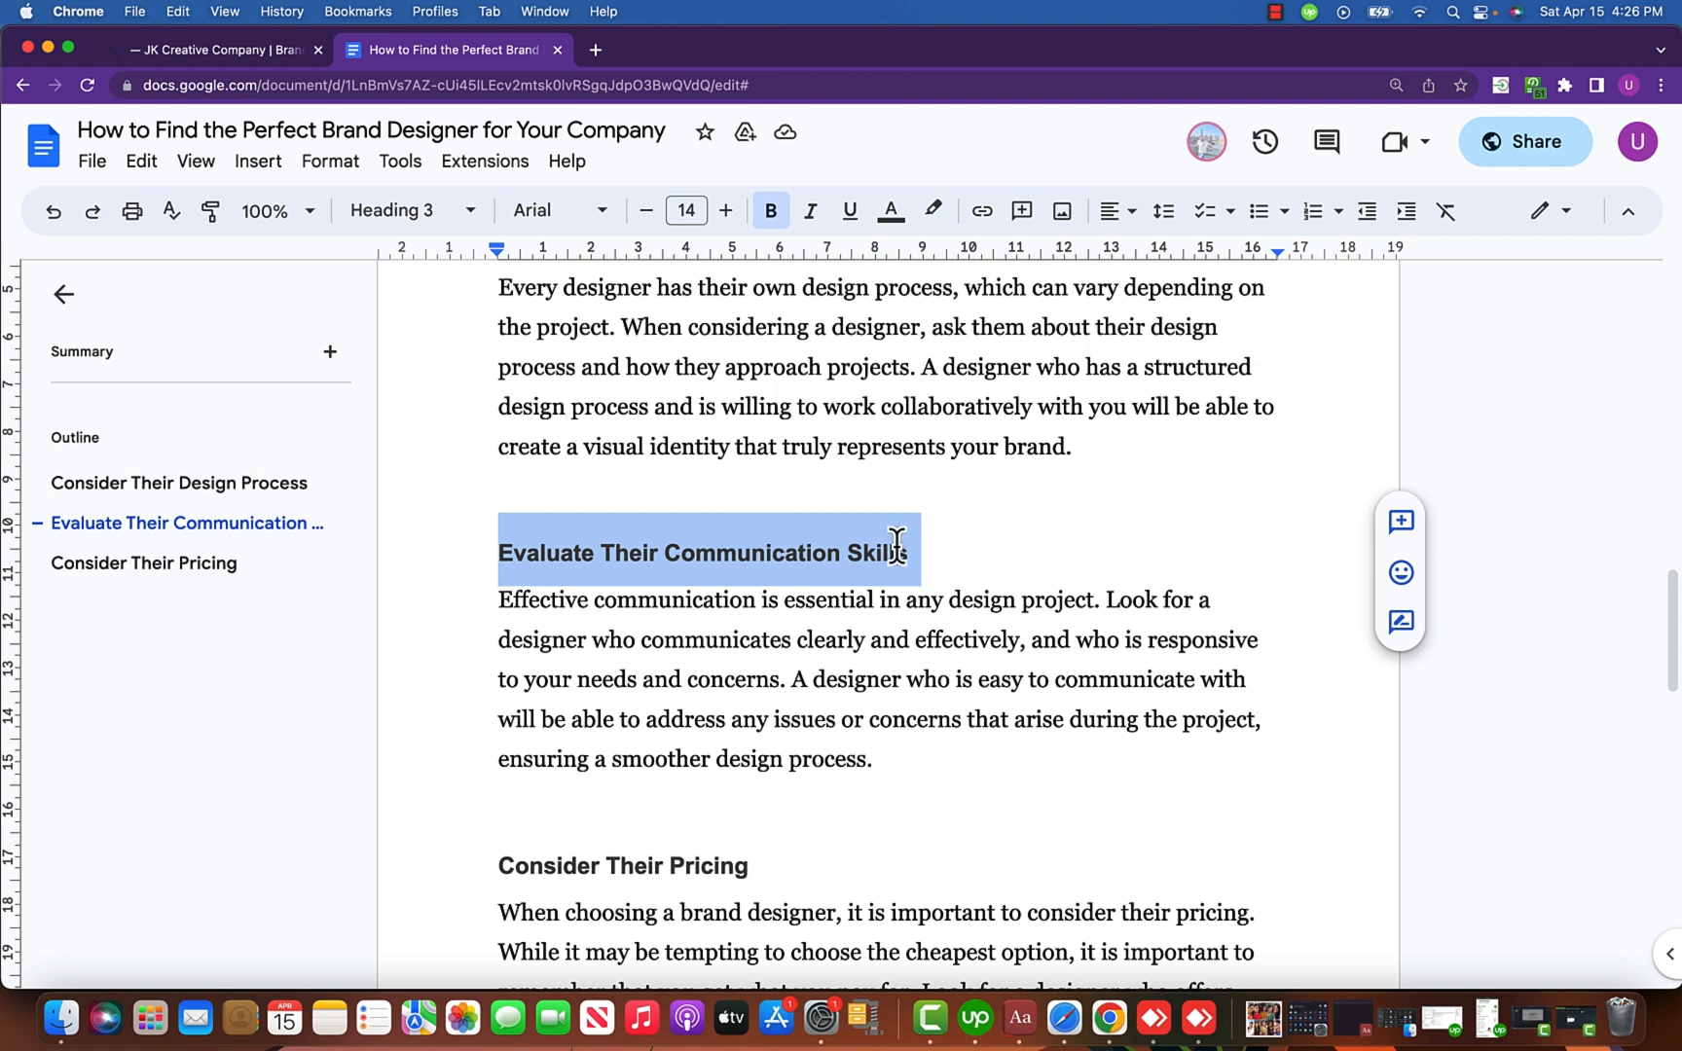
left_click(227, 51)
left_click(513, 760)
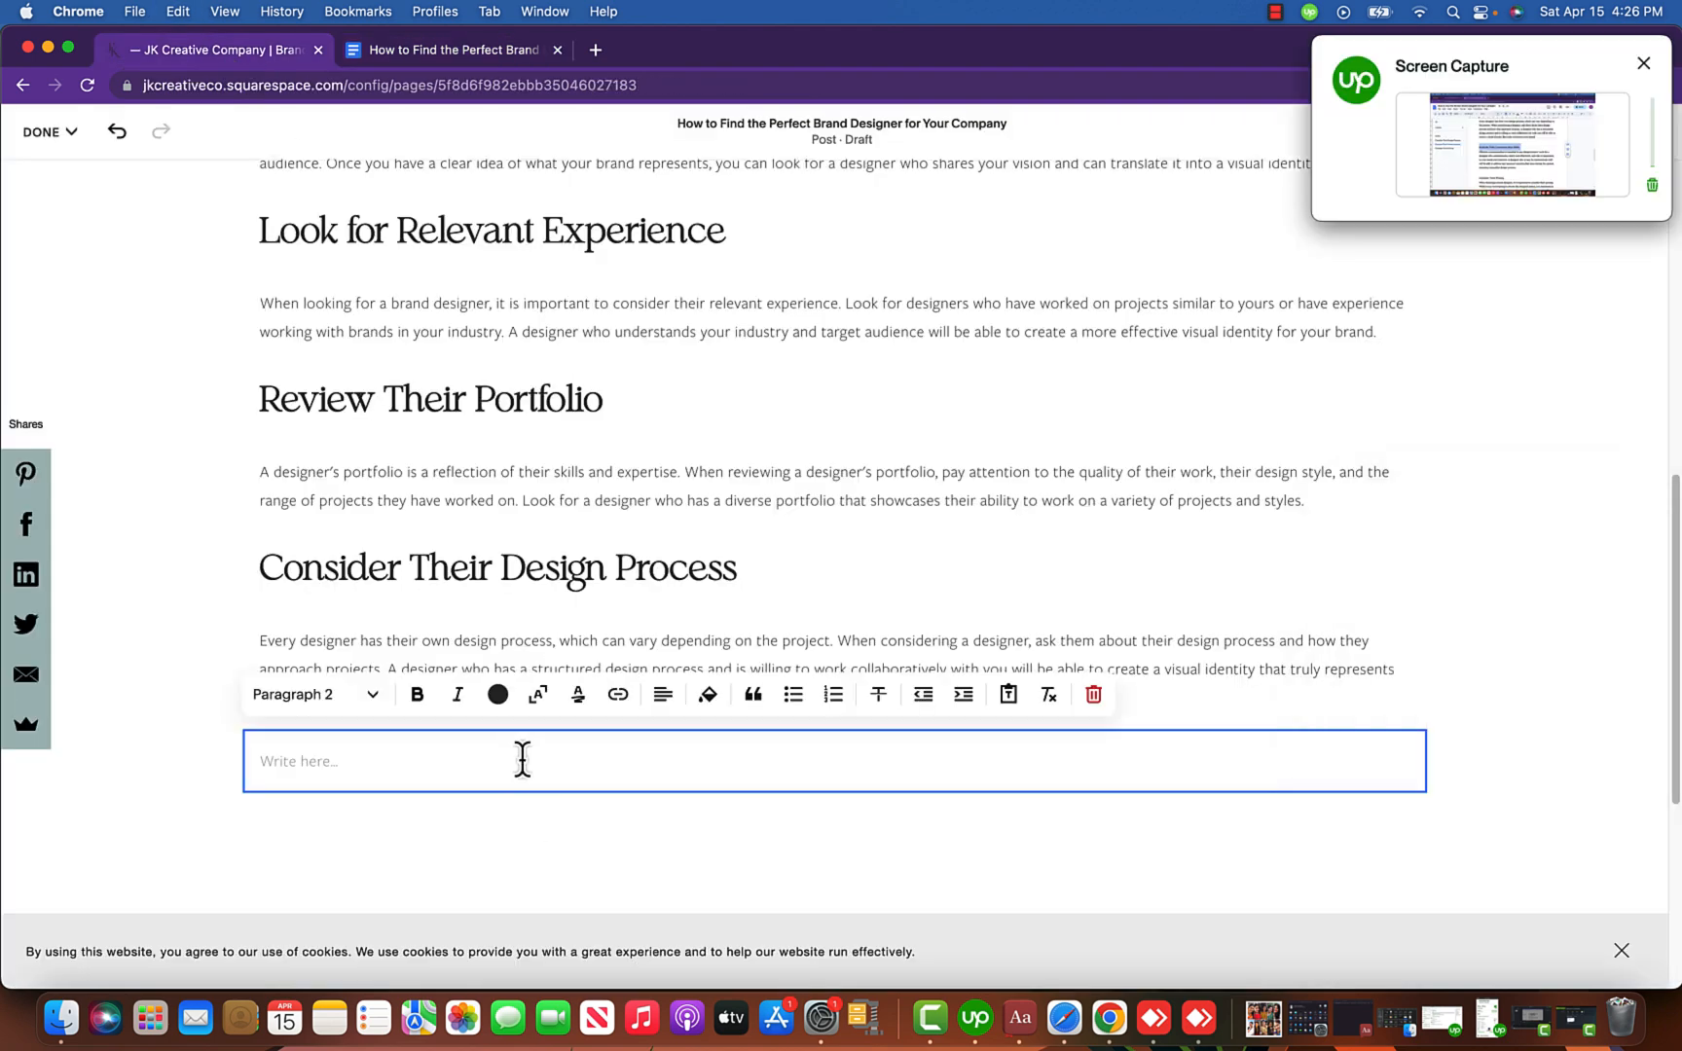
key("super+v")
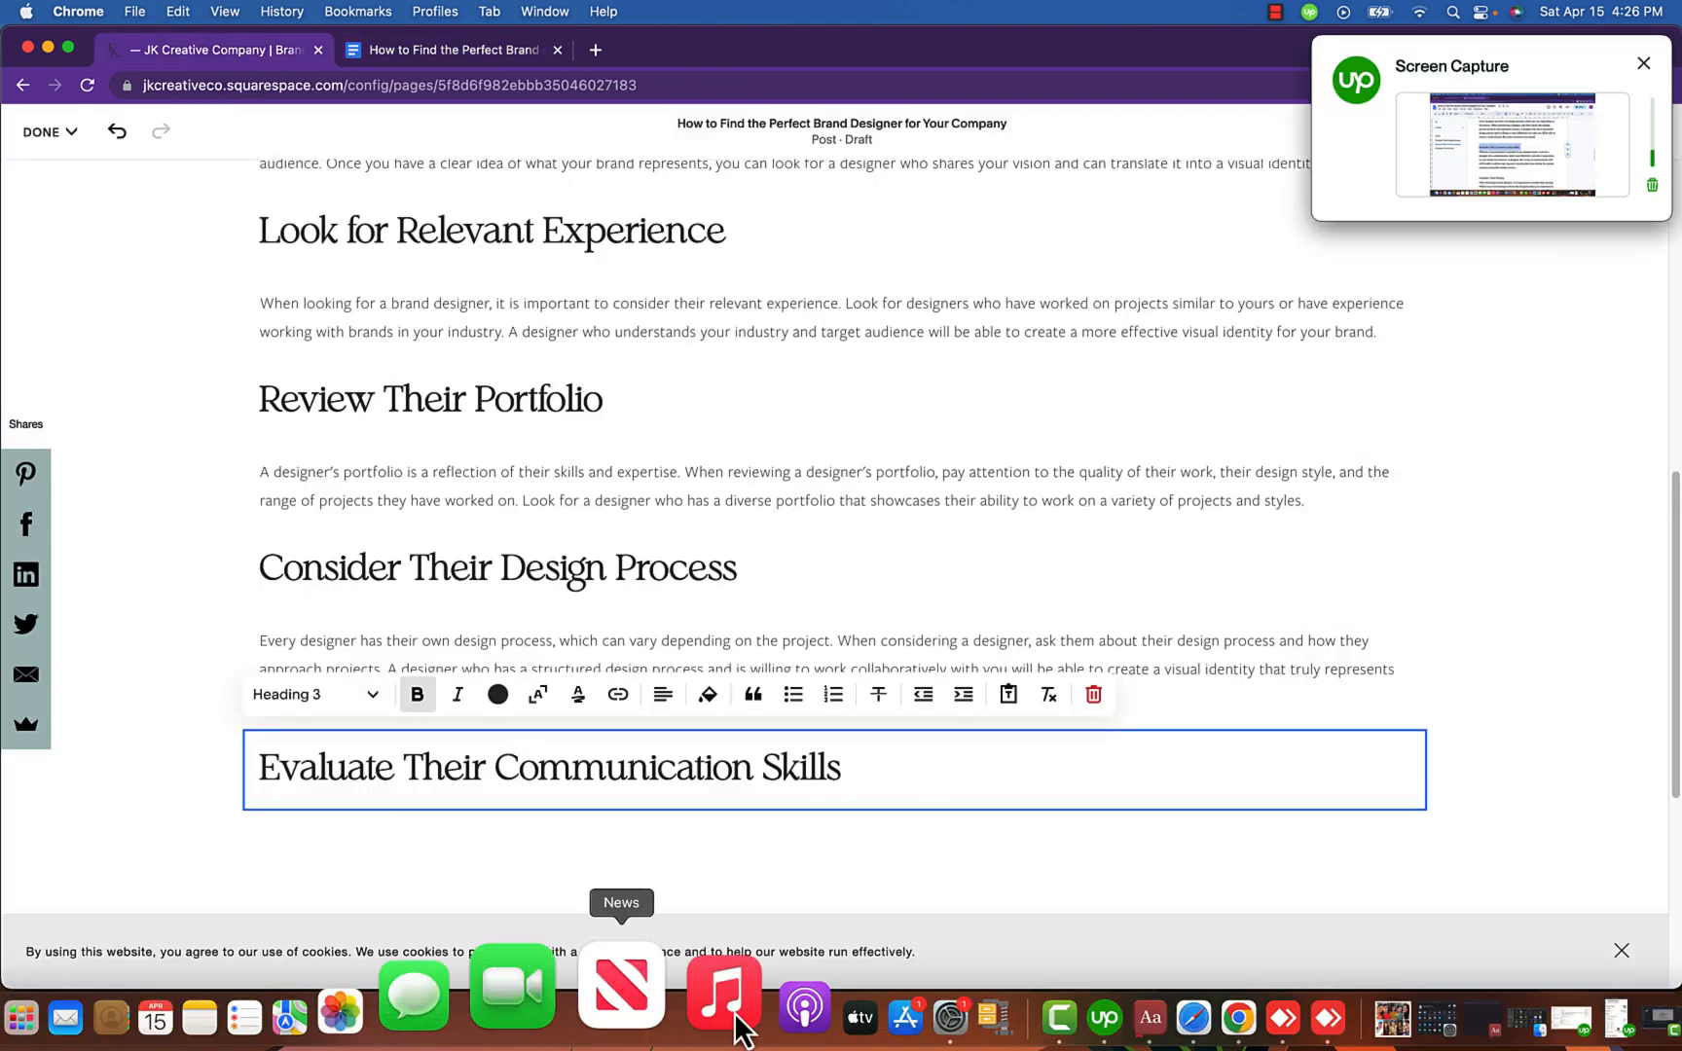
Add a new Text block directly below the "Evaluate Their Communication Skills" heading.
left_click(995, 866)
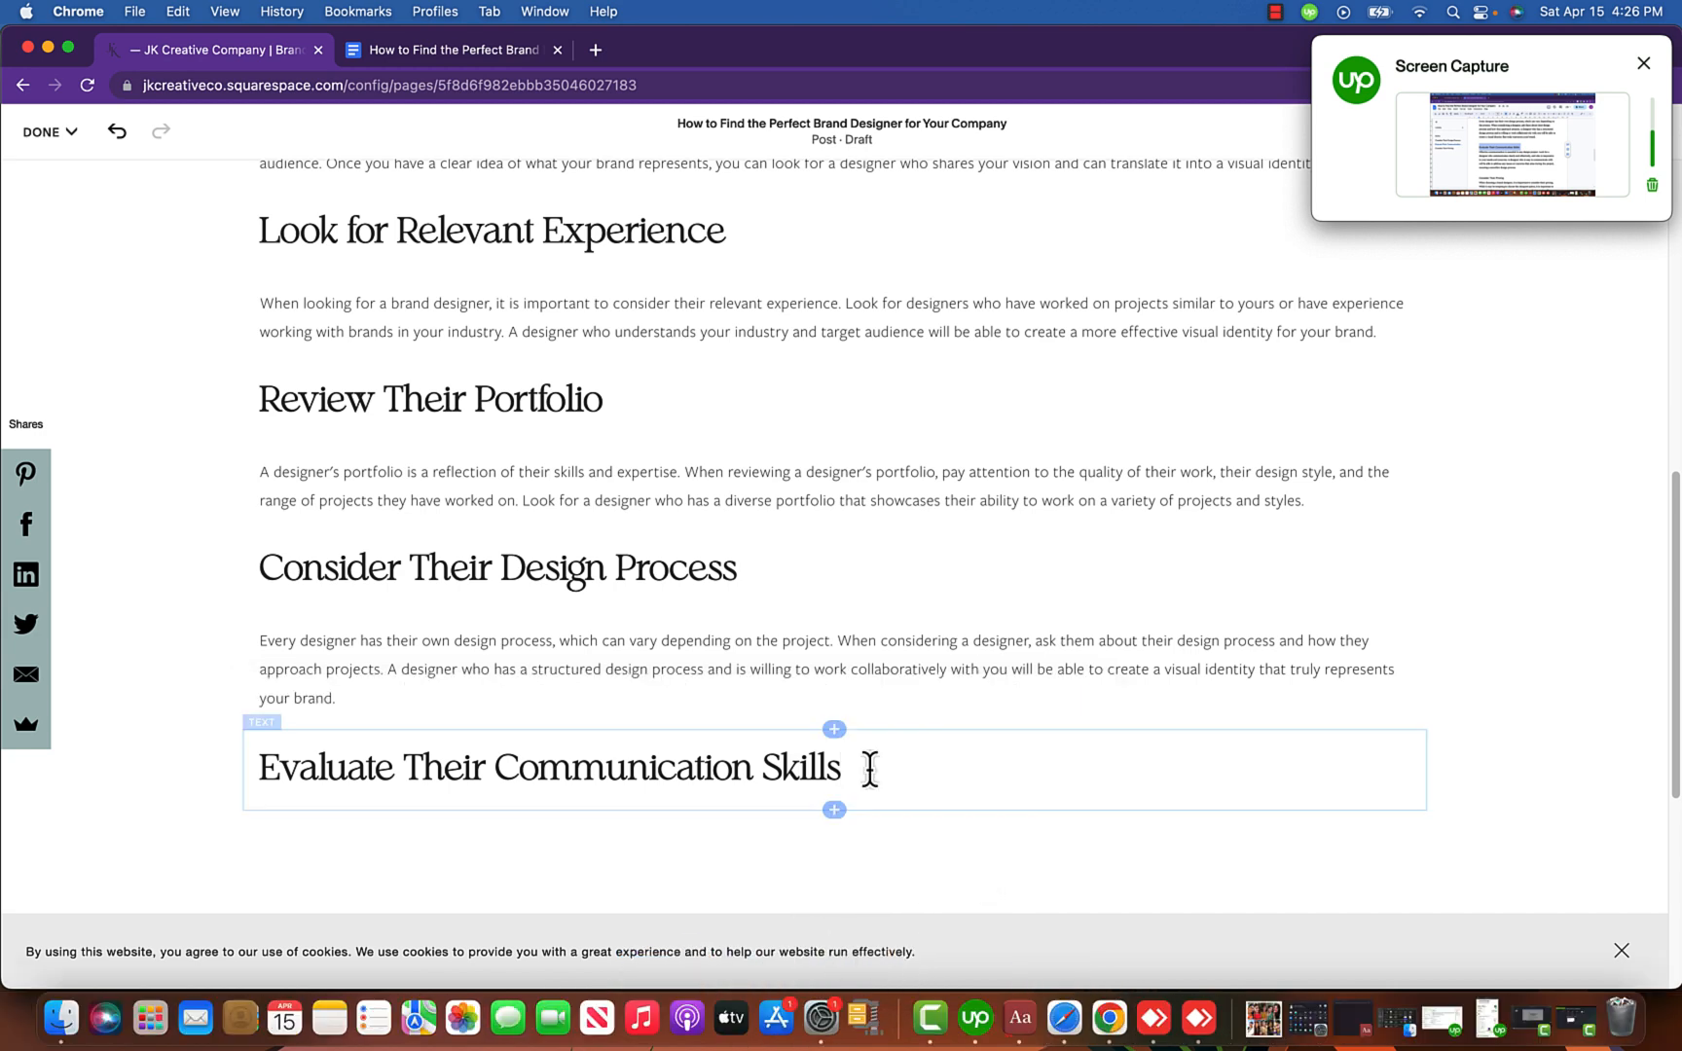
left_click(834, 811)
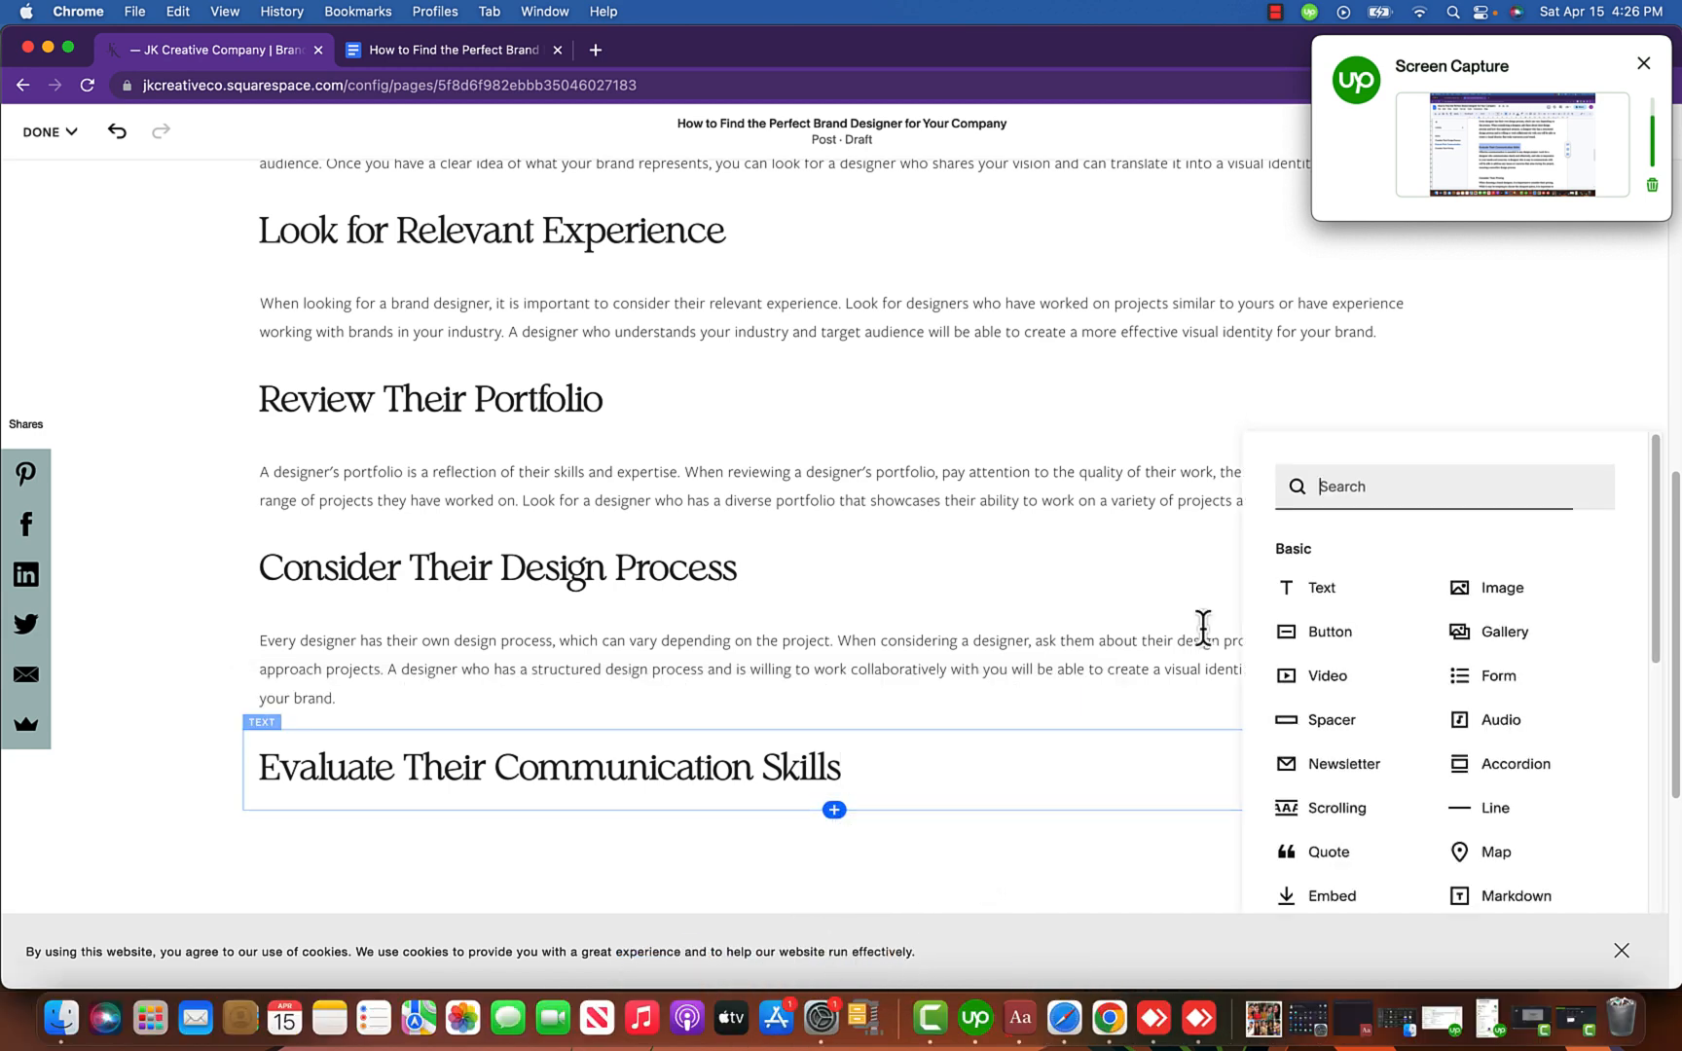
left_click(1291, 588)
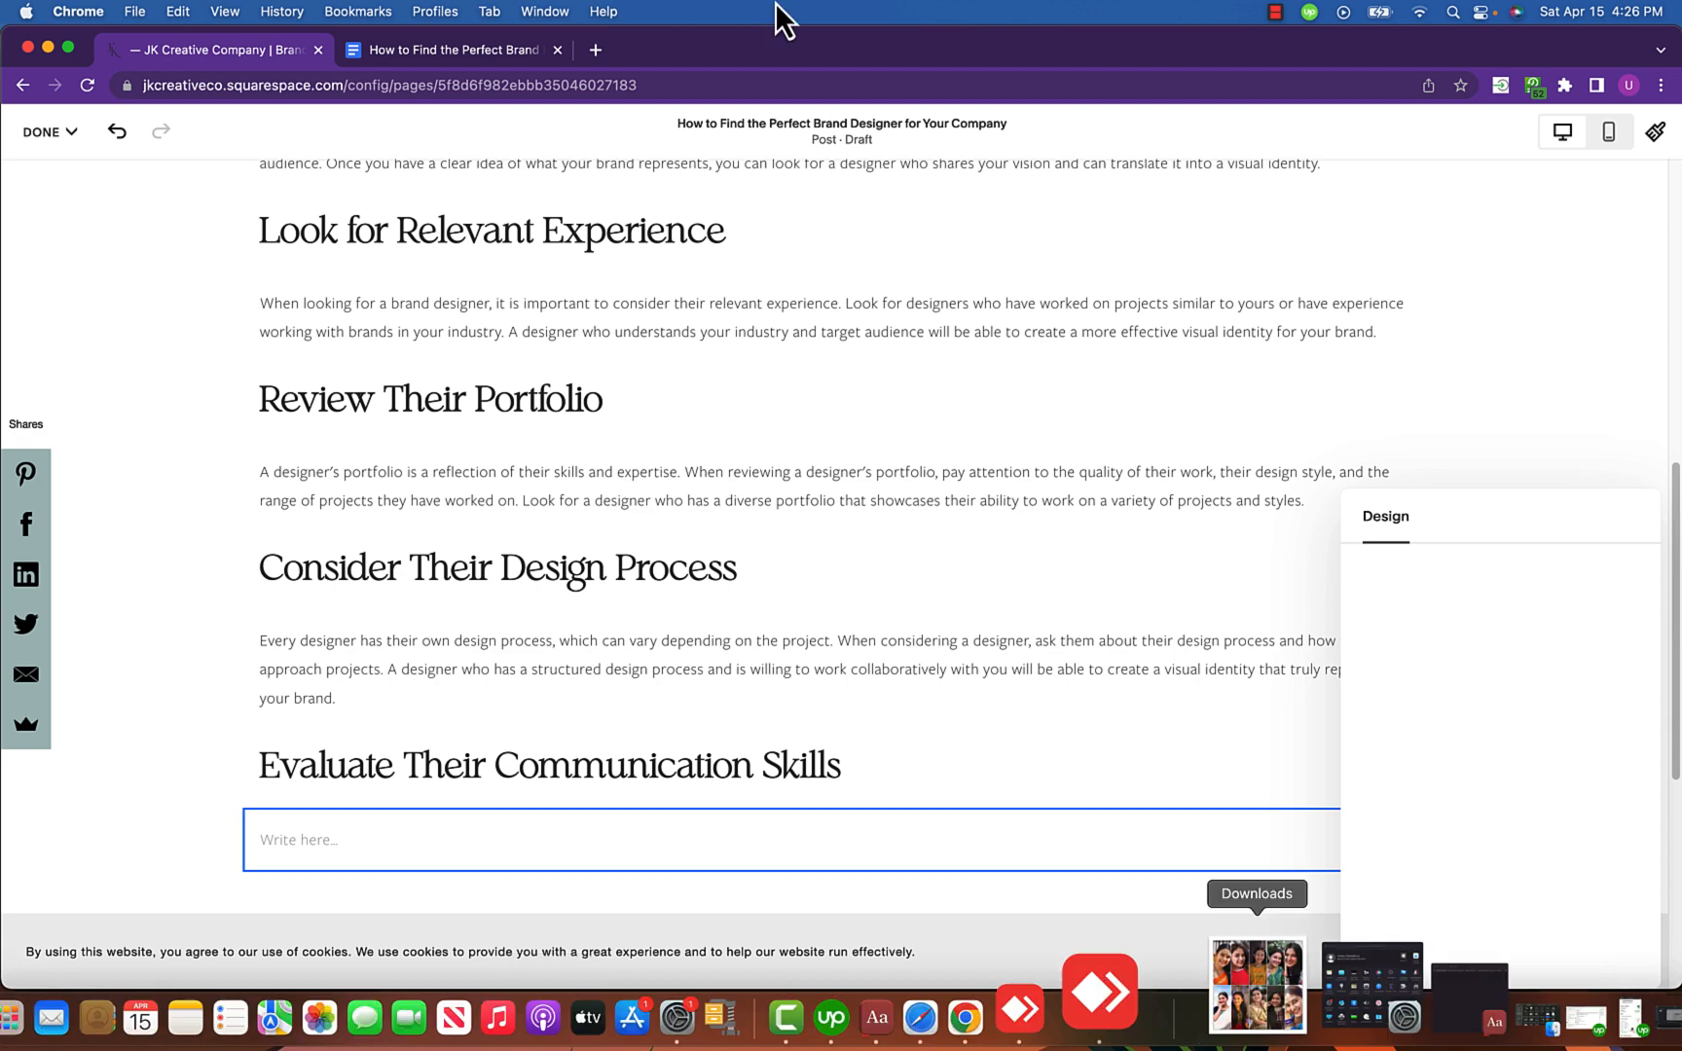
Copy the "Evaluate Their Communication Skills" paragraph from Google Docs into the empty text block below that heading in Squarespace.
left_click(425, 49)
left_click_drag(514, 453, 952, 610)
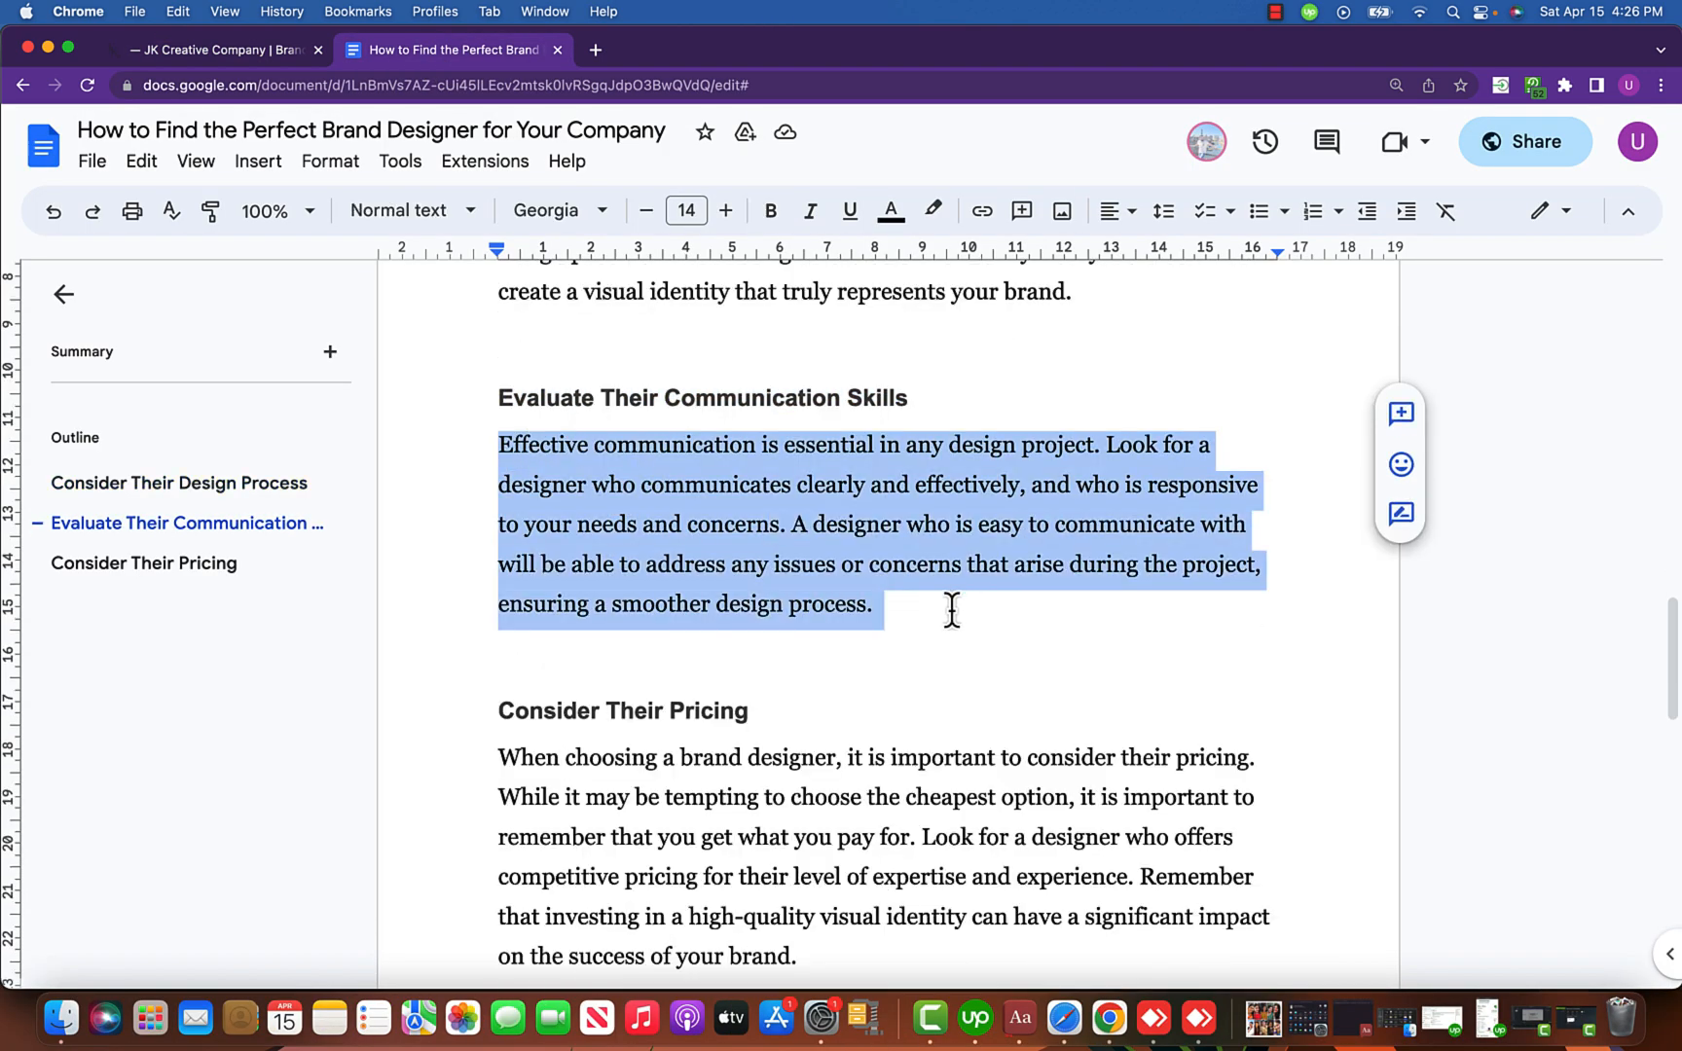
left_click(210, 49)
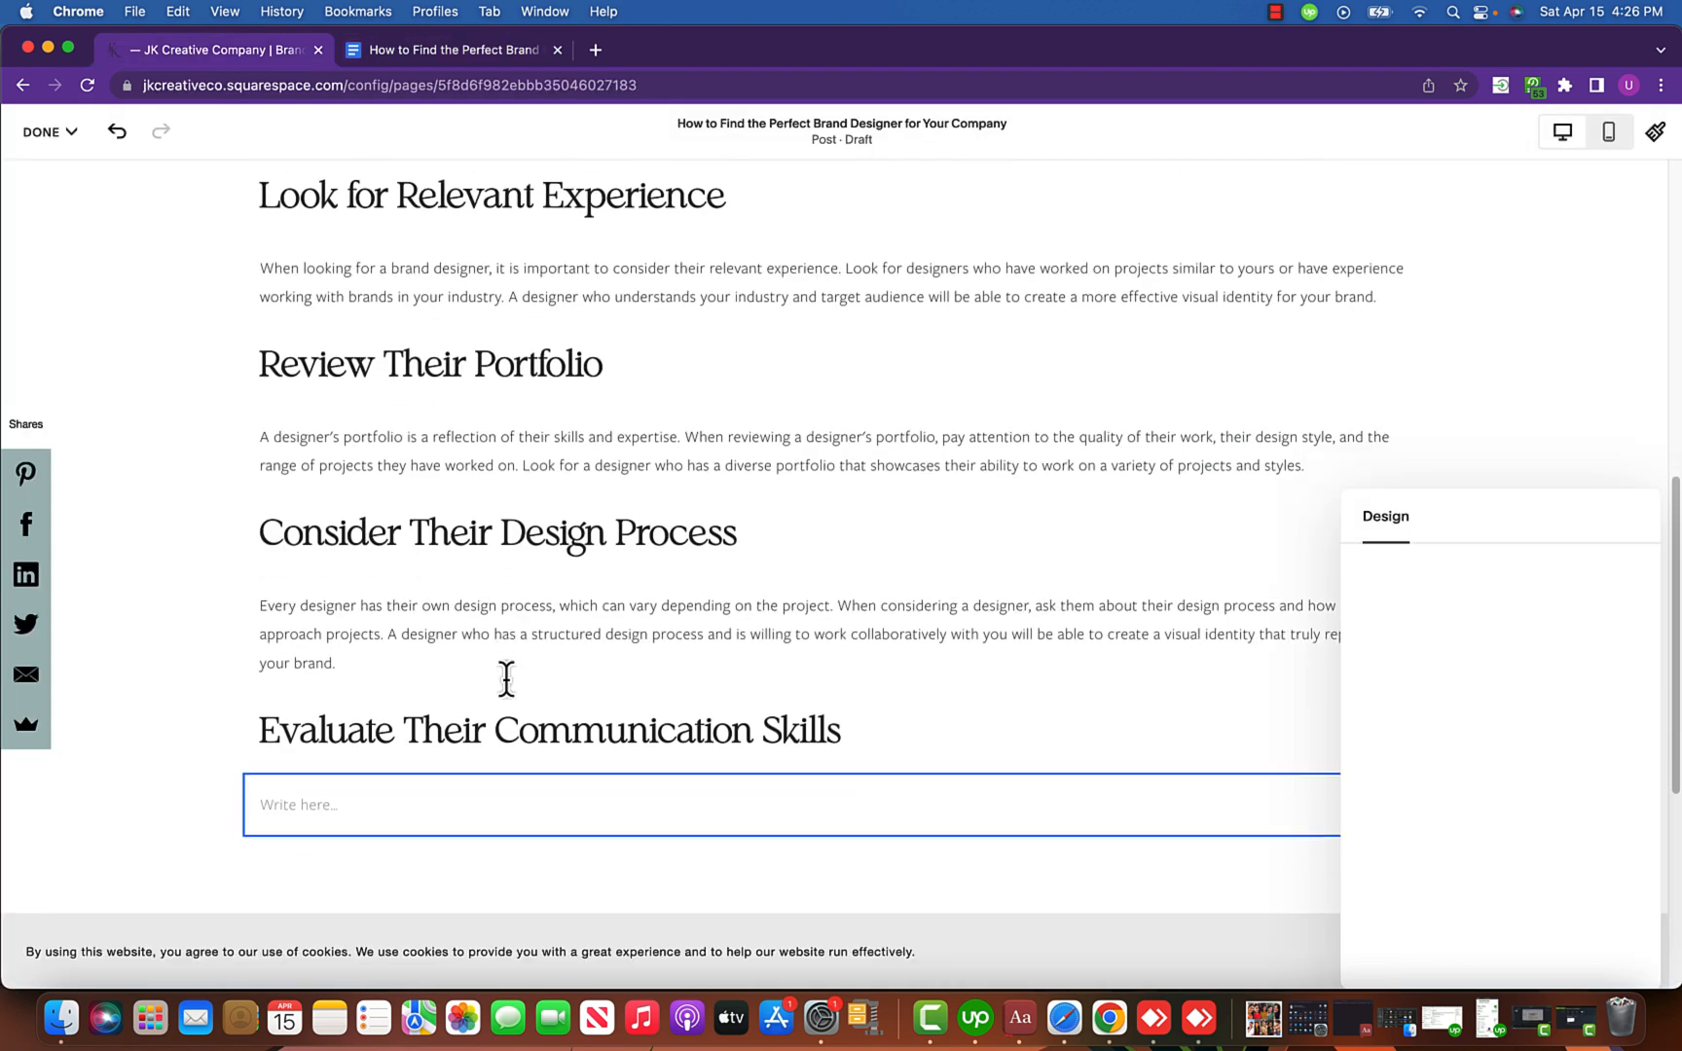
left_click(383, 793)
key("super+v")
Add a new Text block directly below the "Evaluate Their Communication Skills" paragraph.
scroll(694, 796, "down", 2)
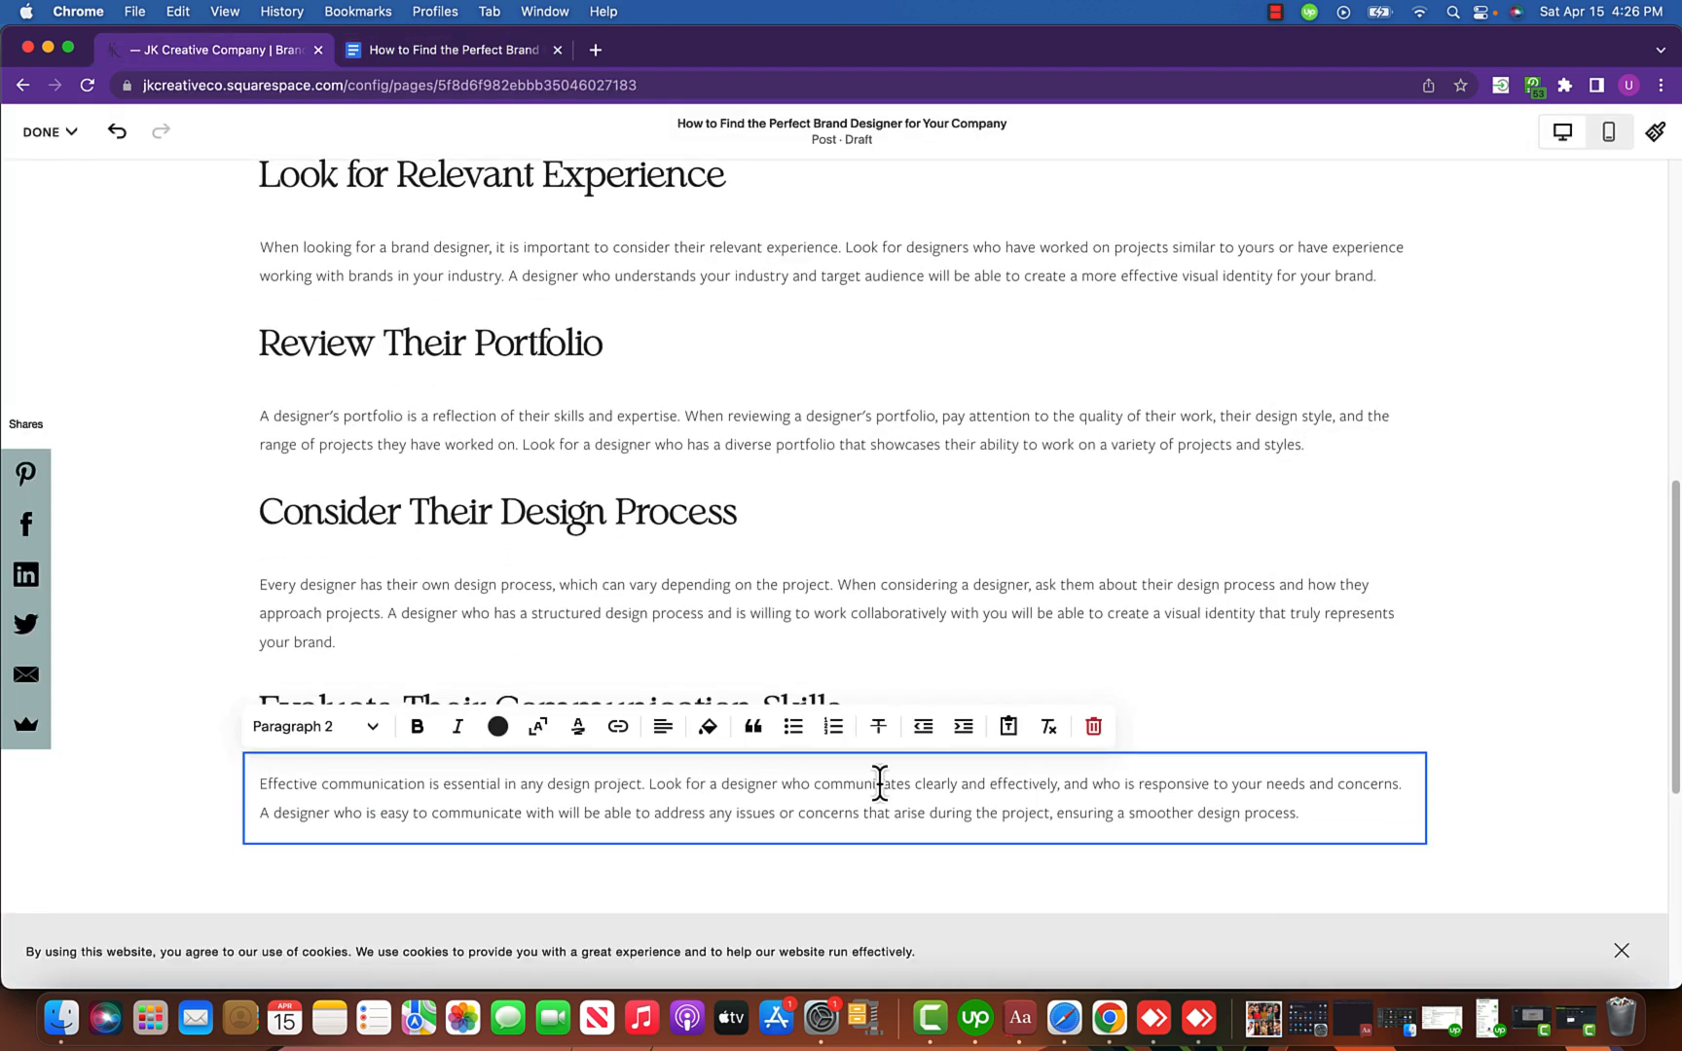
left_click(777, 852)
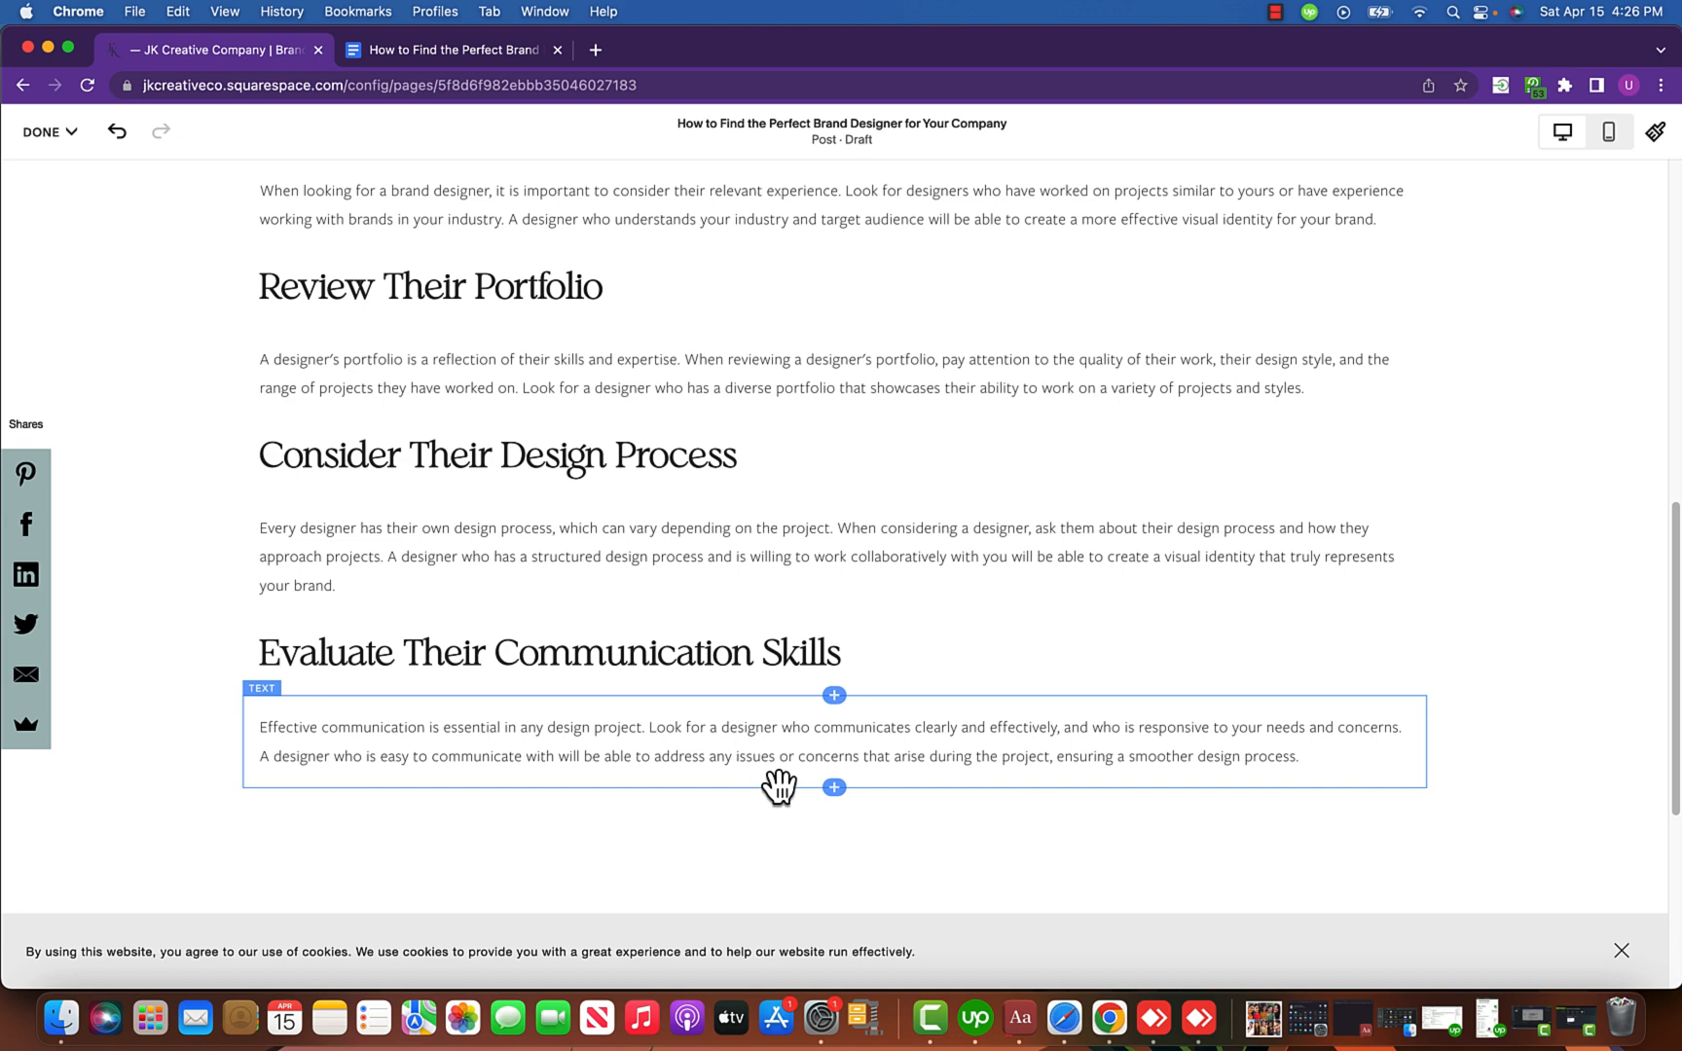
left_click(833, 787)
left_click(1309, 589)
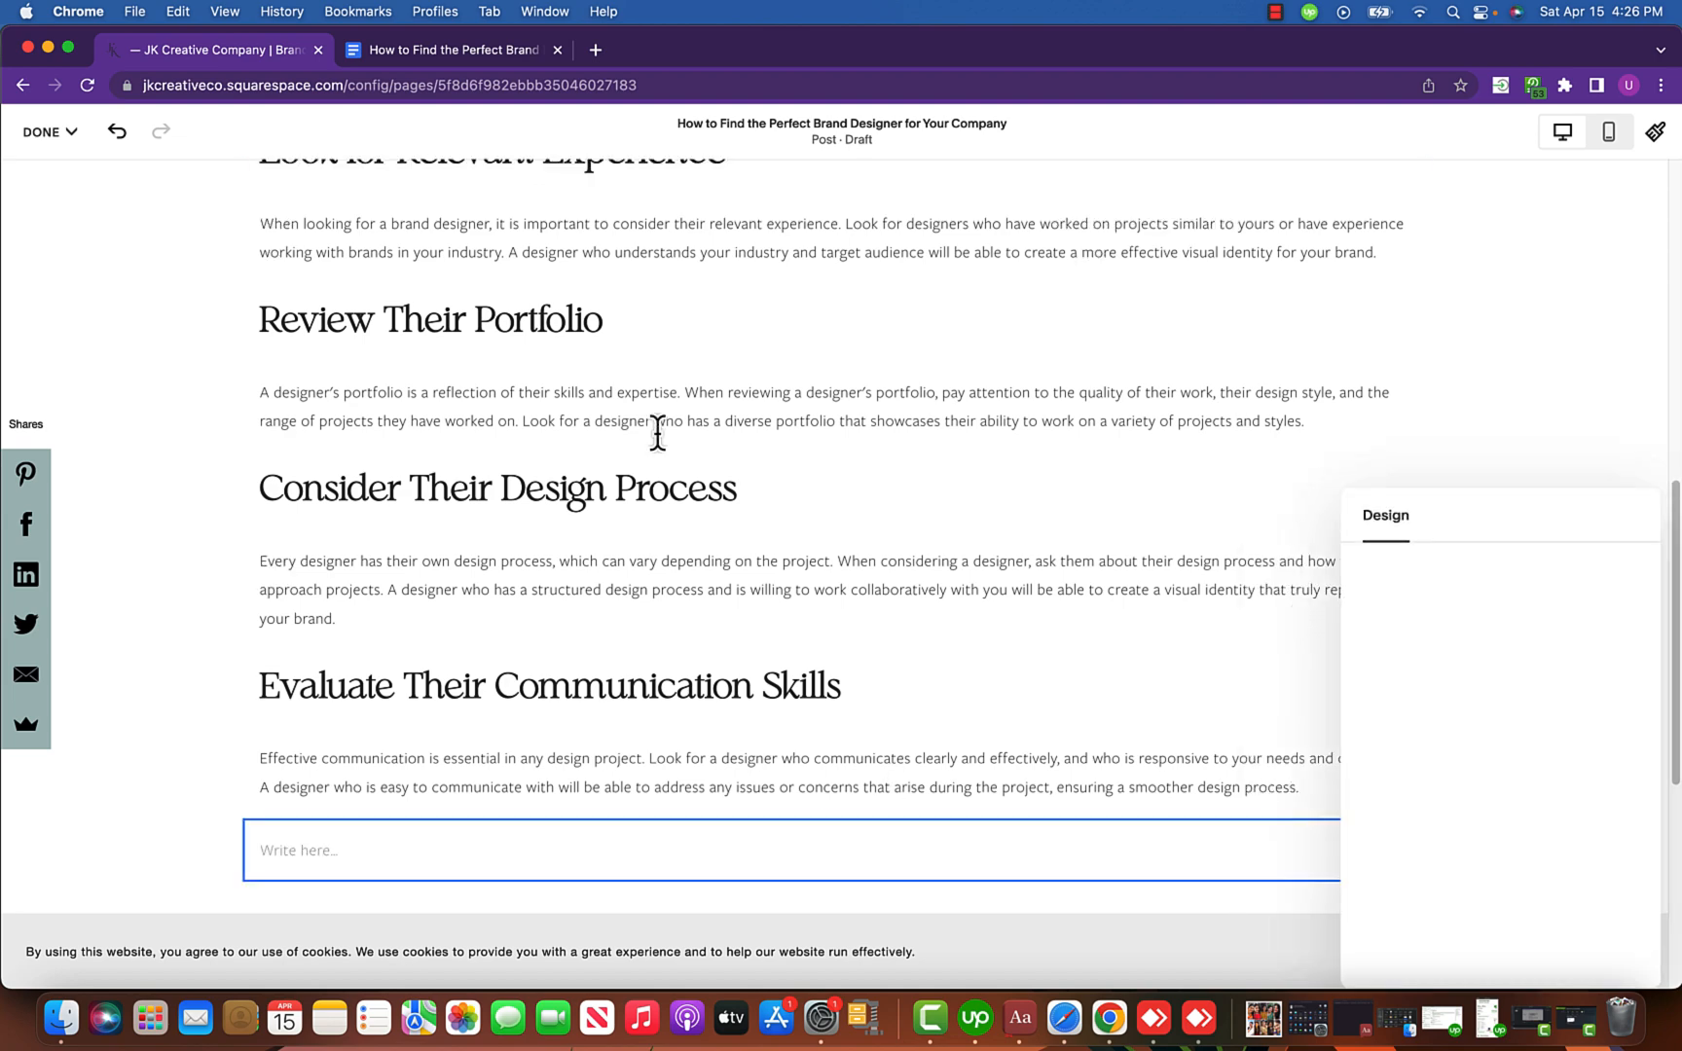
Copy the heading "Consider Their Pricing" from Google Docs into the empty Squarespace text block as Heading 3.
left_click(413, 46)
scroll(647, 559, "down", 2)
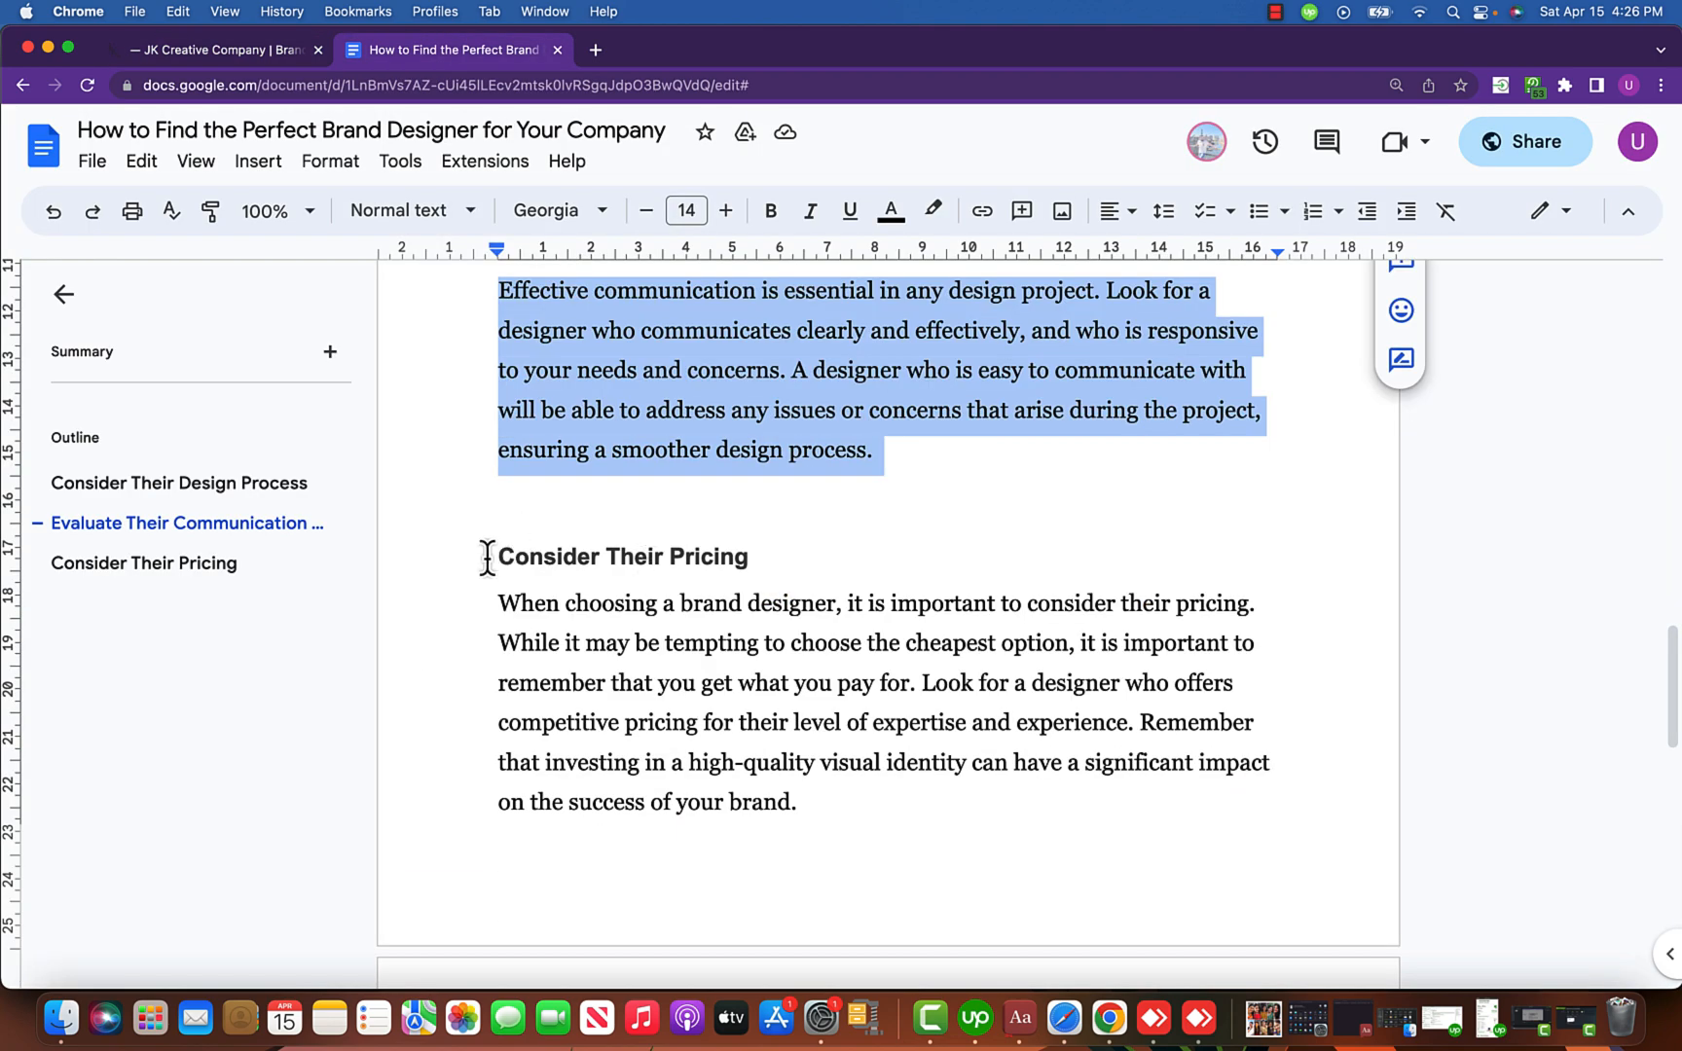
left_click_drag(506, 538, 863, 548)
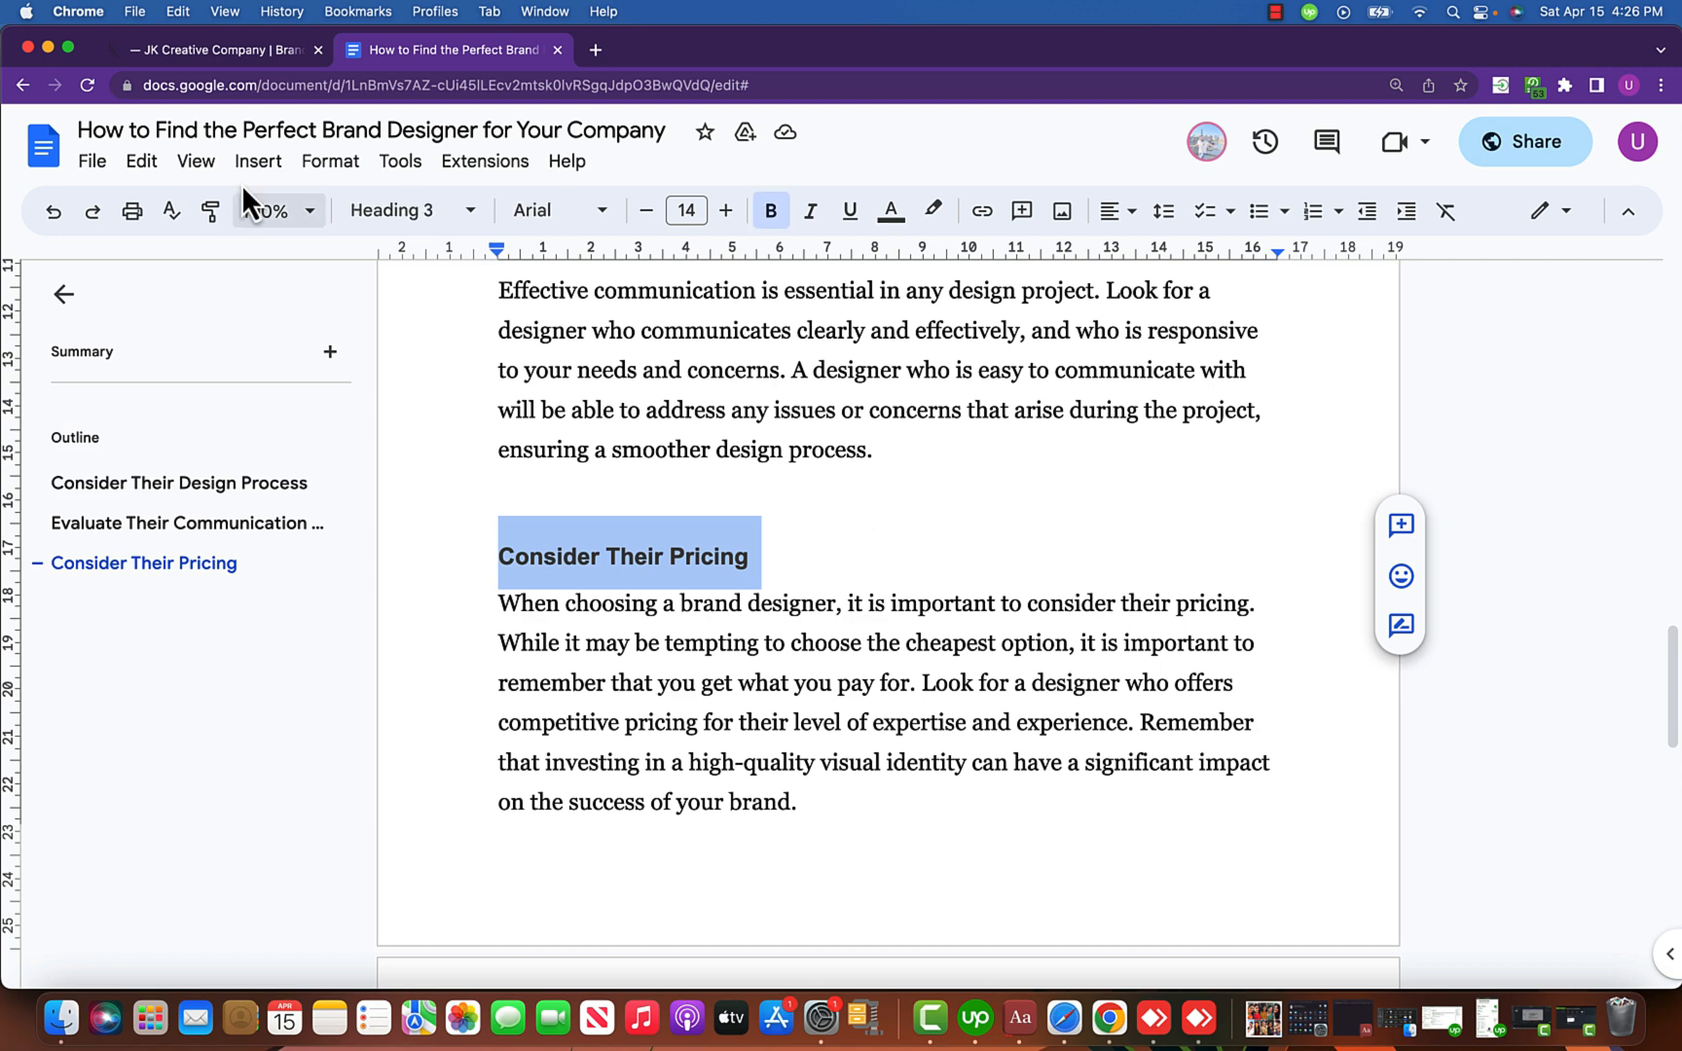
left_click(166, 51)
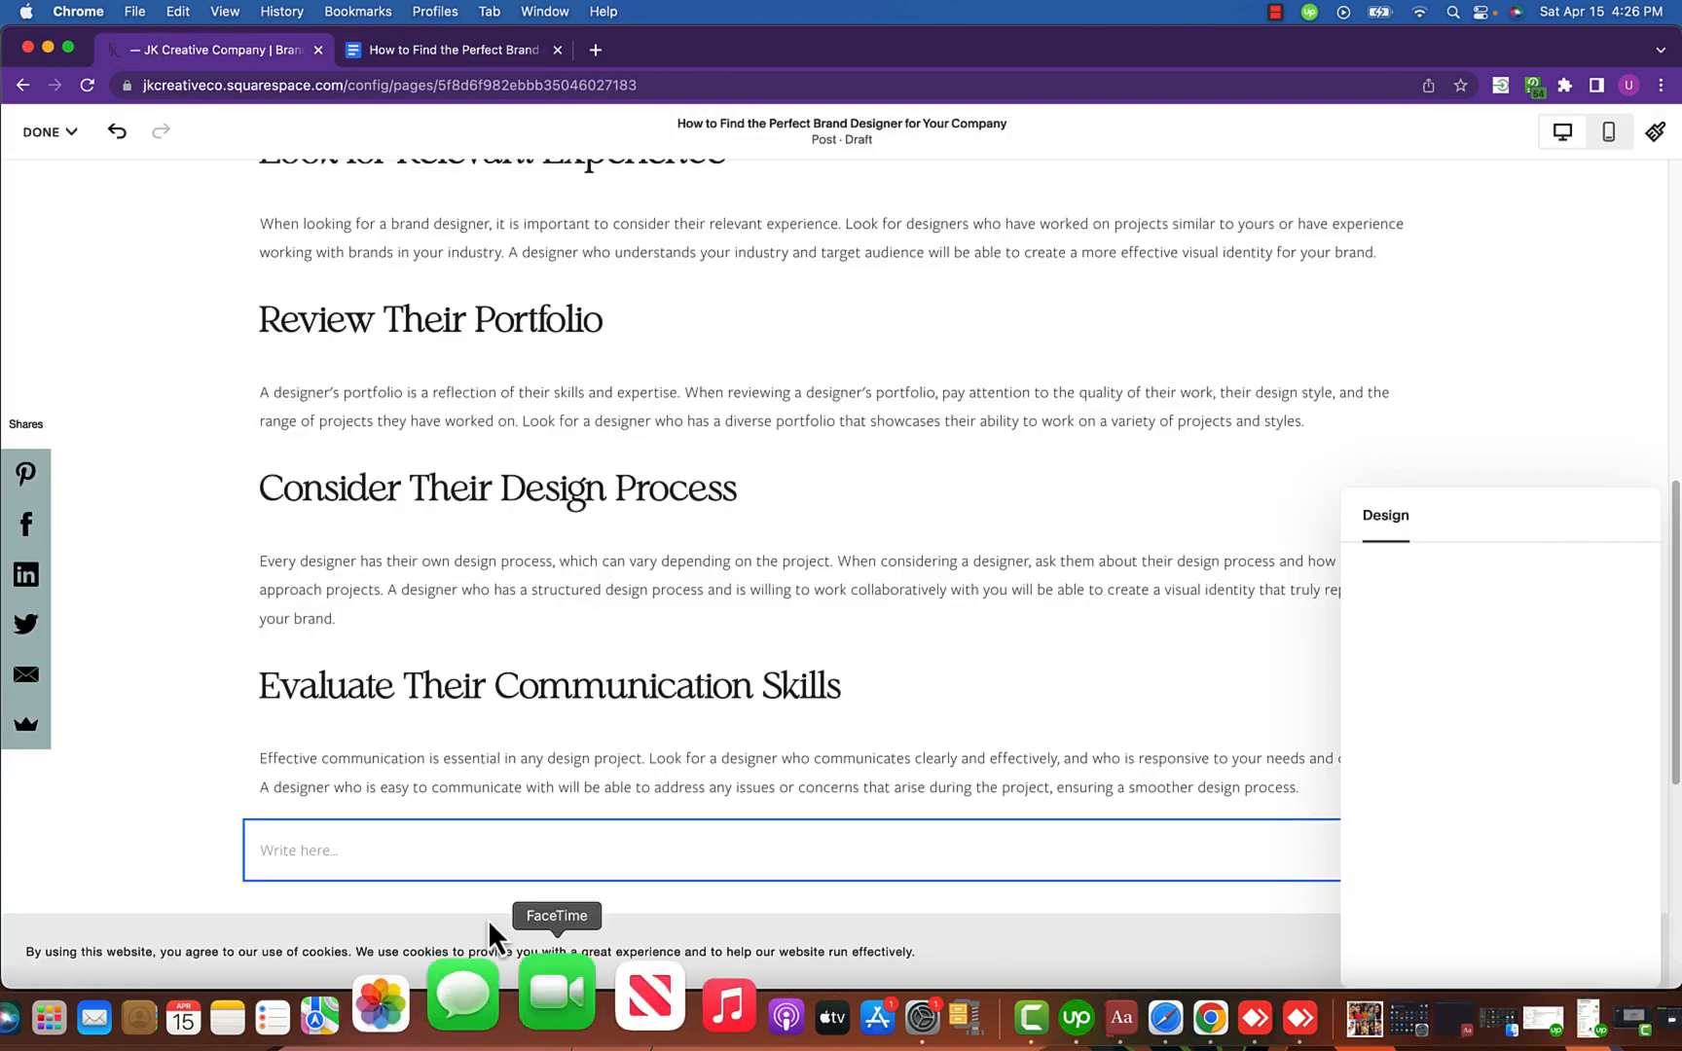
left_click(379, 847)
key("super+v")
scroll(700, 800, "down", 3)
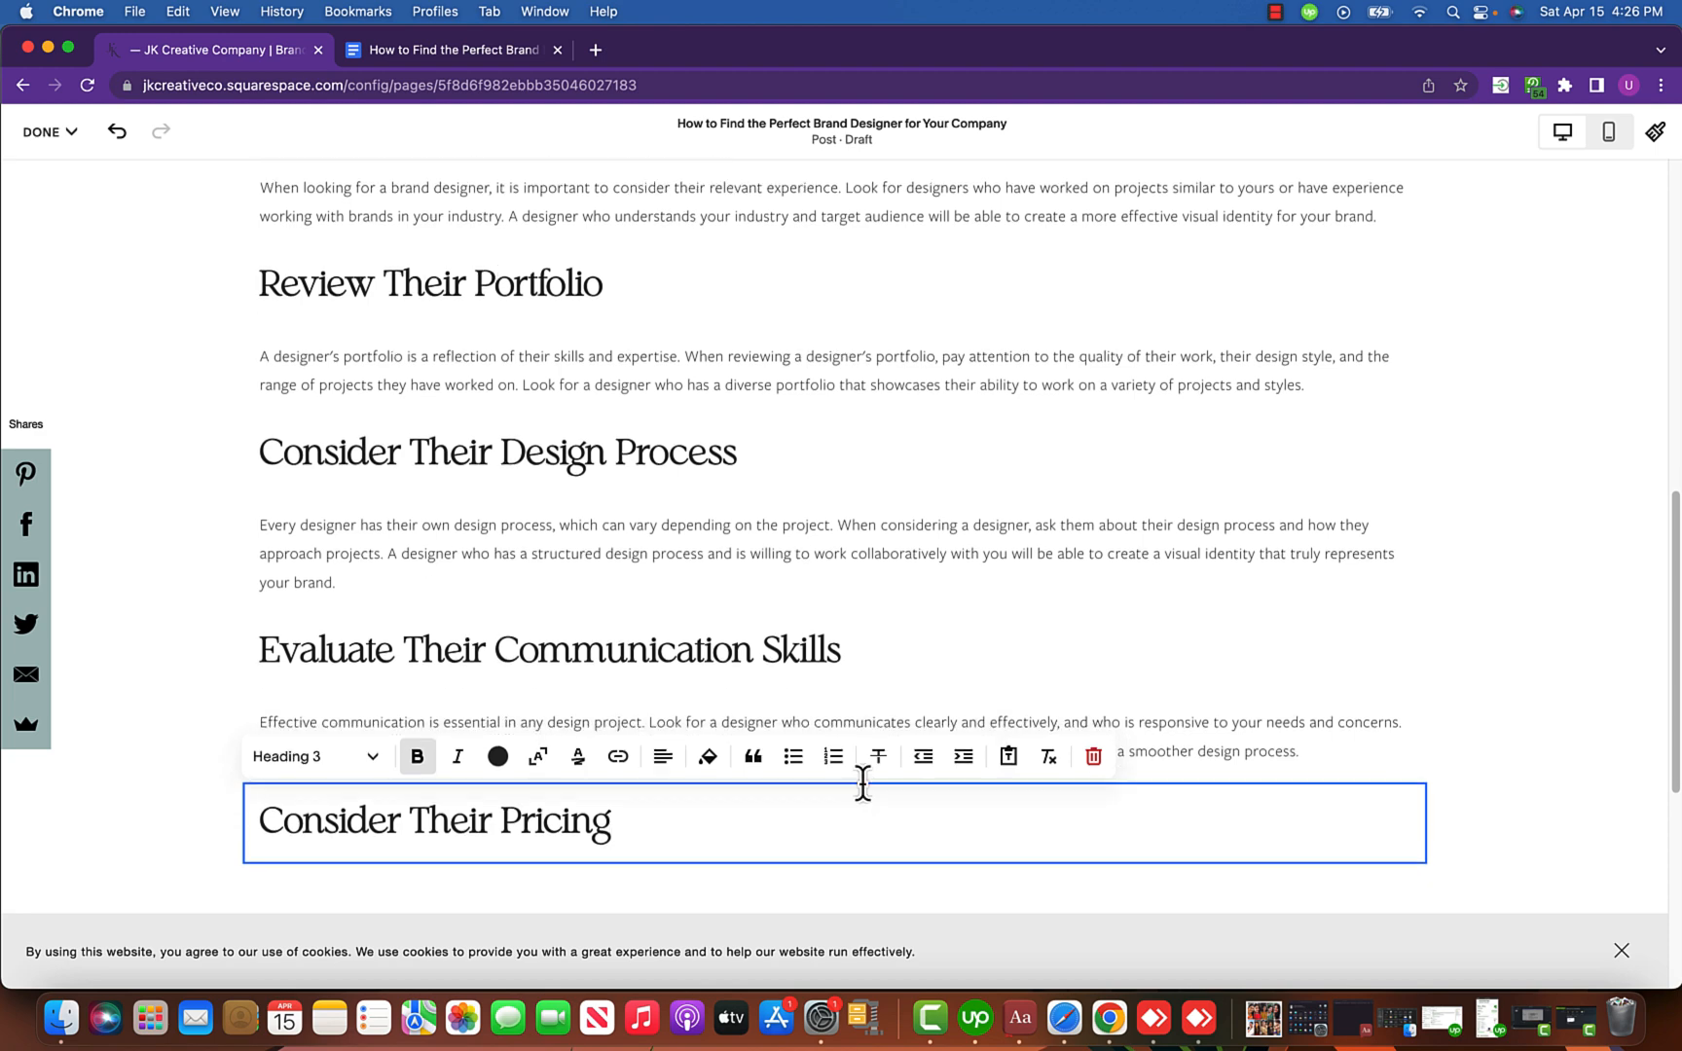
left_click(827, 753)
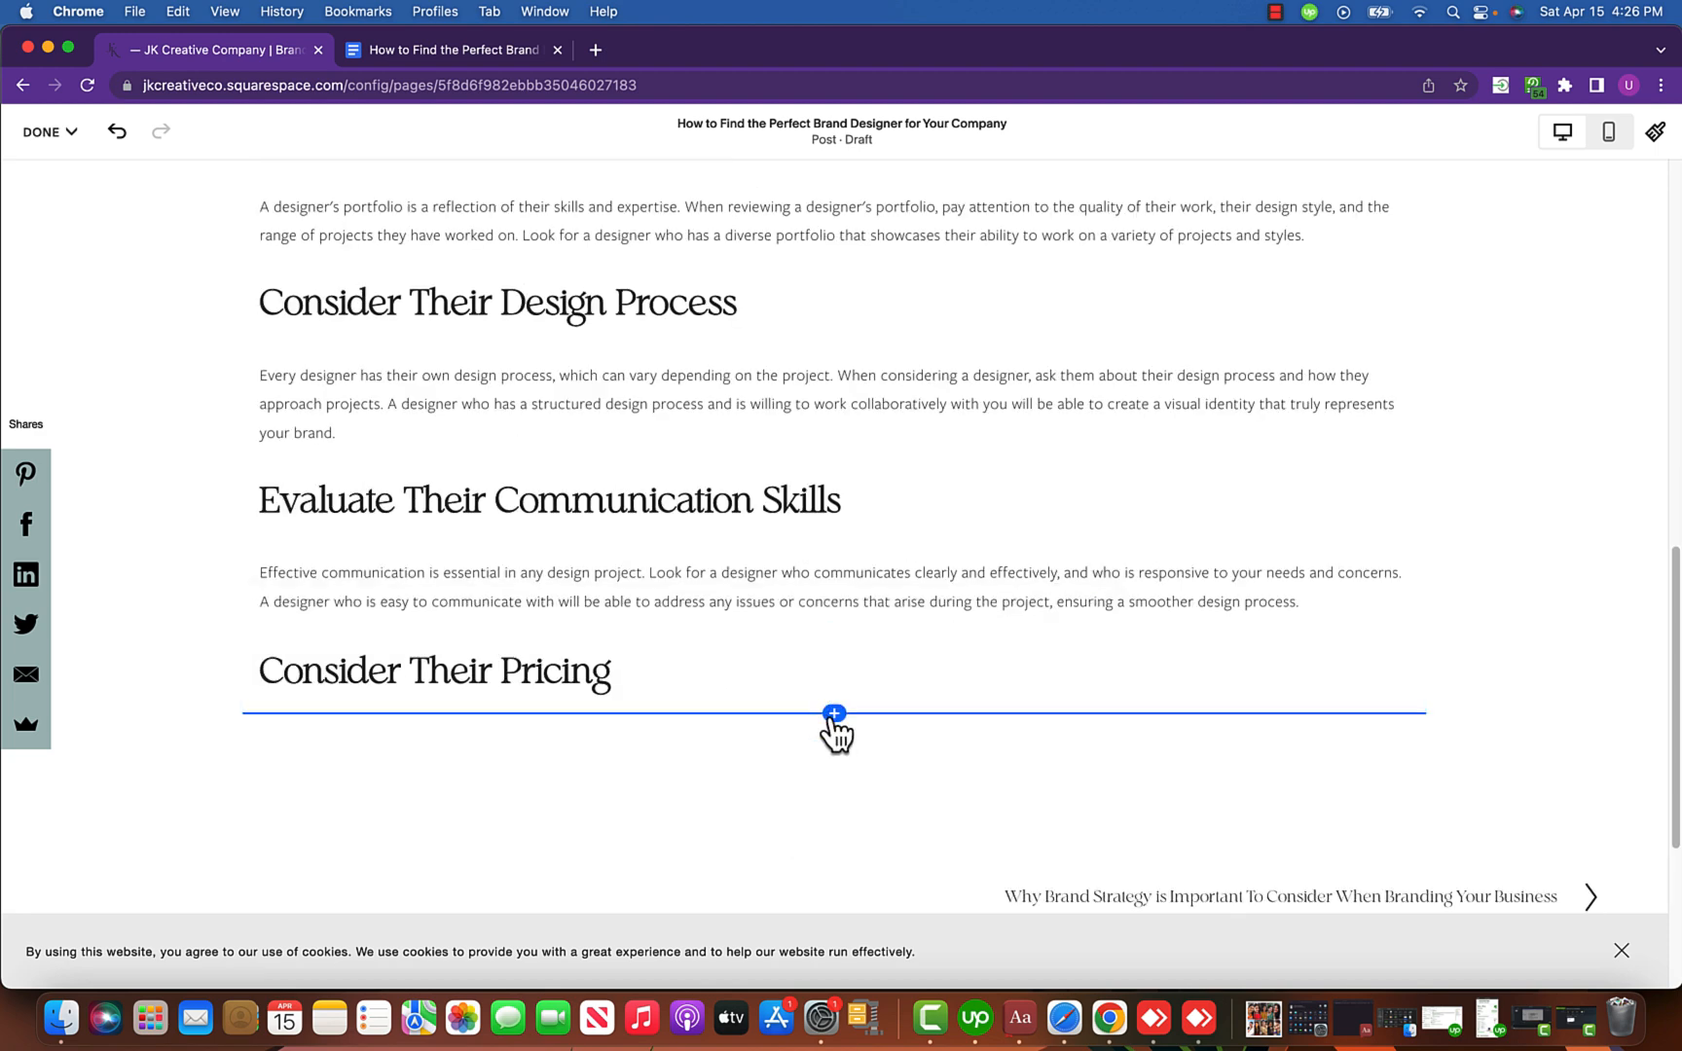
Add a Text block below the "Consider Their Pricing" heading and fill it with that section's paragraph from Google Docs.
left_click(834, 713)
left_click(1326, 595)
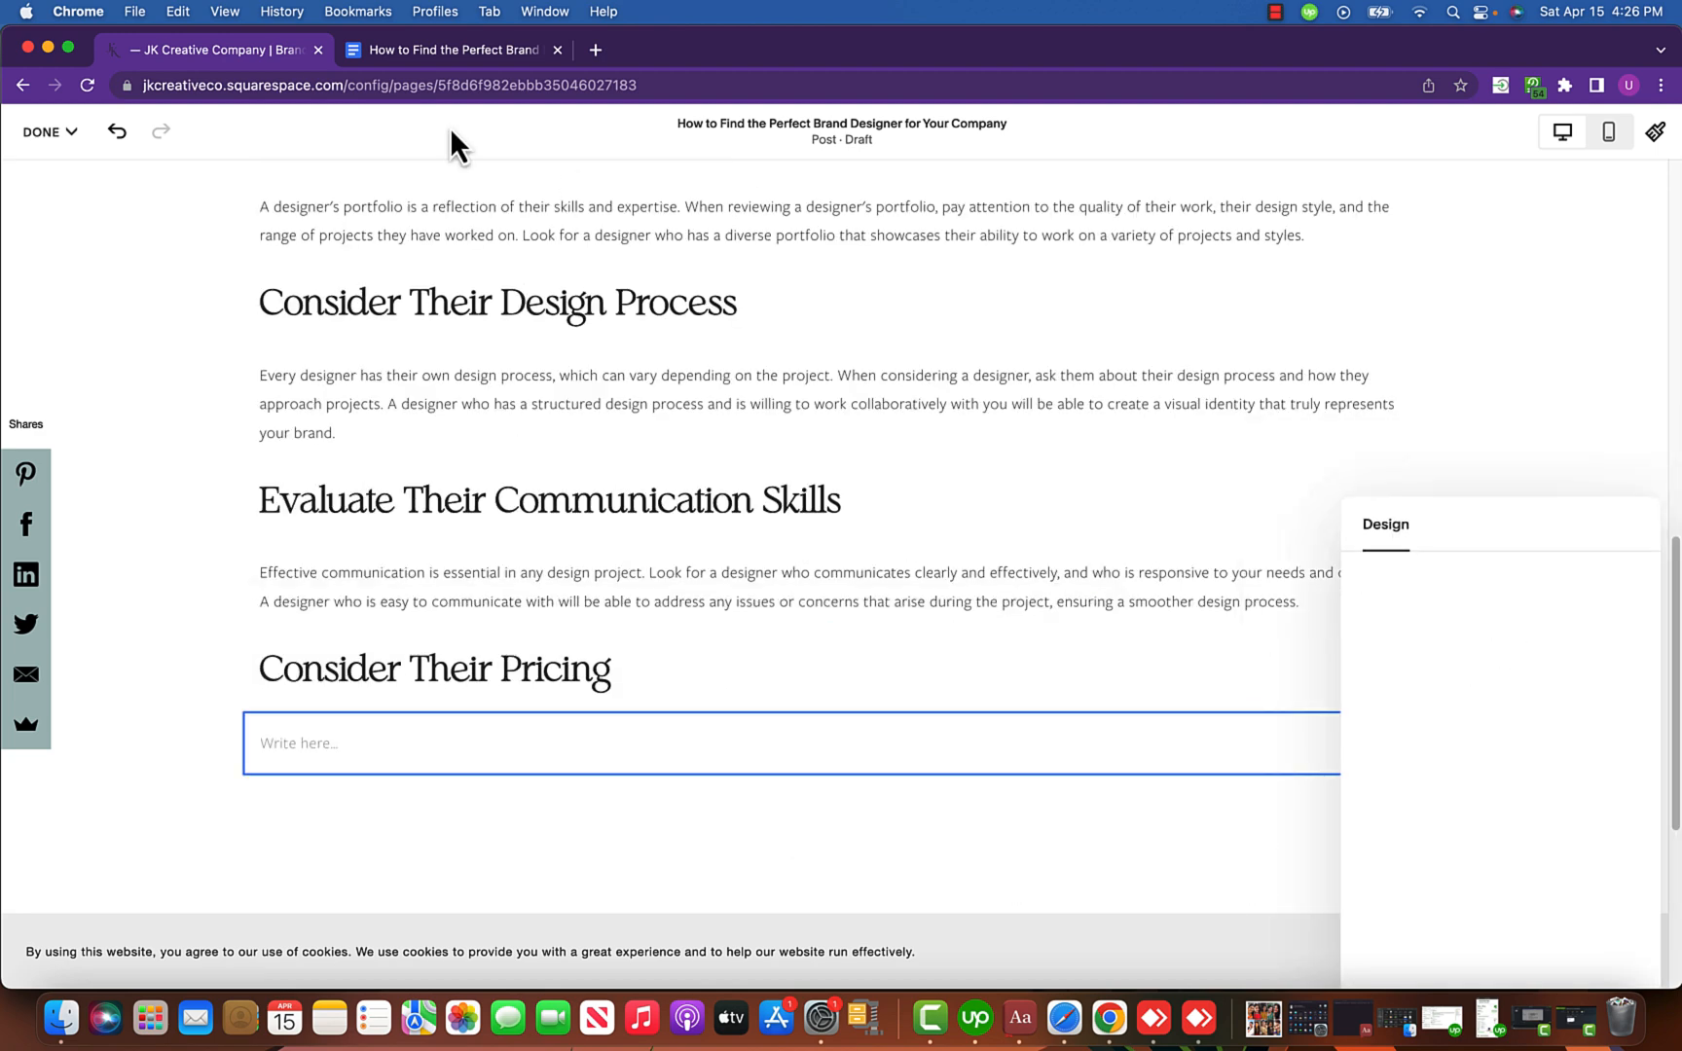
left_click(371, 57)
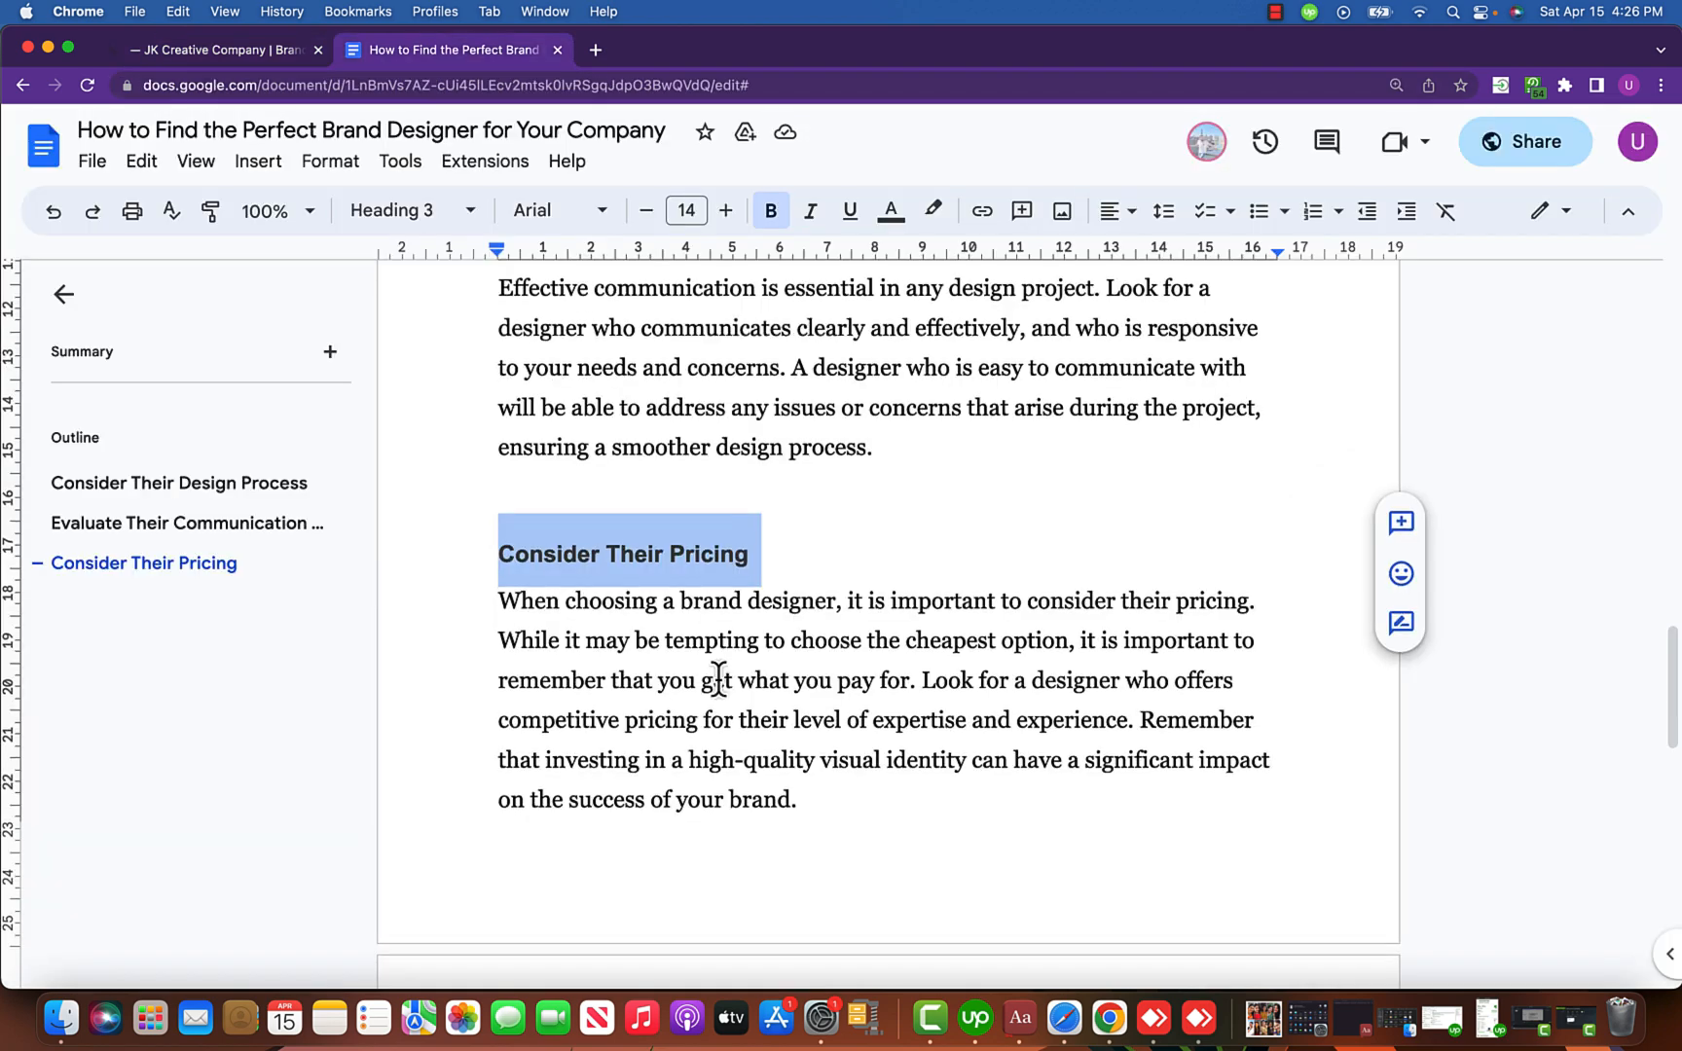
scroll(525, 582, "down", 1)
left_click_drag(499, 568, 869, 779)
key("super+c")
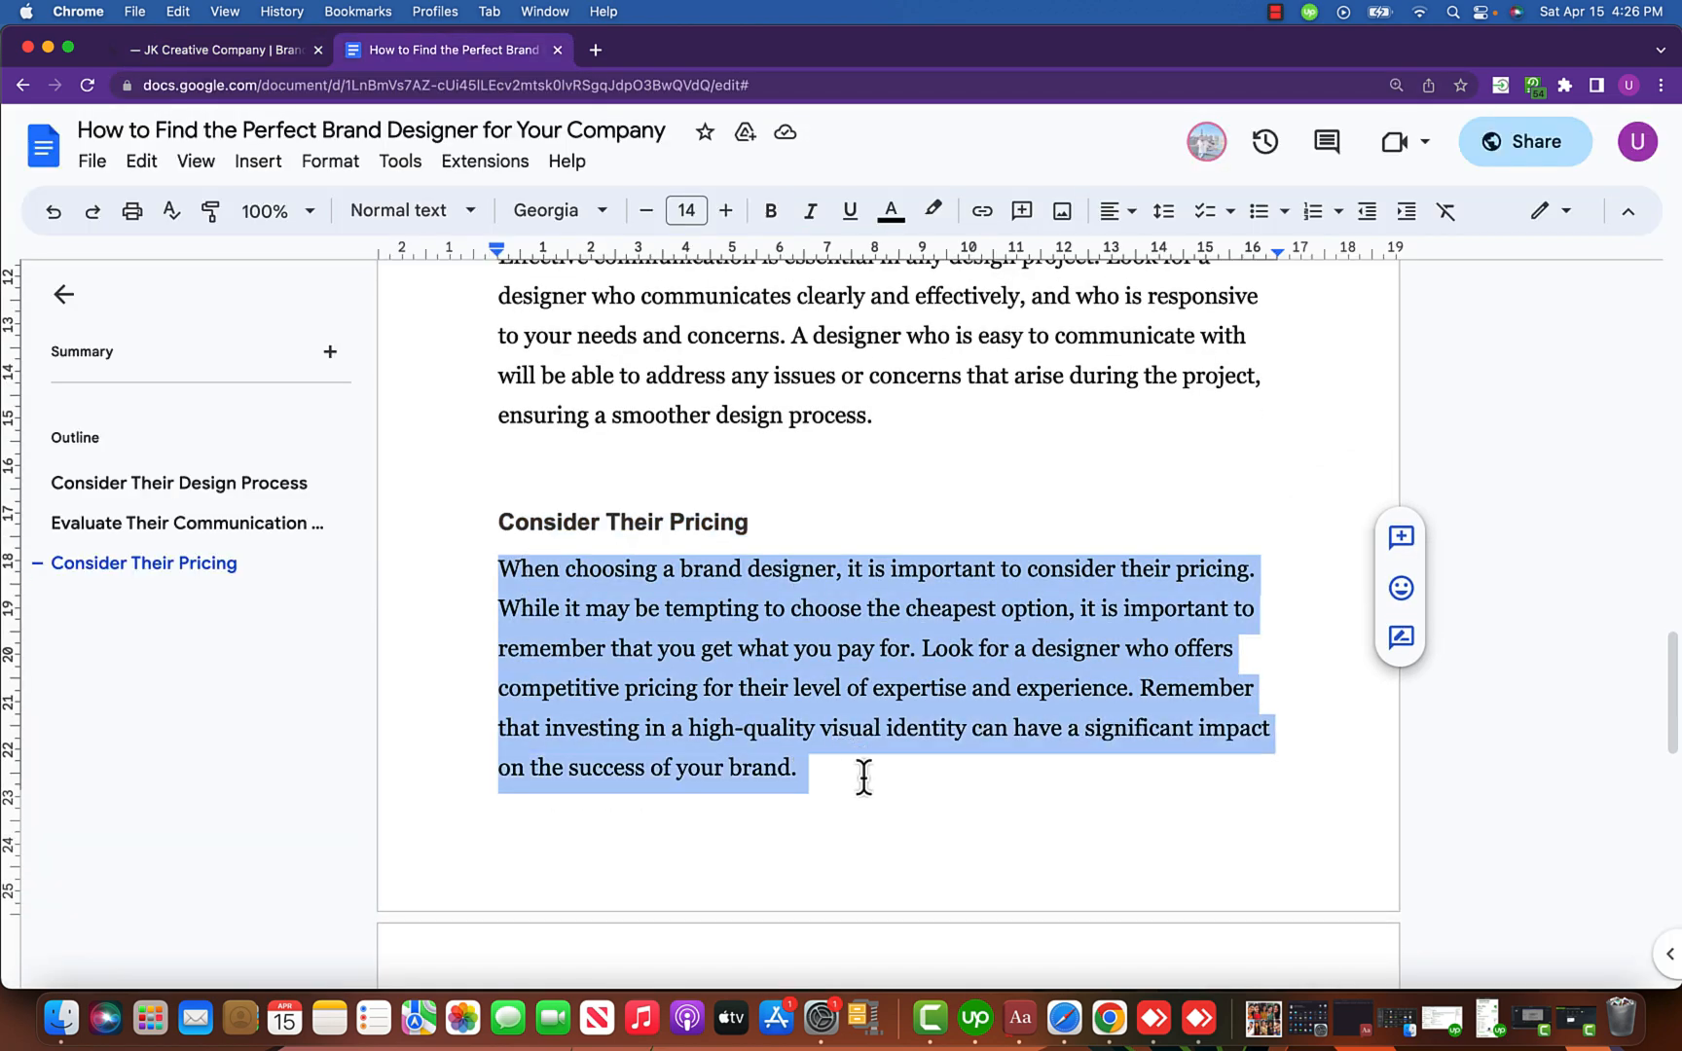
left_click(215, 47)
left_click(469, 750)
key("super+v")
key("Escape")
Add a Text block below the "Consider Their Pricing" paragraph and copy the "In conclusion" paragraph from Google Docs into it.
scroll(682, 764, "down", 2)
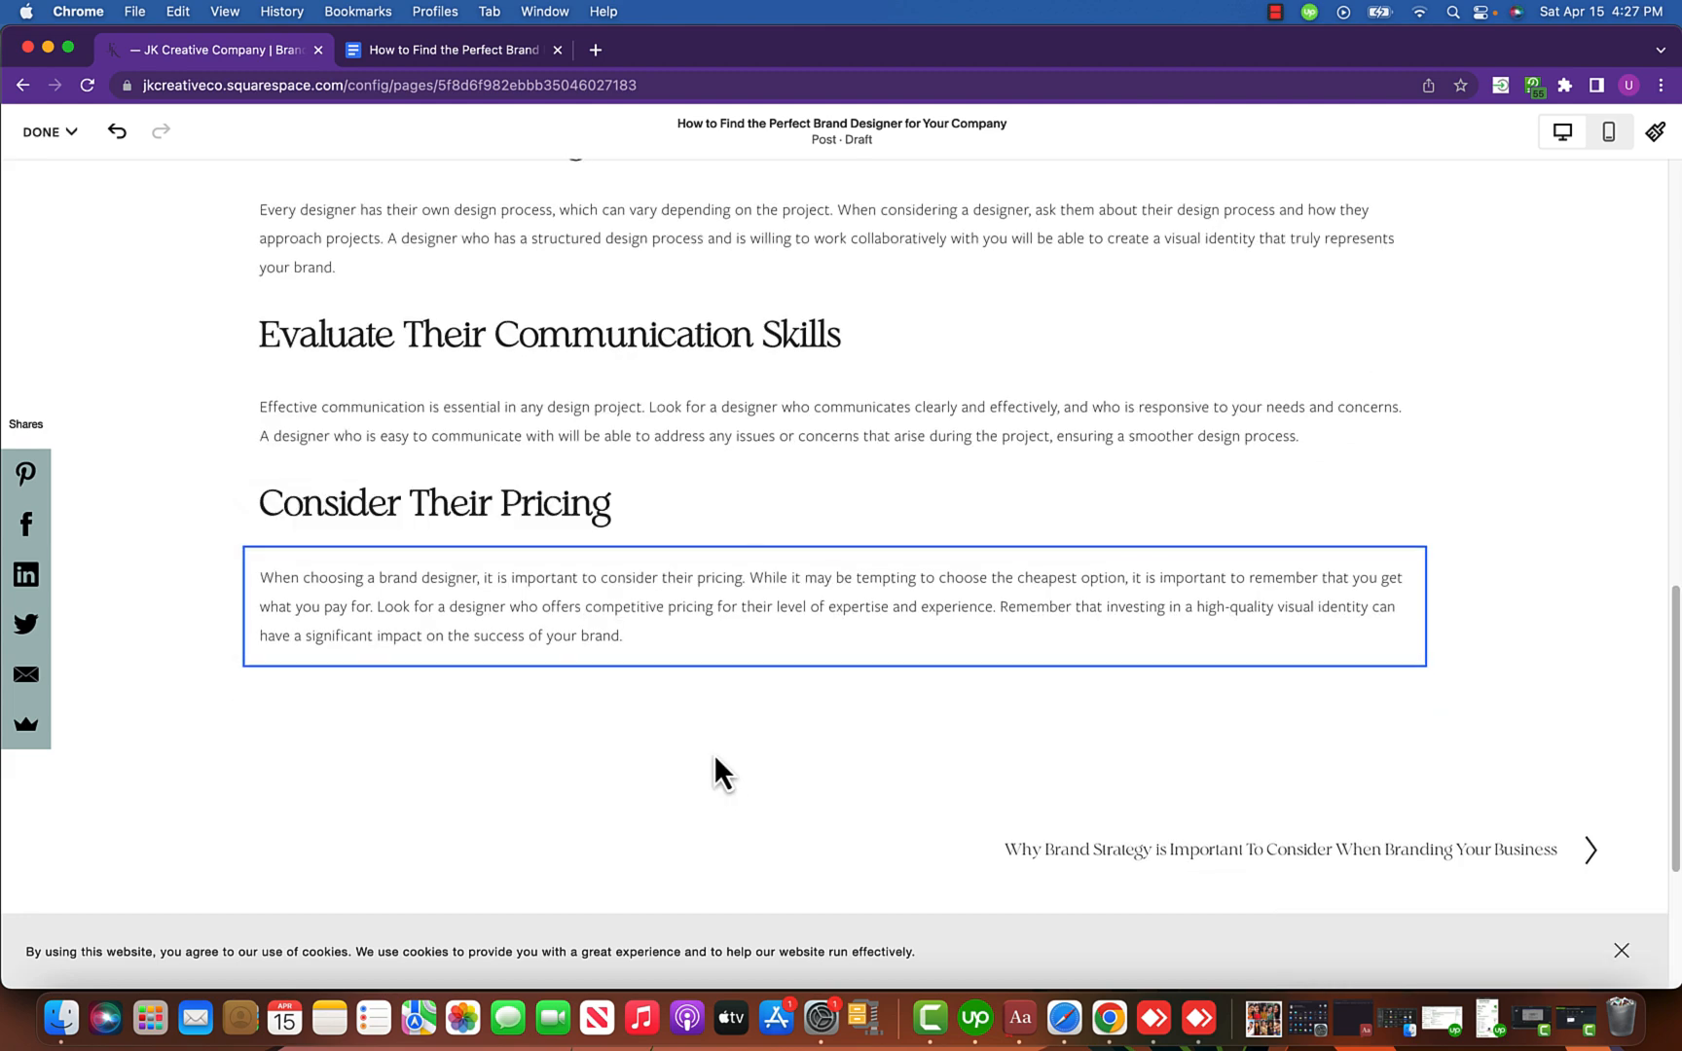
left_click(839, 671)
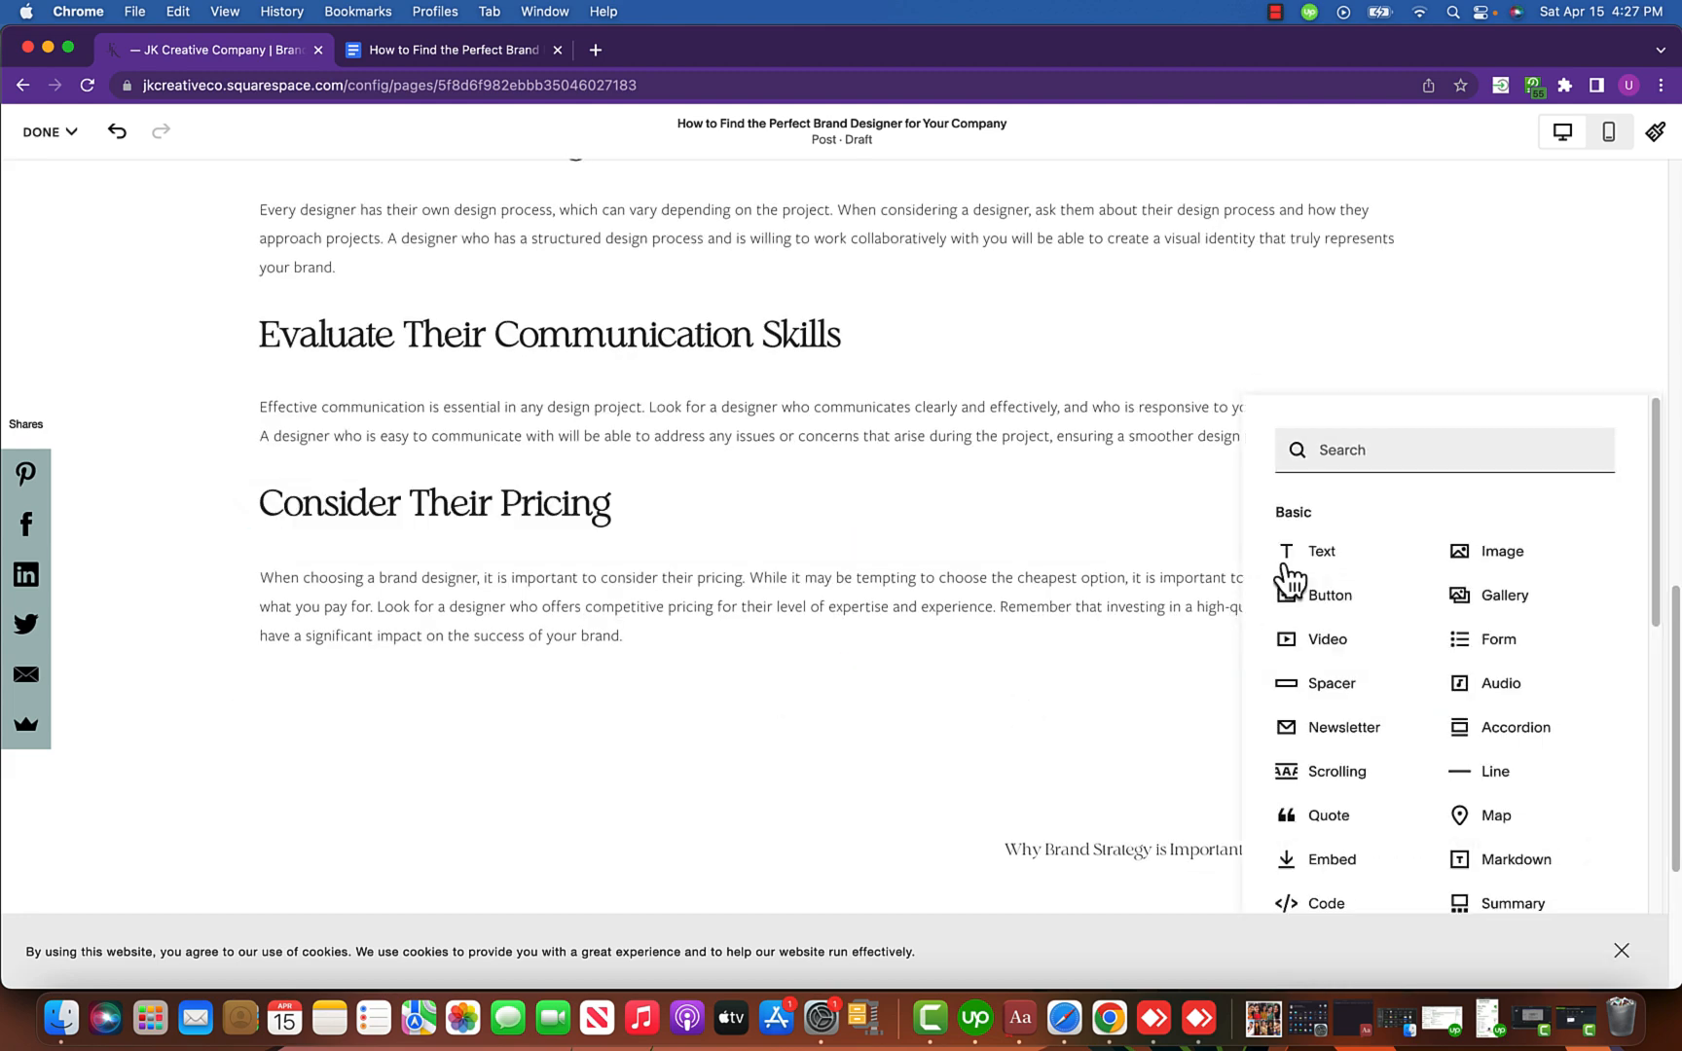
left_click(1277, 560)
left_click(432, 56)
scroll(669, 514, "down", 10)
scroll(506, 399, "up", 2)
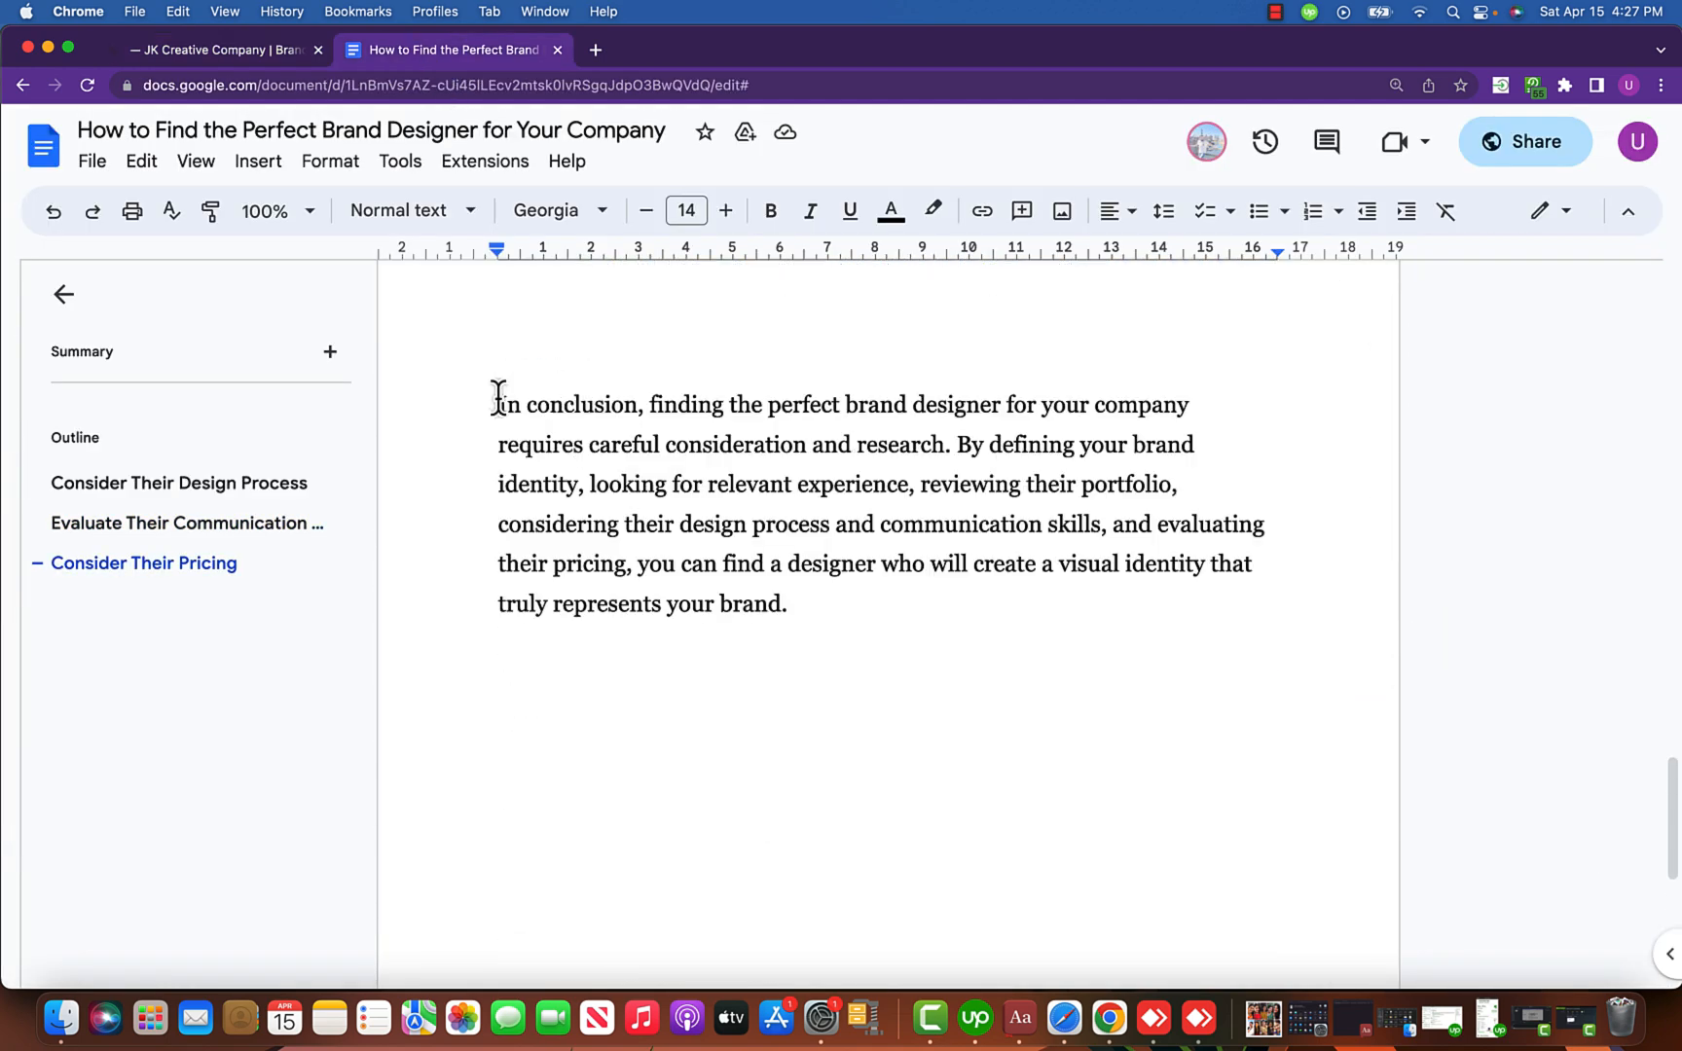
left_click_drag(493, 396, 827, 582)
key("cmd+c")
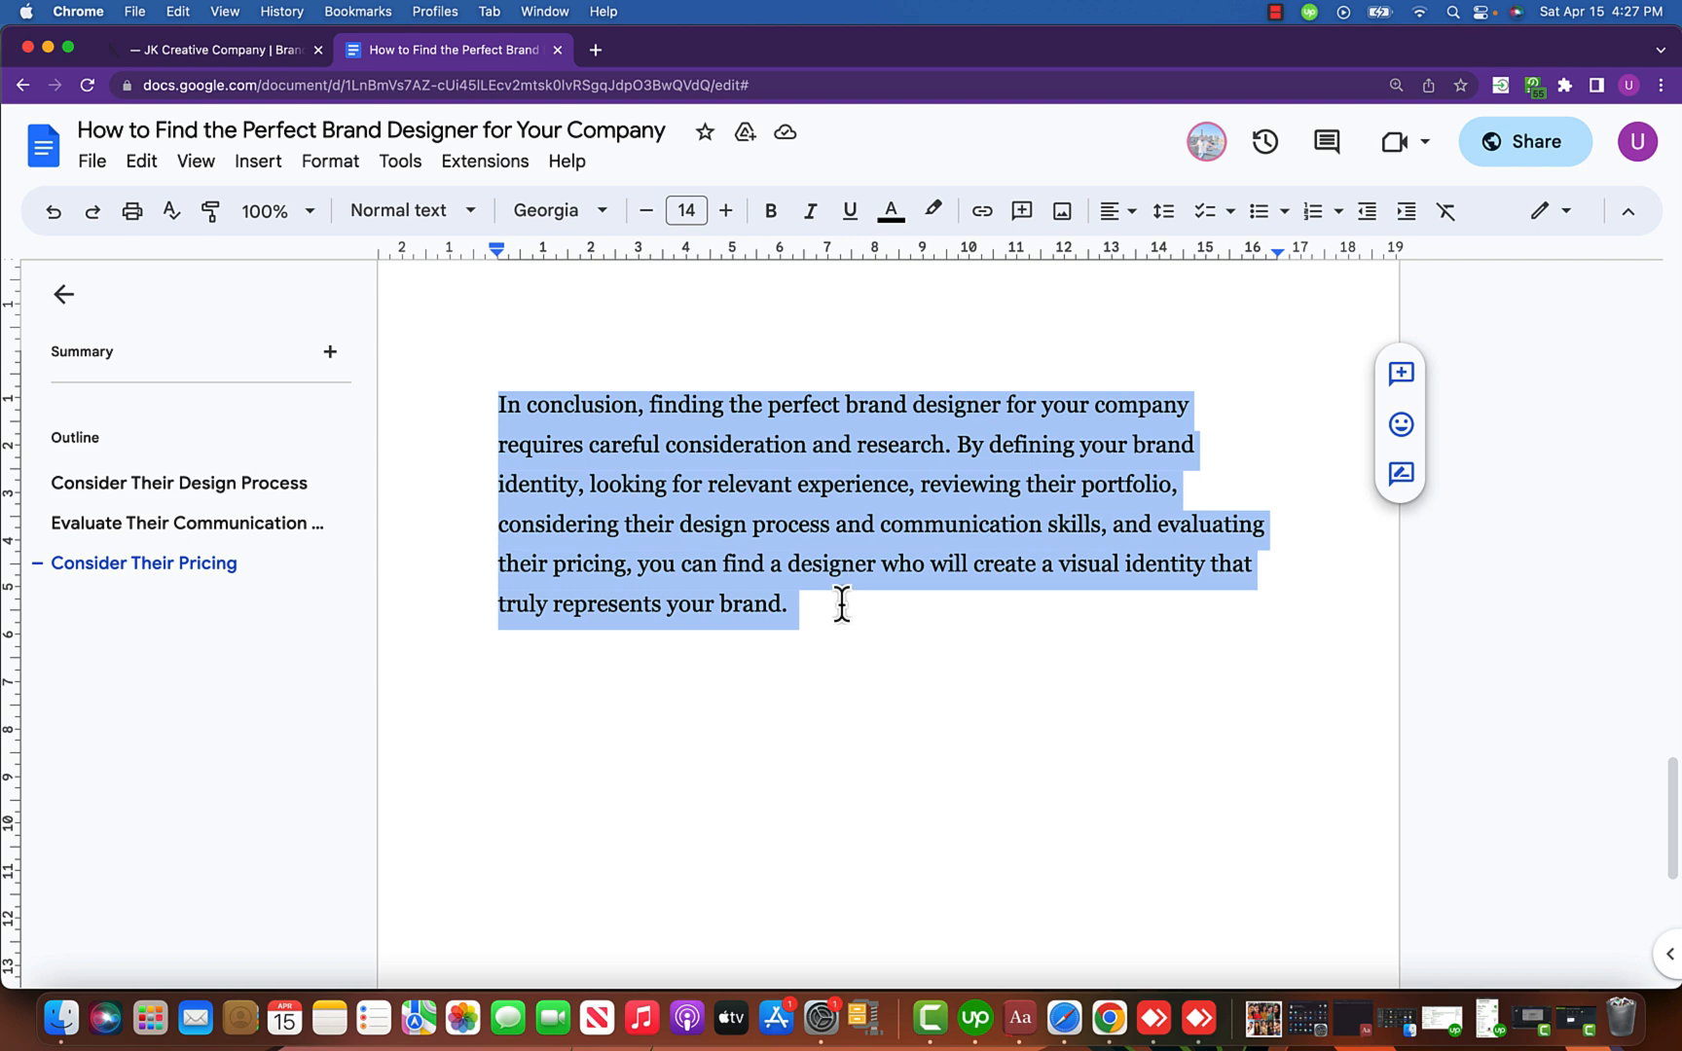
left_click(261, 50)
left_click(455, 735)
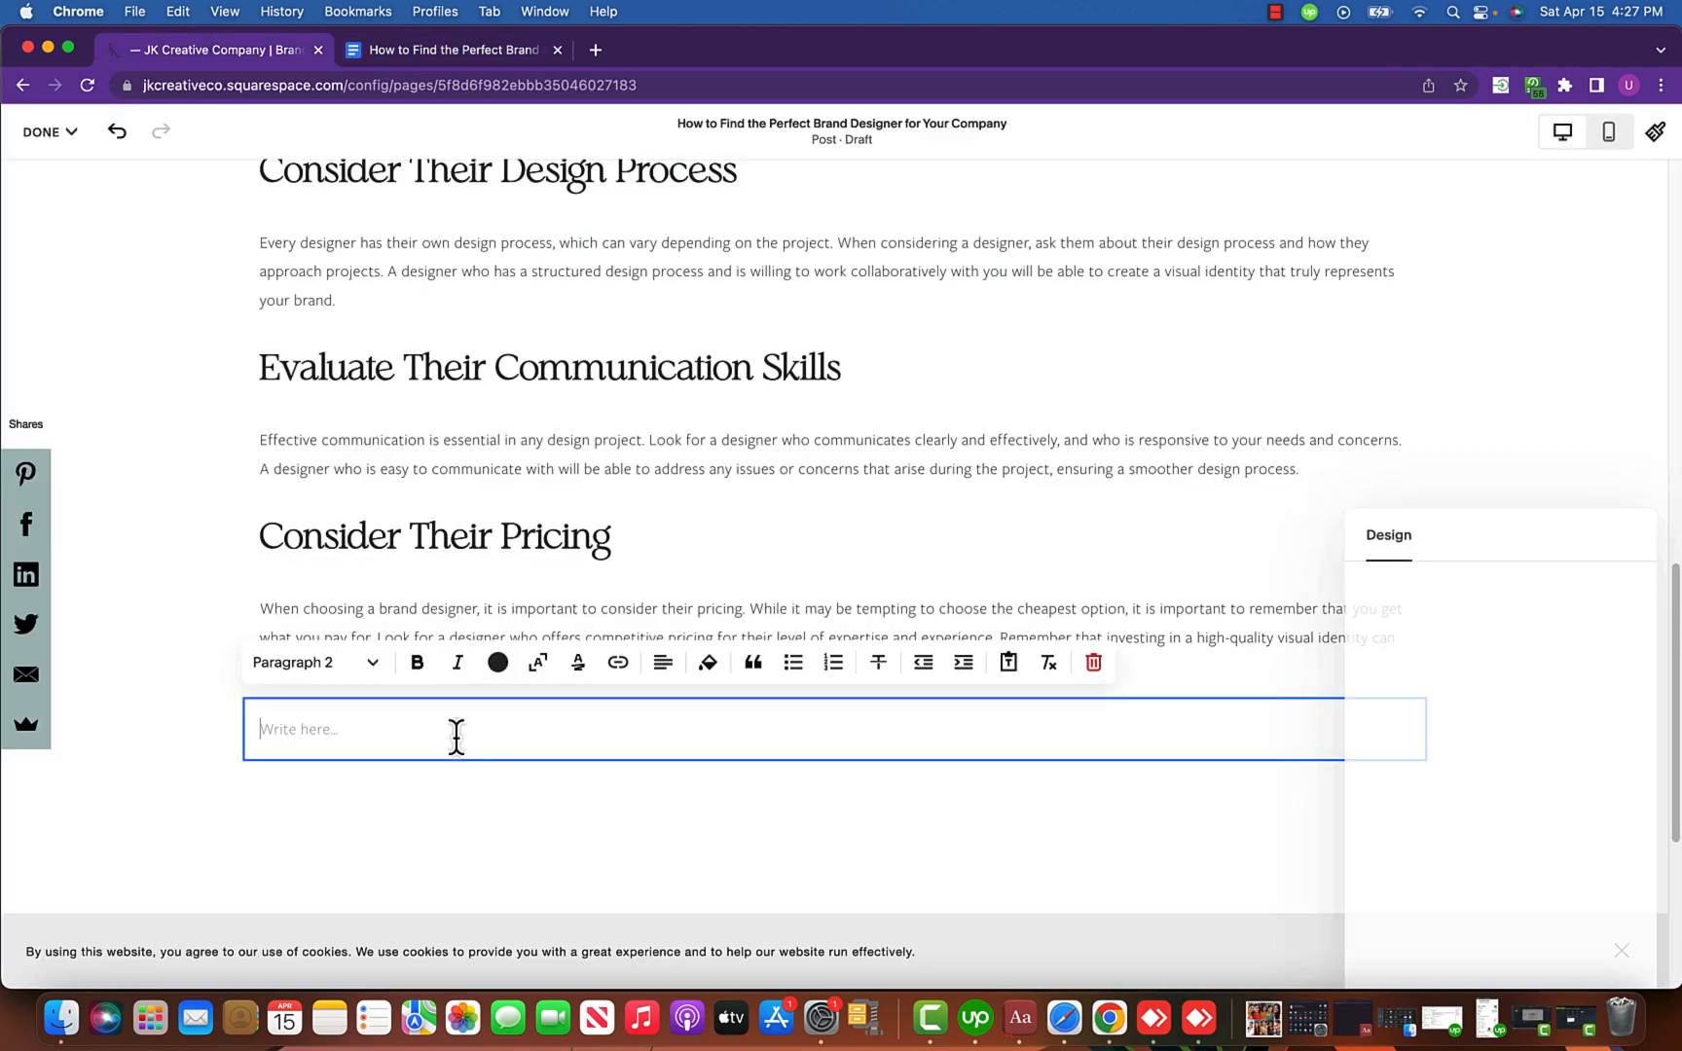
key("cmd+v")
left_click(1105, 433)
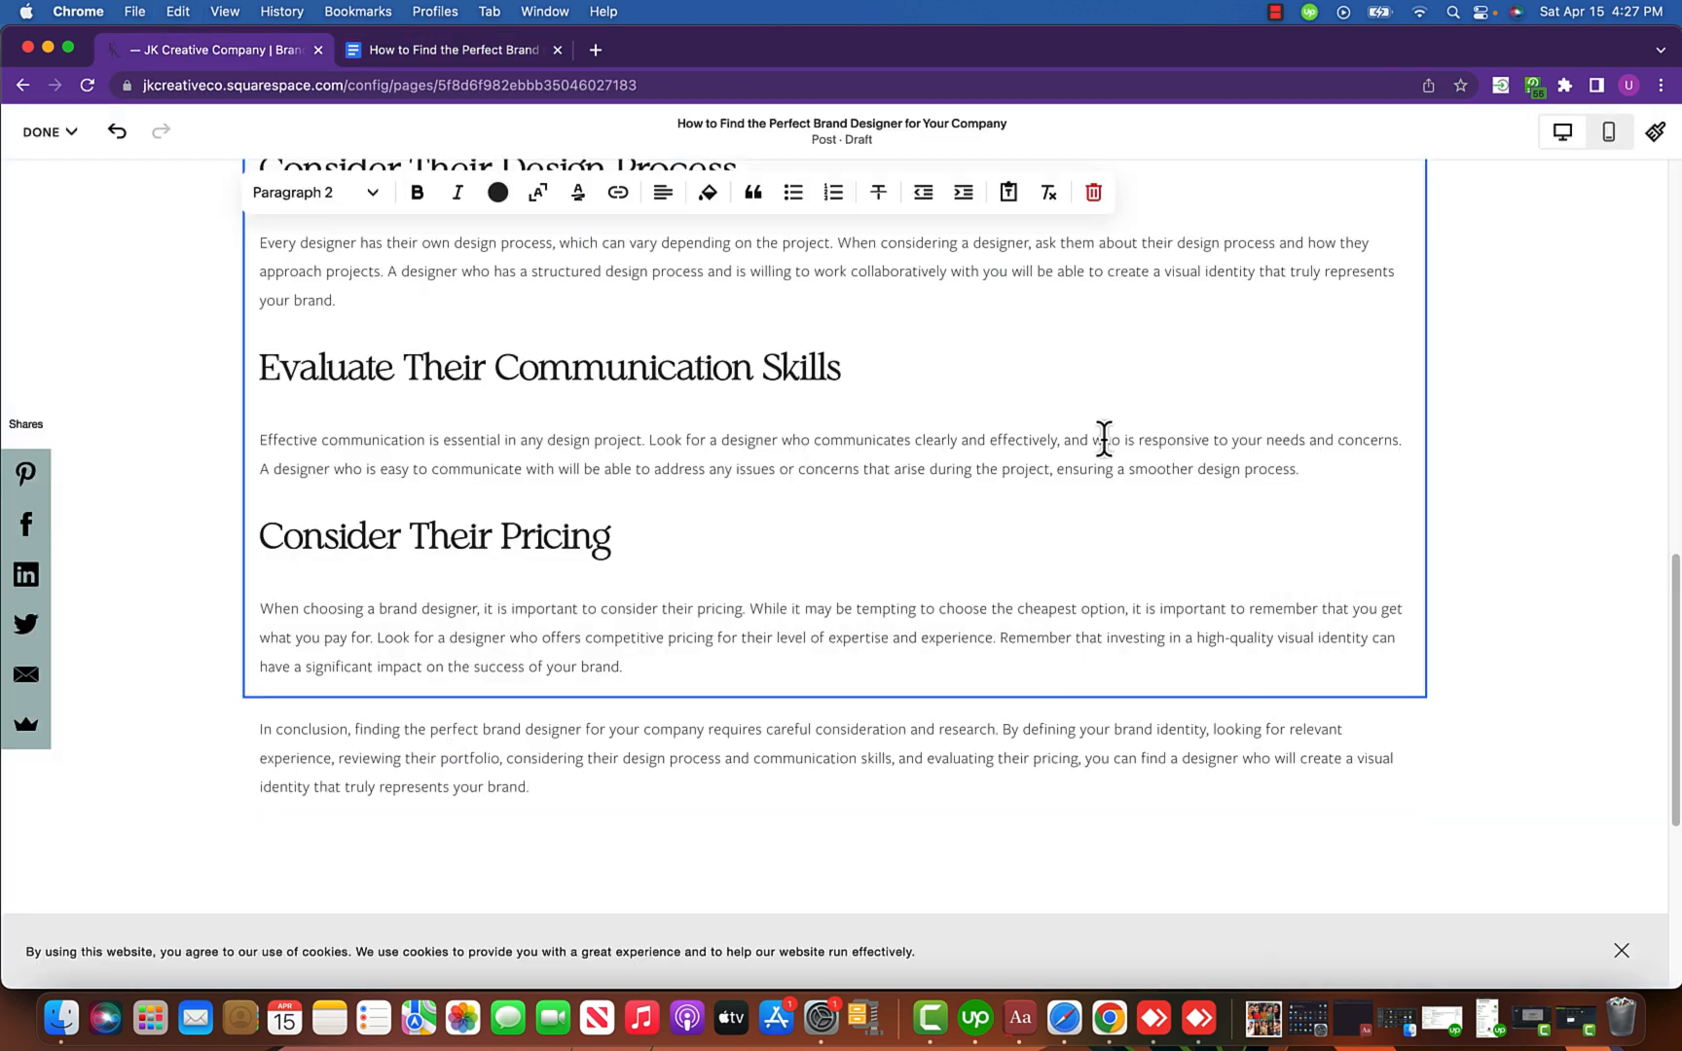
Review the assembled post's headings and paragraphs from the introduction through the conclusion.
scroll(1110, 506, "down", 4)
scroll(1108, 490, "up", 3)
scroll(1098, 486, "up", 10)
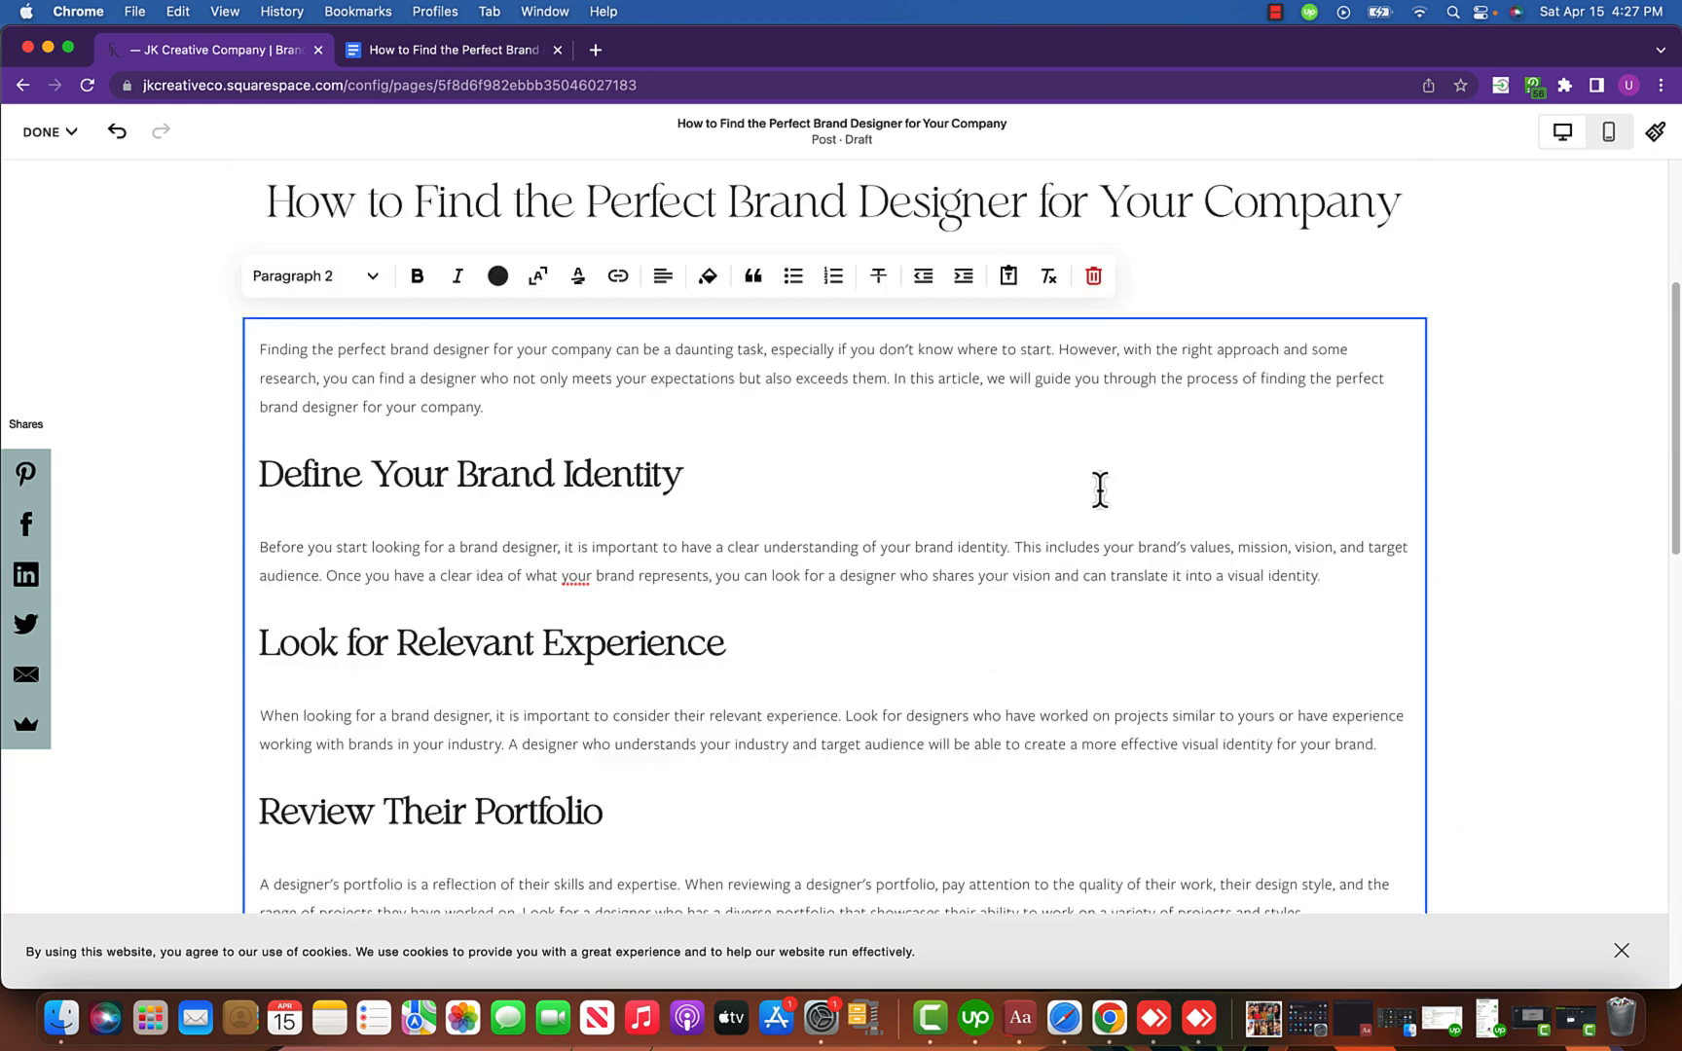
scroll(1012, 693, "down", 3)
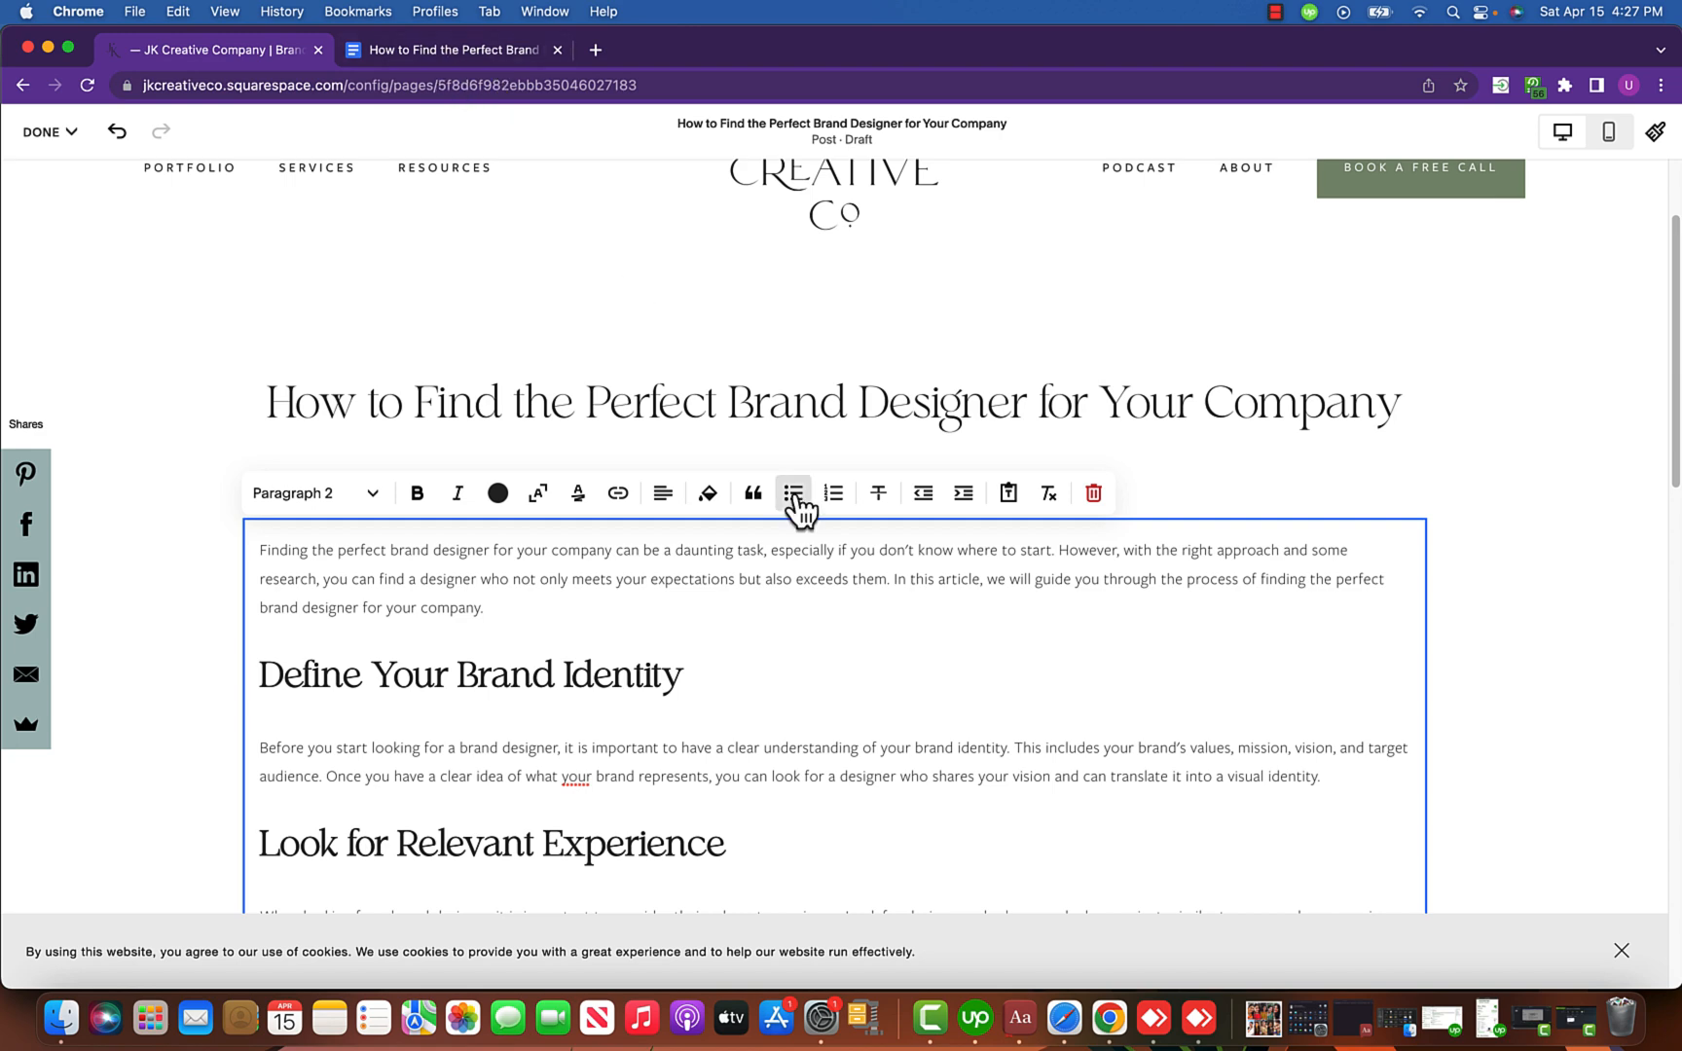
scroll(1017, 747, "down", 10)
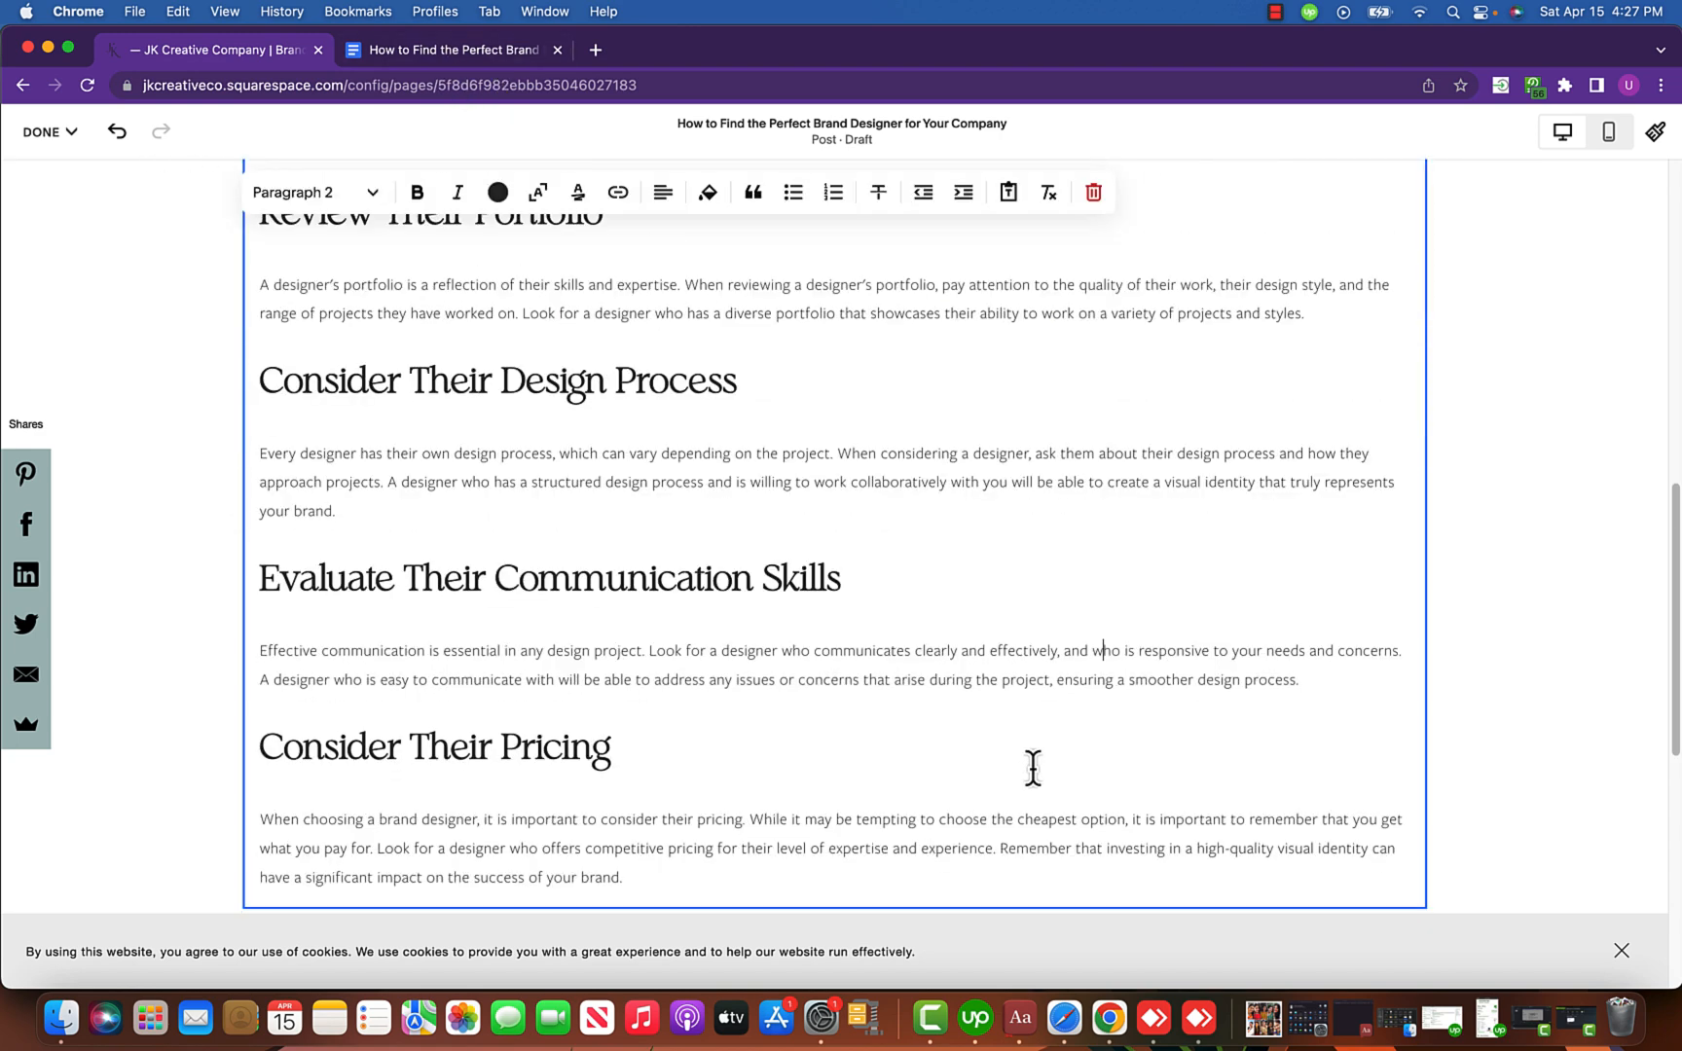
scroll(1033, 764, "up", 4)
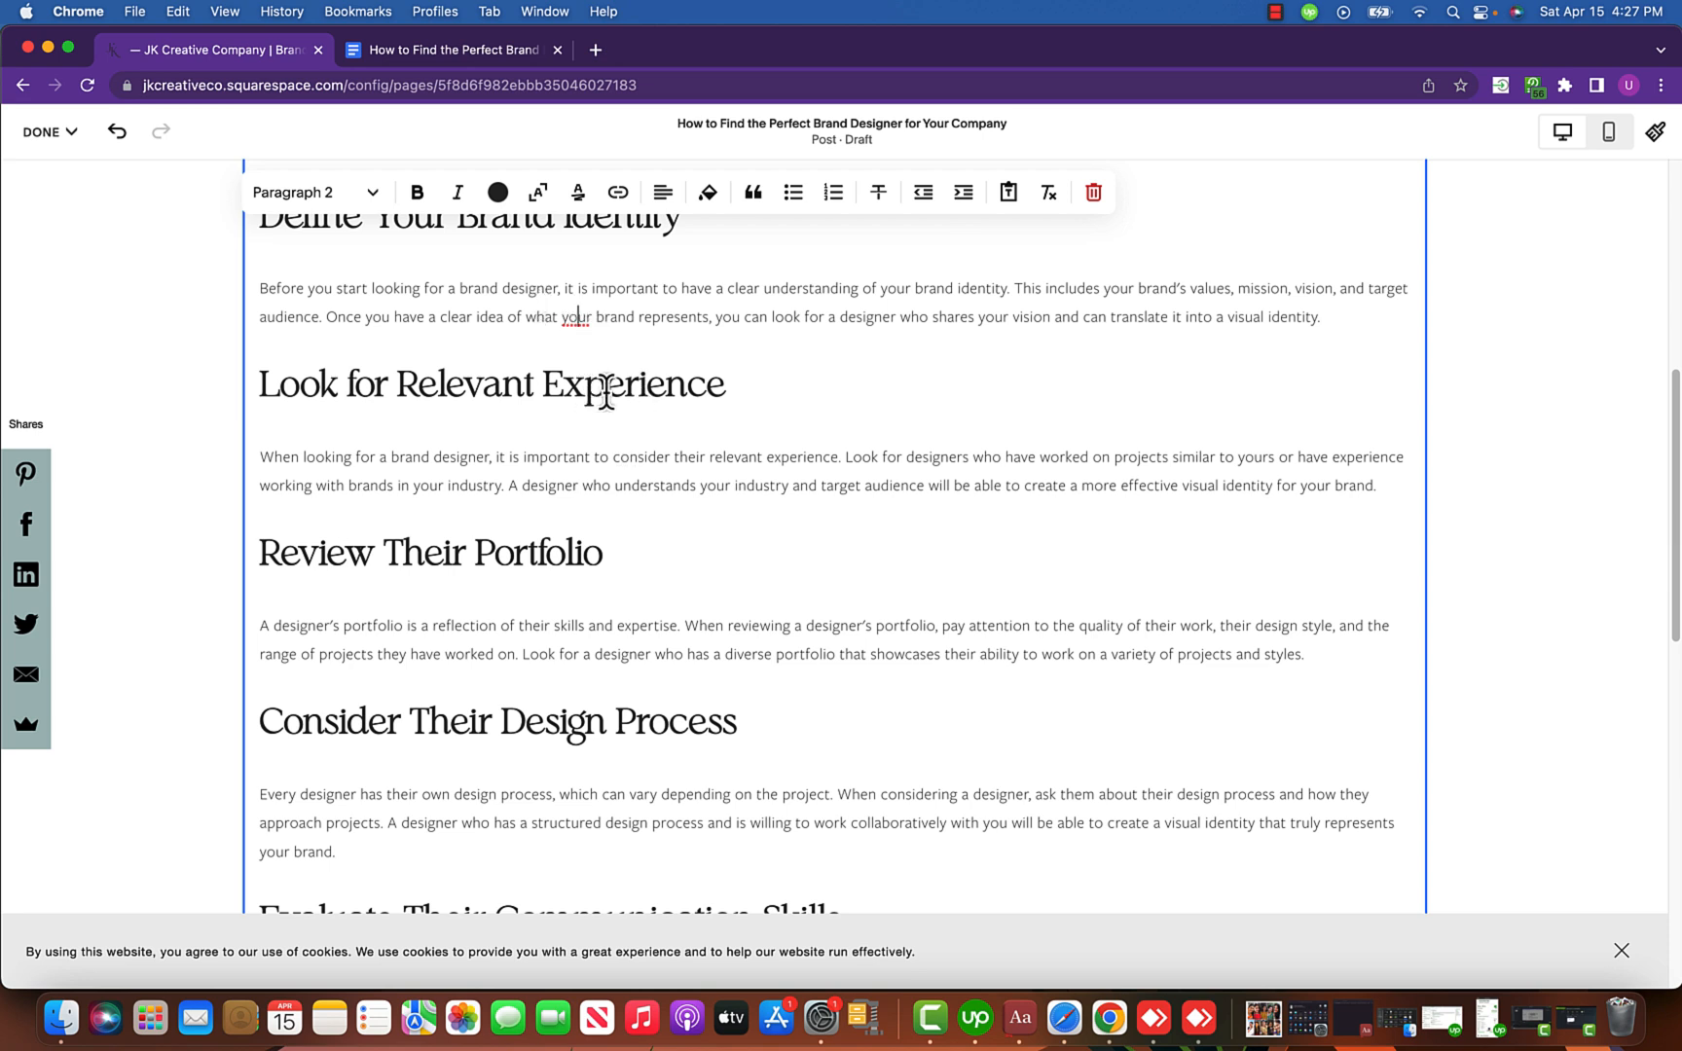
scroll(596, 397, "down", 1)
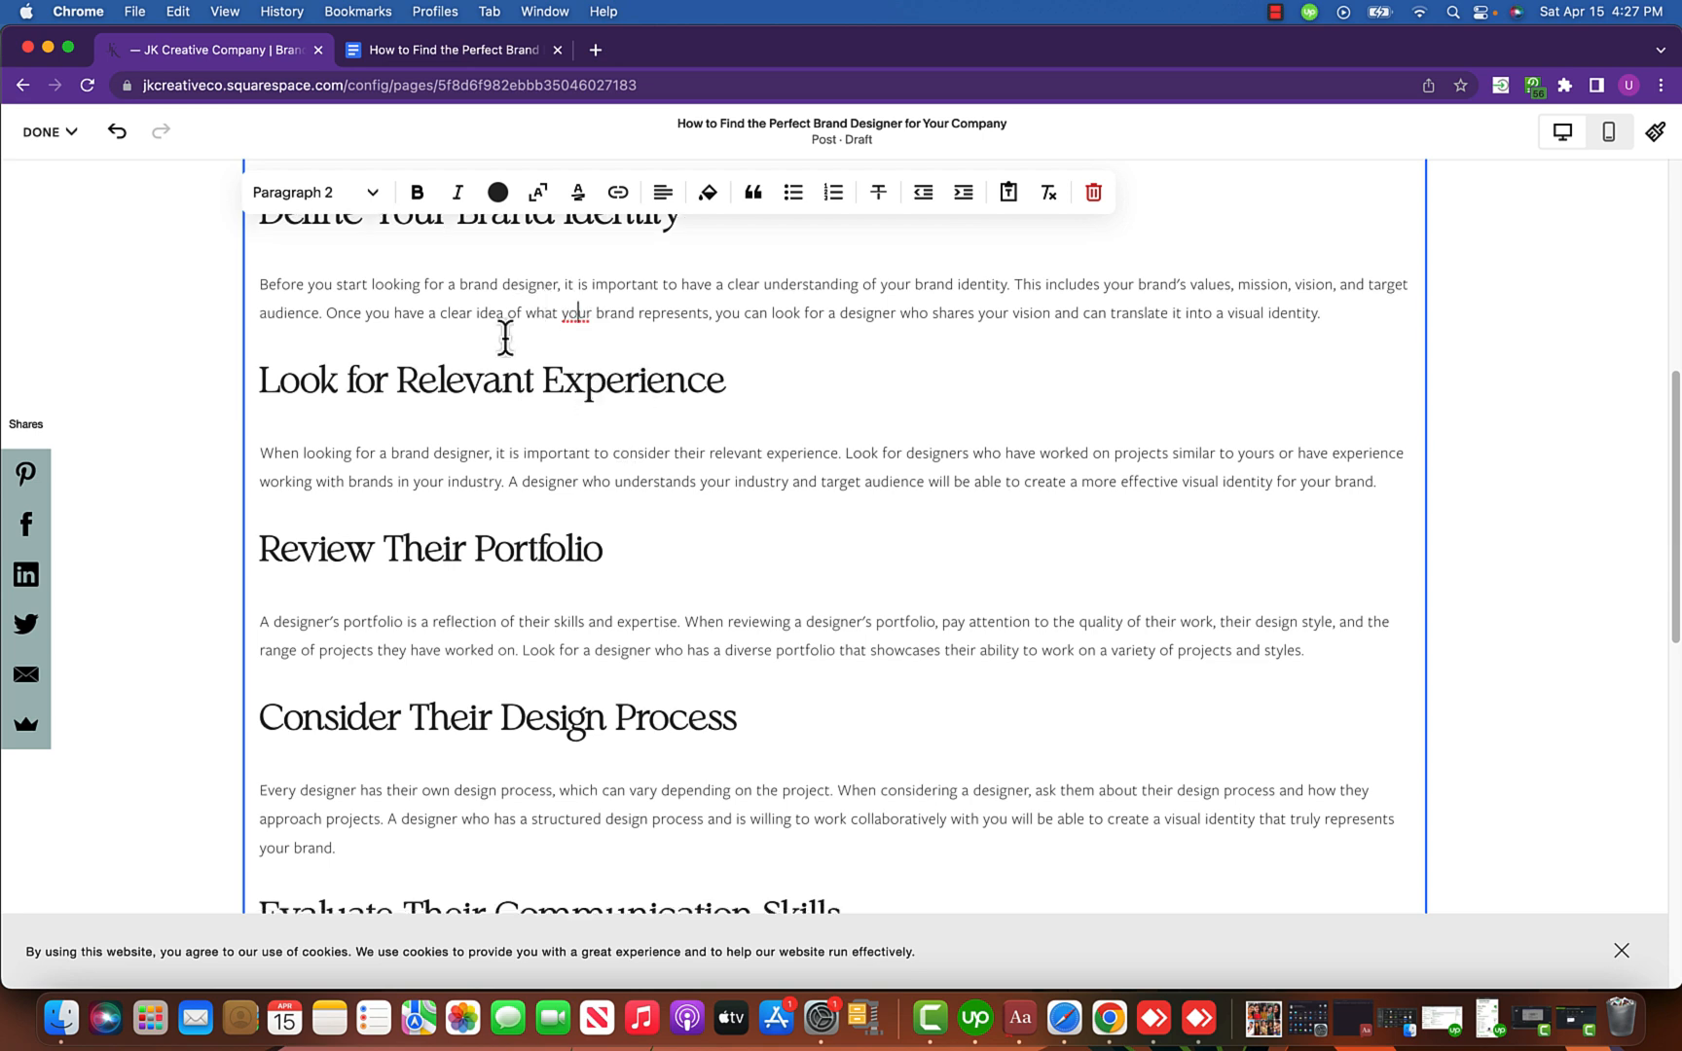
Select "brand designer" under "Define Your Brand Identity", then open jkcreativecompany.com in a new browser tab and dismiss the masterclass sign-up pop-up.
left_click_drag(467, 284, 585, 302)
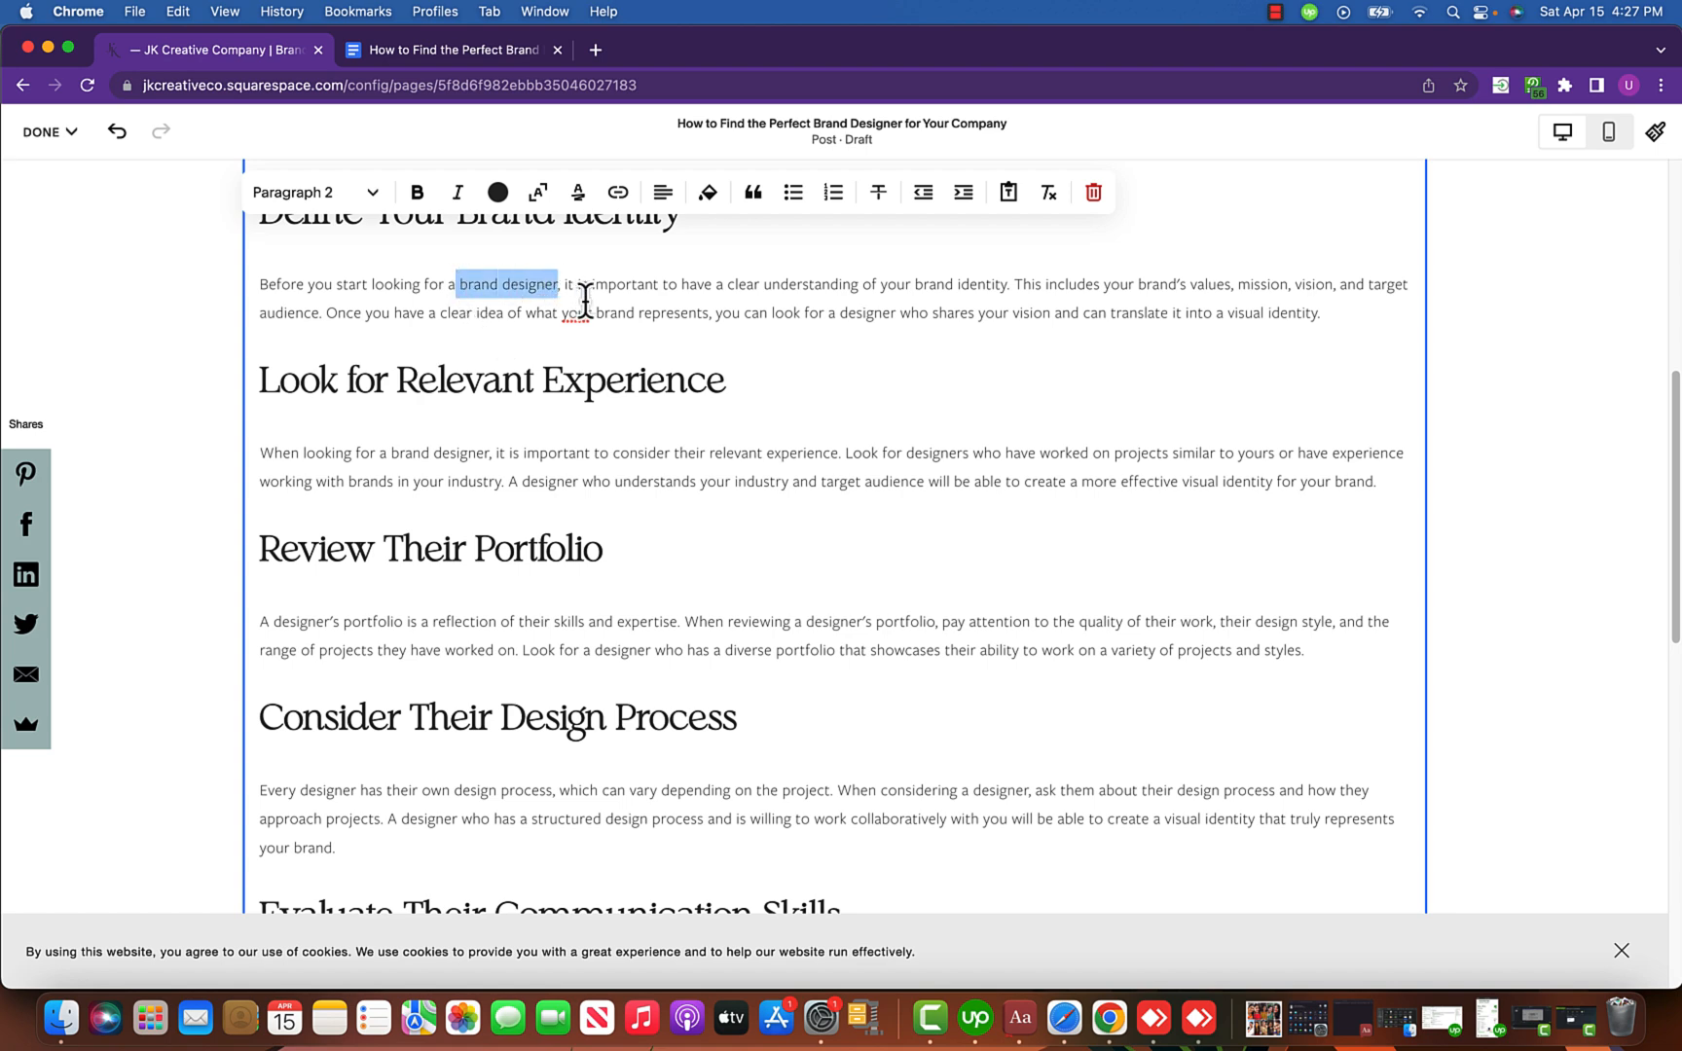
left_click(597, 57)
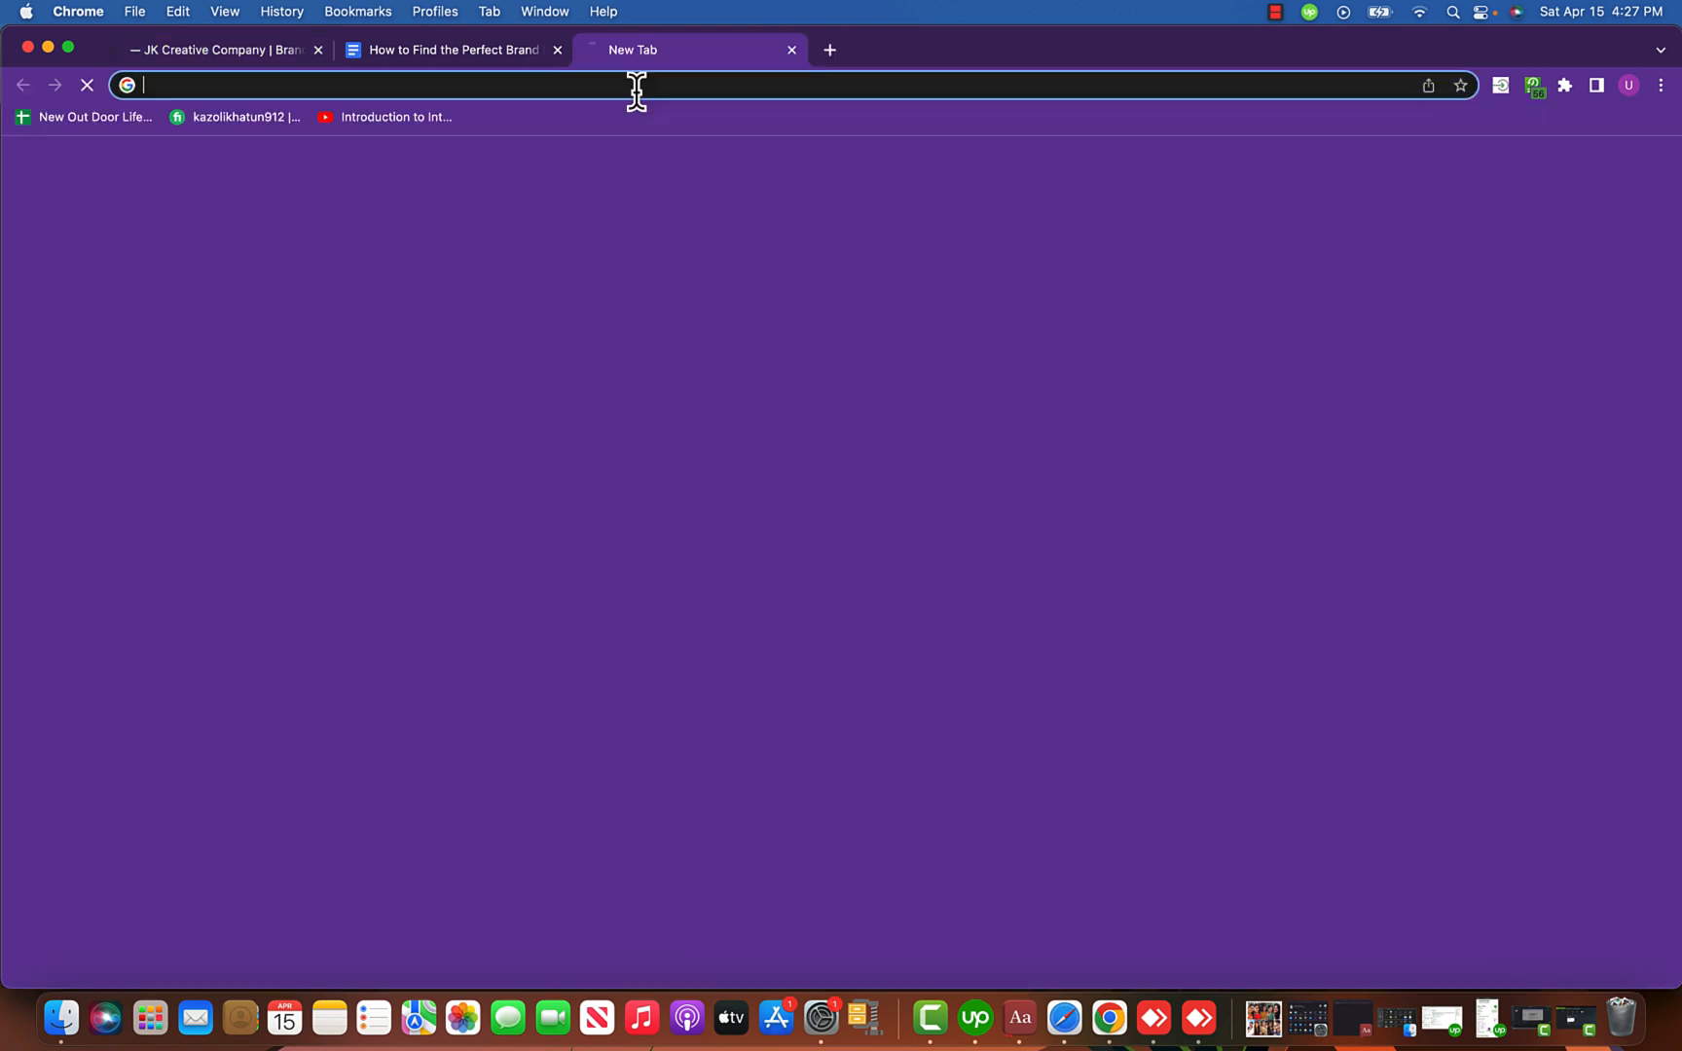
type("JK")
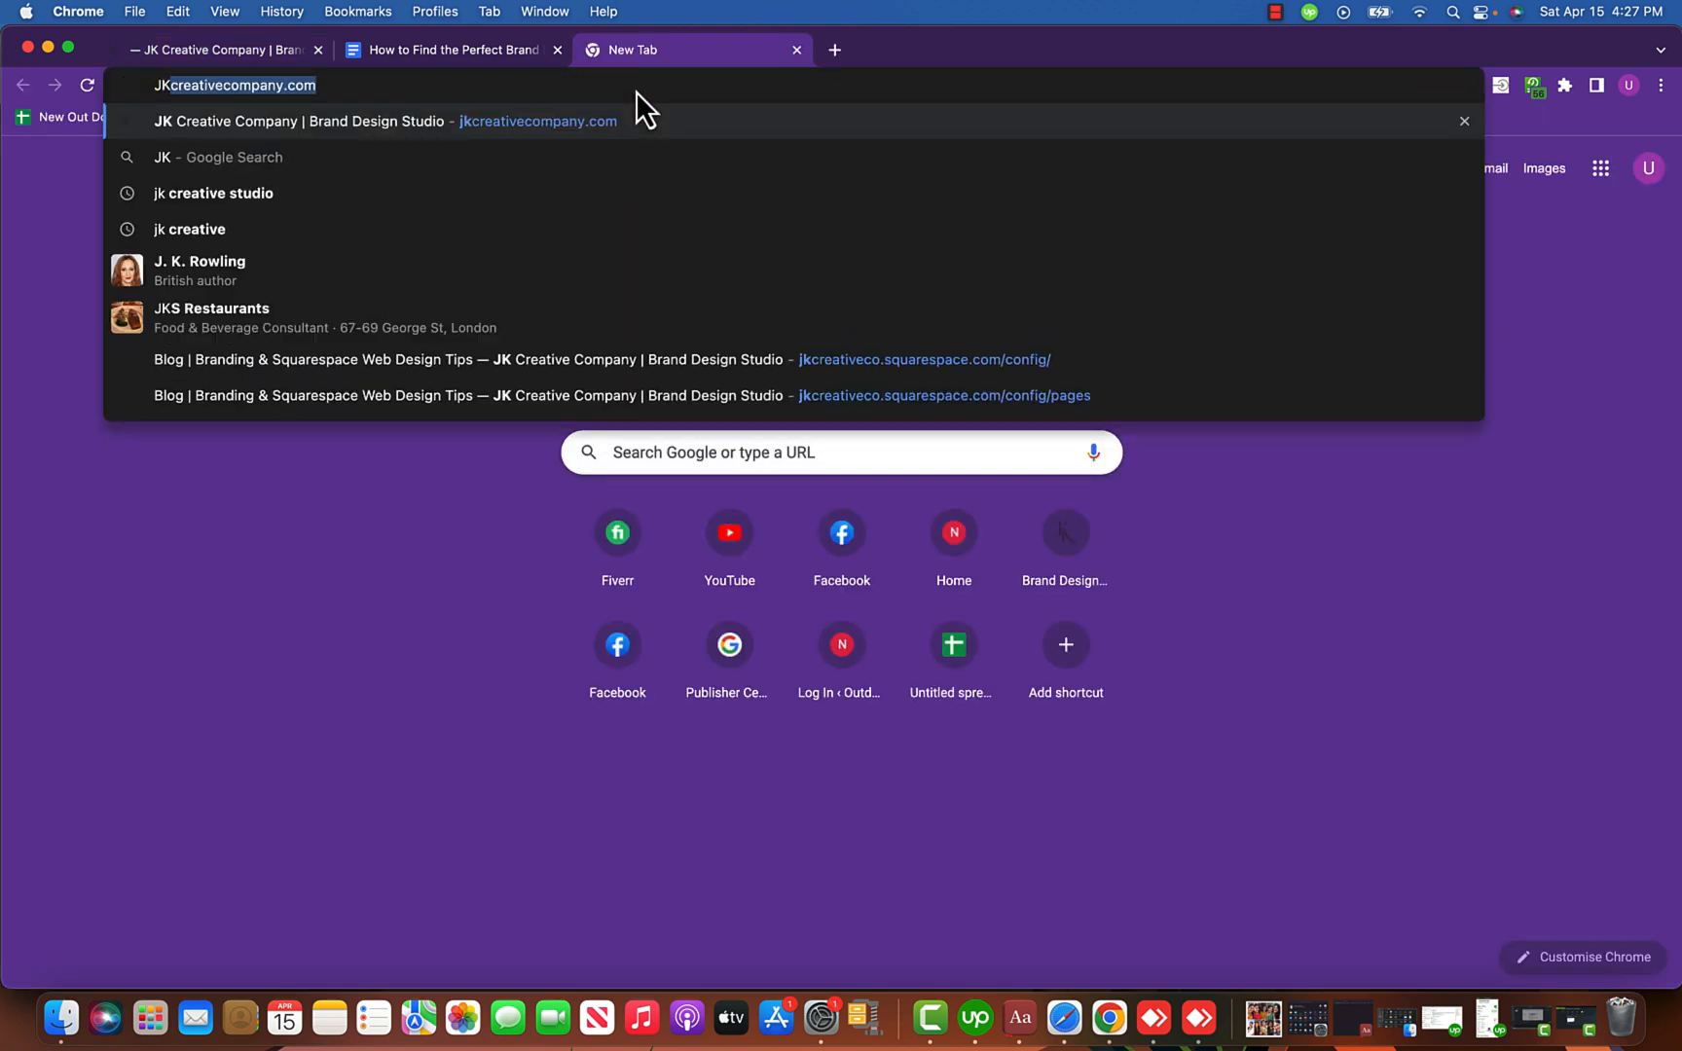
key("Return")
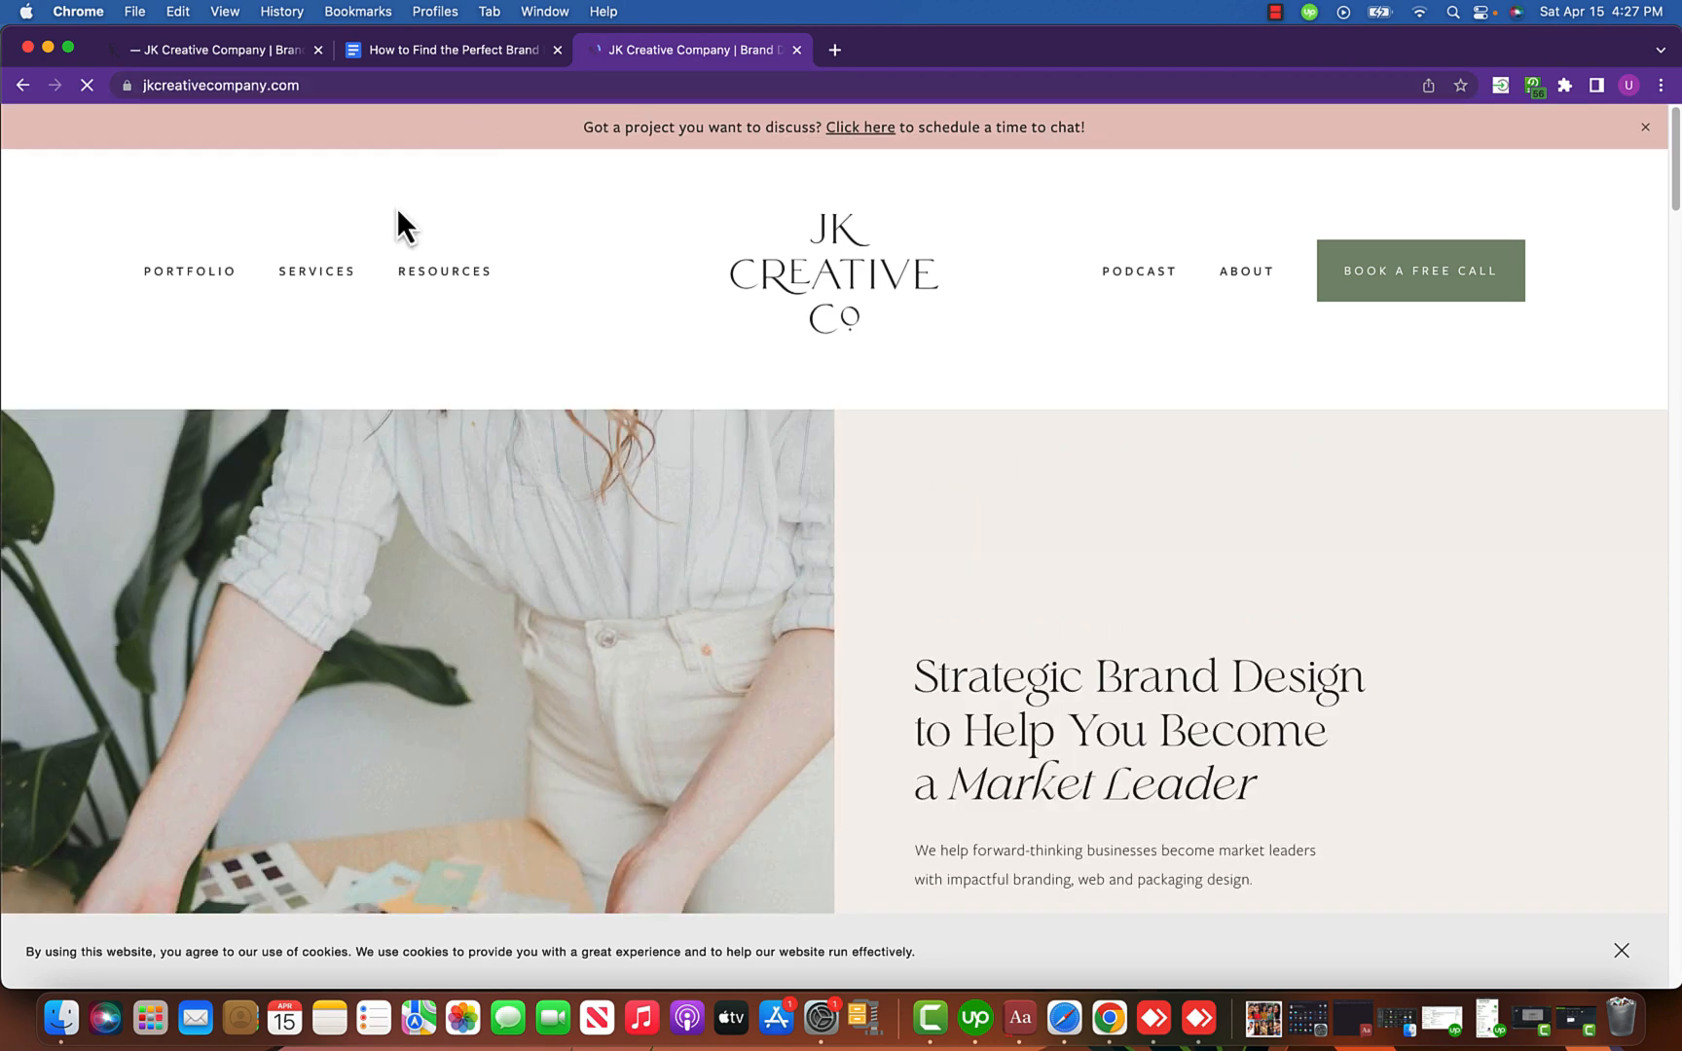
mouse_move(329, 280)
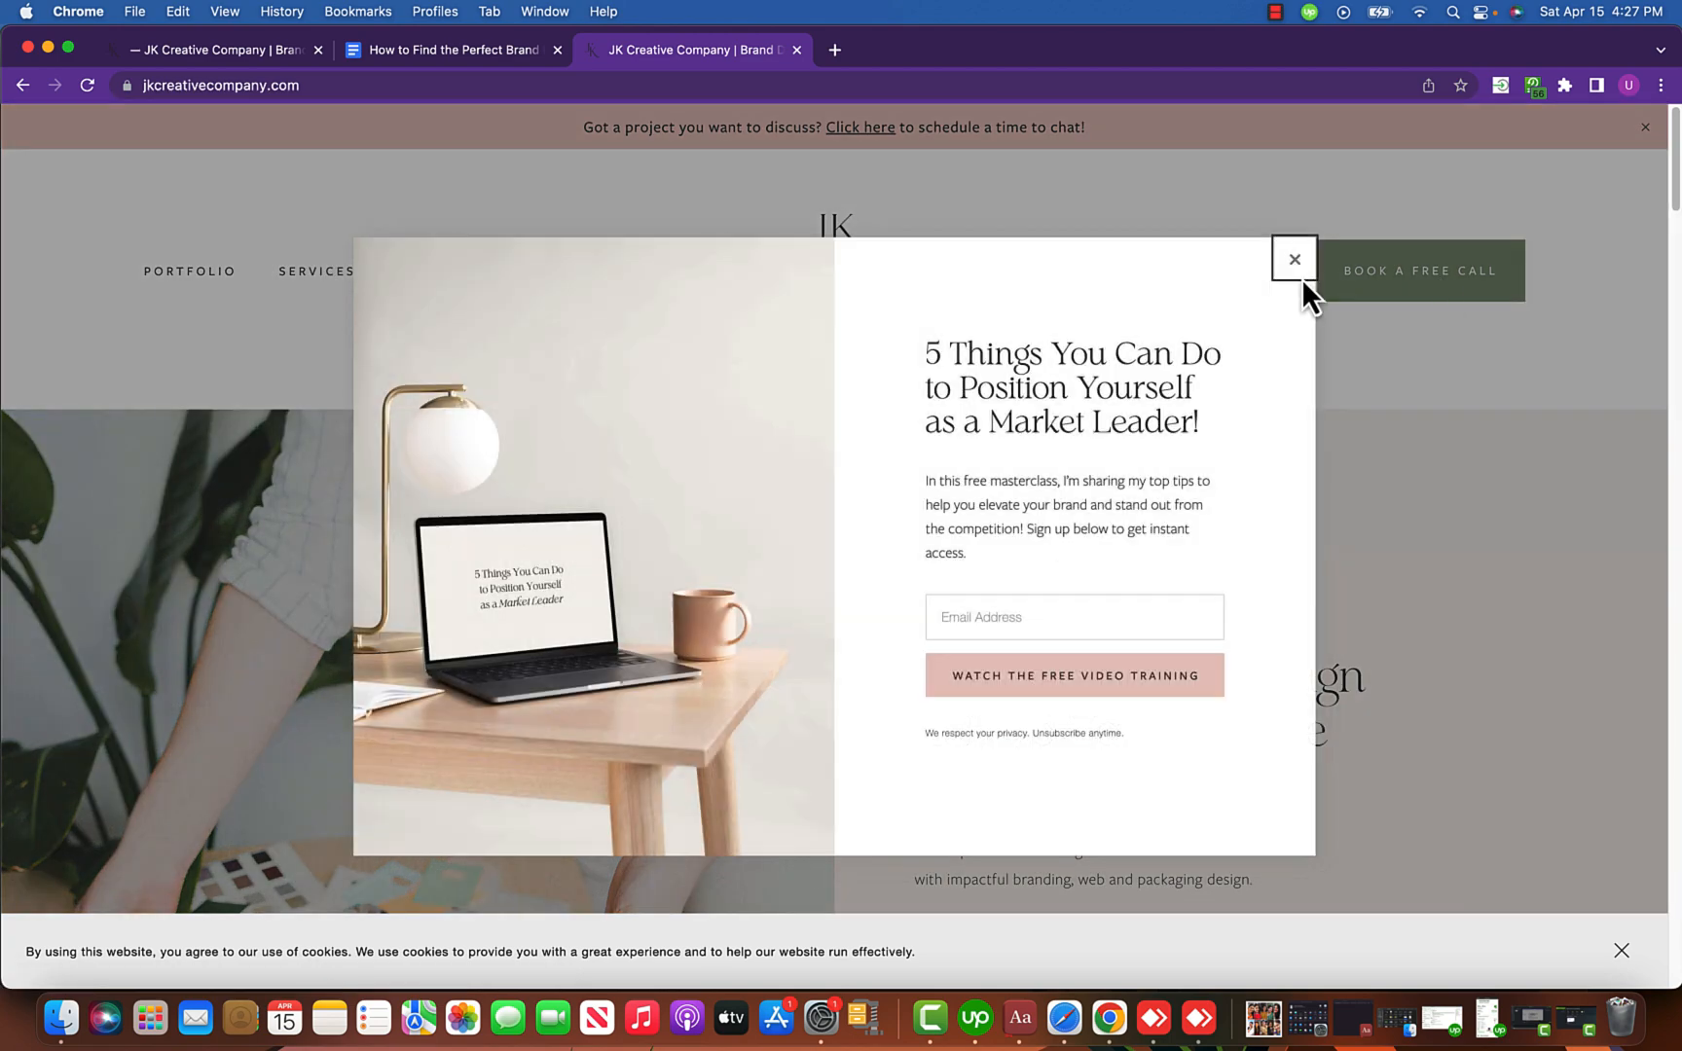
left_click(1290, 274)
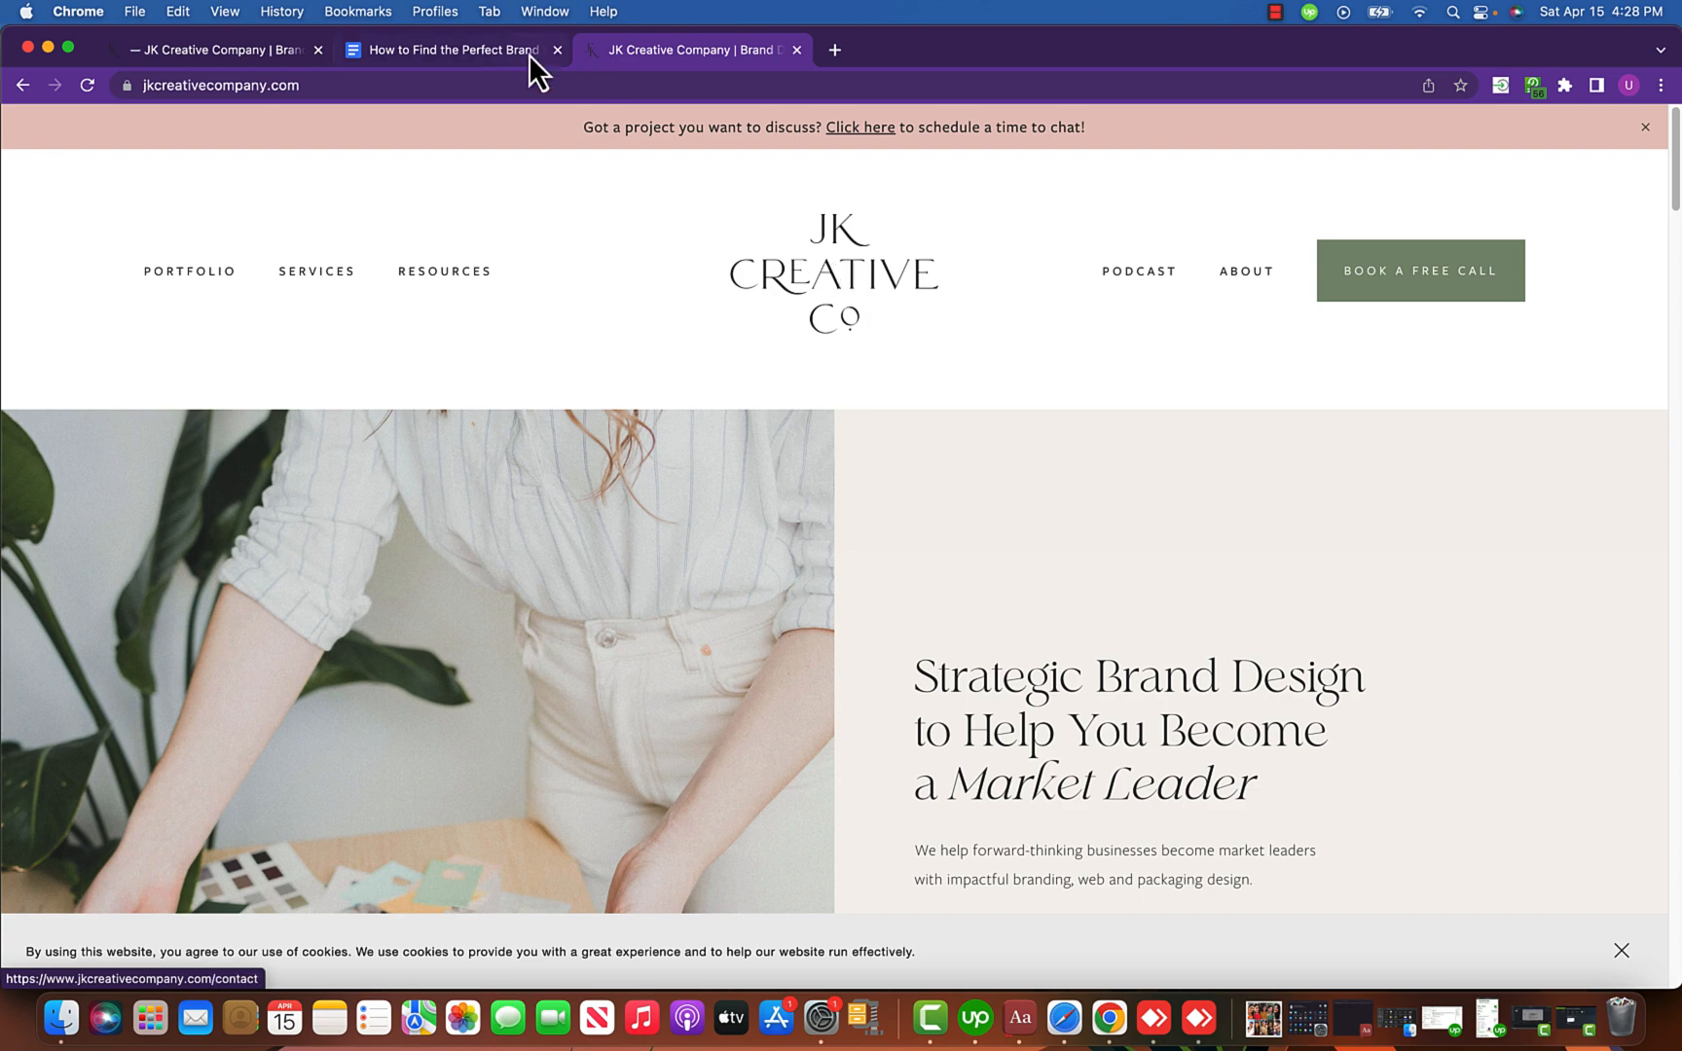
Start a link on "designer's portfolio" in the "Review Their Portfolio" paragraph and get the Portfolio page's URL from the company website.
left_click(214, 53)
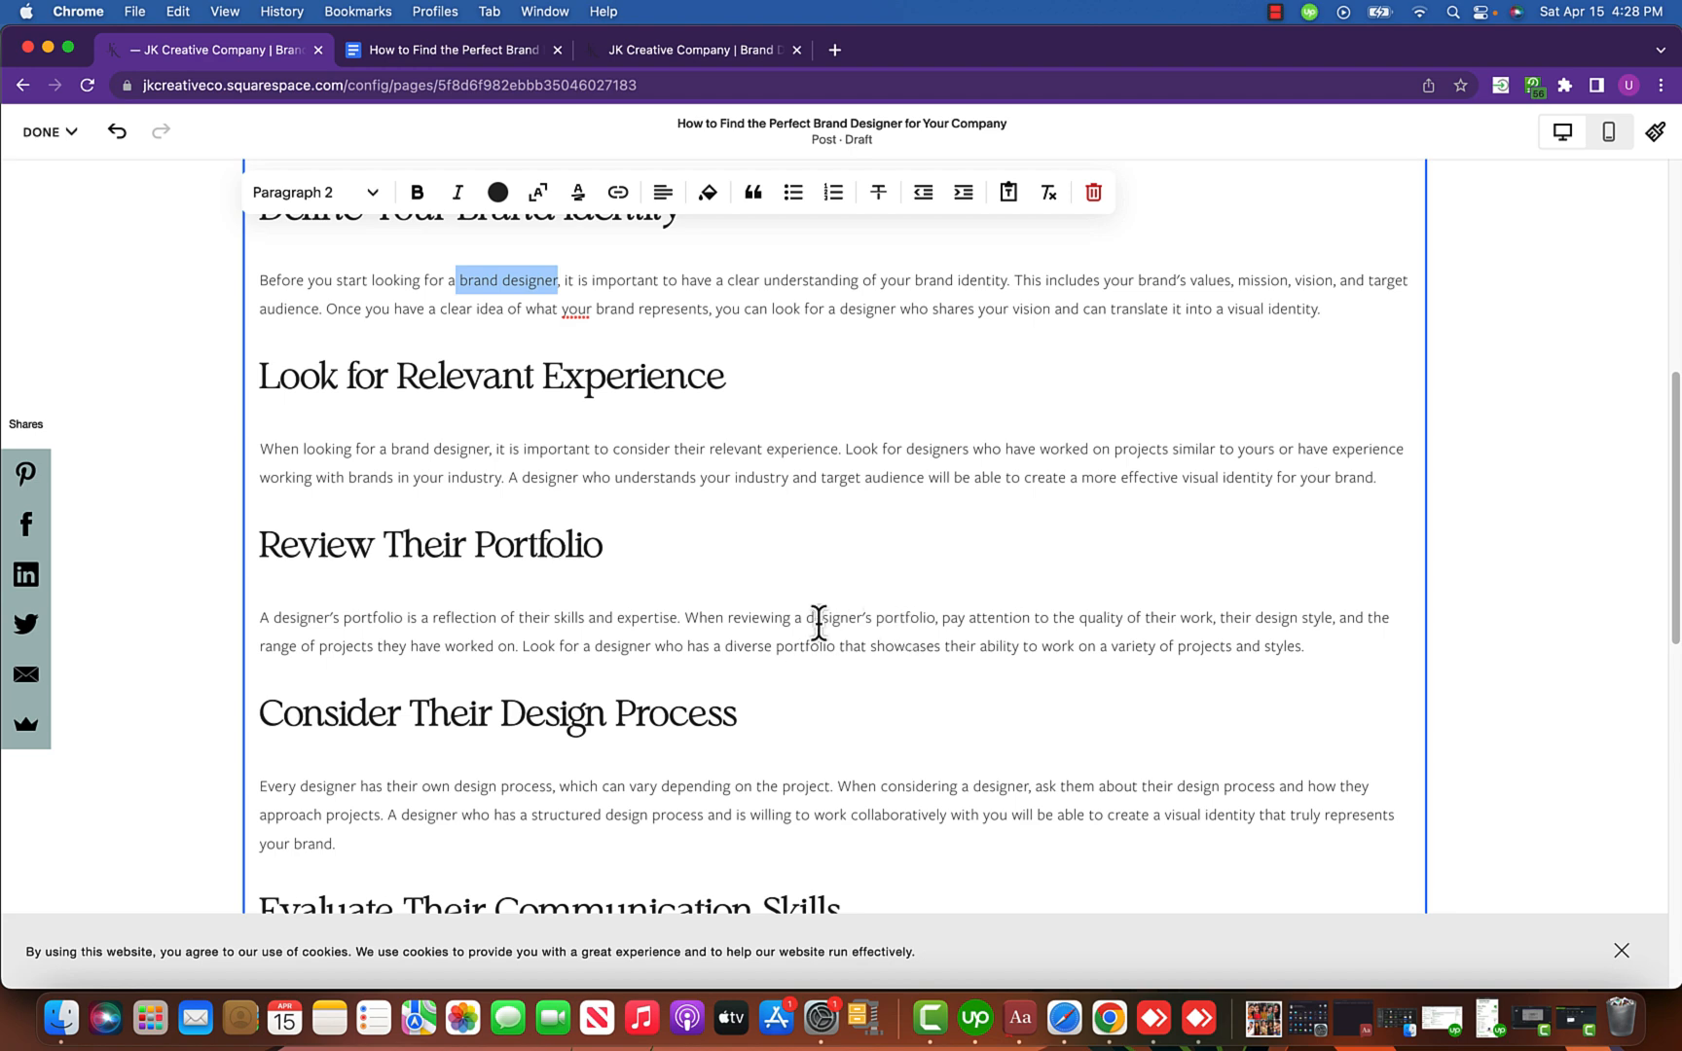
left_click_drag(806, 618, 934, 619)
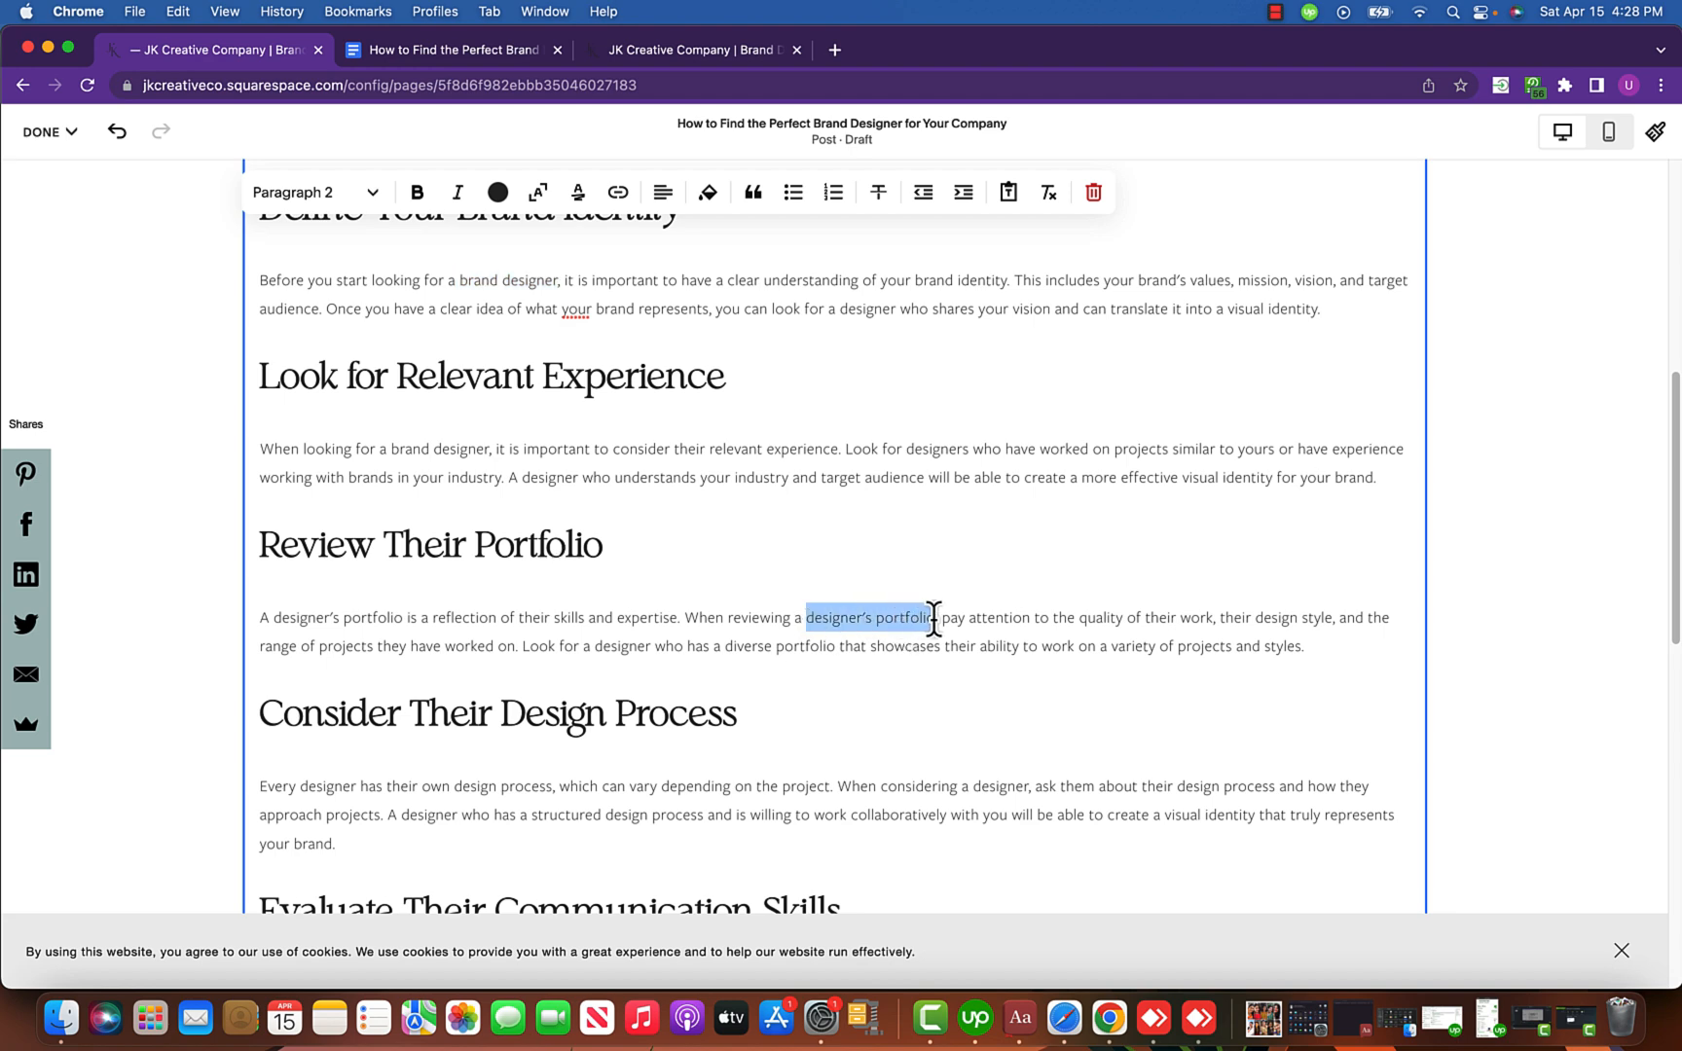
left_click(619, 200)
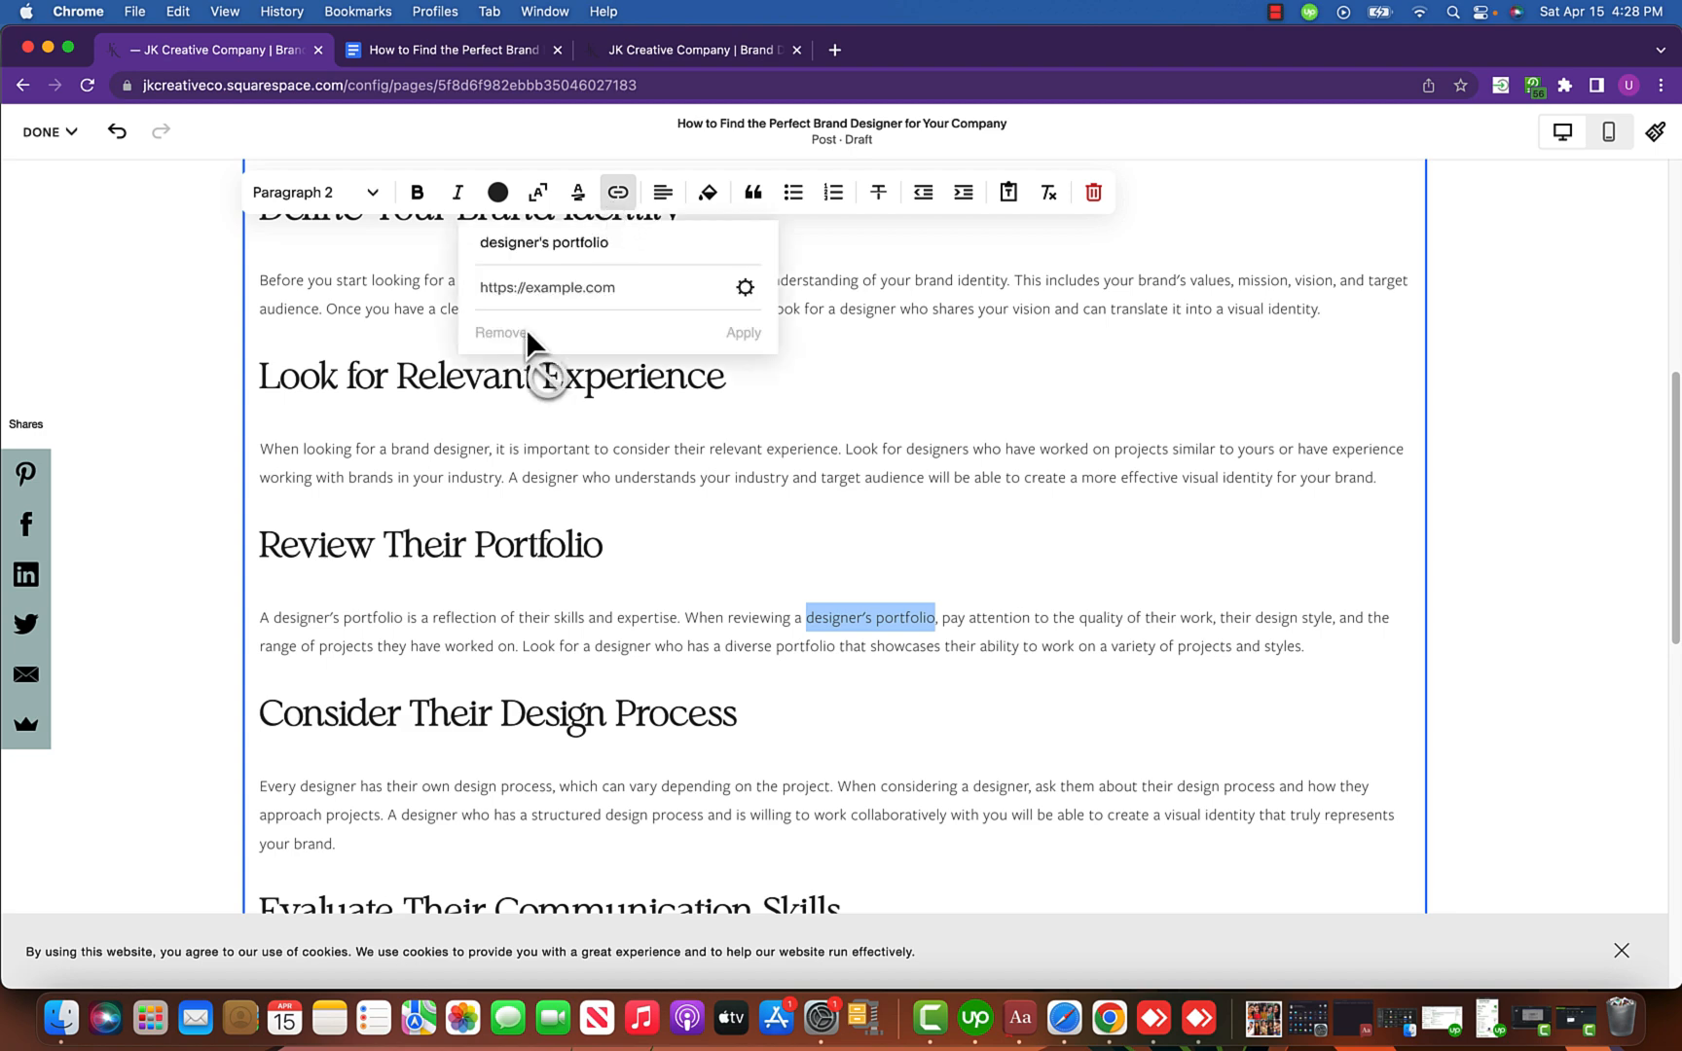
left_click(698, 54)
left_click(177, 280)
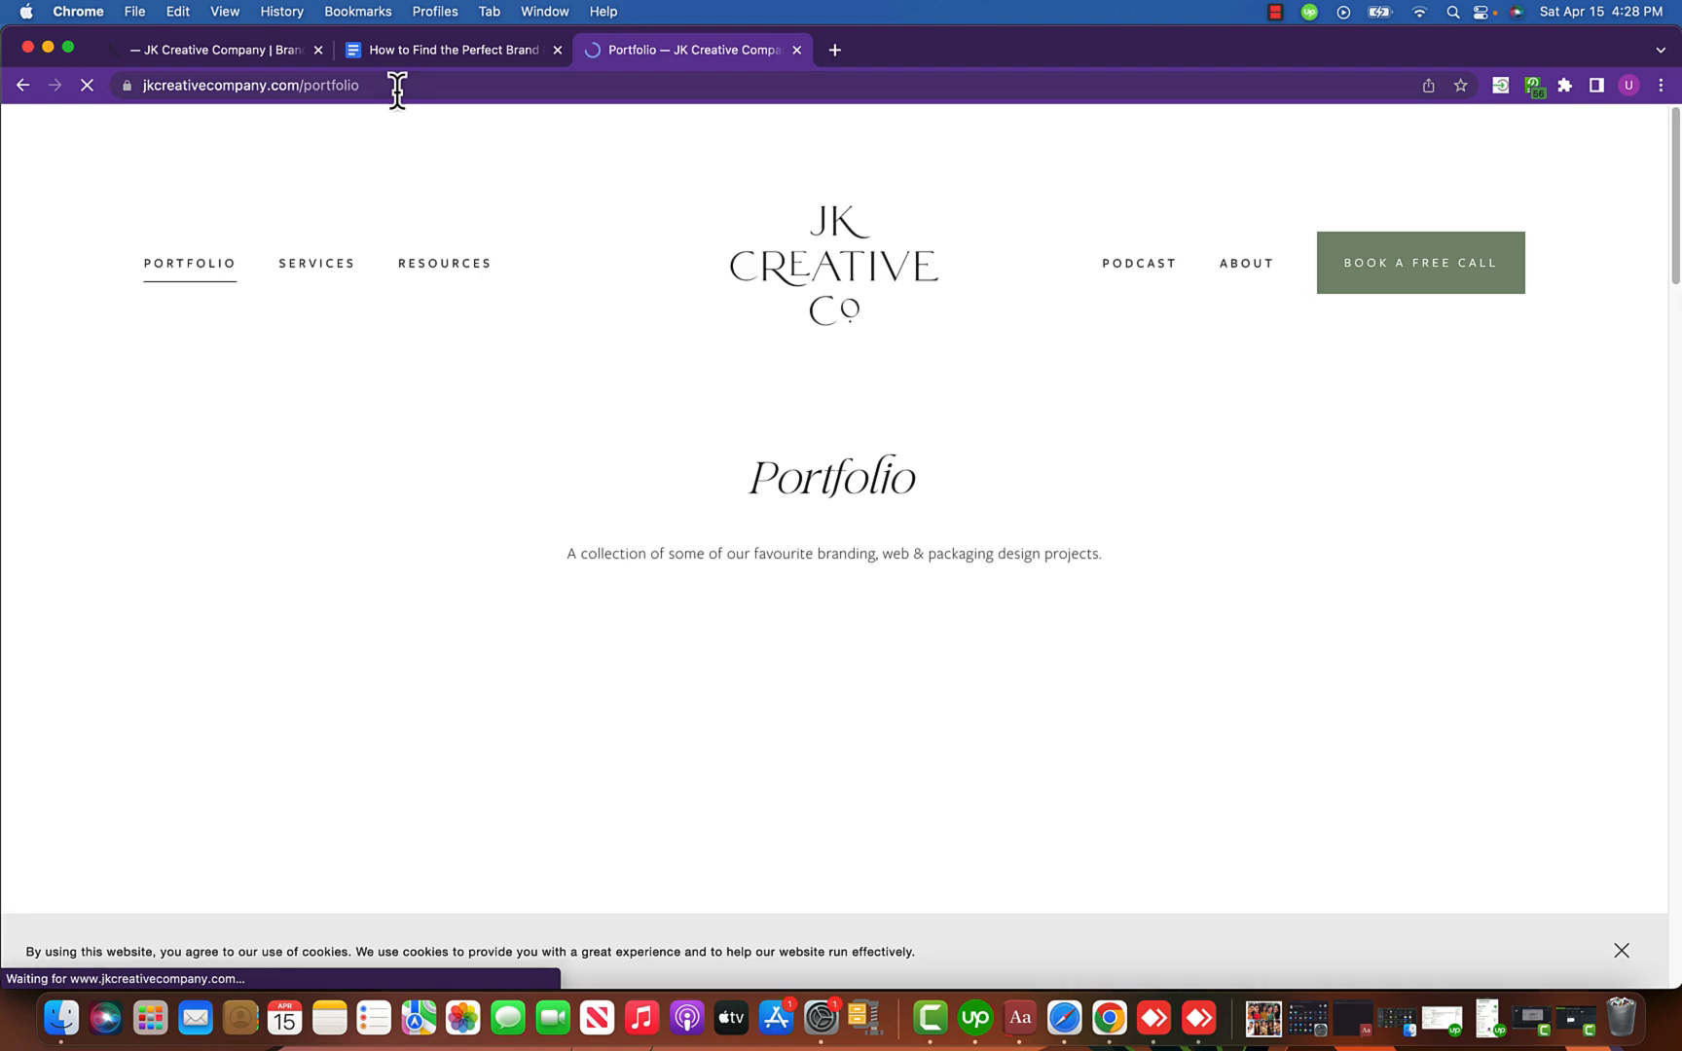
left_click(395, 85)
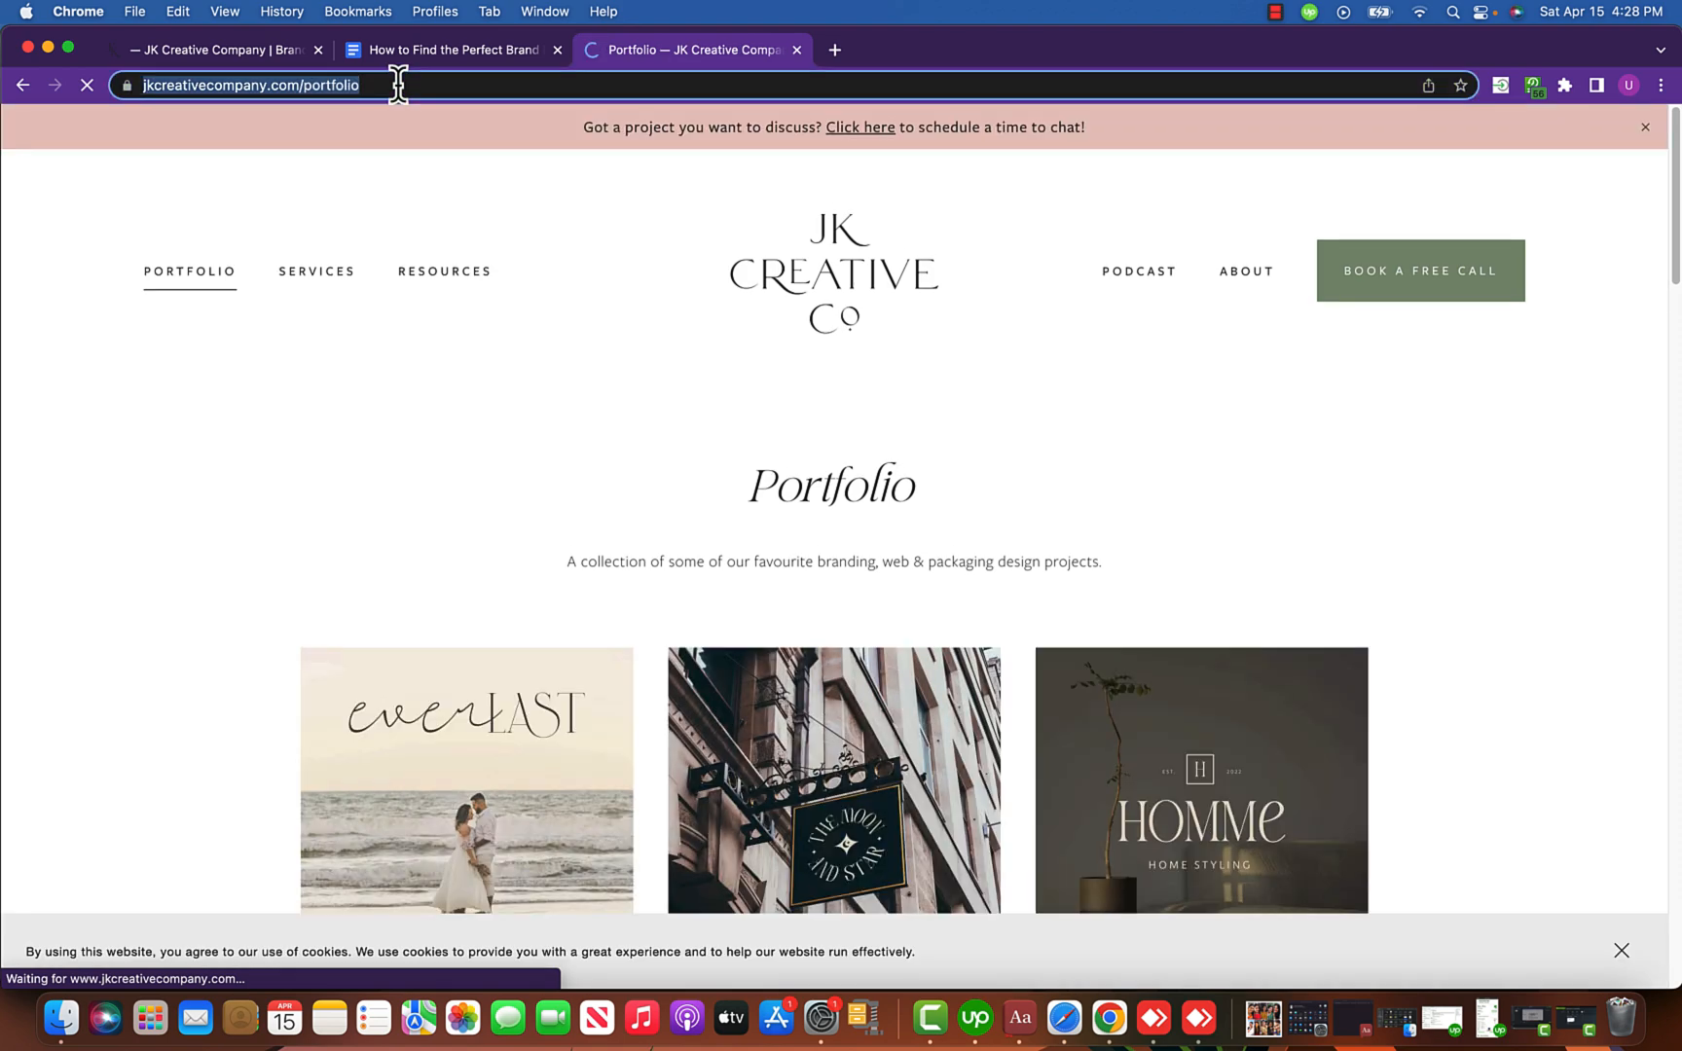
left_click(264, 56)
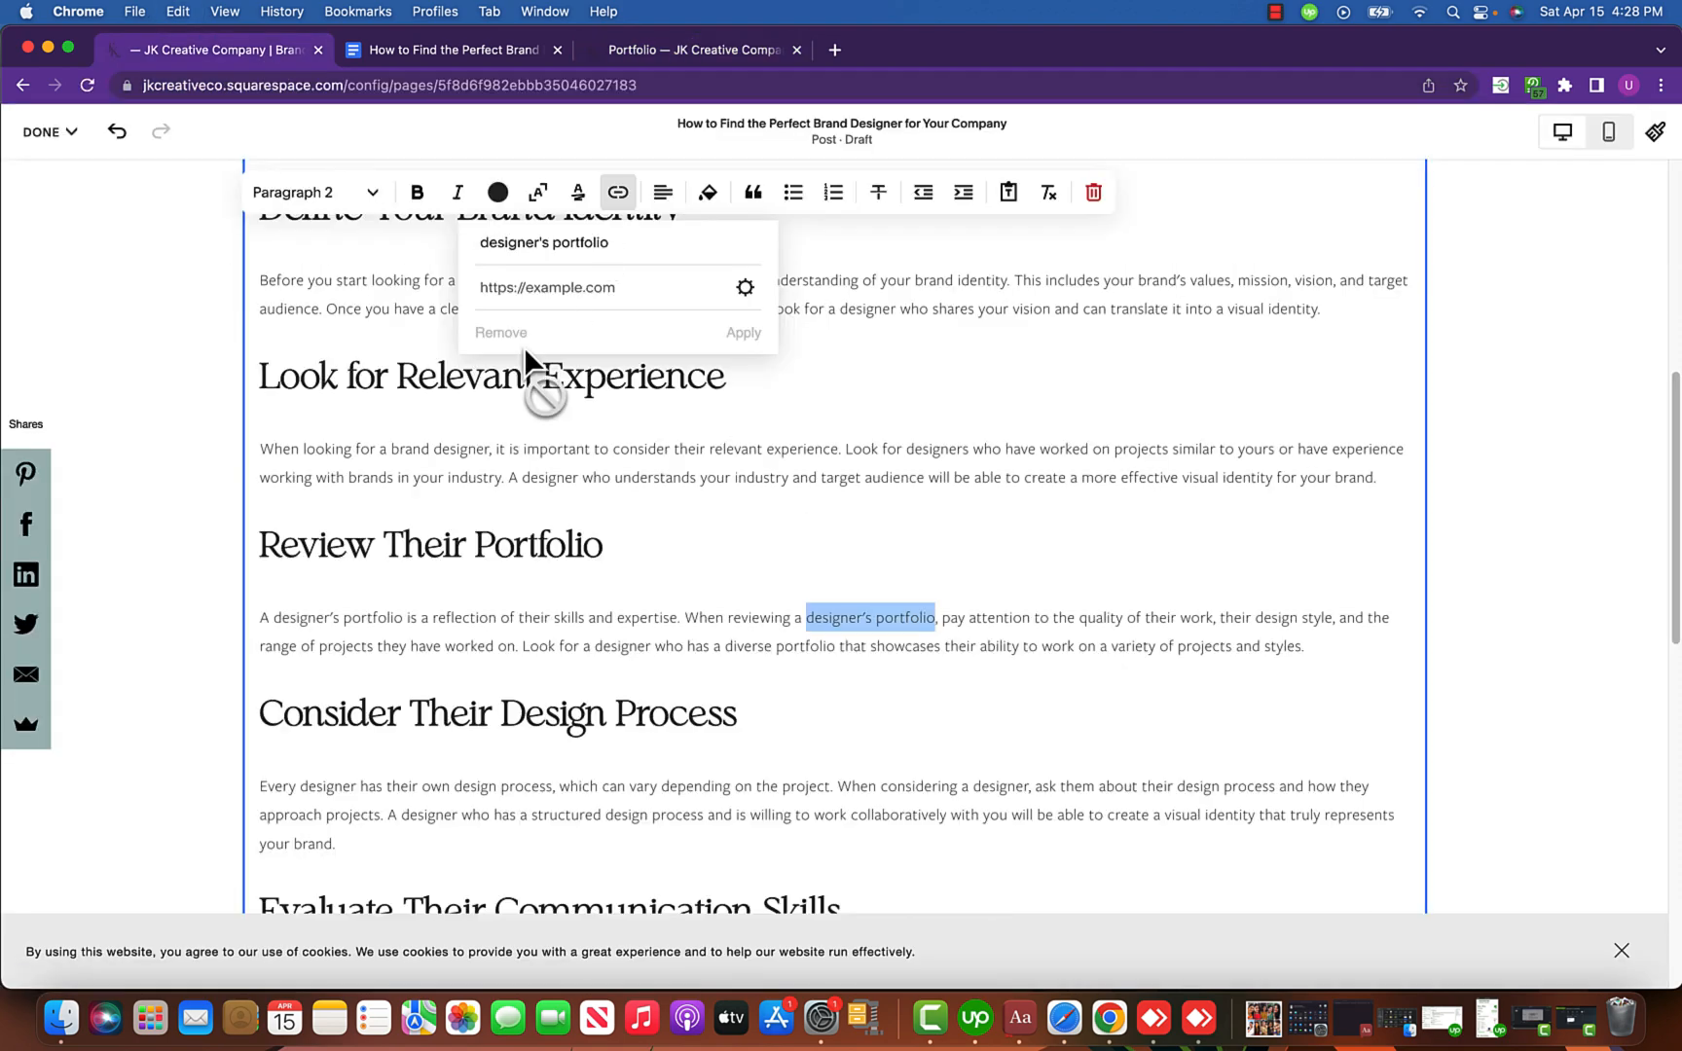
left_click(642, 289)
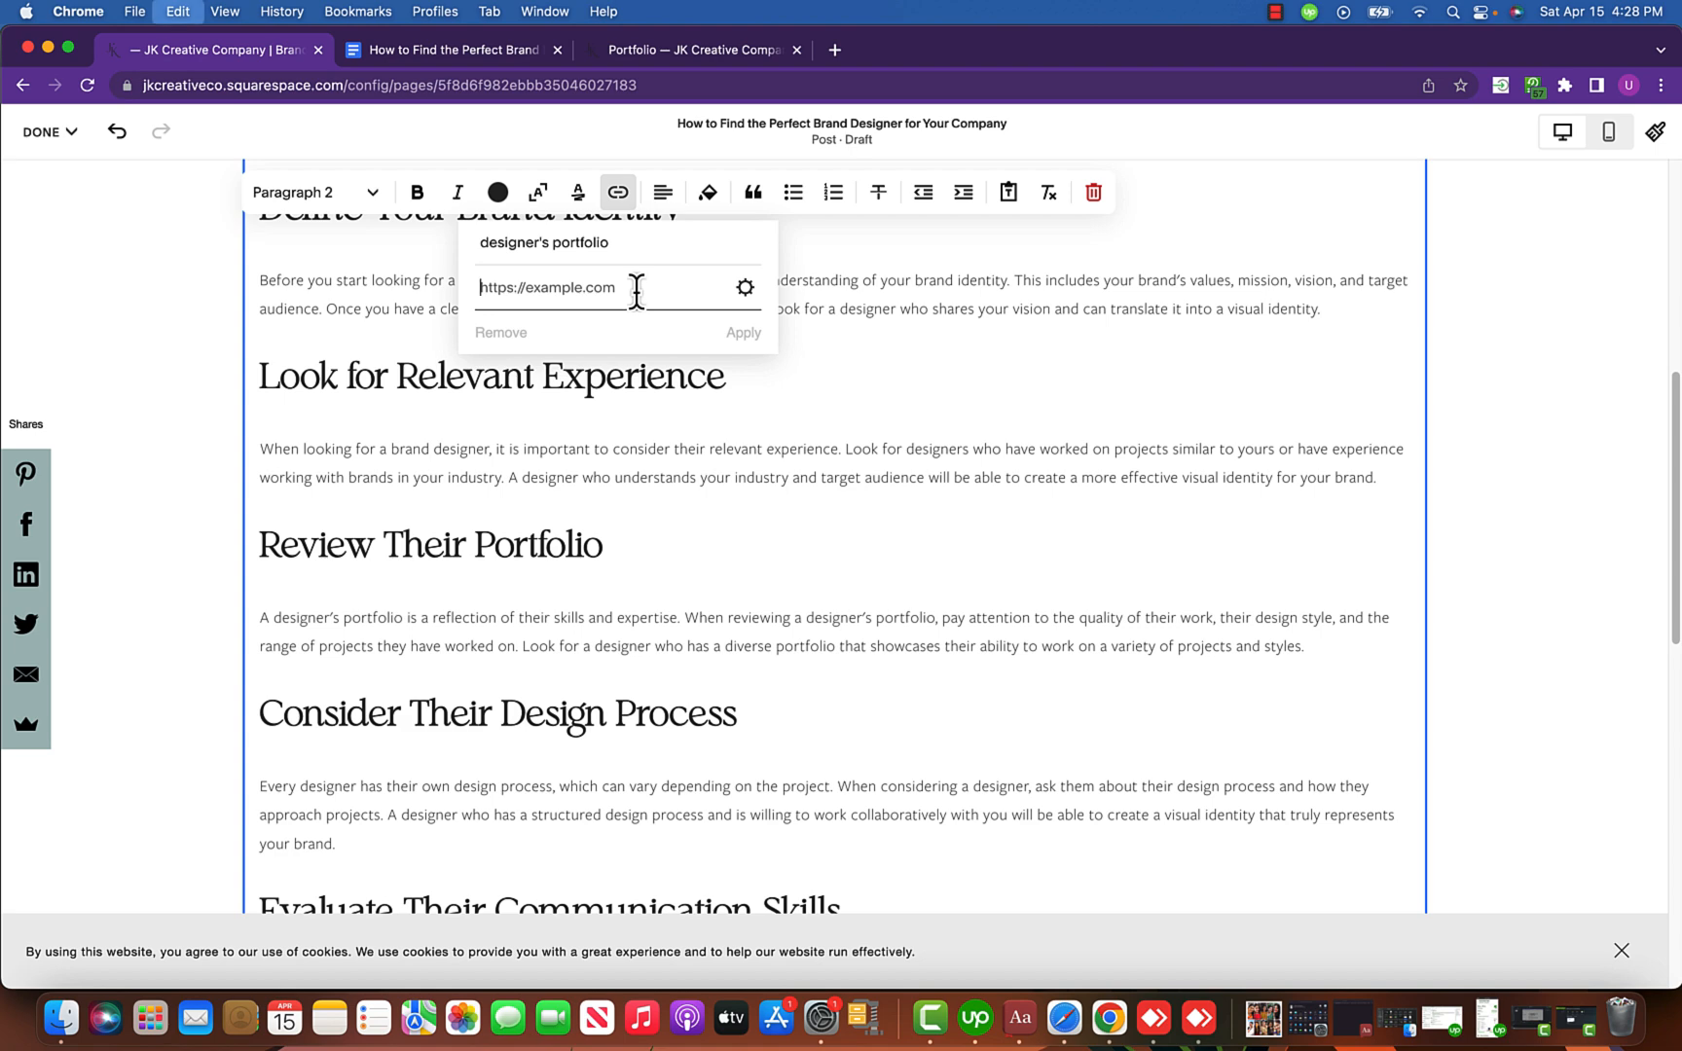
key("super+v")
left_click(743, 289)
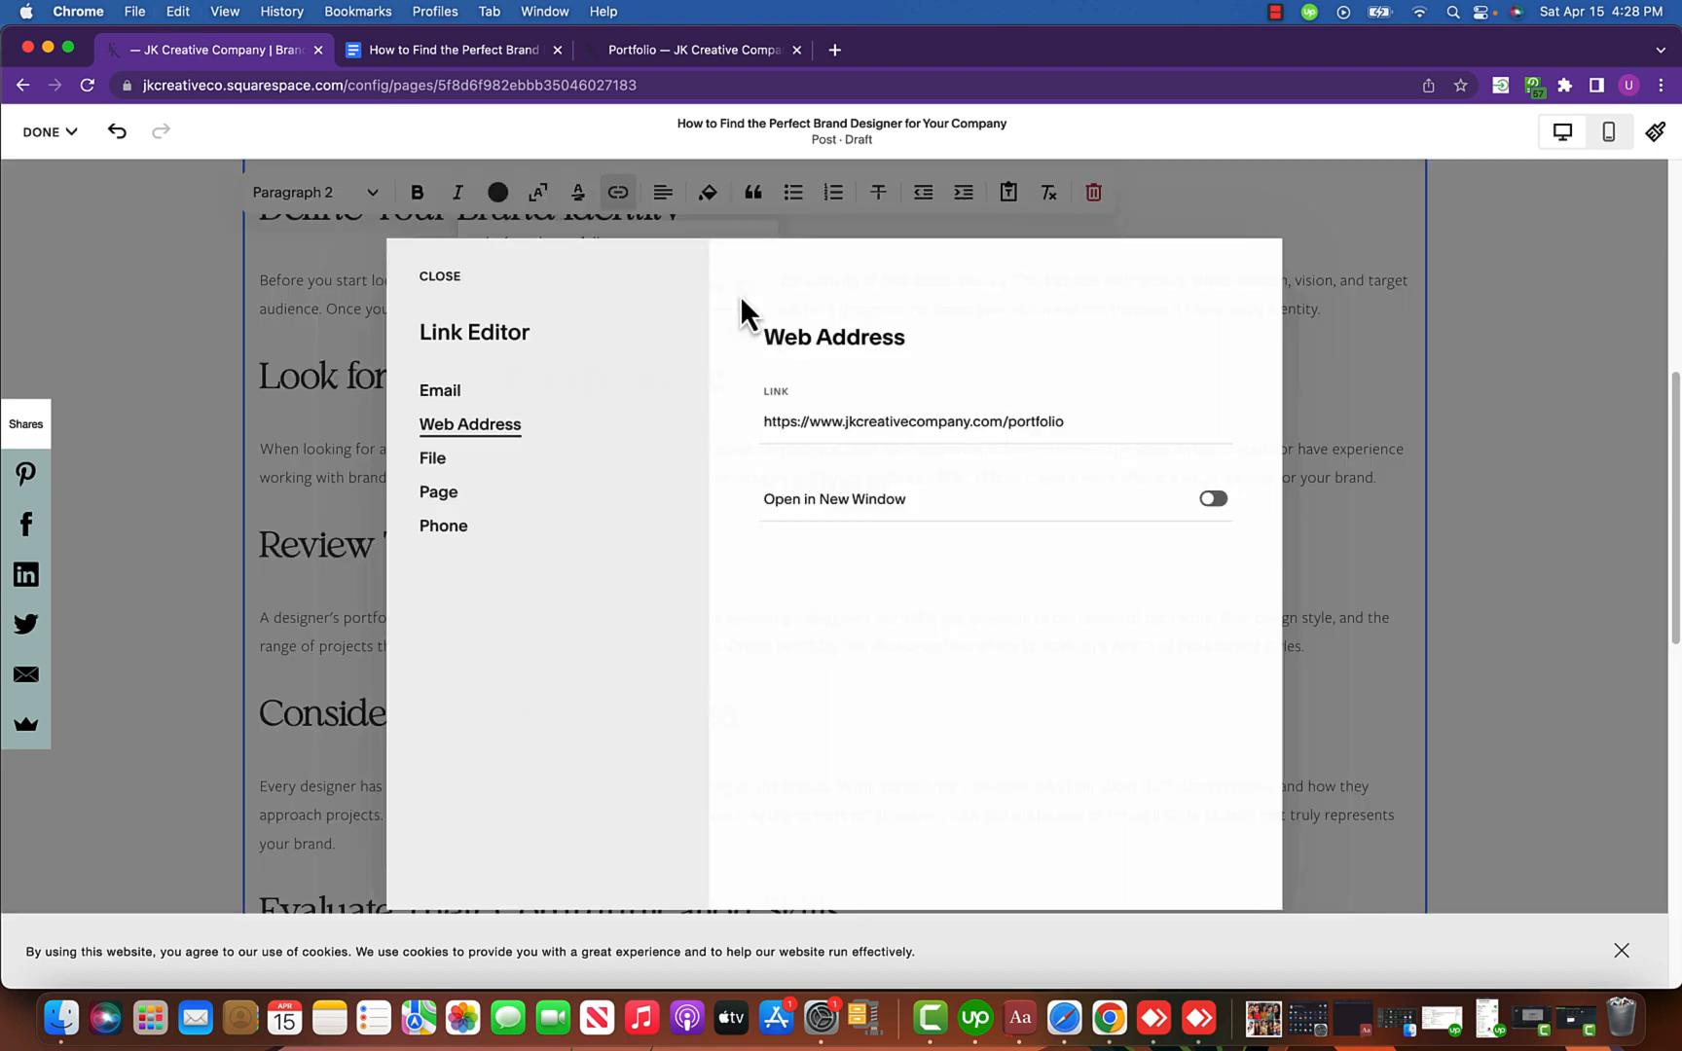
left_click(1215, 499)
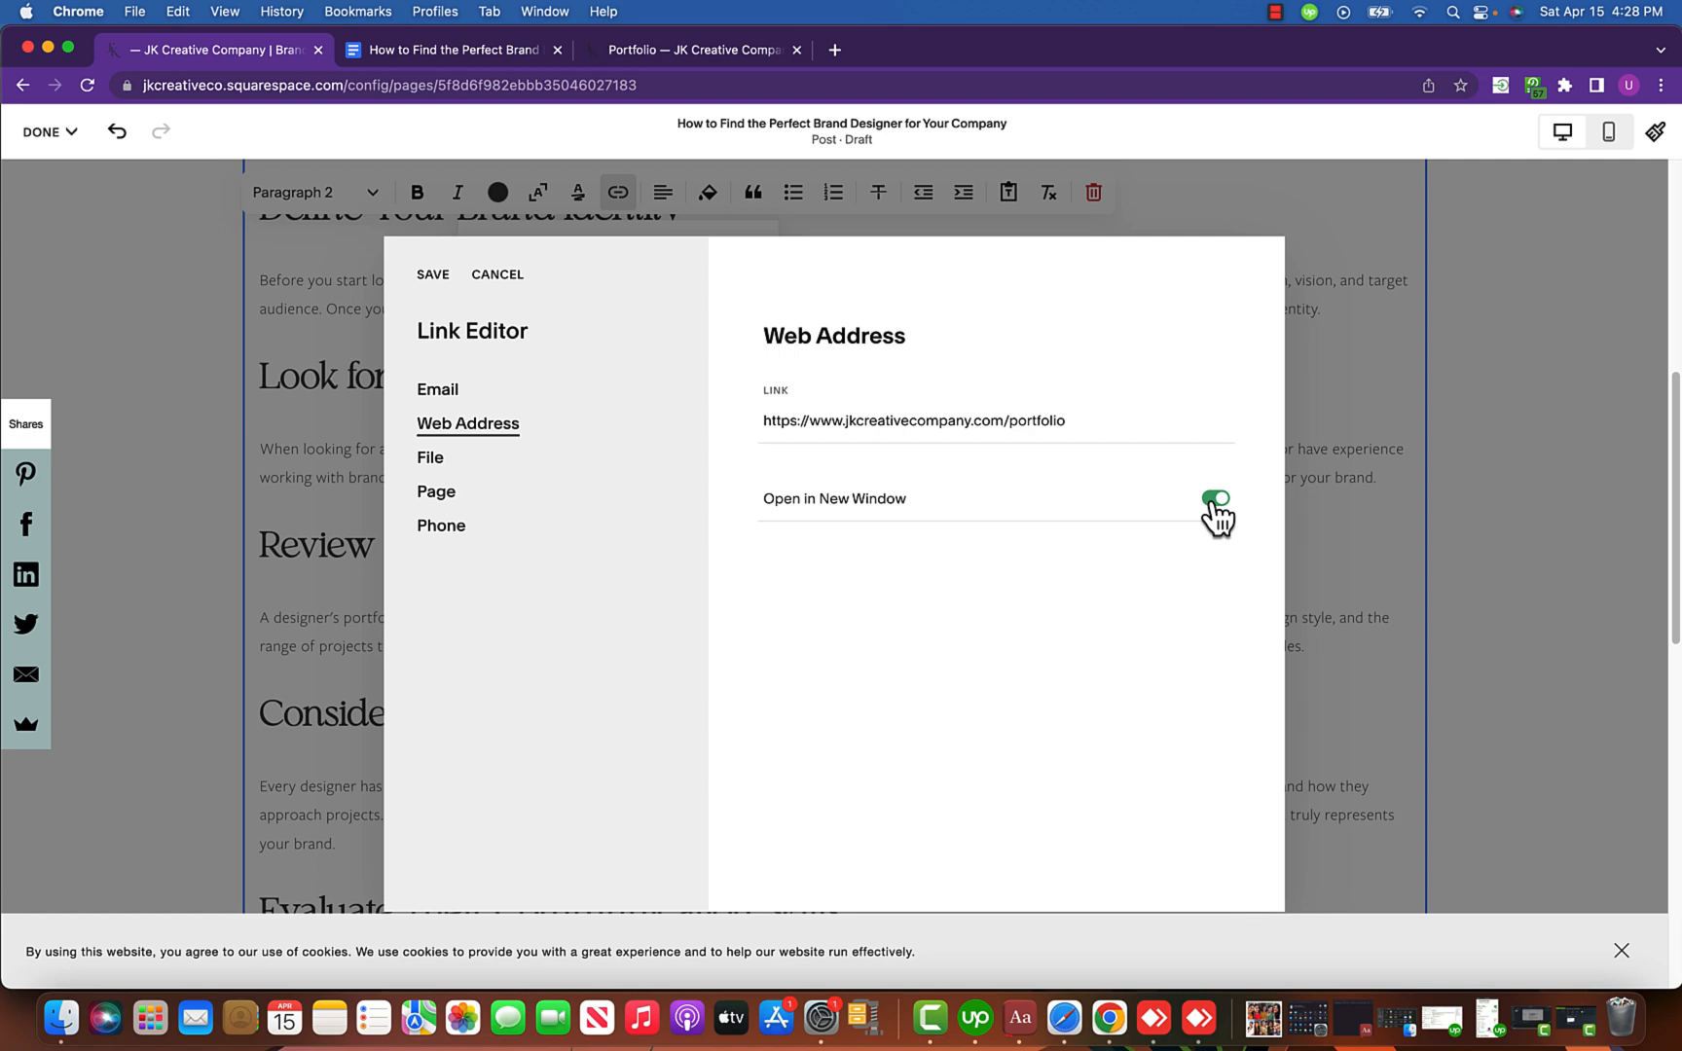
Examine the File, Page and Phone link types in the Link Editor and leave the link settings.
left_click(438, 461)
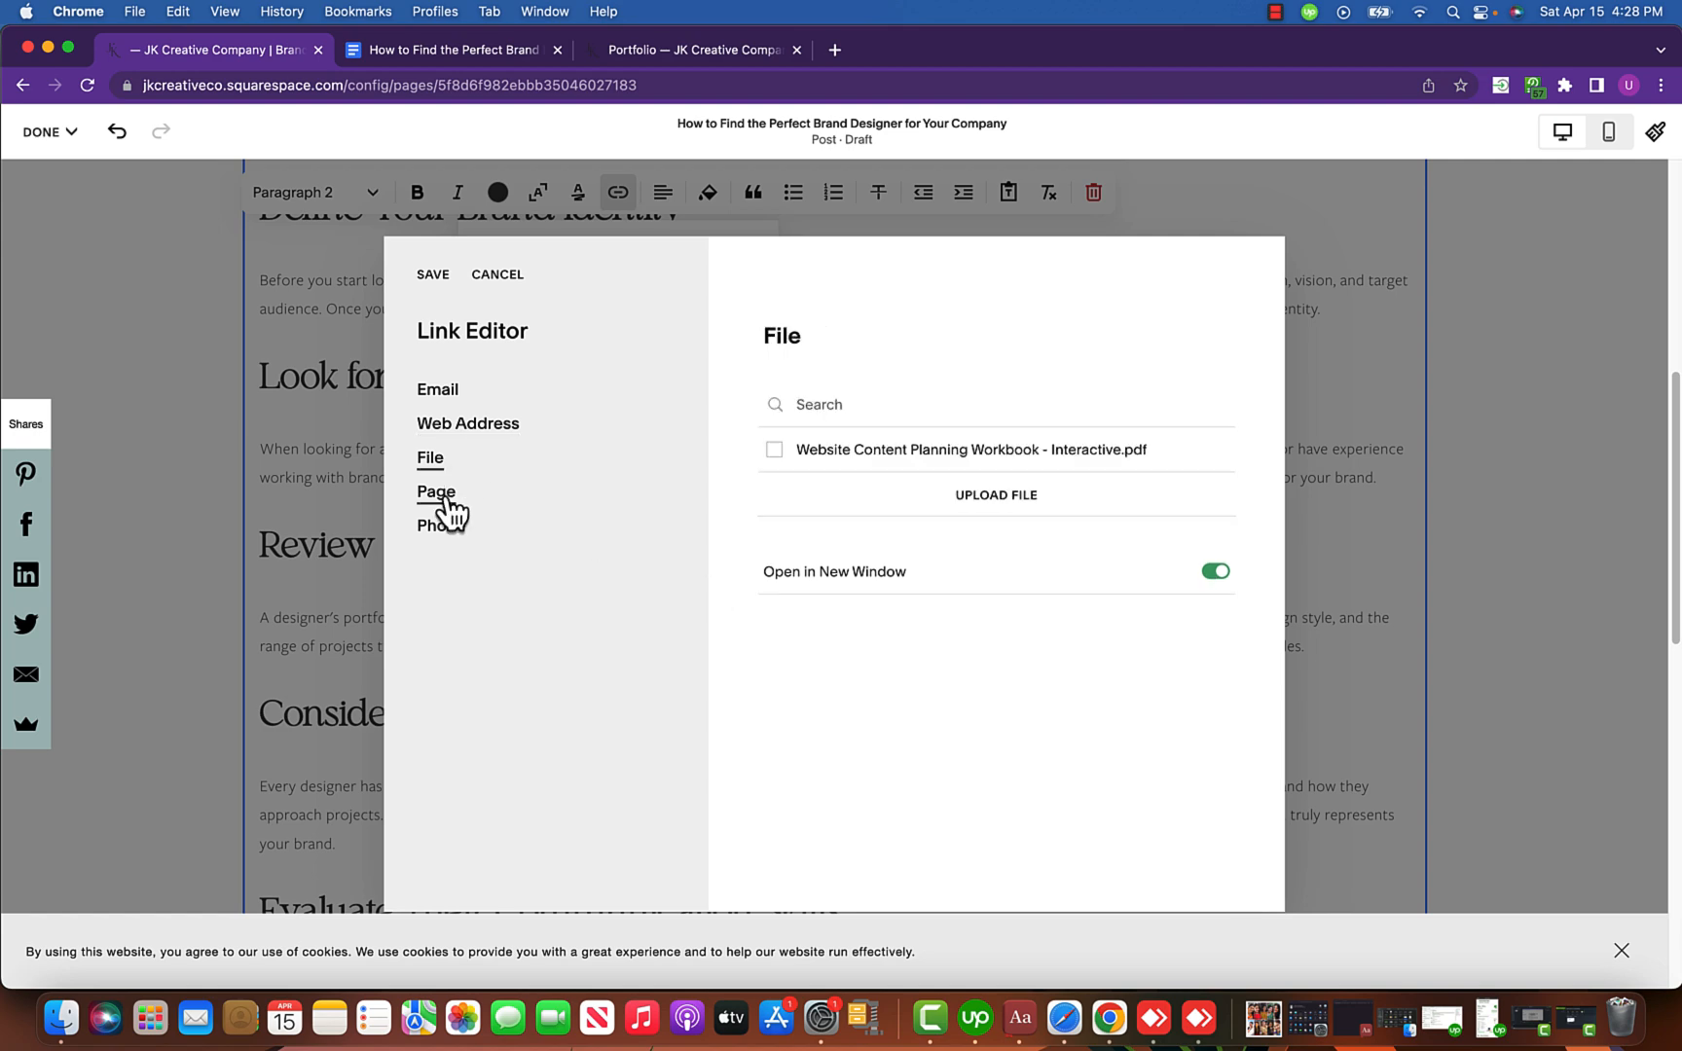
left_click(440, 493)
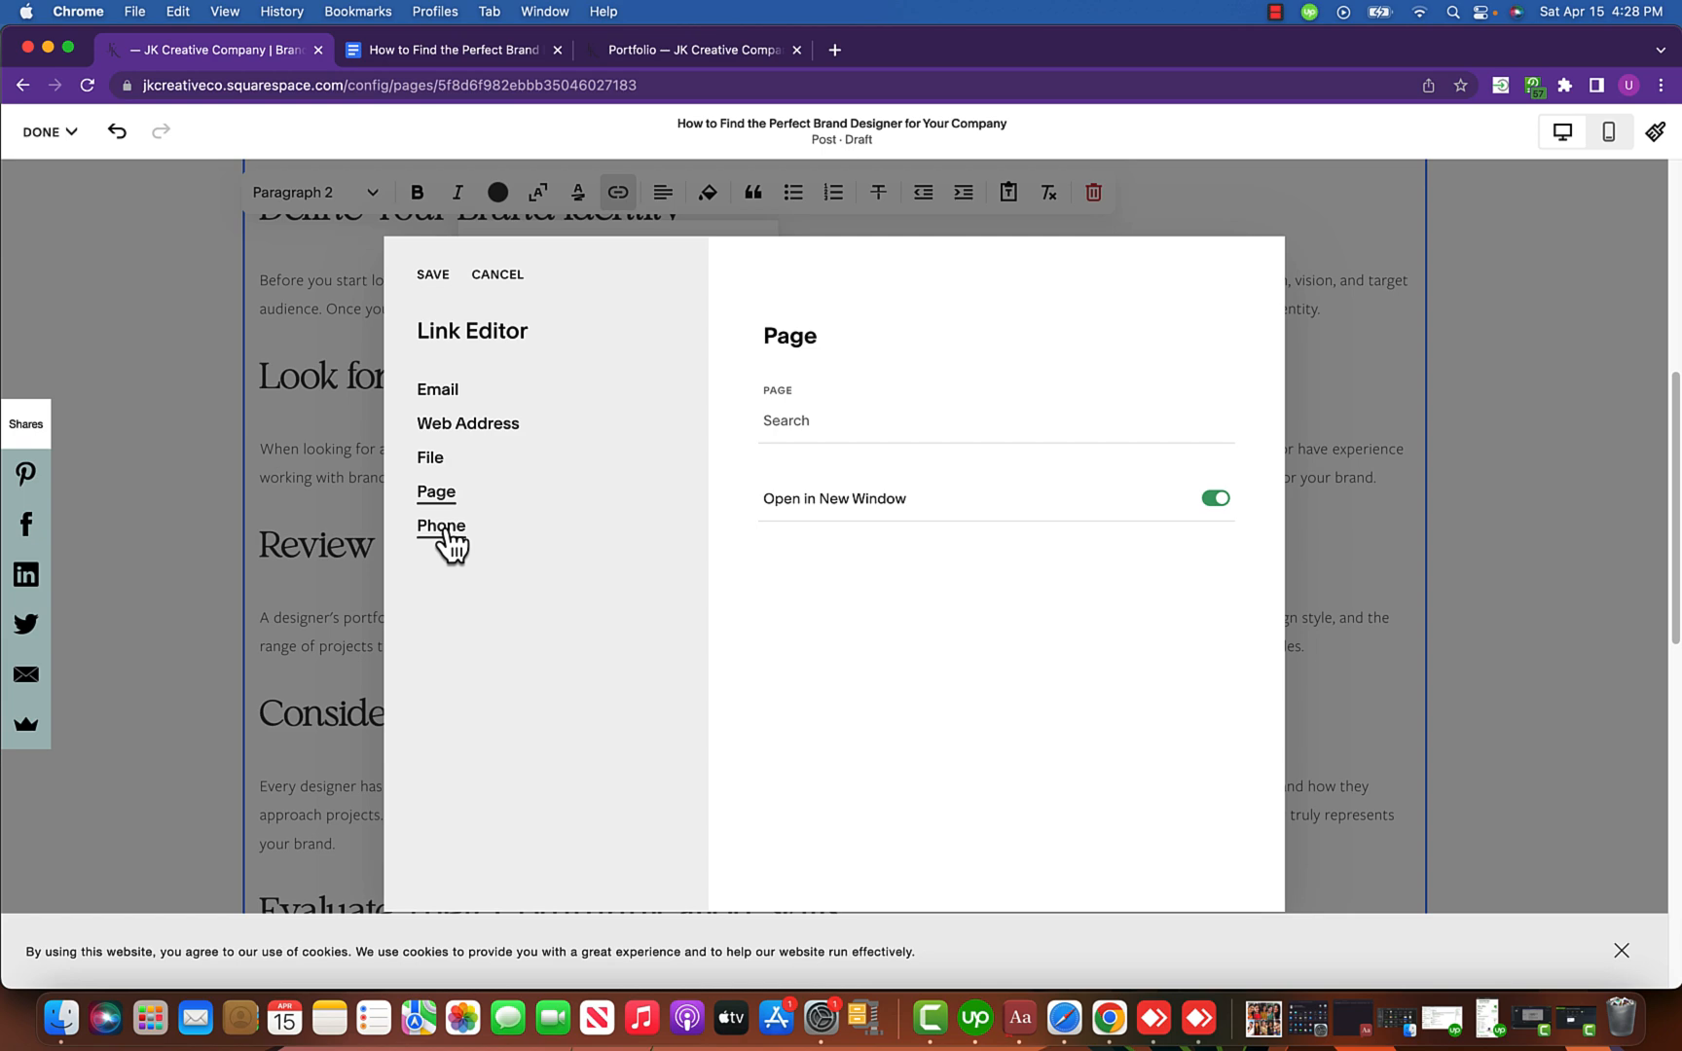
left_click(450, 529)
left_click(1482, 511)
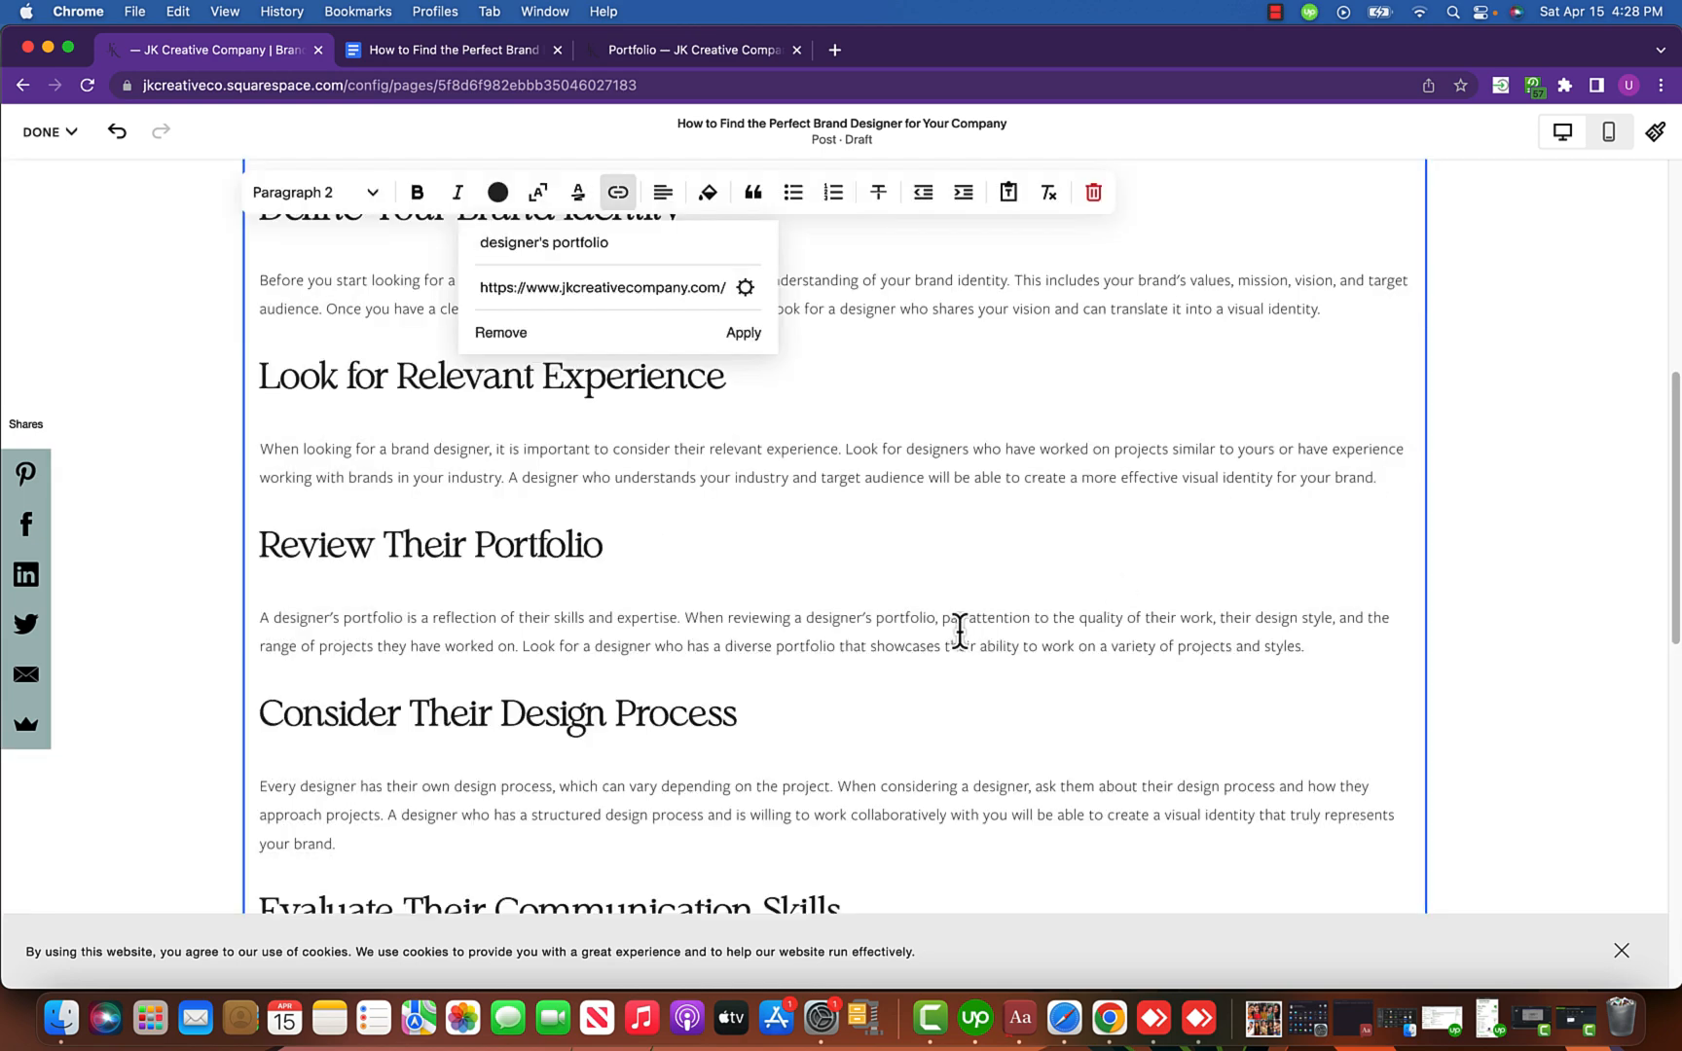
scroll(876, 541, "up", 3)
left_click(920, 535)
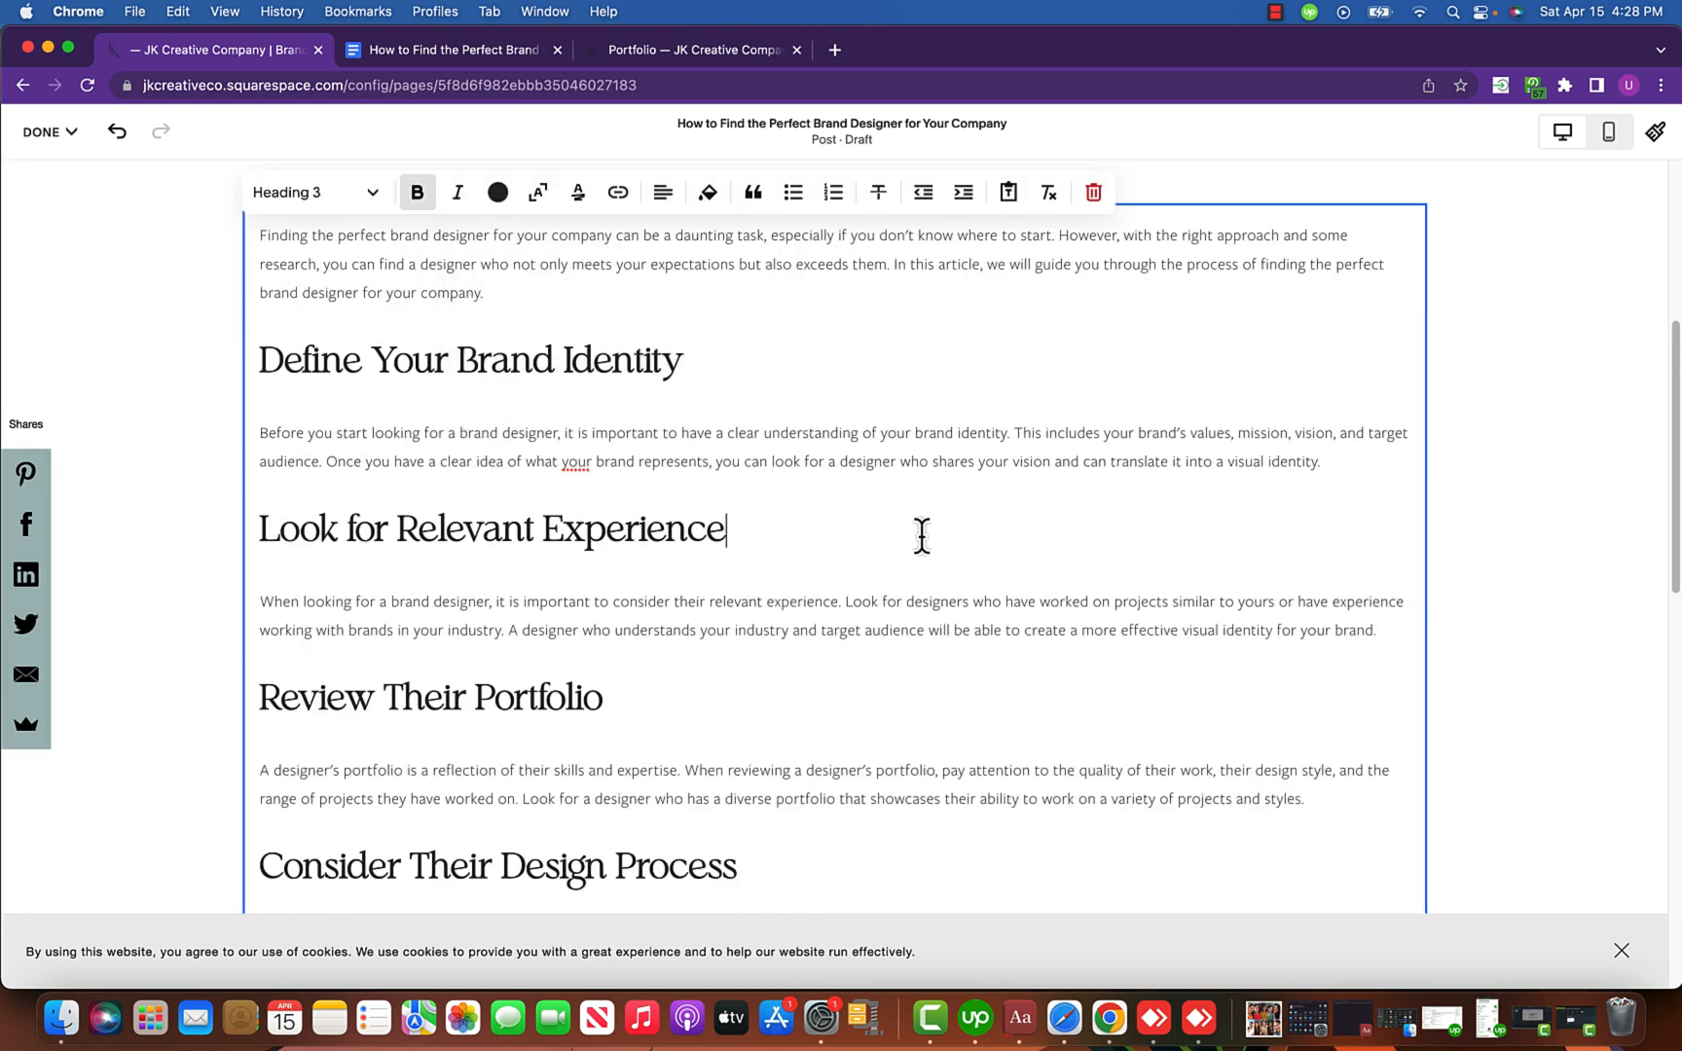
scroll(922, 535, "down", 1)
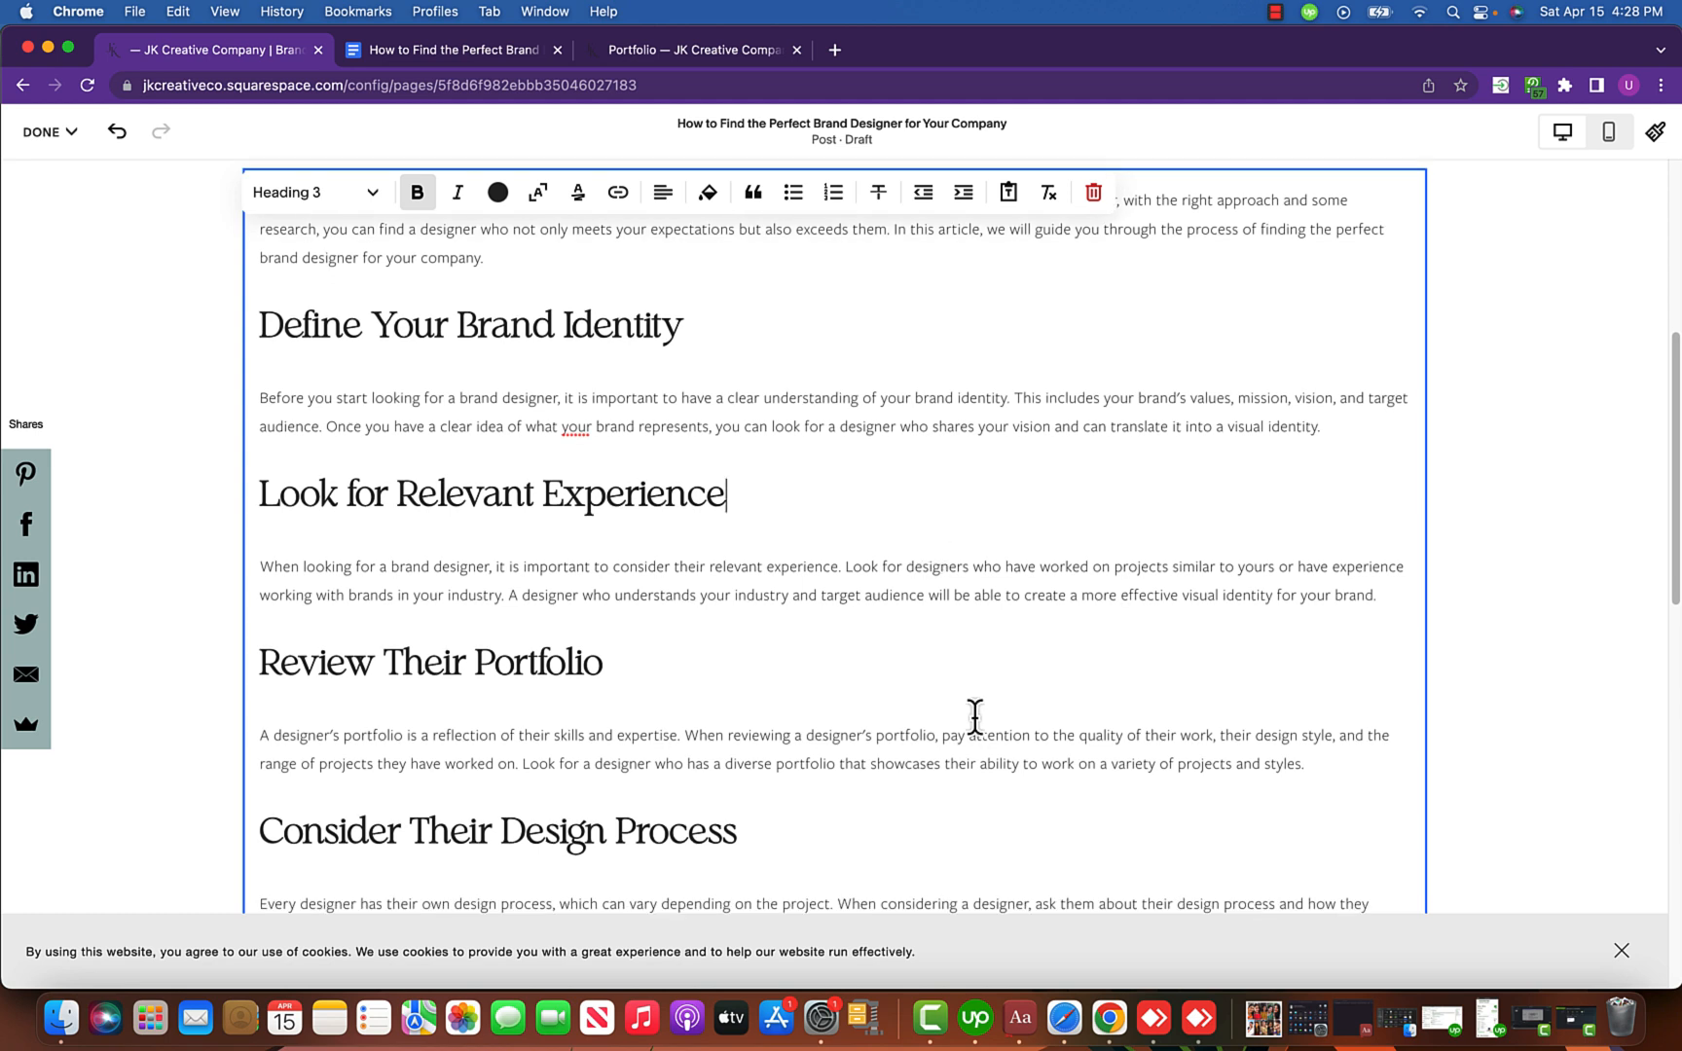
left_click(1054, 730)
left_click_drag(807, 736, 929, 735)
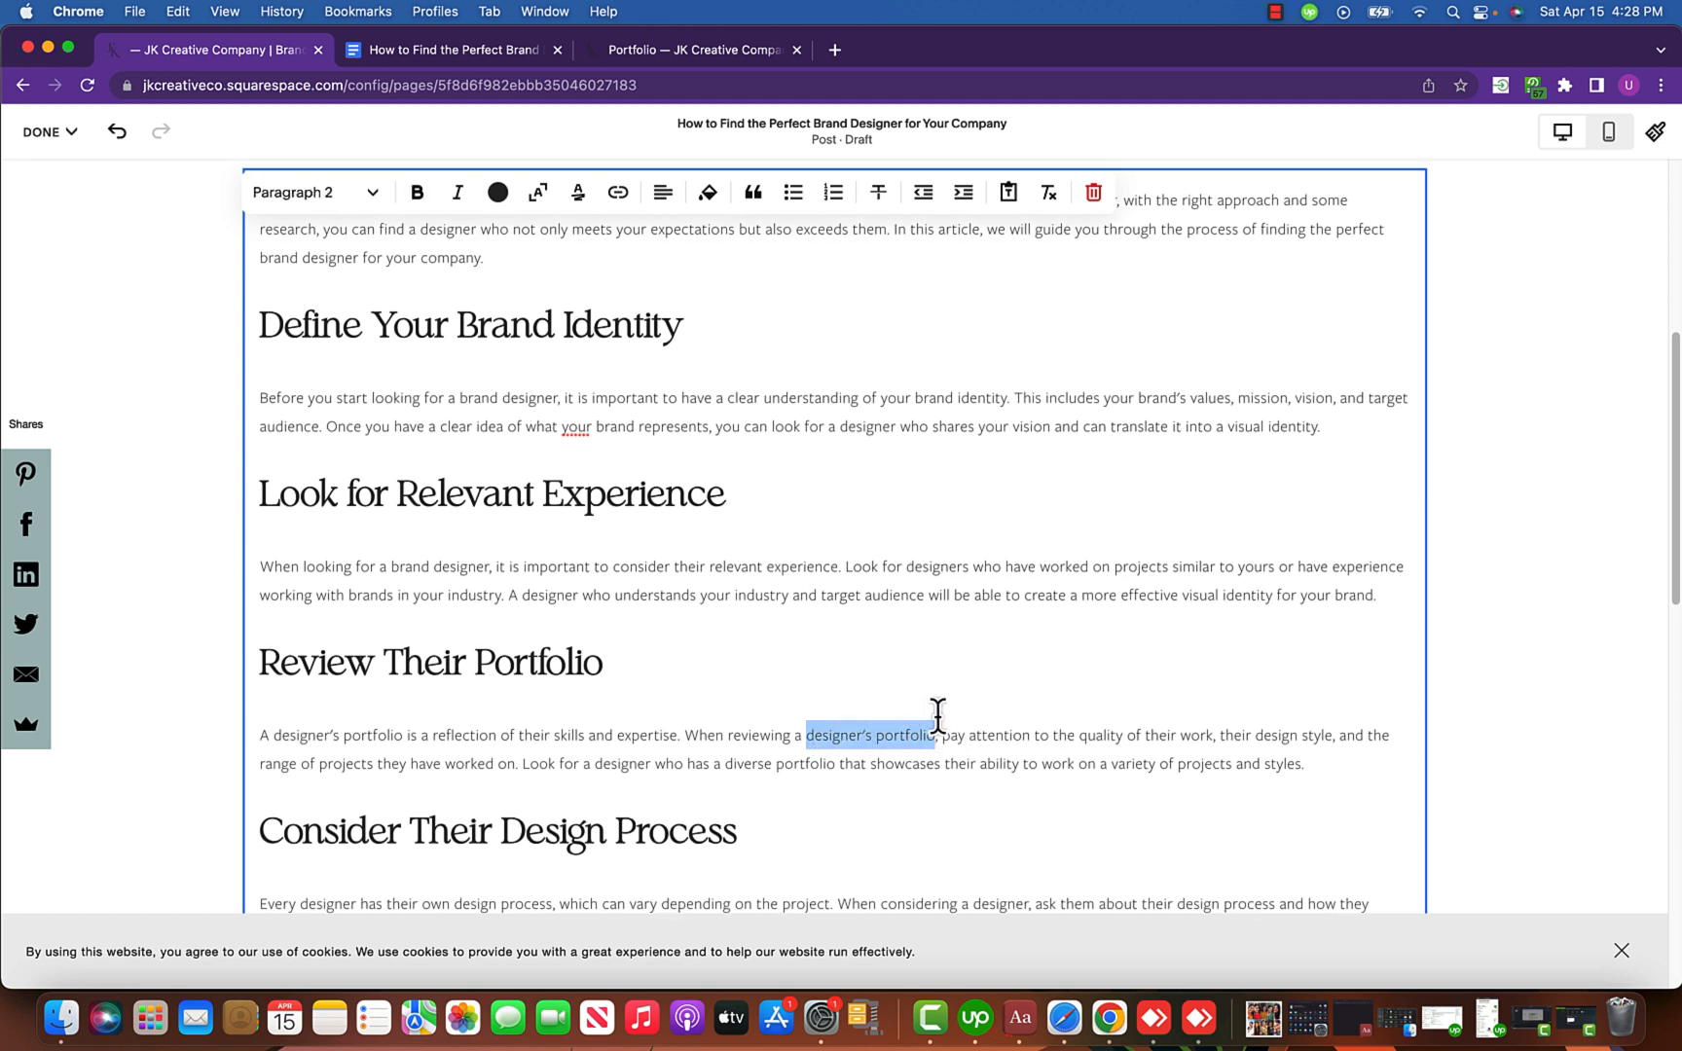
left_click(619, 193)
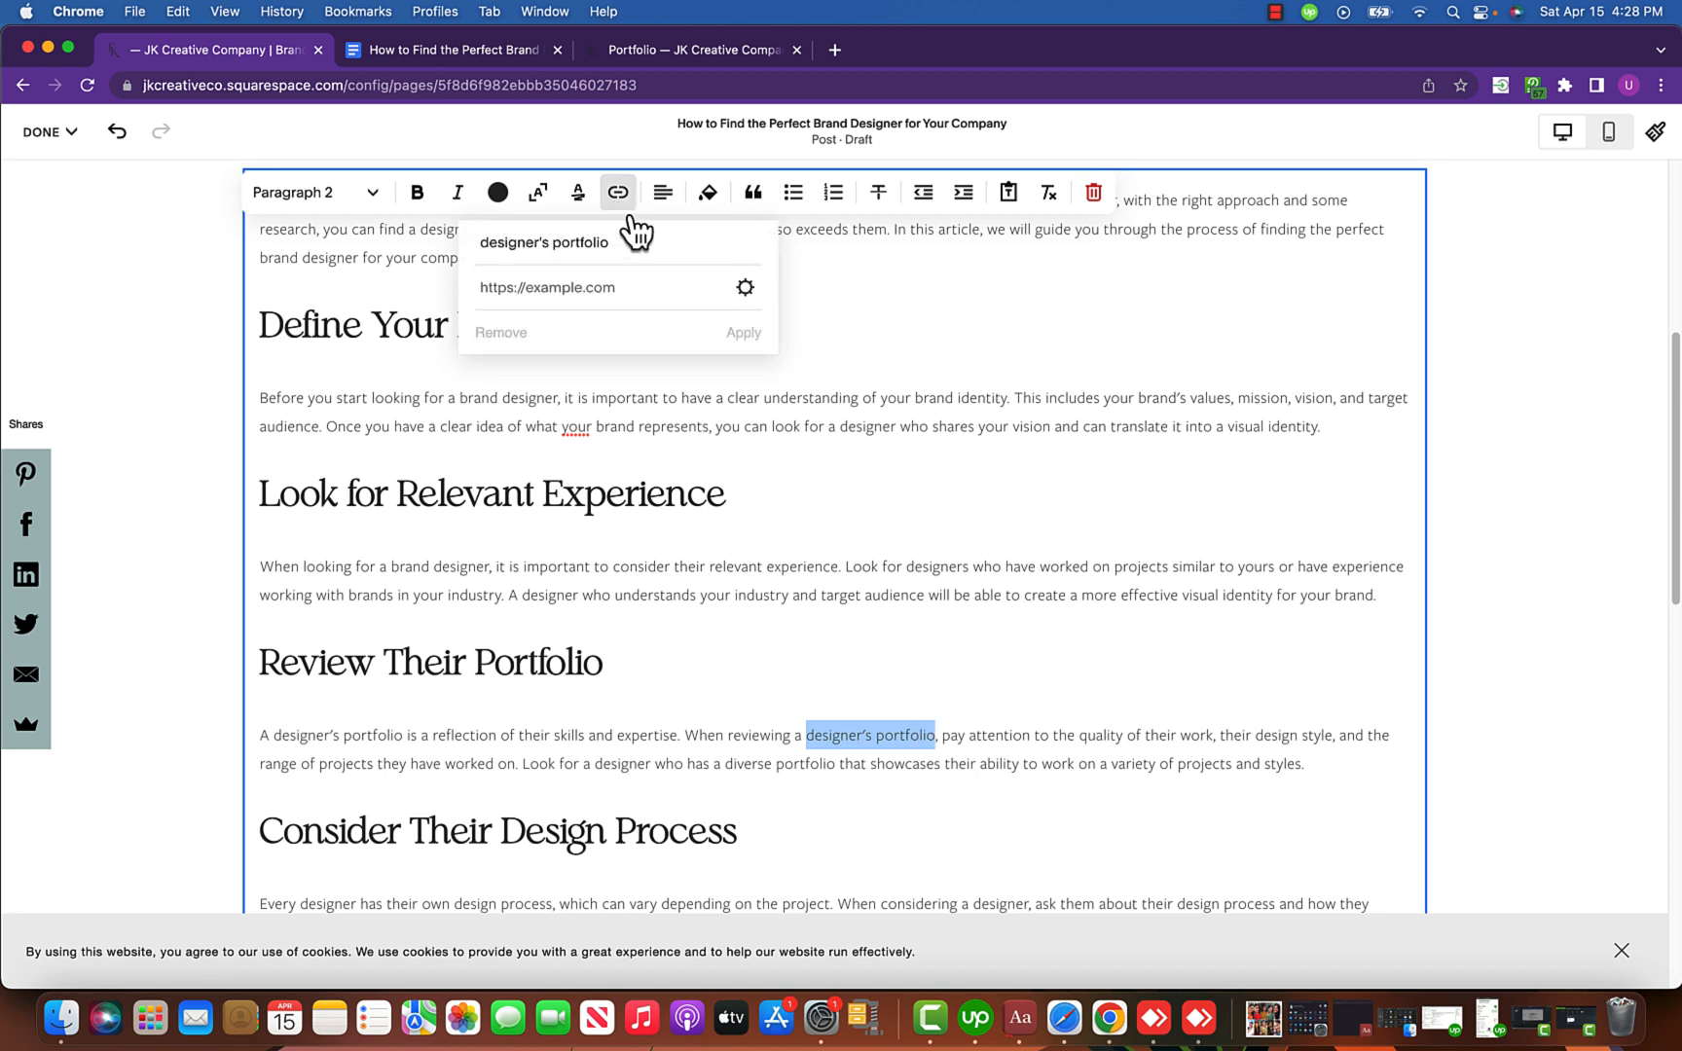
left_click(622, 279)
key("super+v")
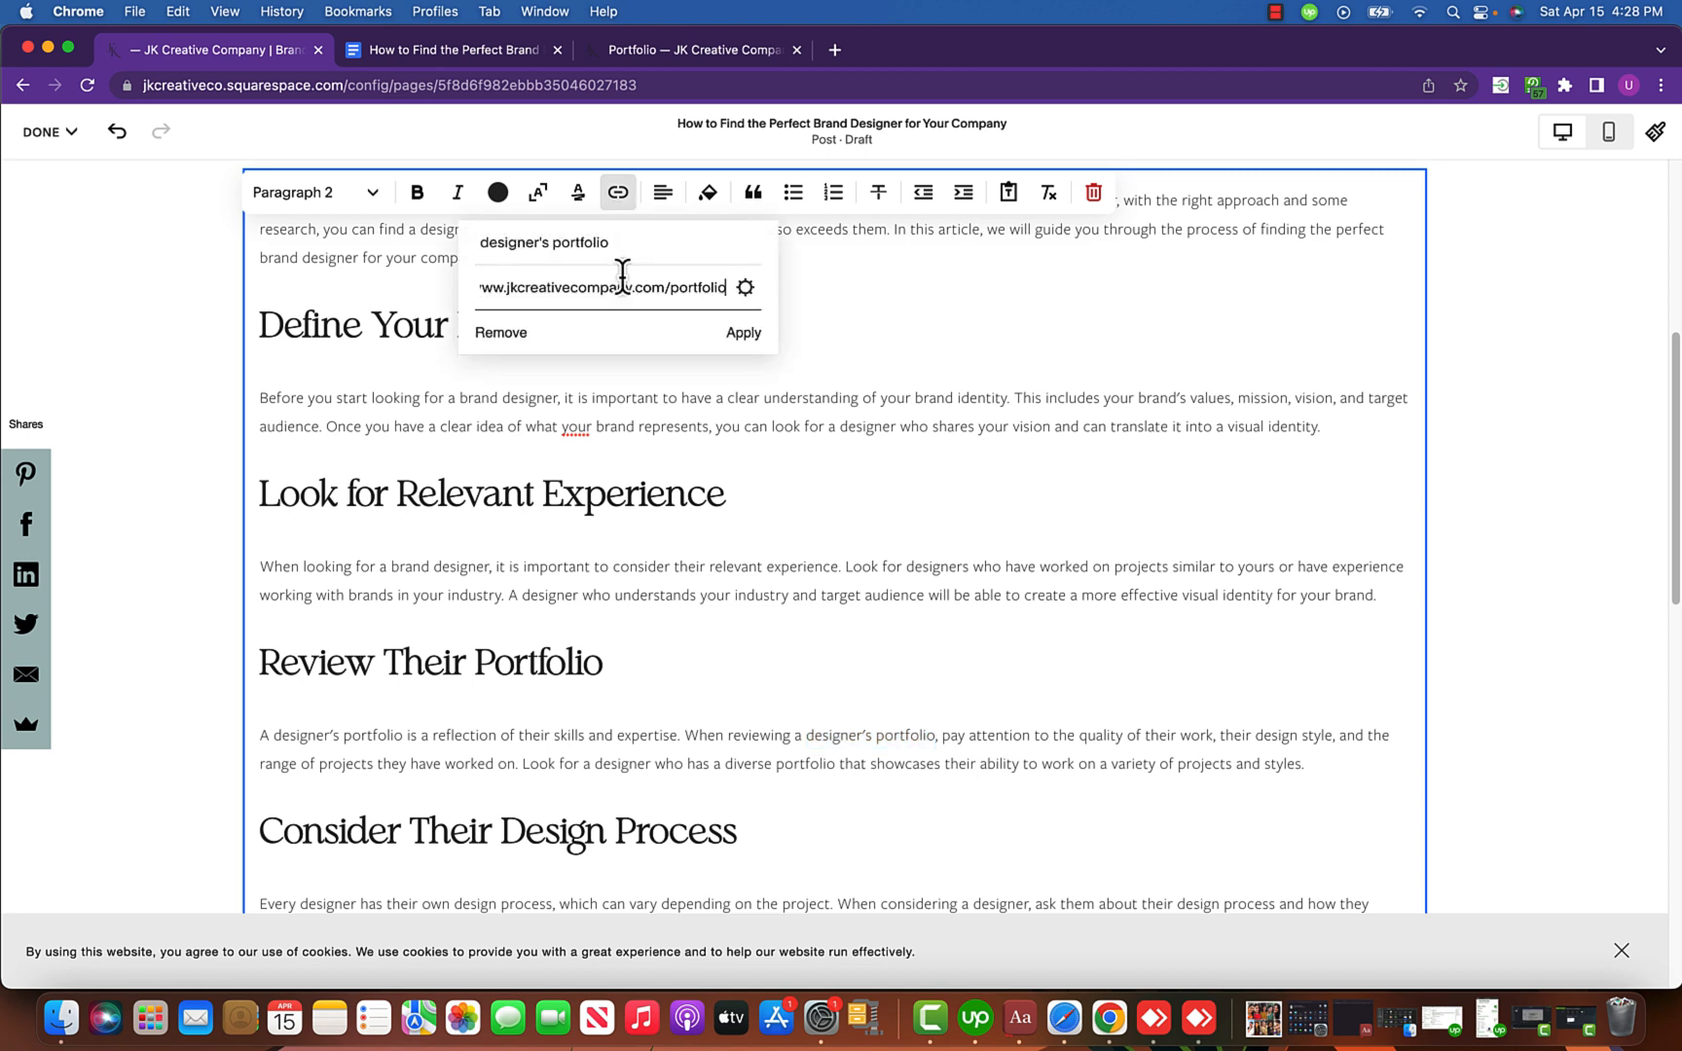
left_click(745, 336)
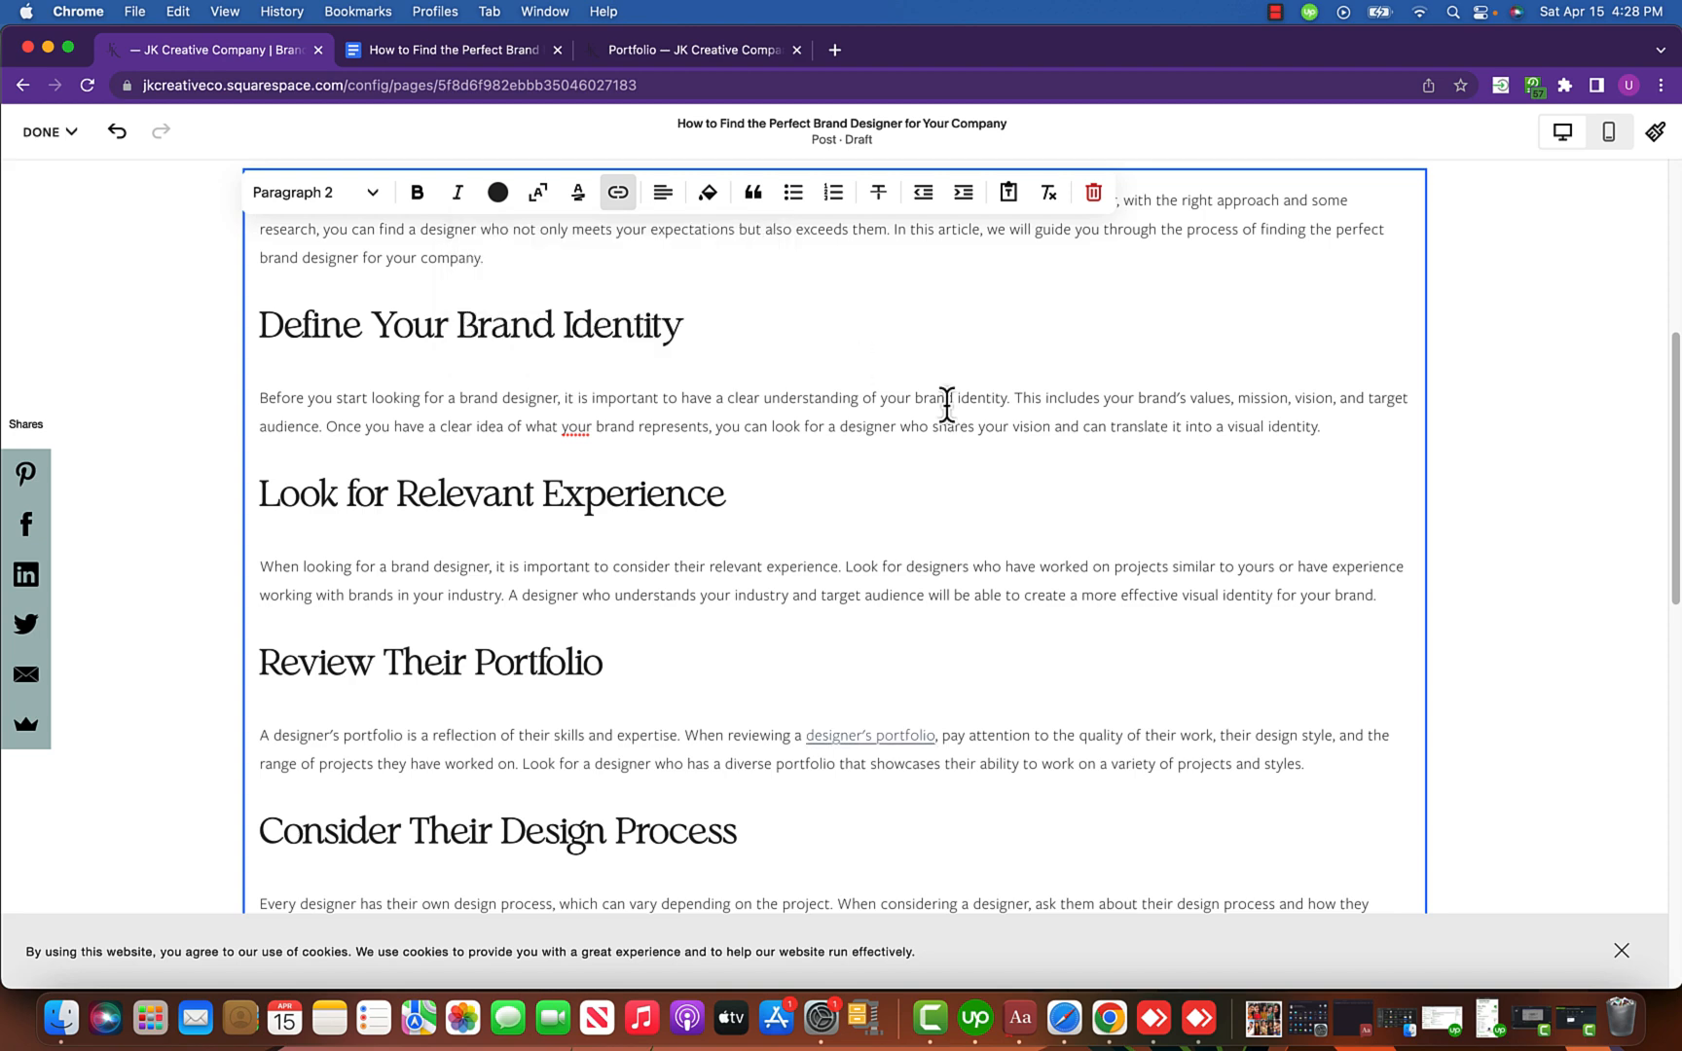
left_click(943, 652)
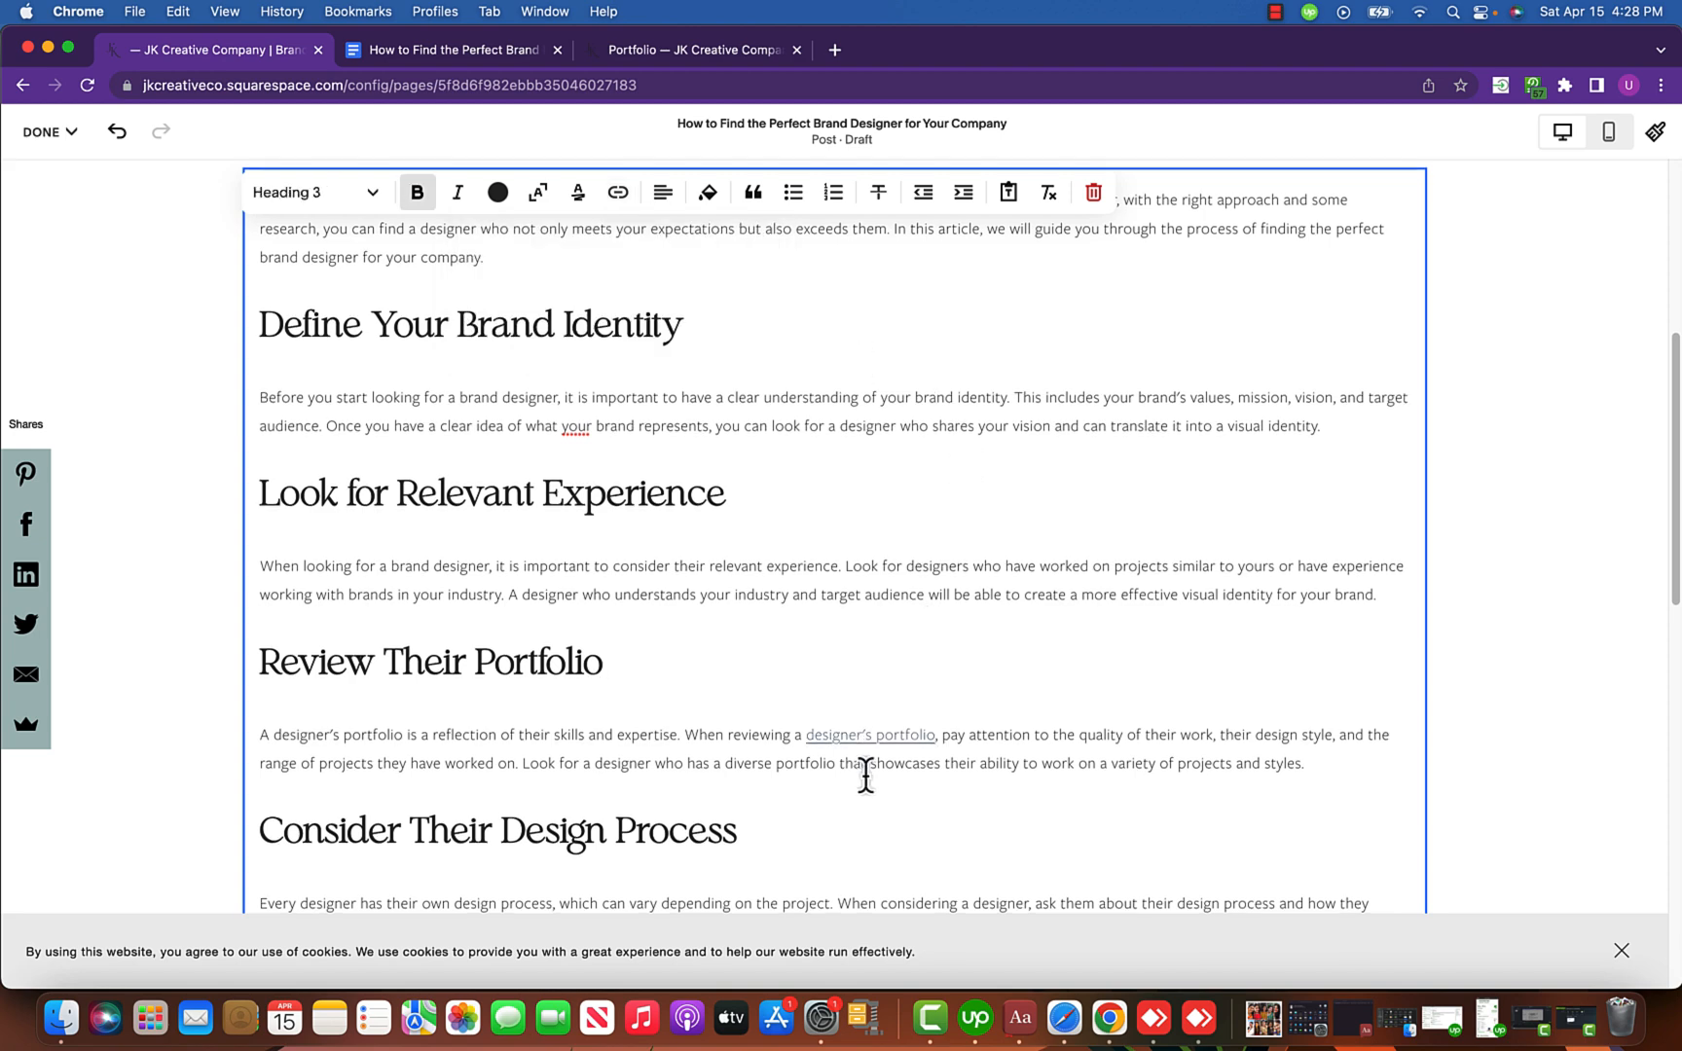
Format the linked text "designer's portfolio" under "Review Their Portfolio" as bold and italic.
scroll(847, 764, "down", 1)
left_click_drag(808, 703, 935, 708)
left_click(418, 195)
left_click(446, 200)
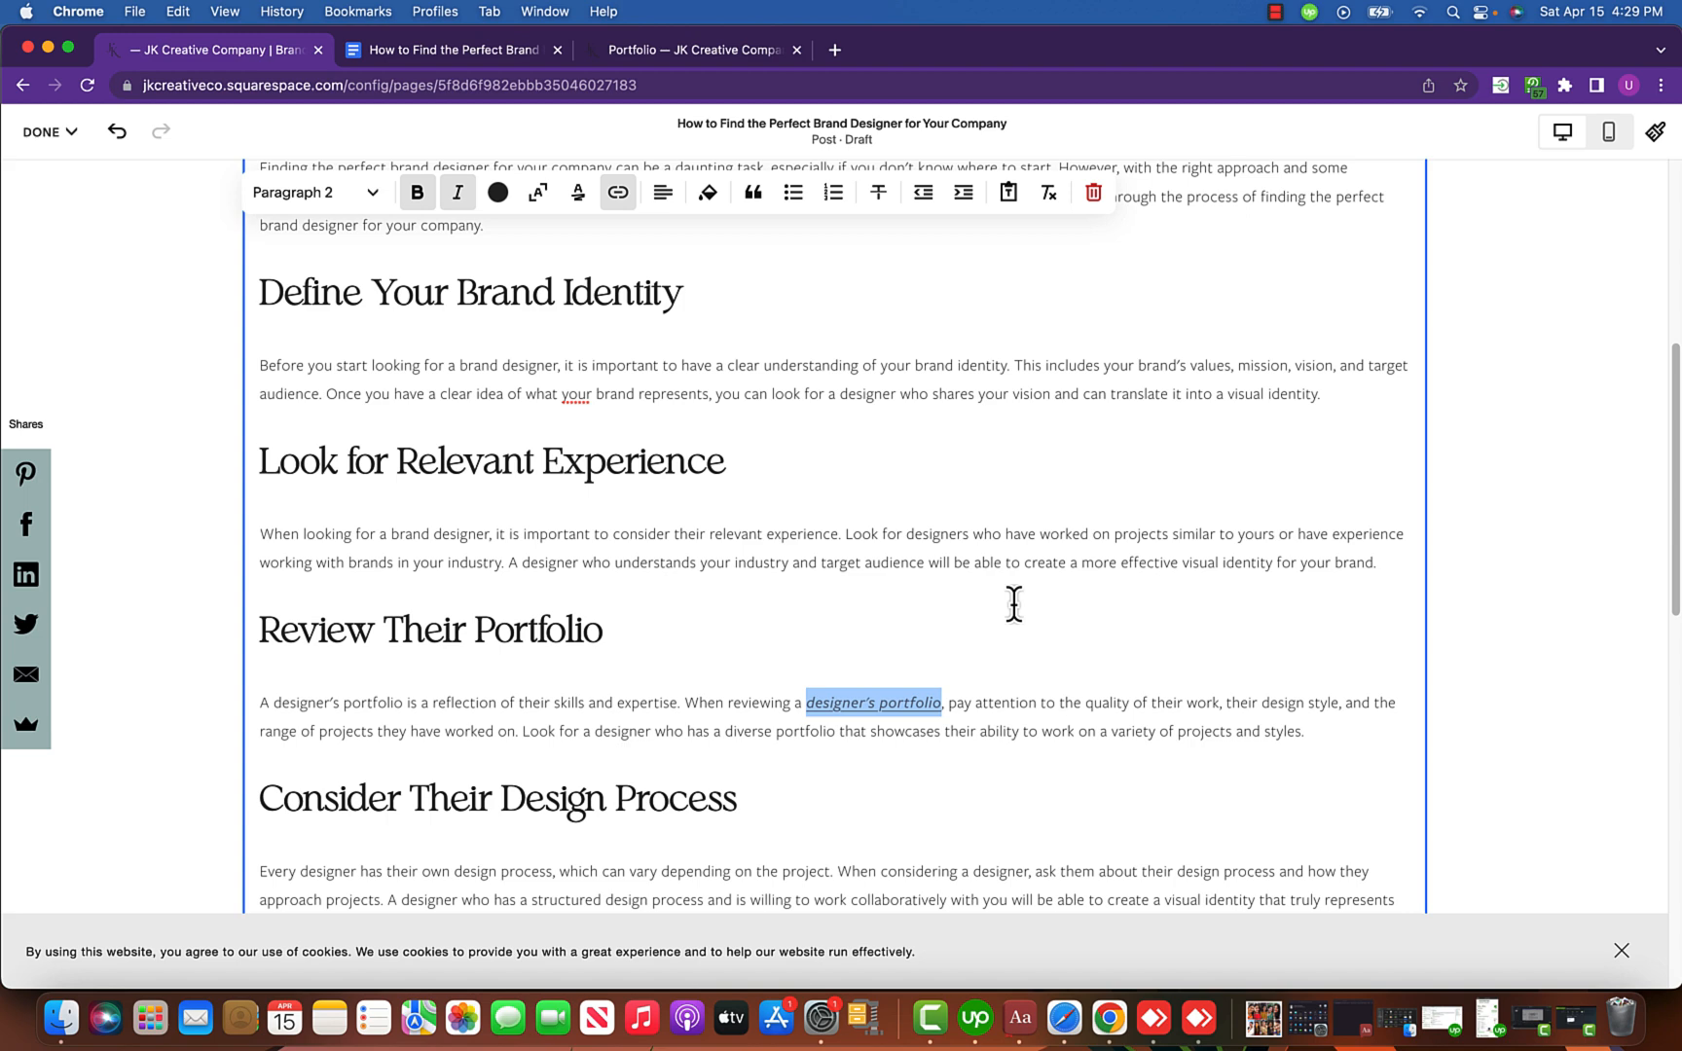
Try a background fill on the article's text block and remove it.
left_click(708, 199)
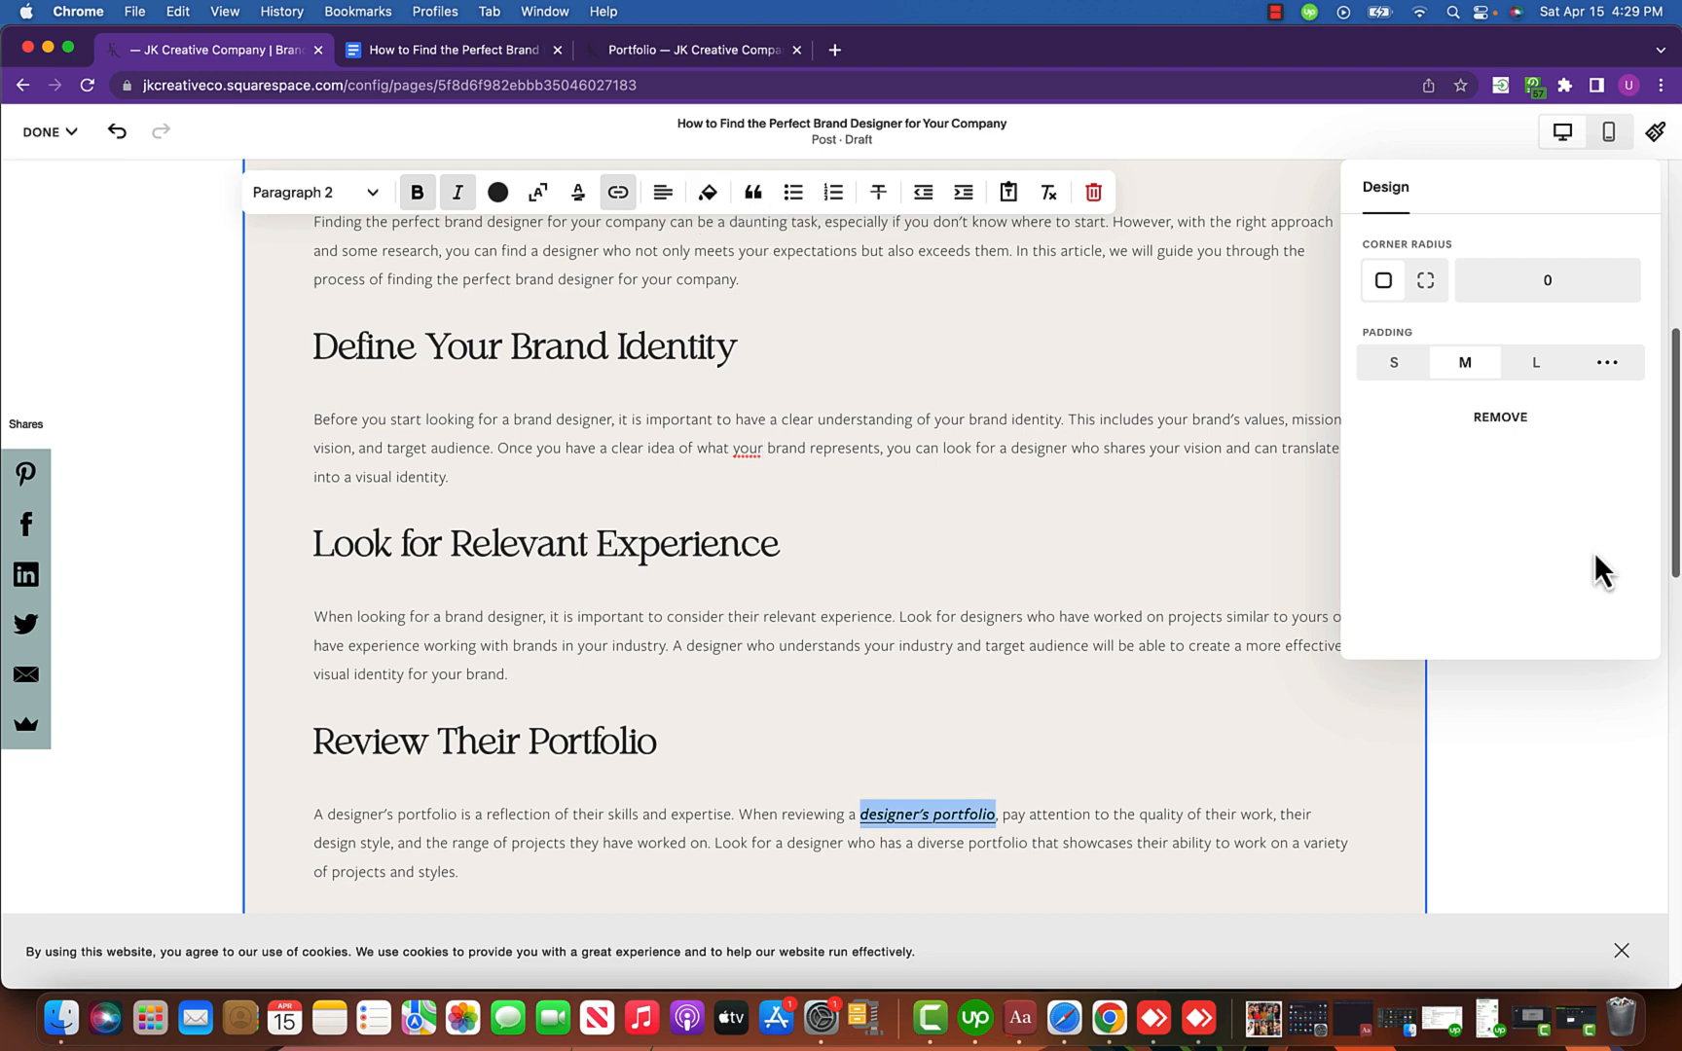
left_click(1498, 421)
left_click(1067, 574)
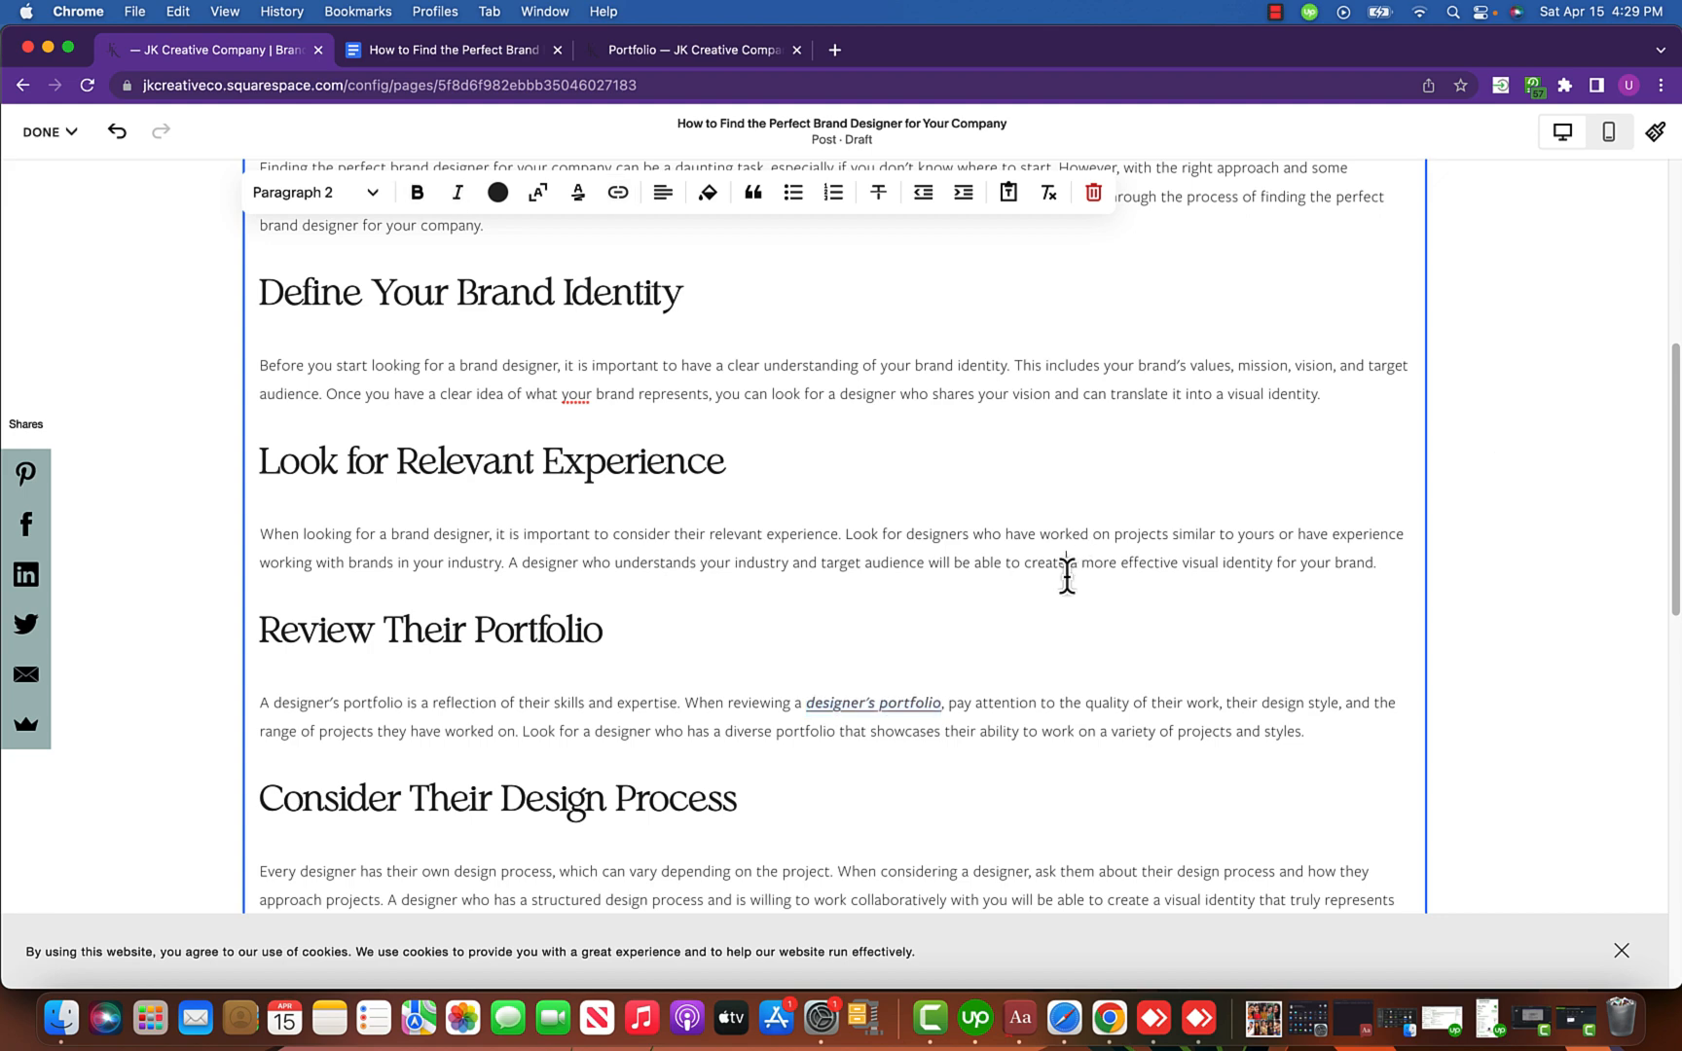
Review the whole blog post from title to conclusion, checking the headings, paragraphs and the formatted "designer's portfolio" link.
scroll(1073, 581, "down", 5)
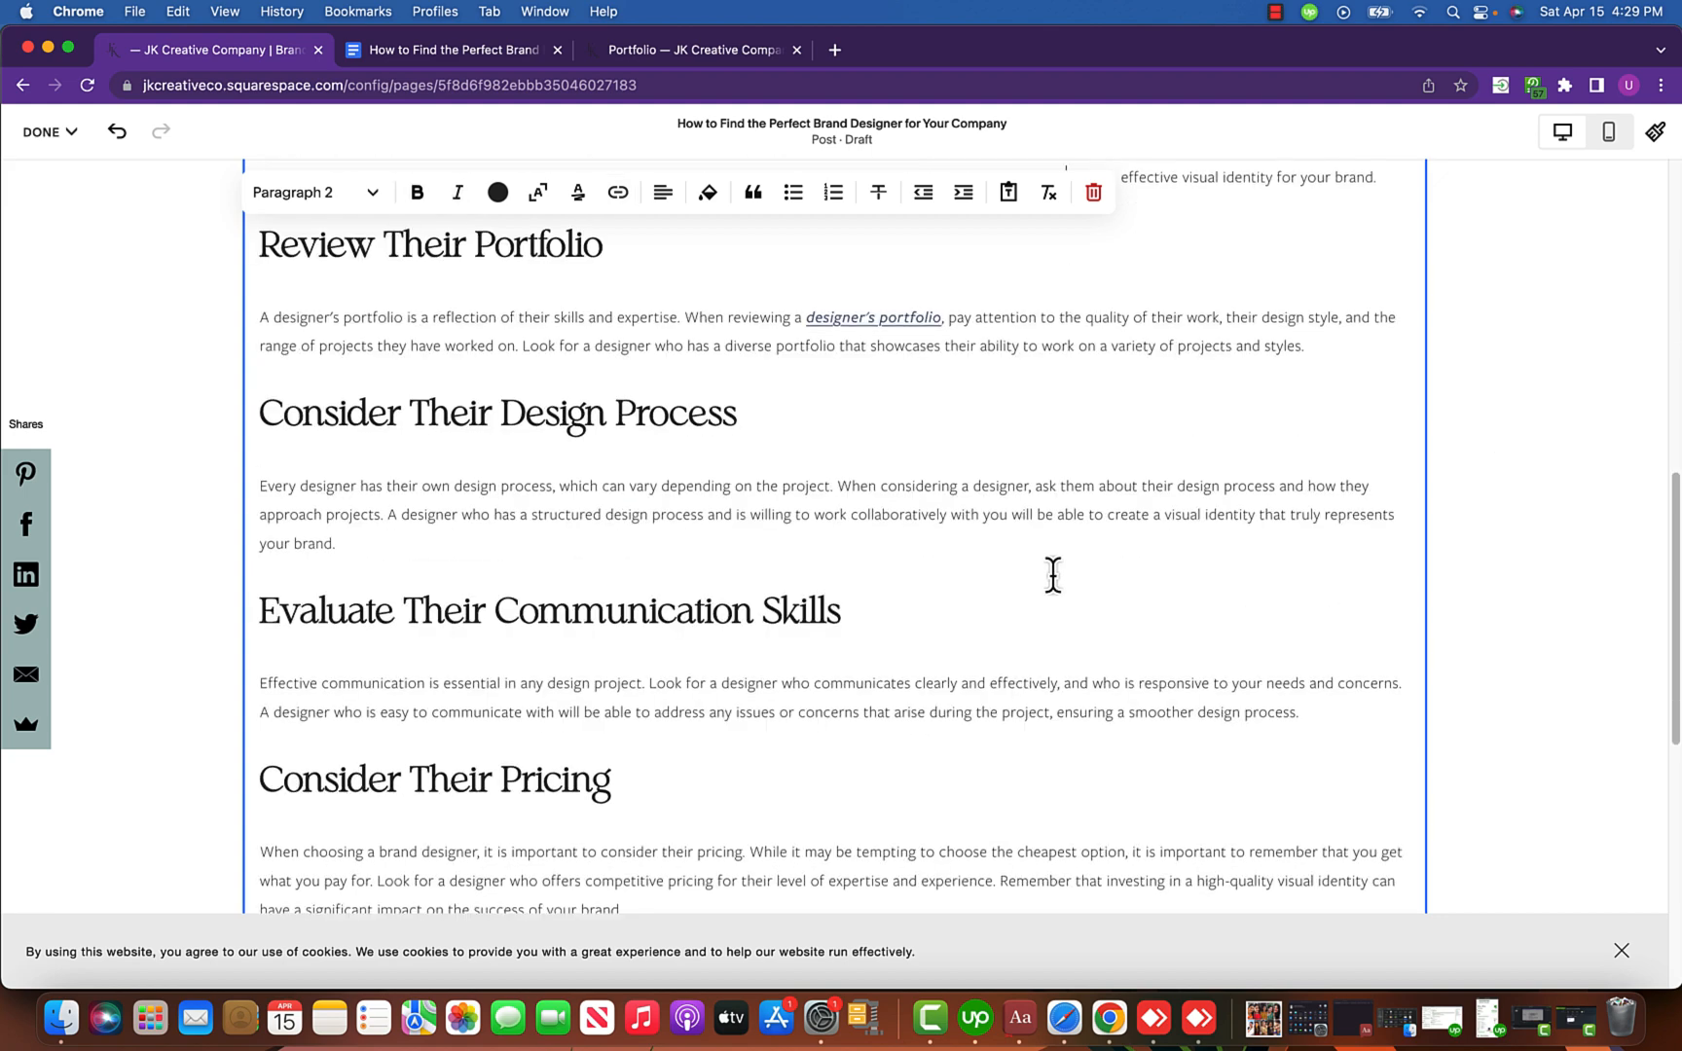
scroll(1054, 574, "up", 3)
scroll(1053, 574, "down", 3)
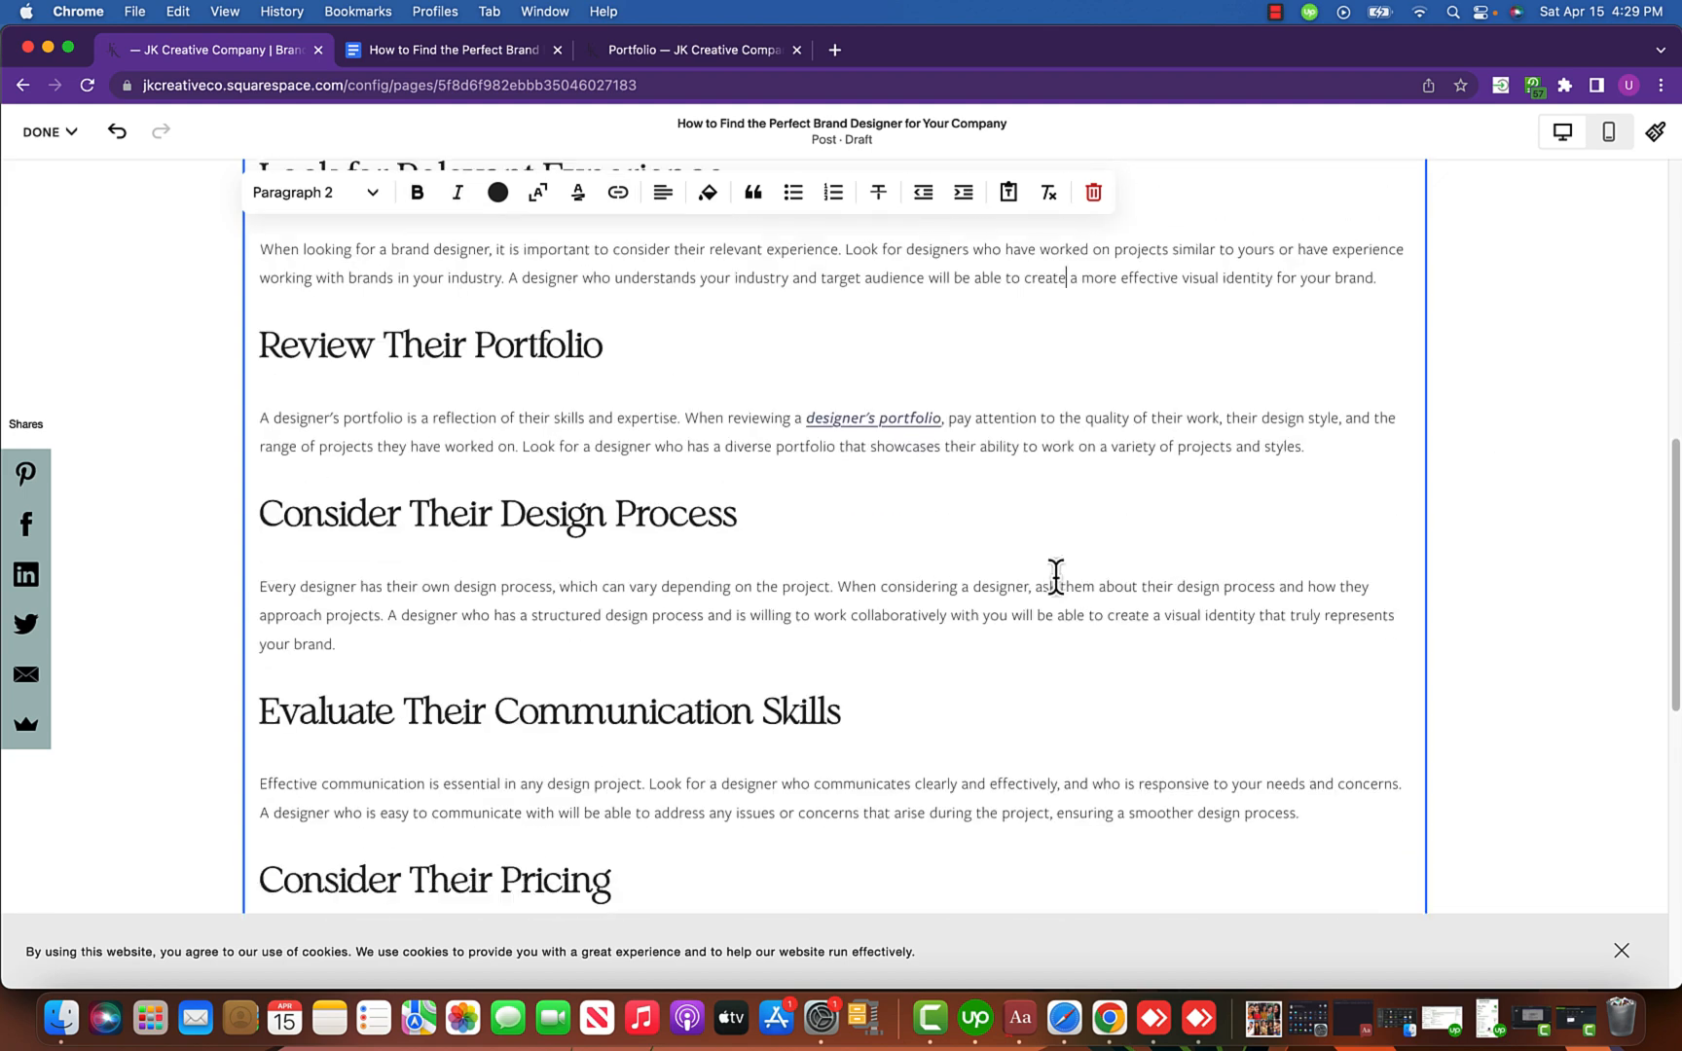
scroll(1054, 576, "down", 2)
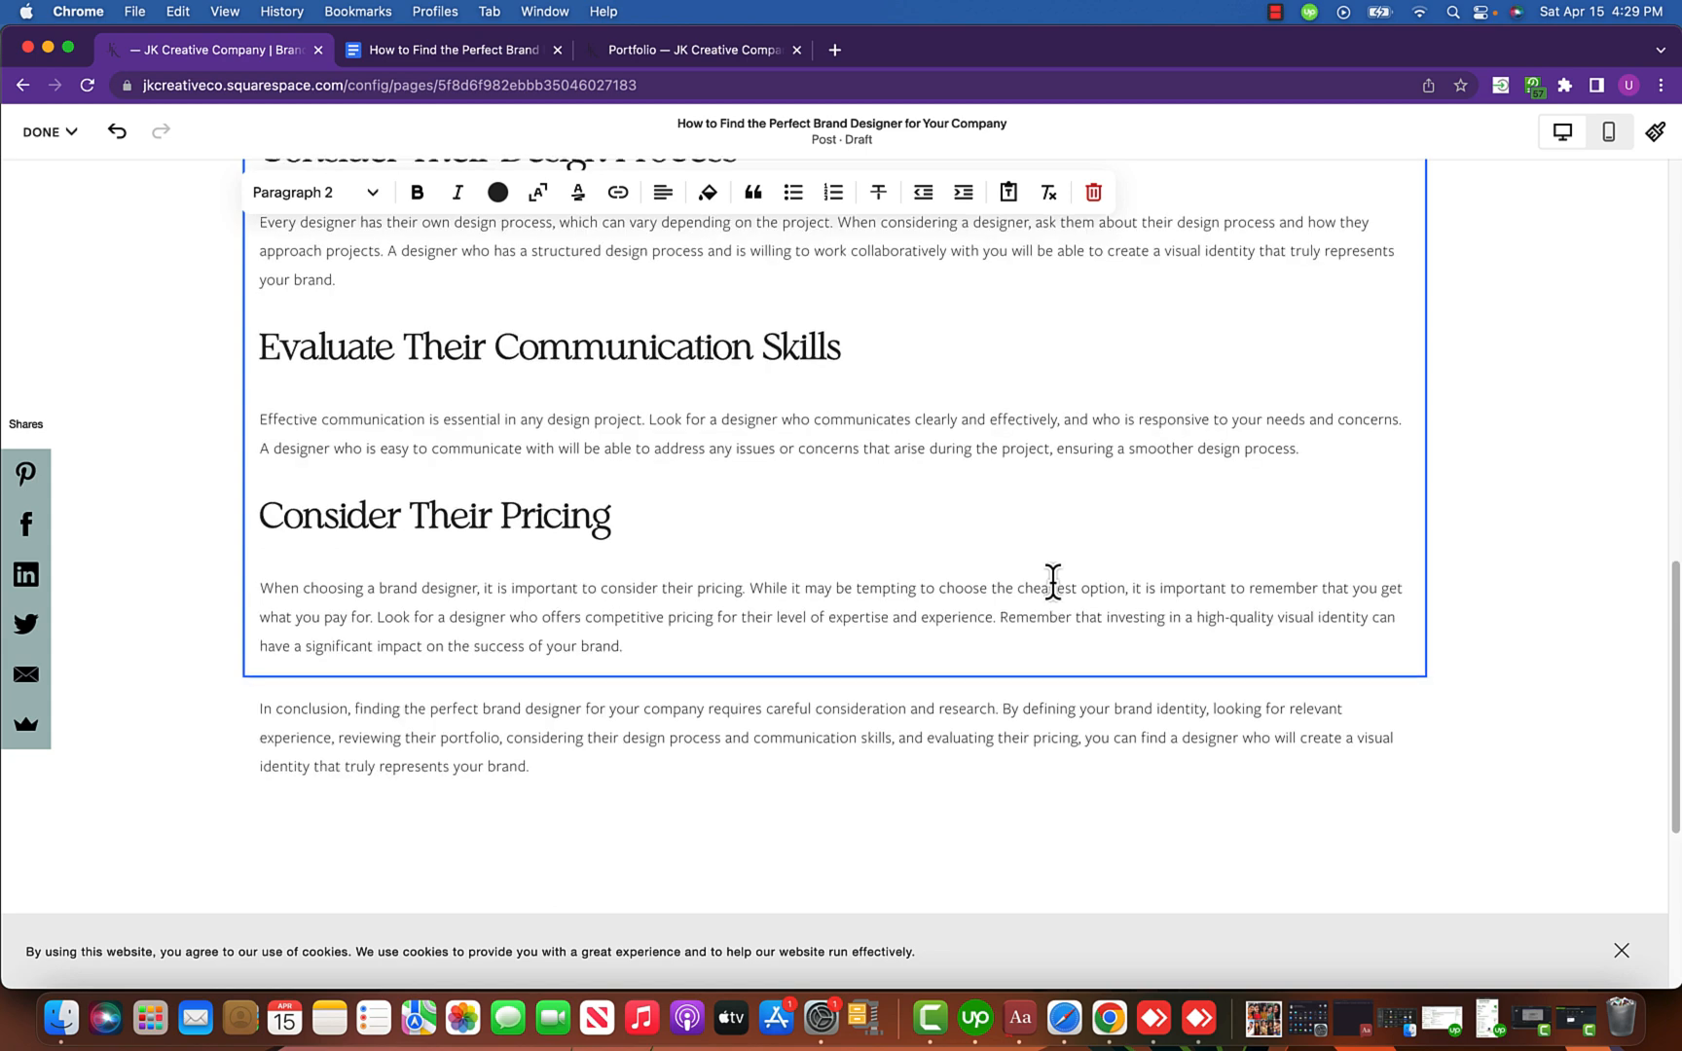
scroll(1054, 577, "up", 4)
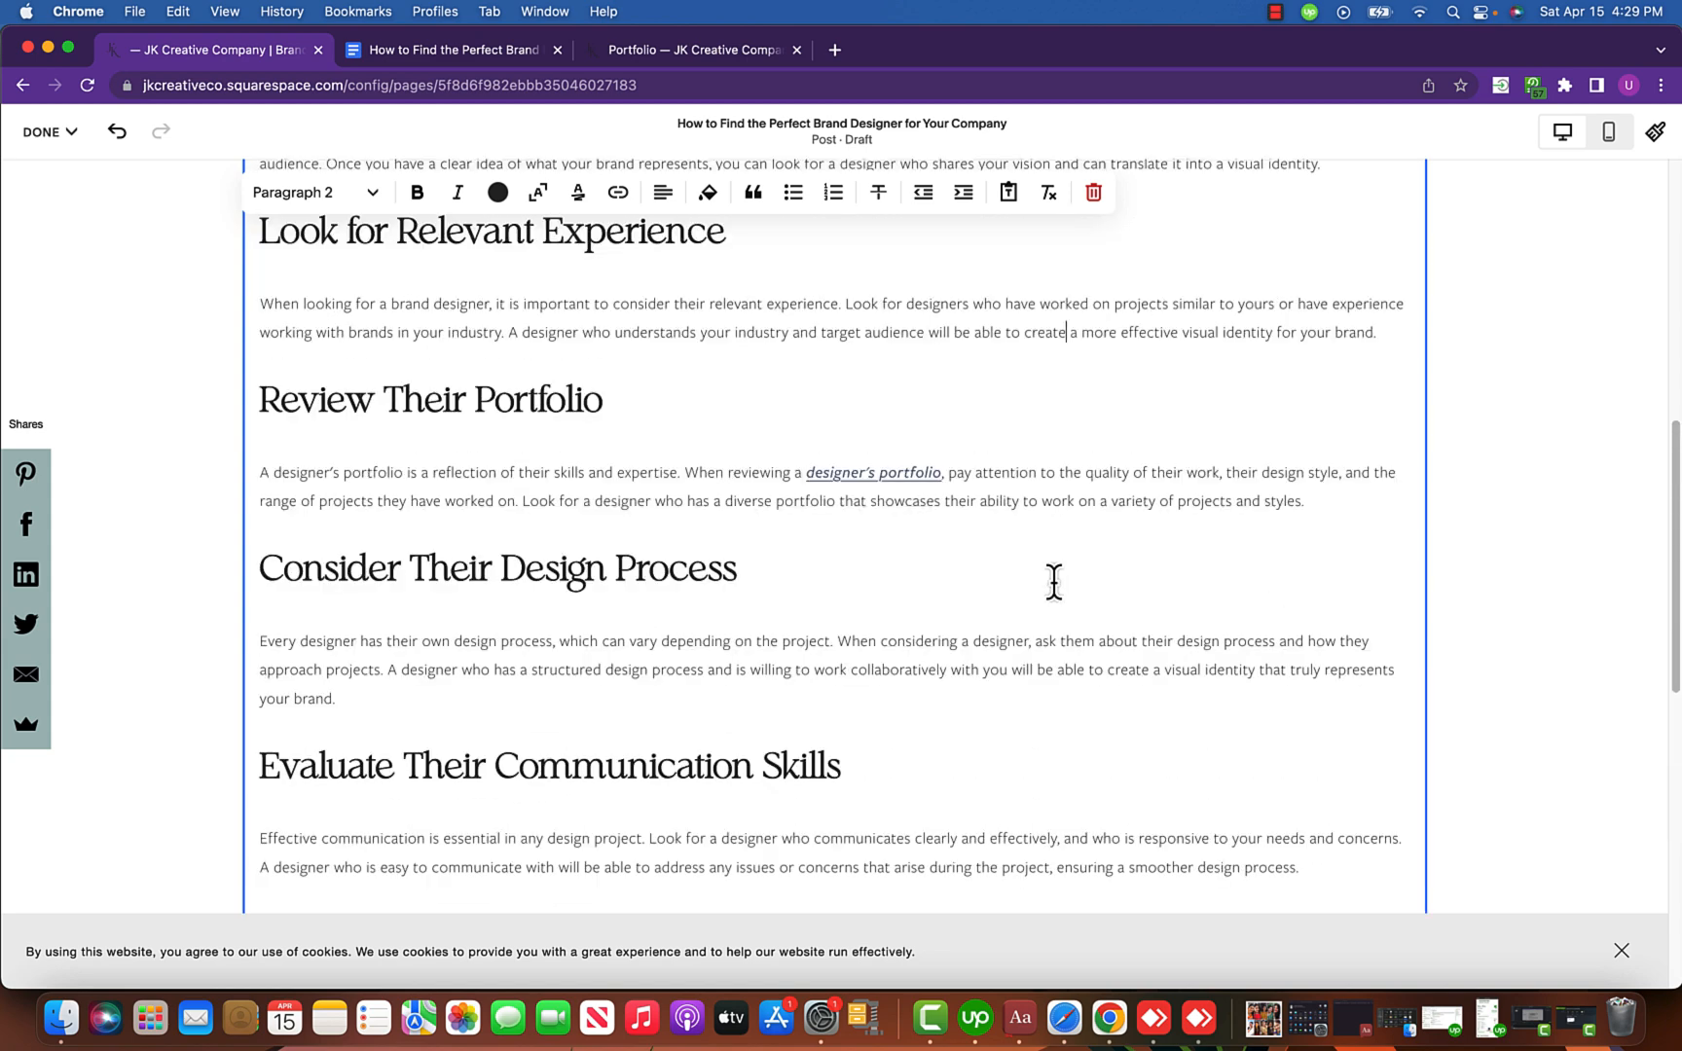
scroll(1054, 582, "up", 3)
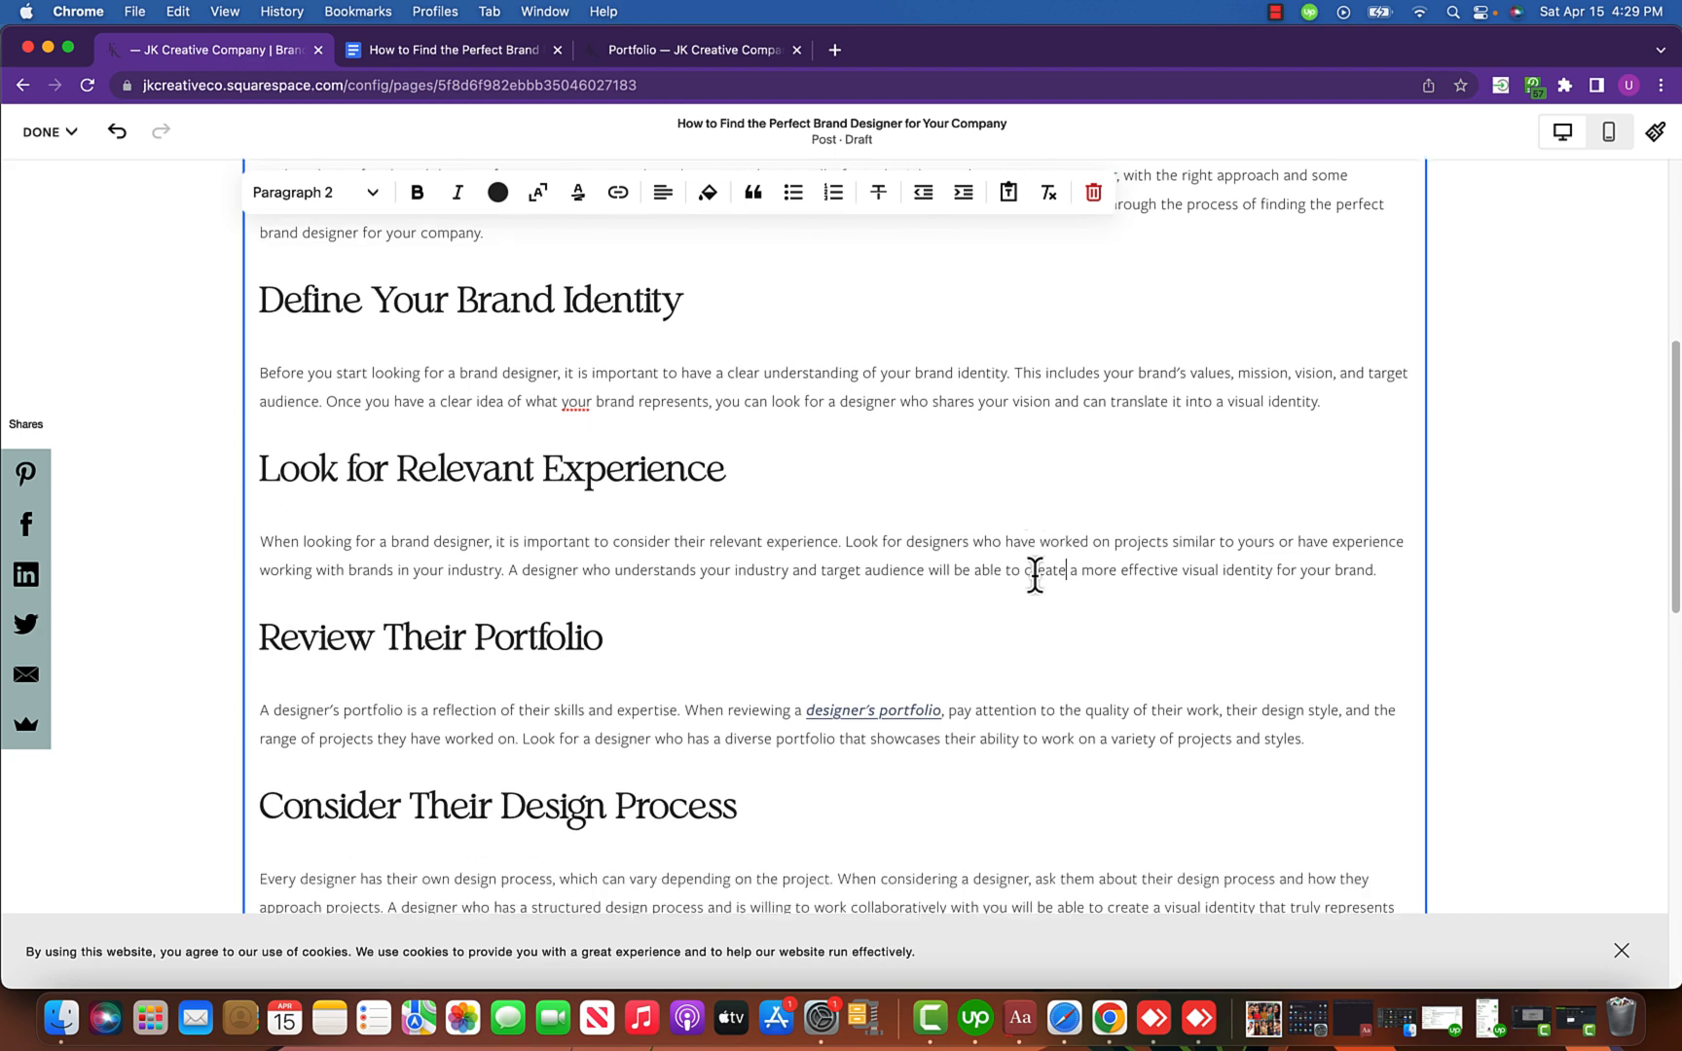
left_click(851, 710)
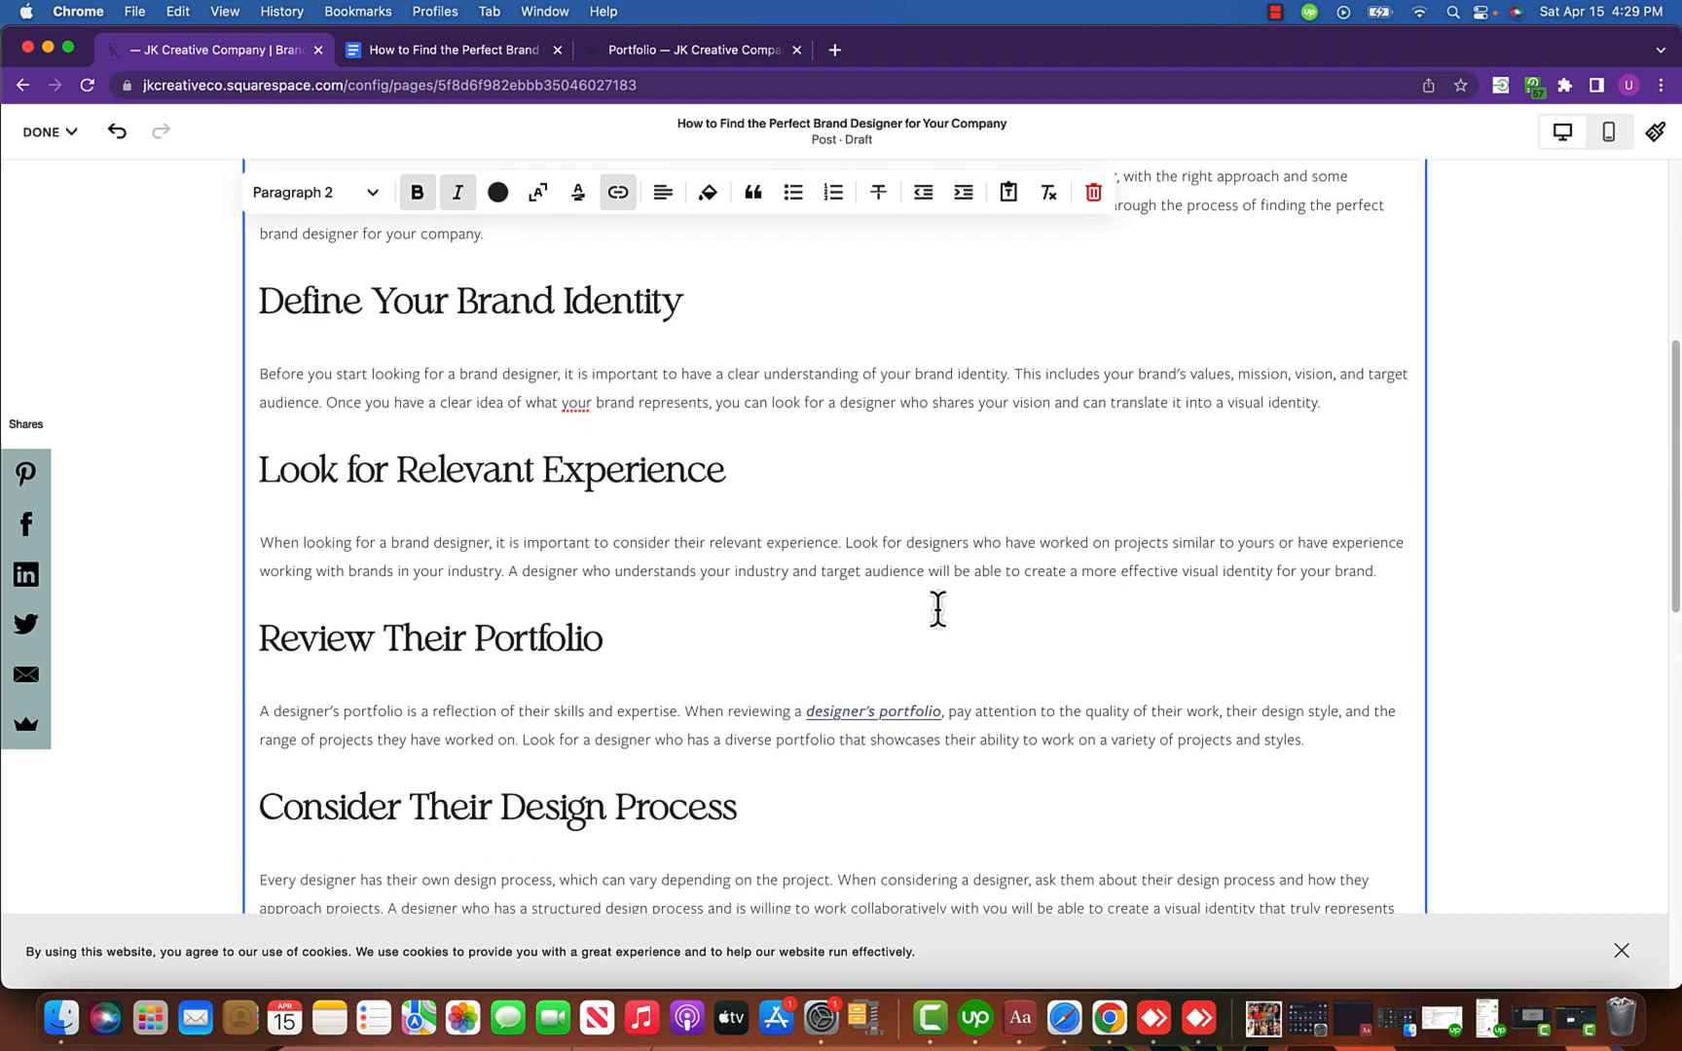
scroll(937, 609, "down", 3)
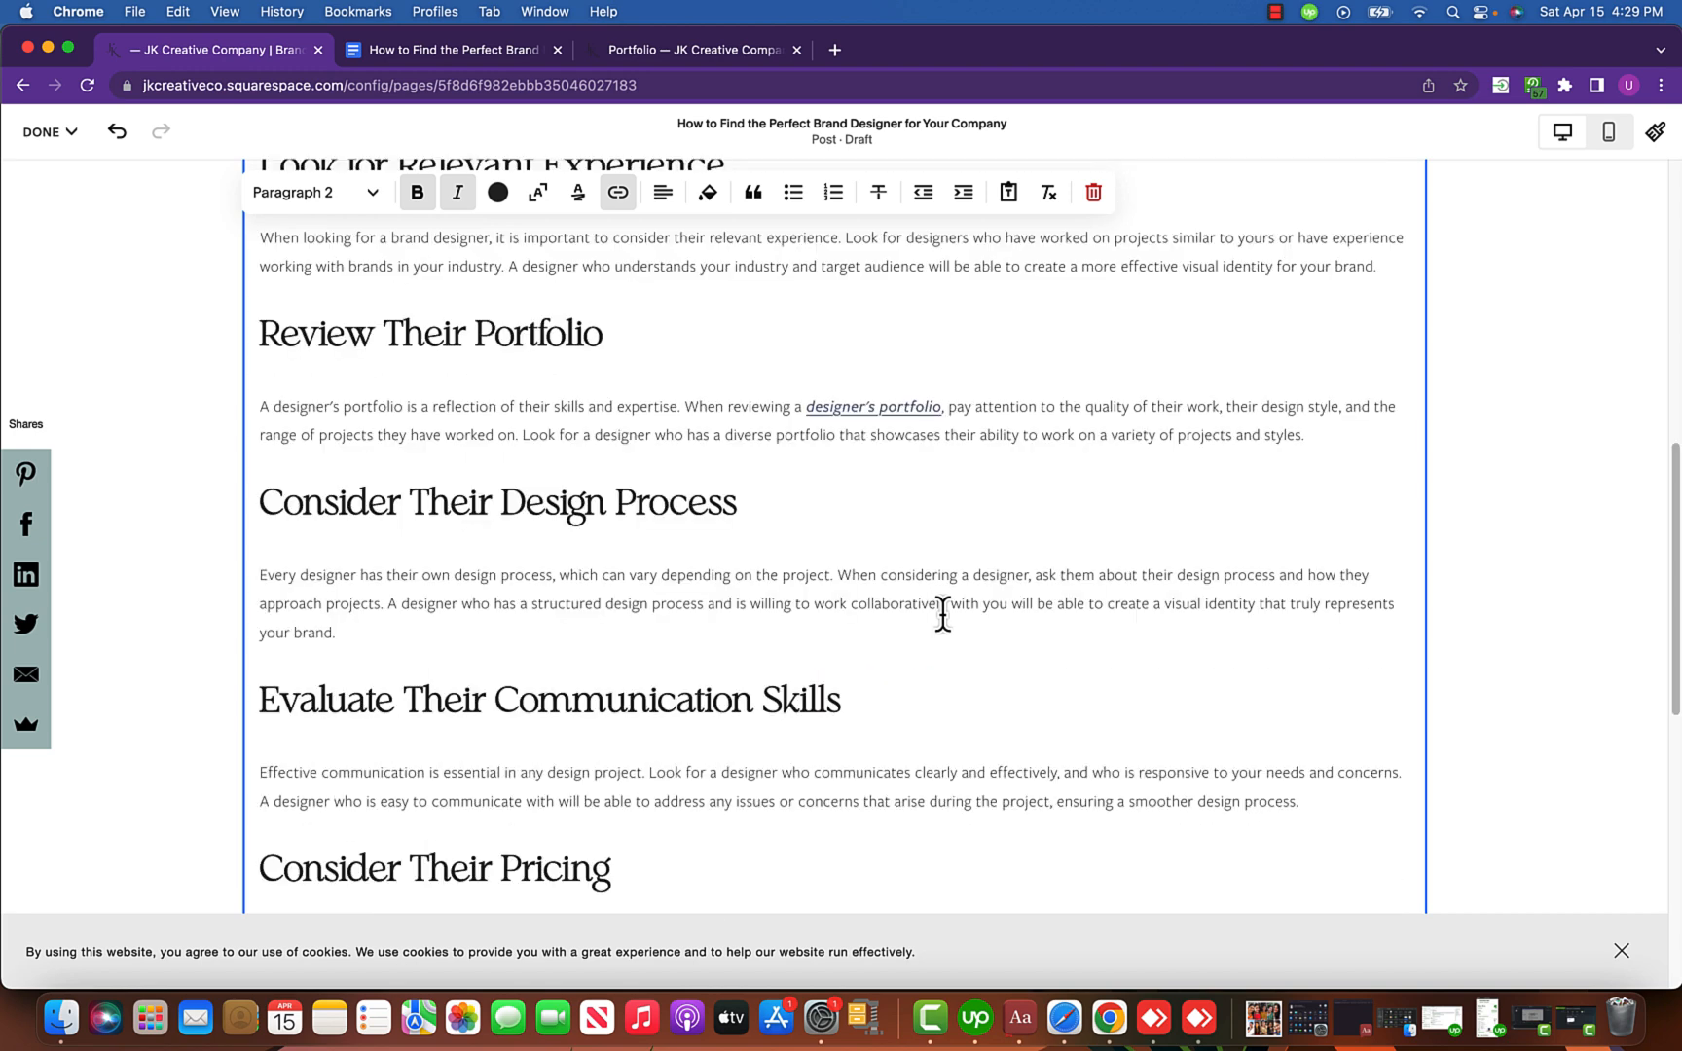
scroll(945, 614, "down", 3)
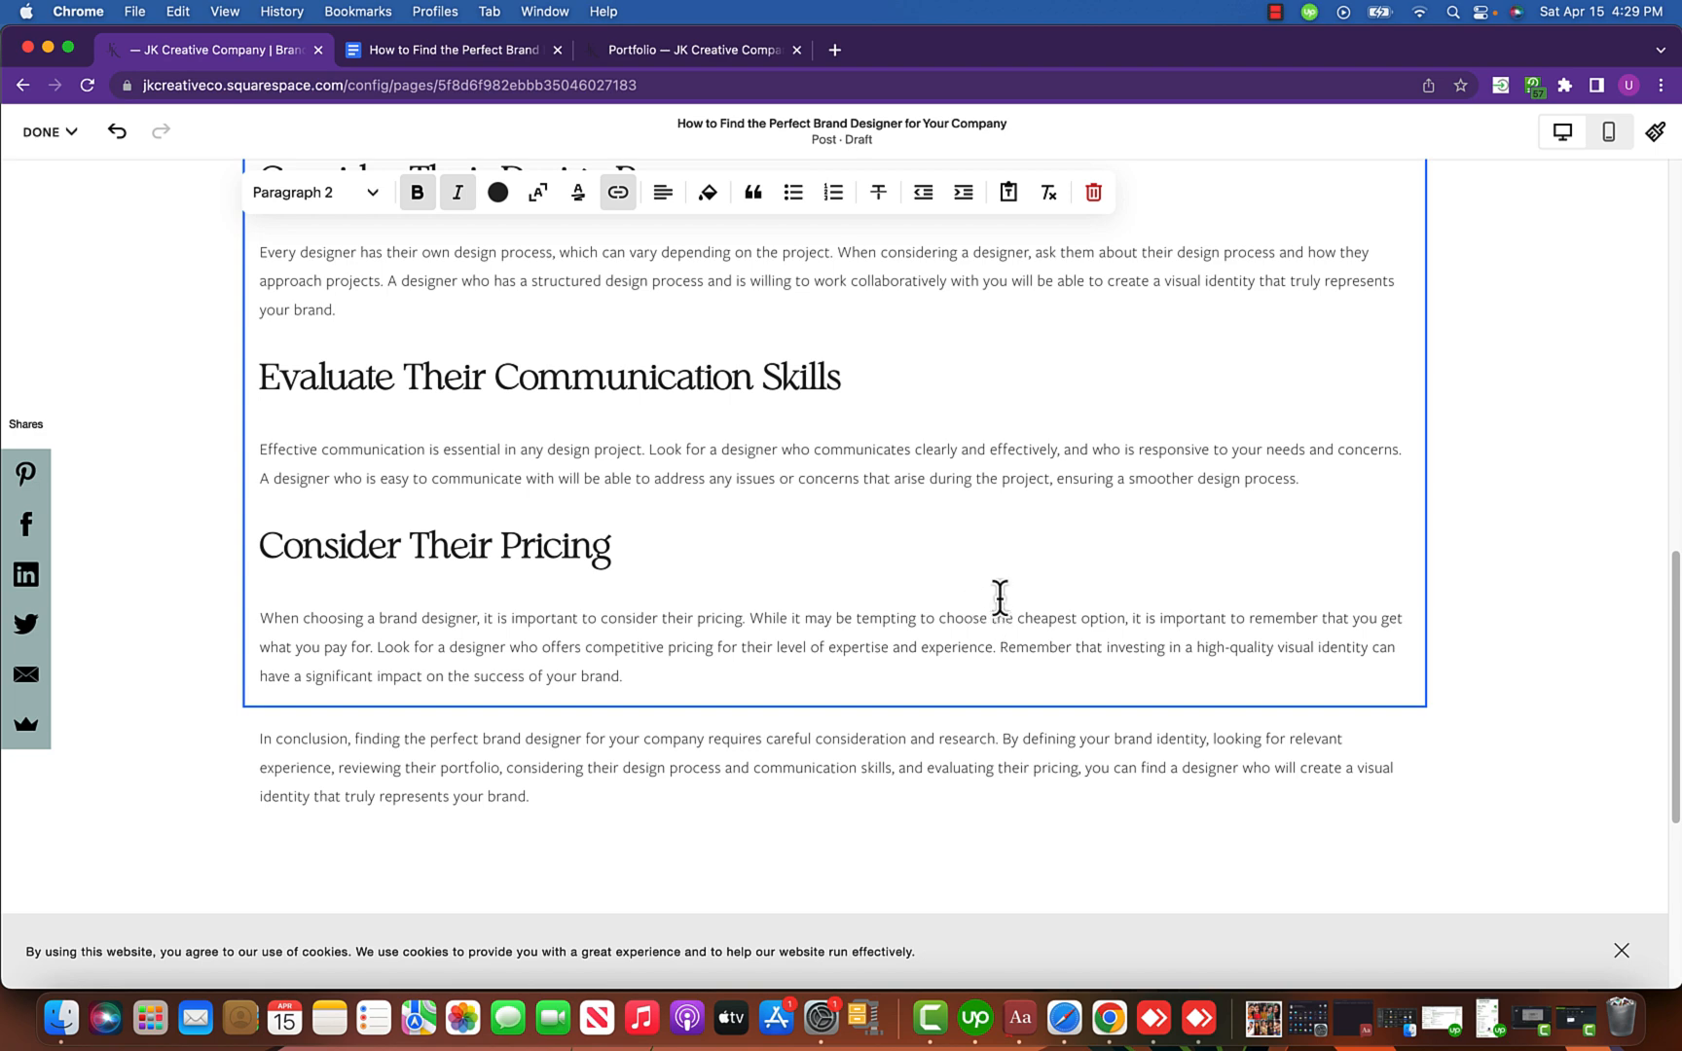
scroll(1000, 601, "up", 15)
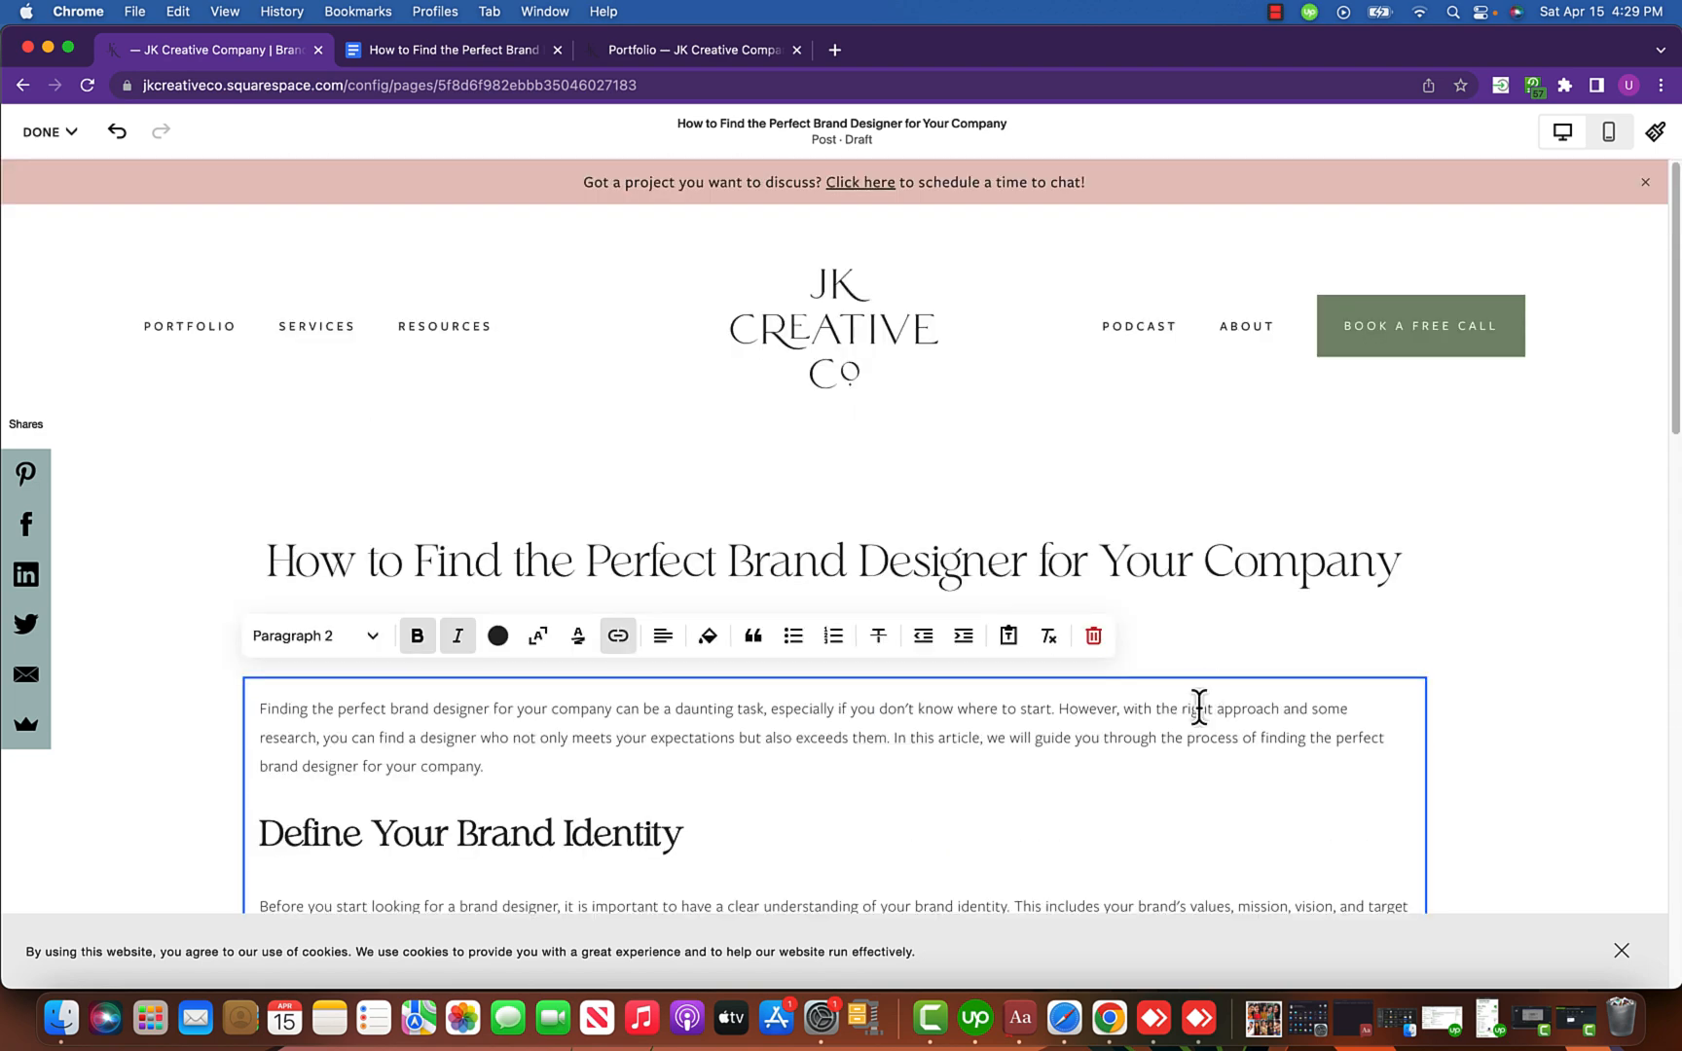
scroll(1165, 748, "down", 5)
scroll(1165, 747, "down", 2)
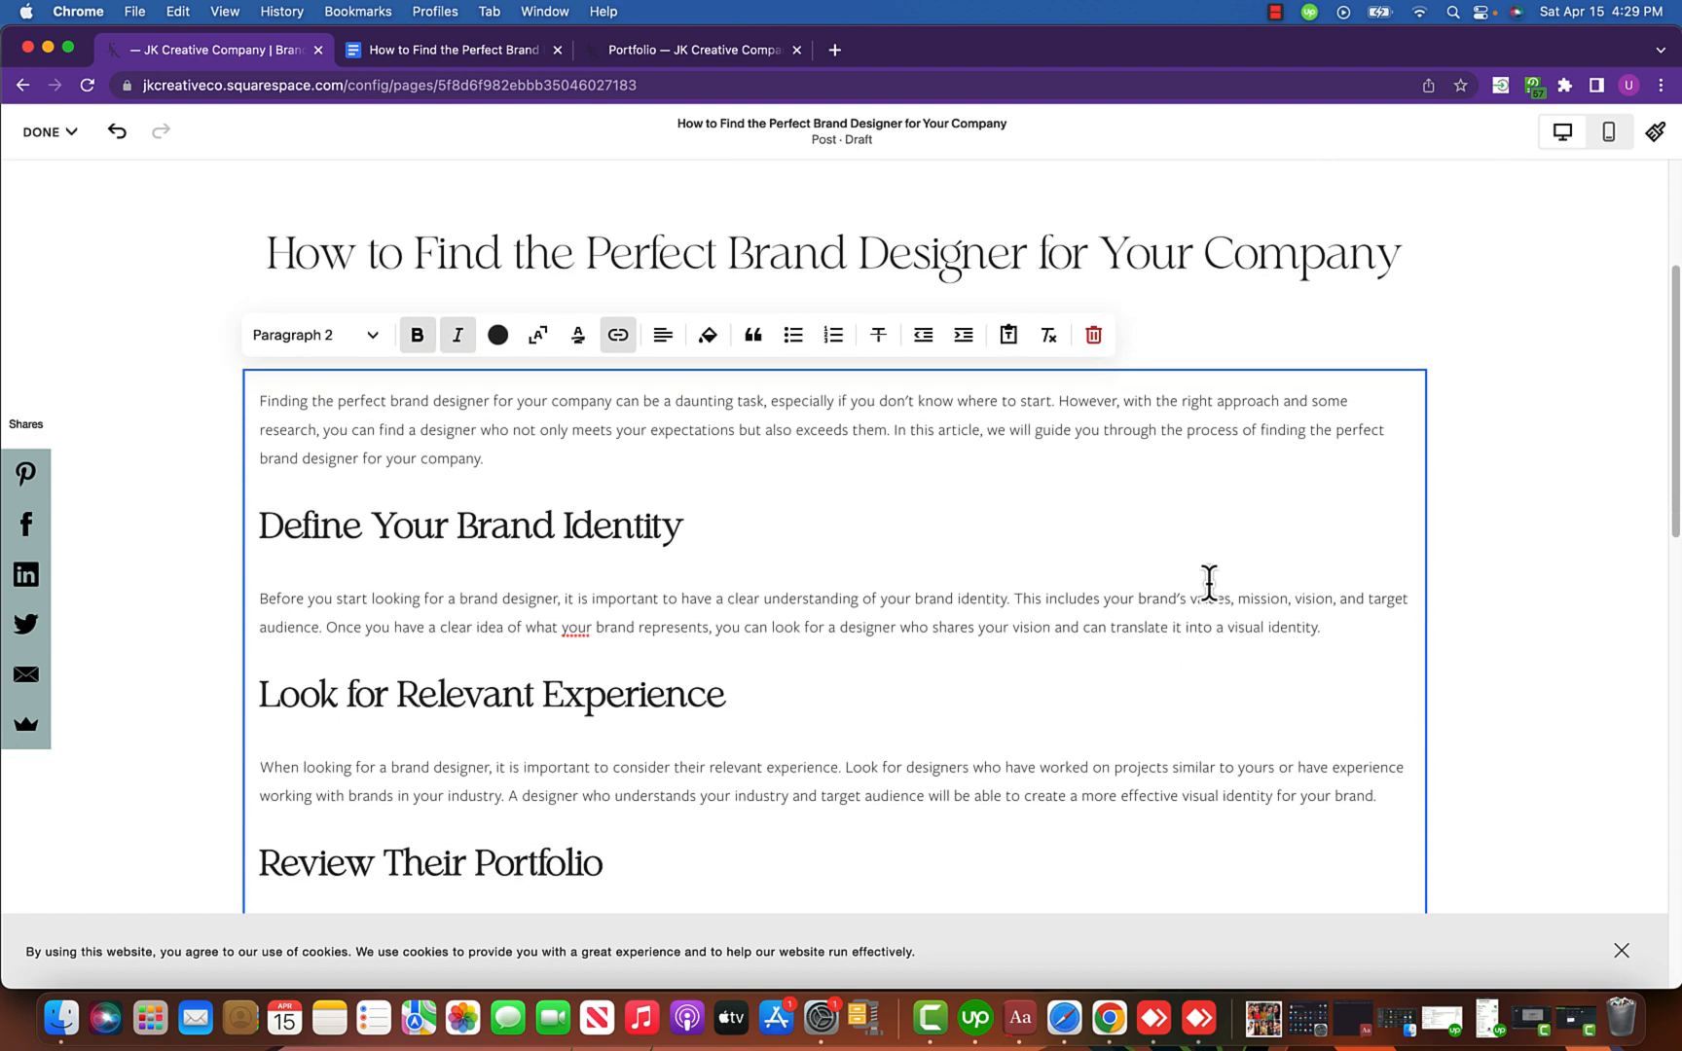
scroll(1203, 569, "down", 1)
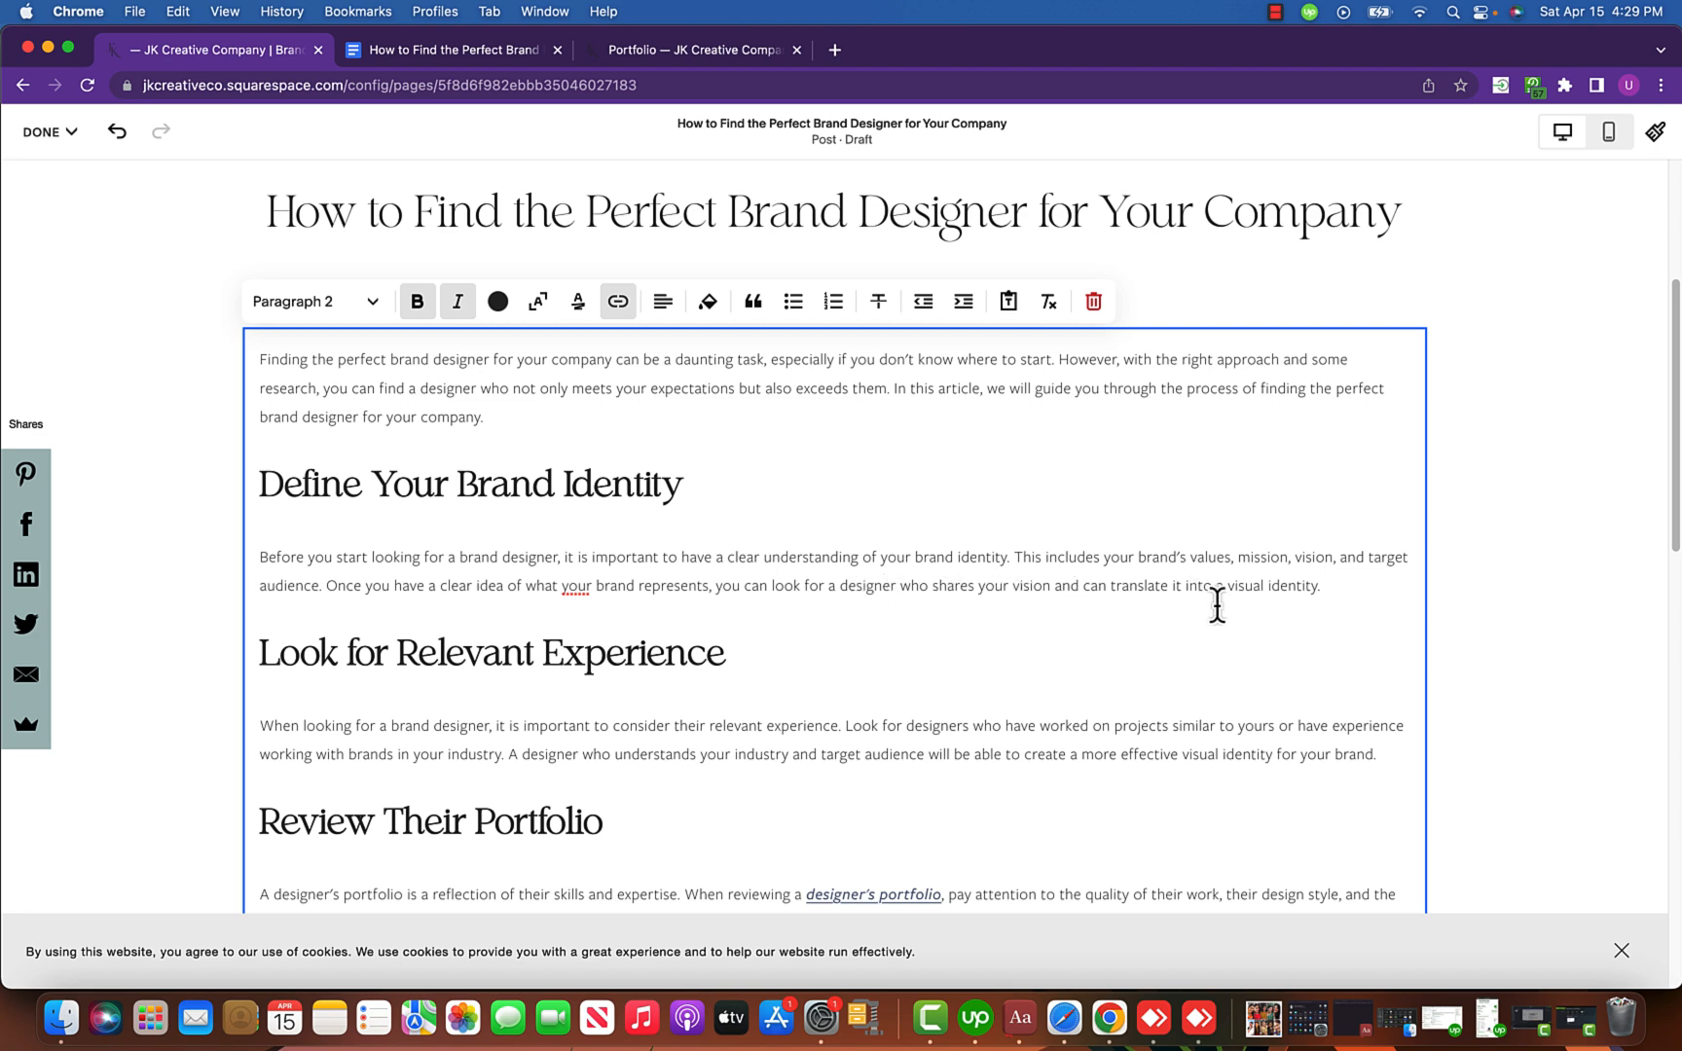
scroll(1217, 604, "down", 2)
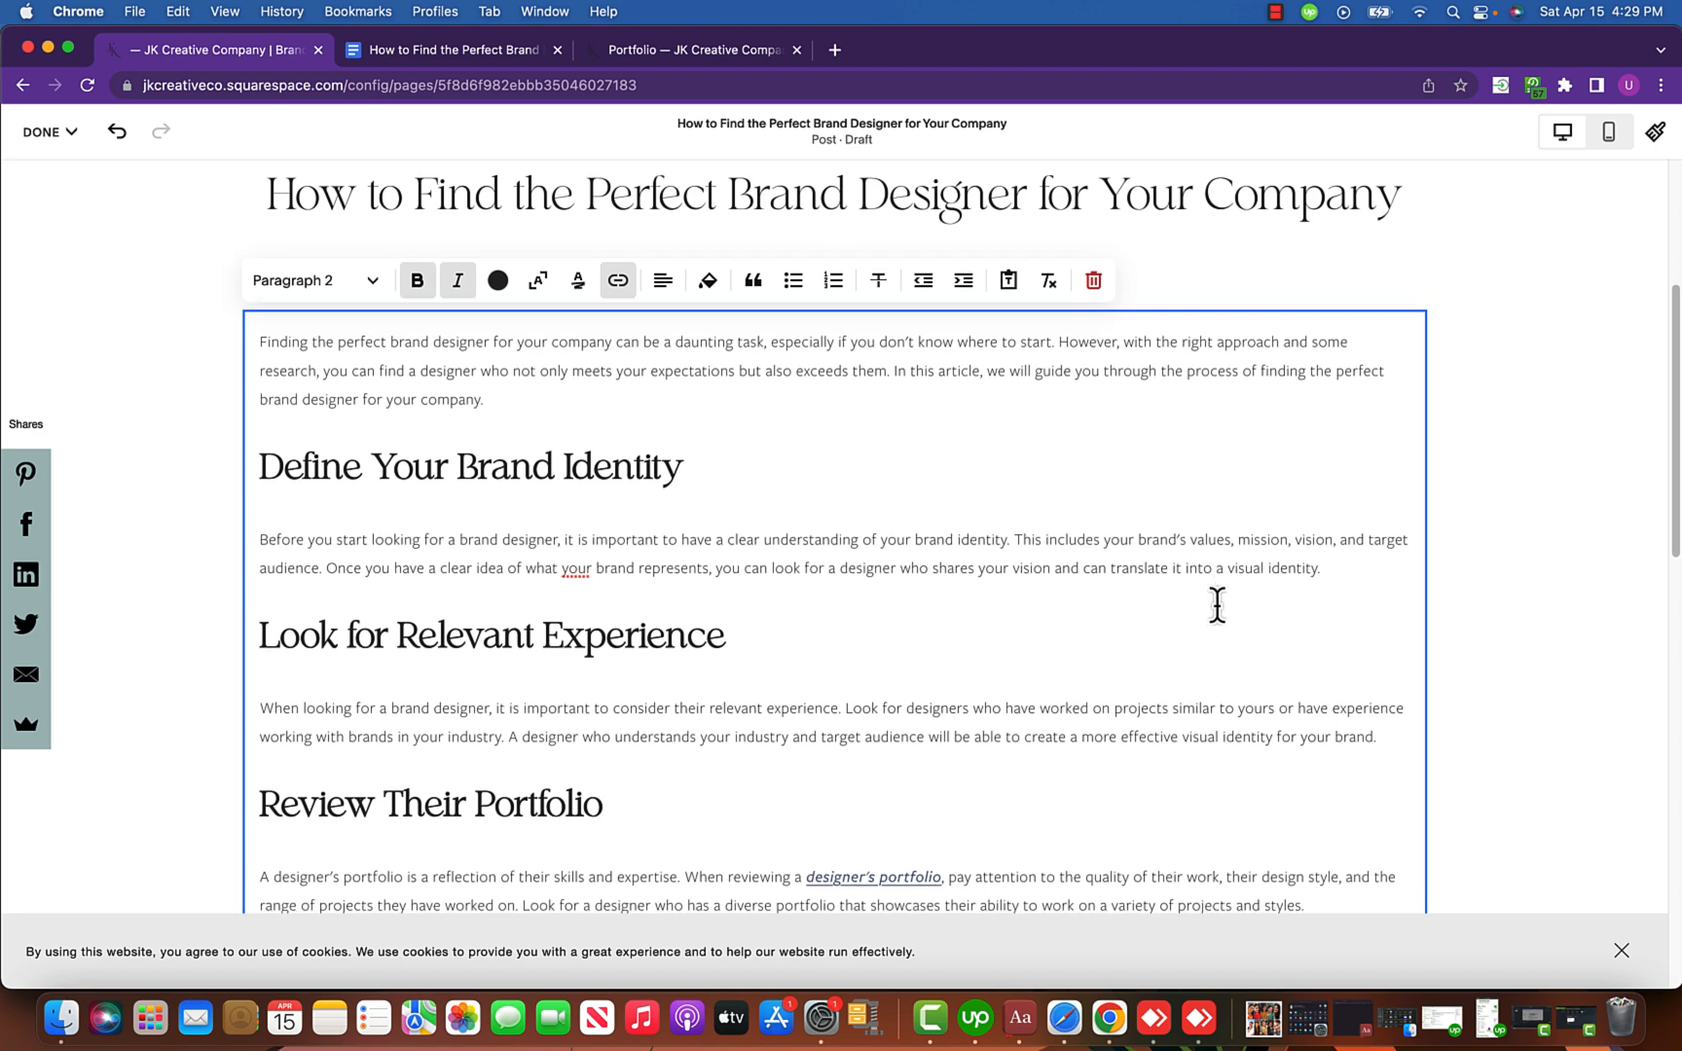
scroll(731, 643, "down", 4)
scroll(737, 636, "down", 1)
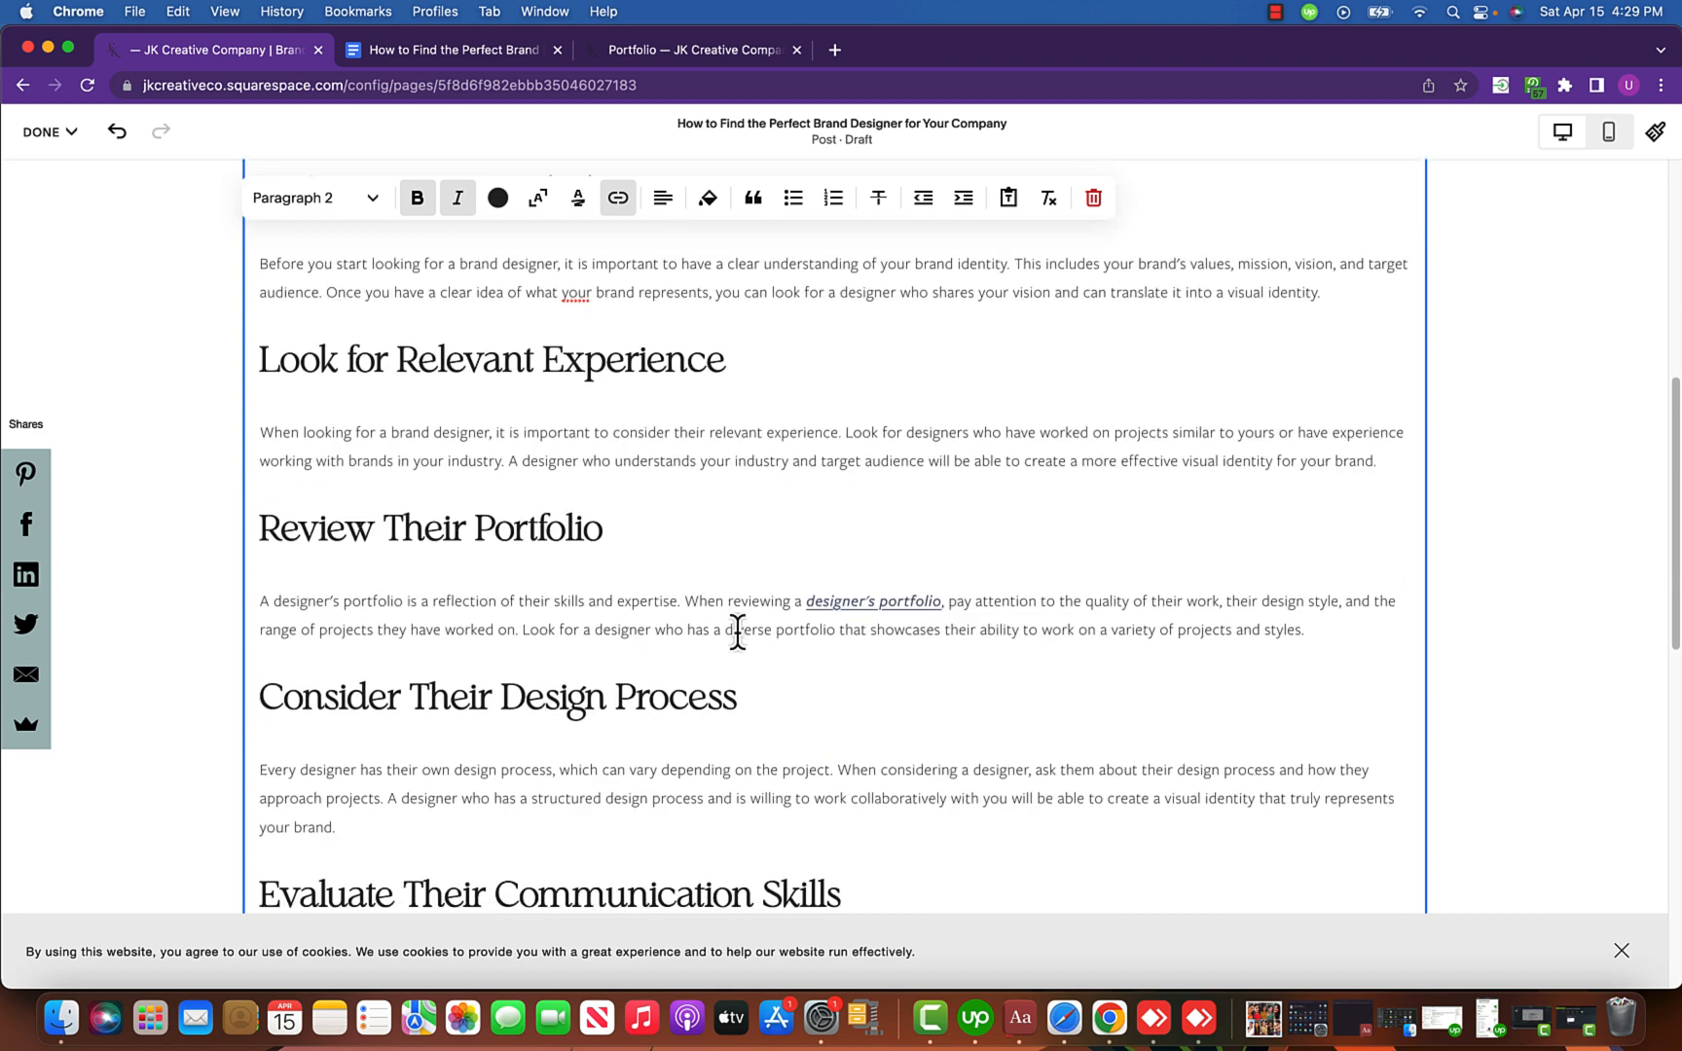
scroll(737, 633, "down", 20)
scroll(825, 550, "up", 20)
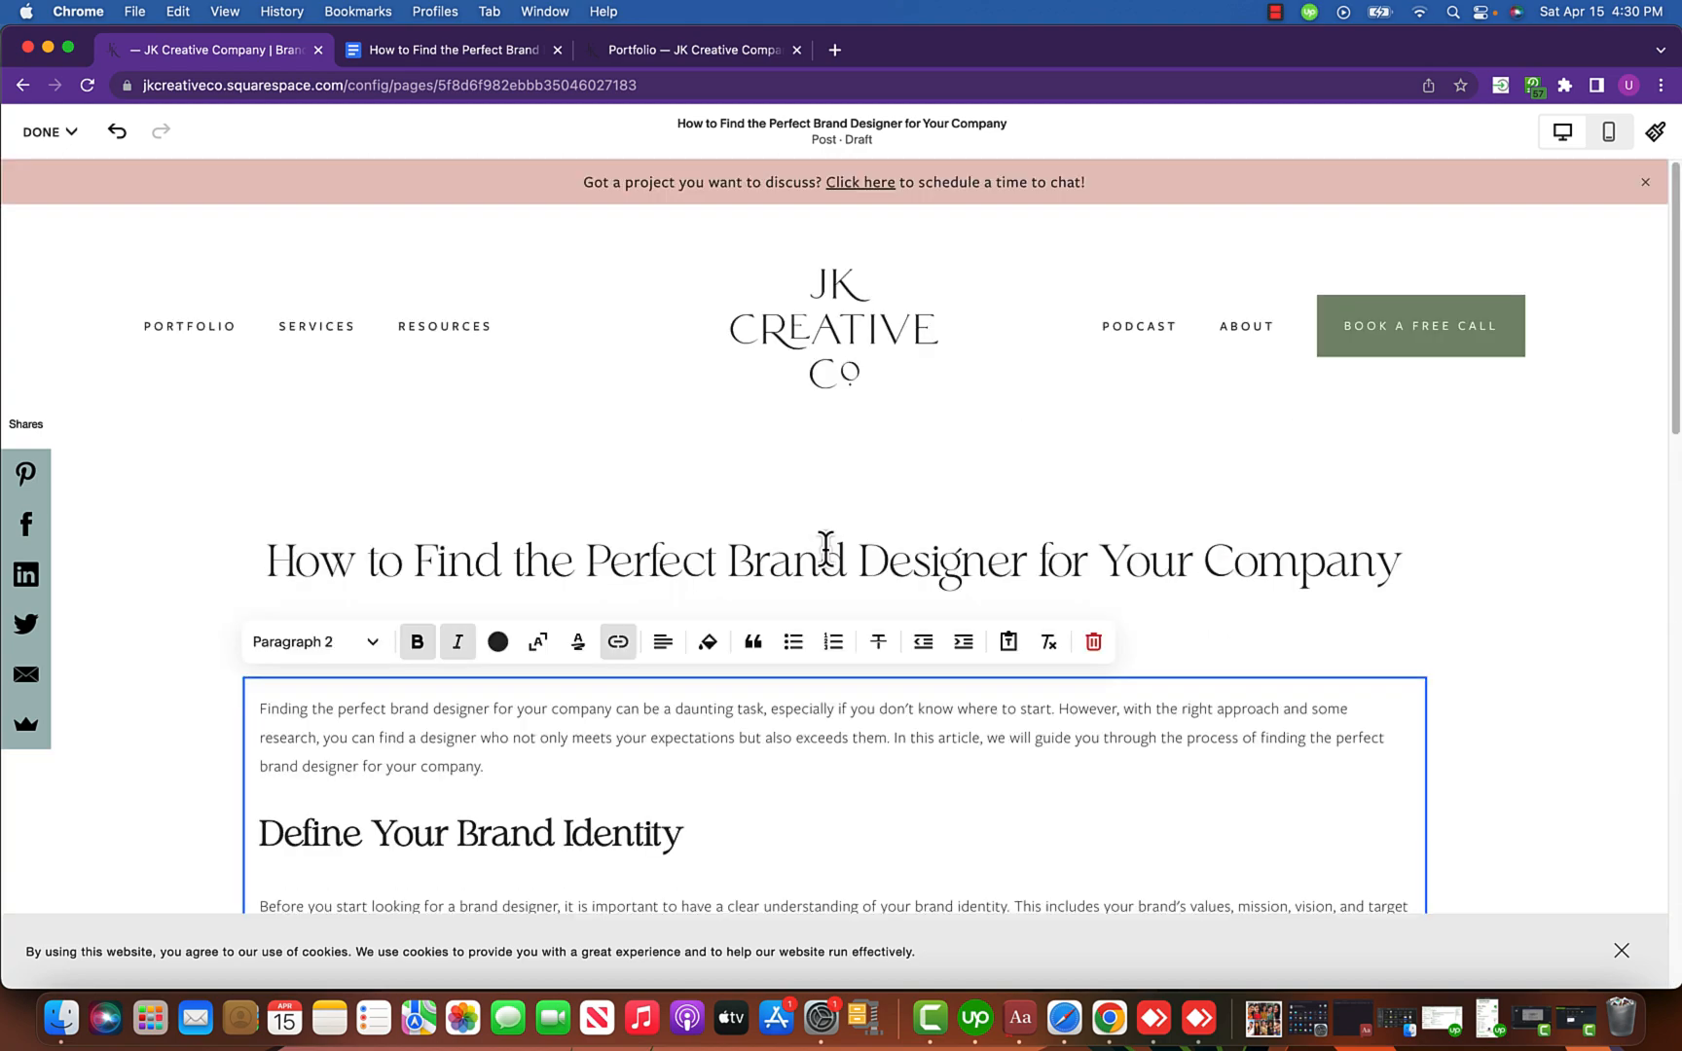
scroll(1103, 681, "down", 4)
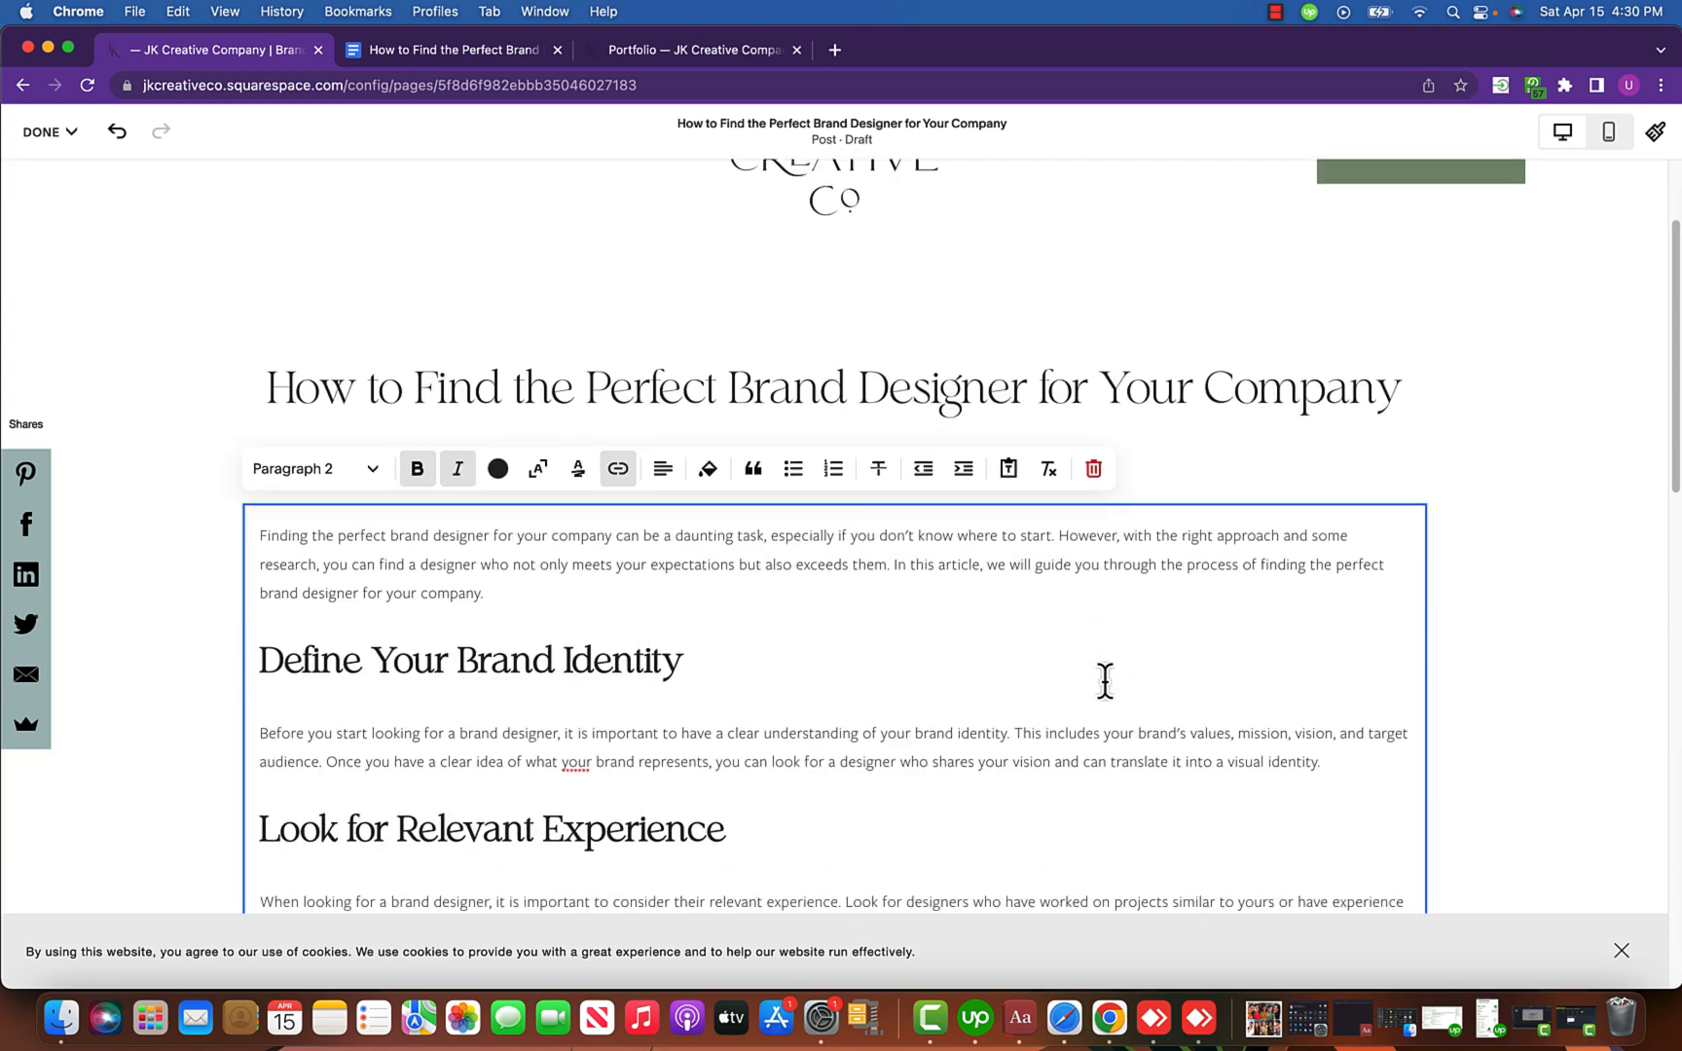
Dismiss the cookie notice and publish the post "How to Find the Perfect Brand Designer for Your Company".
left_click(1620, 950)
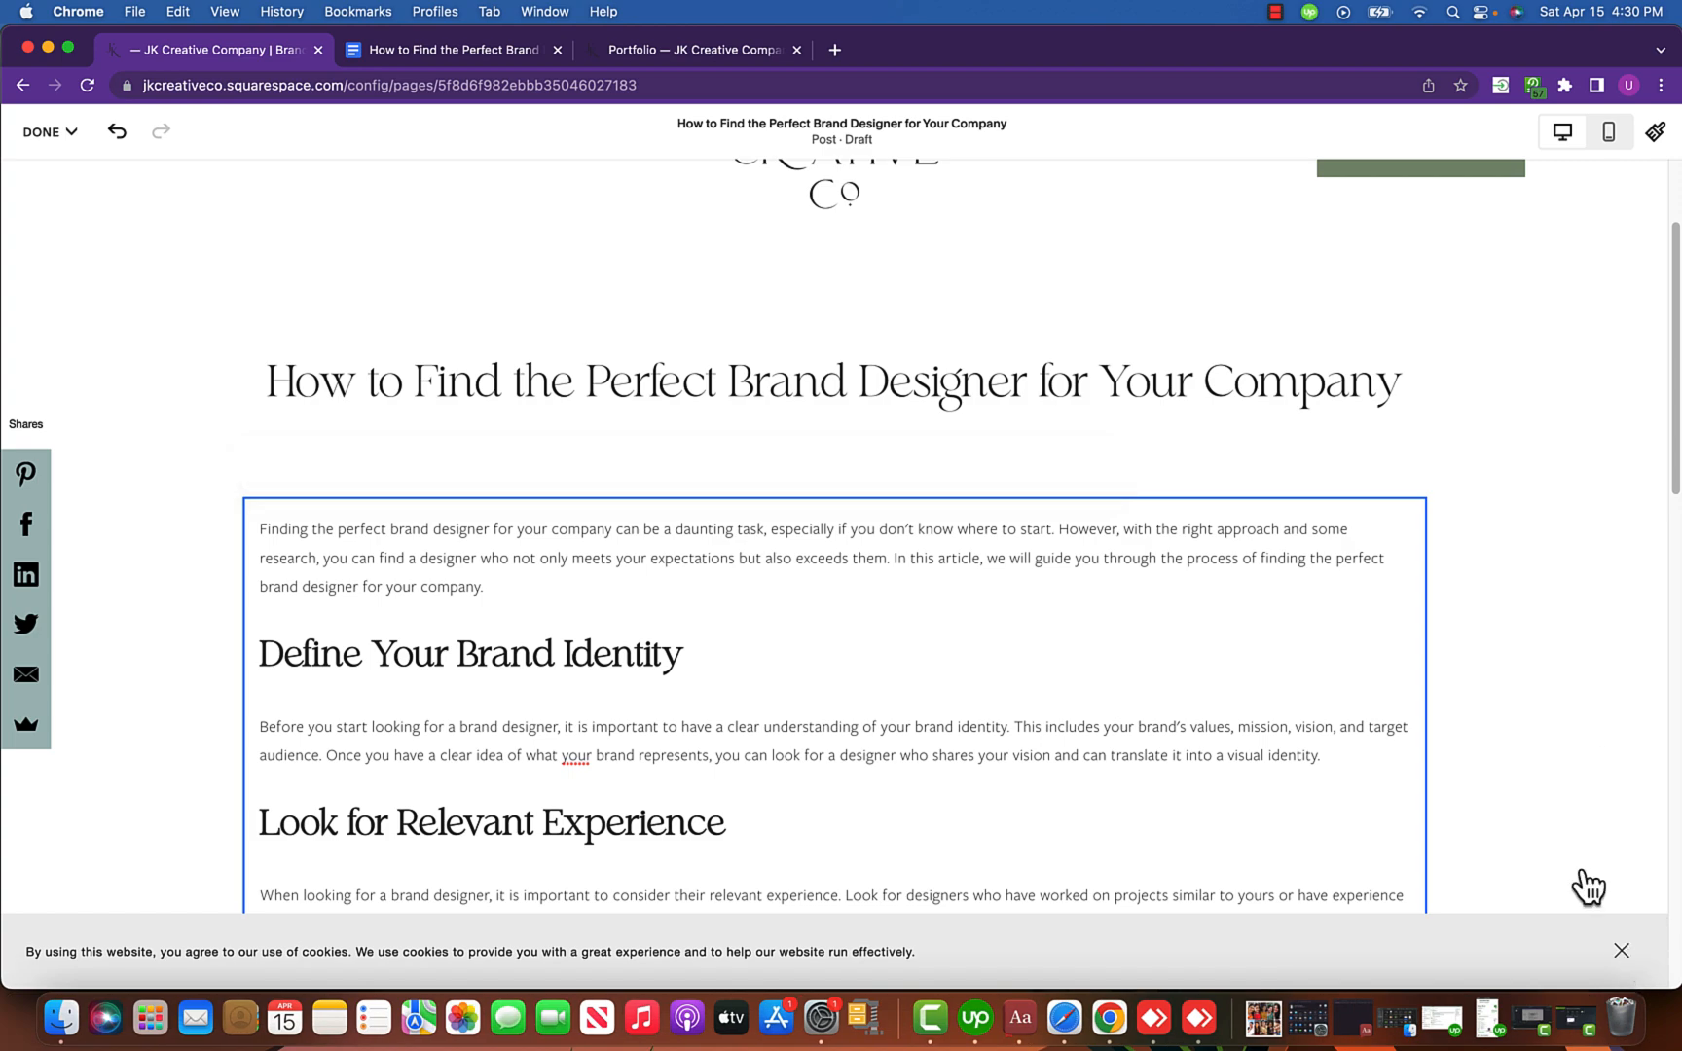
scroll(934, 722, "down", 15)
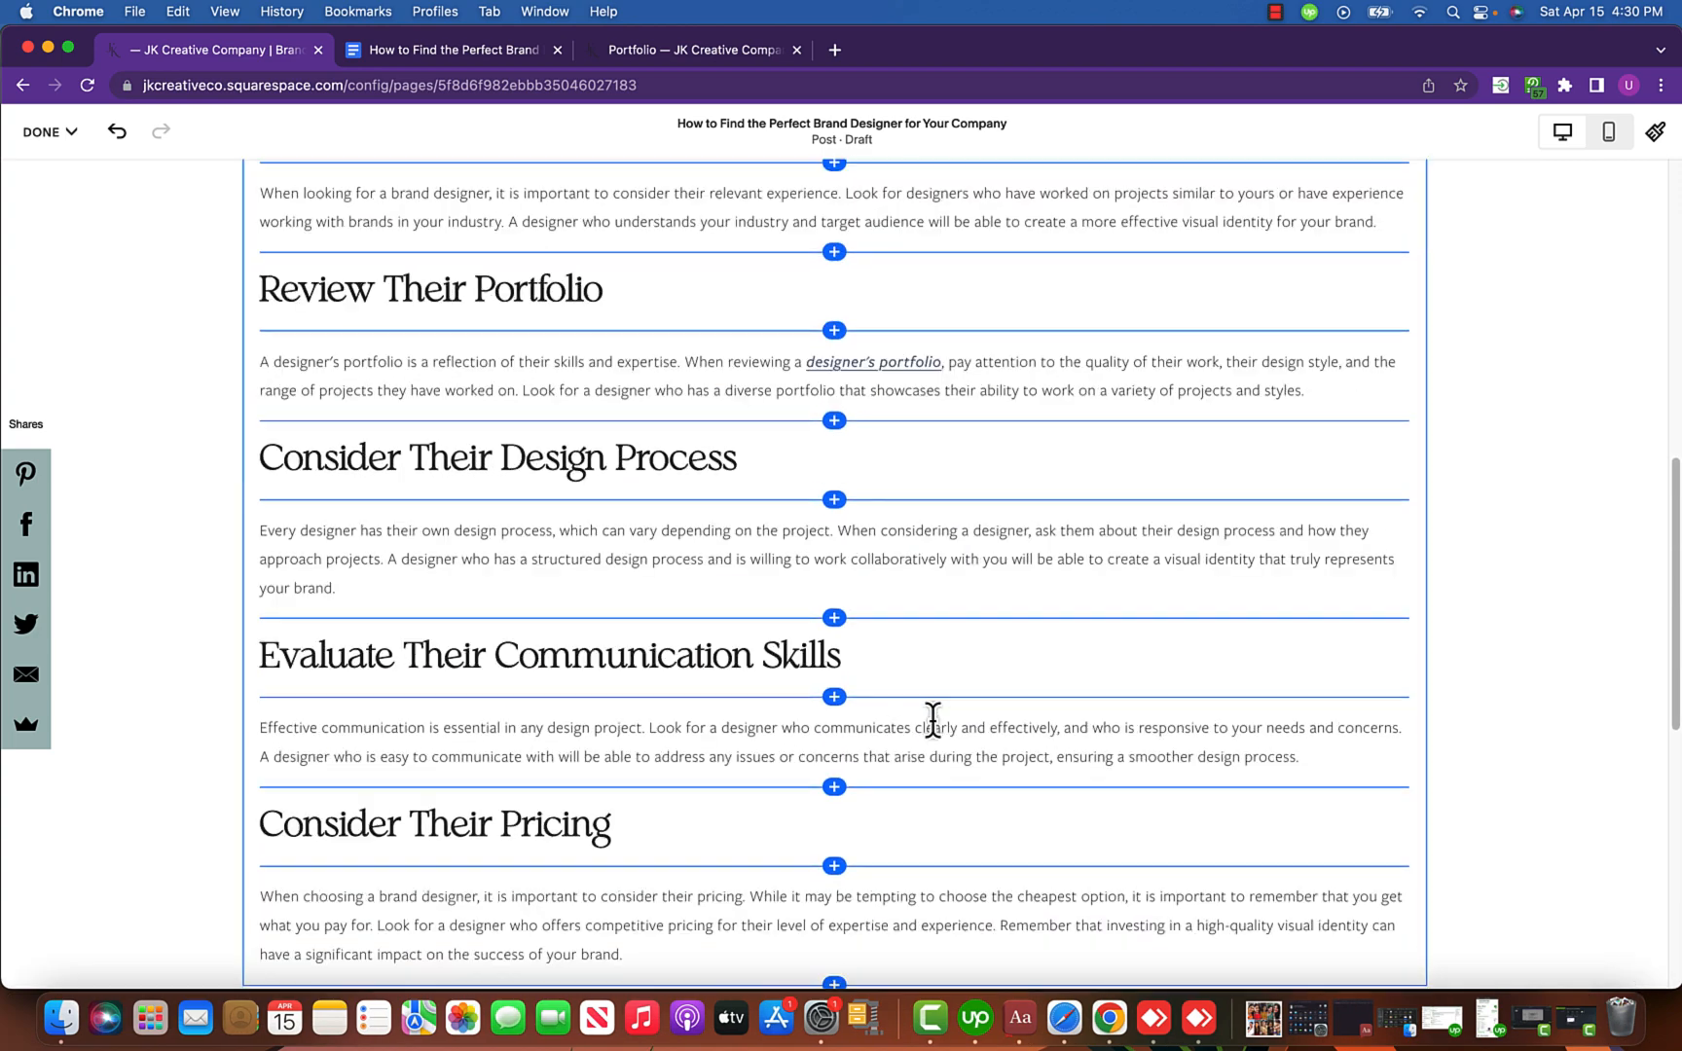
scroll(931, 730, "down", 4)
scroll(862, 725, "up", 18)
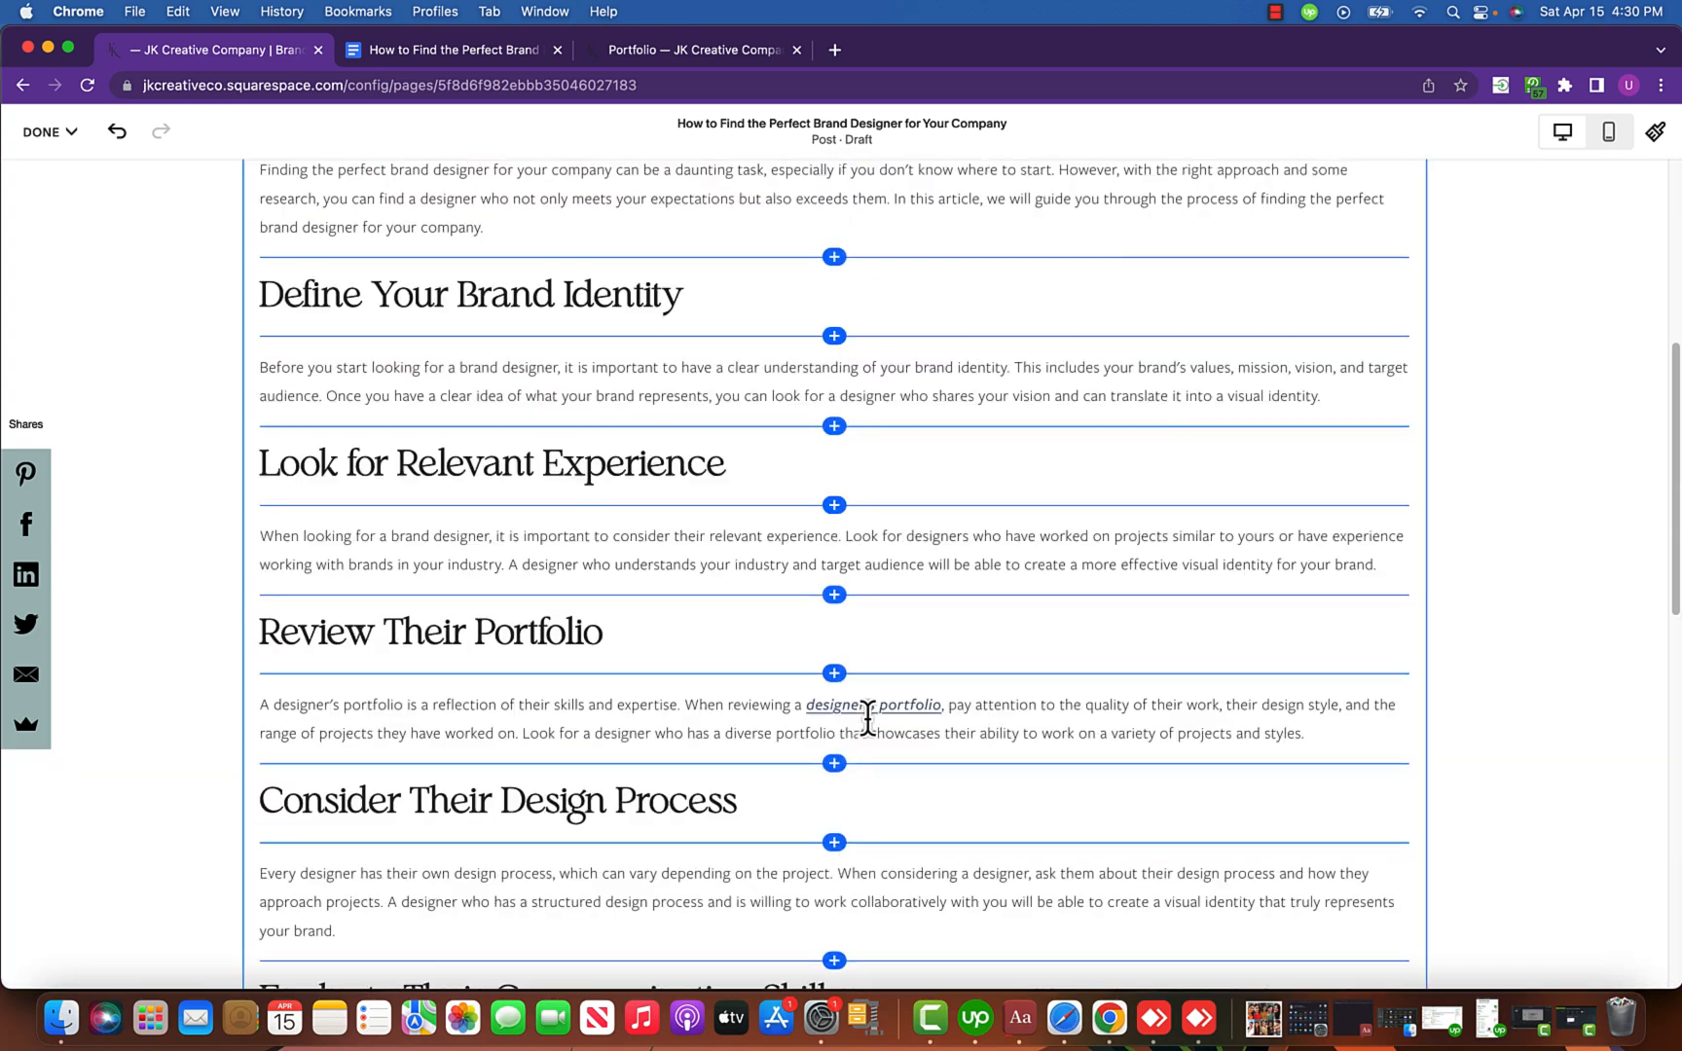
scroll(868, 718, "up", 5)
left_click(45, 132)
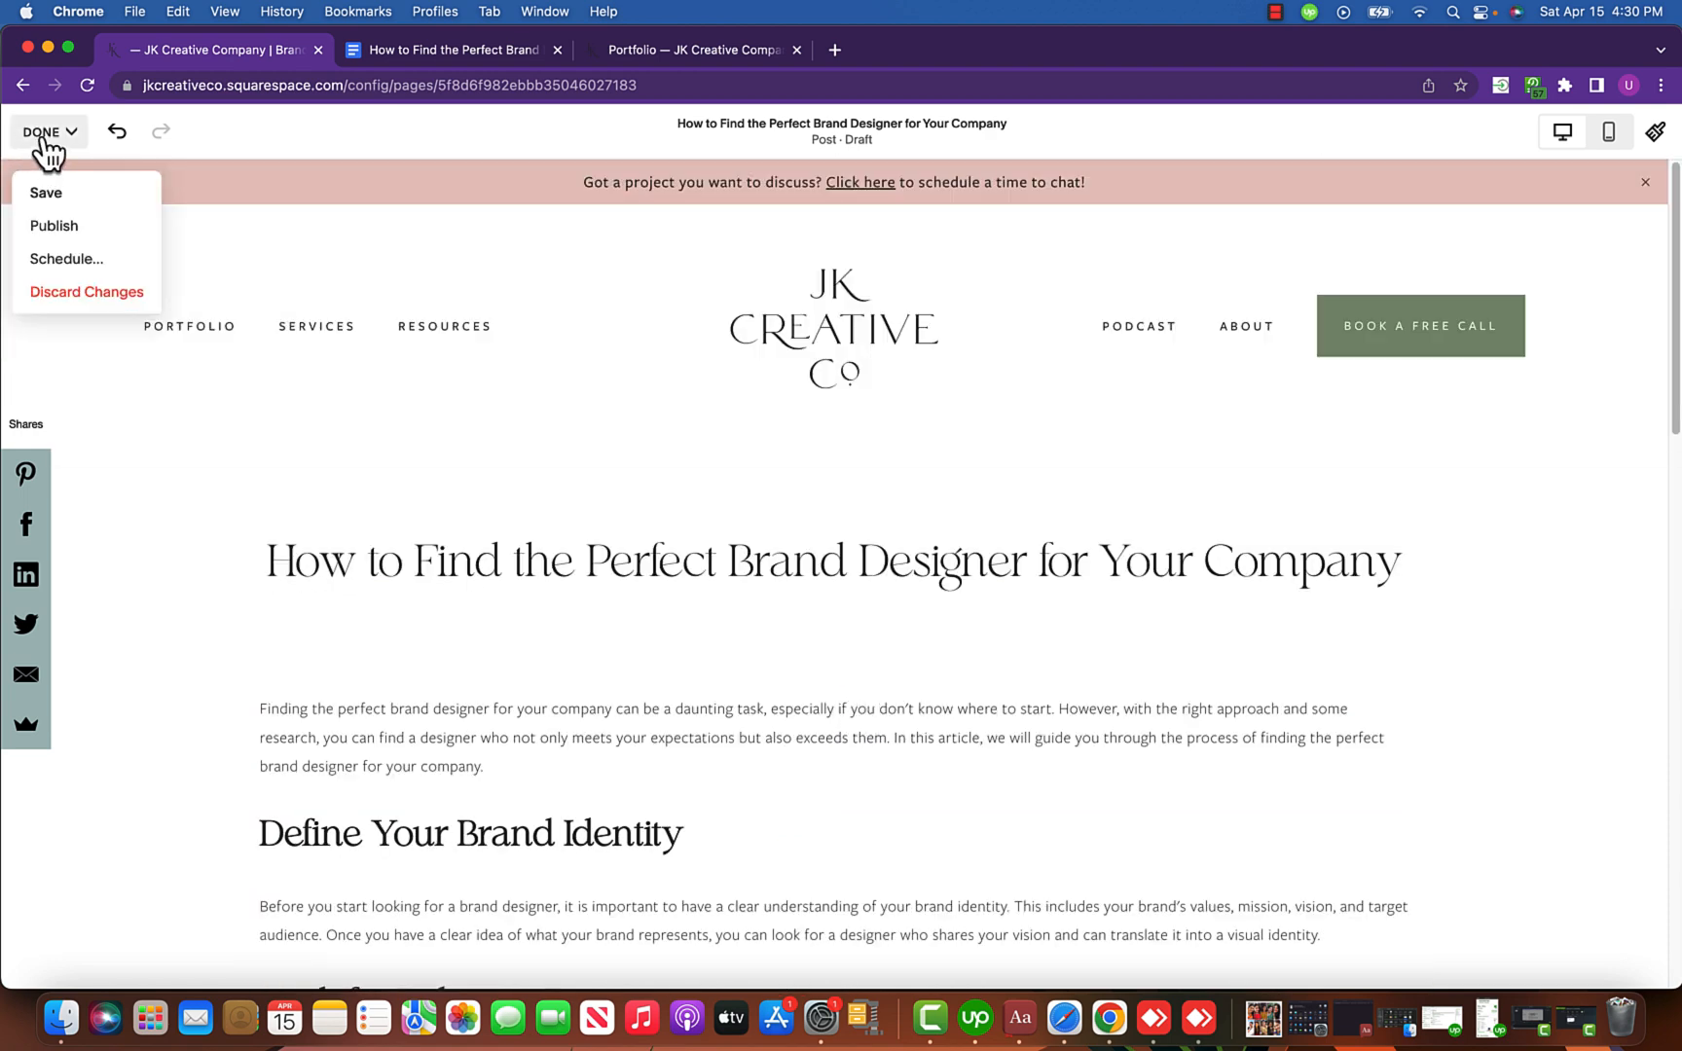
left_click(53, 231)
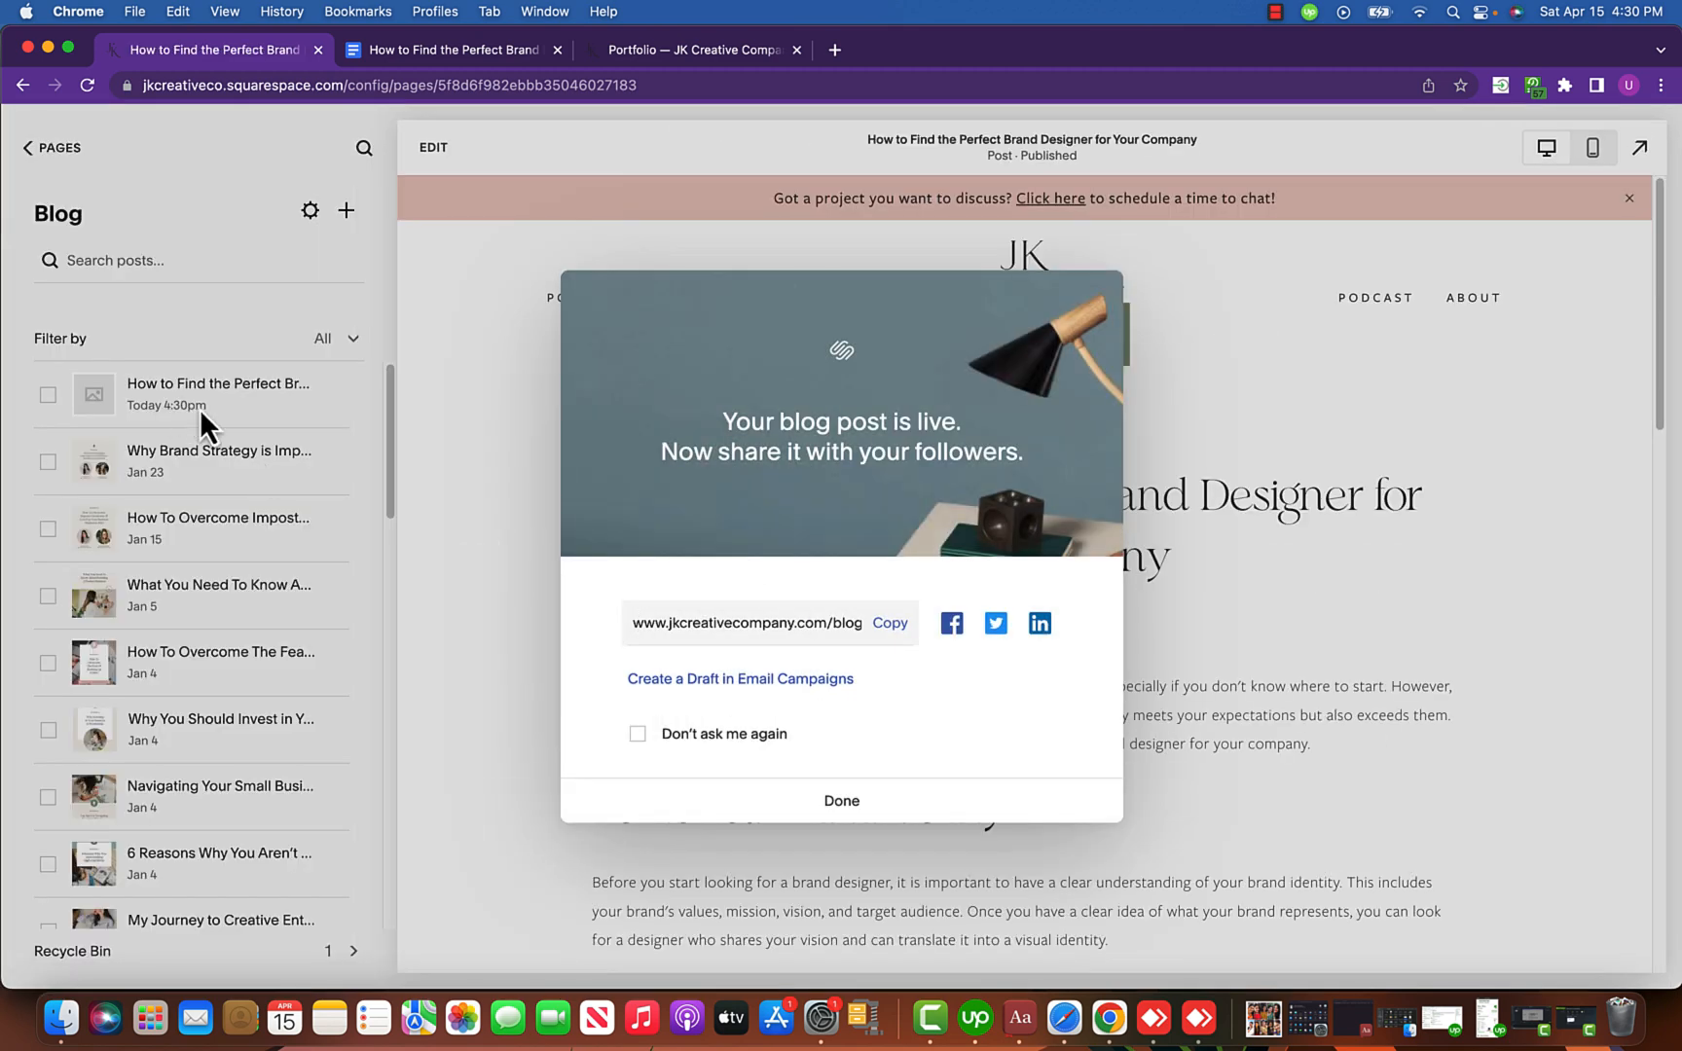
Copy the published post's link from the share dialog and open it in a new browser tab to check the live page.
left_click(884, 625)
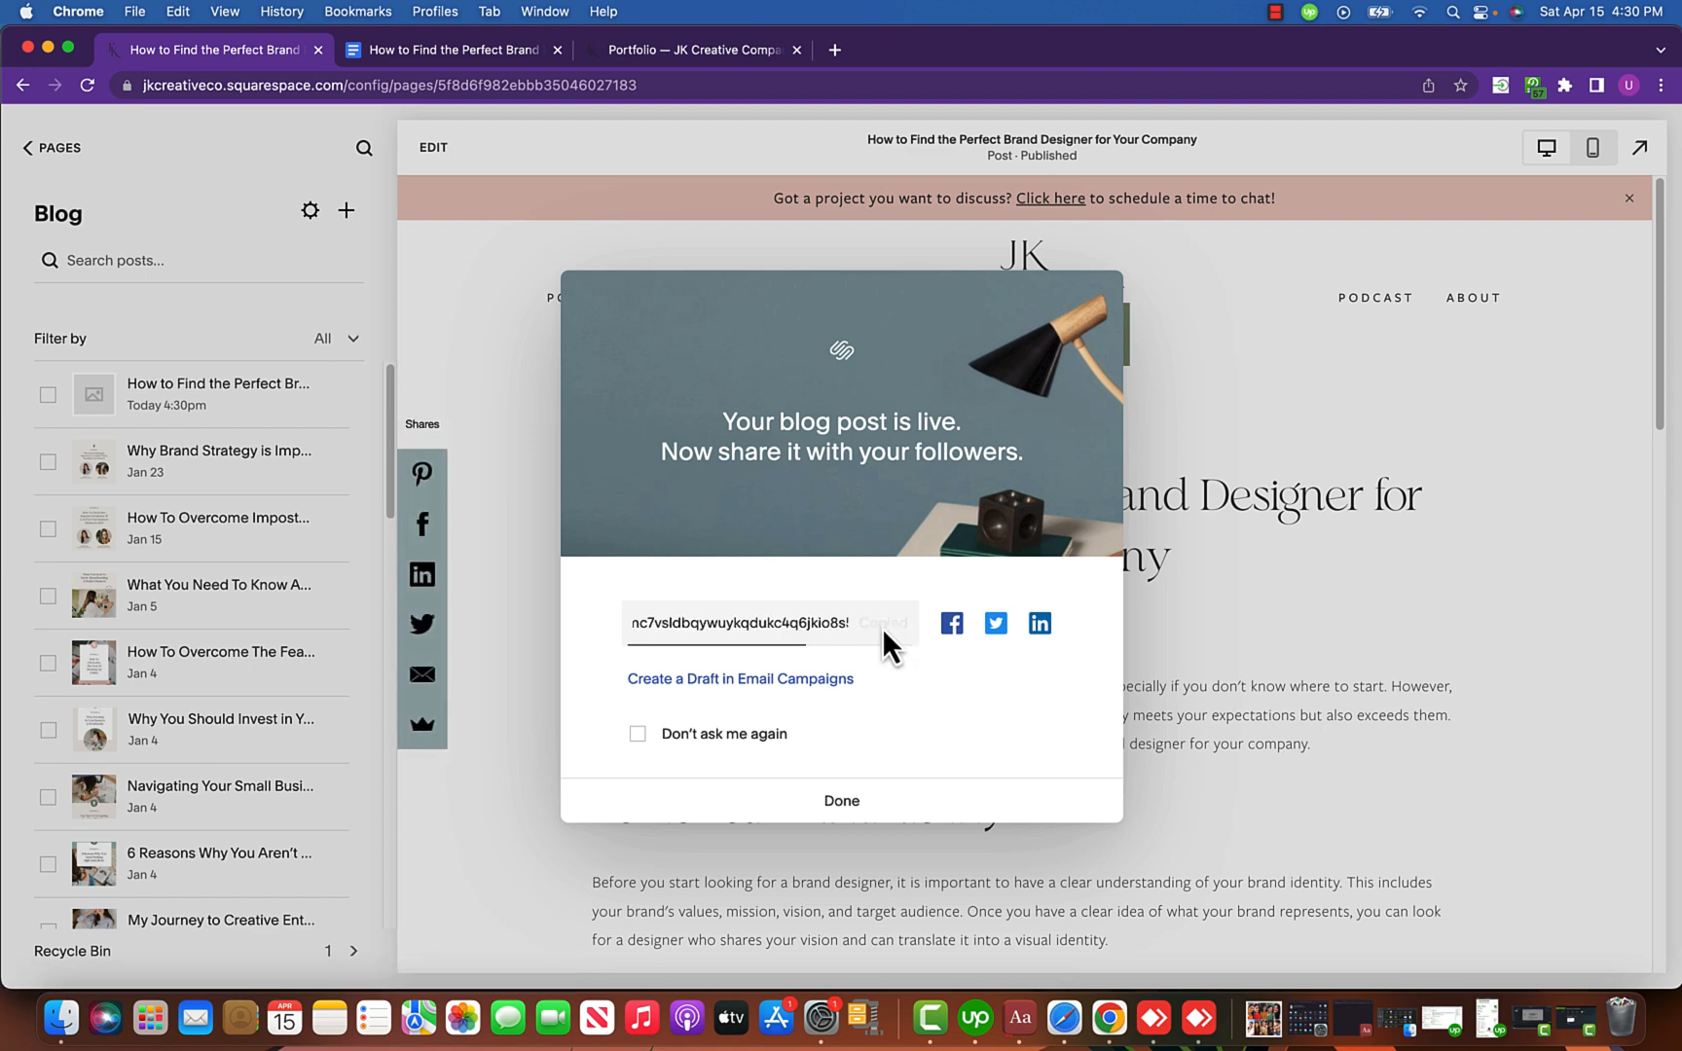
left_click(834, 51)
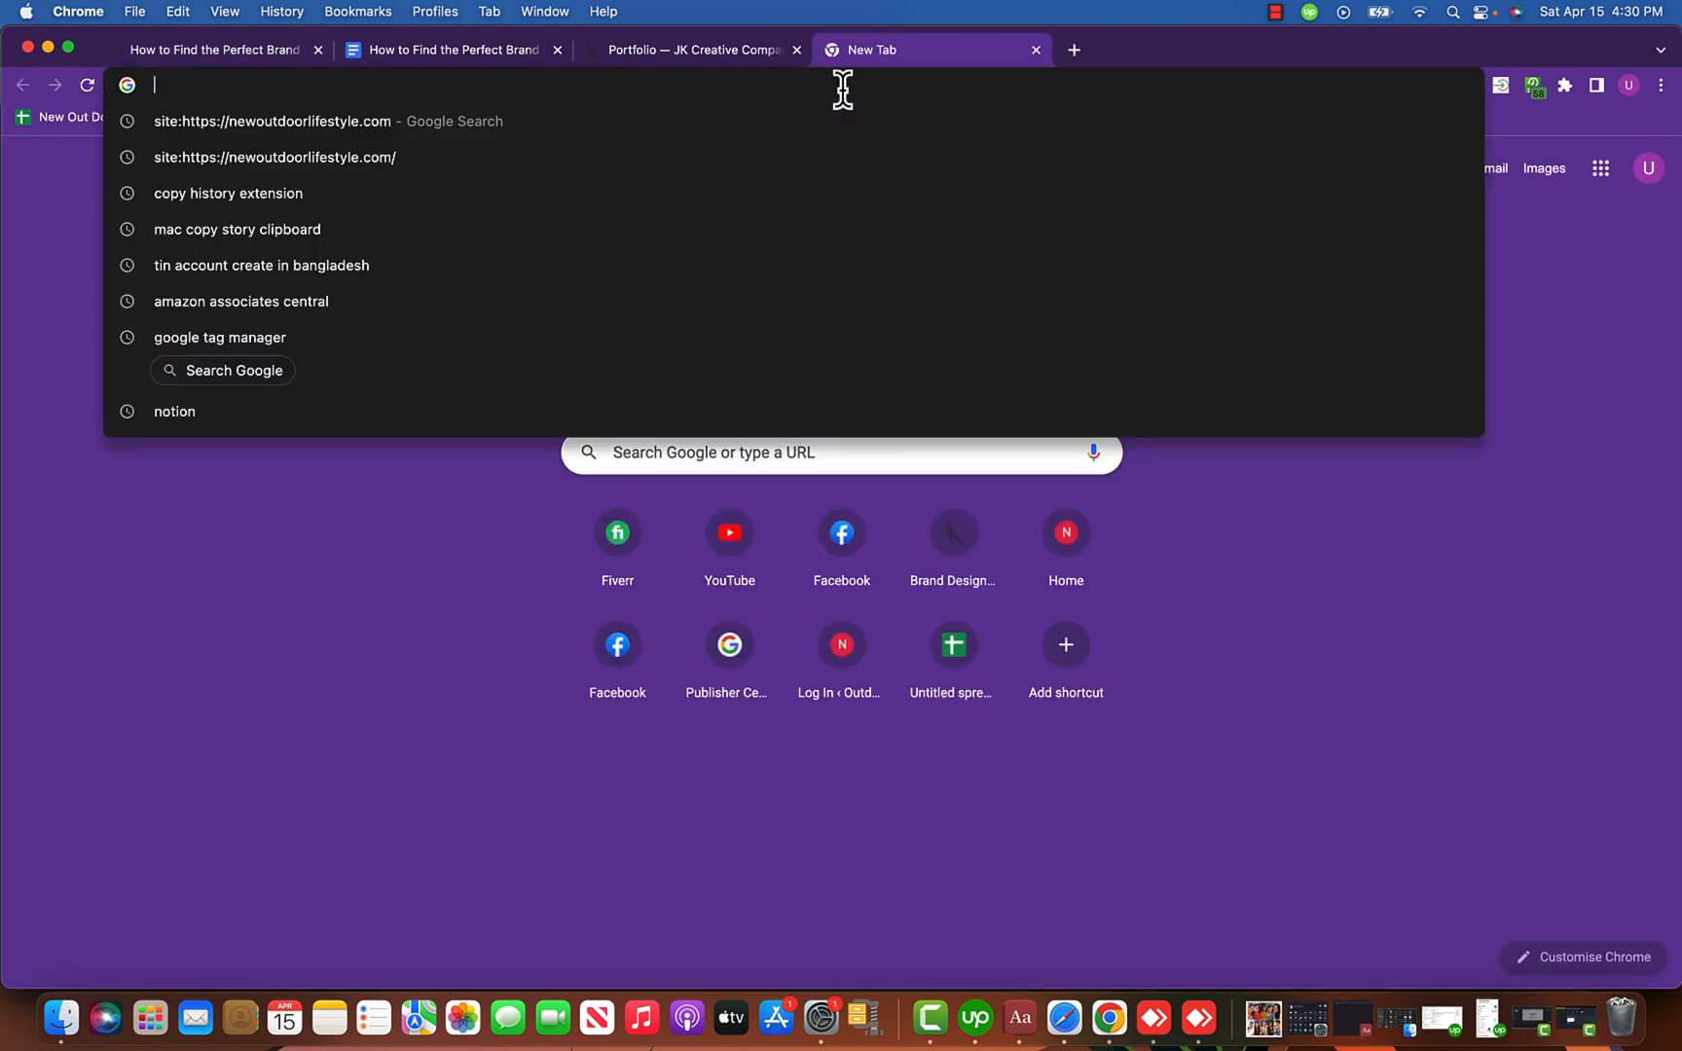
key("super+v")
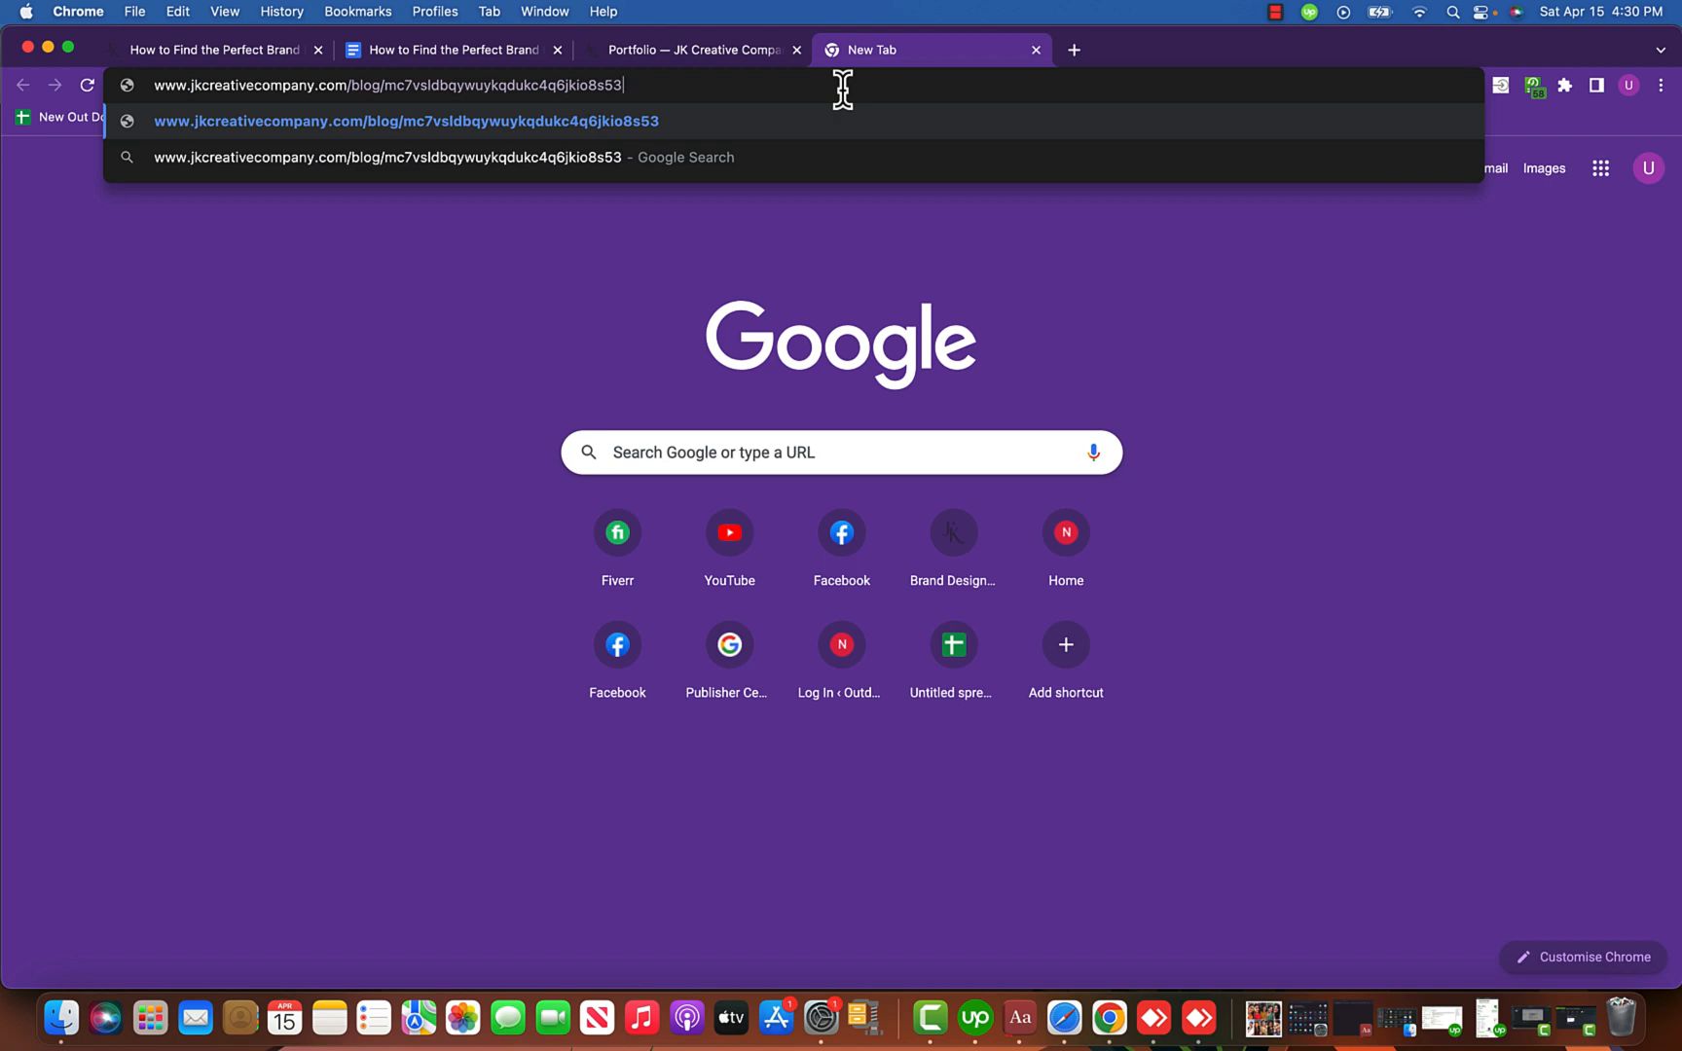
key("Return")
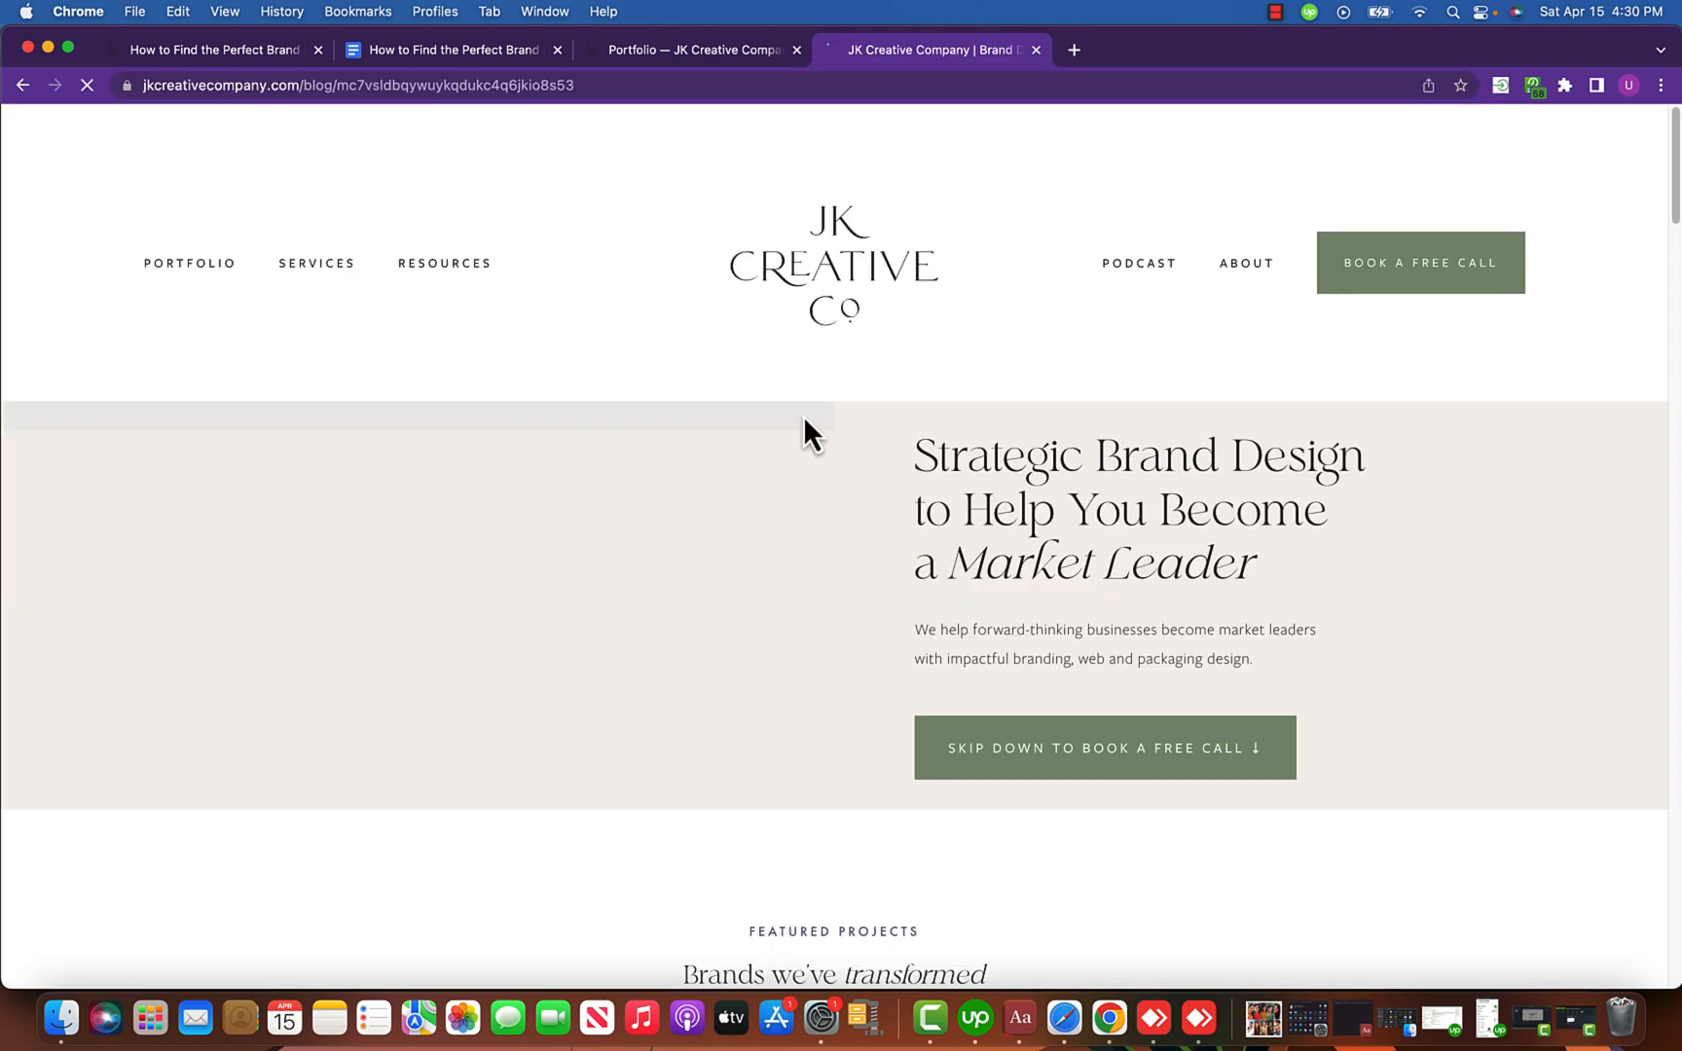
scroll(868, 482, "down", 2)
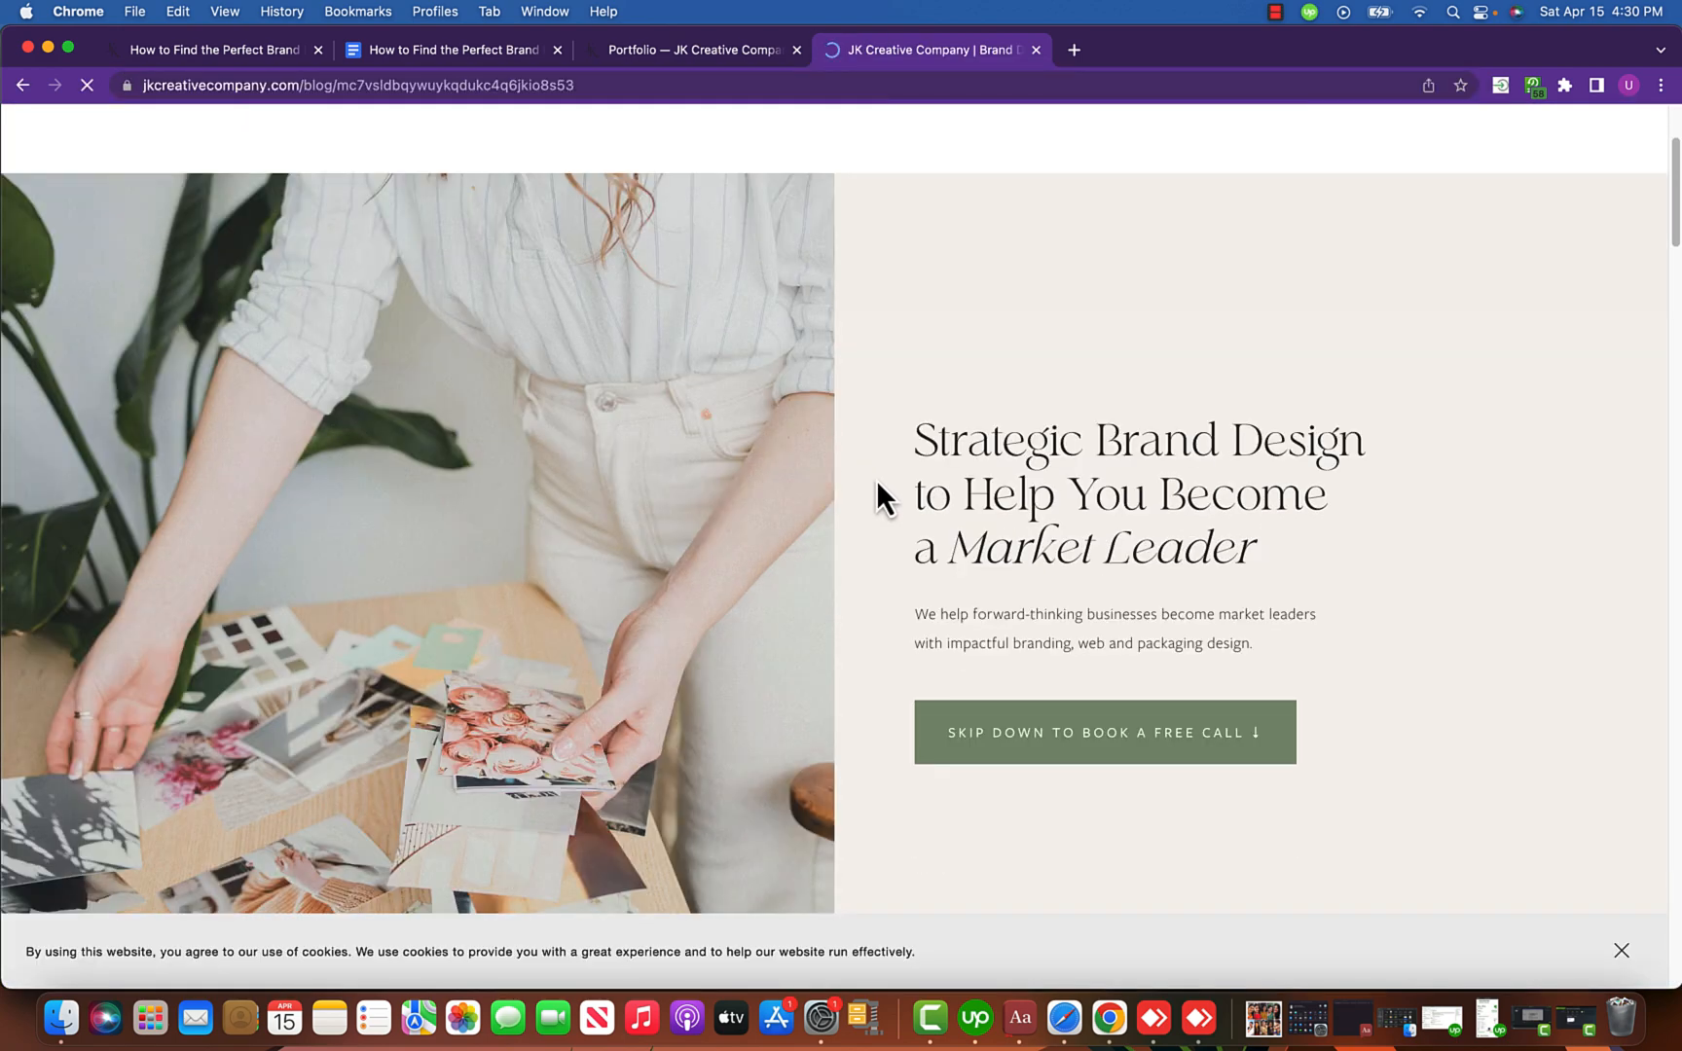
scroll(872, 480, "down", 10)
scroll(879, 479, "up", 7)
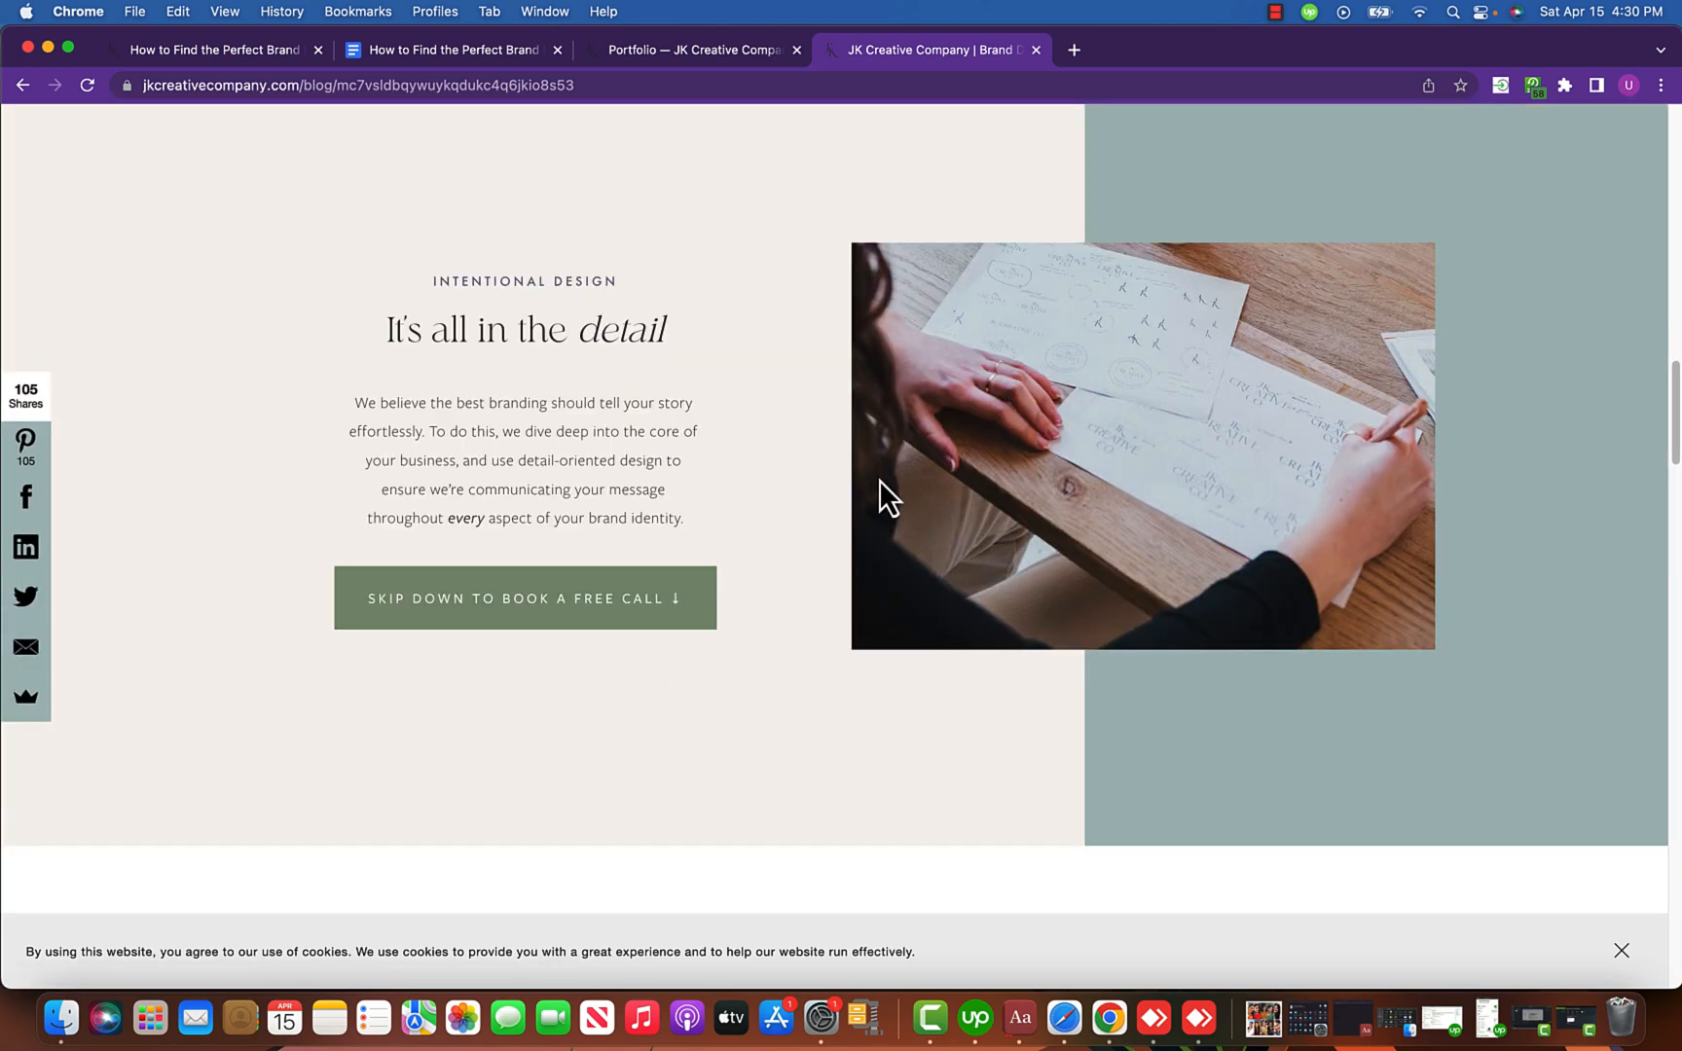
Return from the live page to the Squarespace editor, close the share dialog and open the new blog post's settings.
scroll(878, 480, "down", 5)
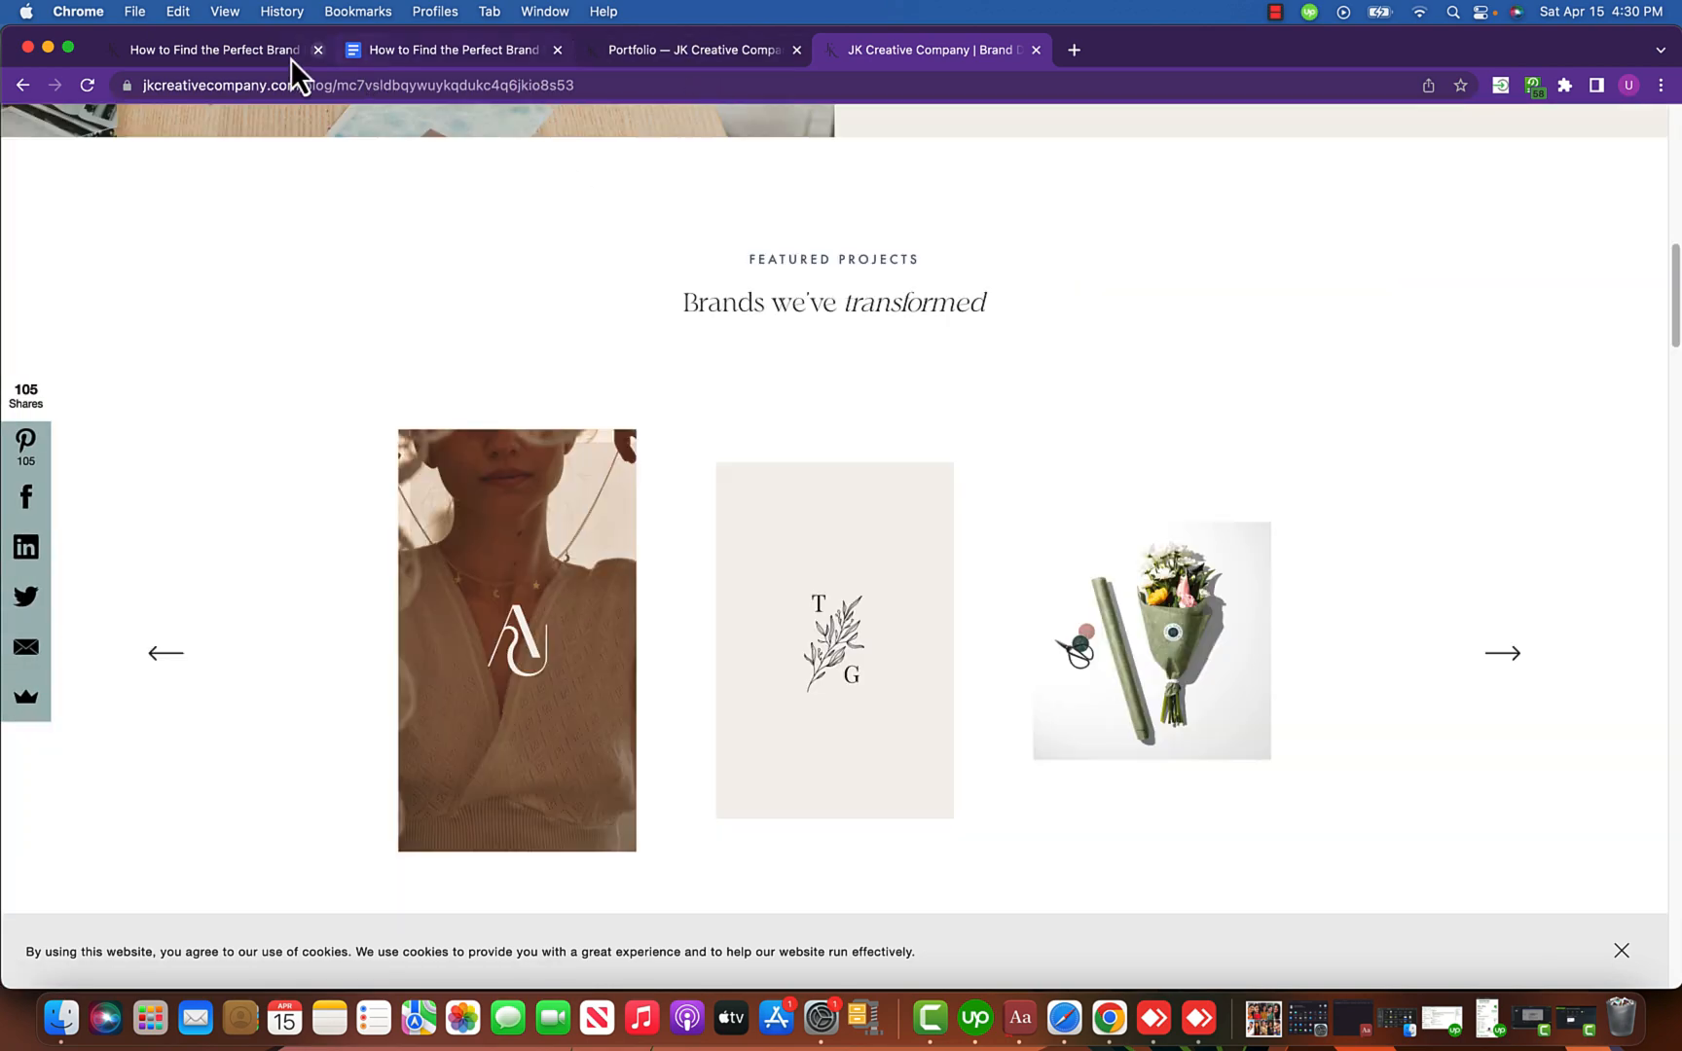
left_click(258, 54)
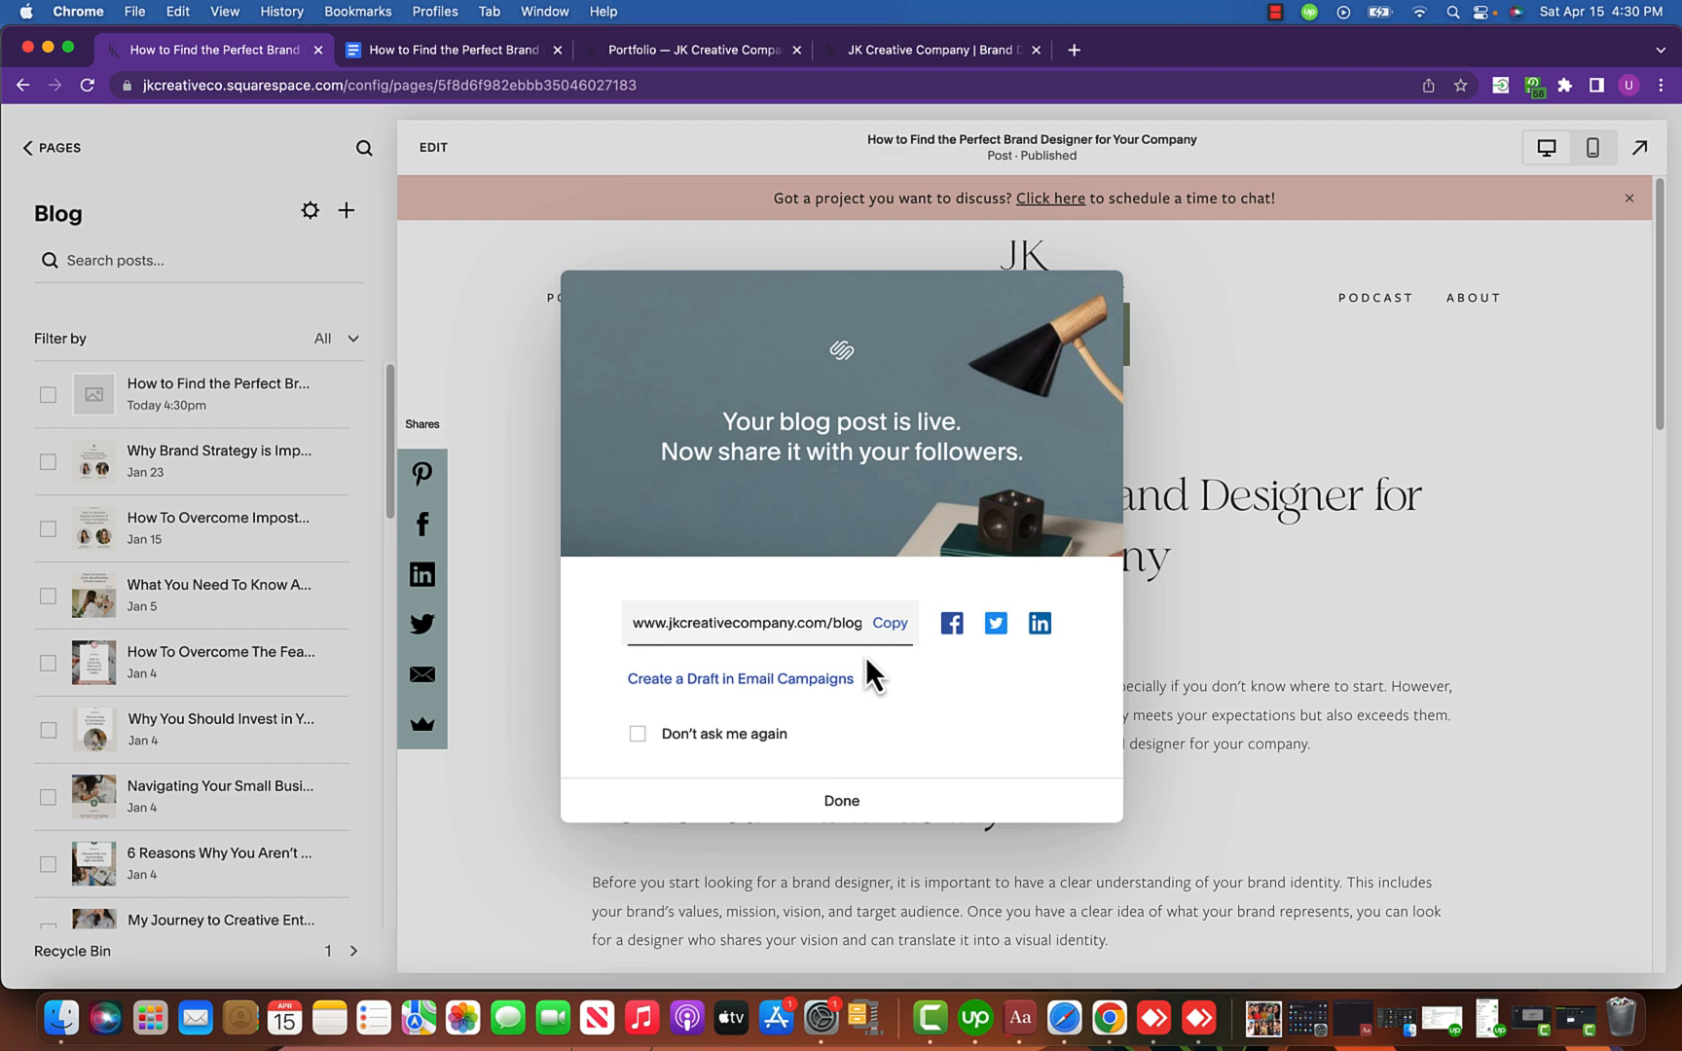
left_click(881, 810)
left_click(338, 394)
left_click(334, 438)
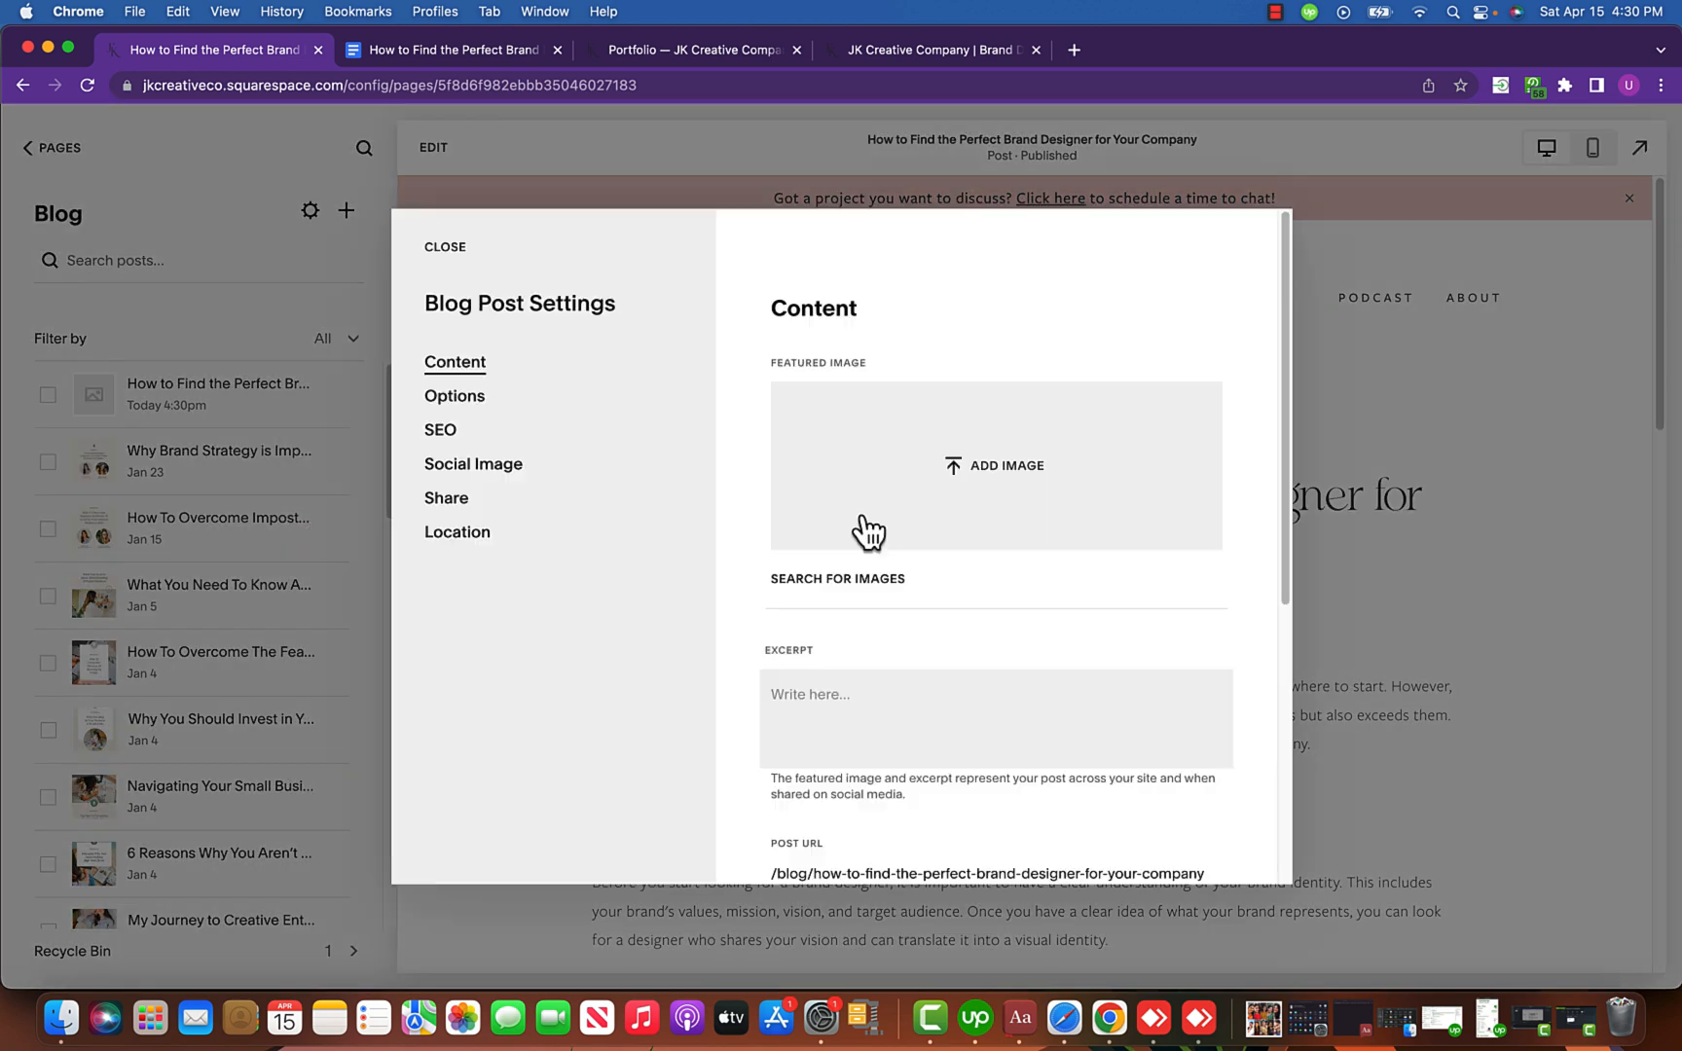
left_click(970, 463)
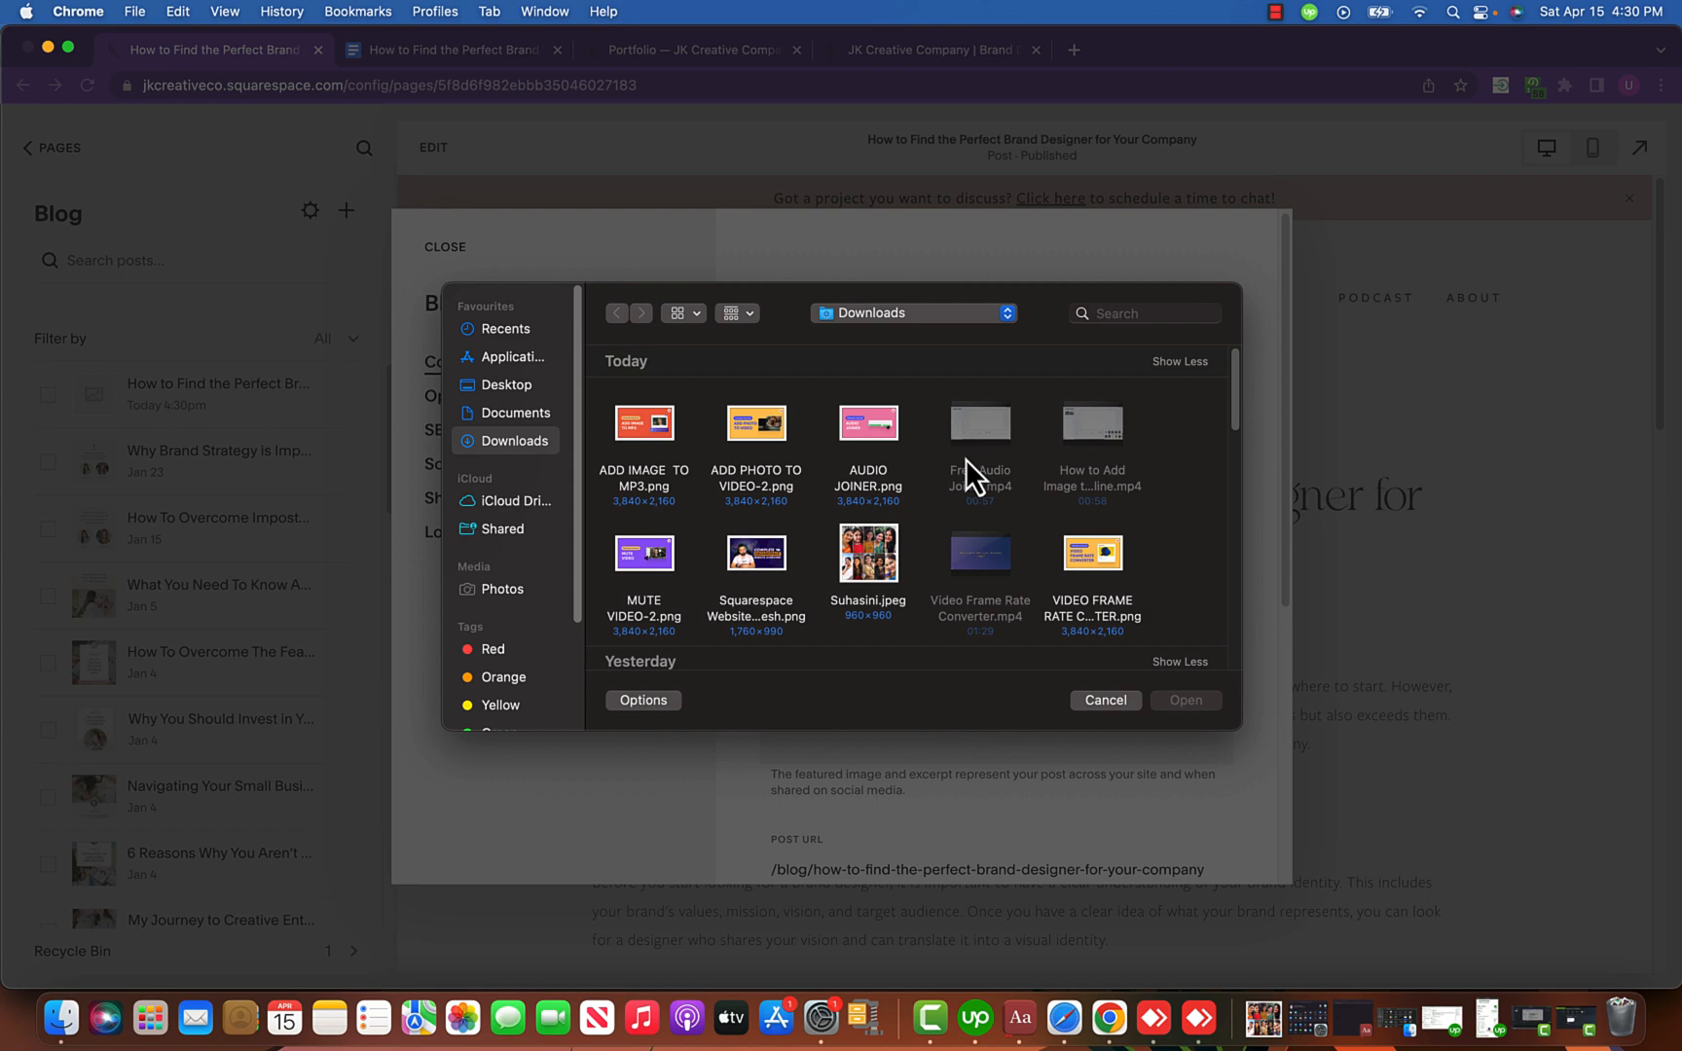
scroll(972, 473, "down", 3)
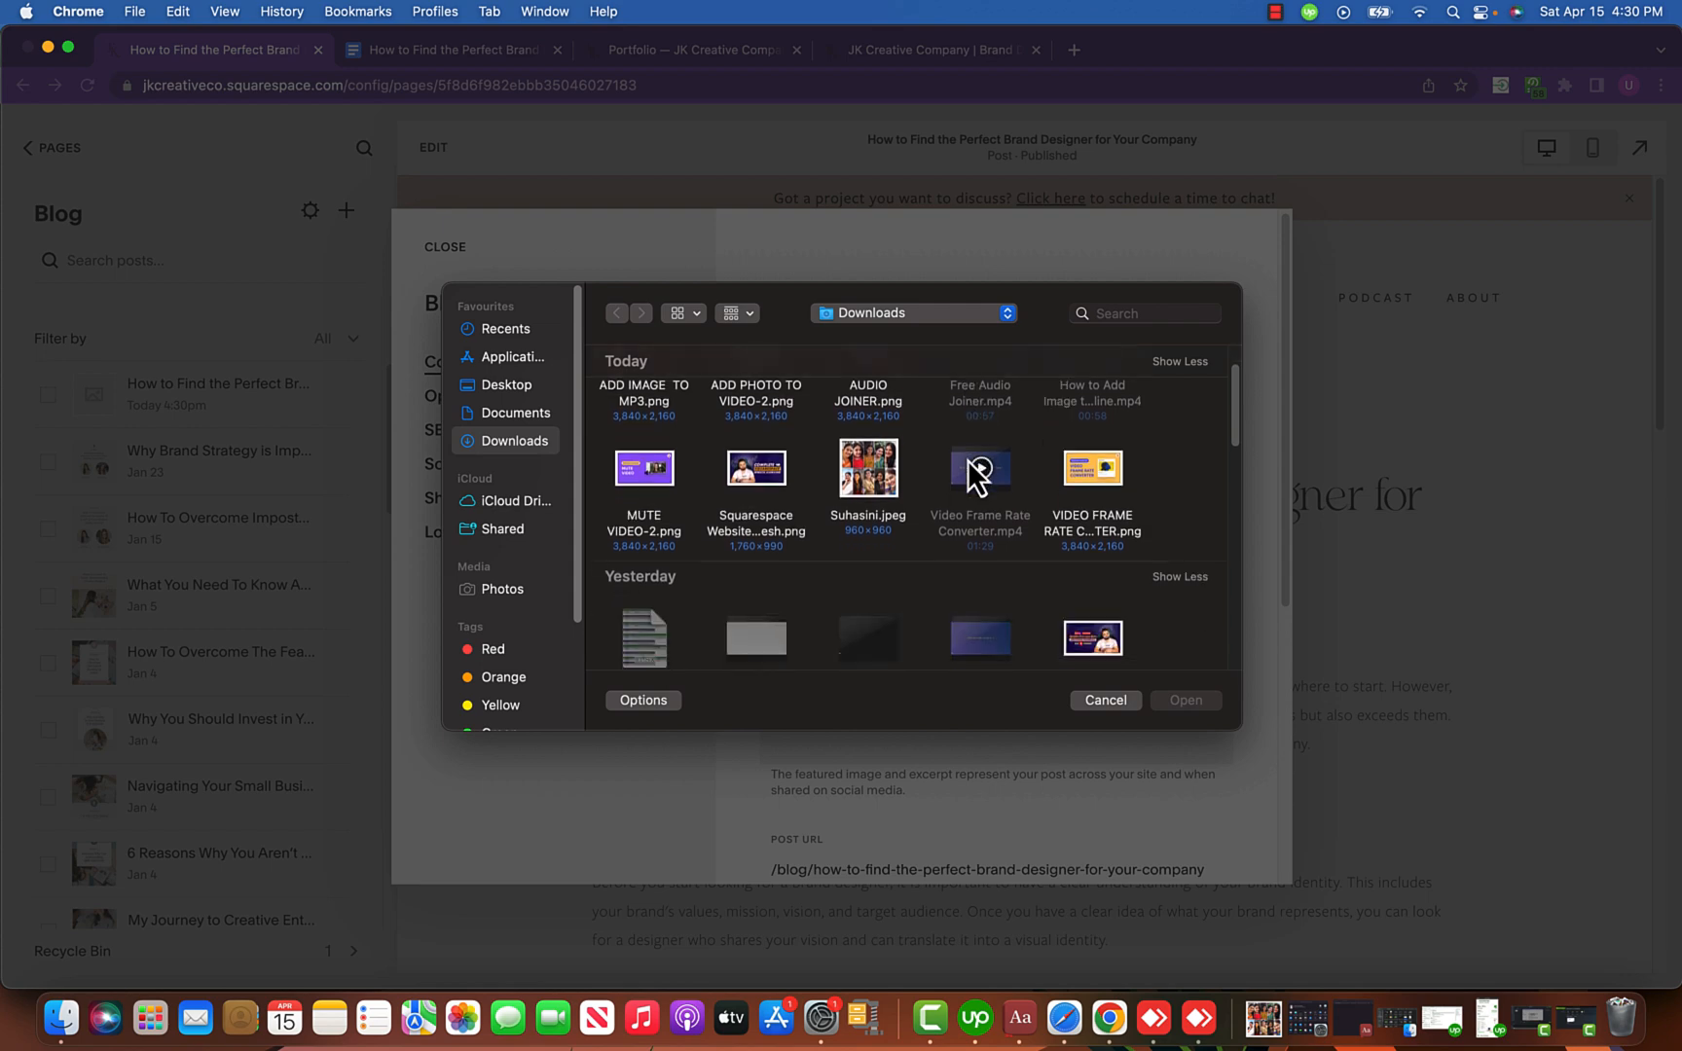
left_click(1107, 707)
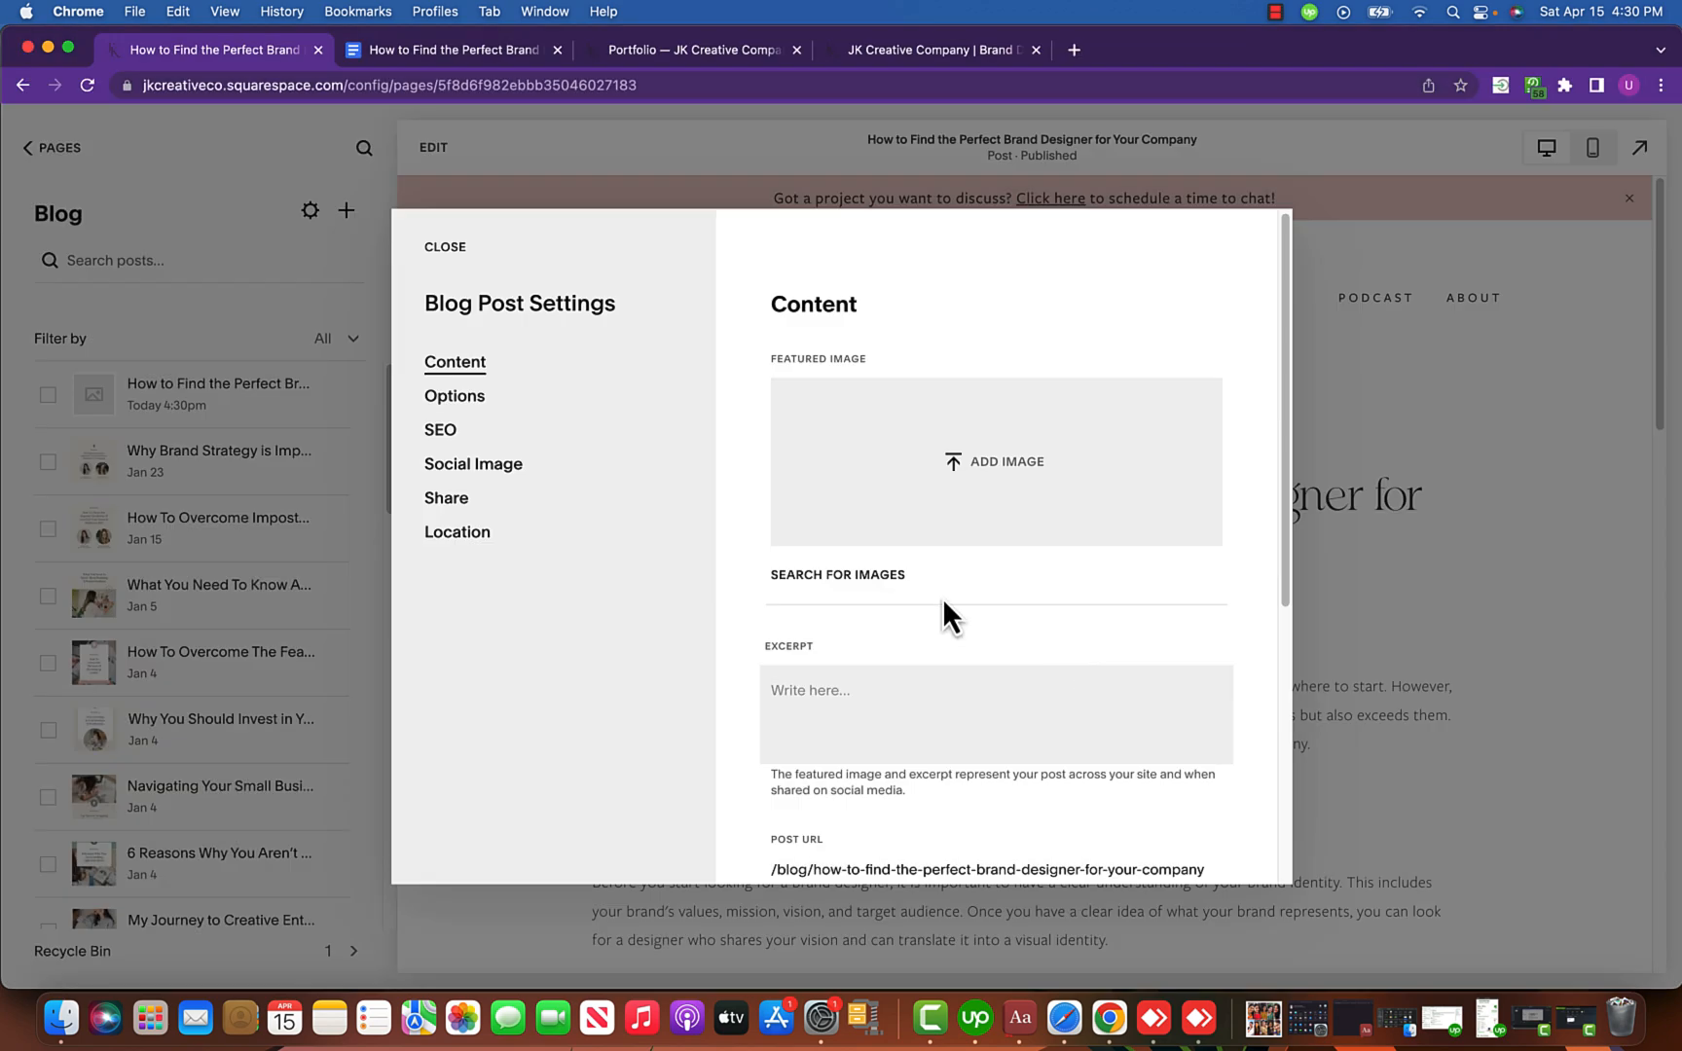
Open the photo beside "It's all in the detail" on the live site in a new tab and save it as luxury-brand-design in Downloads.
left_click(905, 53)
scroll(832, 473, "down", 6)
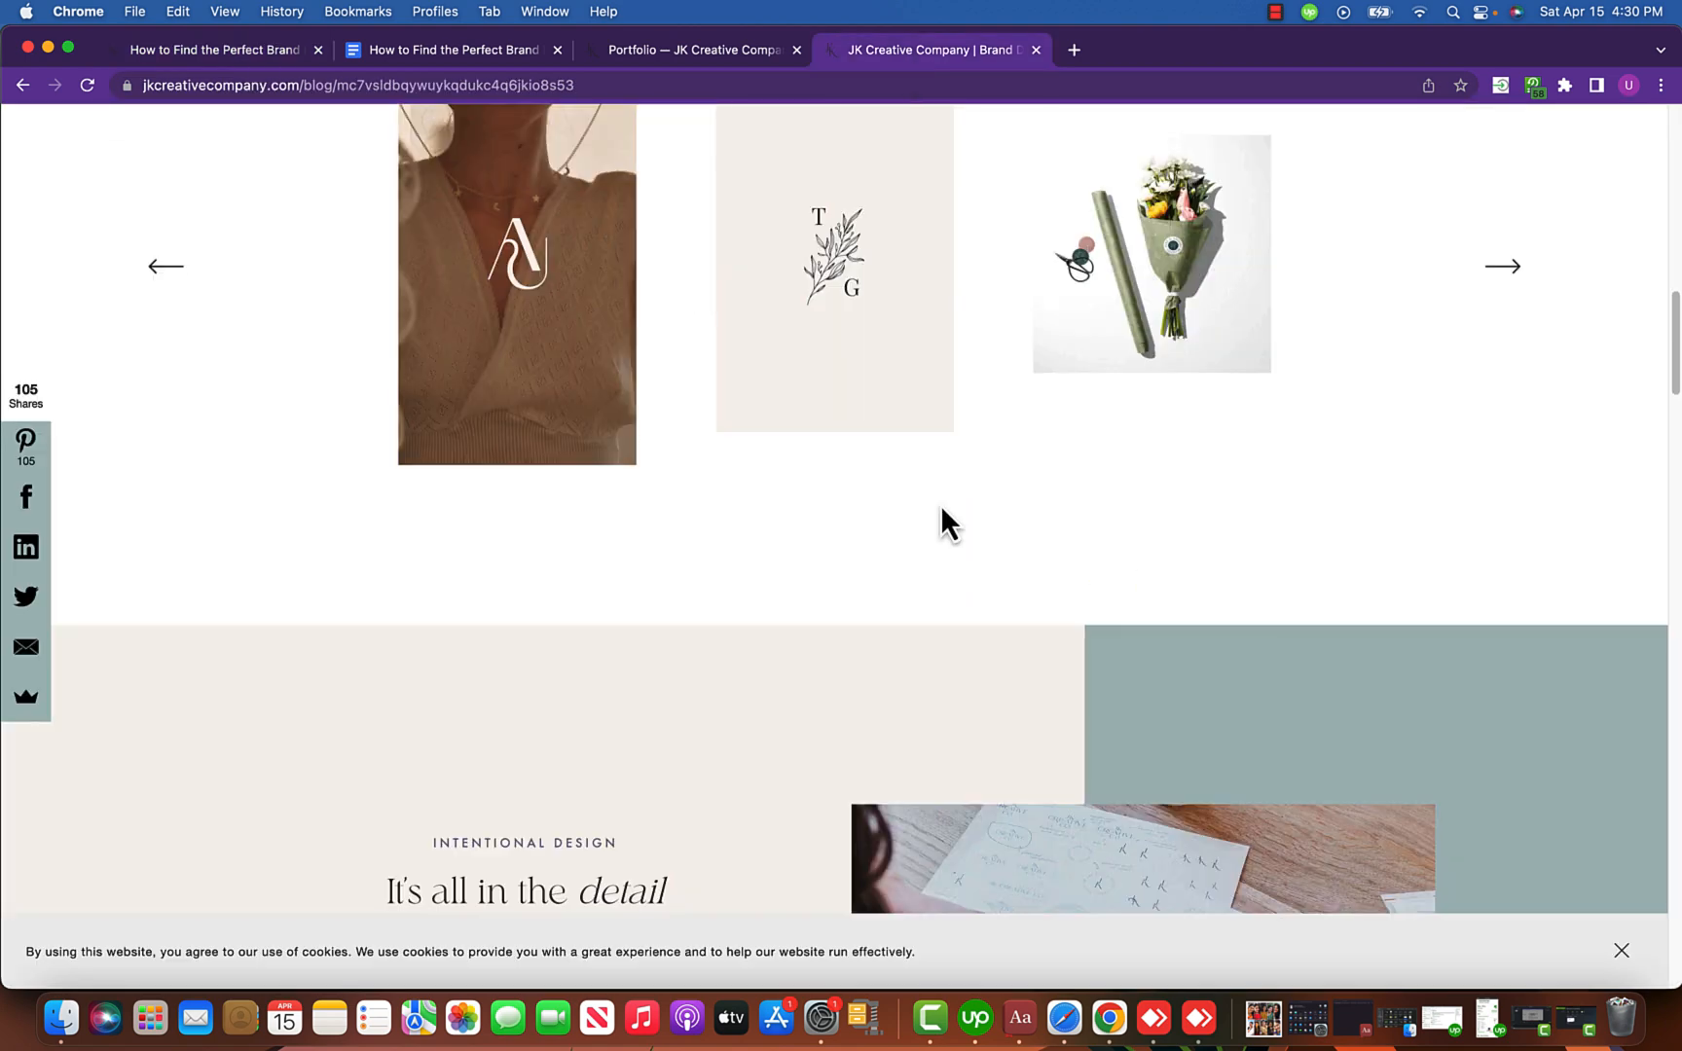
scroll(983, 517, "down", 3)
right_click(1017, 516)
left_click(1037, 528)
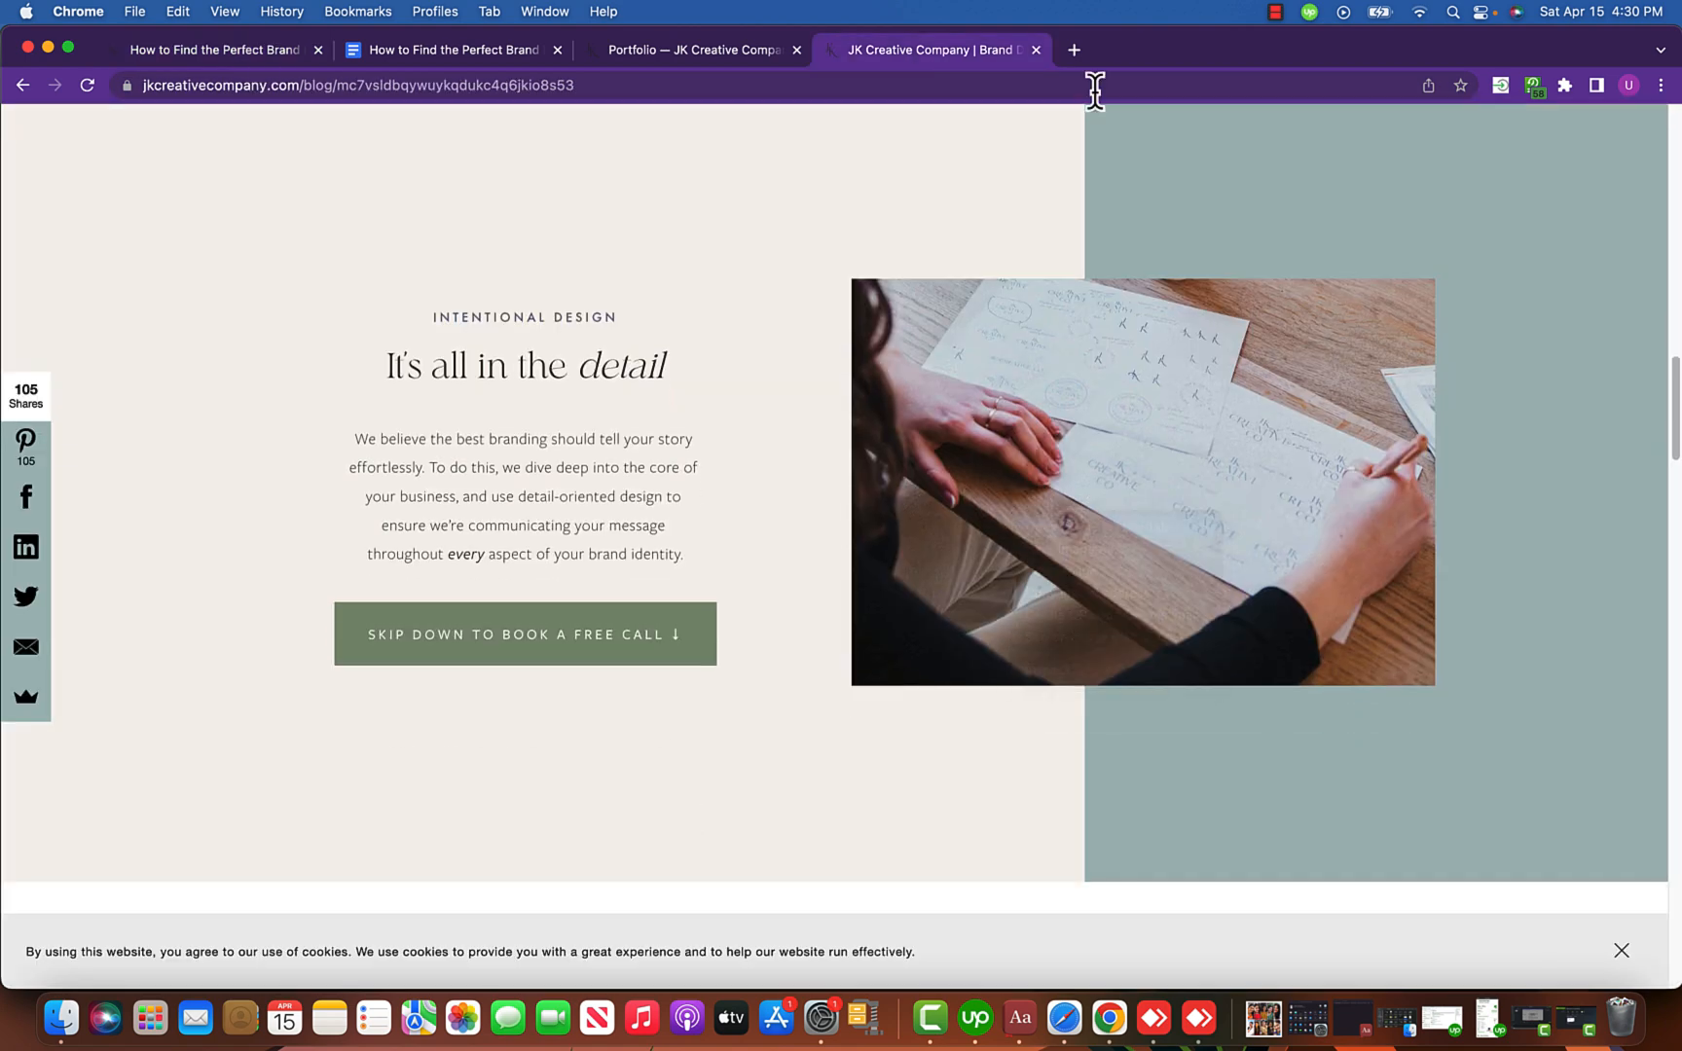
left_click(1098, 53)
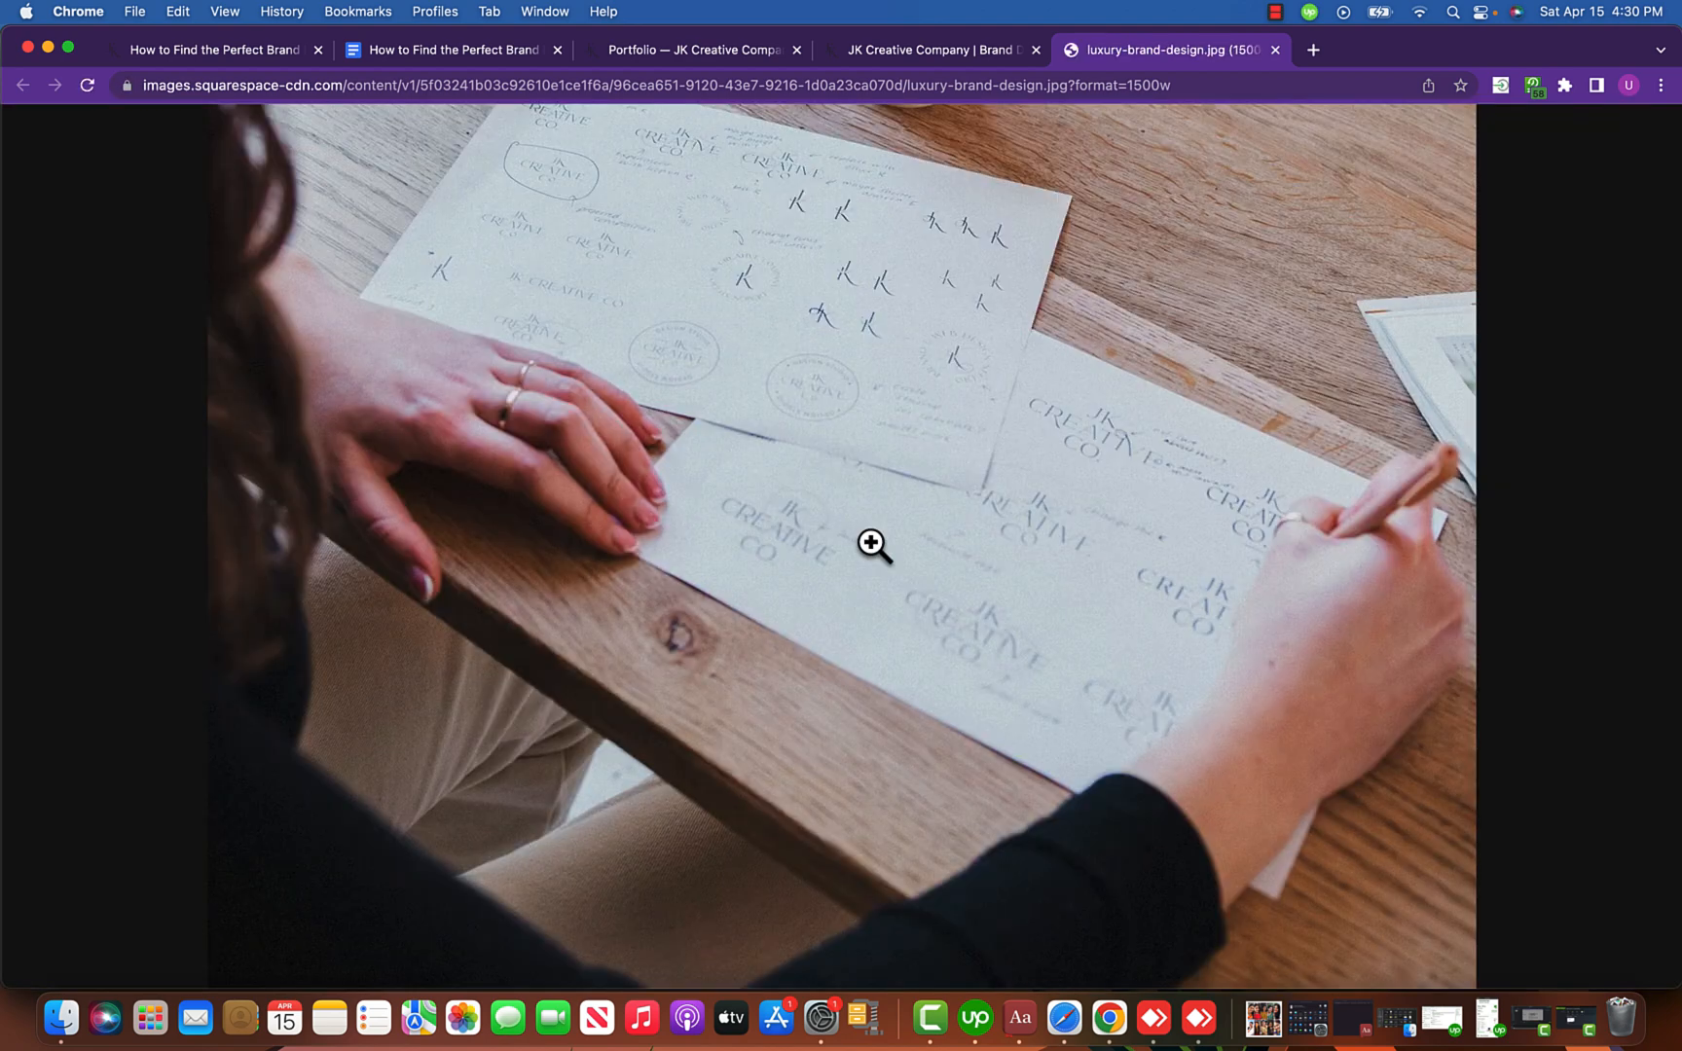
right_click(856, 526)
left_click(859, 527)
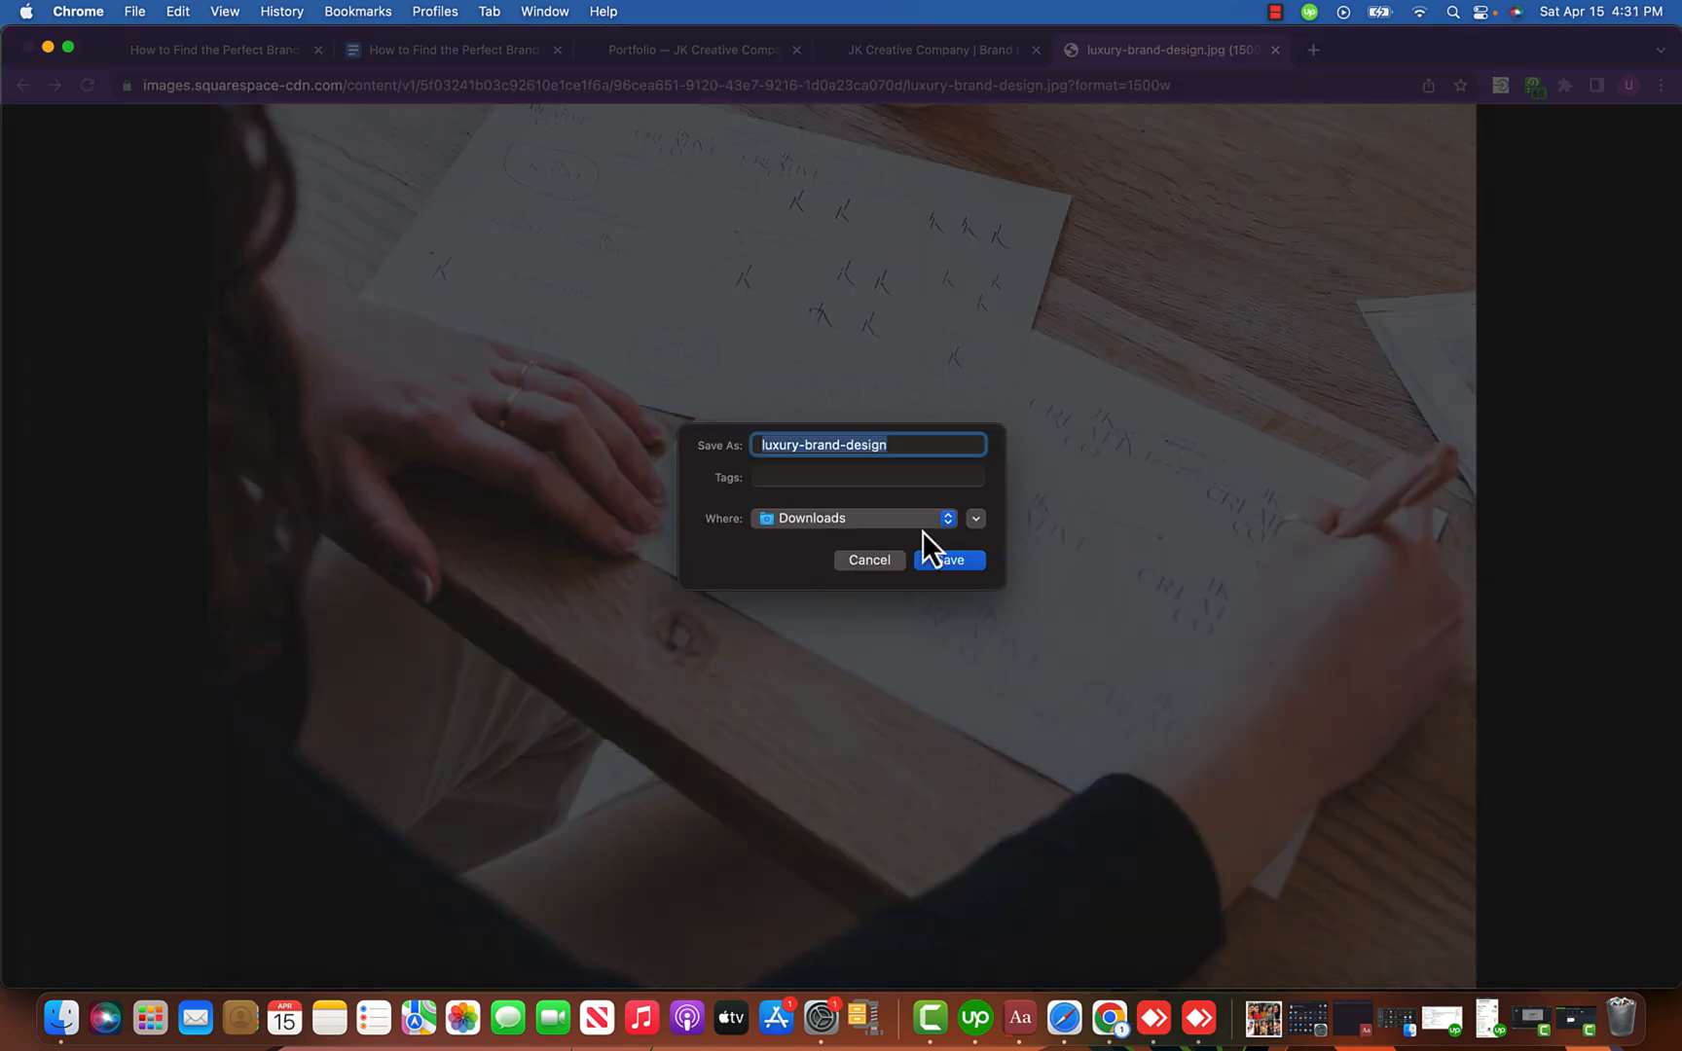
left_click(950, 560)
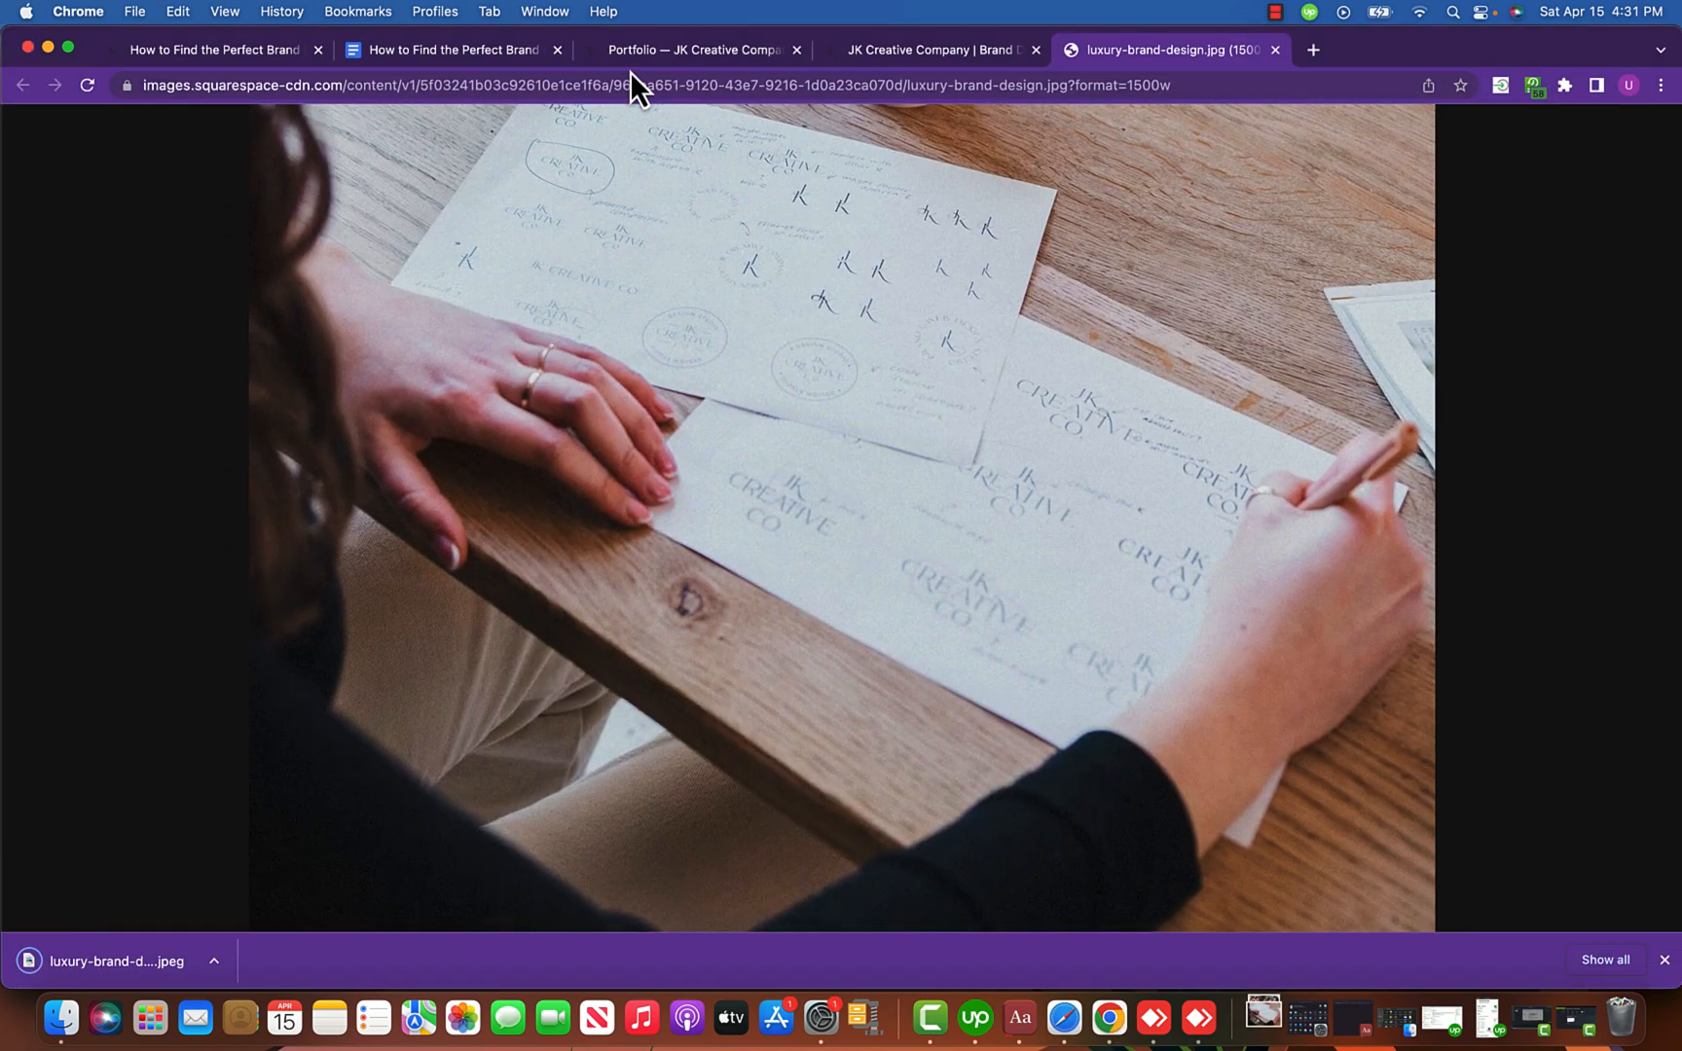
Upload the downloaded luxury-brand-design image as the blog post's featured image in the Squarespace post settings.
left_click(623, 58)
left_click(270, 59)
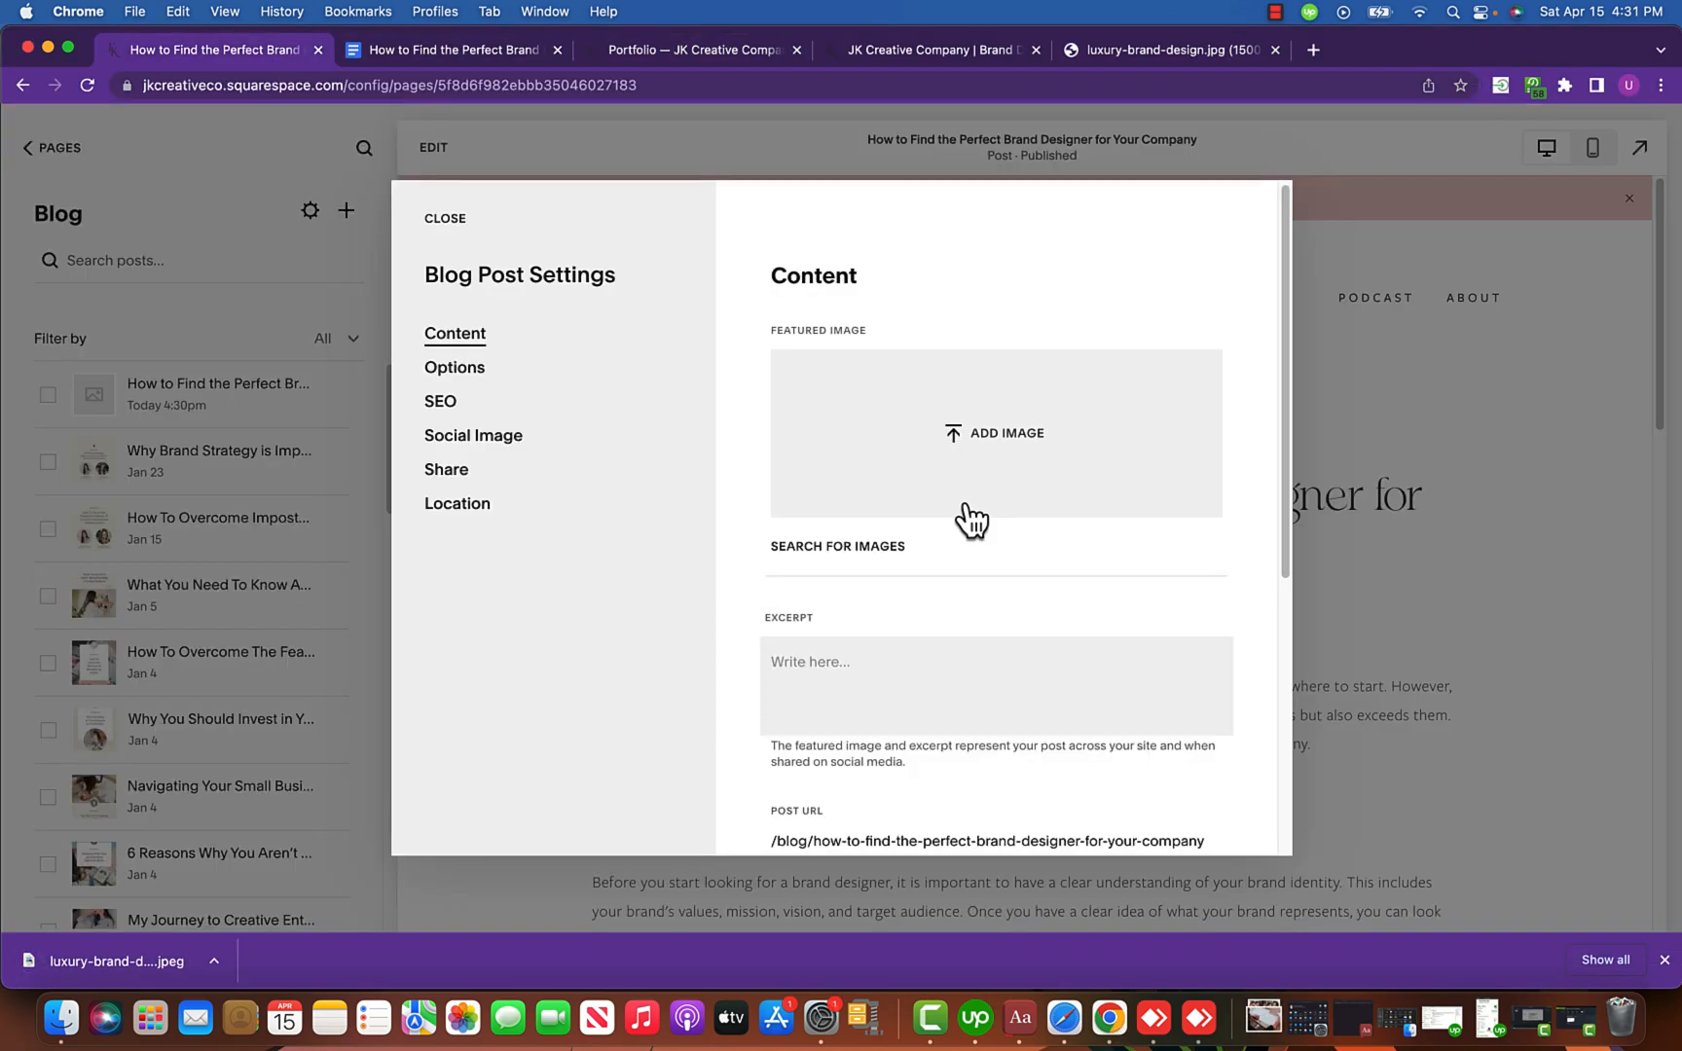
left_click_drag(45, 968, 1030, 446)
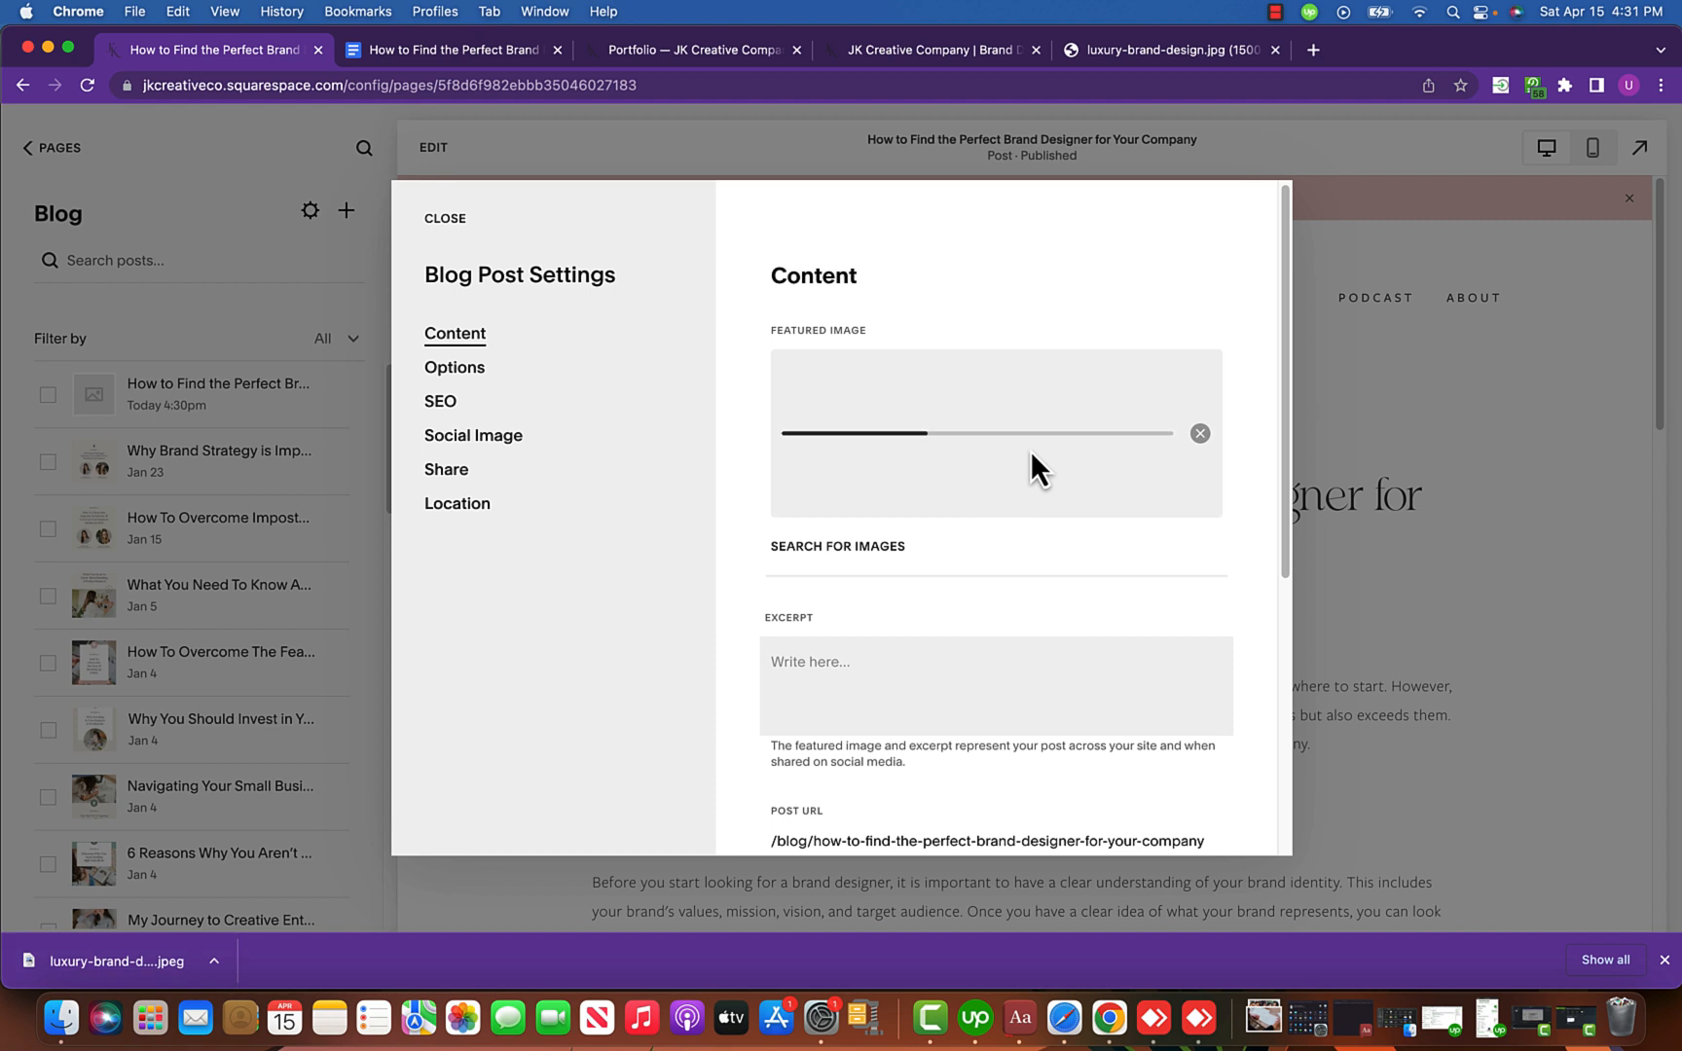
Shorten the post URL to /blog/perfect-brand-designer-for-your-company by removing "how-to-find-the-".
scroll(1037, 495, "down", 3)
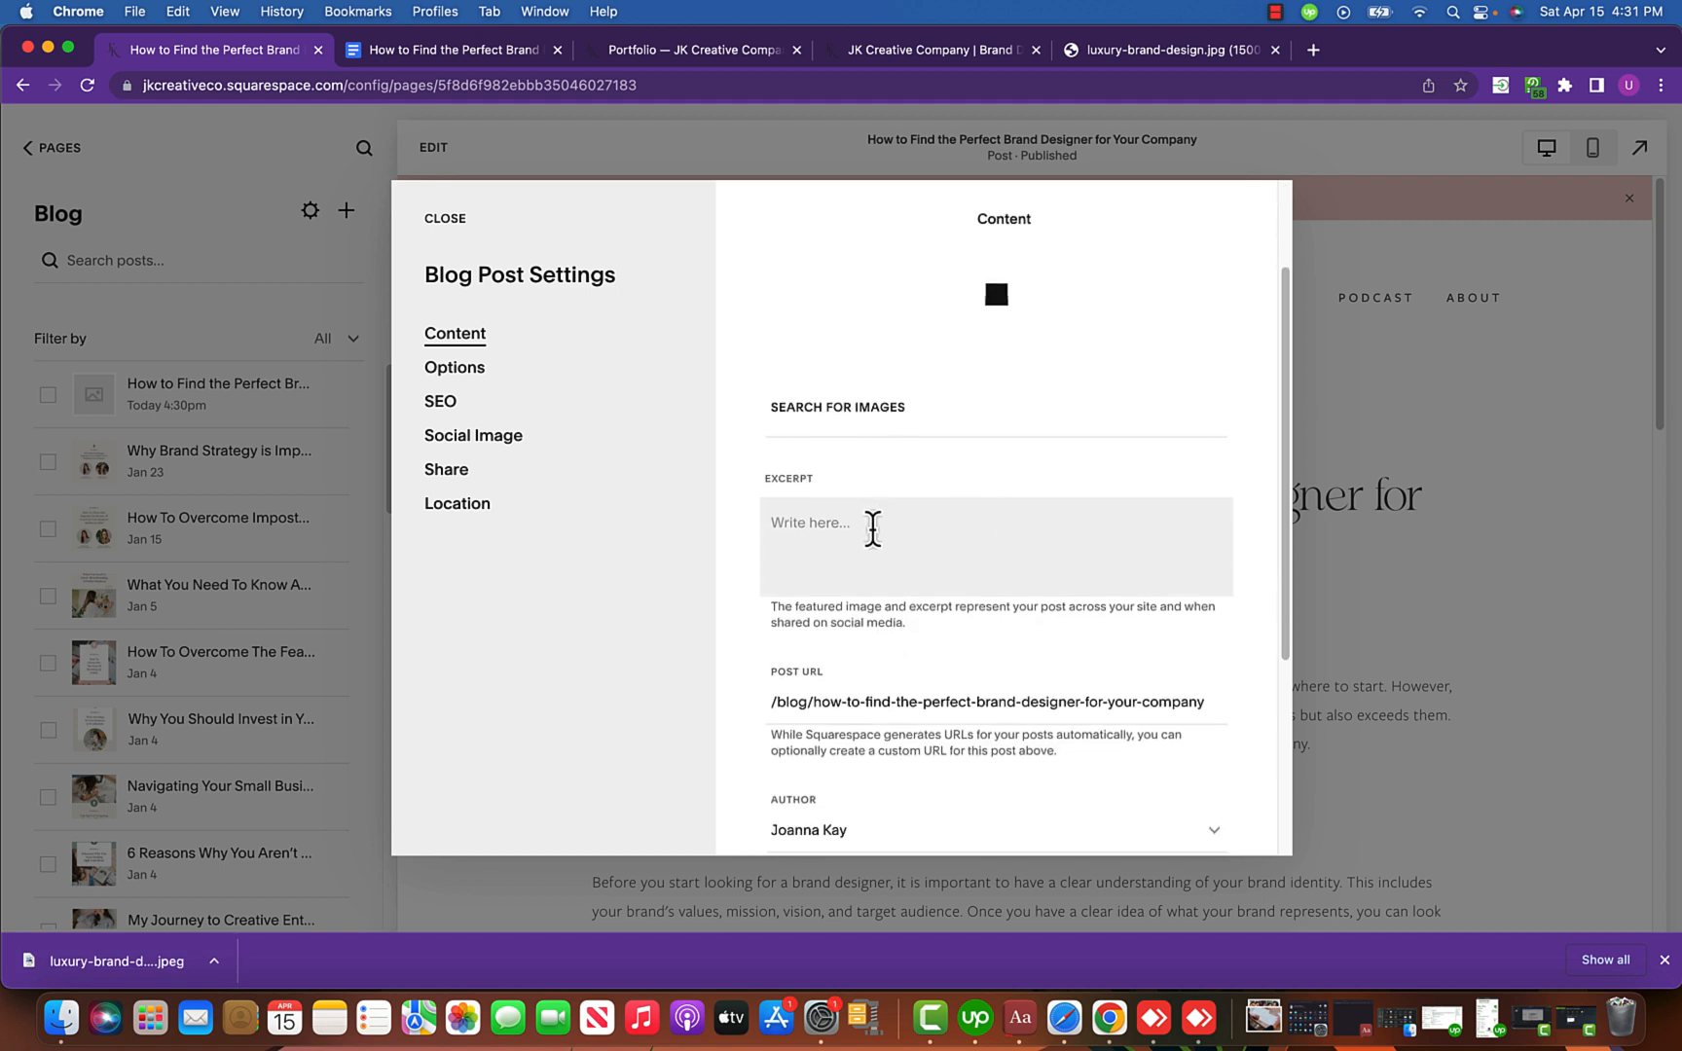
scroll(873, 526, "down", 2)
left_click(849, 426)
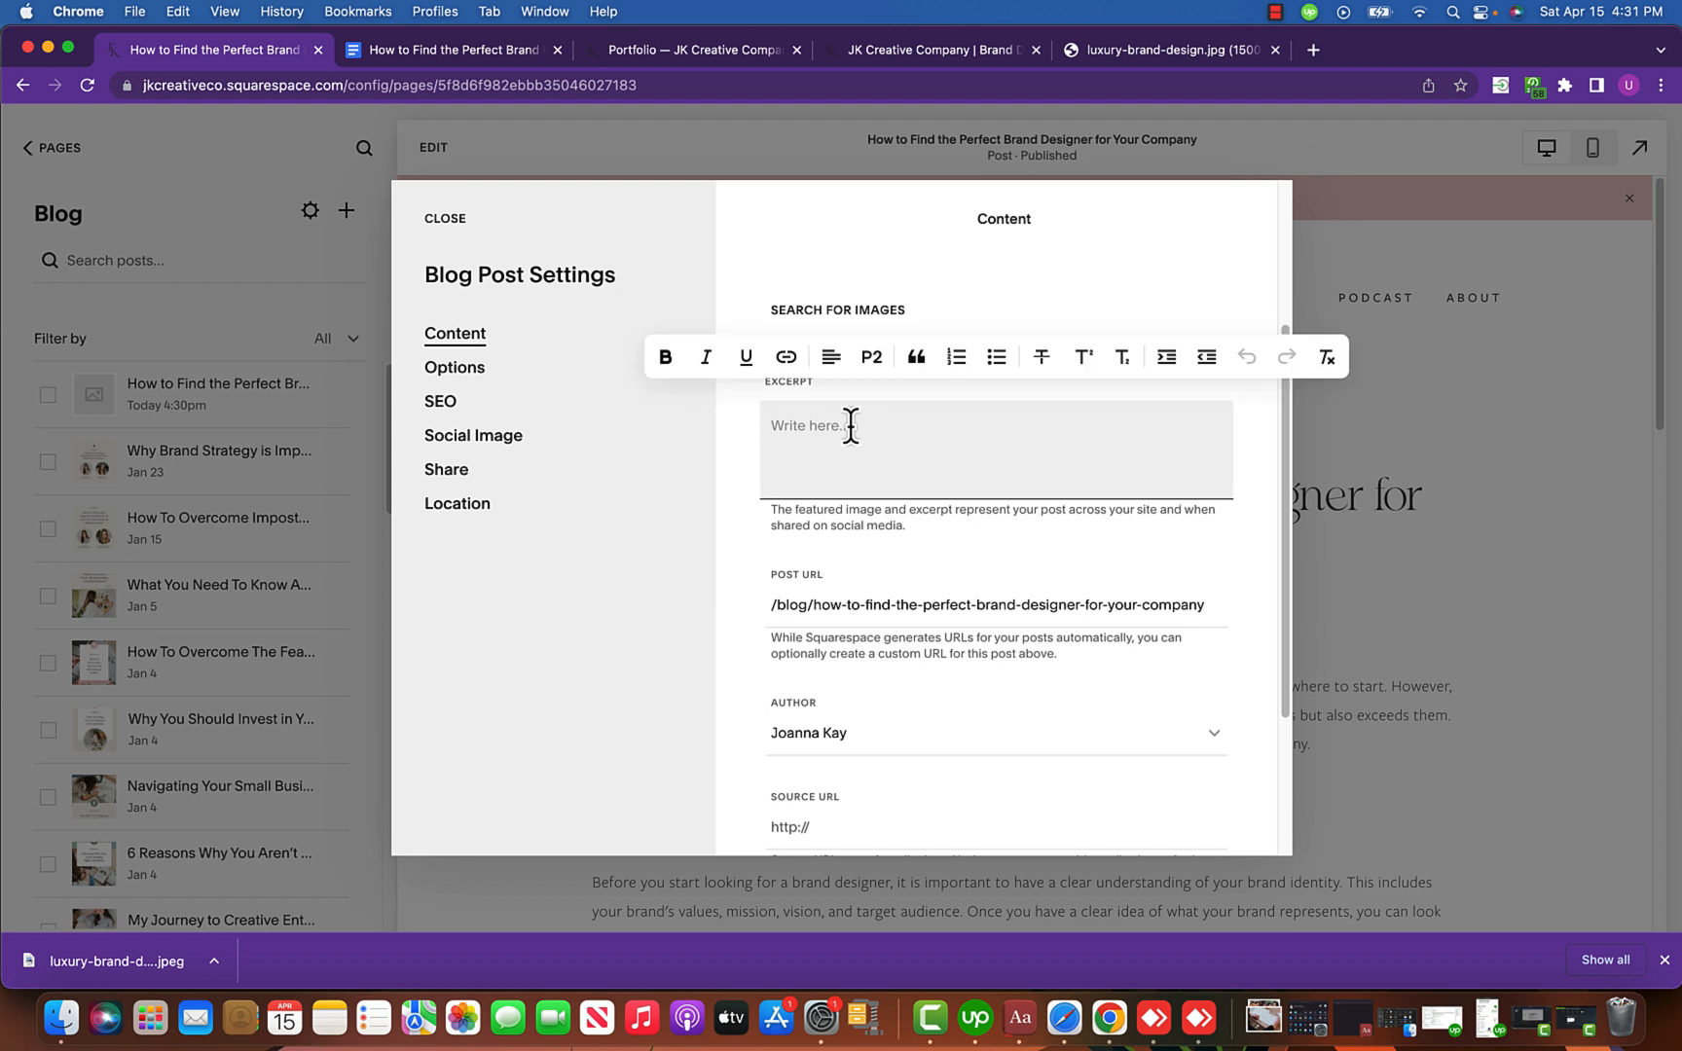
scroll(856, 447, "down", 2)
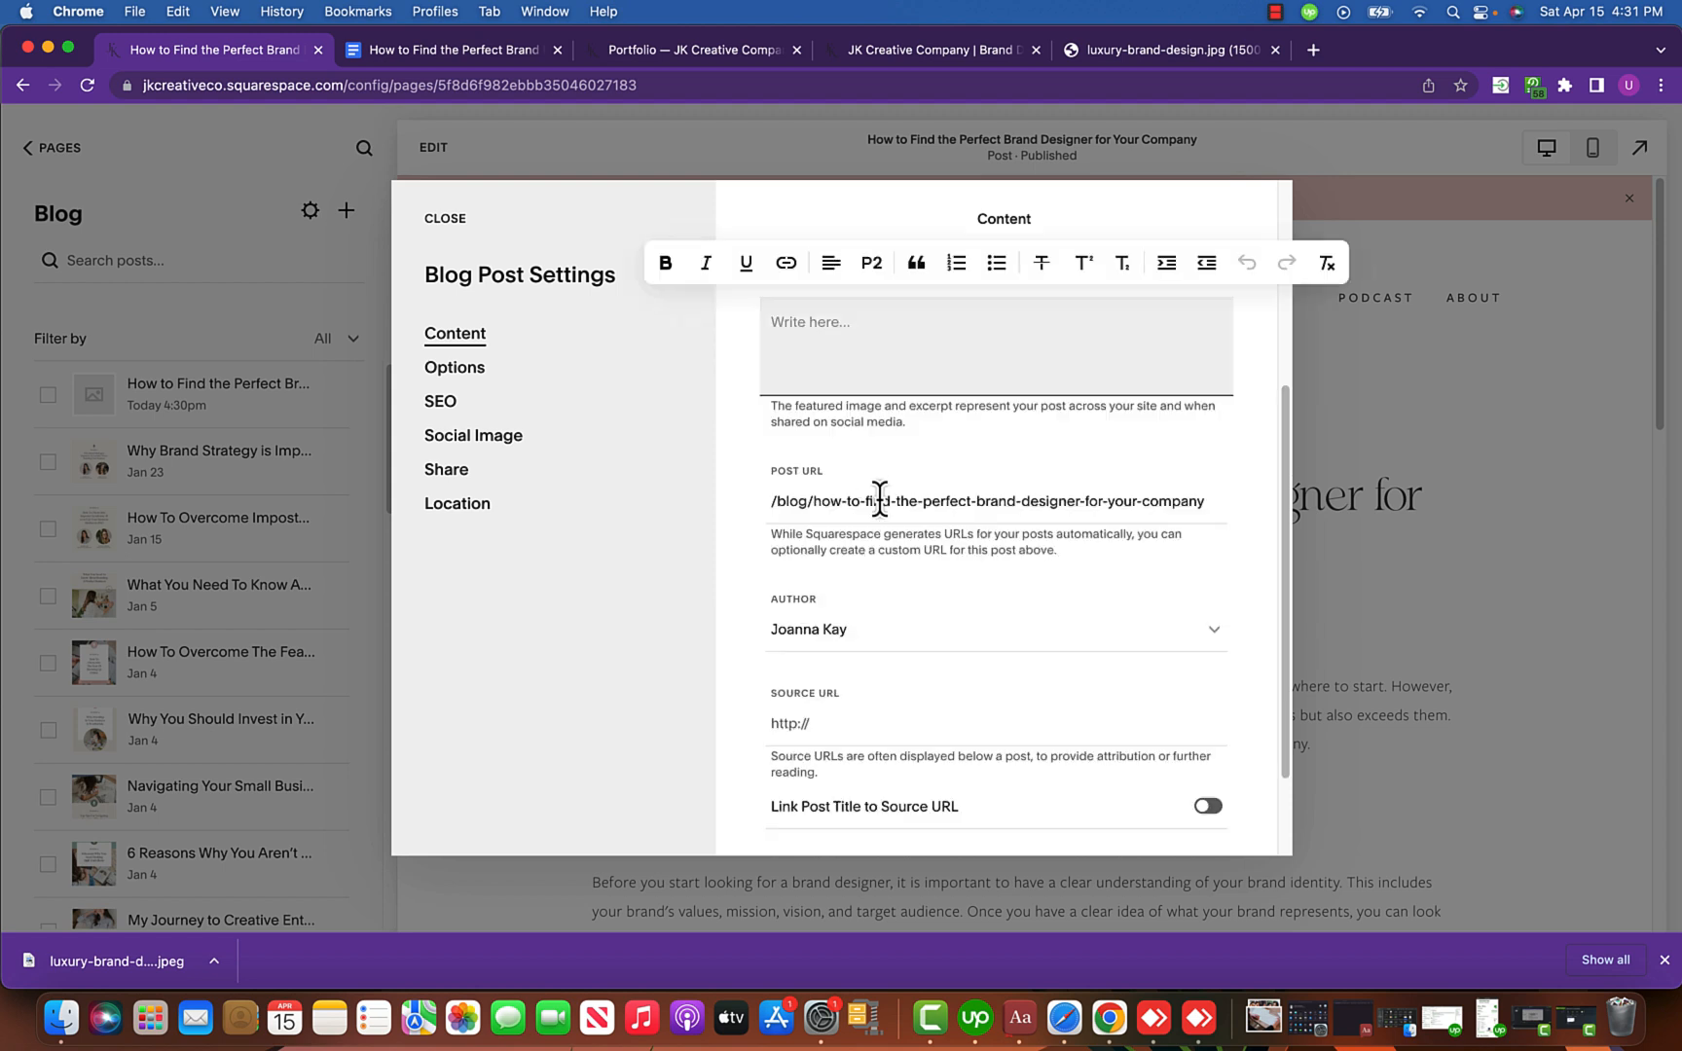
left_click(914, 491)
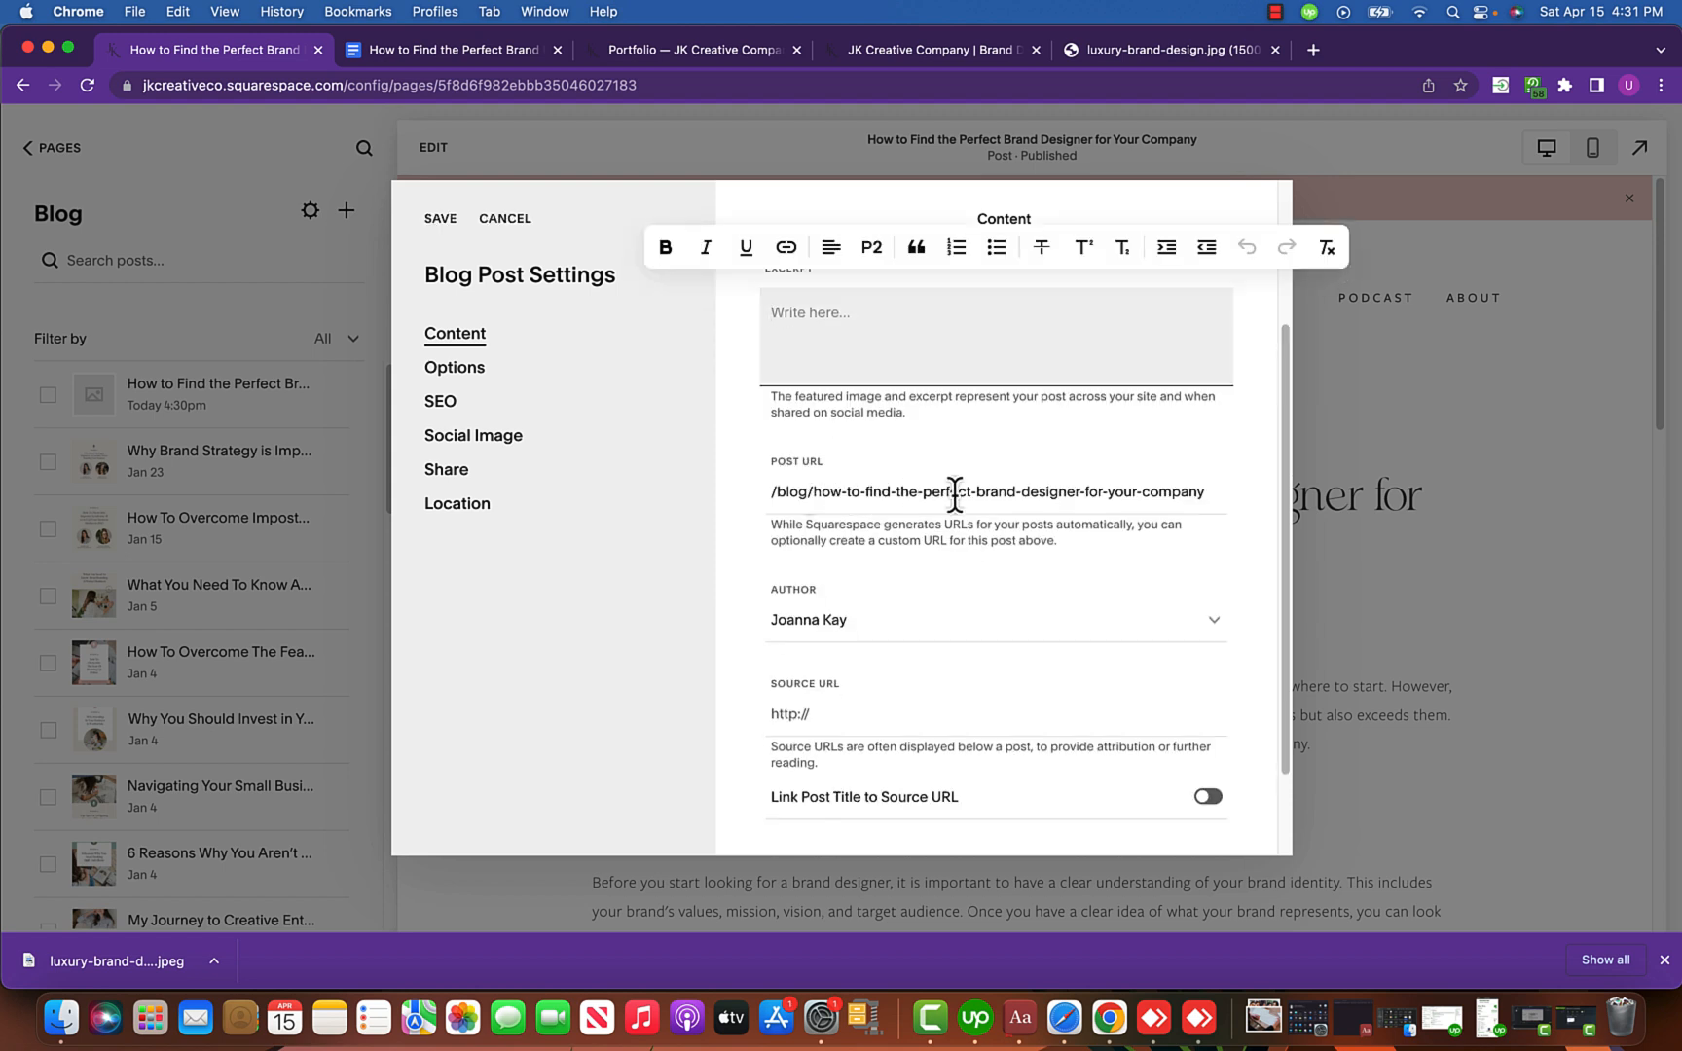
left_click(819, 491)
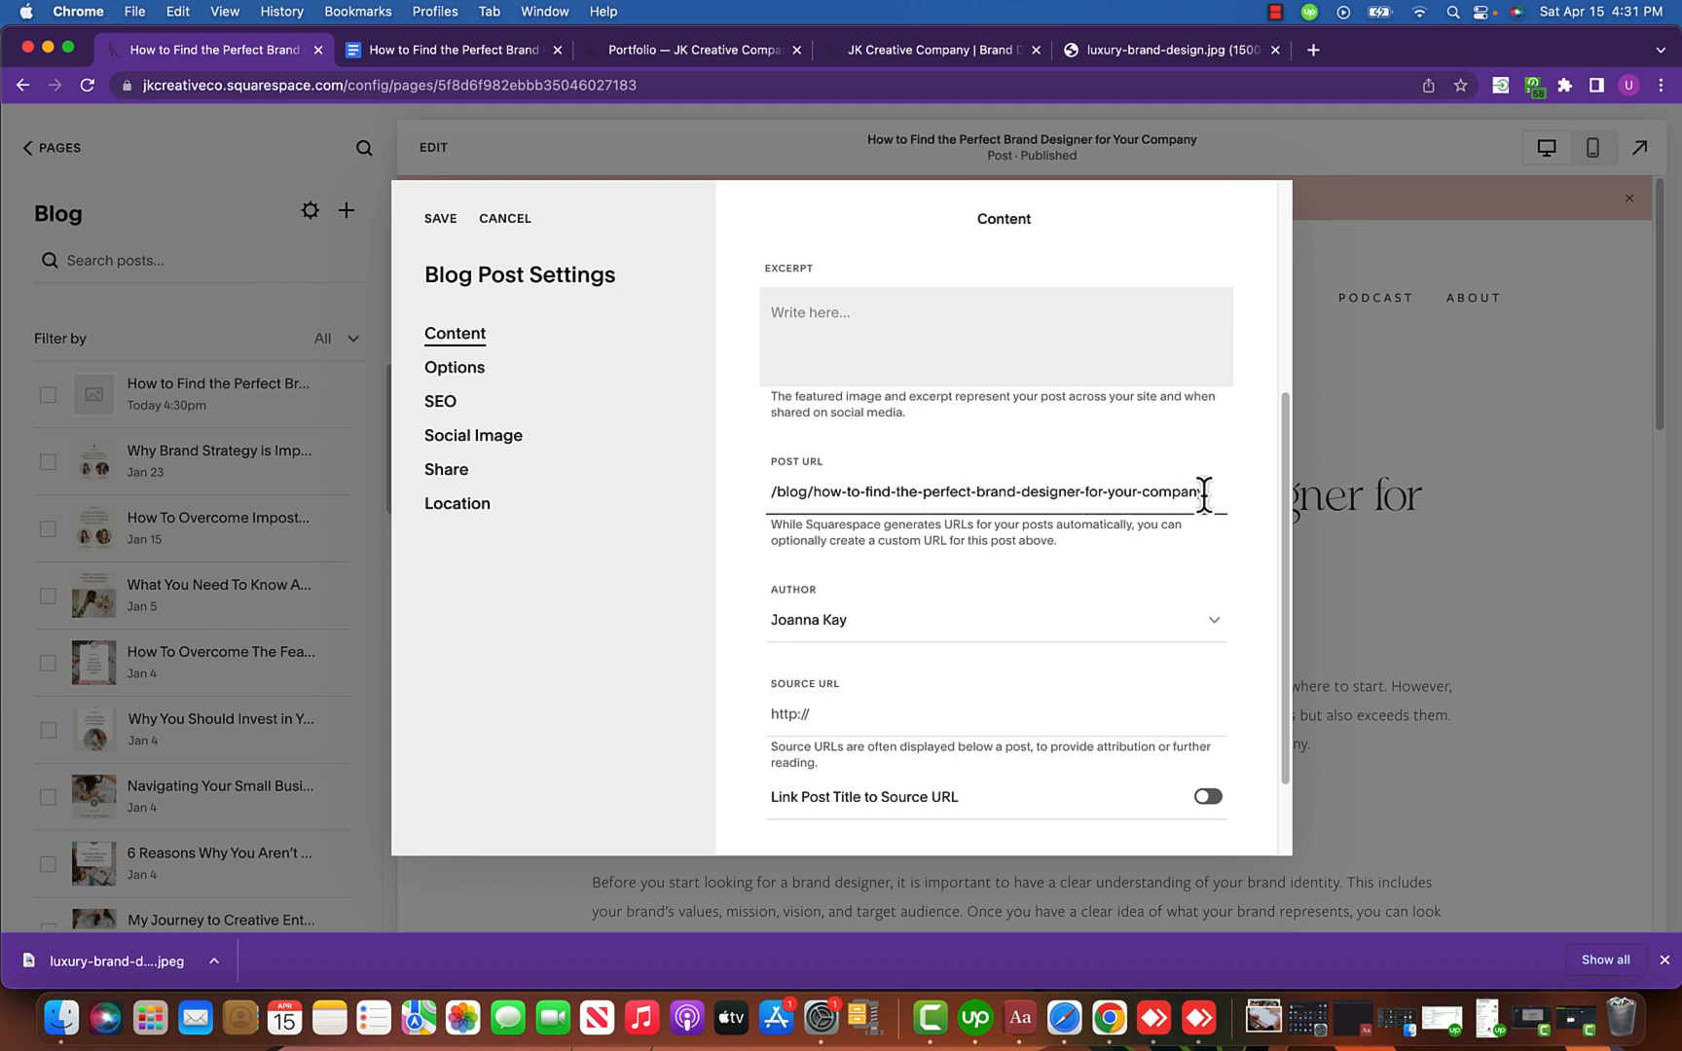
left_click_drag(923, 494, 817, 494)
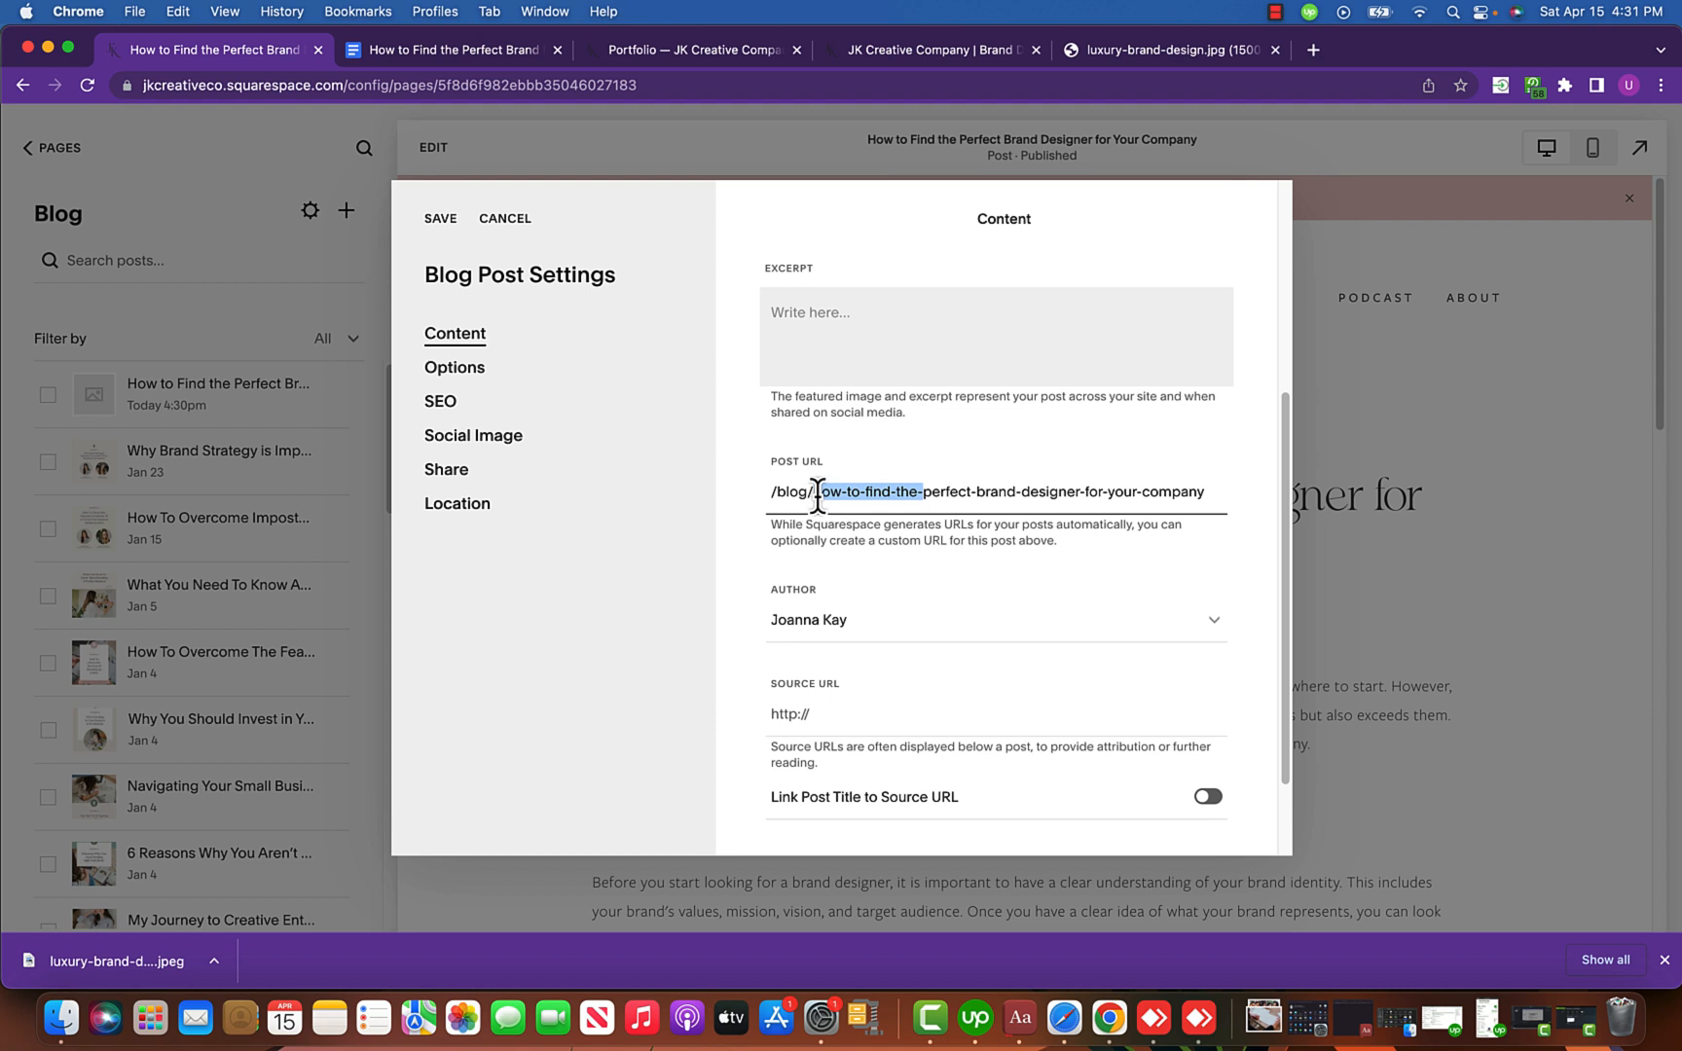
key("BackSpace")
left_click(912, 558)
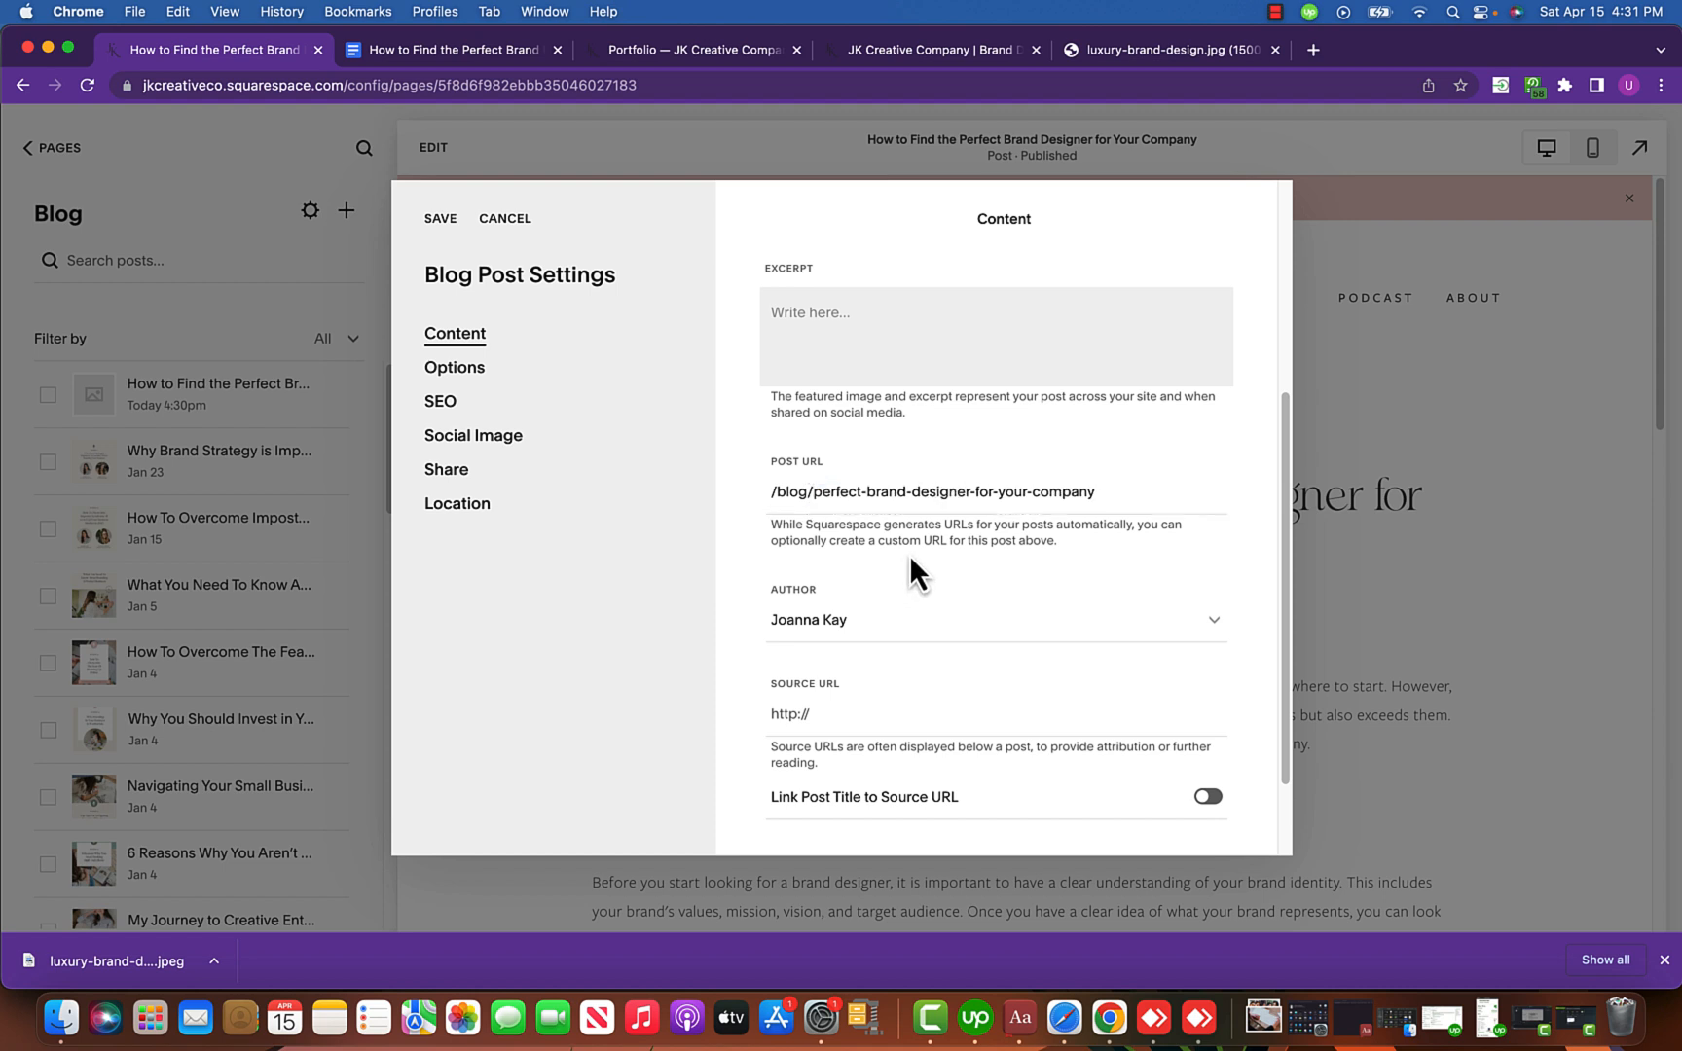
Look through the remaining content settings and the post options, including the tags and categories pages.
scroll(918, 555, "down", 2)
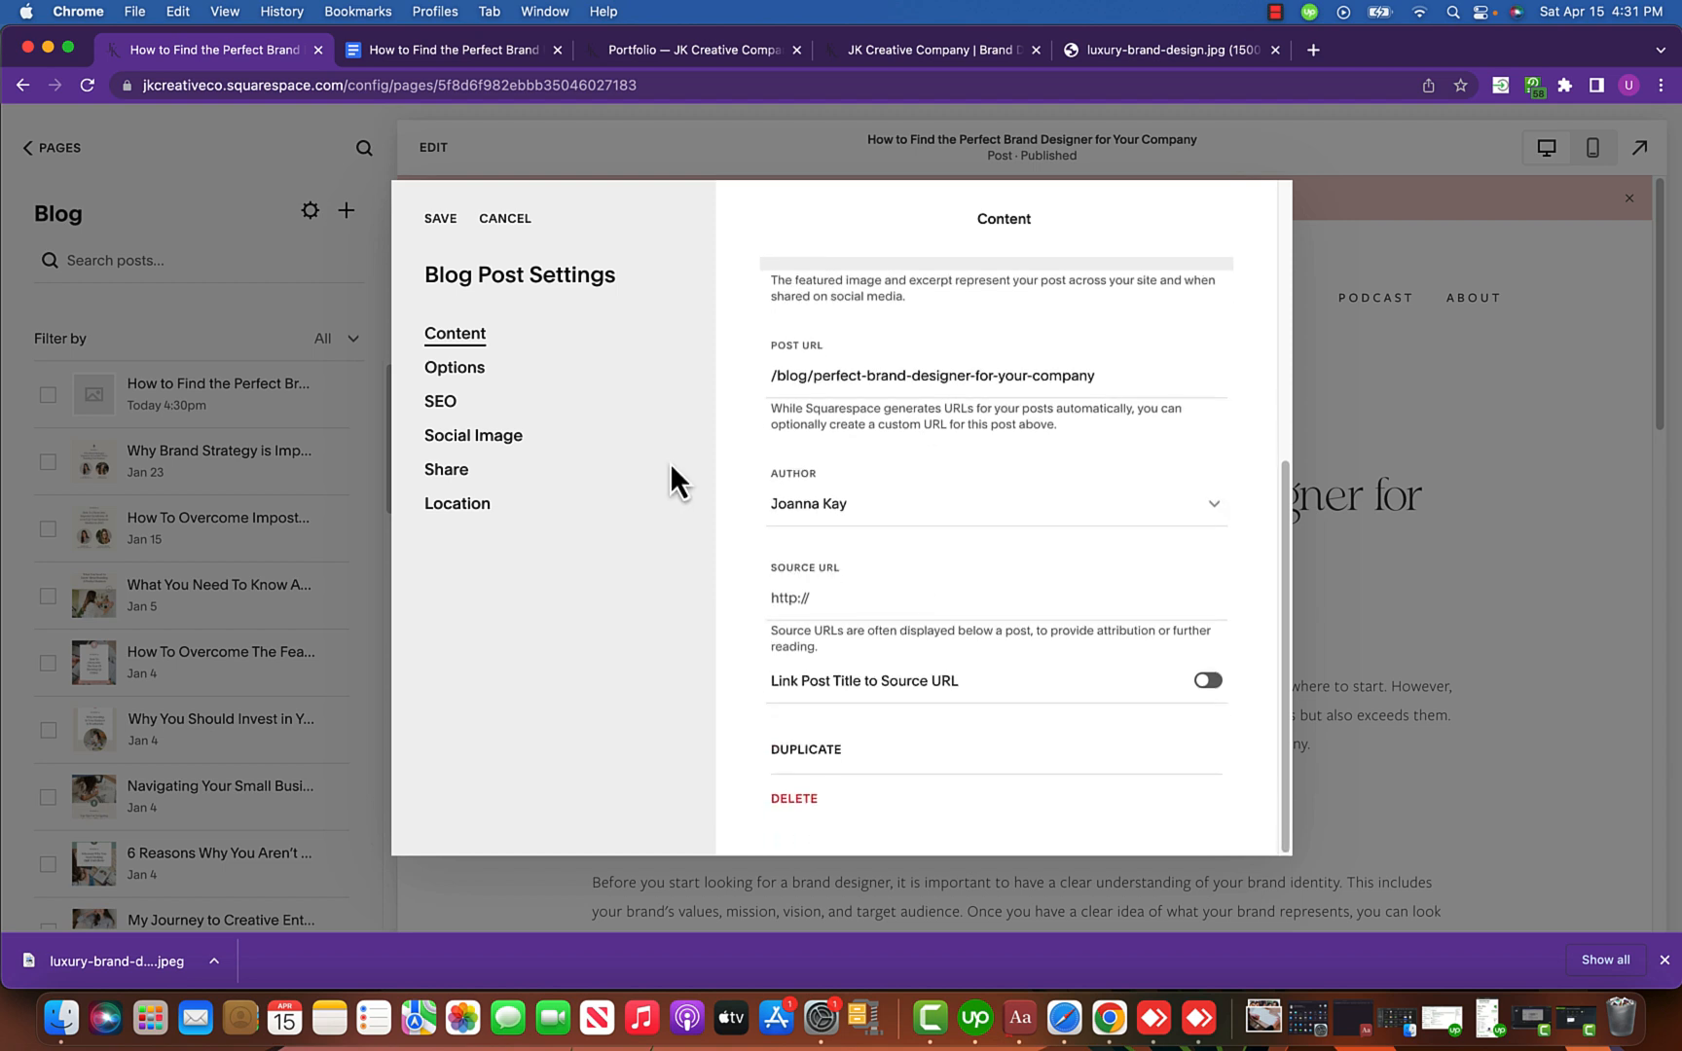
left_click(465, 372)
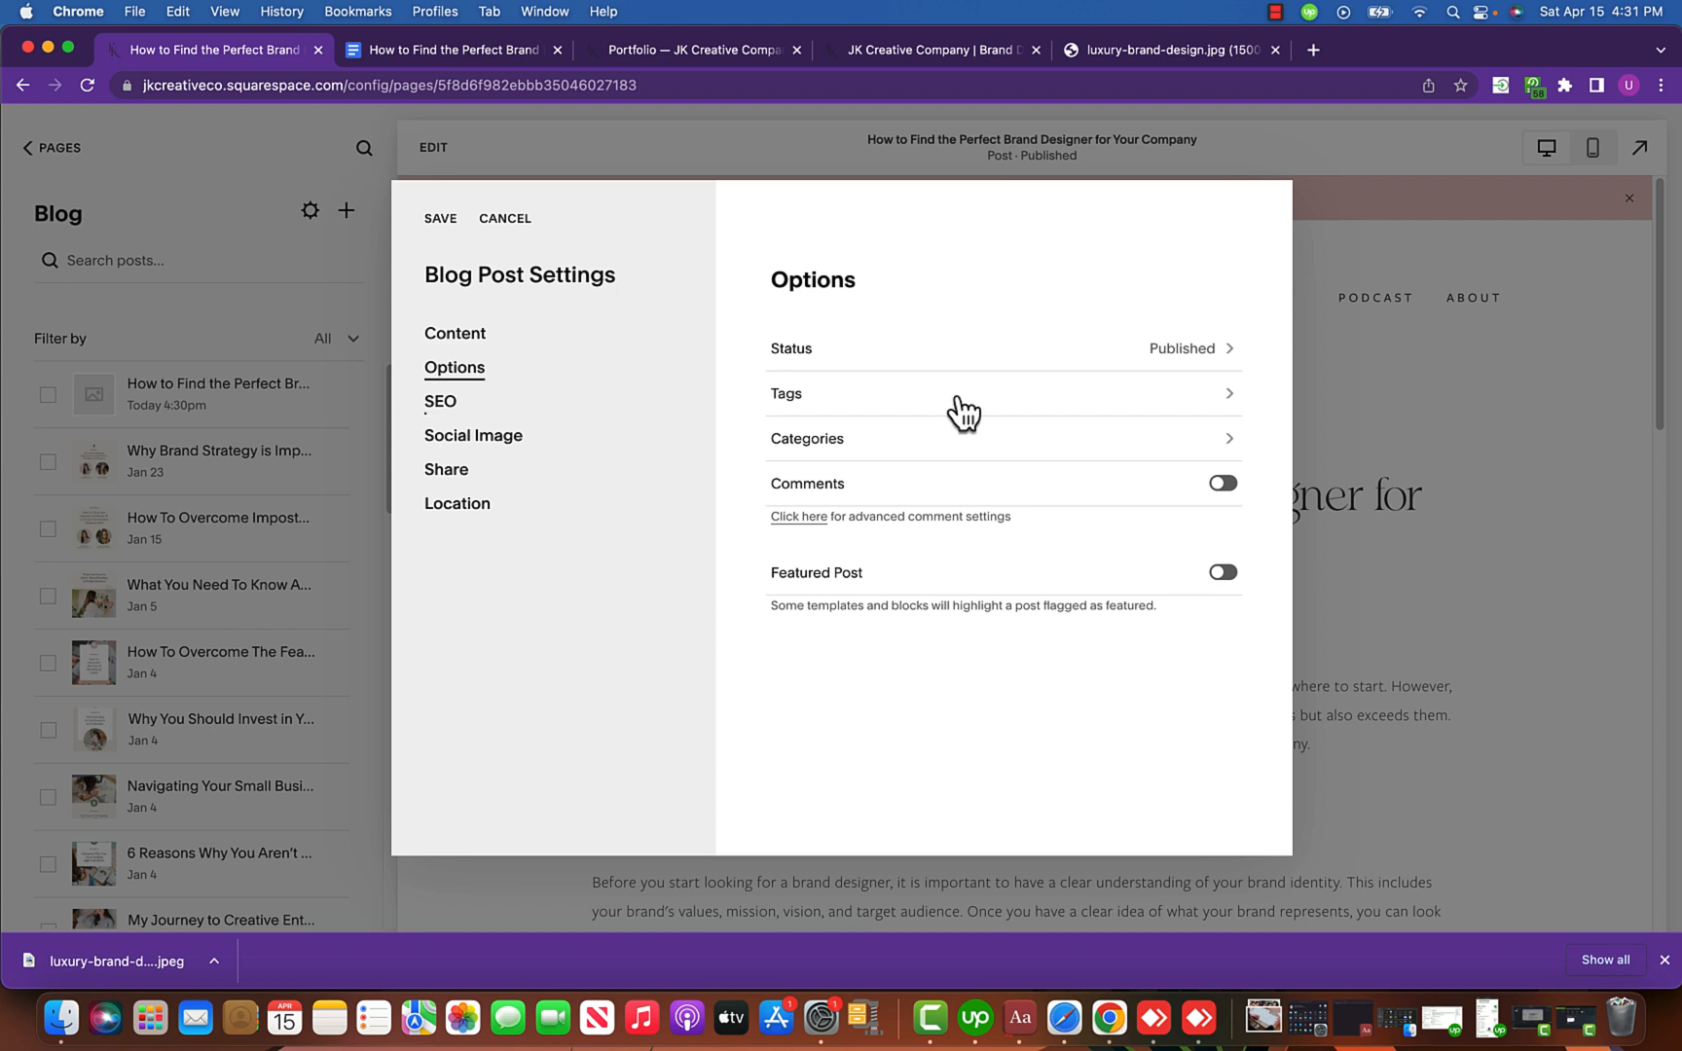
left_click(924, 393)
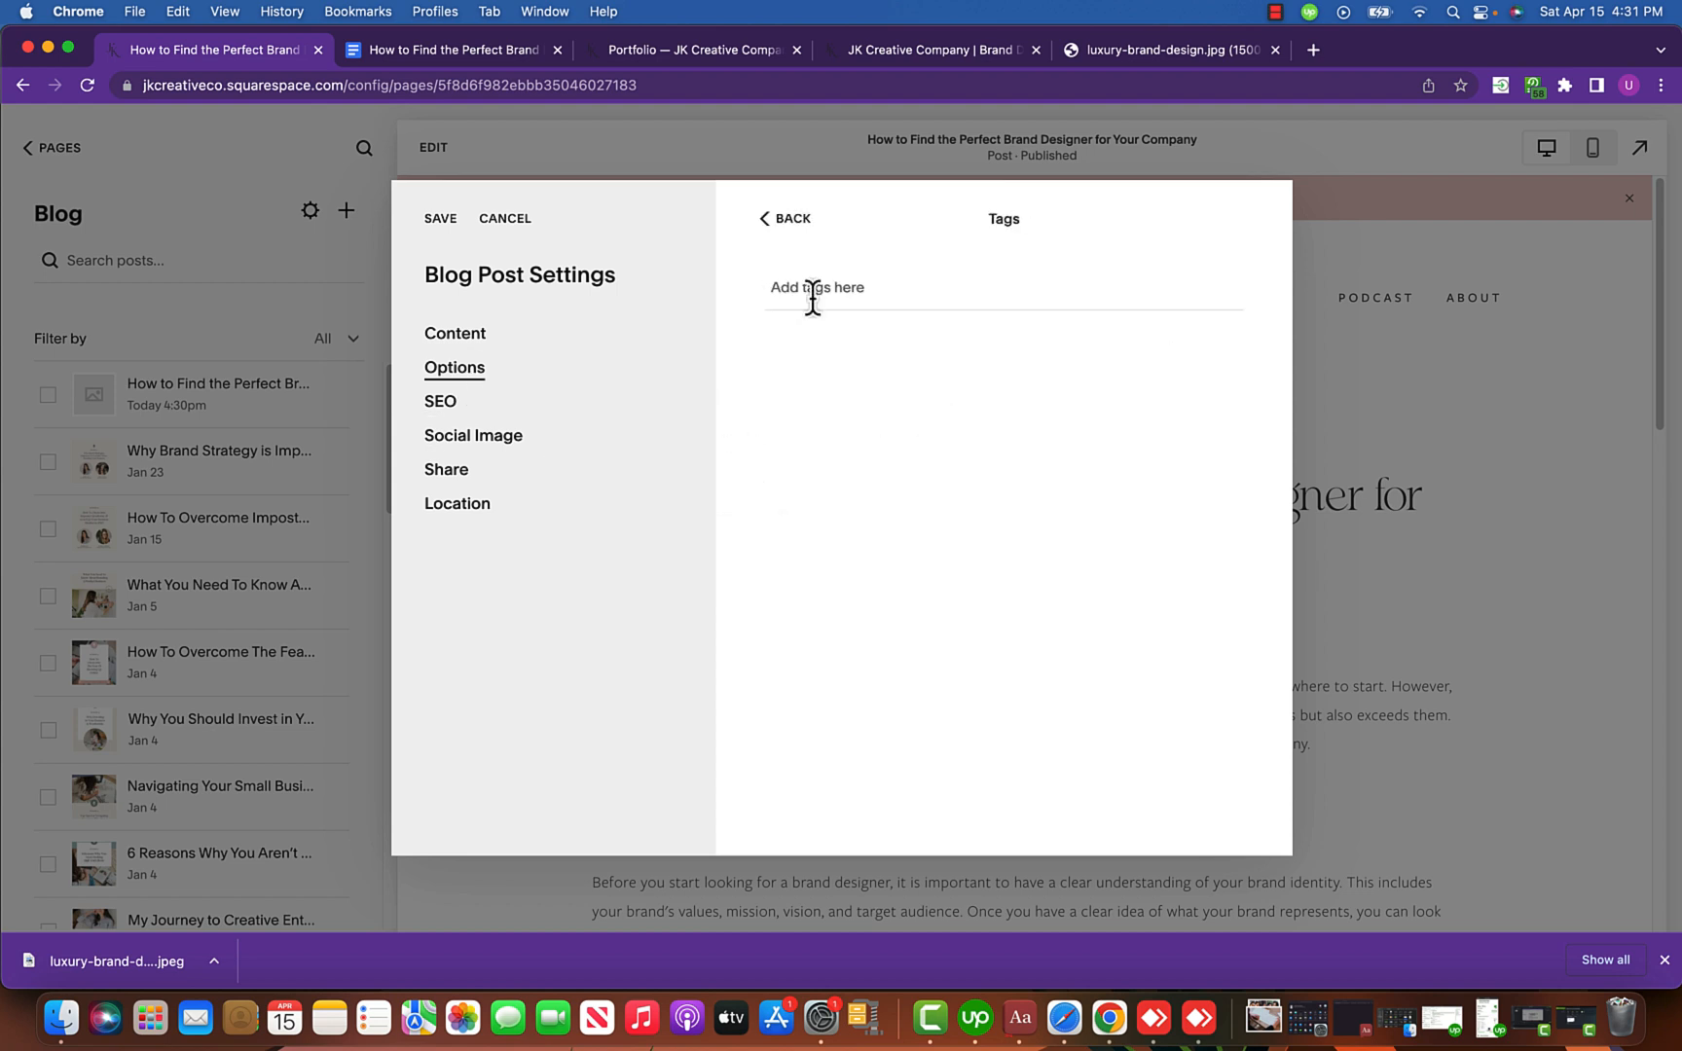
left_click(764, 222)
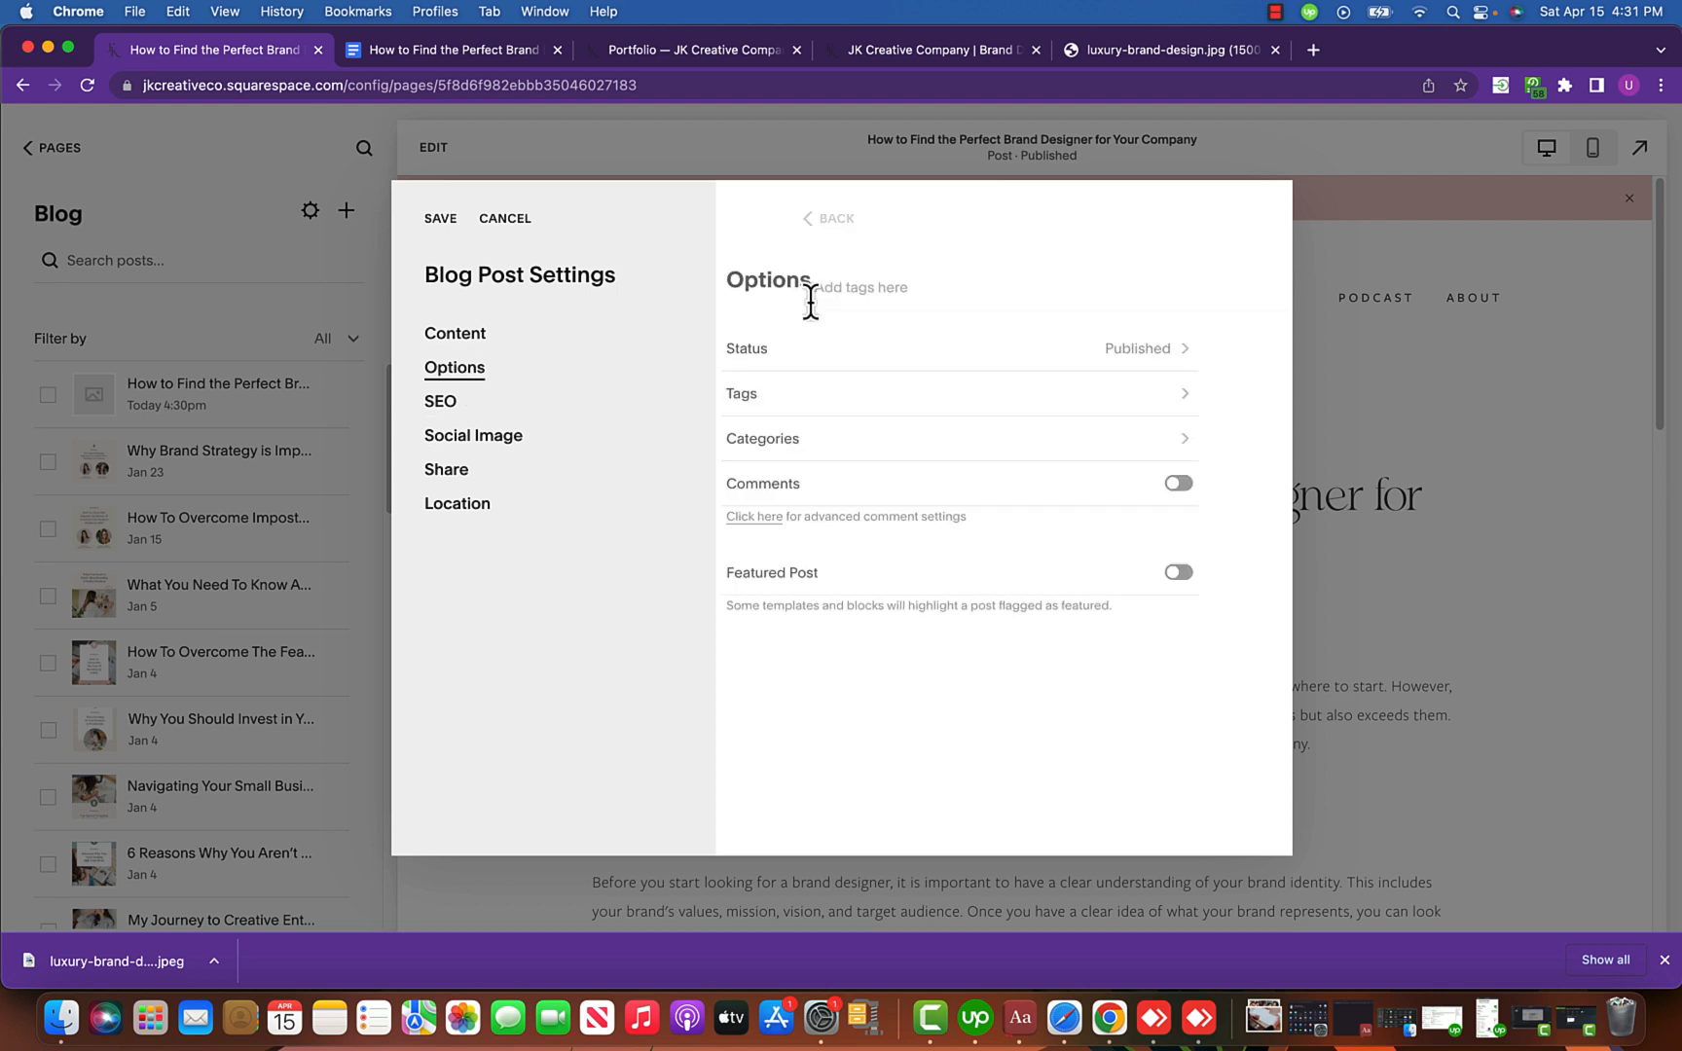
left_click(888, 443)
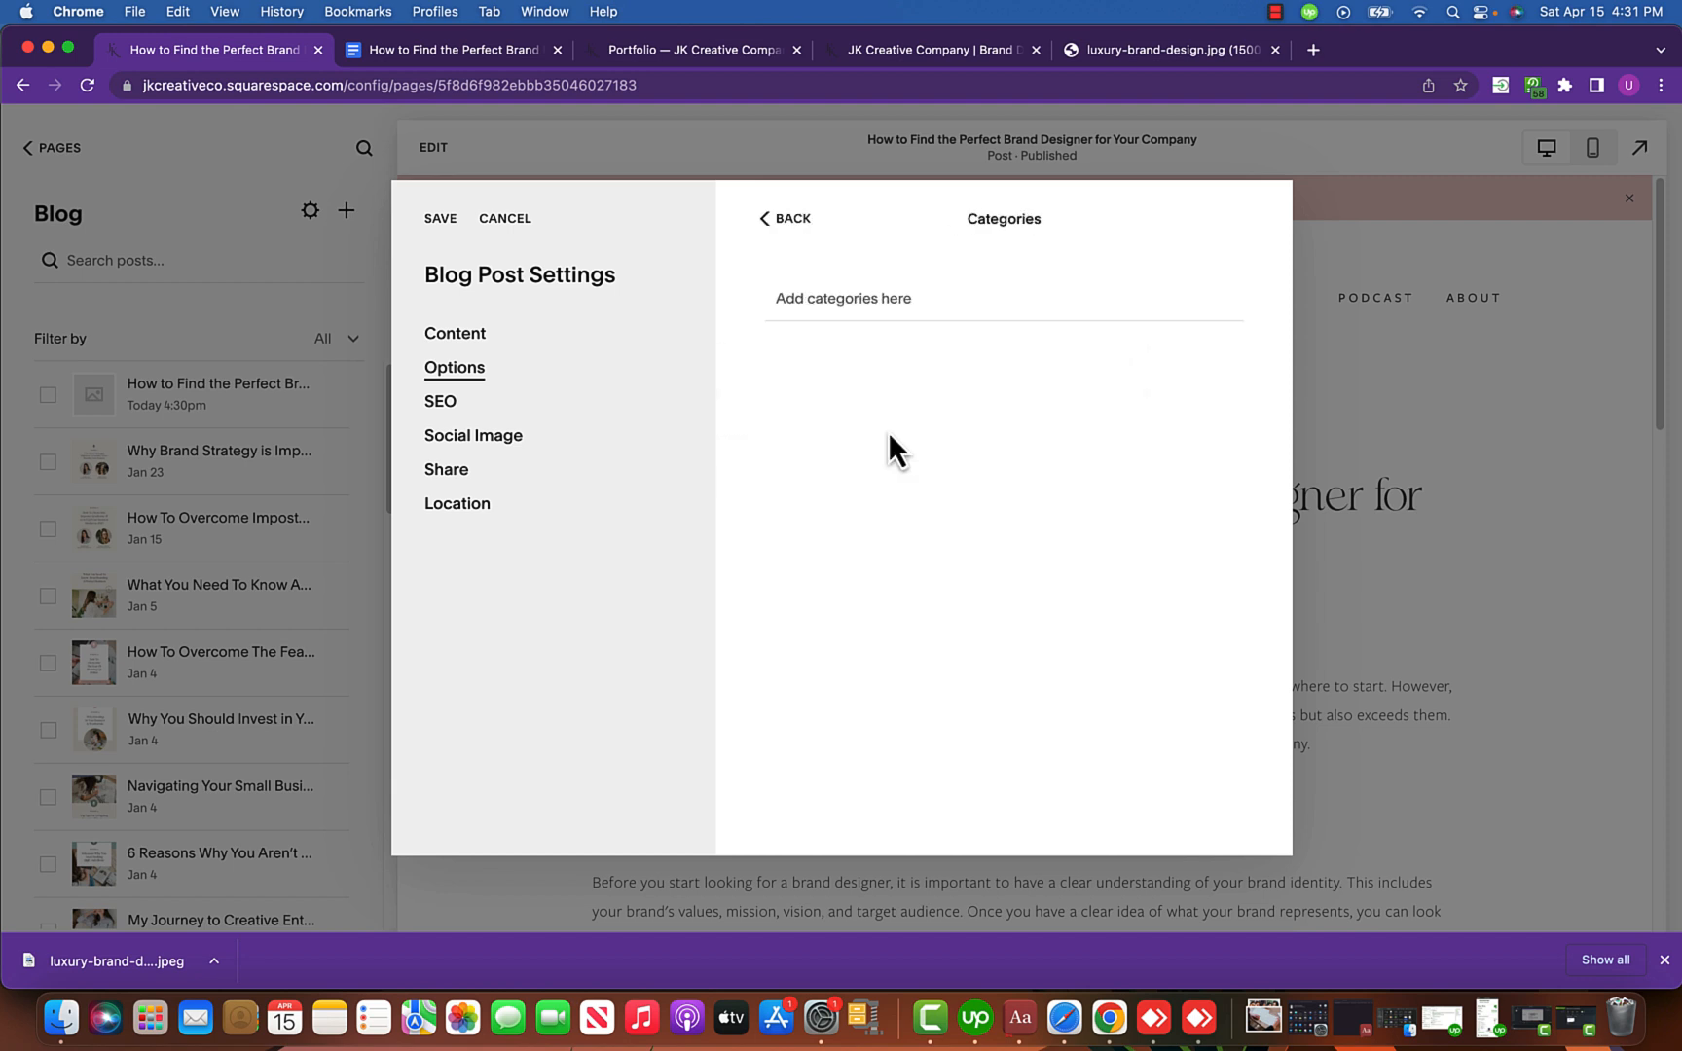
left_click(770, 226)
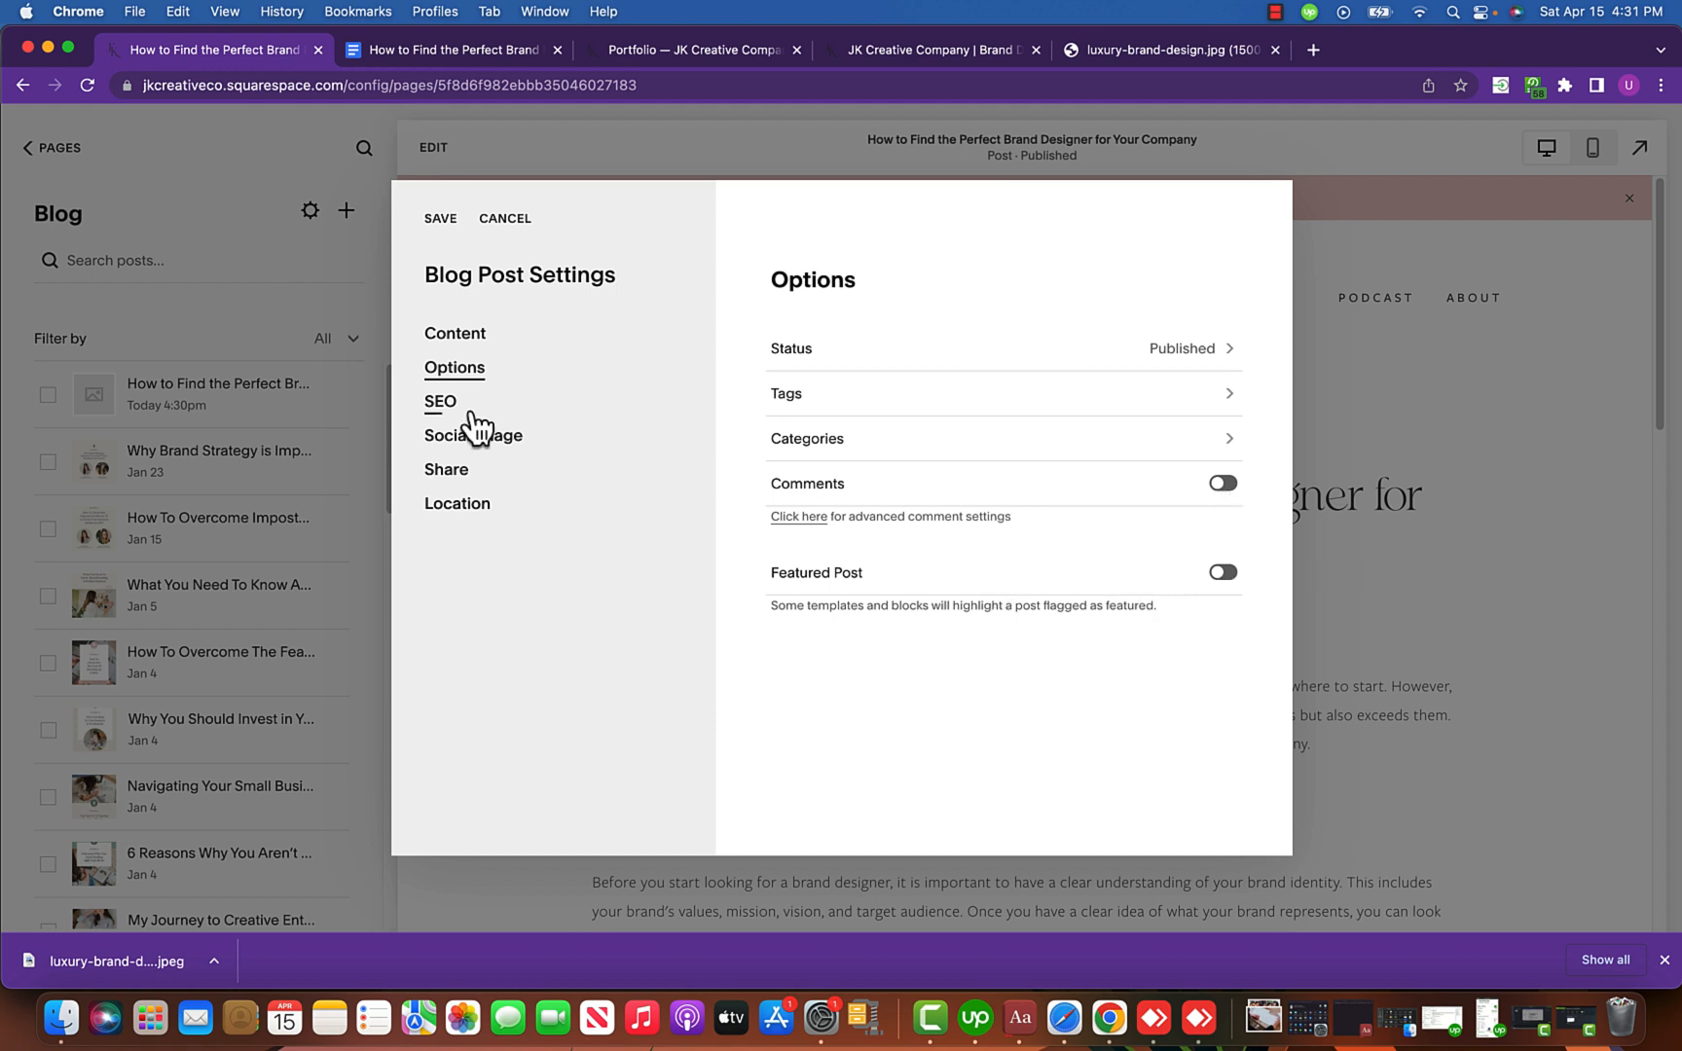
Set the SEO title to "How to Find the Perfect Brand Designer for Your Company", copied from the Google Docs document title.
left_click(450, 405)
scroll(967, 516, "down", 1)
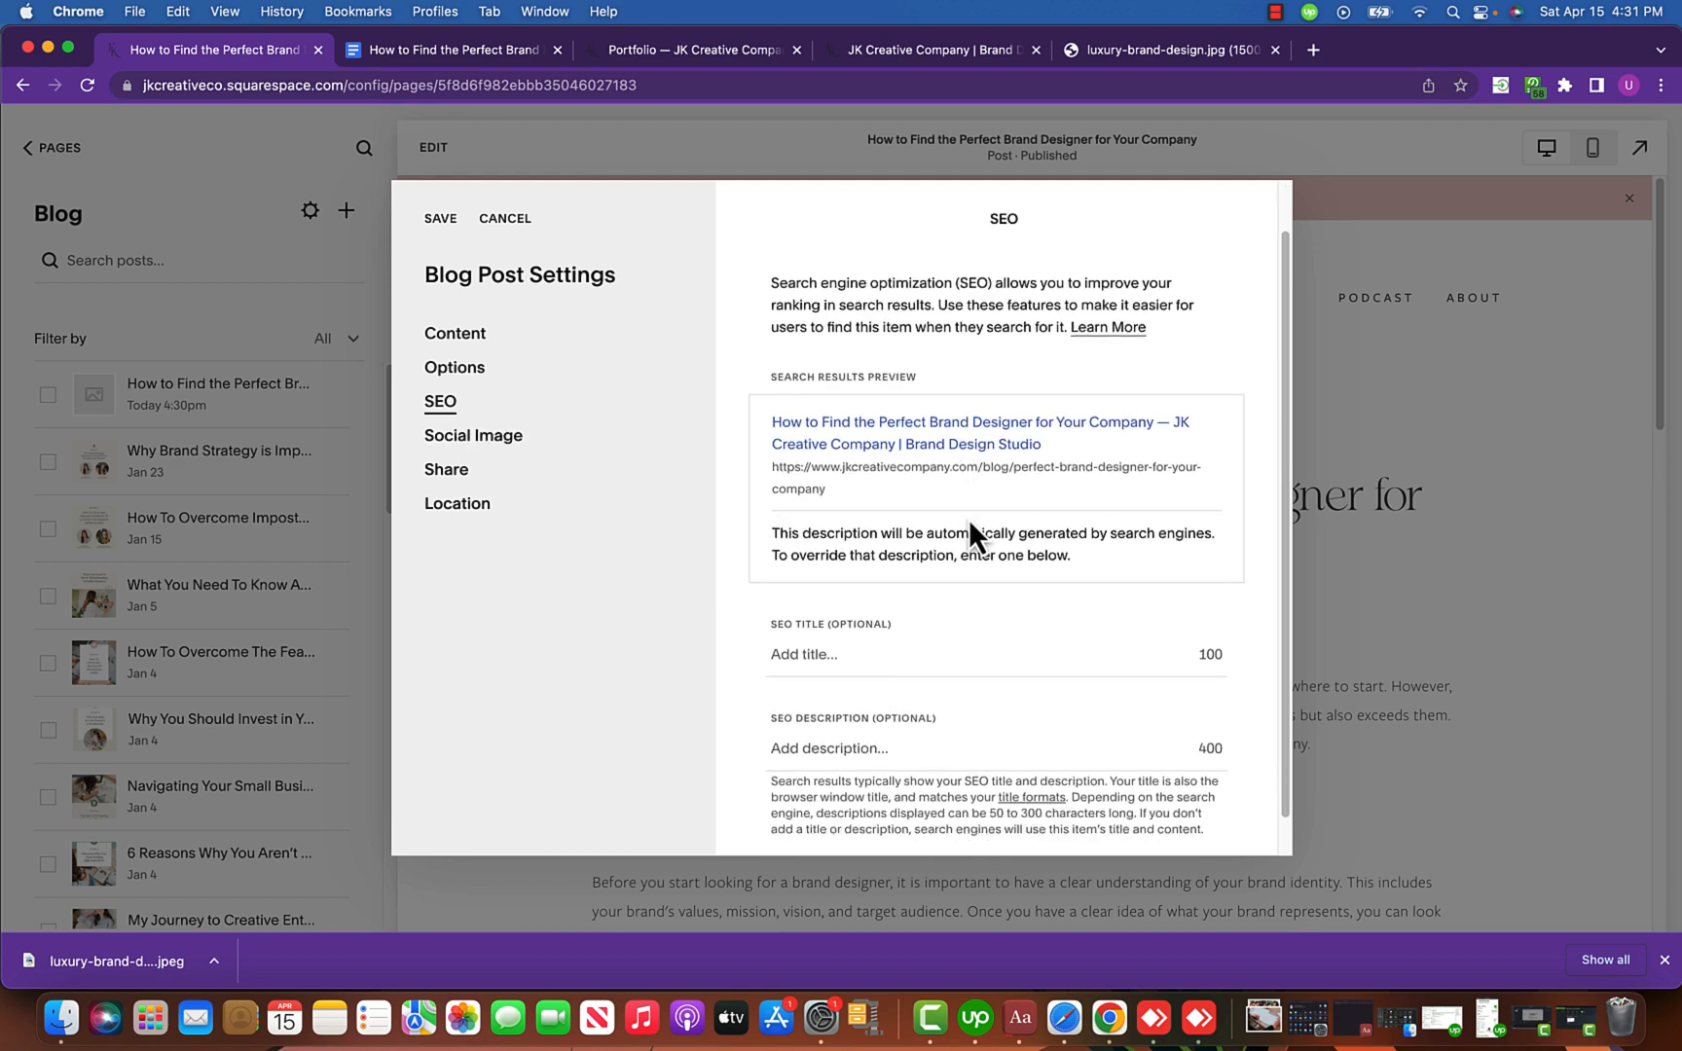
scroll(995, 482, "down", 1)
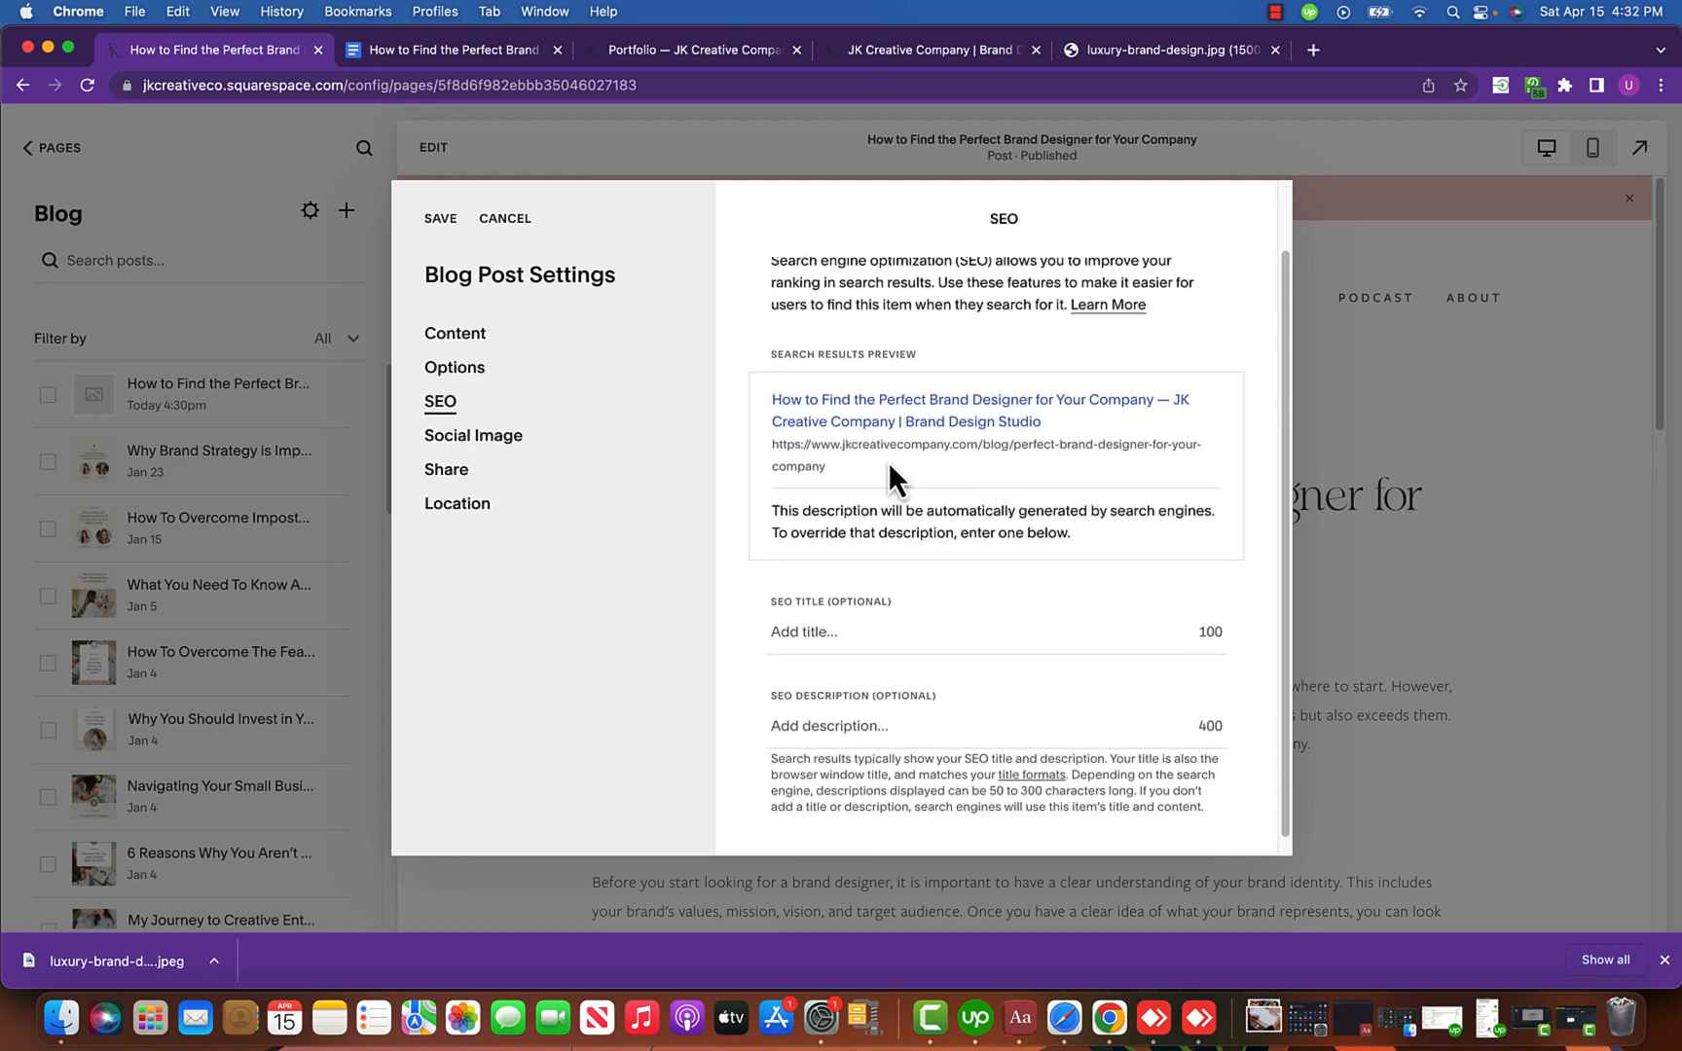
left_click(875, 619)
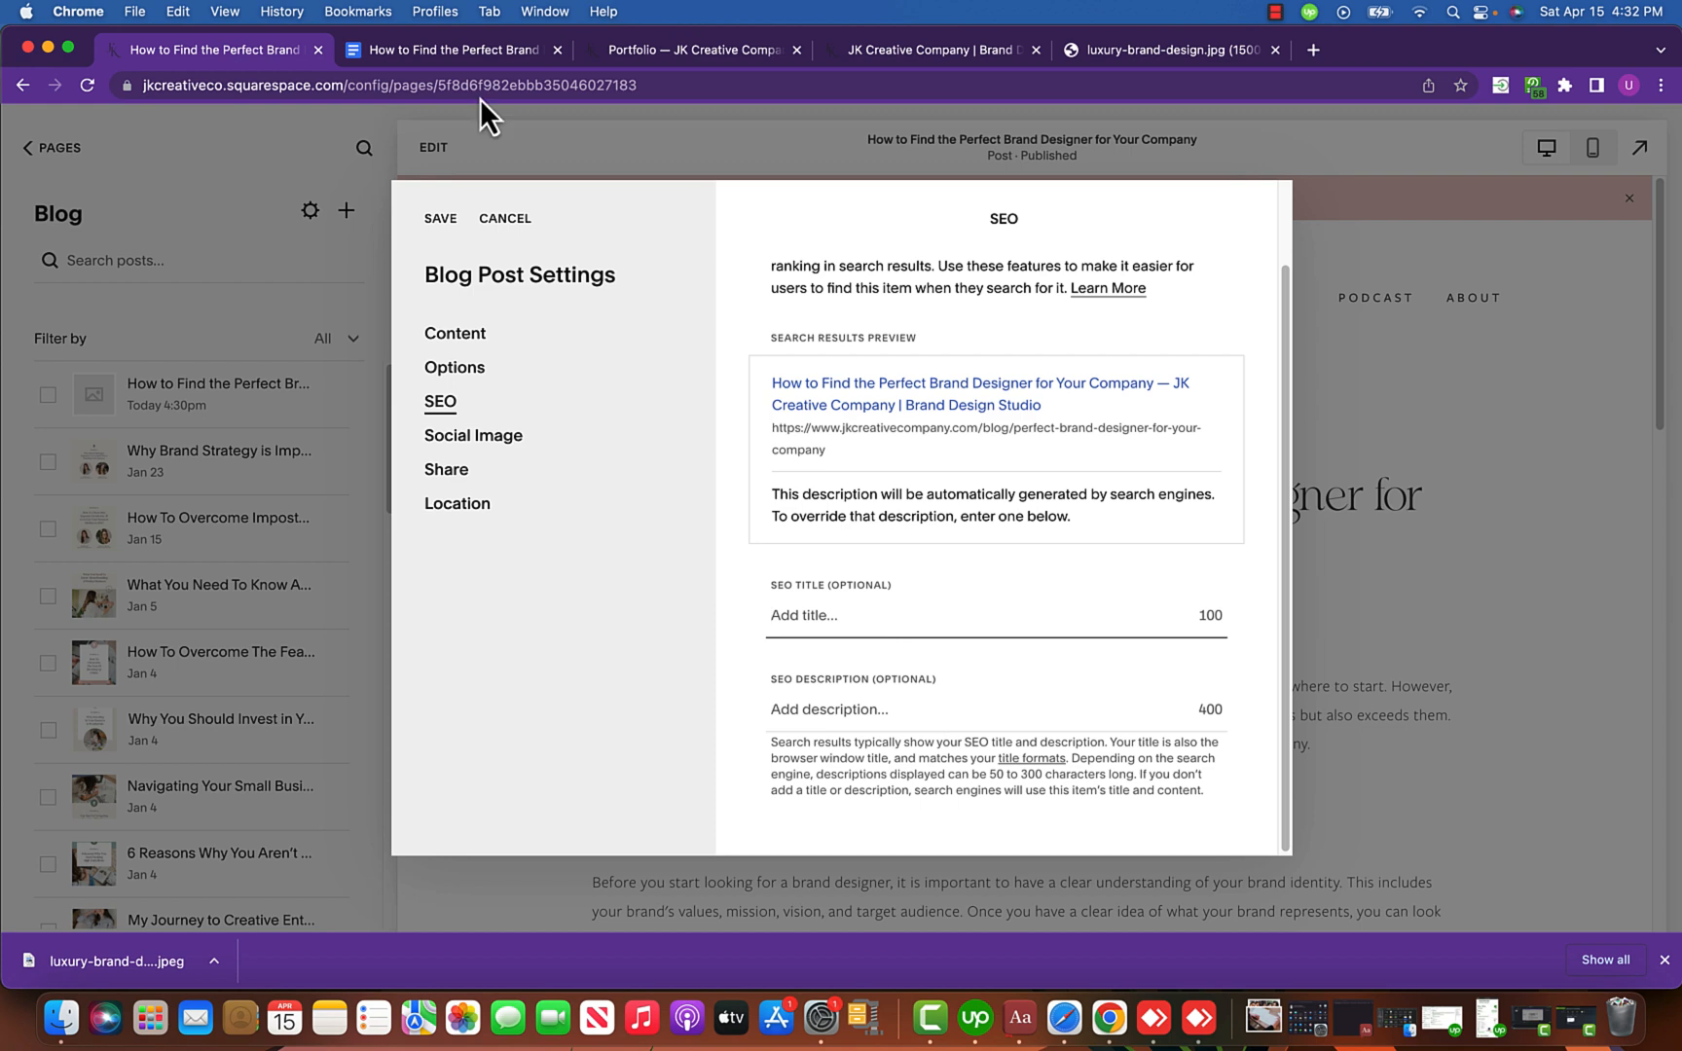
left_click(451, 57)
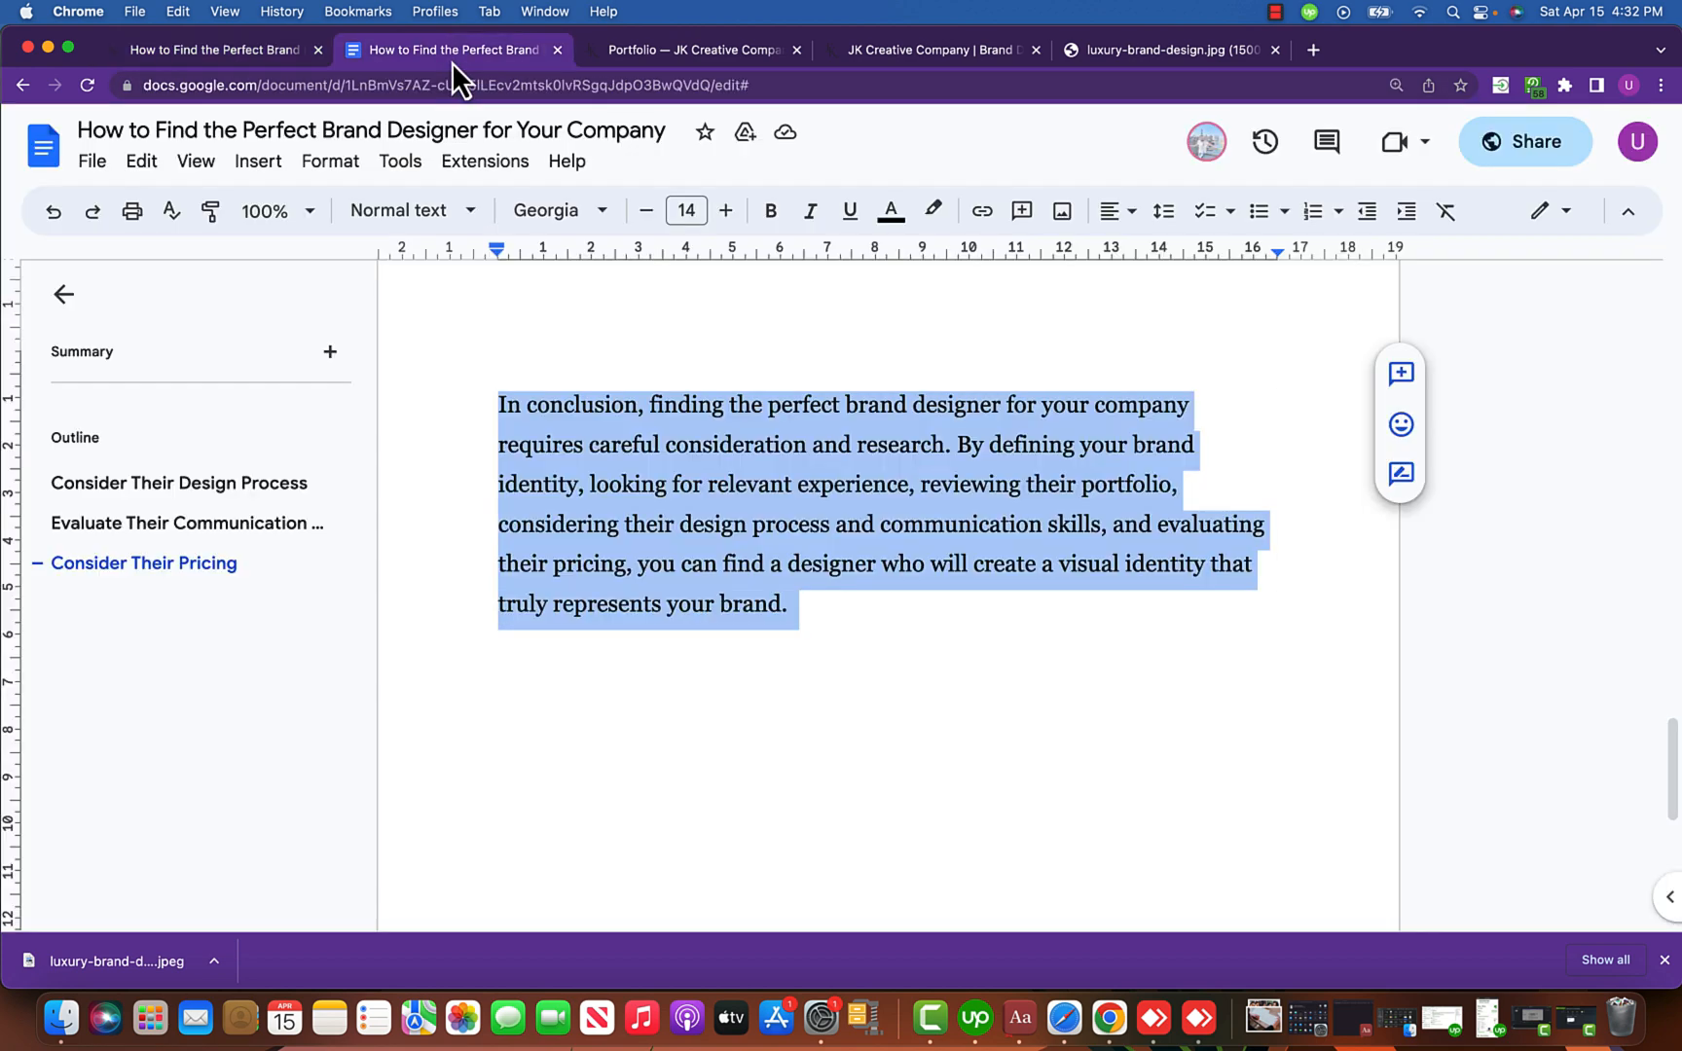
left_click(435, 117)
key("super+c")
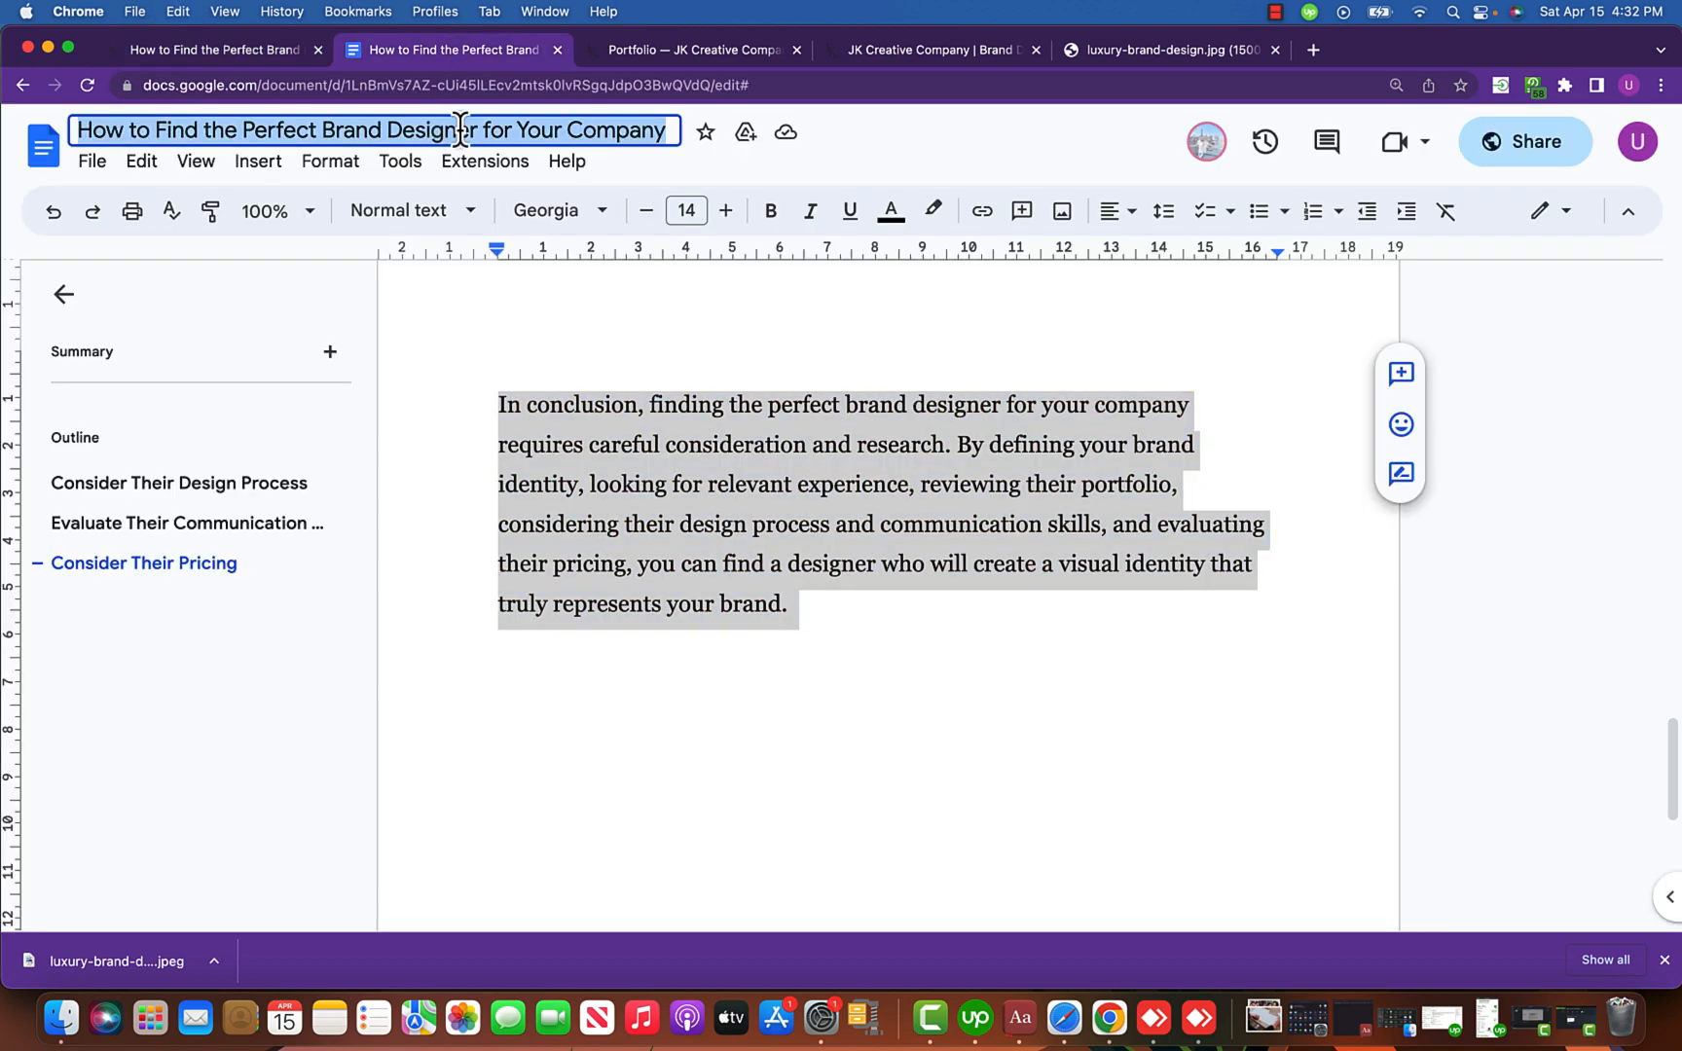
left_click(249, 52)
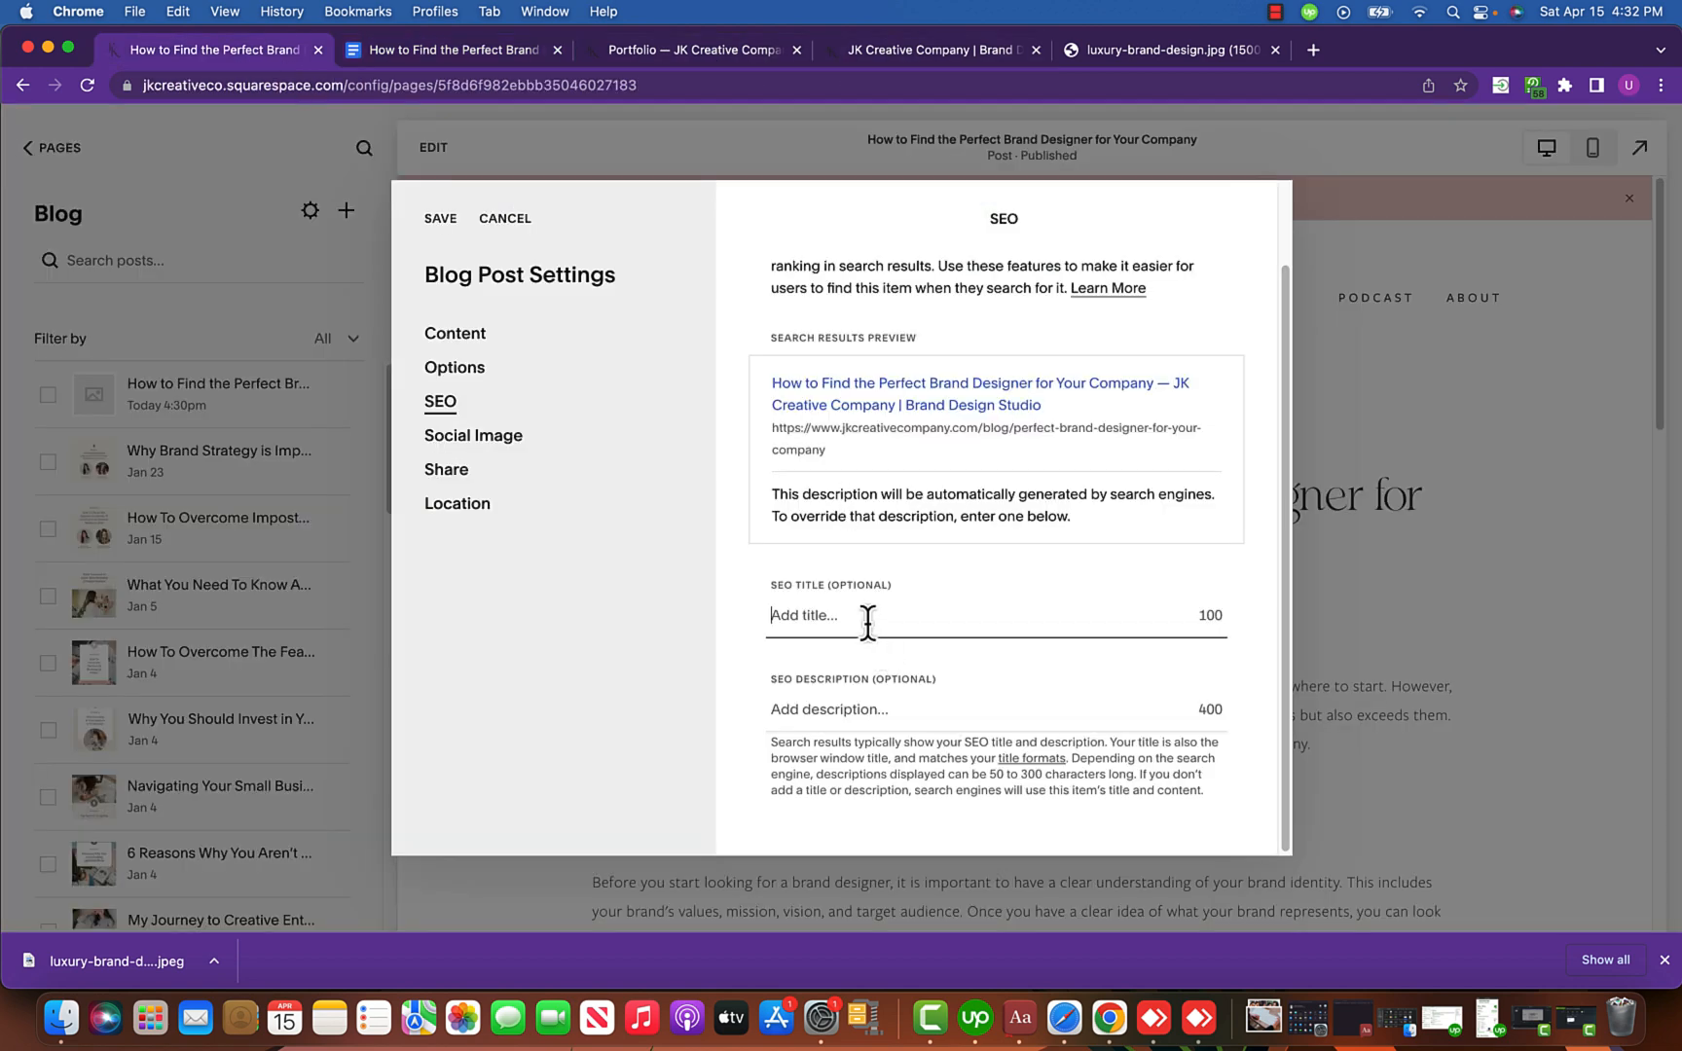
key("super+v")
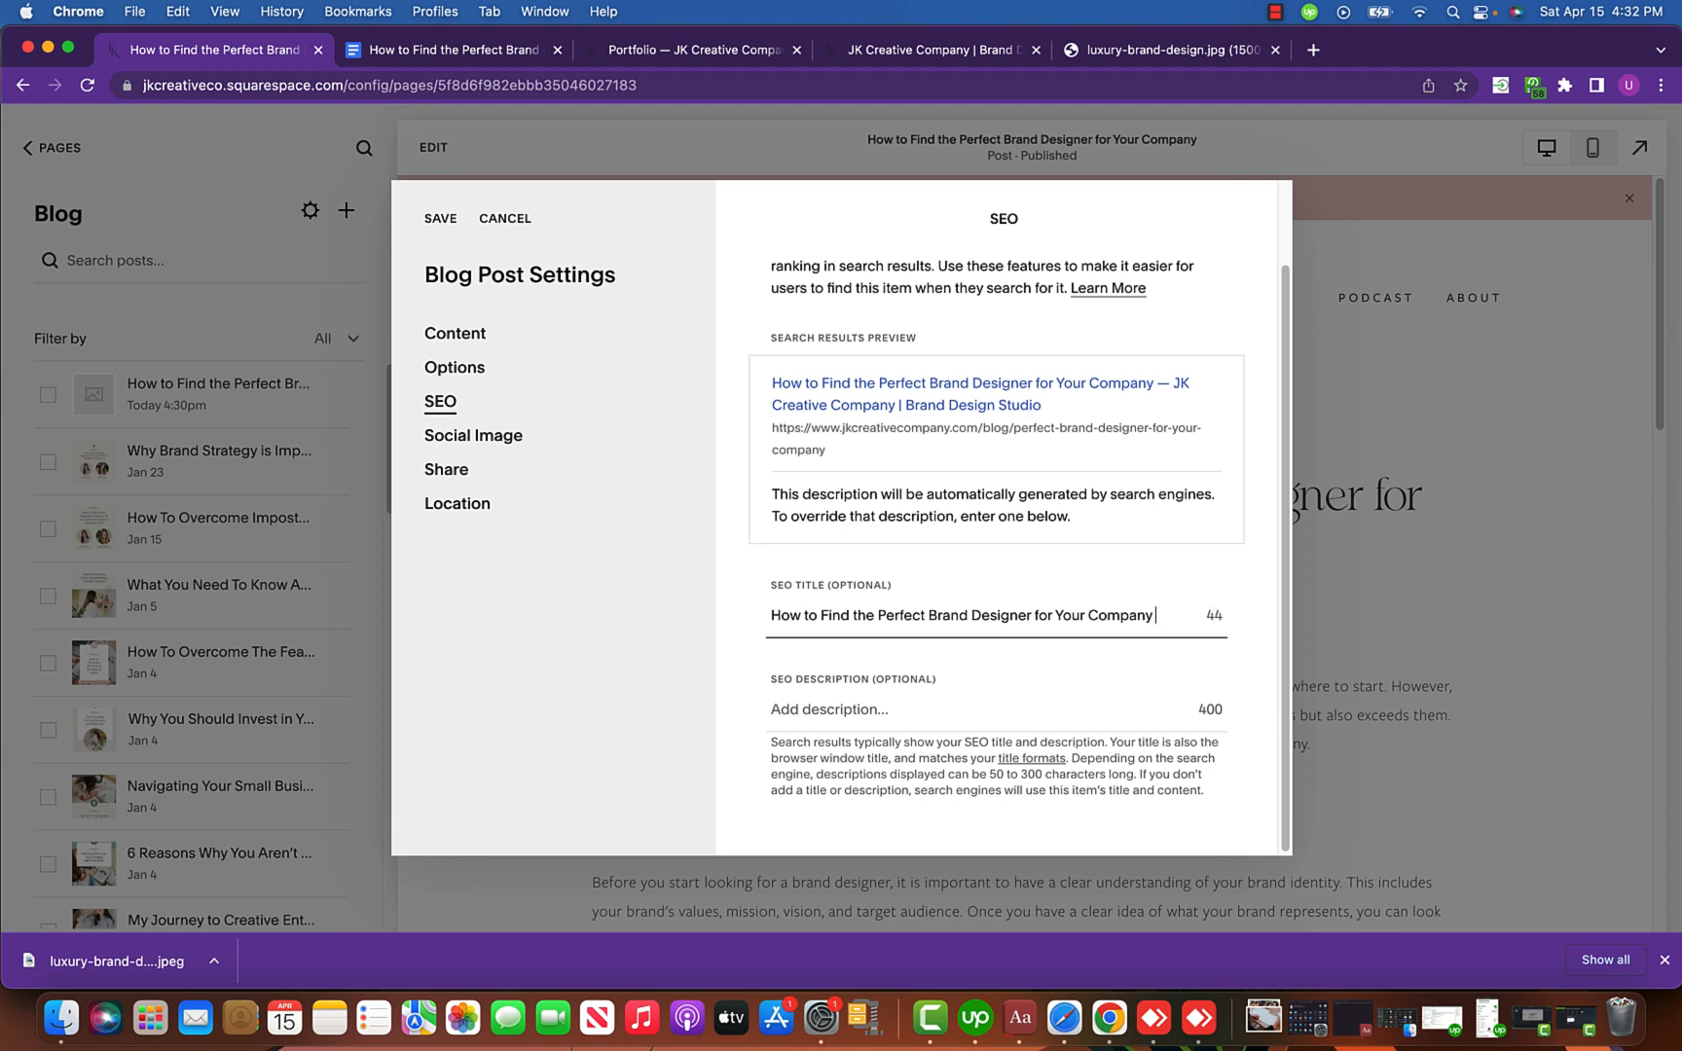
Append "| JK Creative" to the end of the post's SEO title.
type("| JK CE")
key("BackSpace")
type("RE")
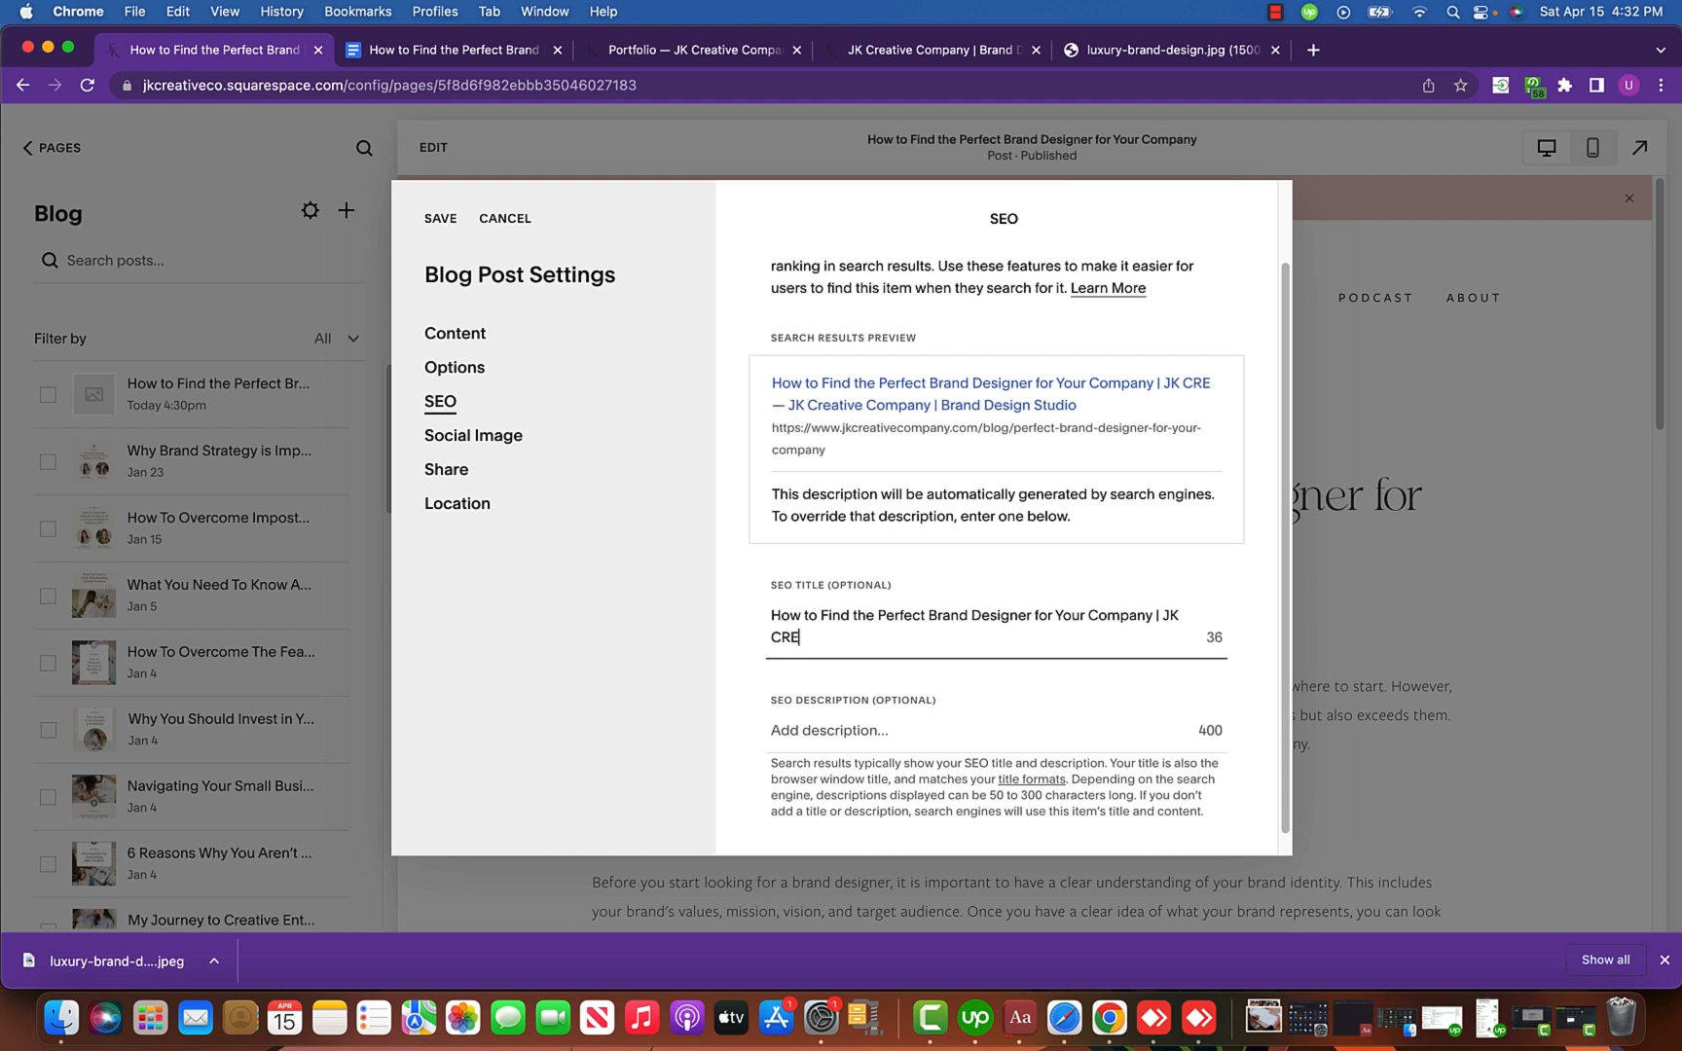
key("BackSpace")
key("BackSpace")
key("BackSpace")
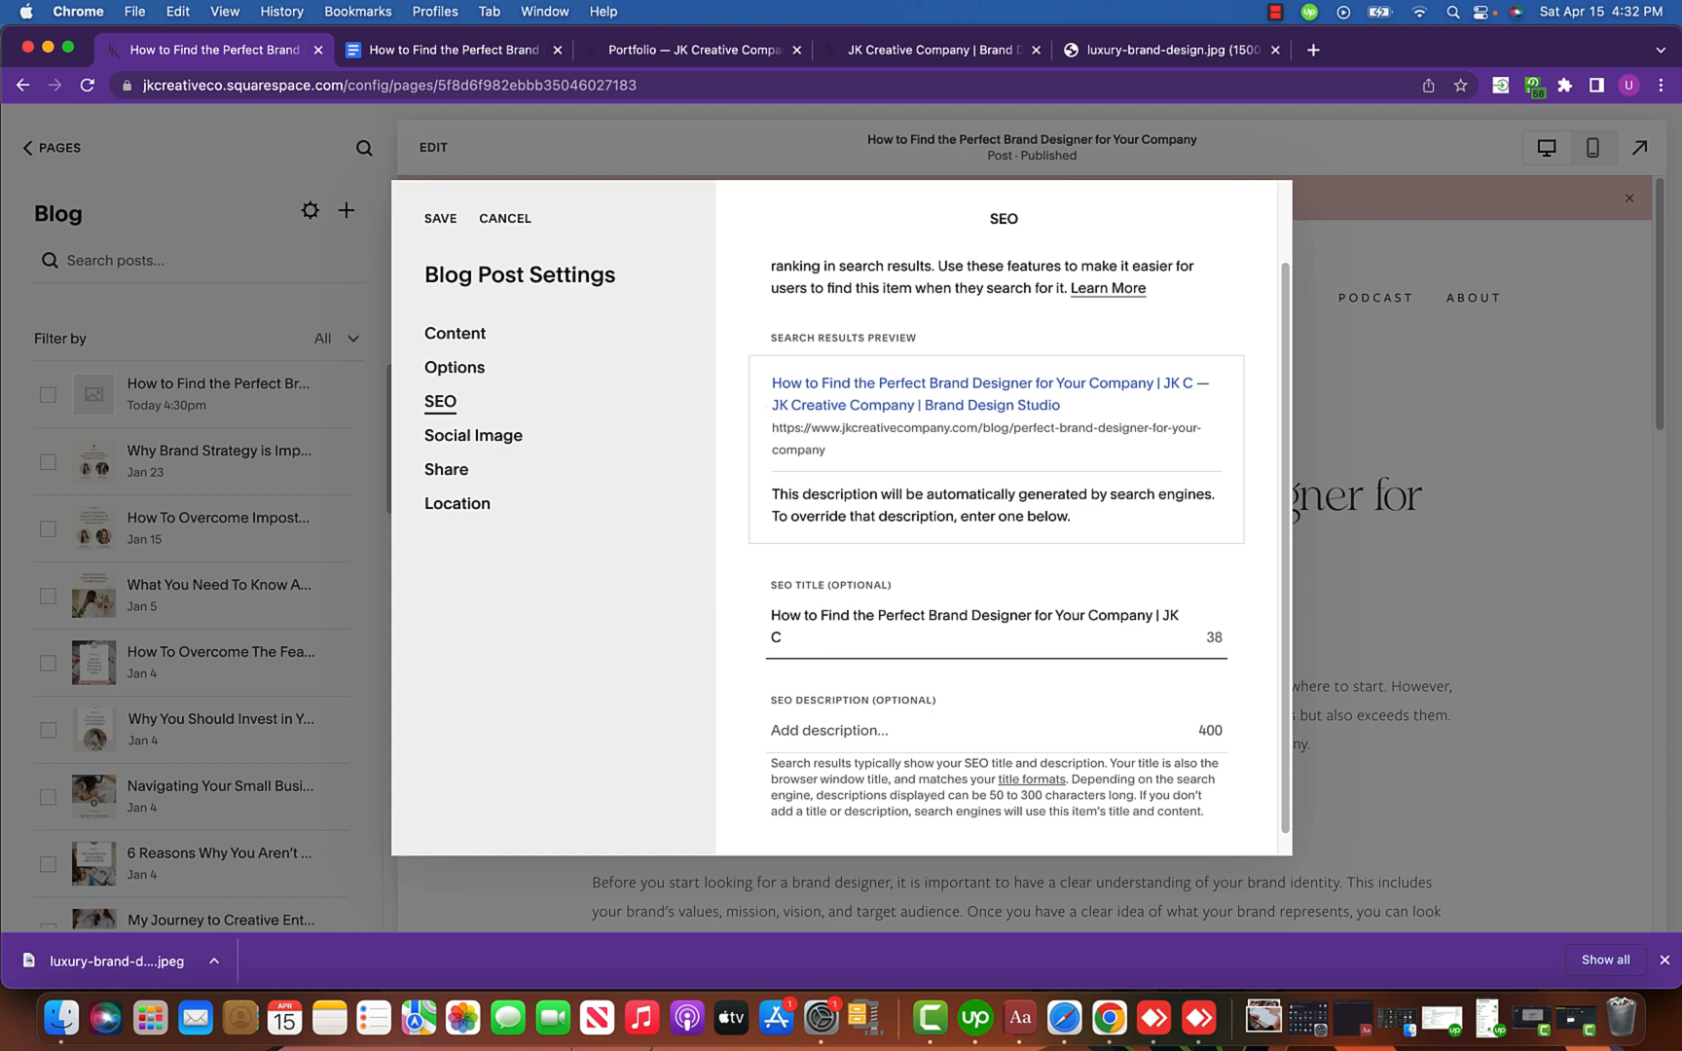
type("reative")
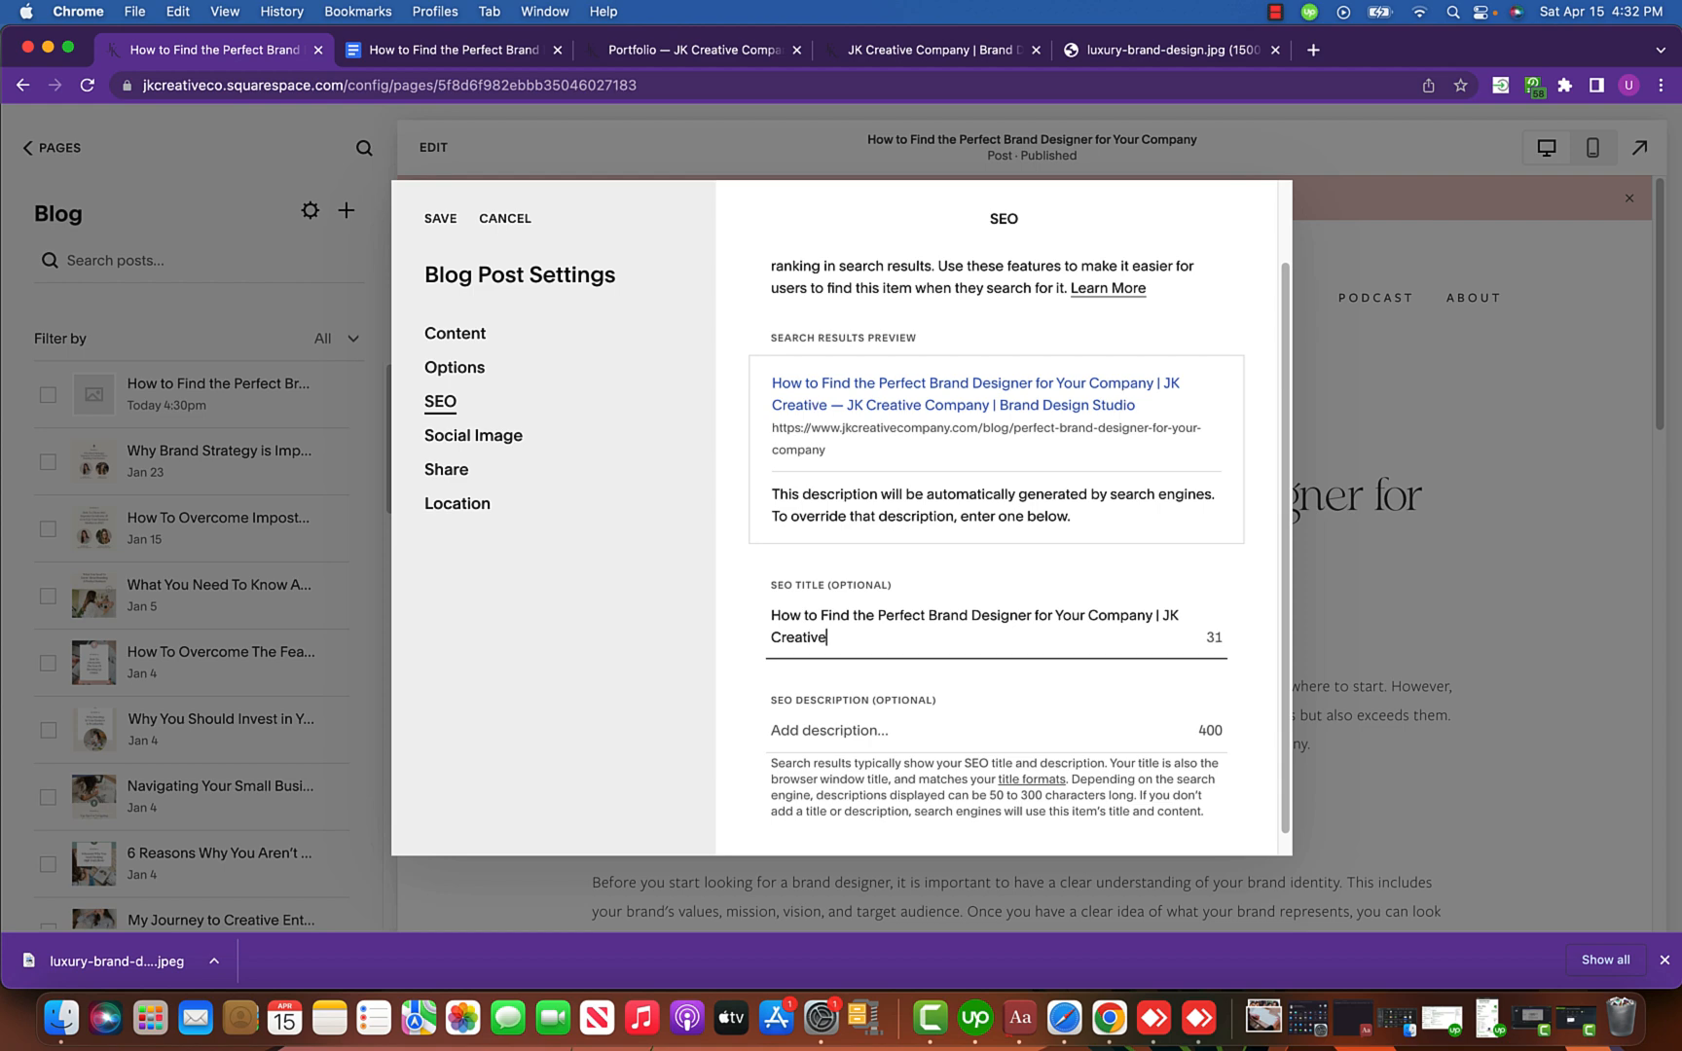
Fill the SEO description with the Google Docs article's opening text, from "Finding the perfect brand designer" through "the right approach and some research".
left_click(933, 722)
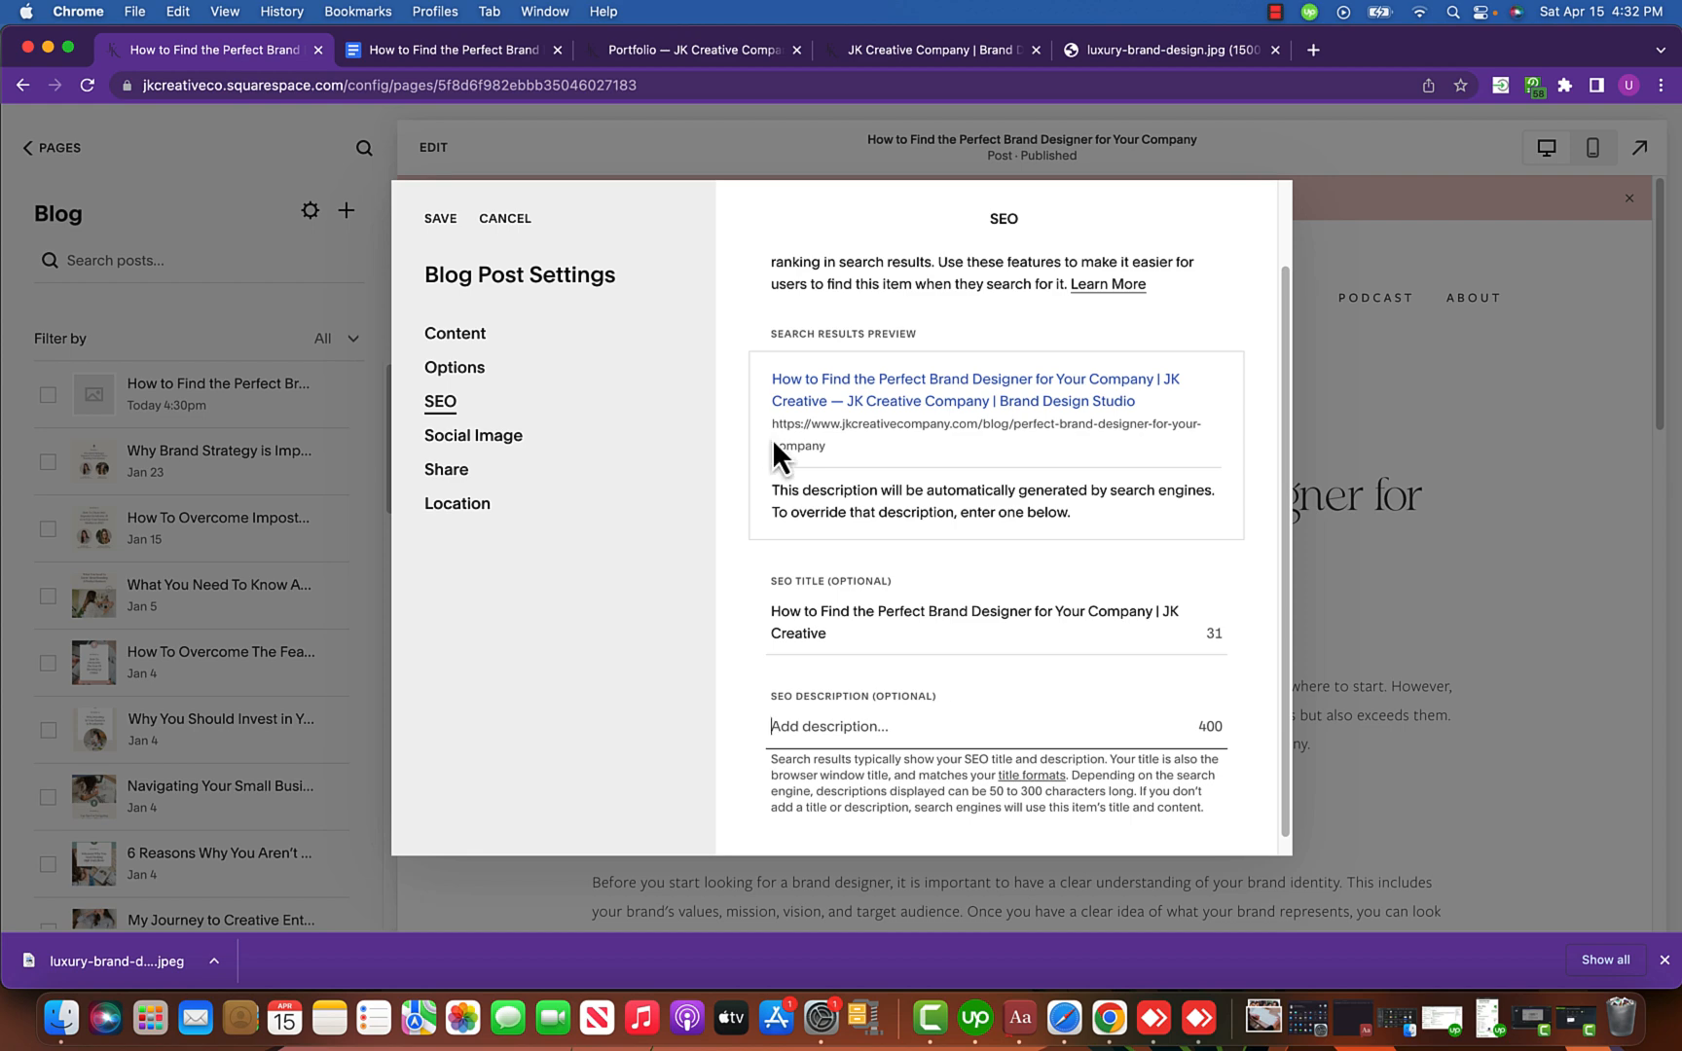
left_click(491, 51)
scroll(803, 513, "up", 10)
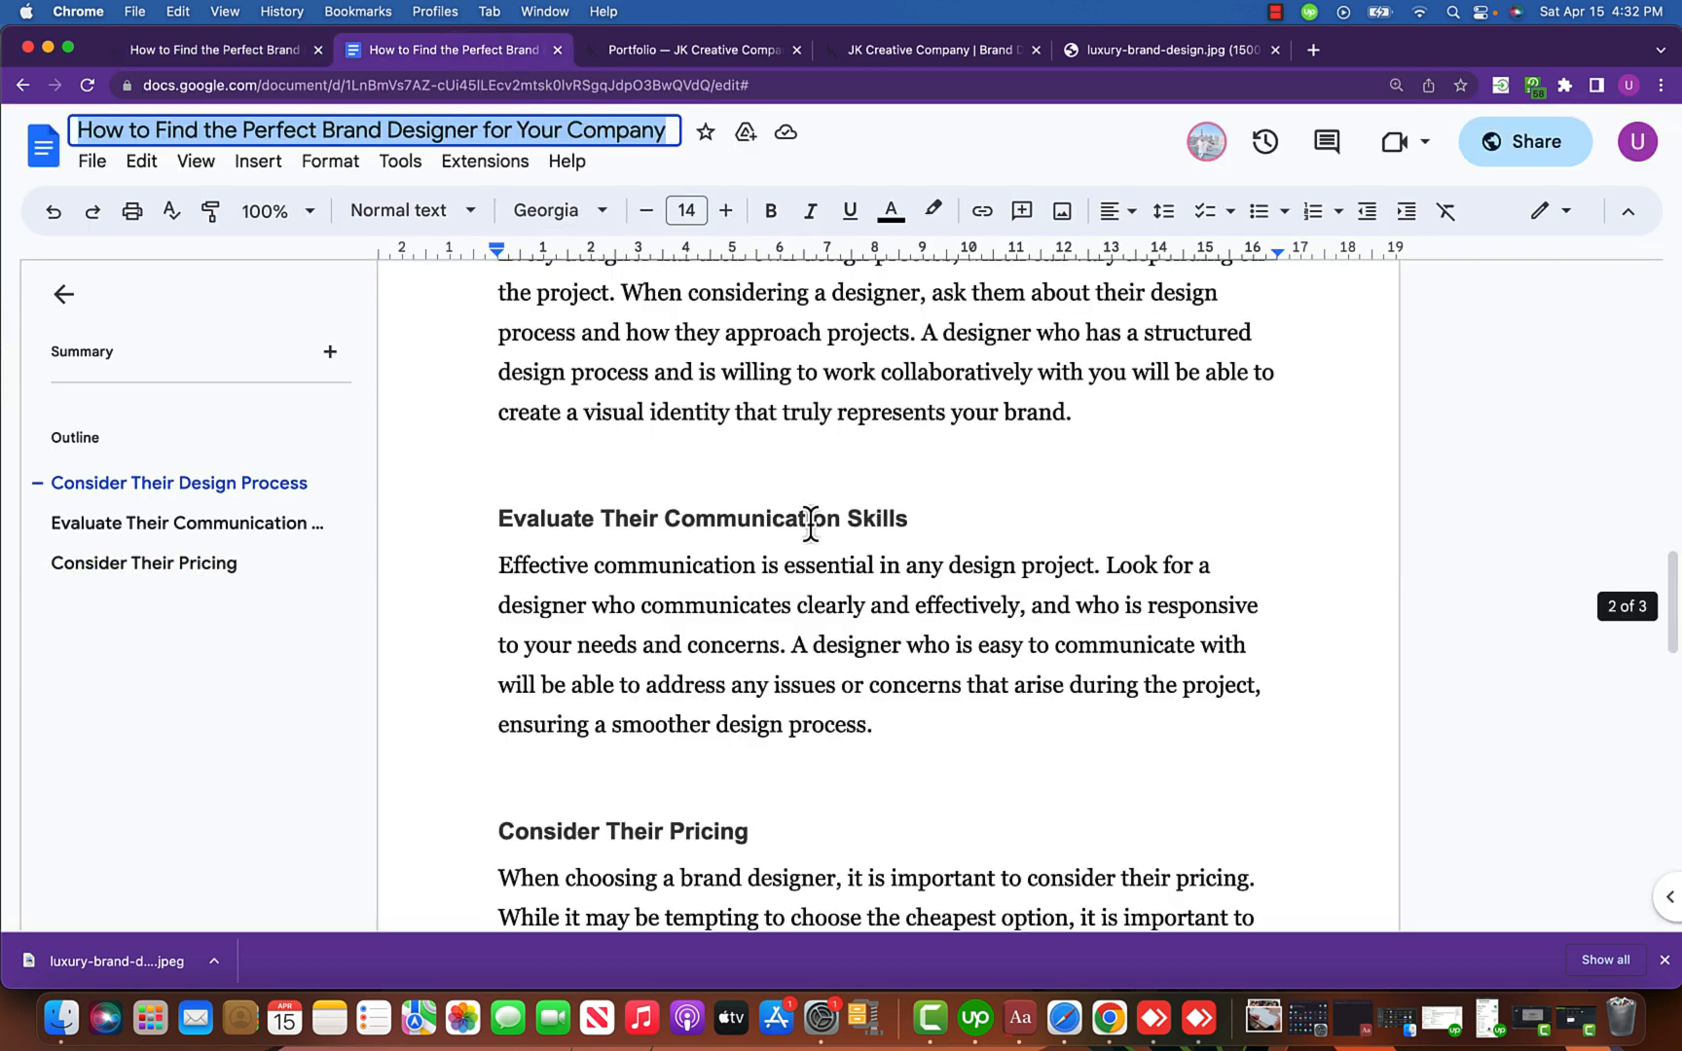
scroll(803, 520, "up", 10)
left_click_drag(500, 416, 780, 491)
key("super+c")
right_click(781, 491)
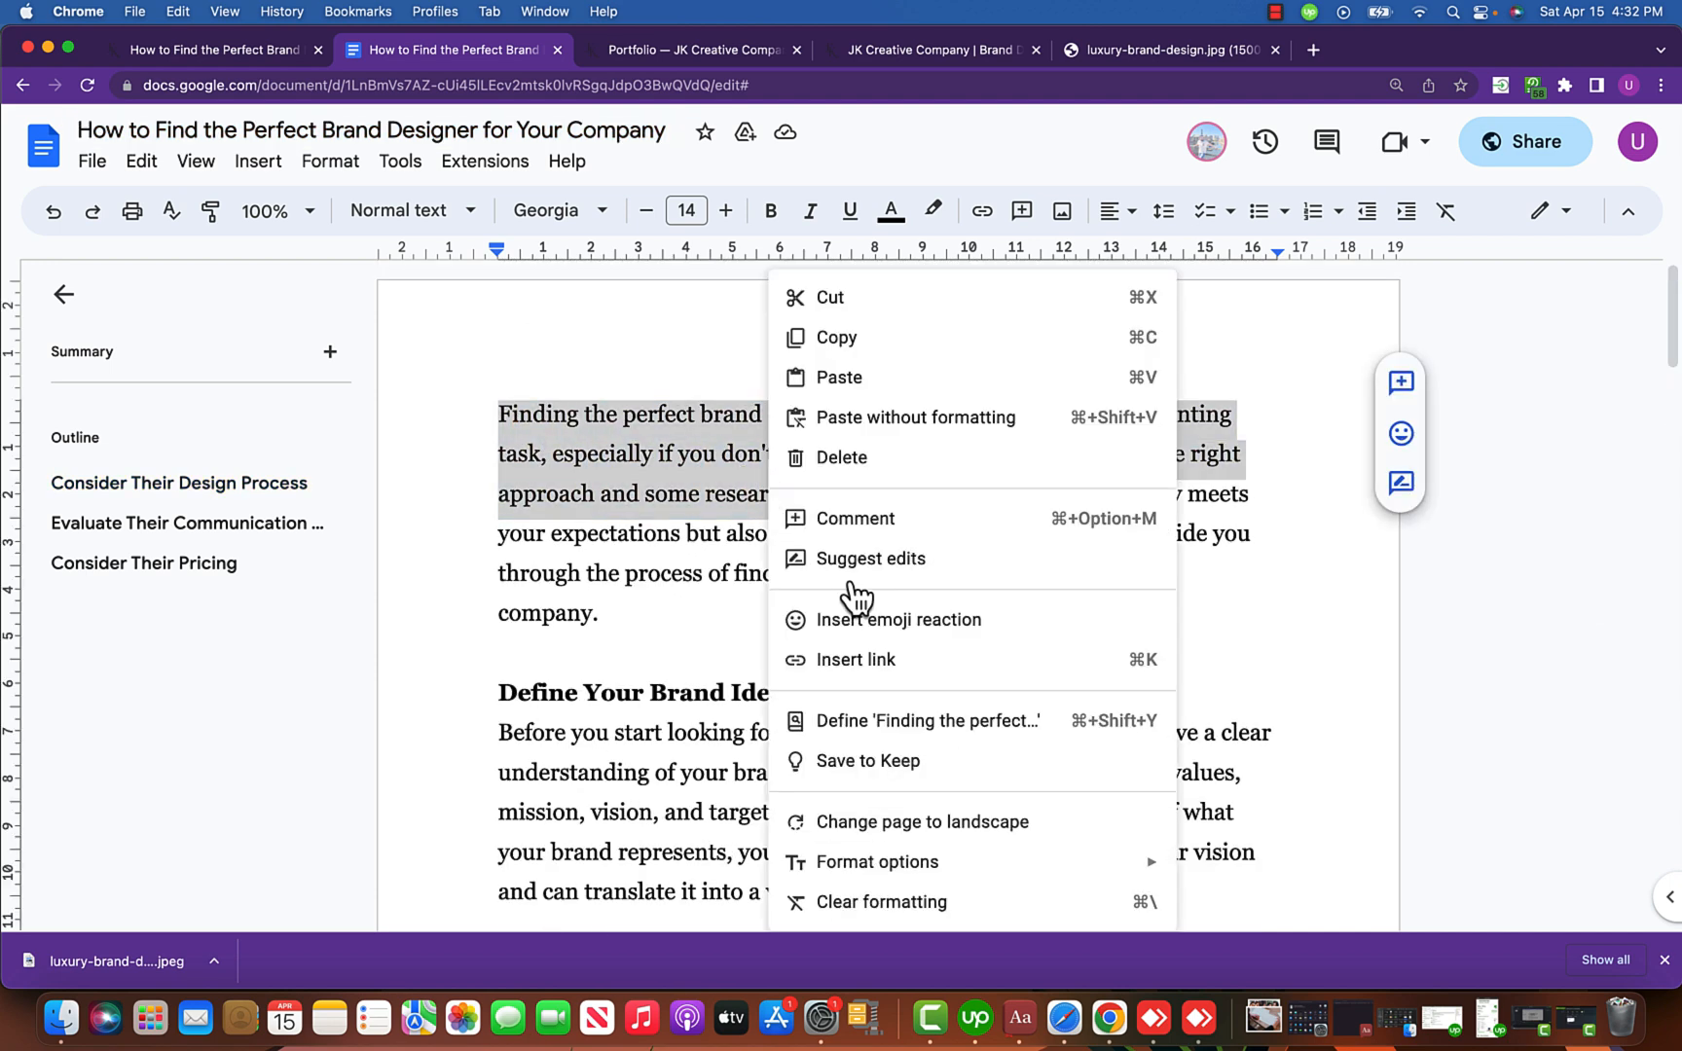
left_click(848, 339)
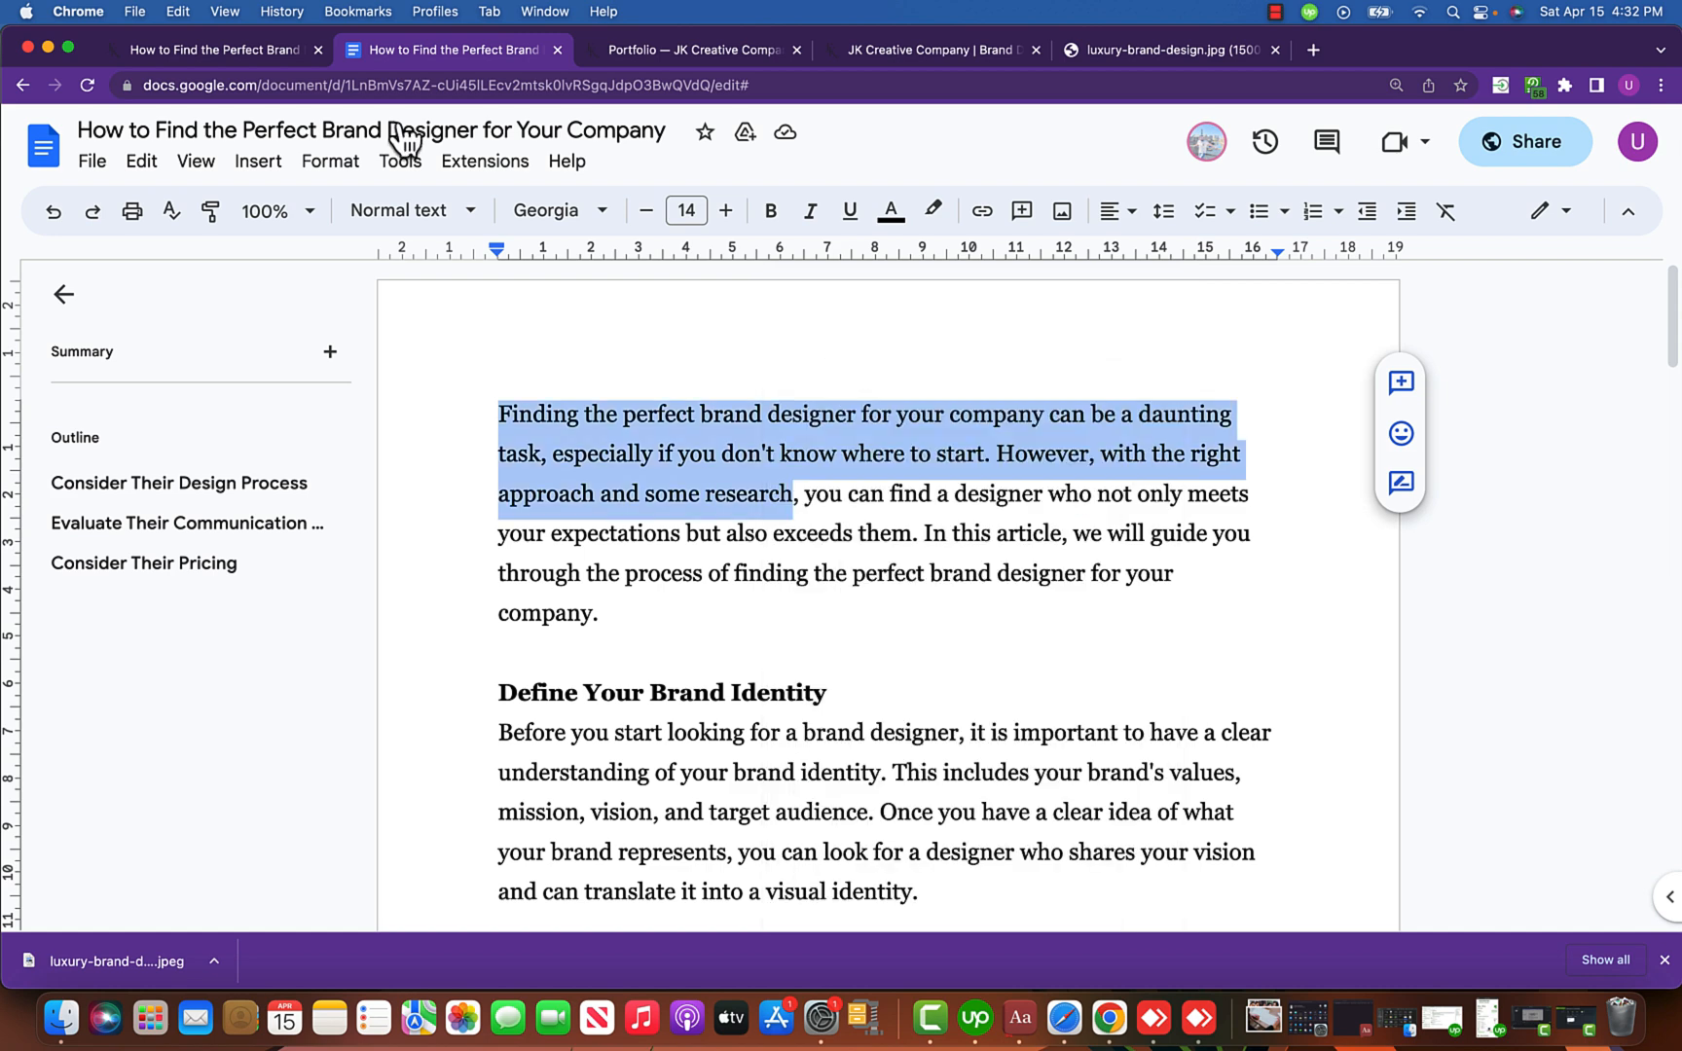
left_click(254, 47)
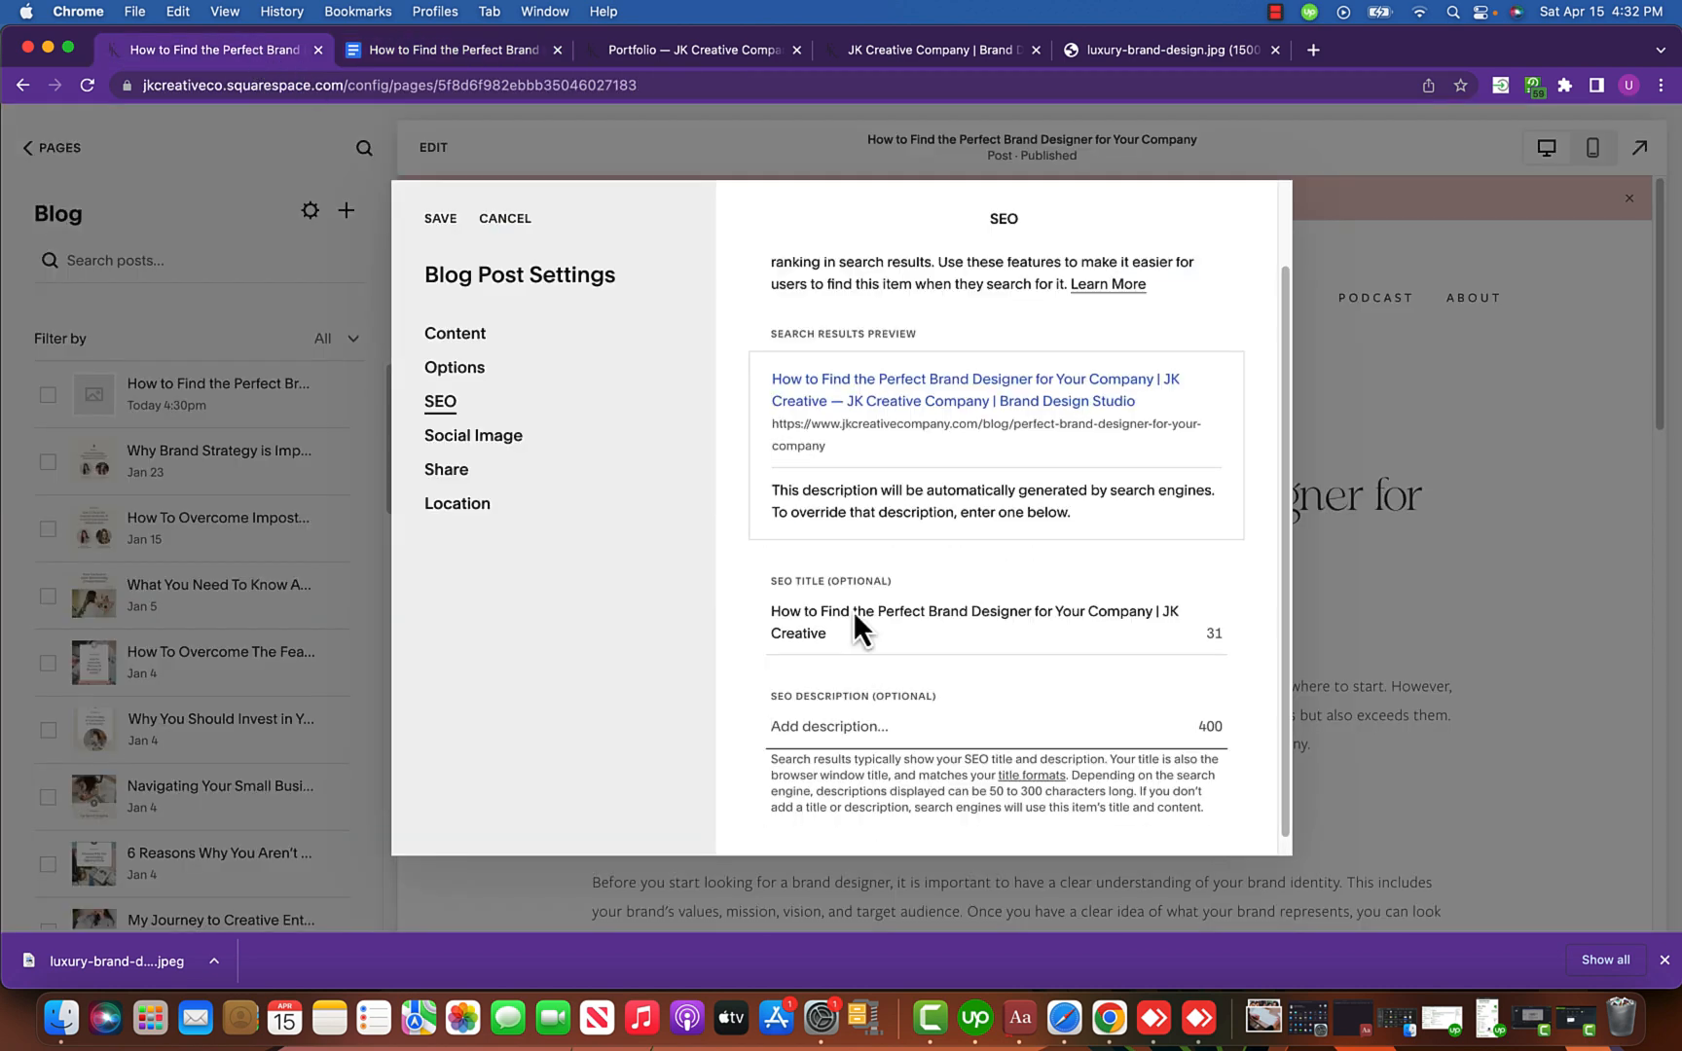
left_click(881, 725)
key("super+v")
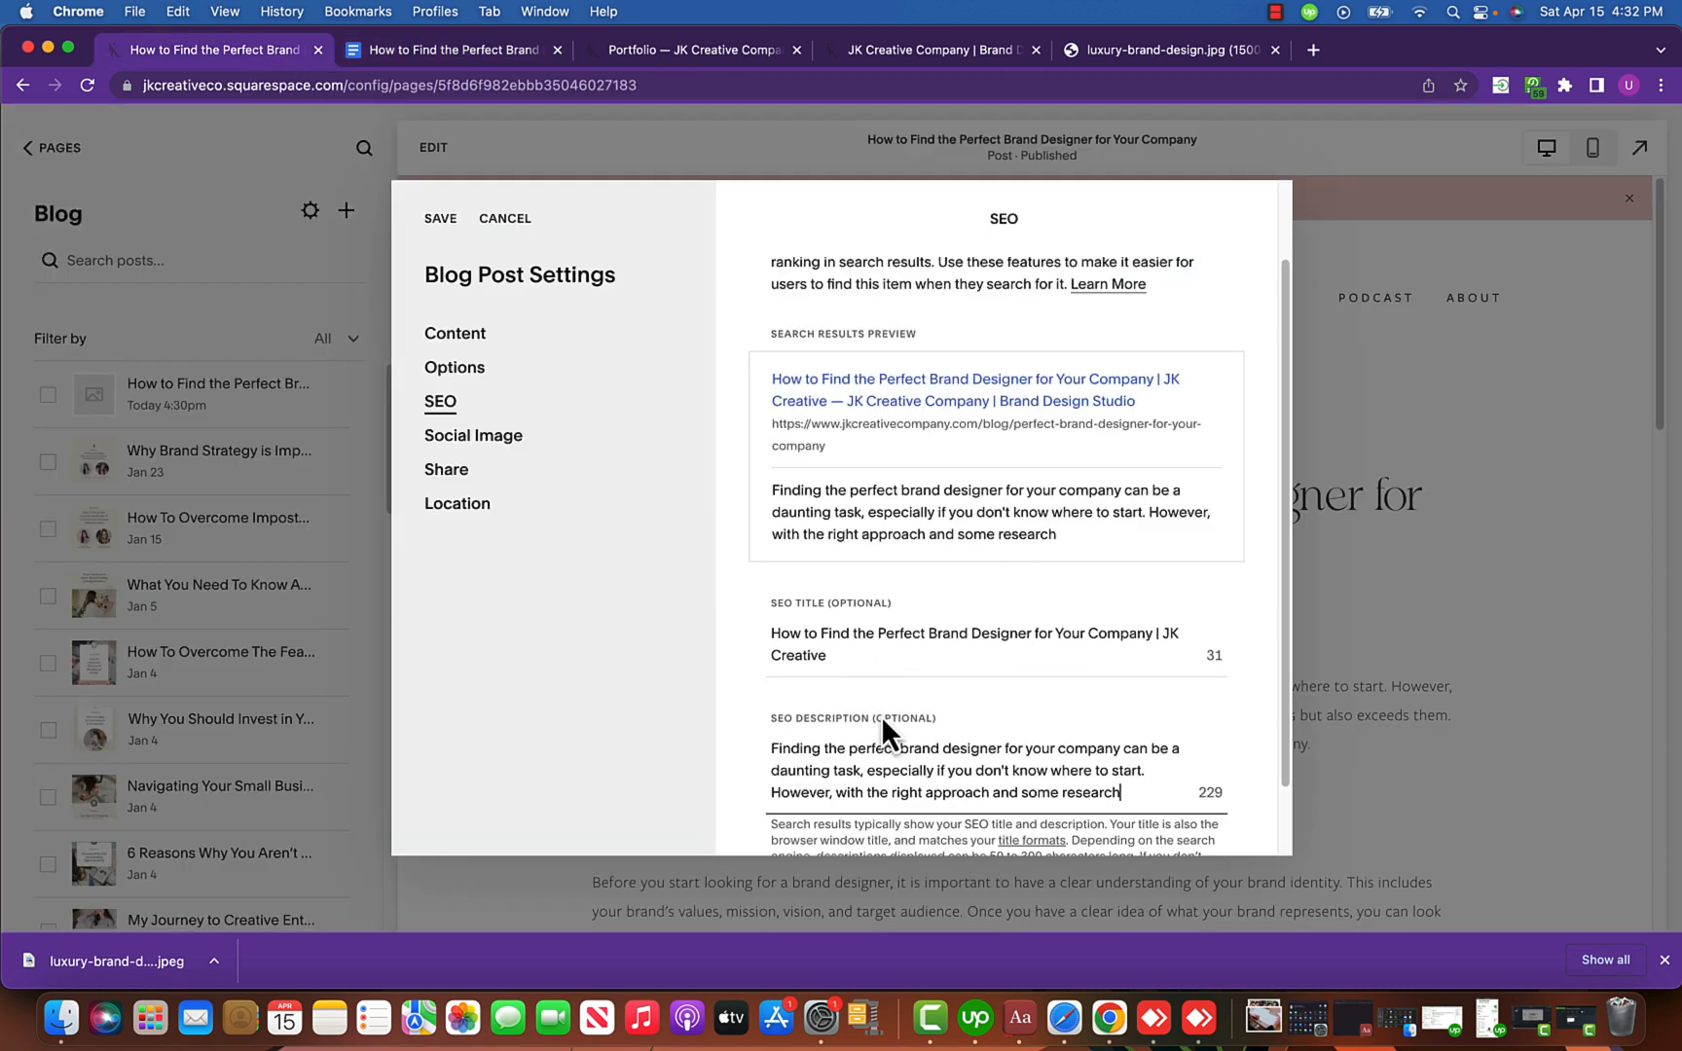
Check the phrase "perfect brand designer" in the SEO description, and review the search results preview and the social image settings.
scroll(873, 714, "down", 1)
left_click_drag(851, 720, 1003, 721)
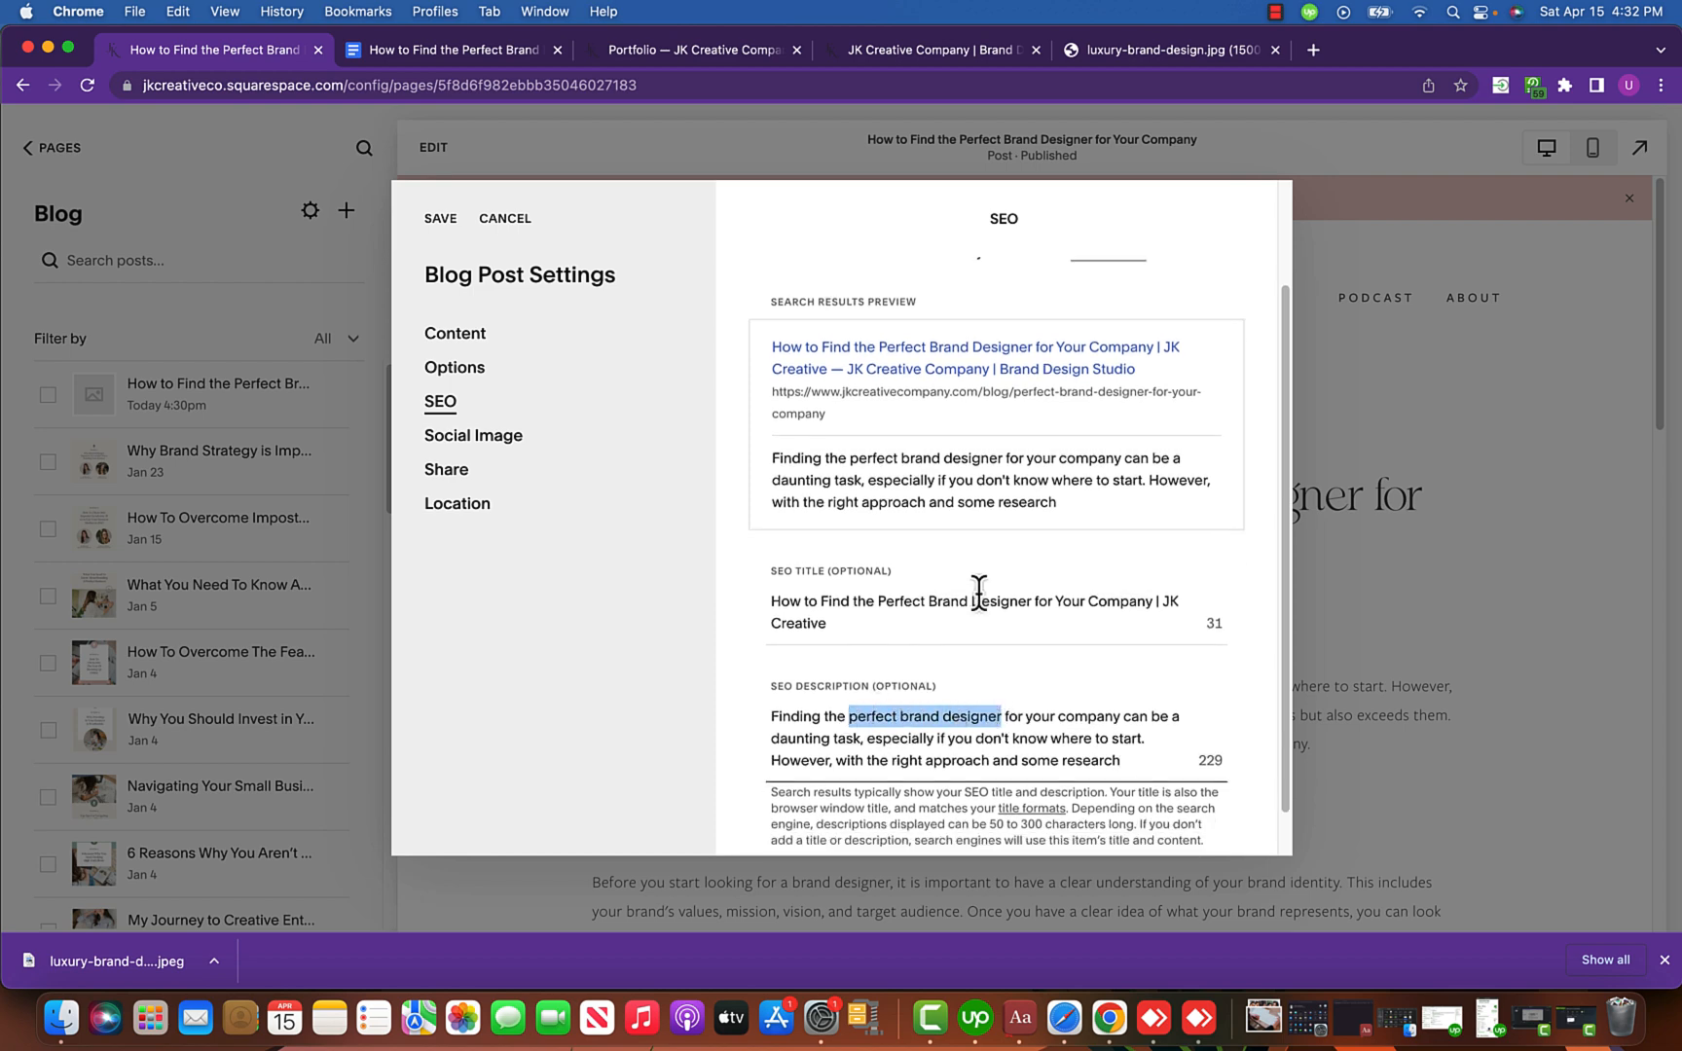
scroll(909, 646, "down", 2)
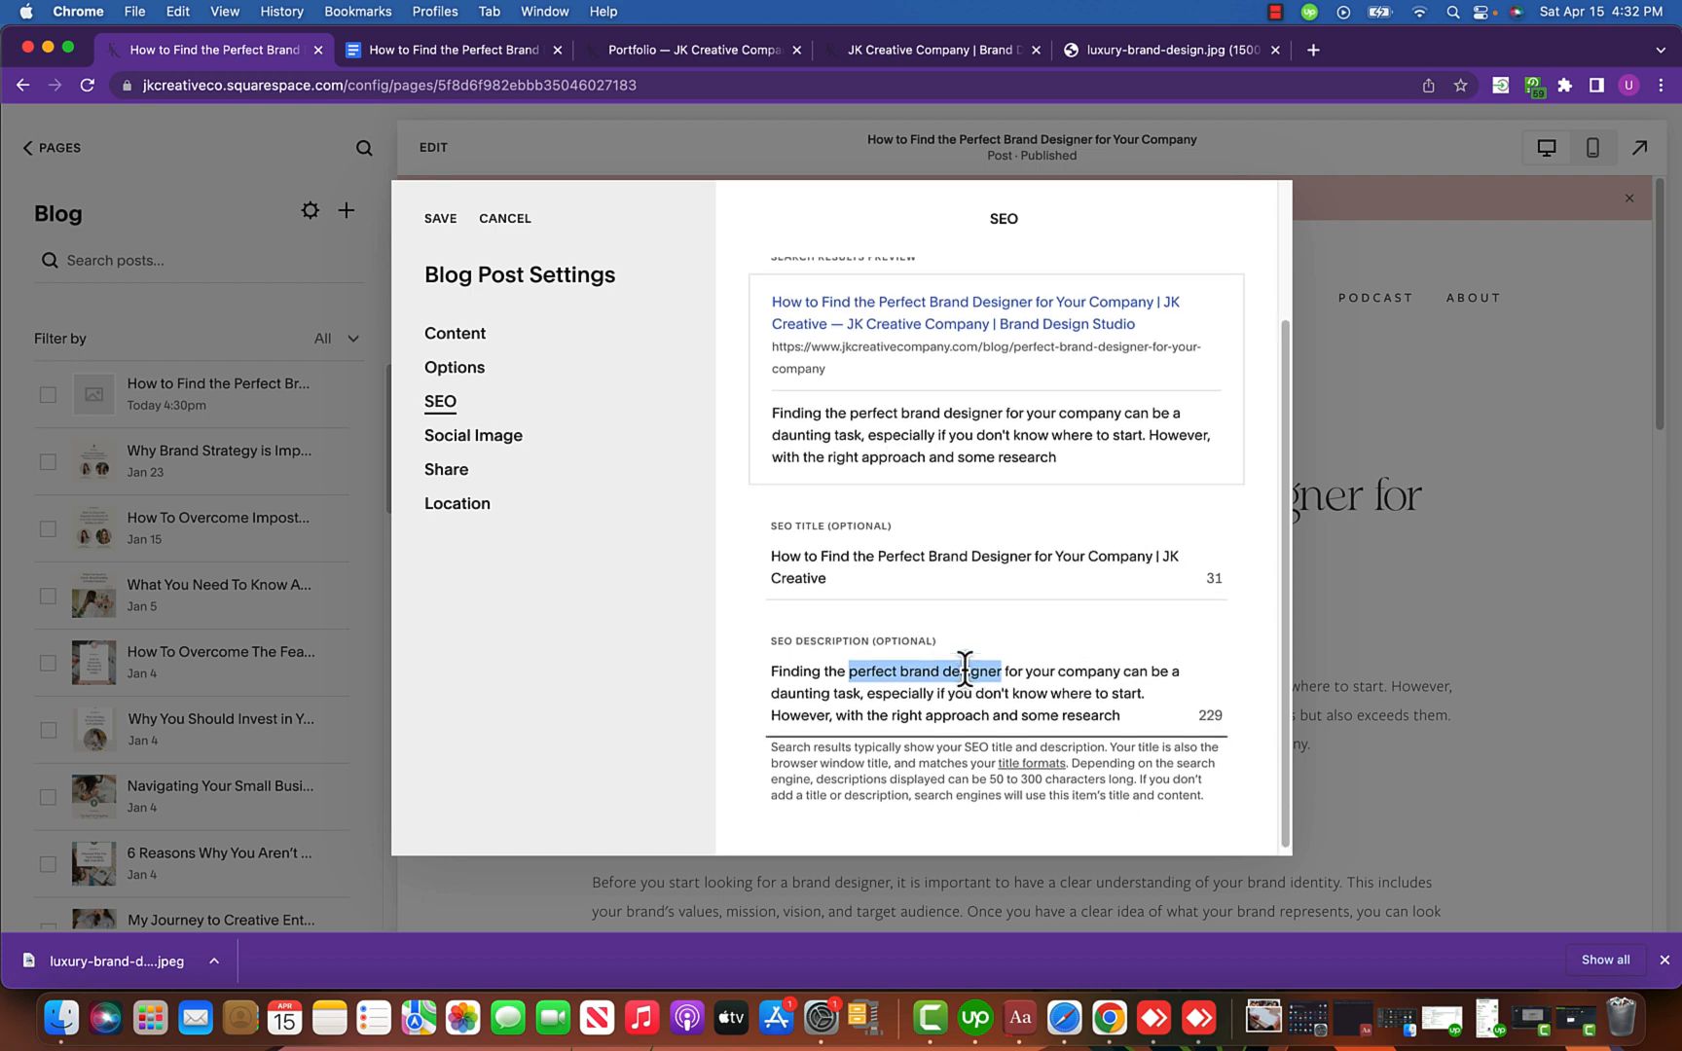
scroll(964, 671, "up", 5)
left_click(505, 450)
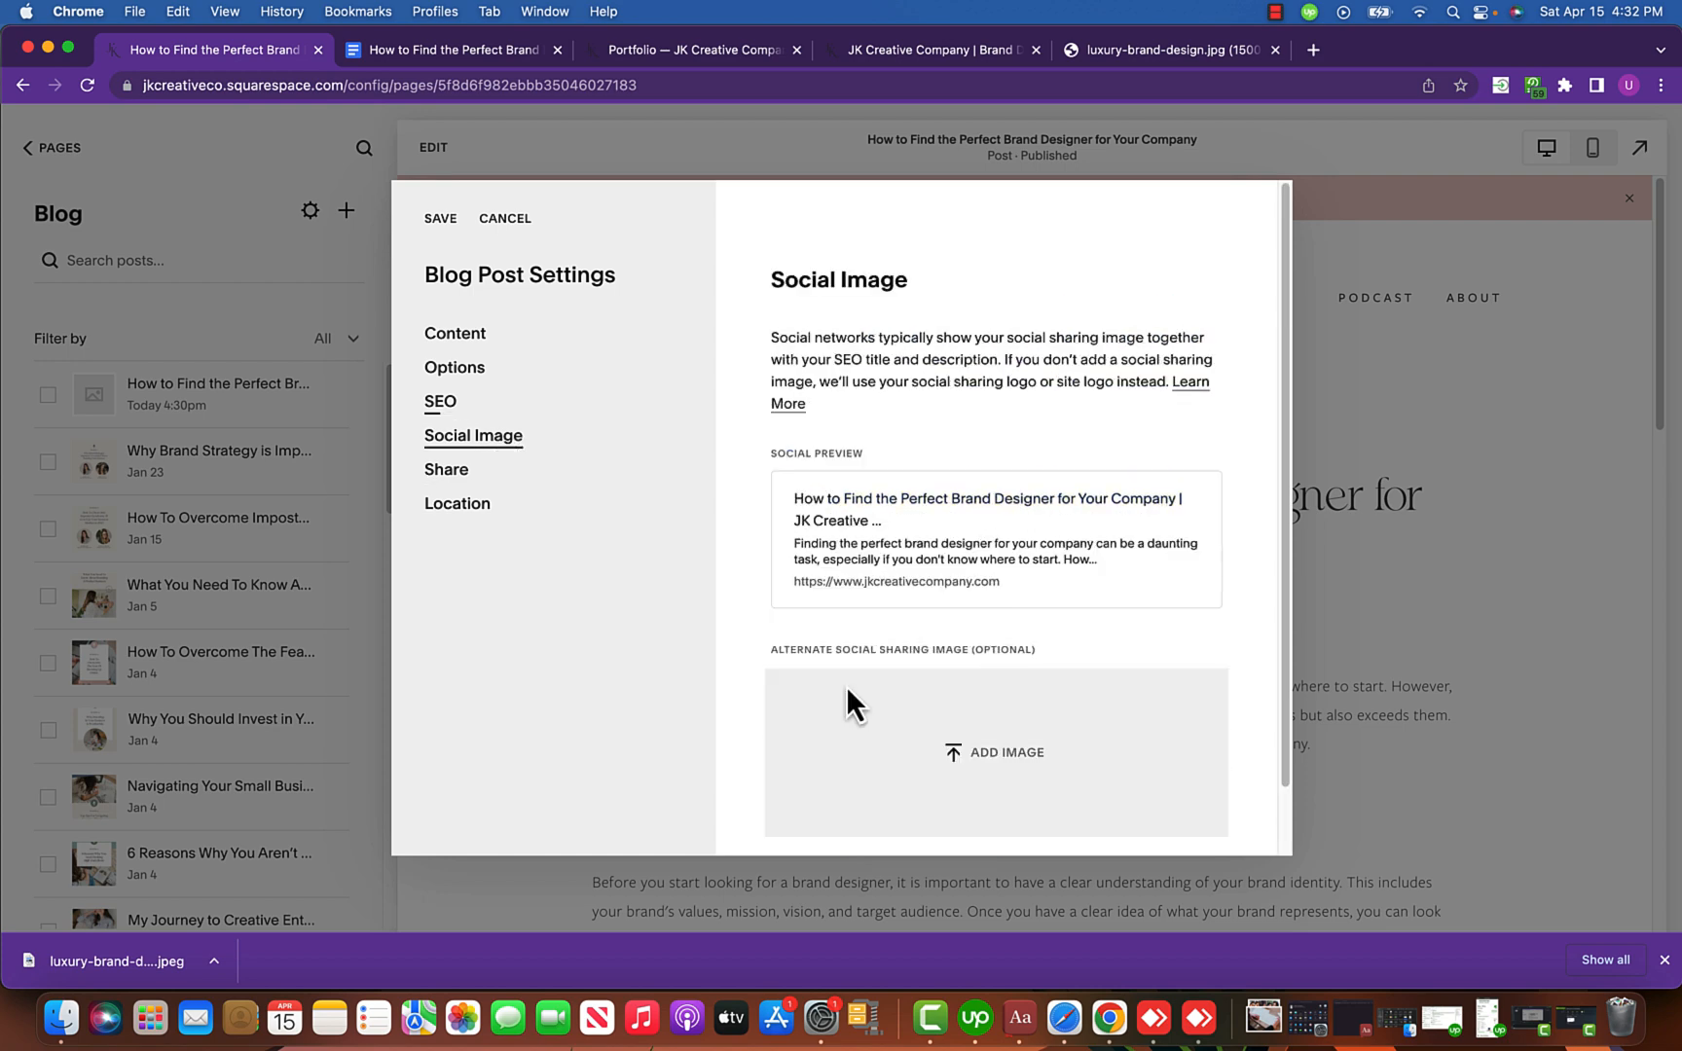
scroll(902, 681, "down", 5)
scroll(933, 489, "up", 3)
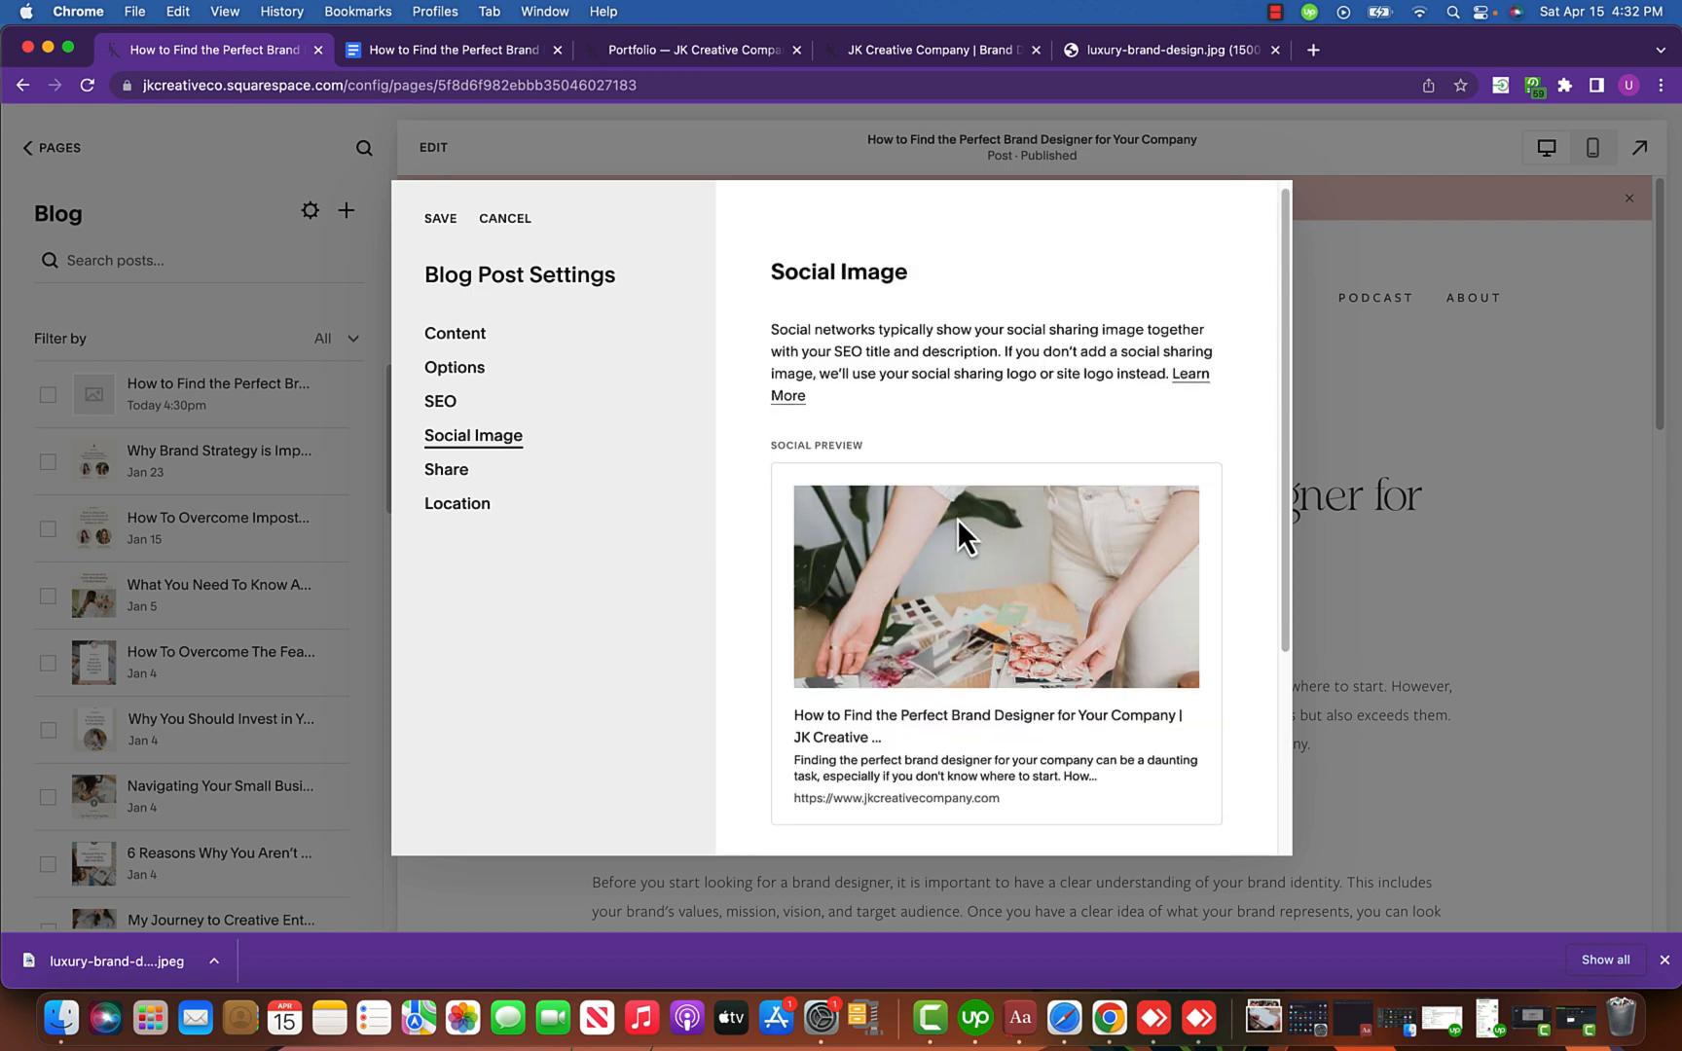
scroll(956, 518, "down", 3)
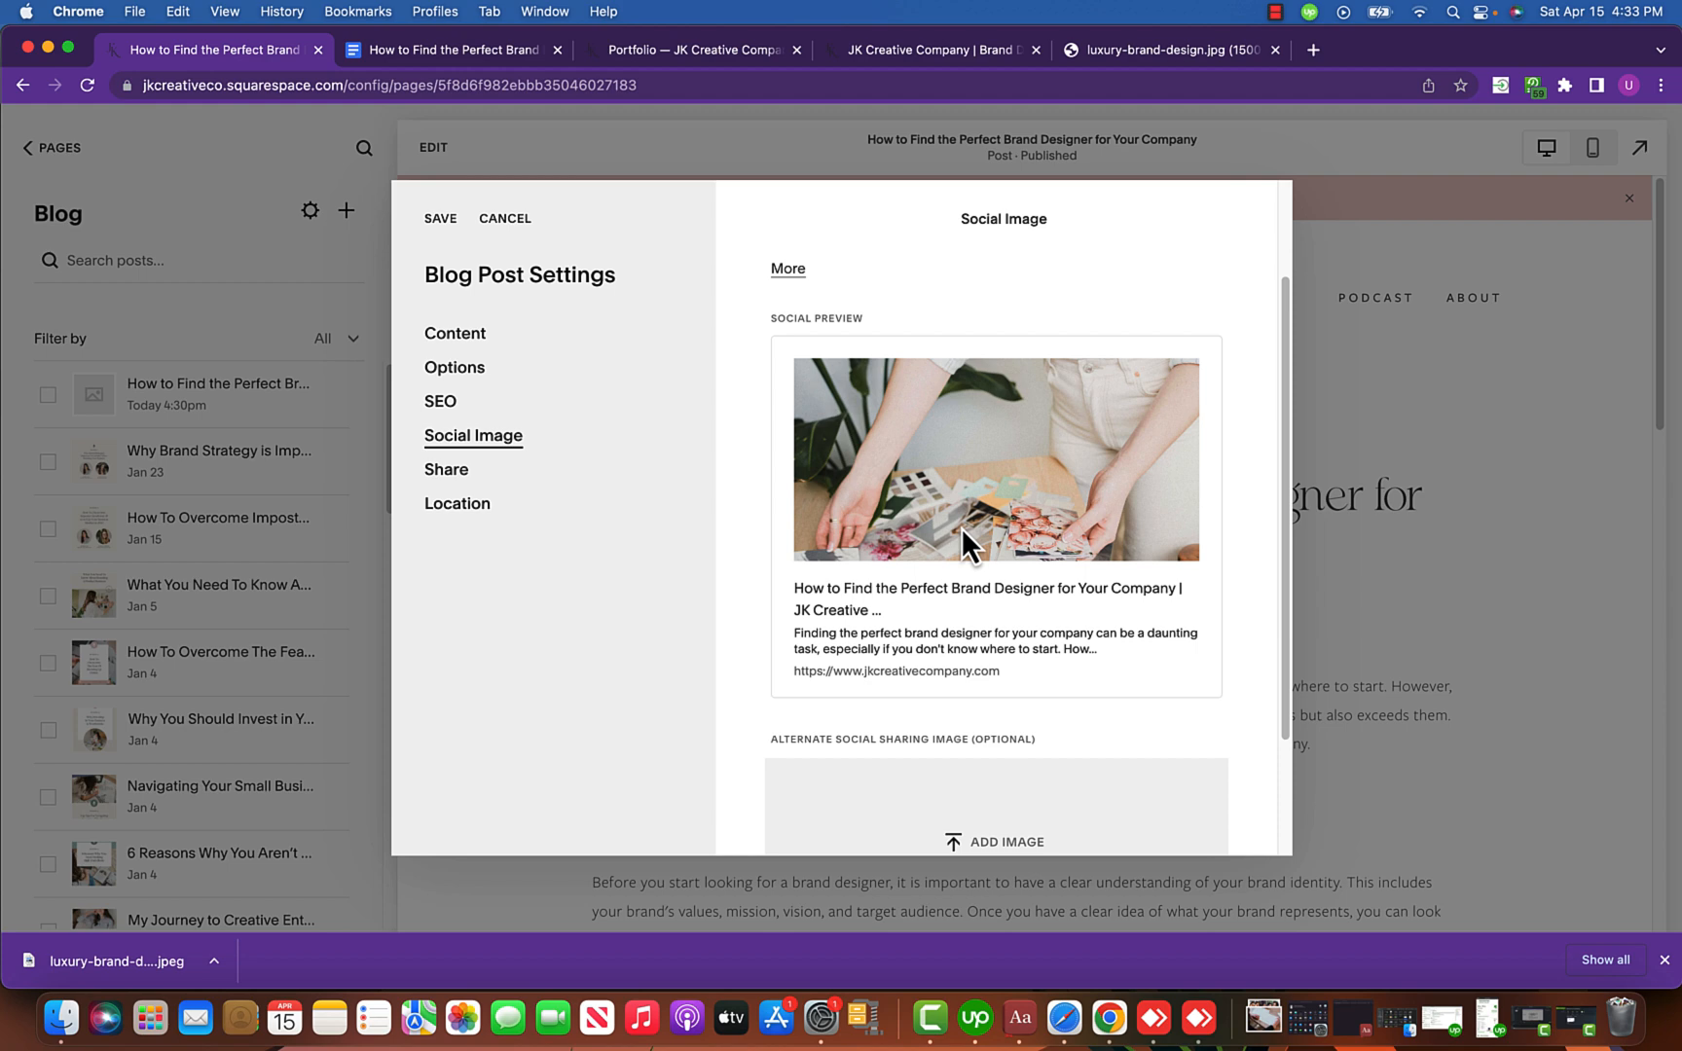
scroll(1006, 535, "down", 3)
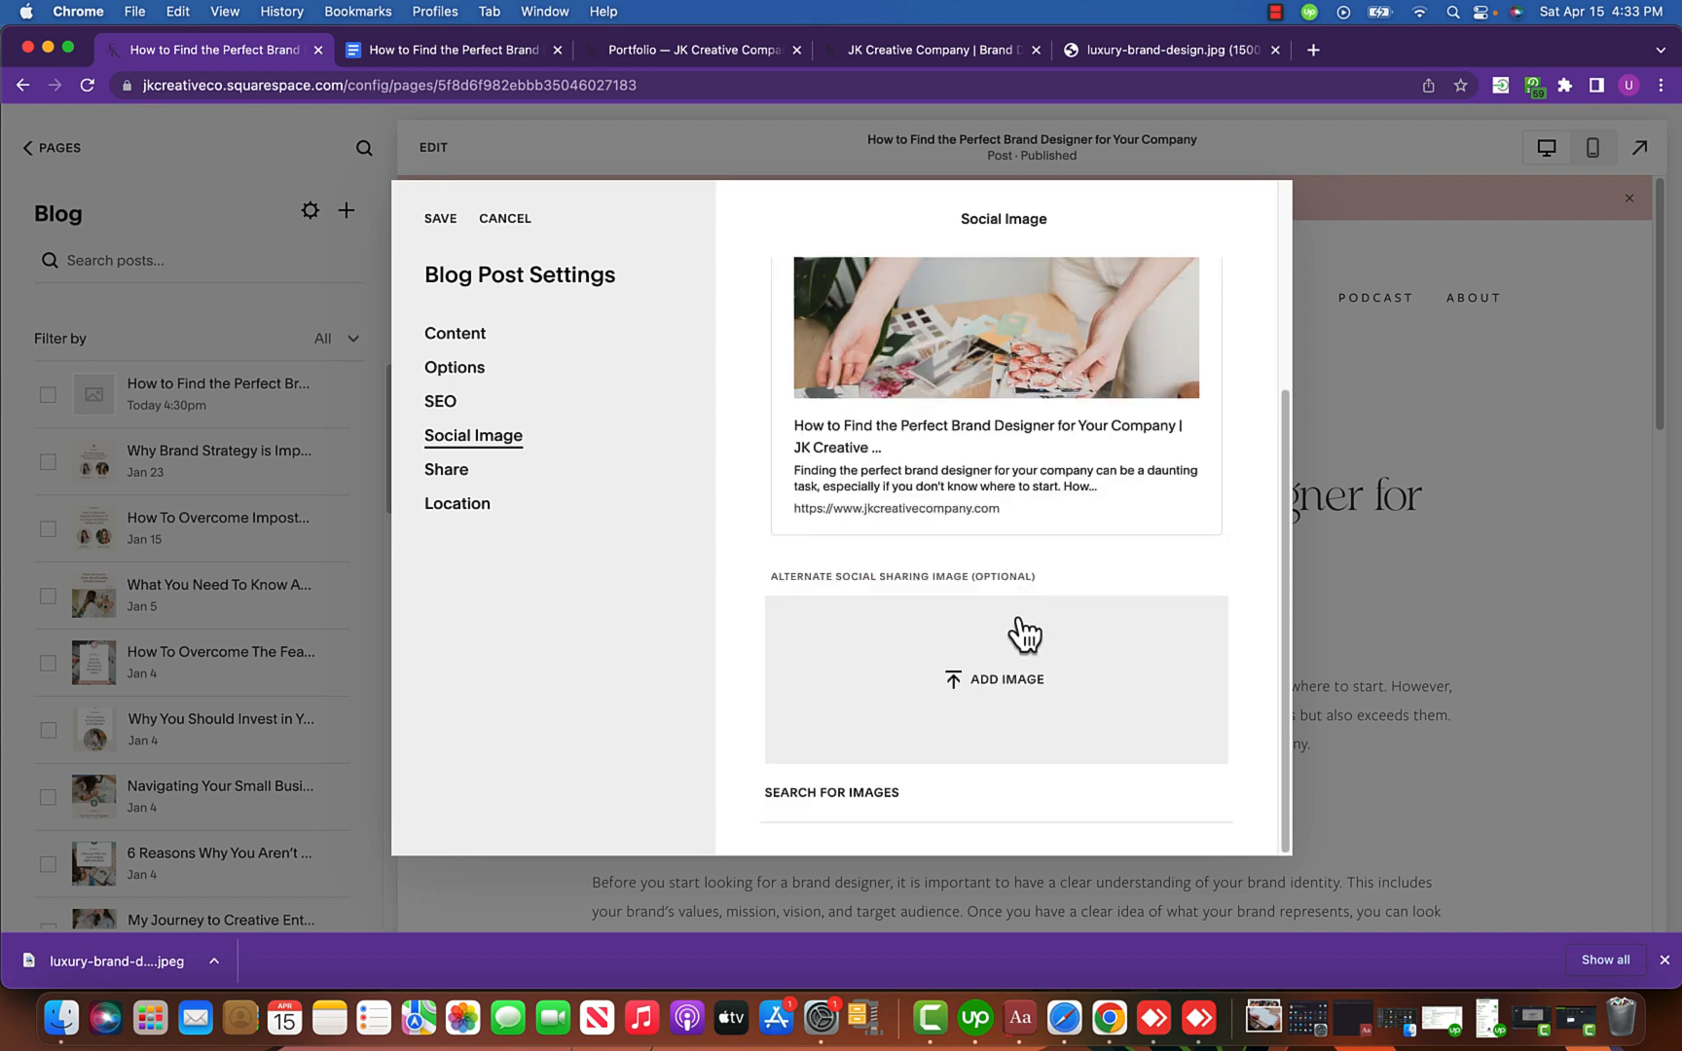
Look over the post's share and location settings, and save the blog post settings.
left_click(446, 485)
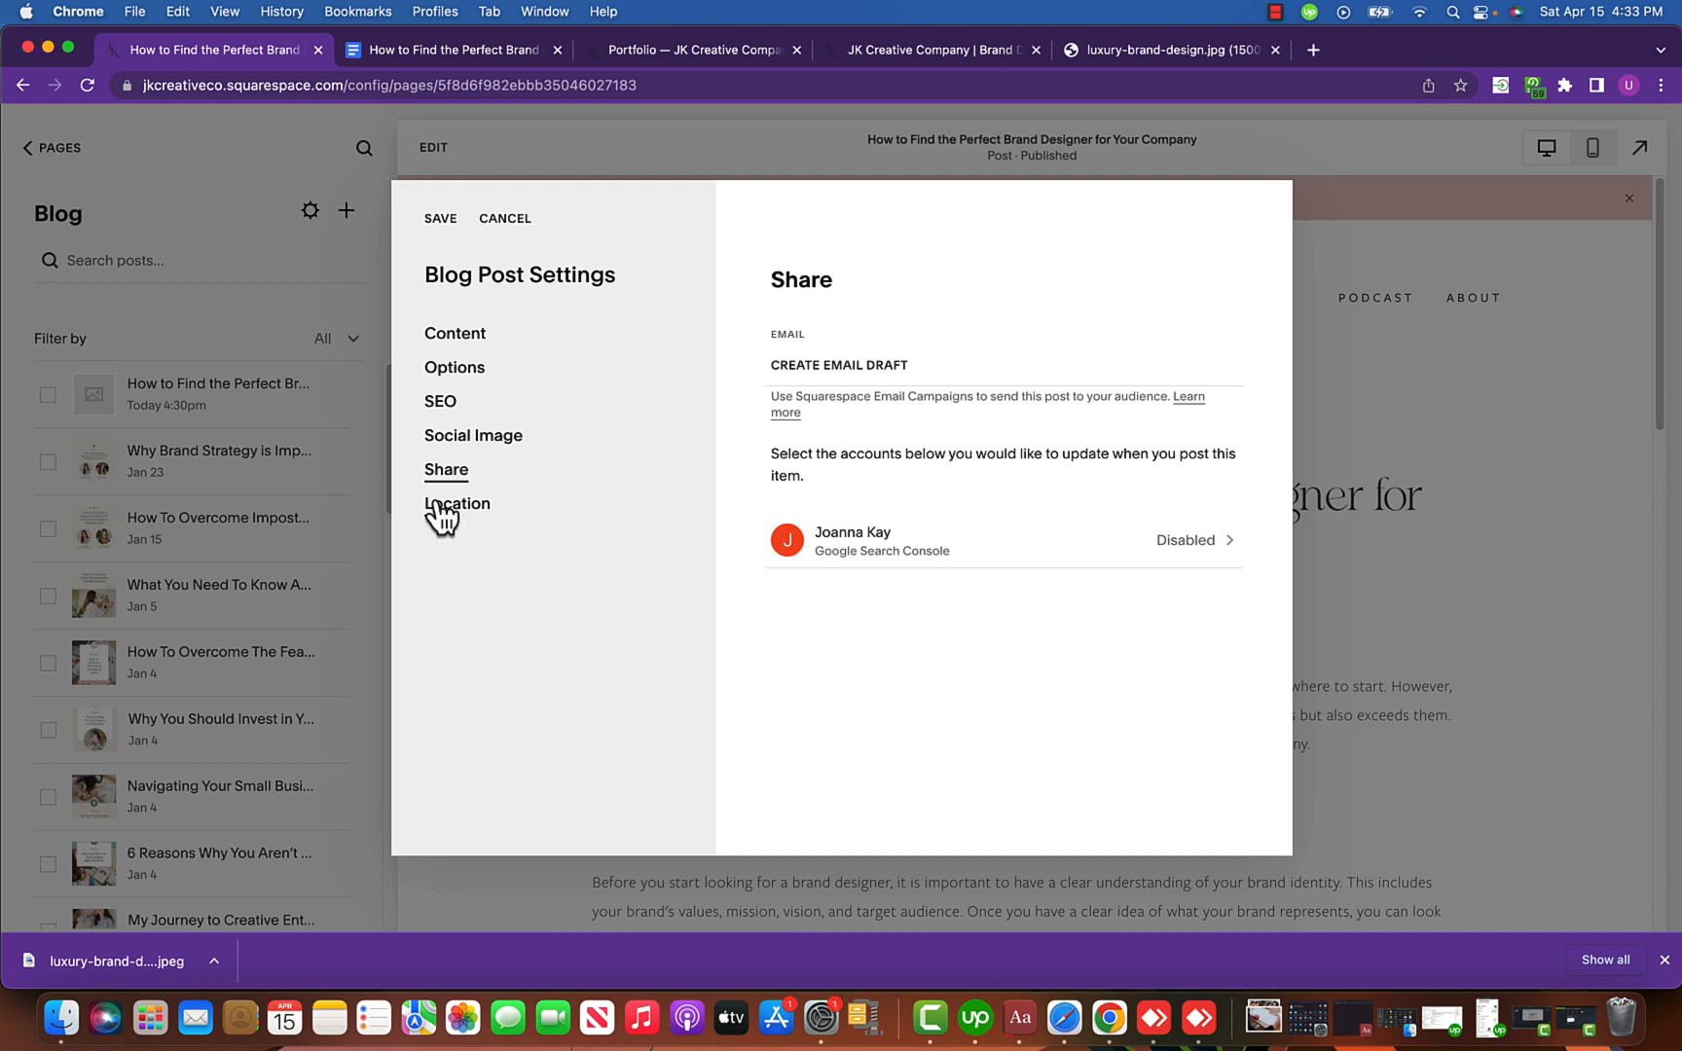
left_click(443, 506)
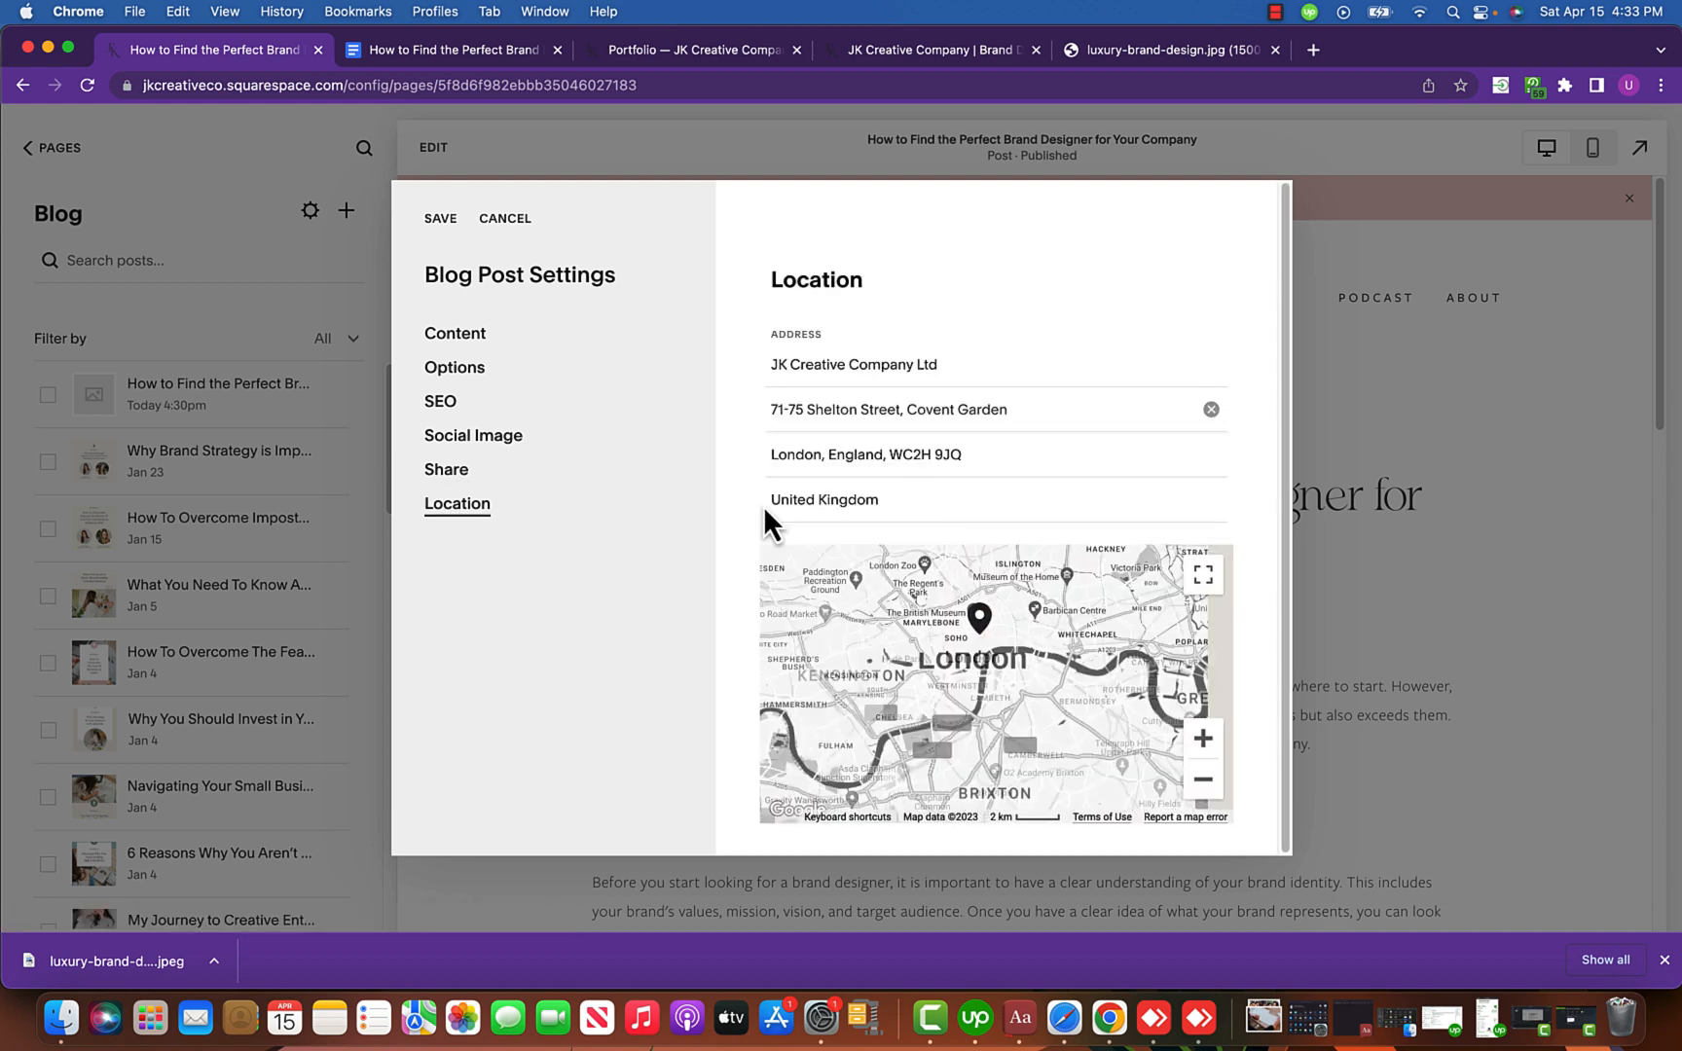
scroll(896, 560, "up", 1)
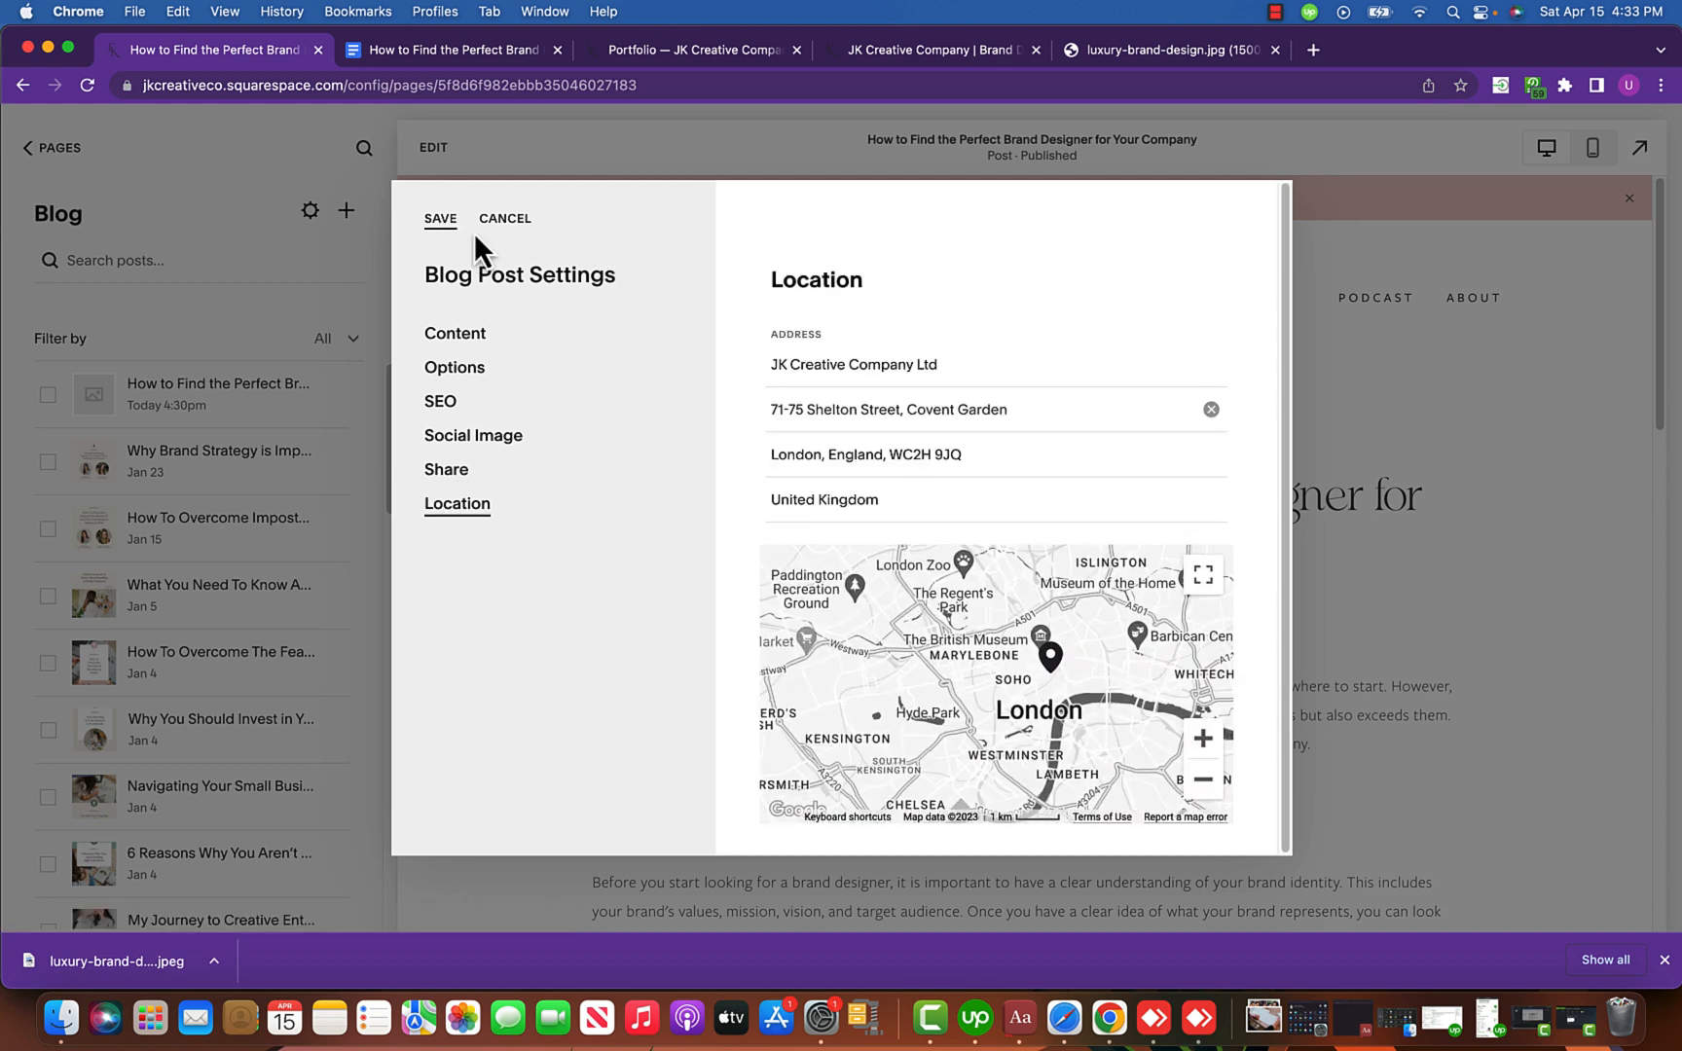
key("Escape")
mouse_move(225, 412)
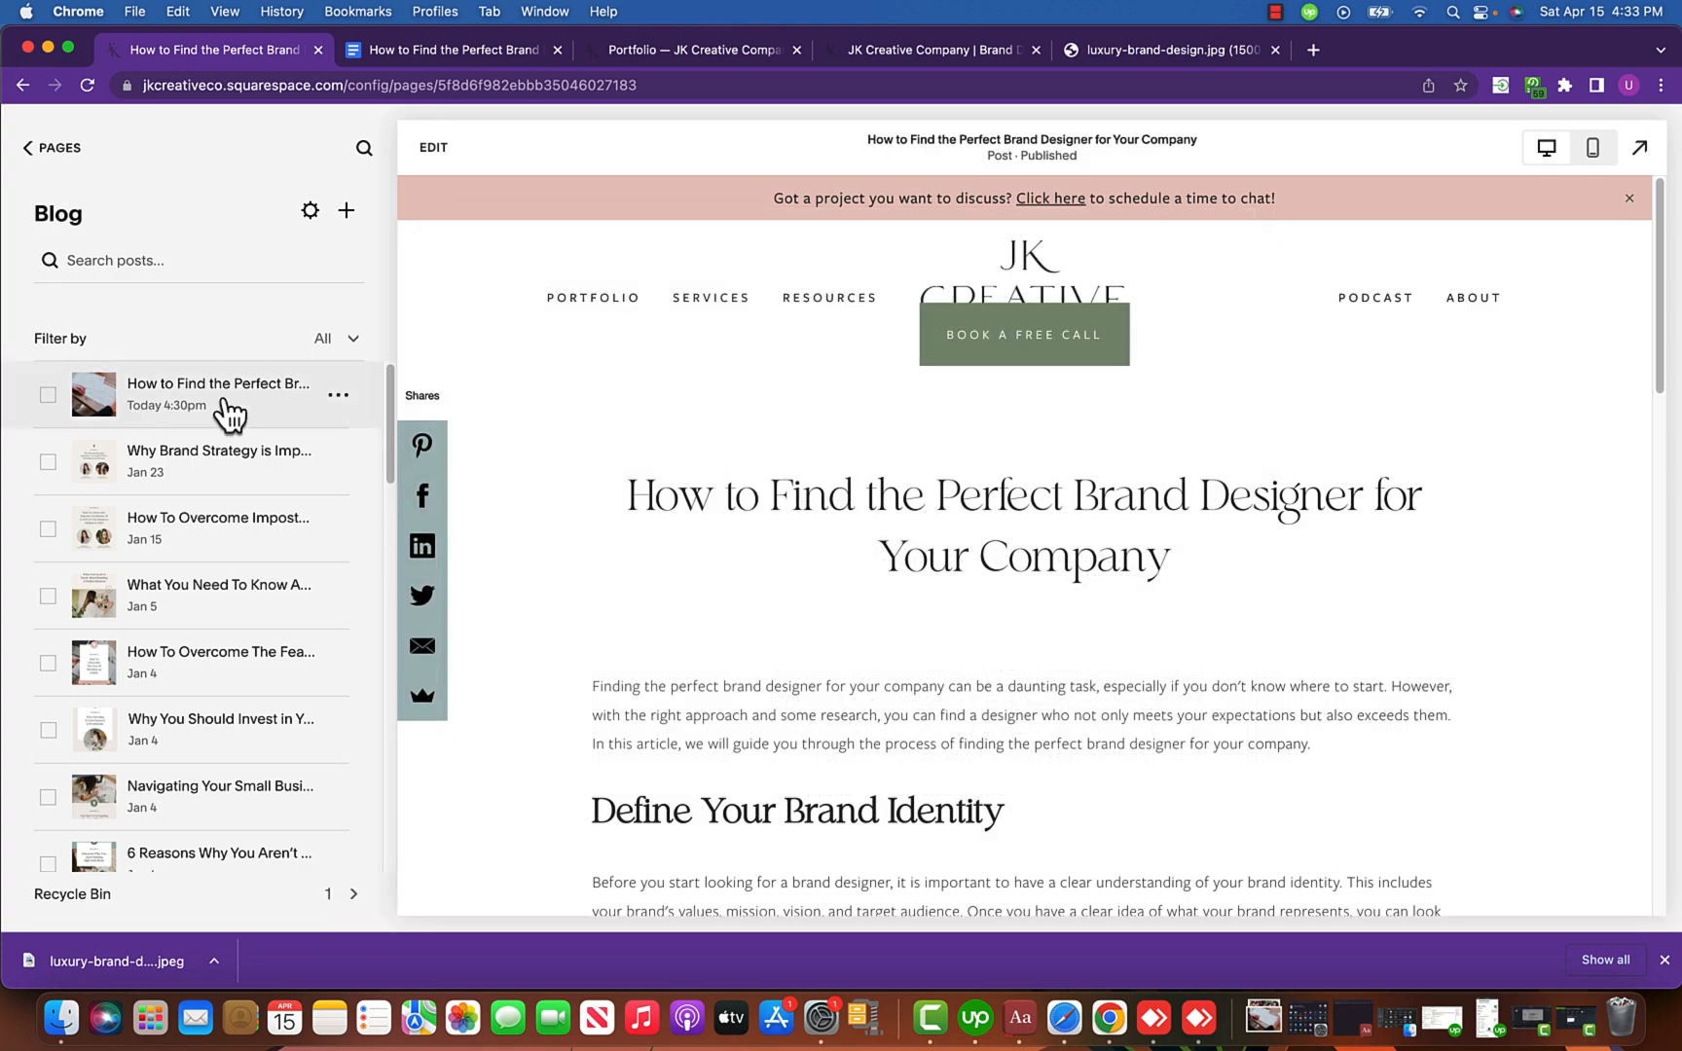
Reopen the brand designer post from the blog list, review its whole preview, and enter and leave edit mode without changes.
left_click(338, 397)
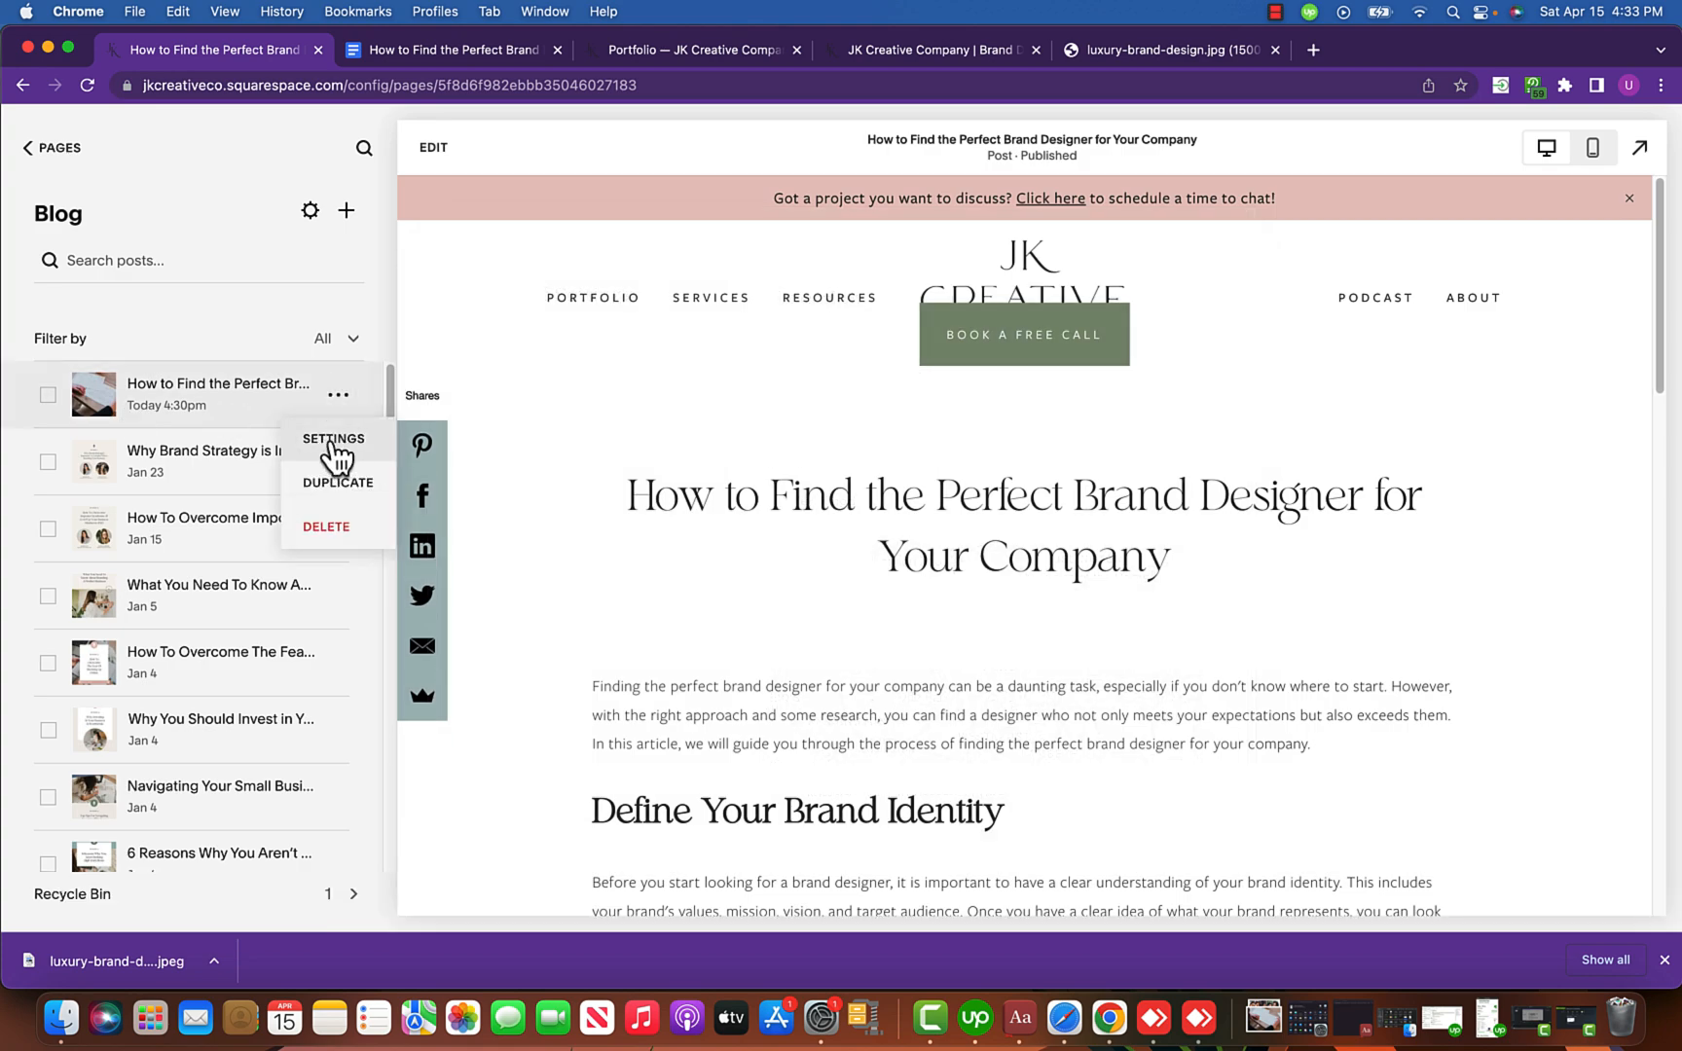
left_click(225, 392)
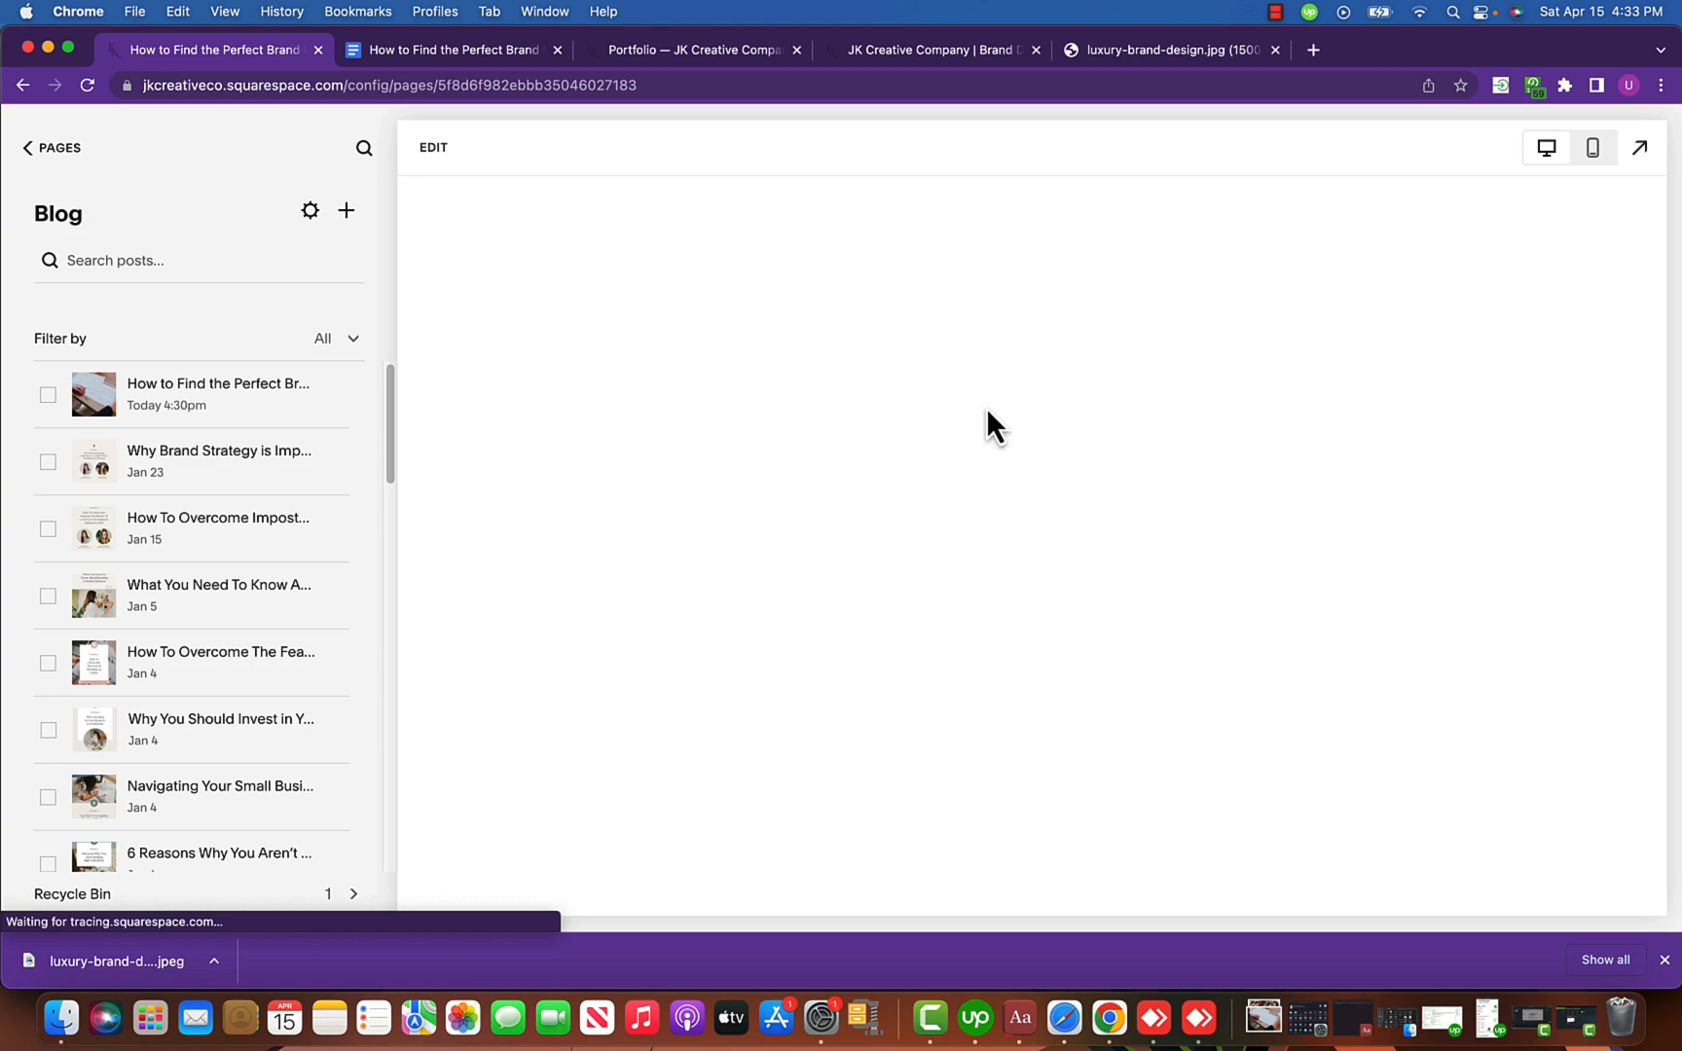
scroll(1106, 555, "down", 6)
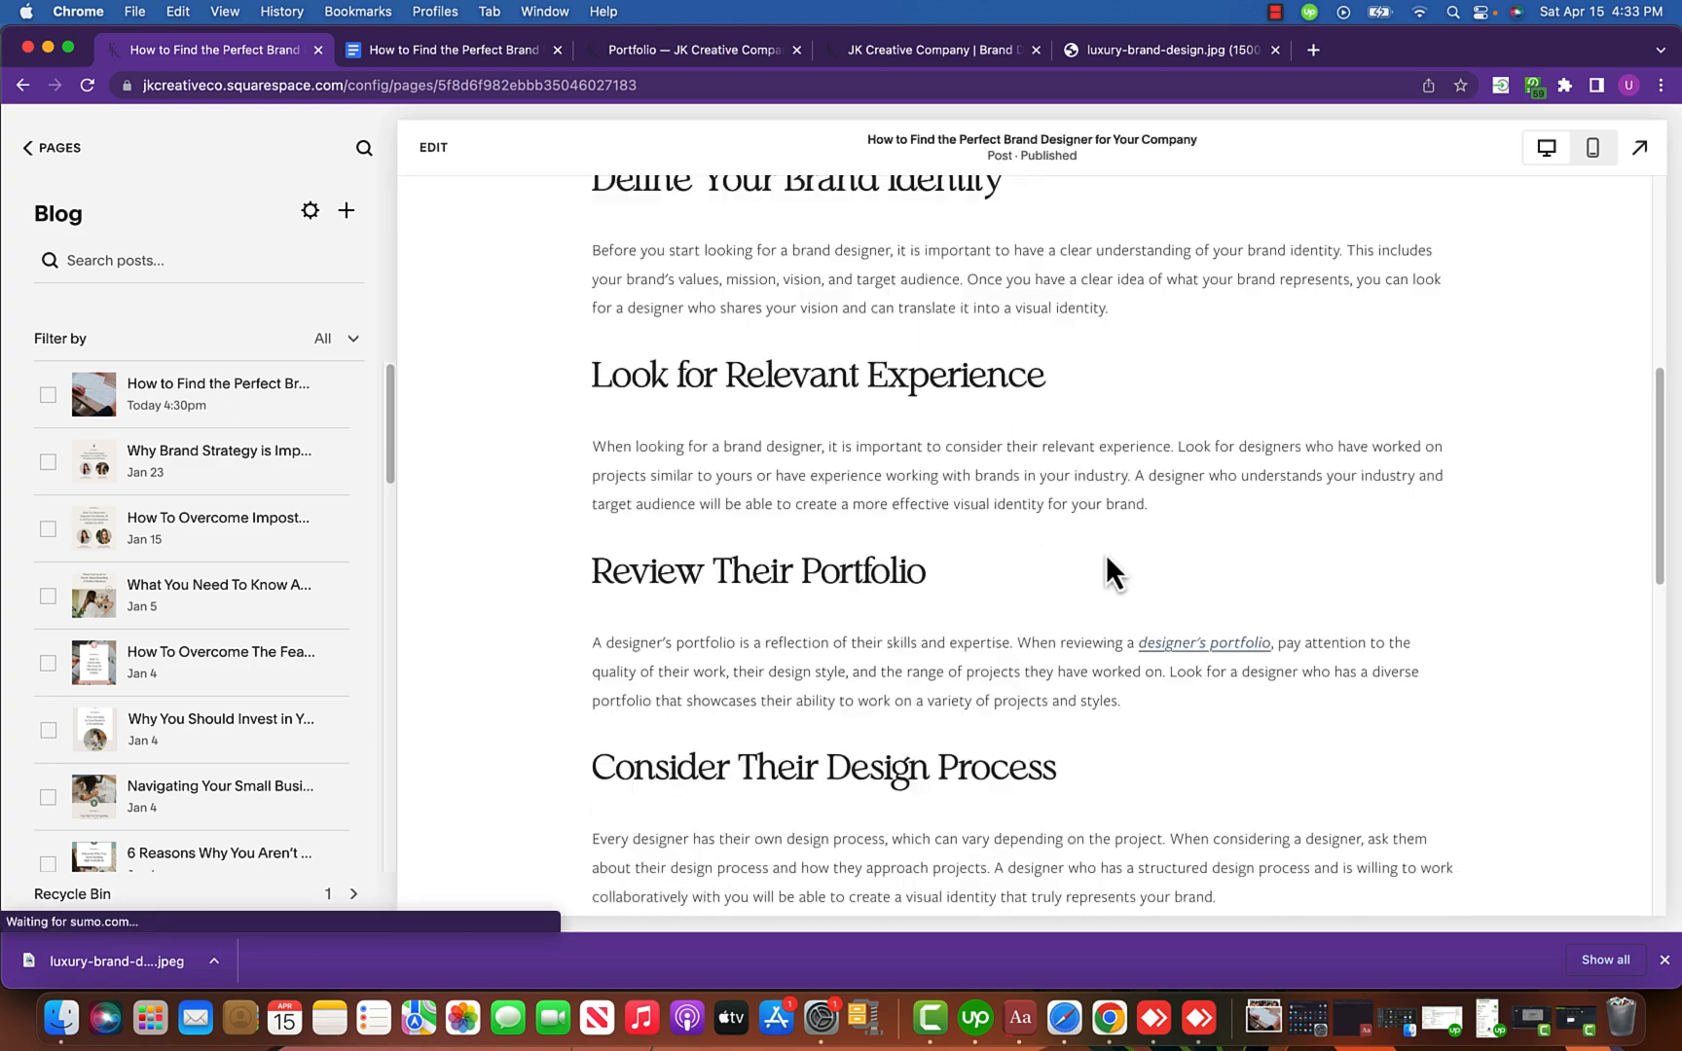
scroll(1106, 555, "down", 15)
scroll(1104, 547, "up", 15)
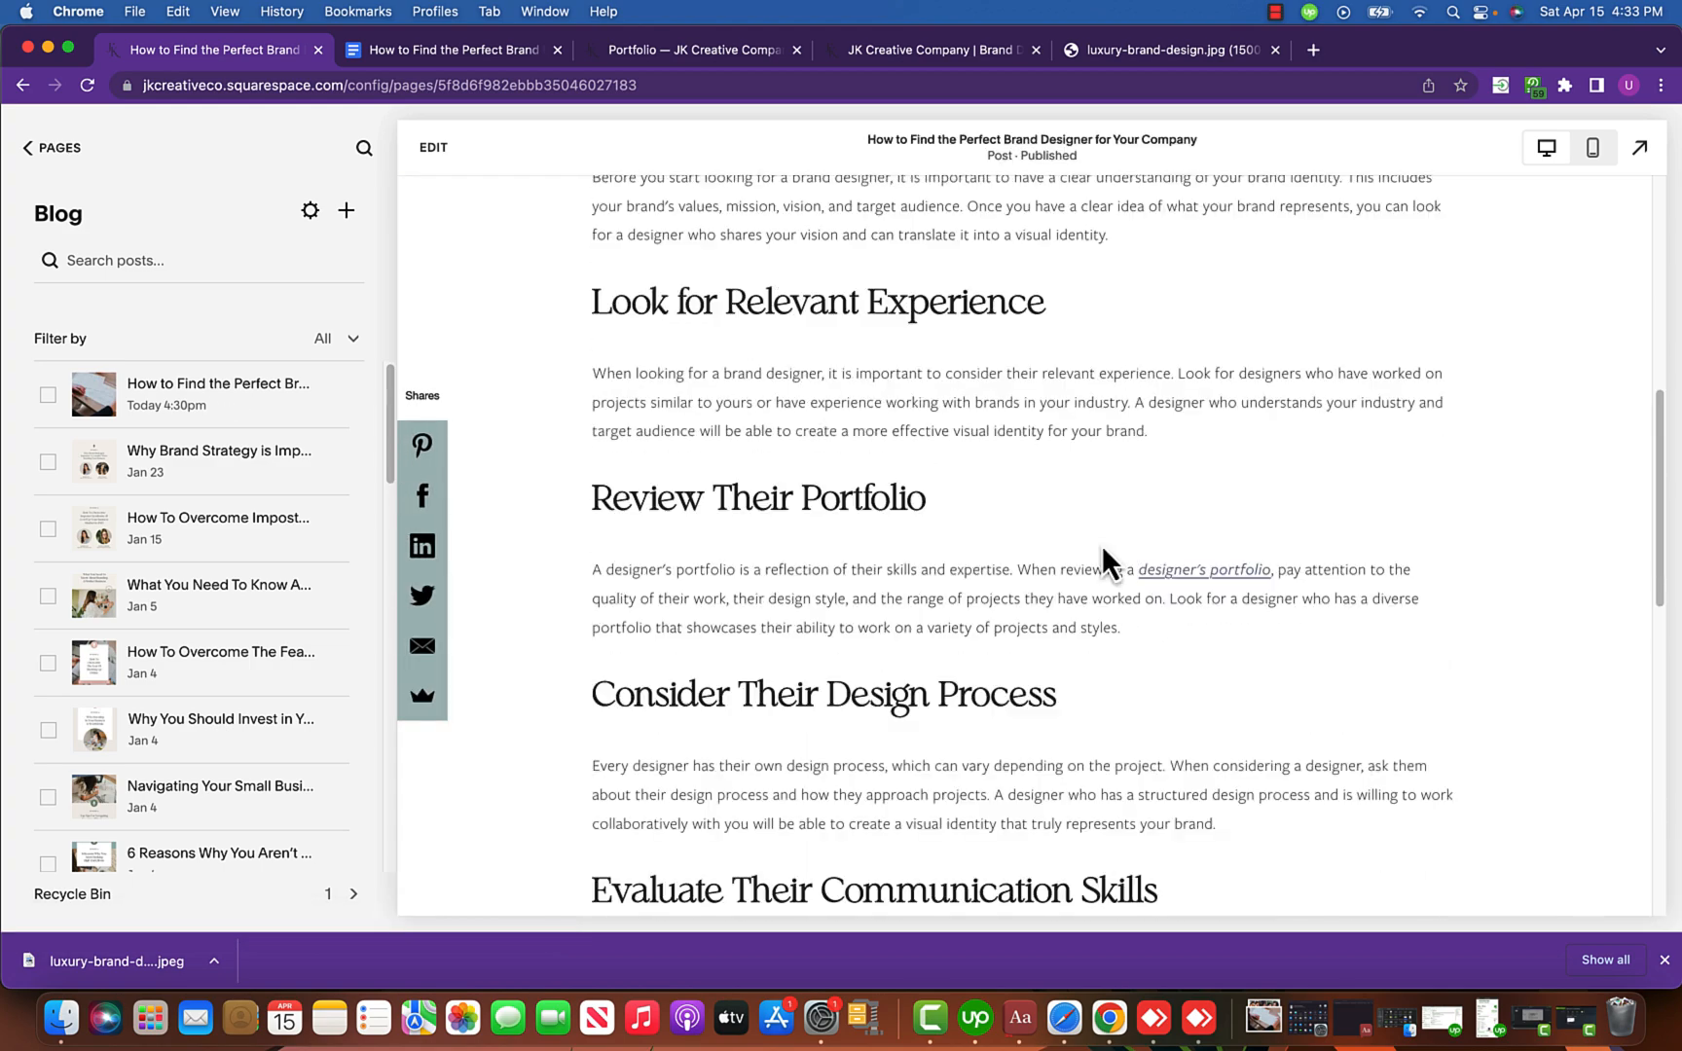
scroll(1104, 545, "up", 10)
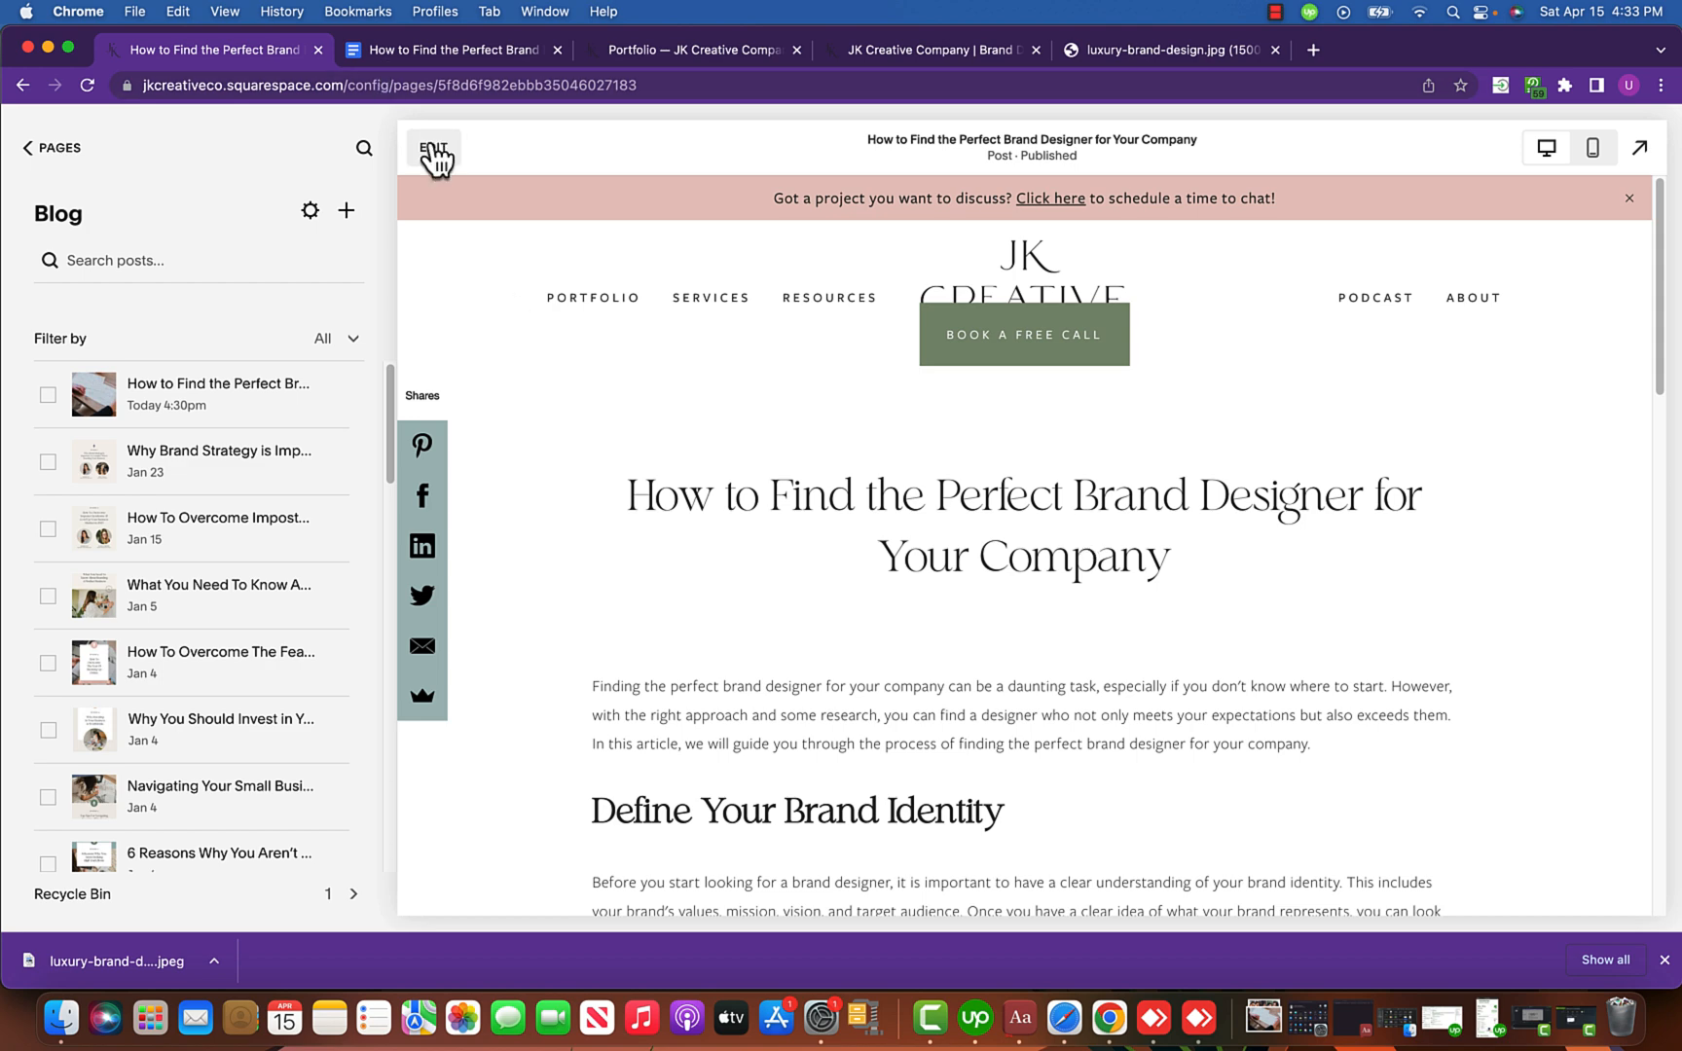
left_click(434, 151)
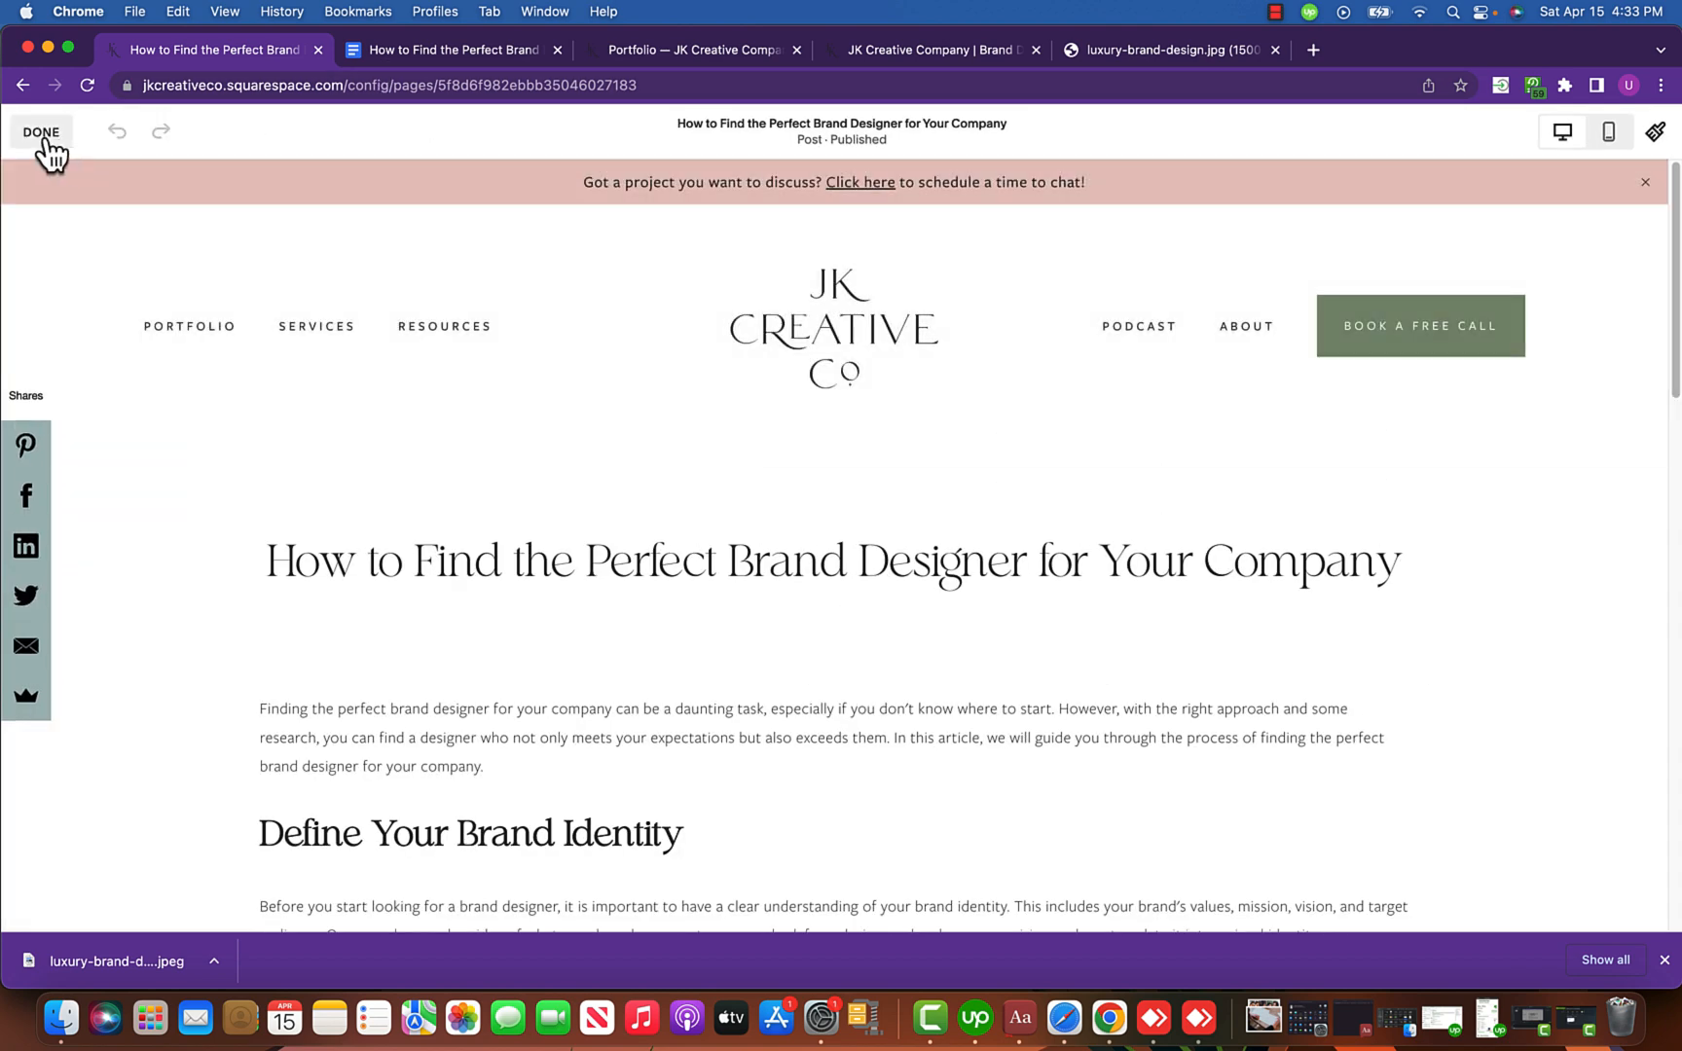
left_click(42, 135)
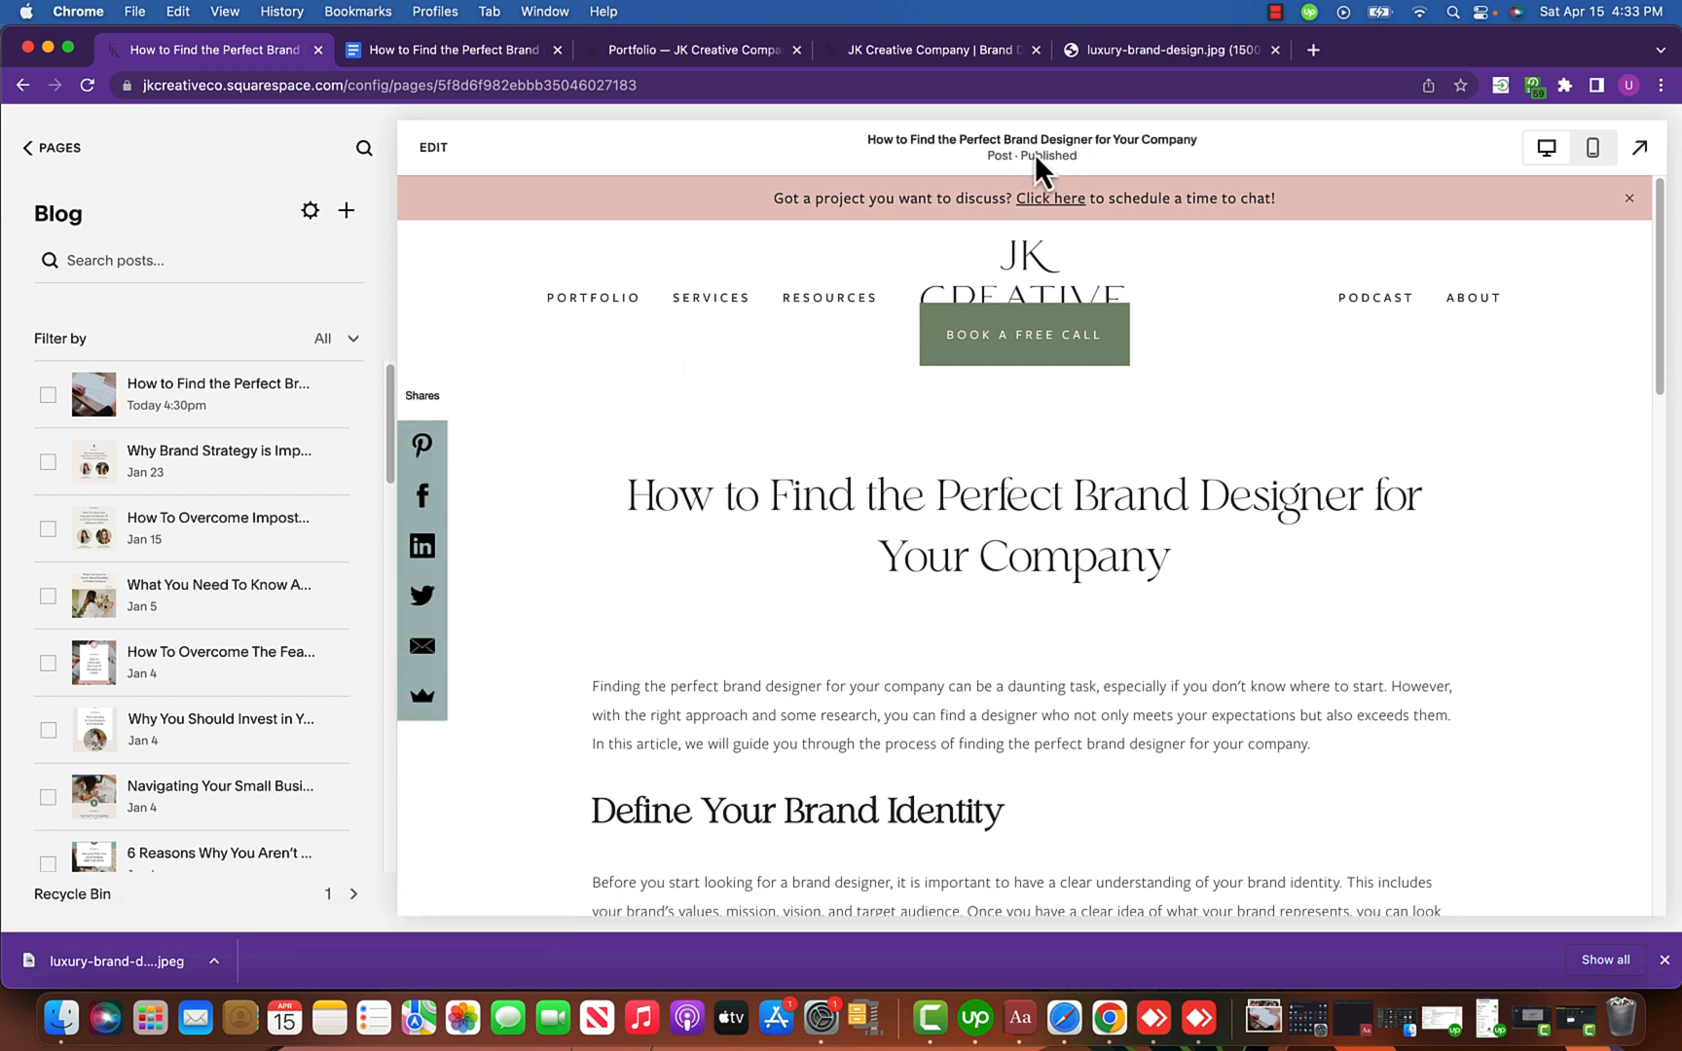
View the published post in full-page preview, examining its full content and its web address.
left_click(1641, 150)
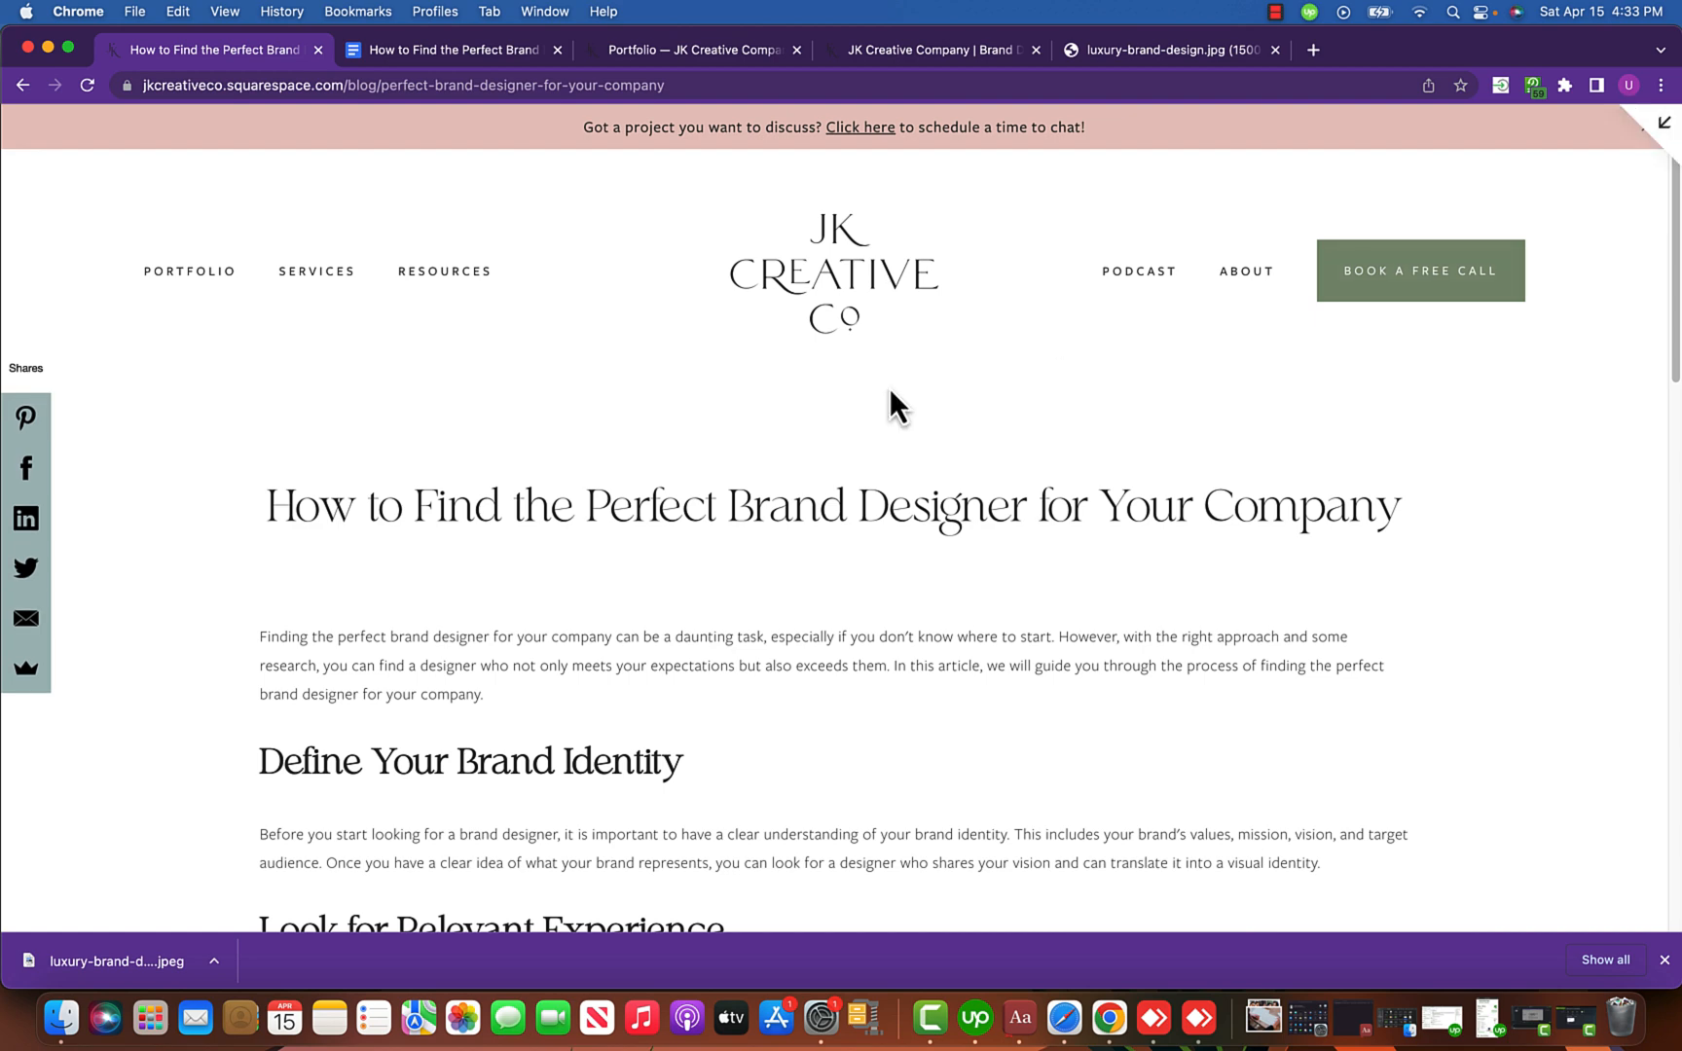
scroll(856, 394, "down", 15)
scroll(866, 391, "up", 15)
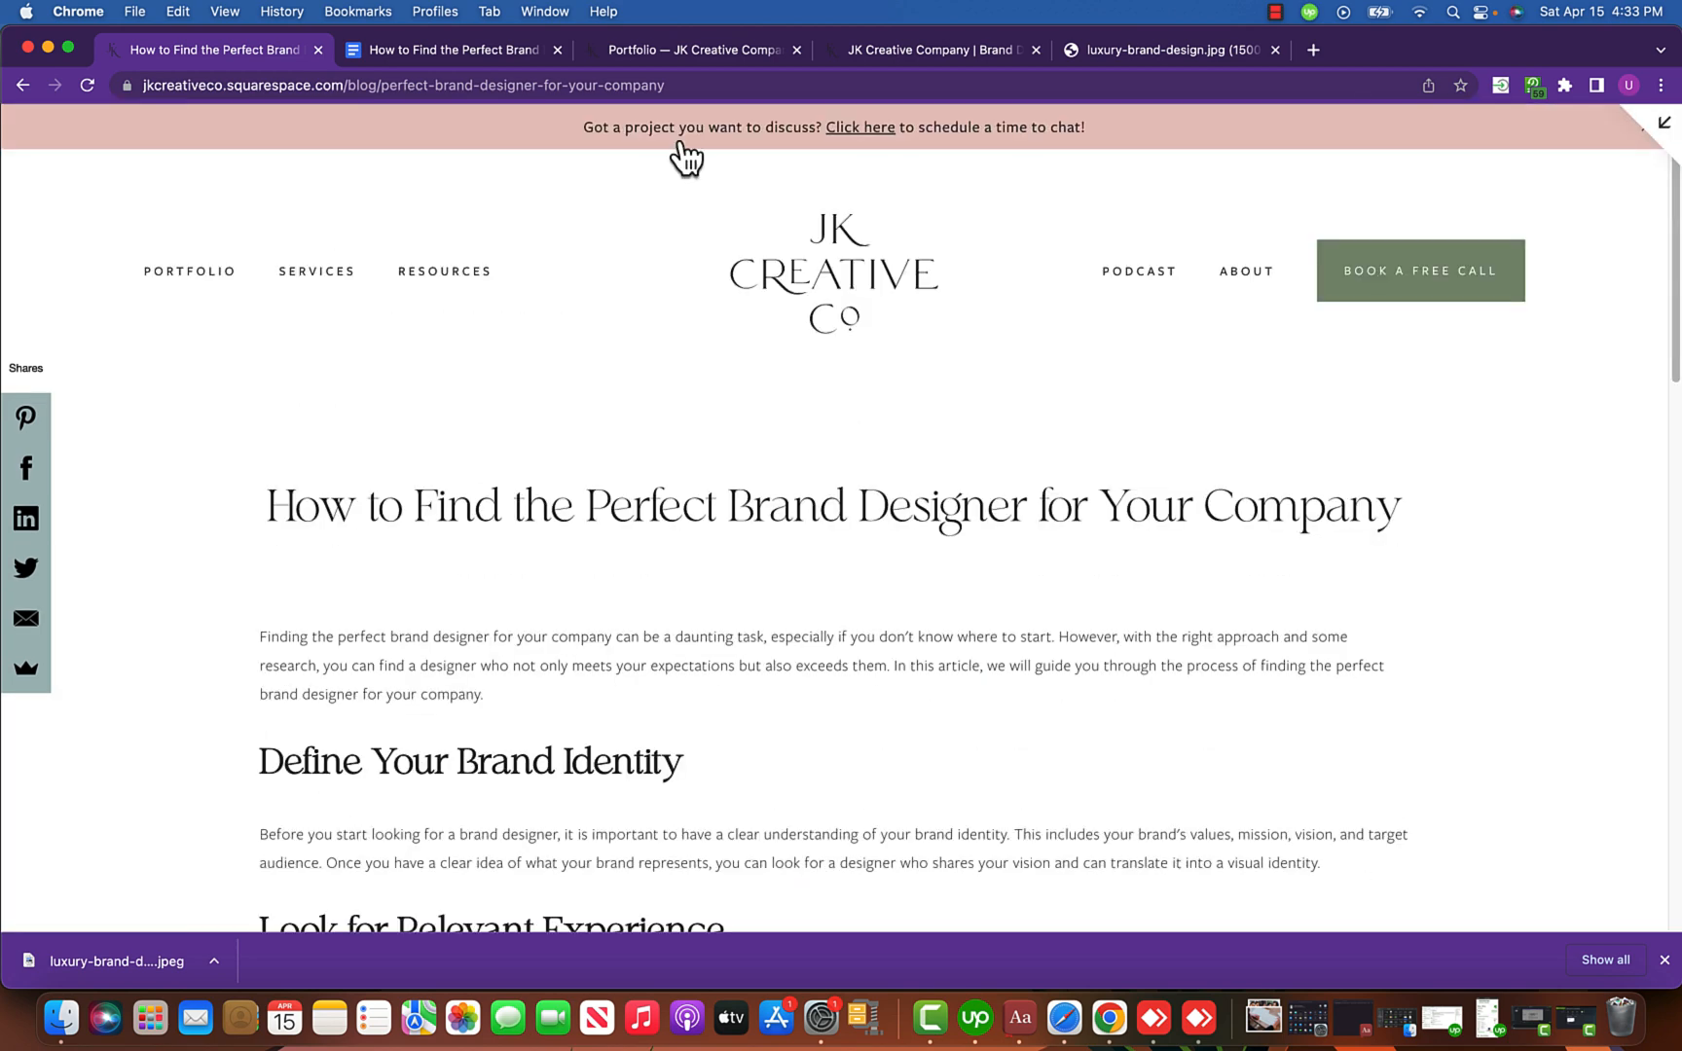
left_click(689, 86)
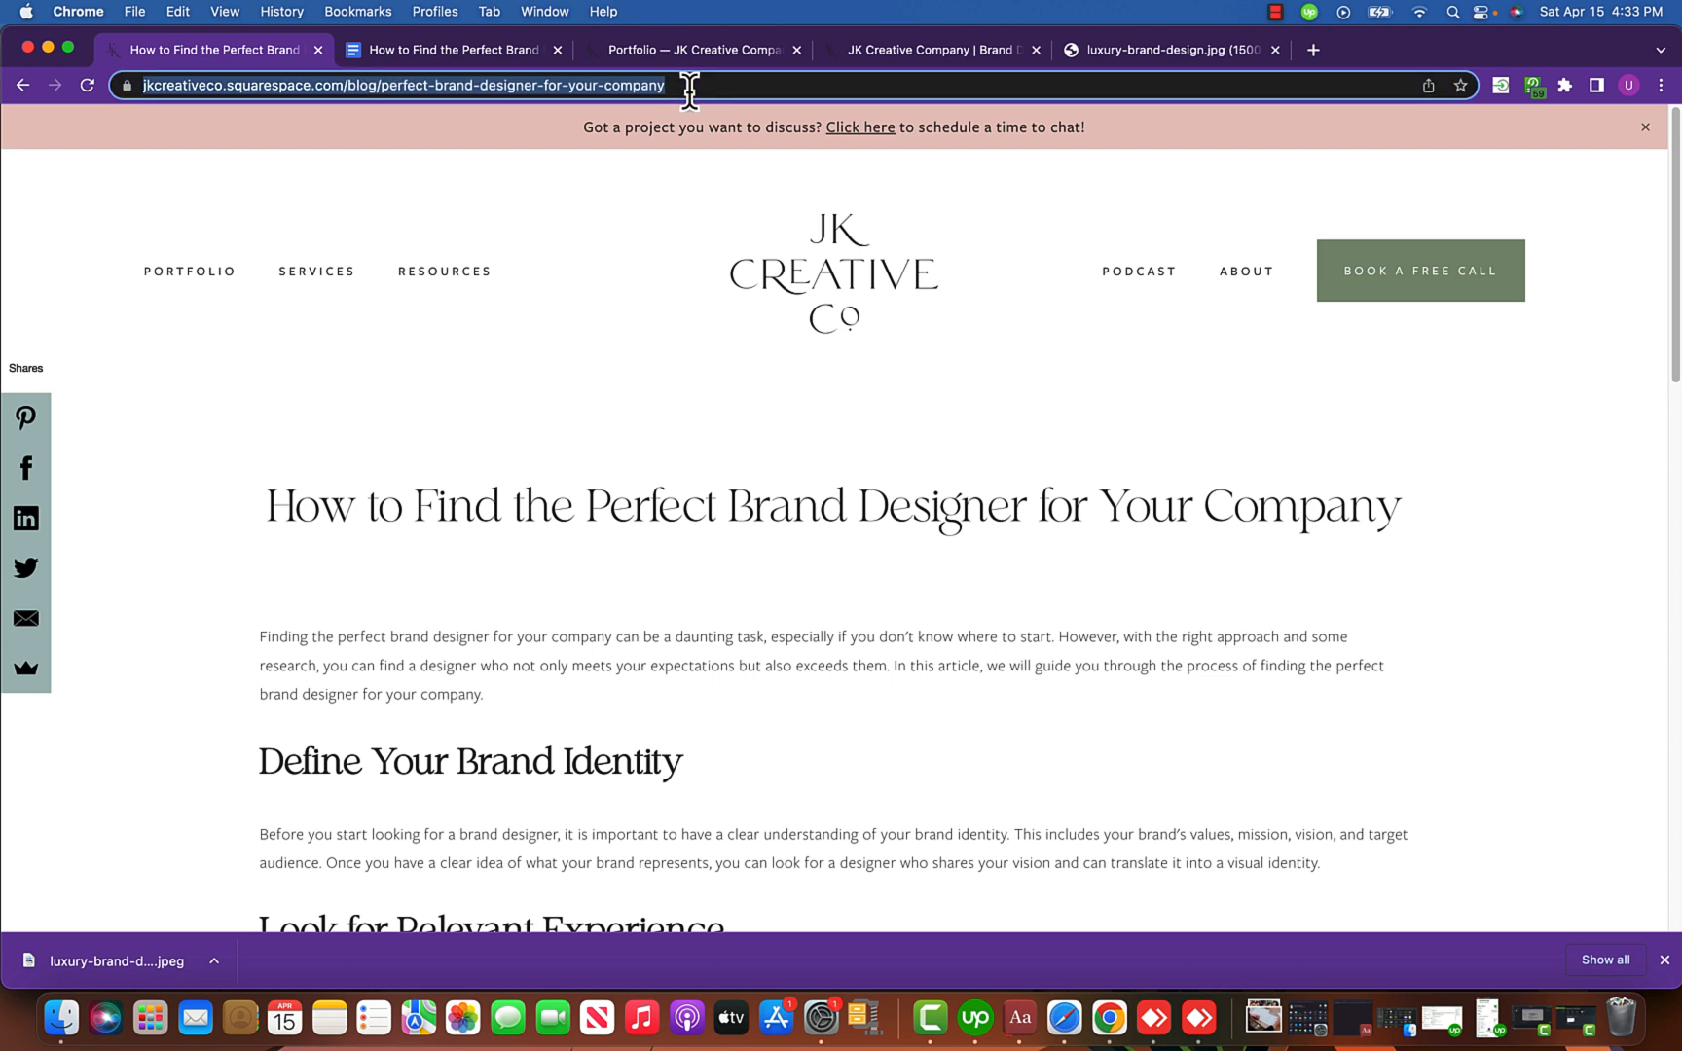
Check the new post's featured image in the site's blog listing, open the post from there, and return to the listing.
mouse_move(389, 287)
left_click(421, 316)
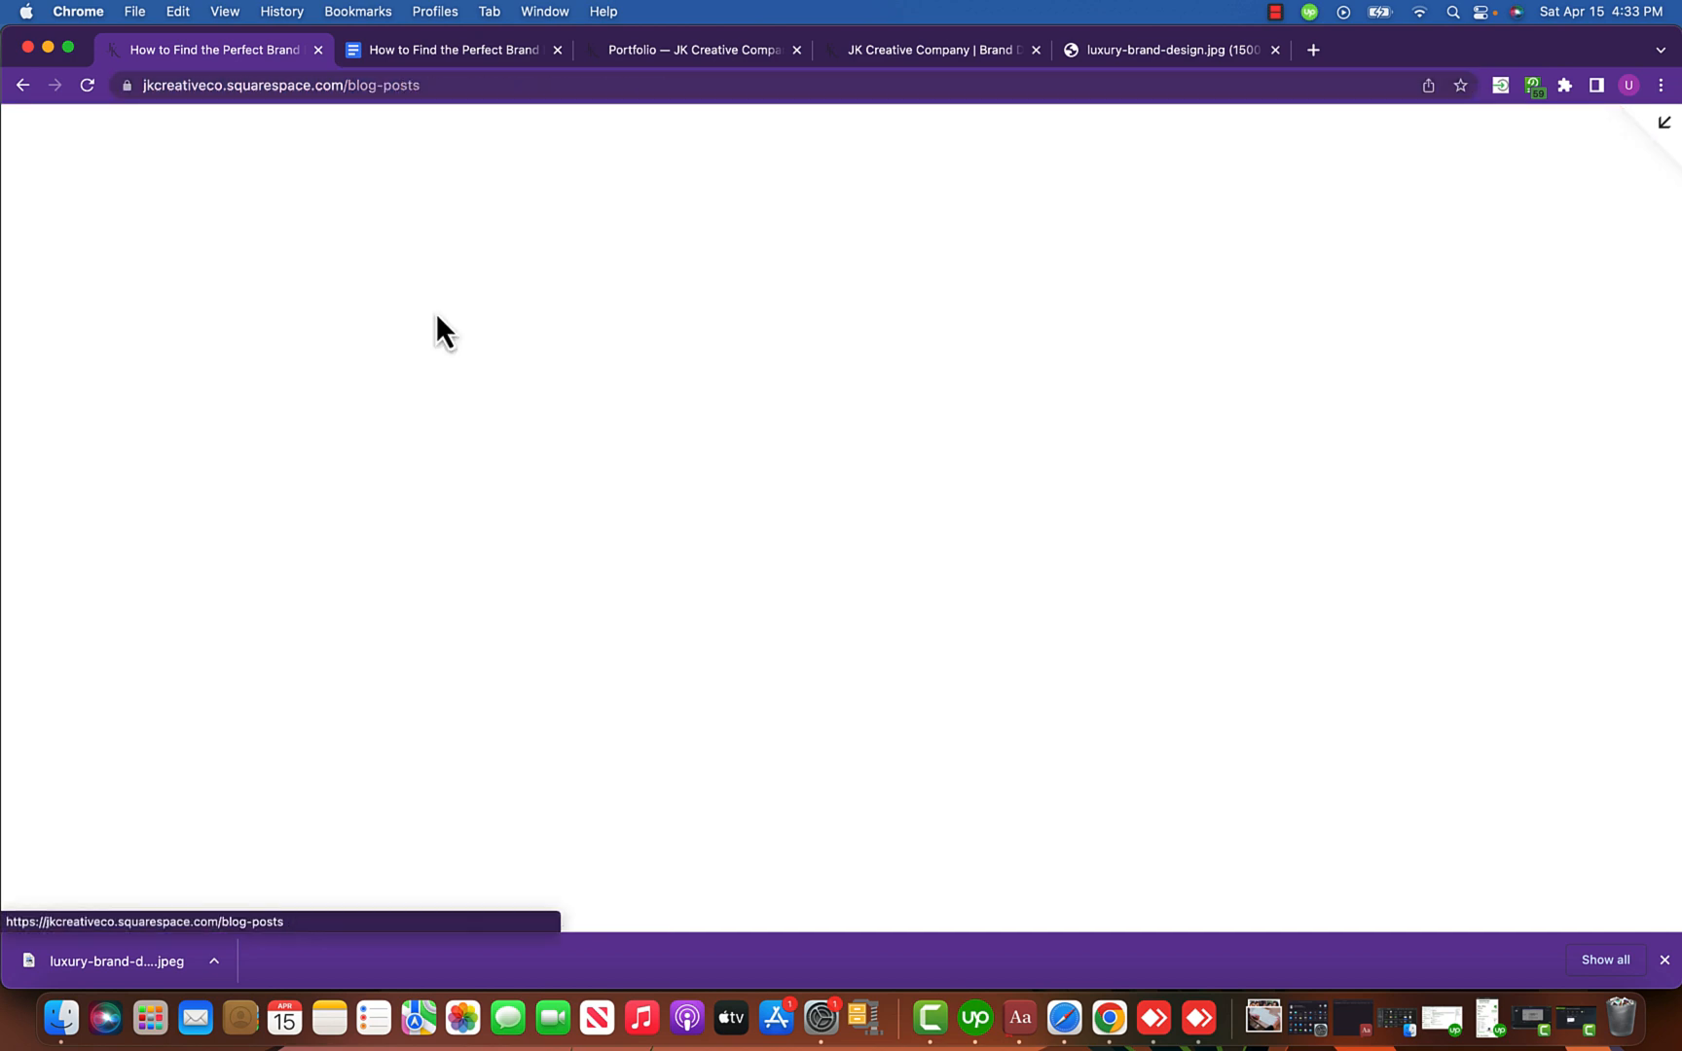
scroll(652, 461, "down", 3)
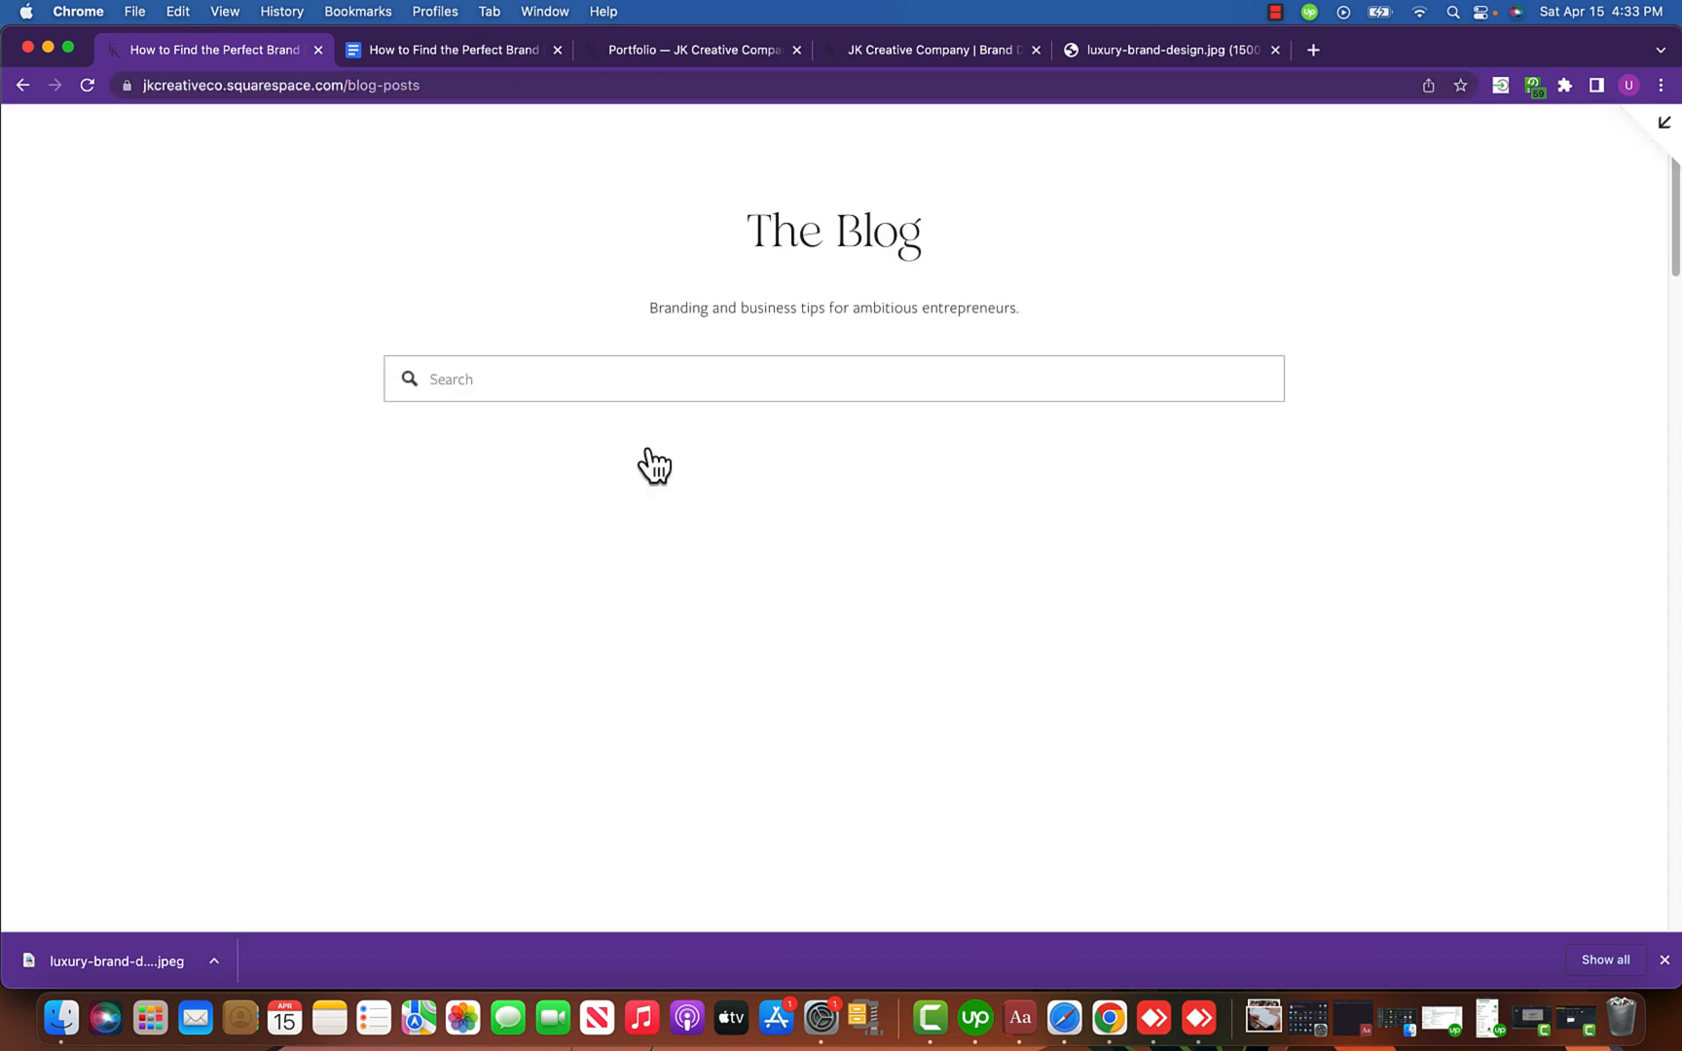
scroll(681, 467, "down", 2)
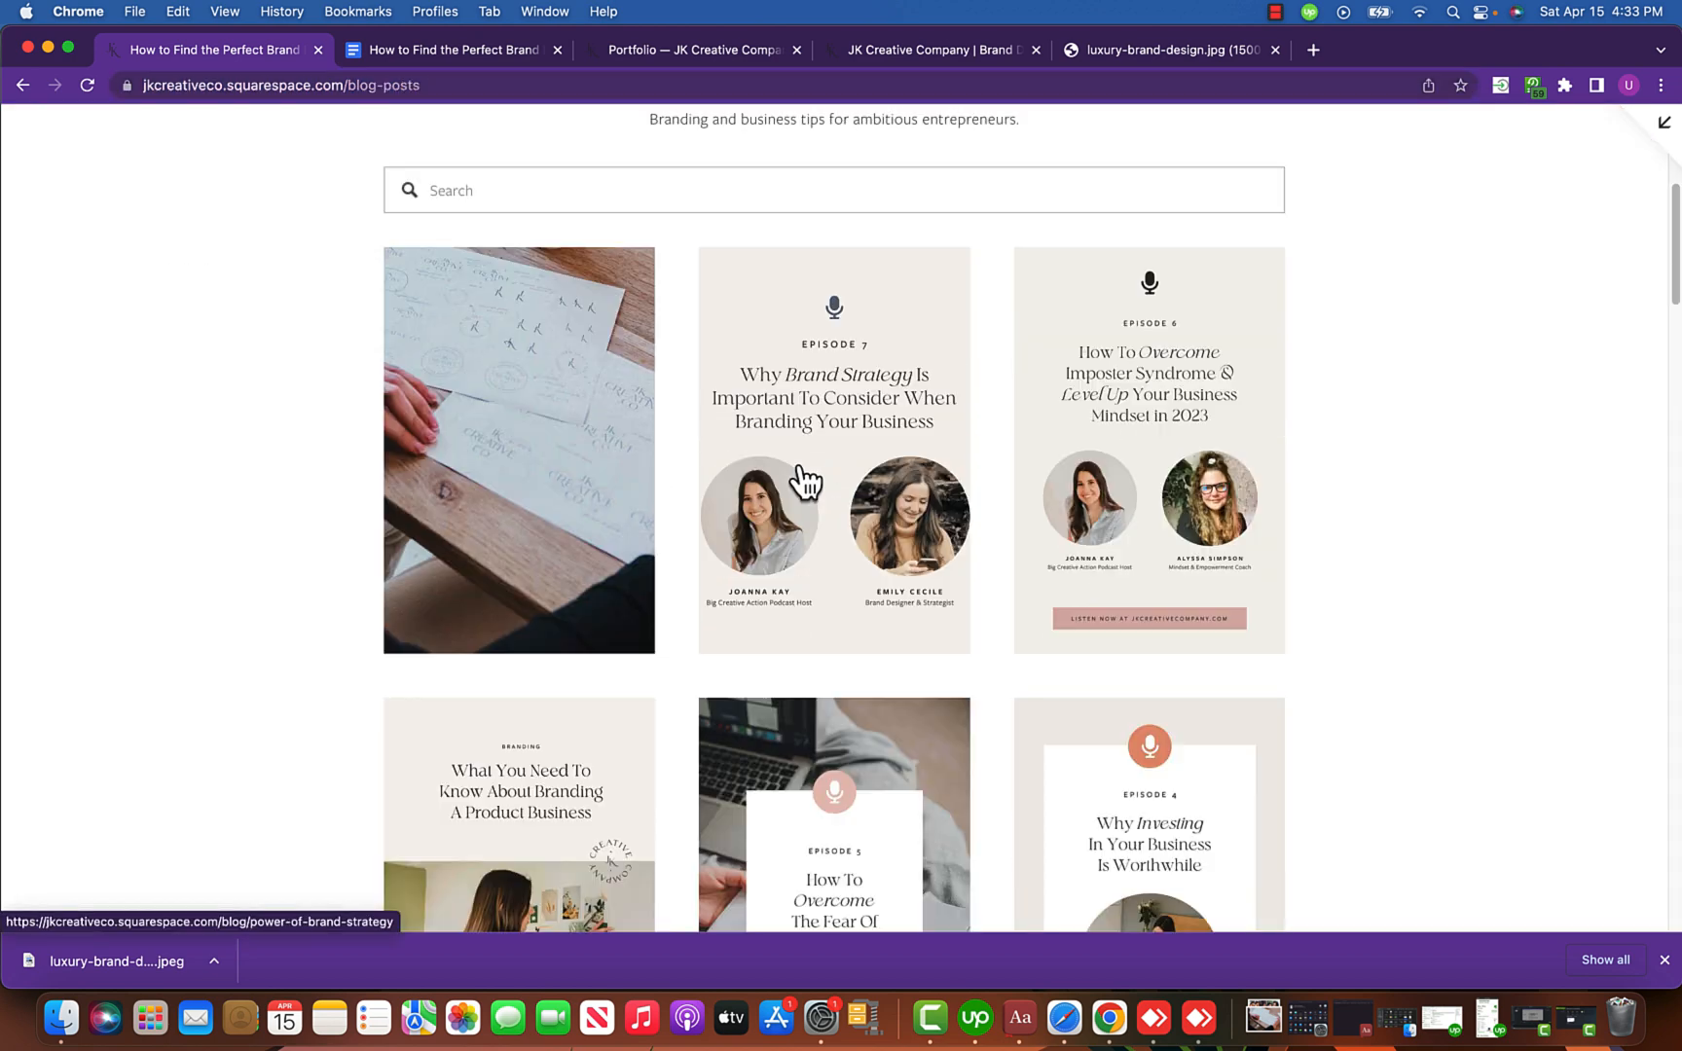
left_click(571, 449)
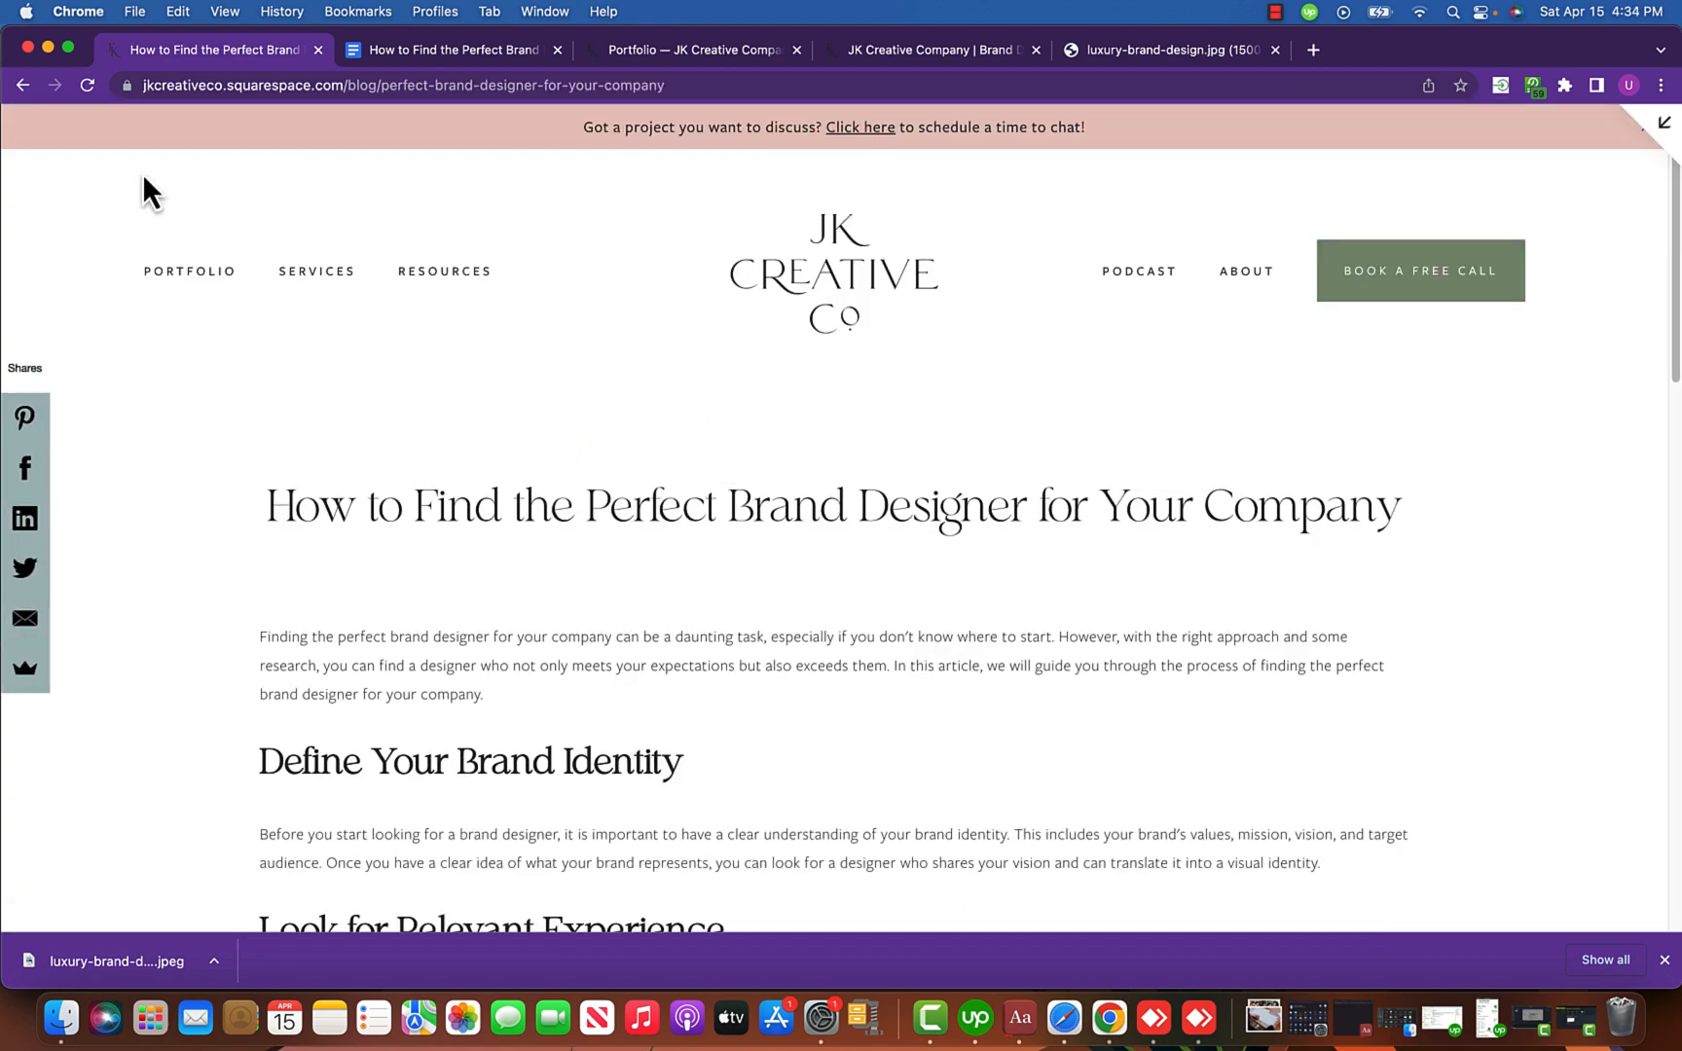
left_click(23, 86)
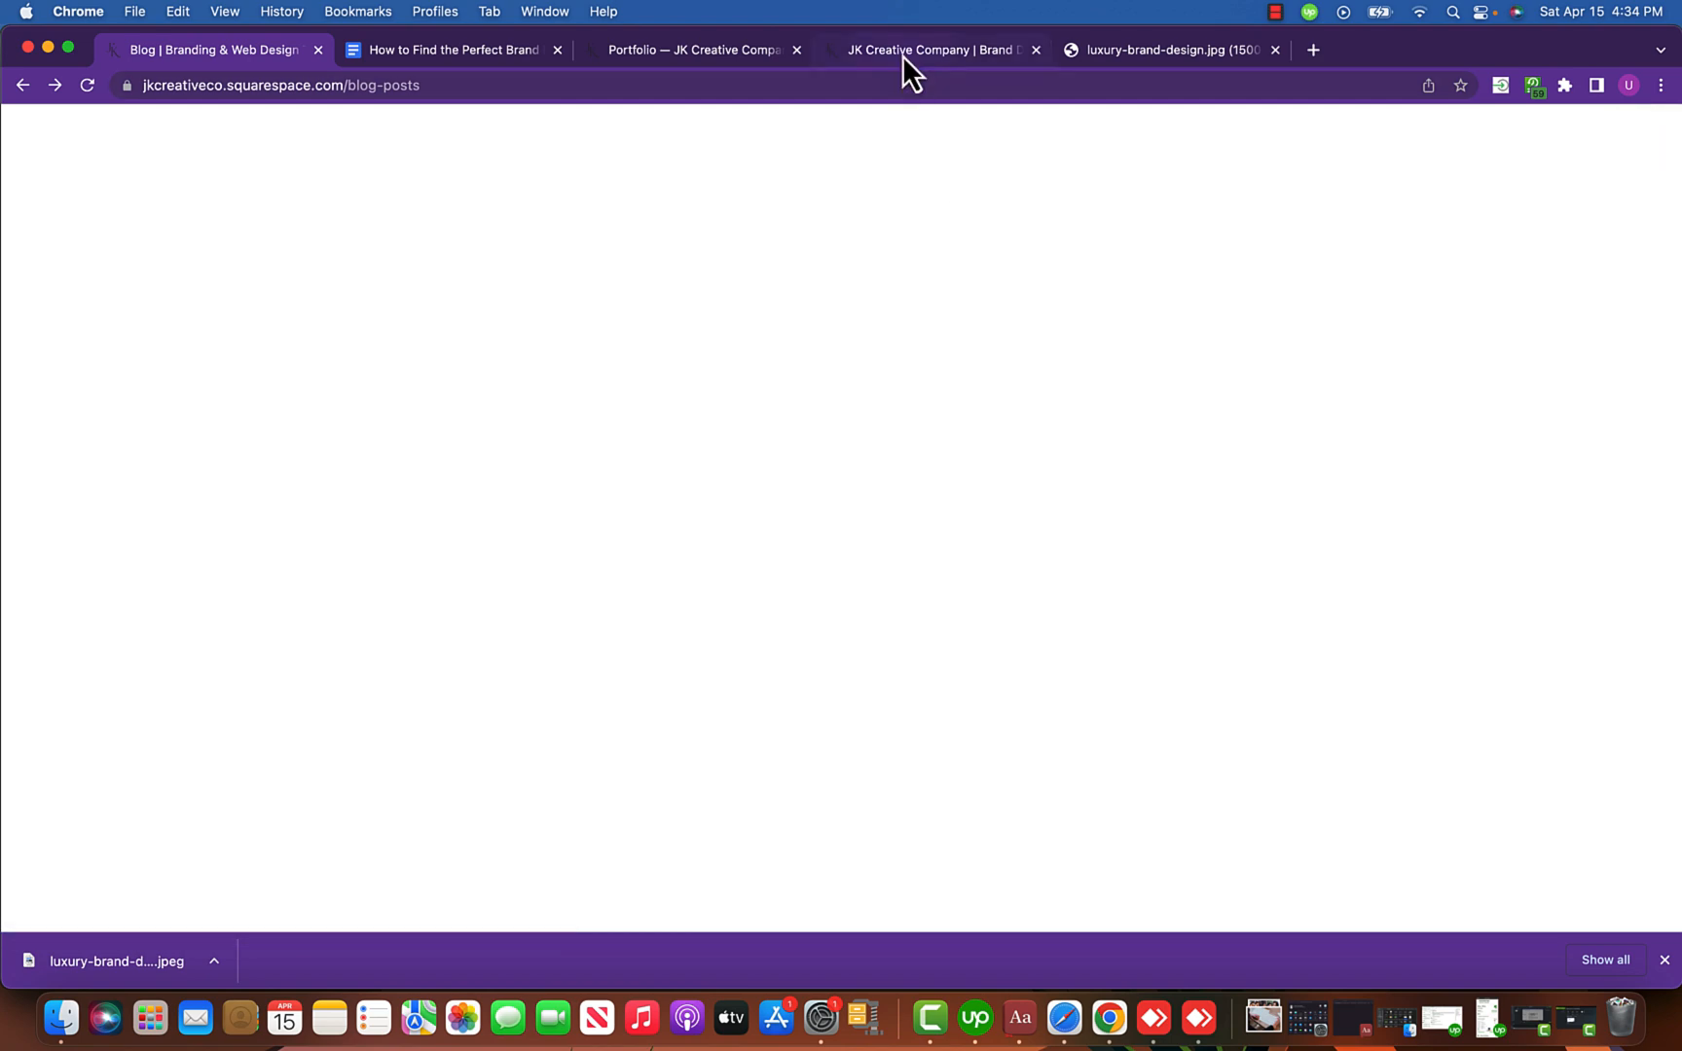
Load the live site's home page at jkcreativecompany.com and go to its public blog listing.
left_click(915, 57)
scroll(911, 264, "down", 5)
scroll(912, 263, "up", 15)
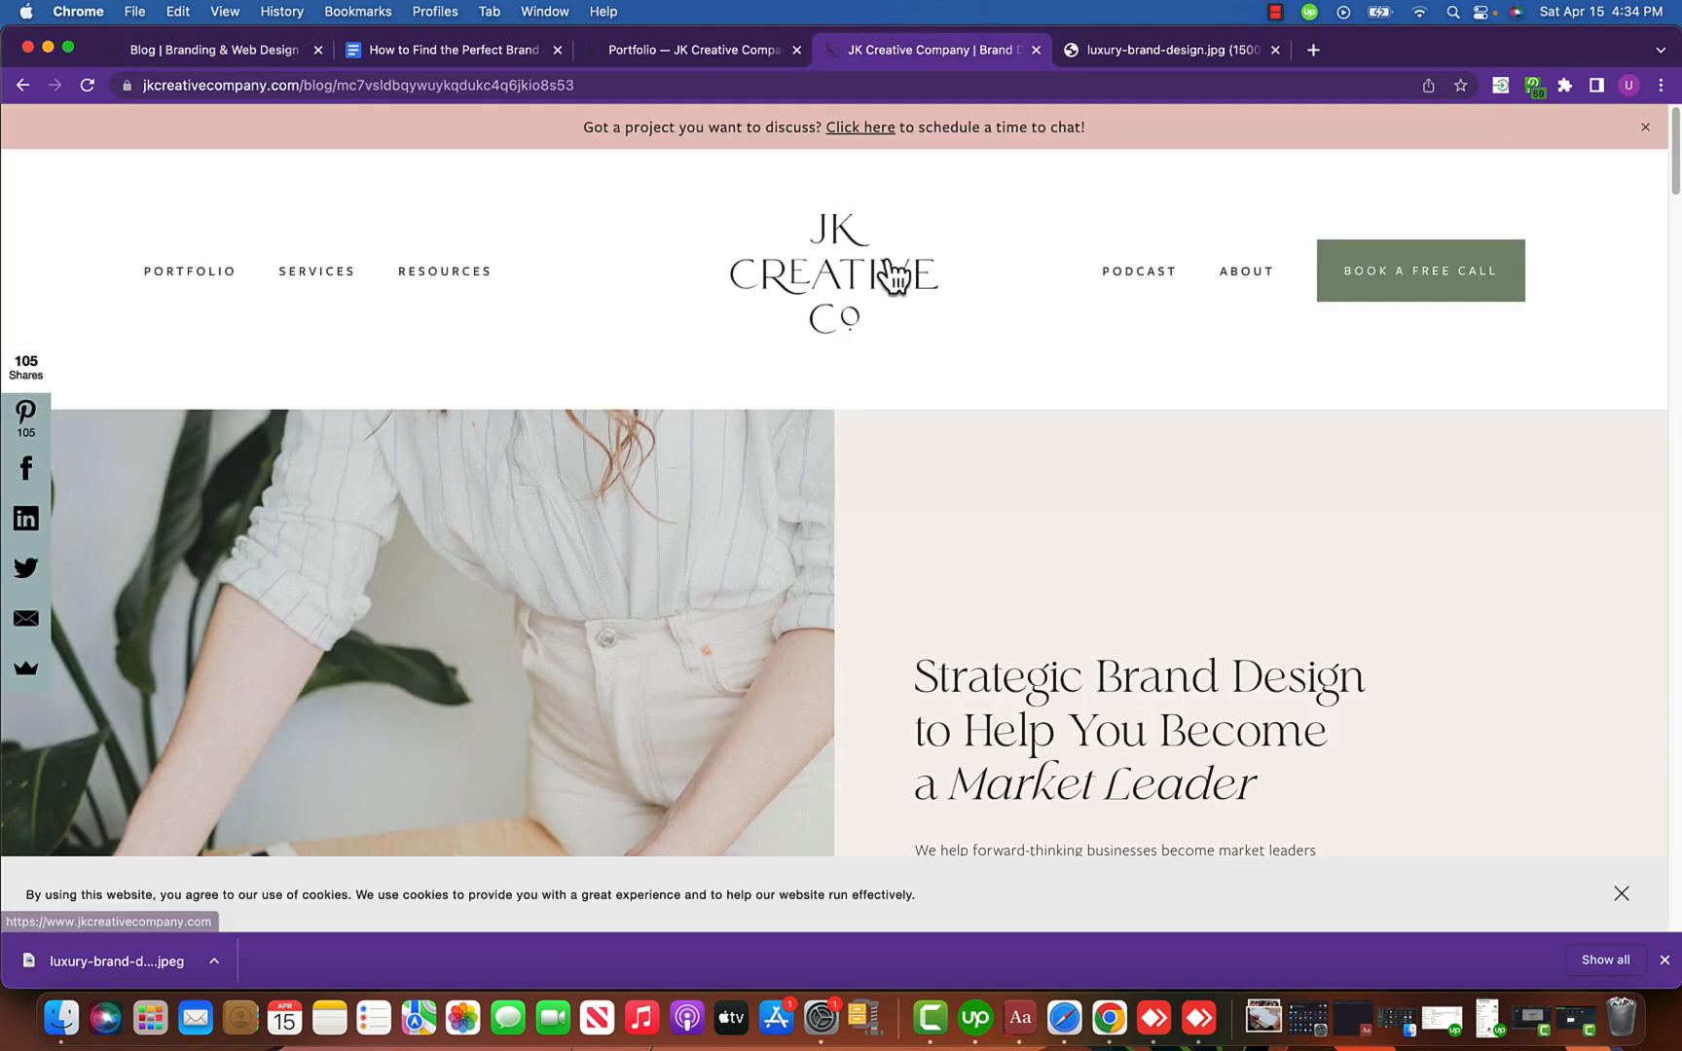
left_click_drag(301, 86, 657, 86)
key("BackSpace")
key("Return")
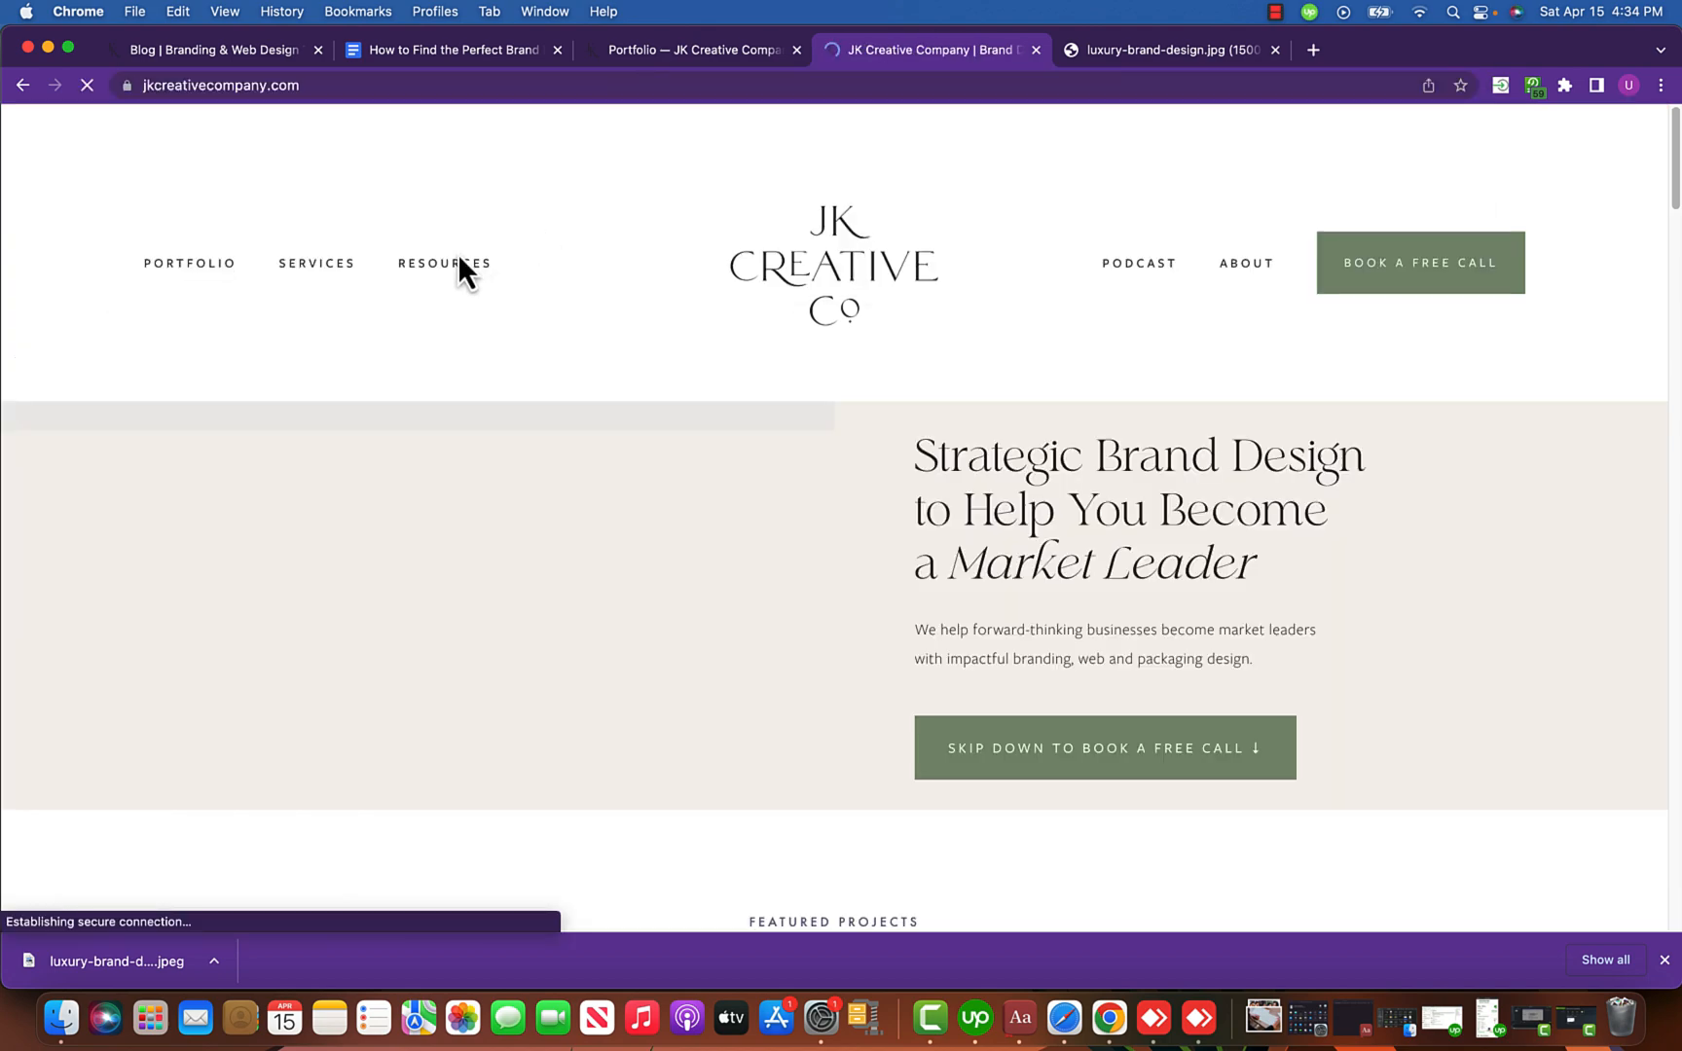
mouse_move(446, 285)
left_click(422, 319)
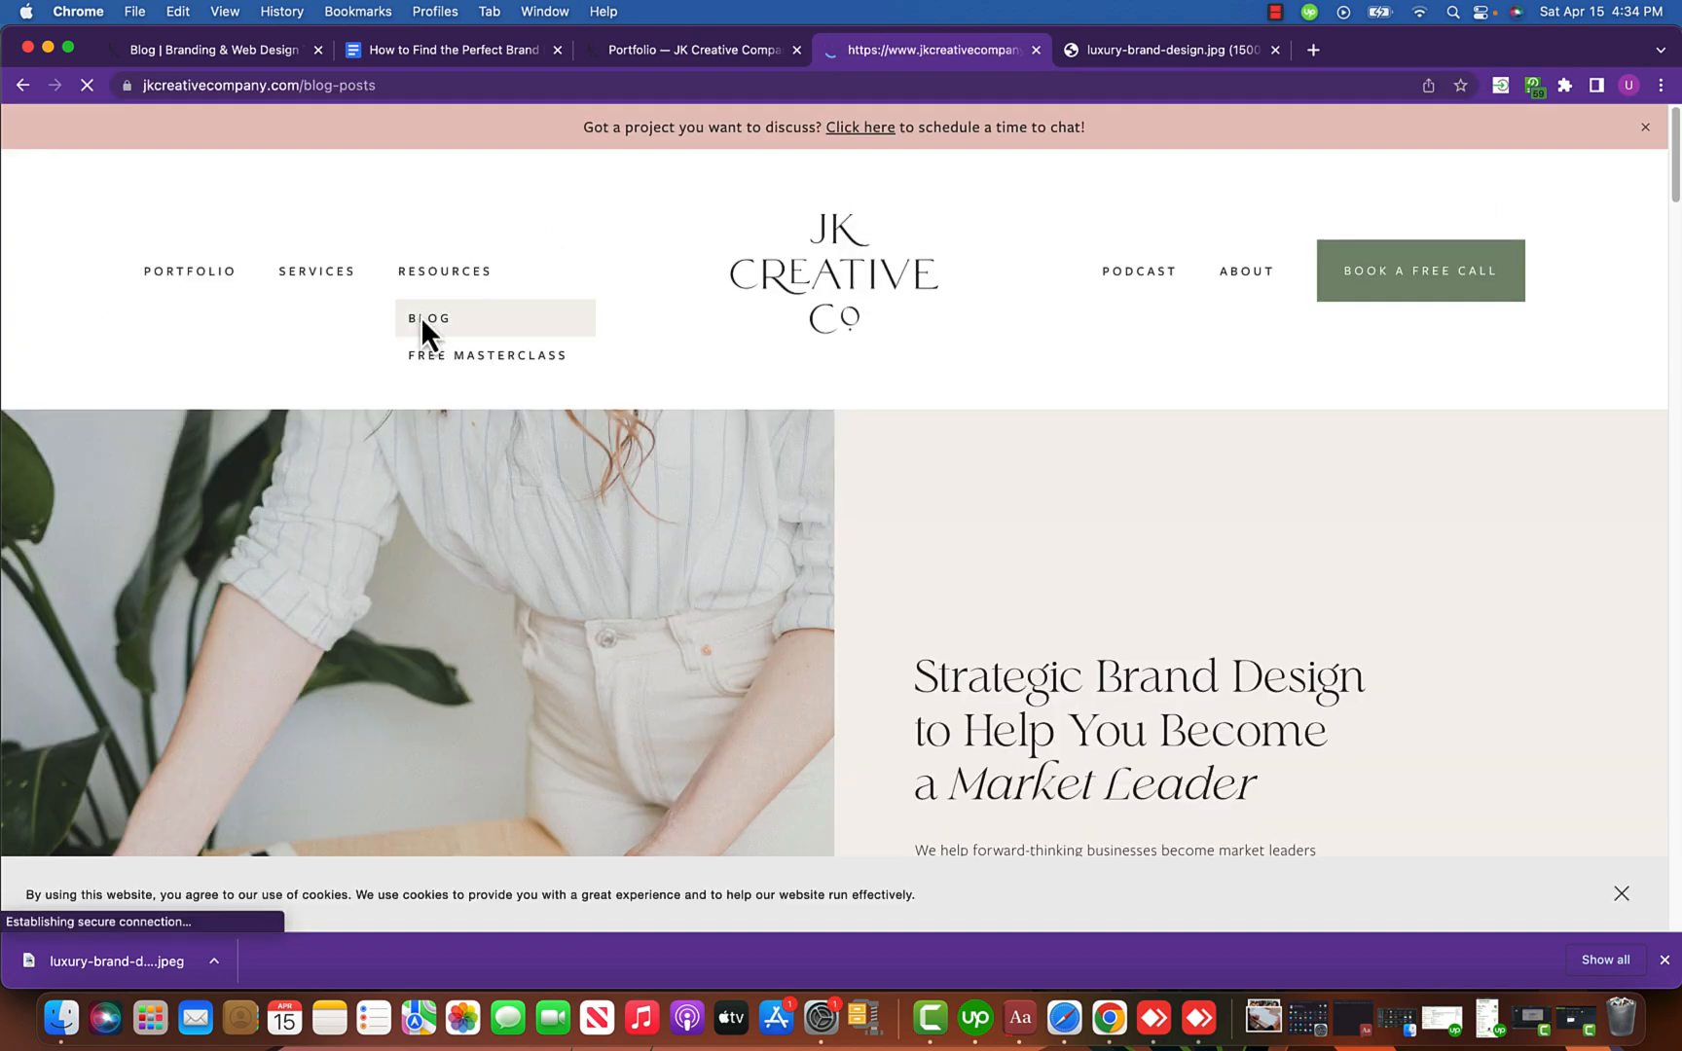
scroll(680, 603, "down", 5)
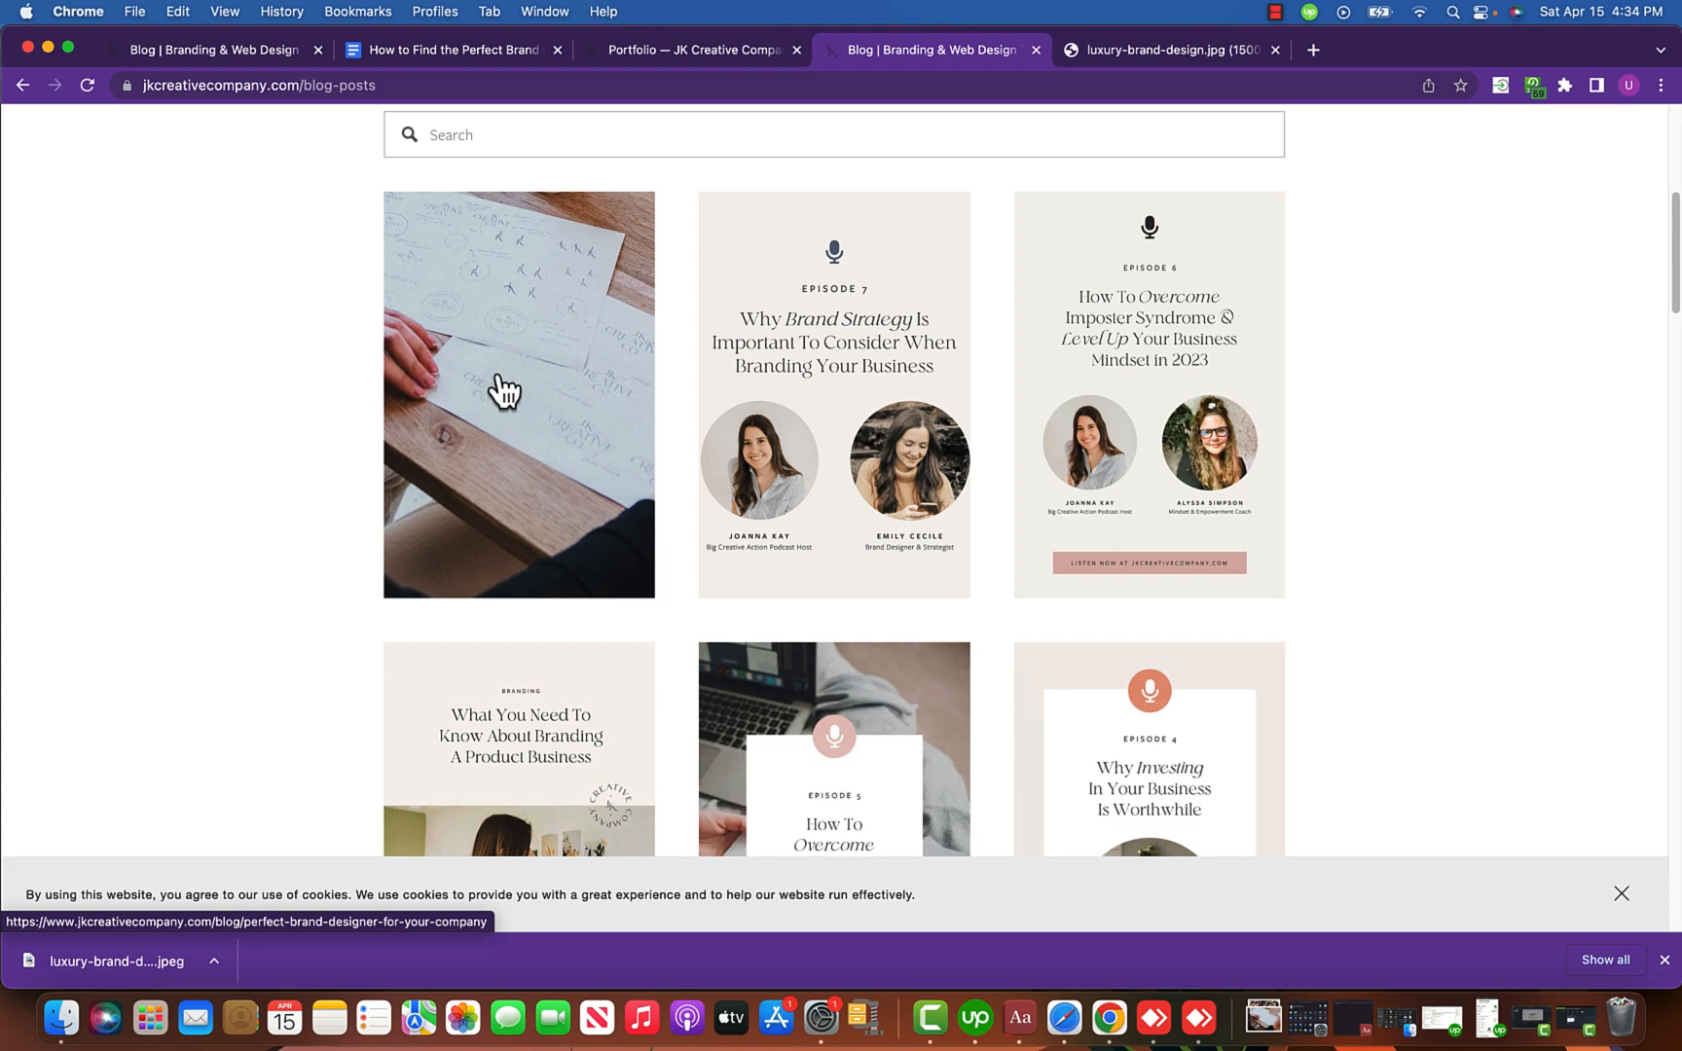
Open the new brand designer post from the live blog listing, look through its content, and copy its web address.
left_click(506, 393)
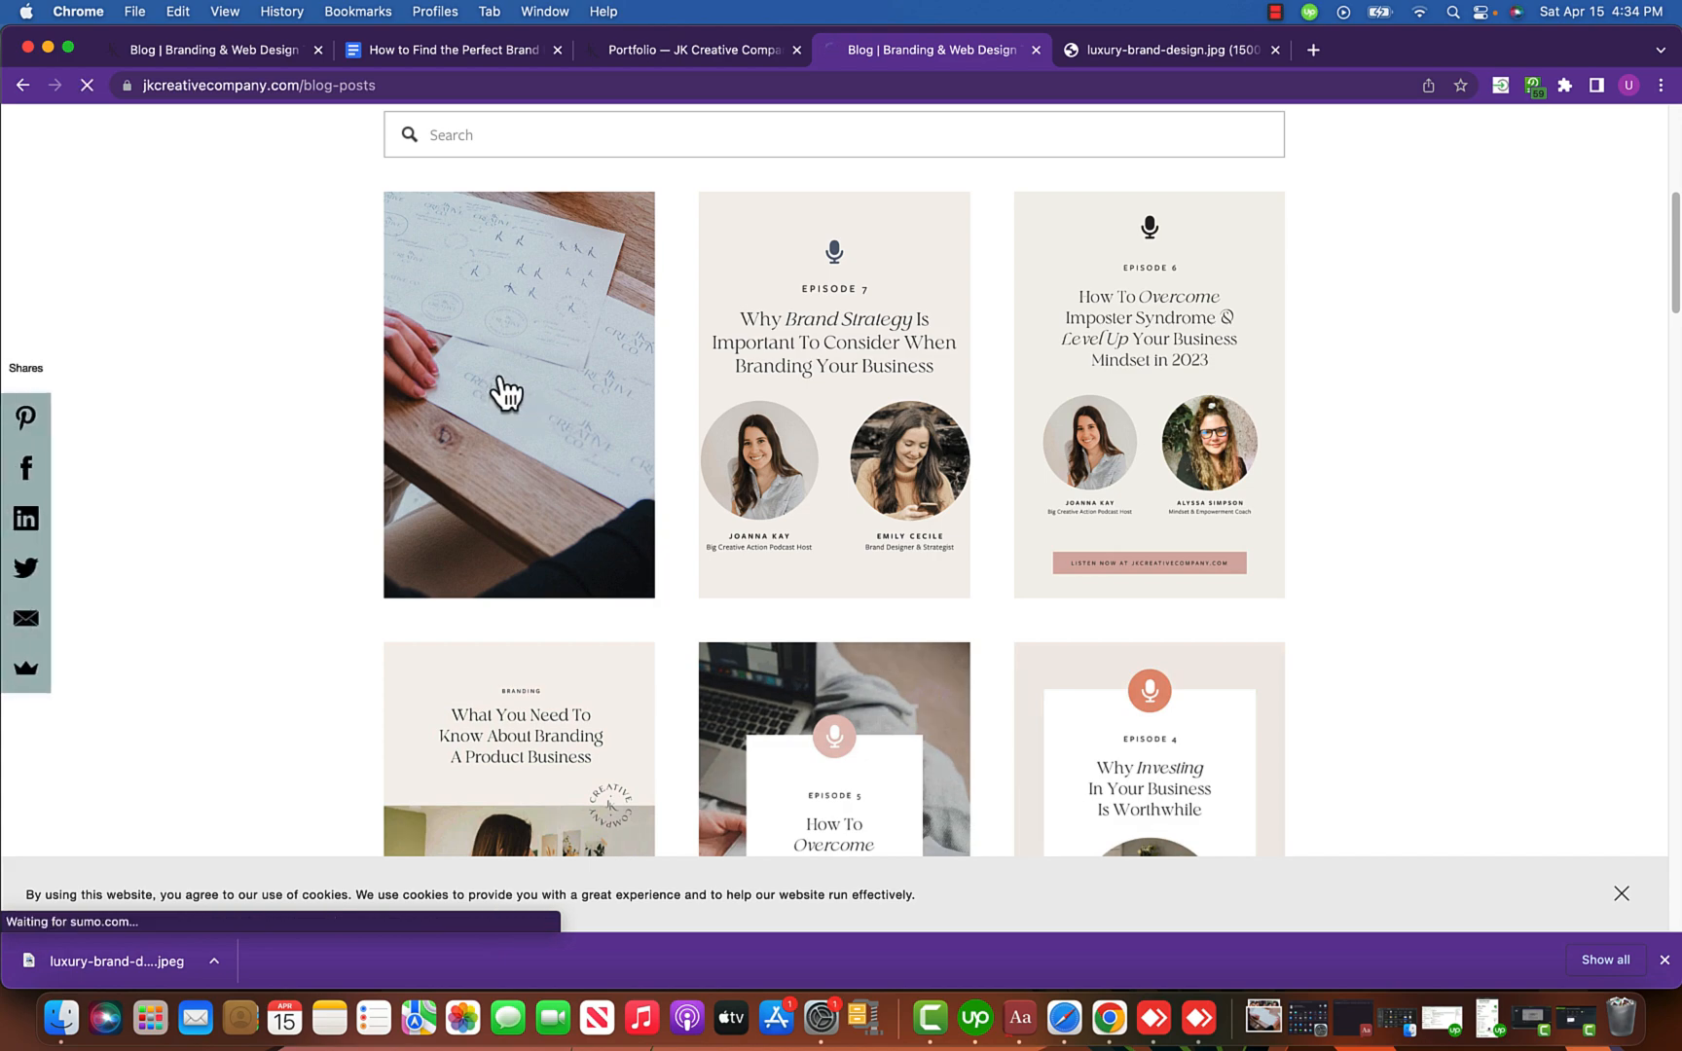
scroll(886, 480, "down", 15)
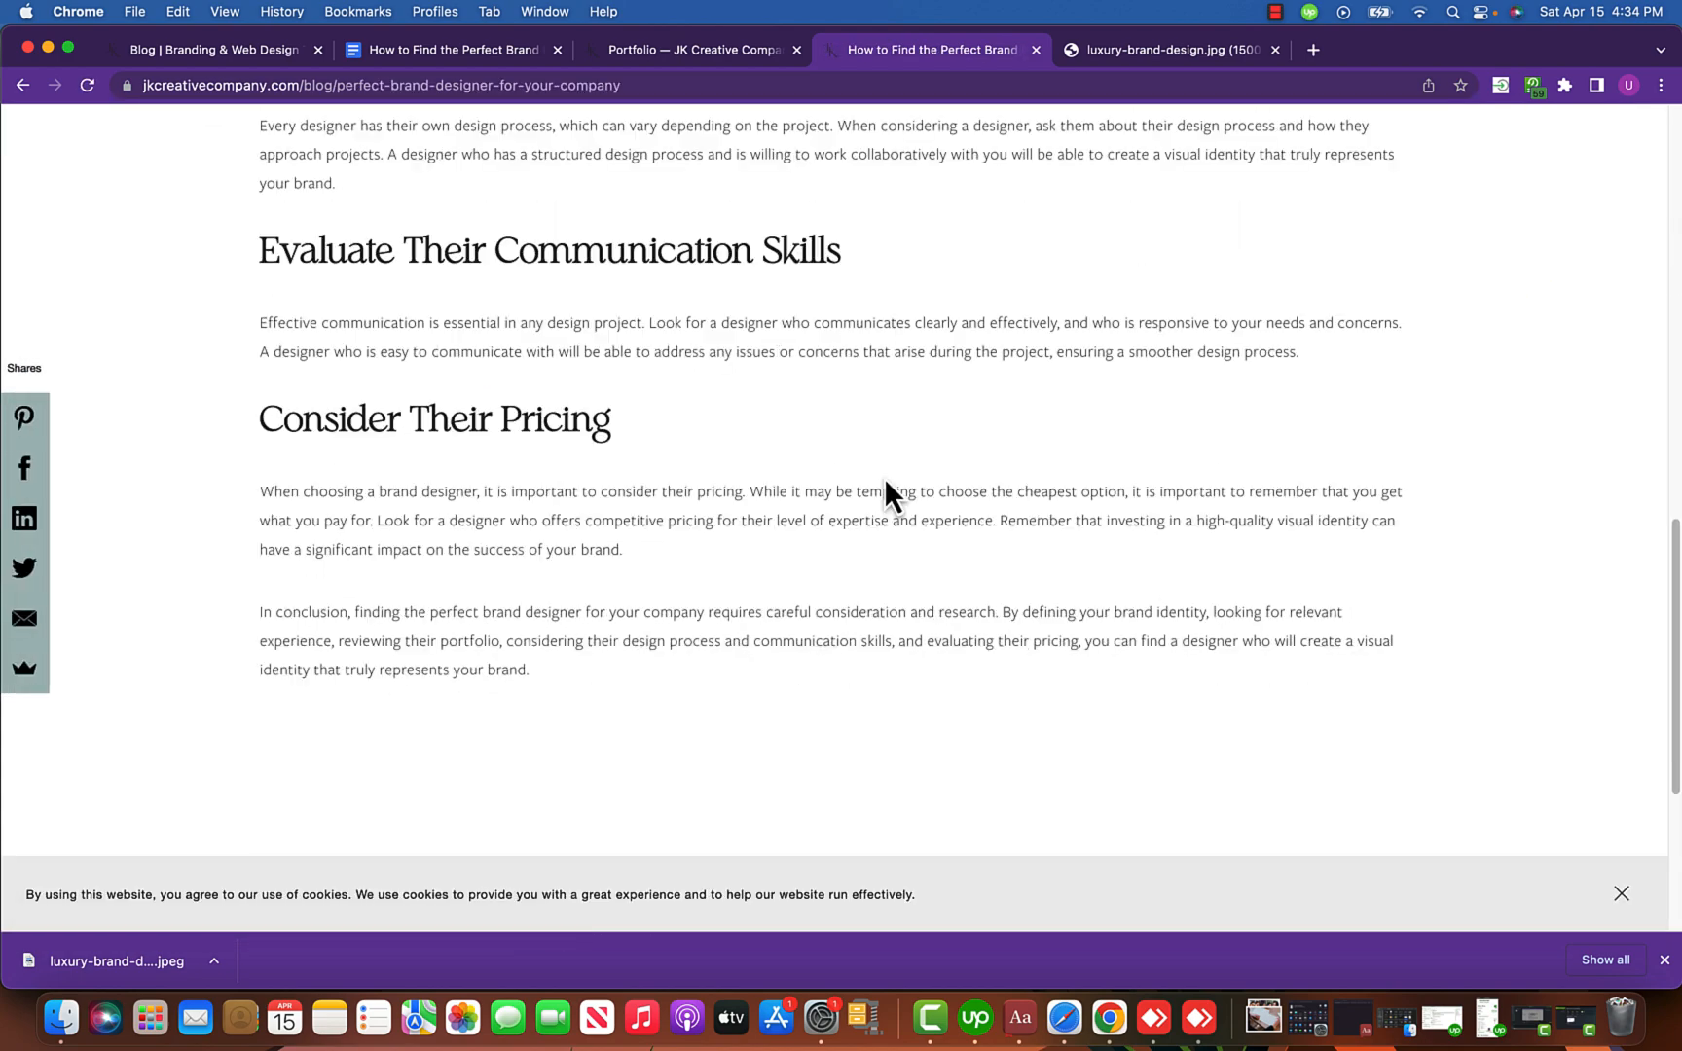
scroll(884, 477, "down", 5)
scroll(885, 492, "up", 10)
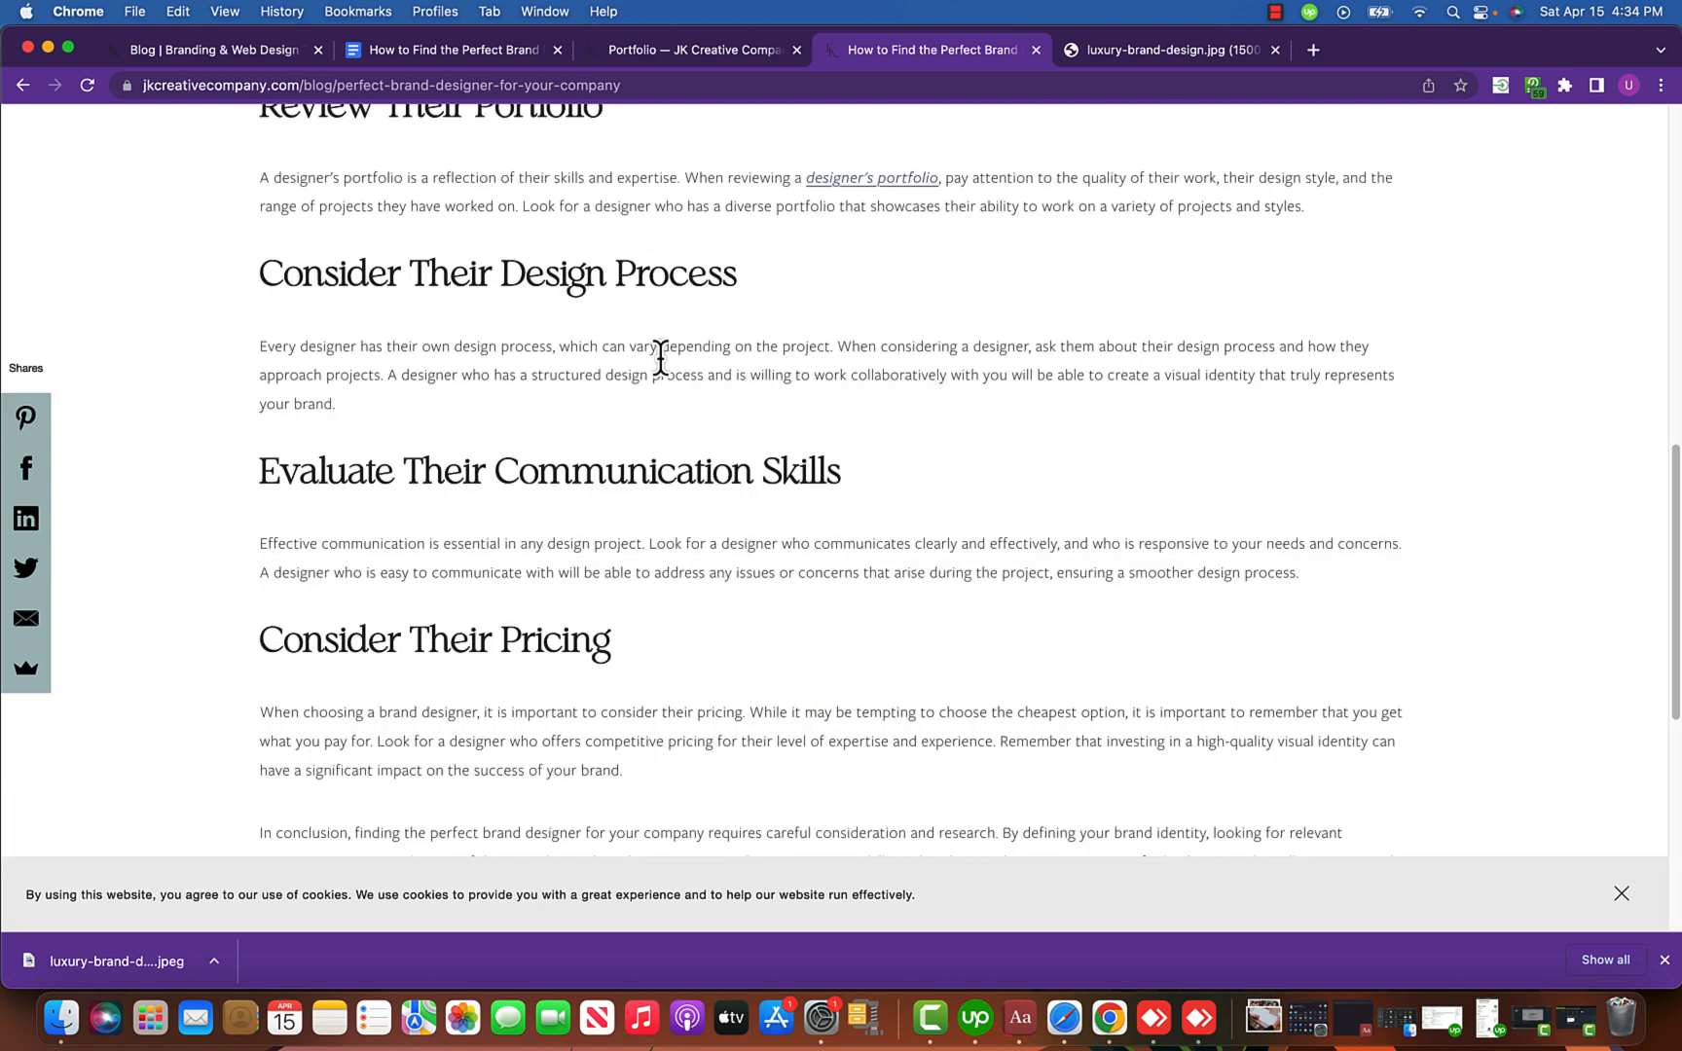
left_click(649, 86)
key("super+c")
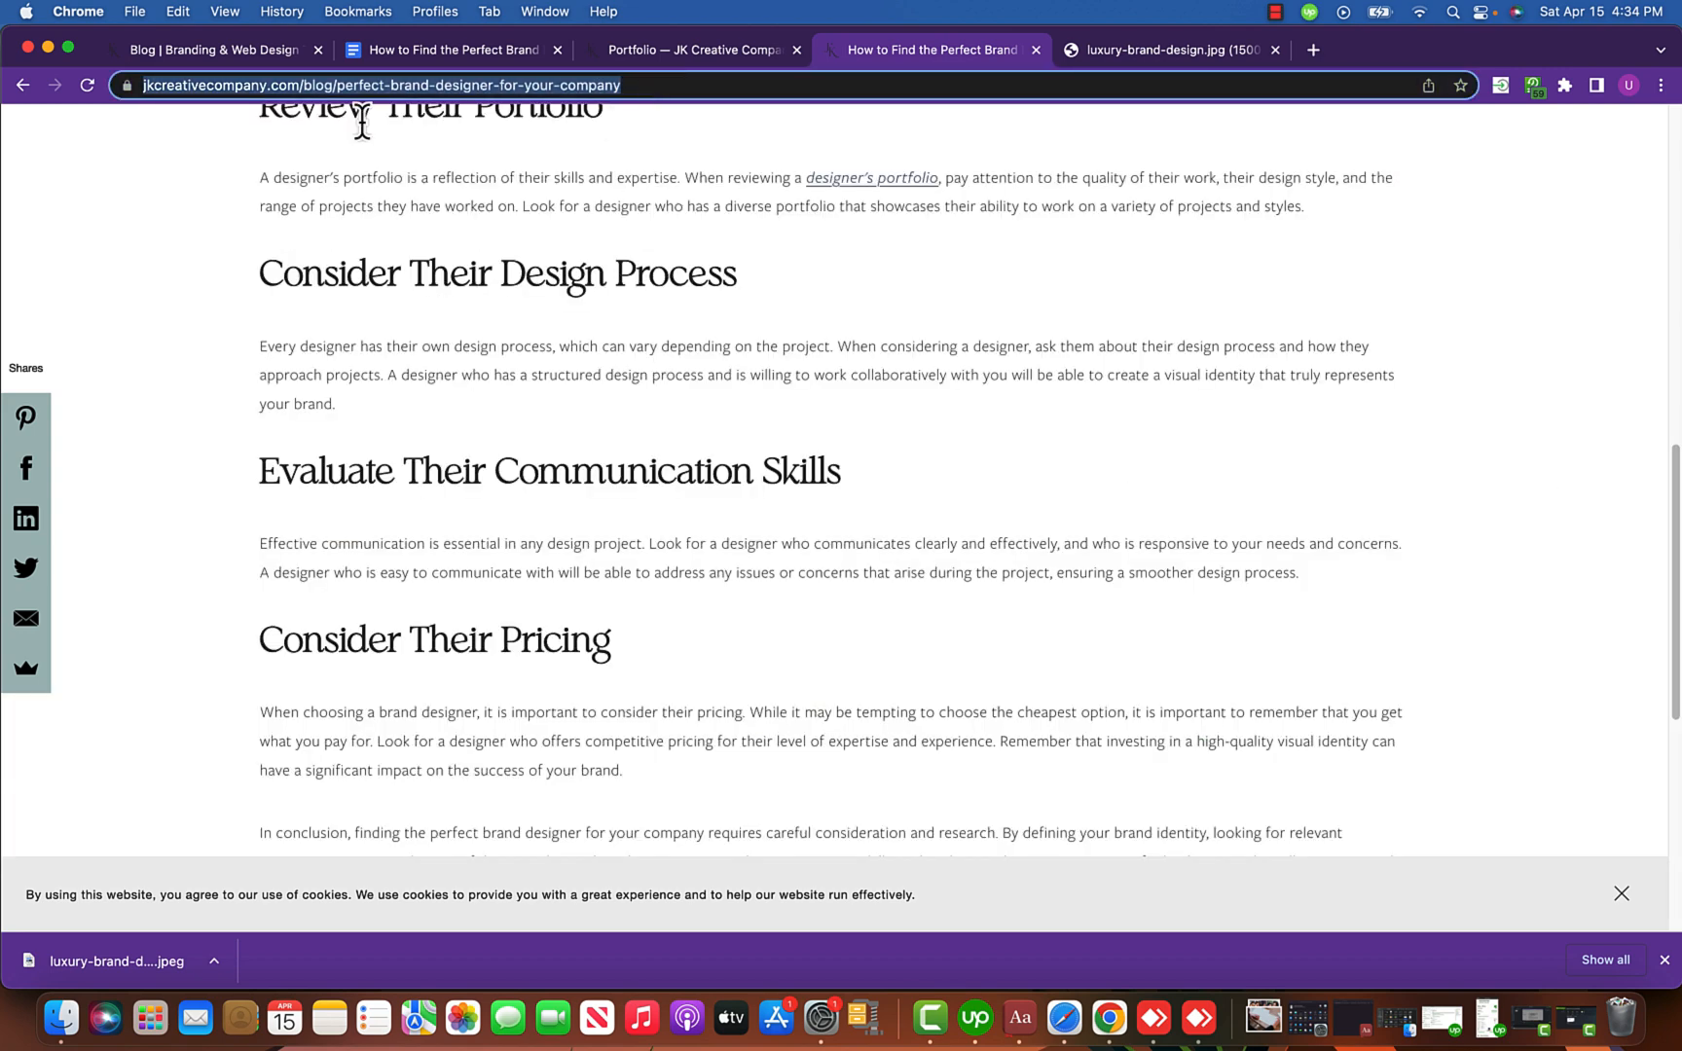
In the Google Docs article, add "Here is your published link>" above the opening paragraph and paste the post's live web address below it.
left_click(401, 60)
left_click(489, 352)
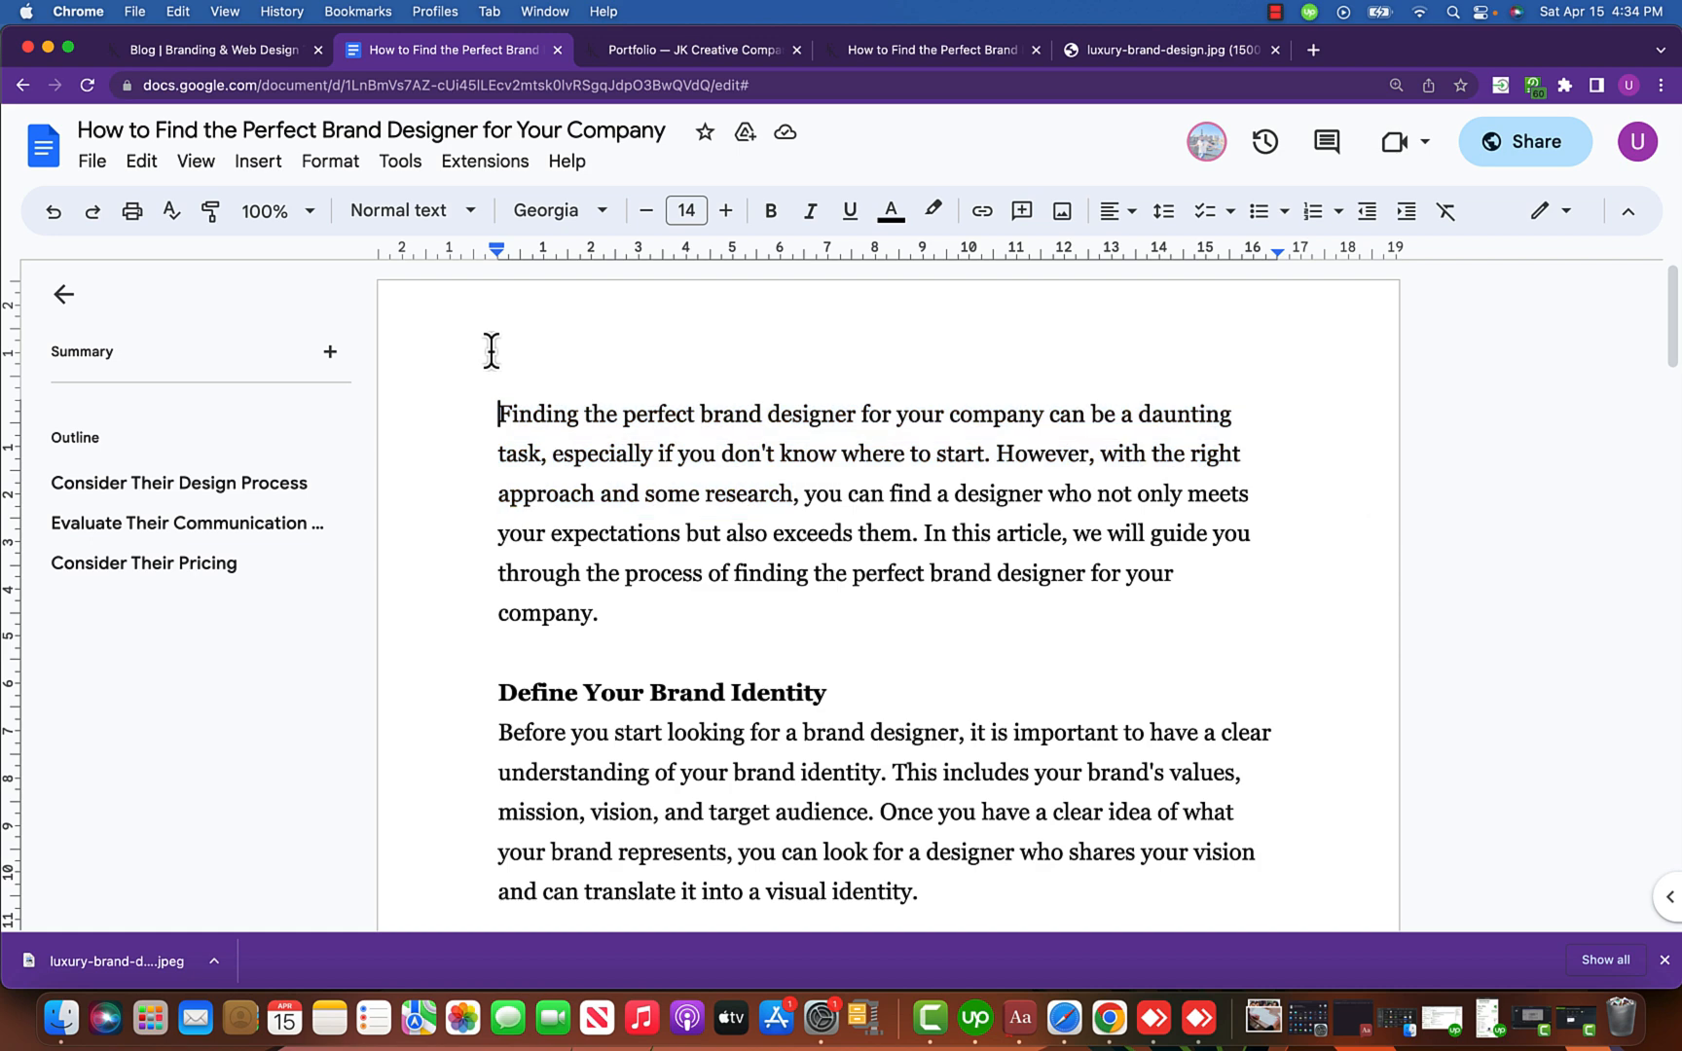
key("Return")
left_click(484, 425)
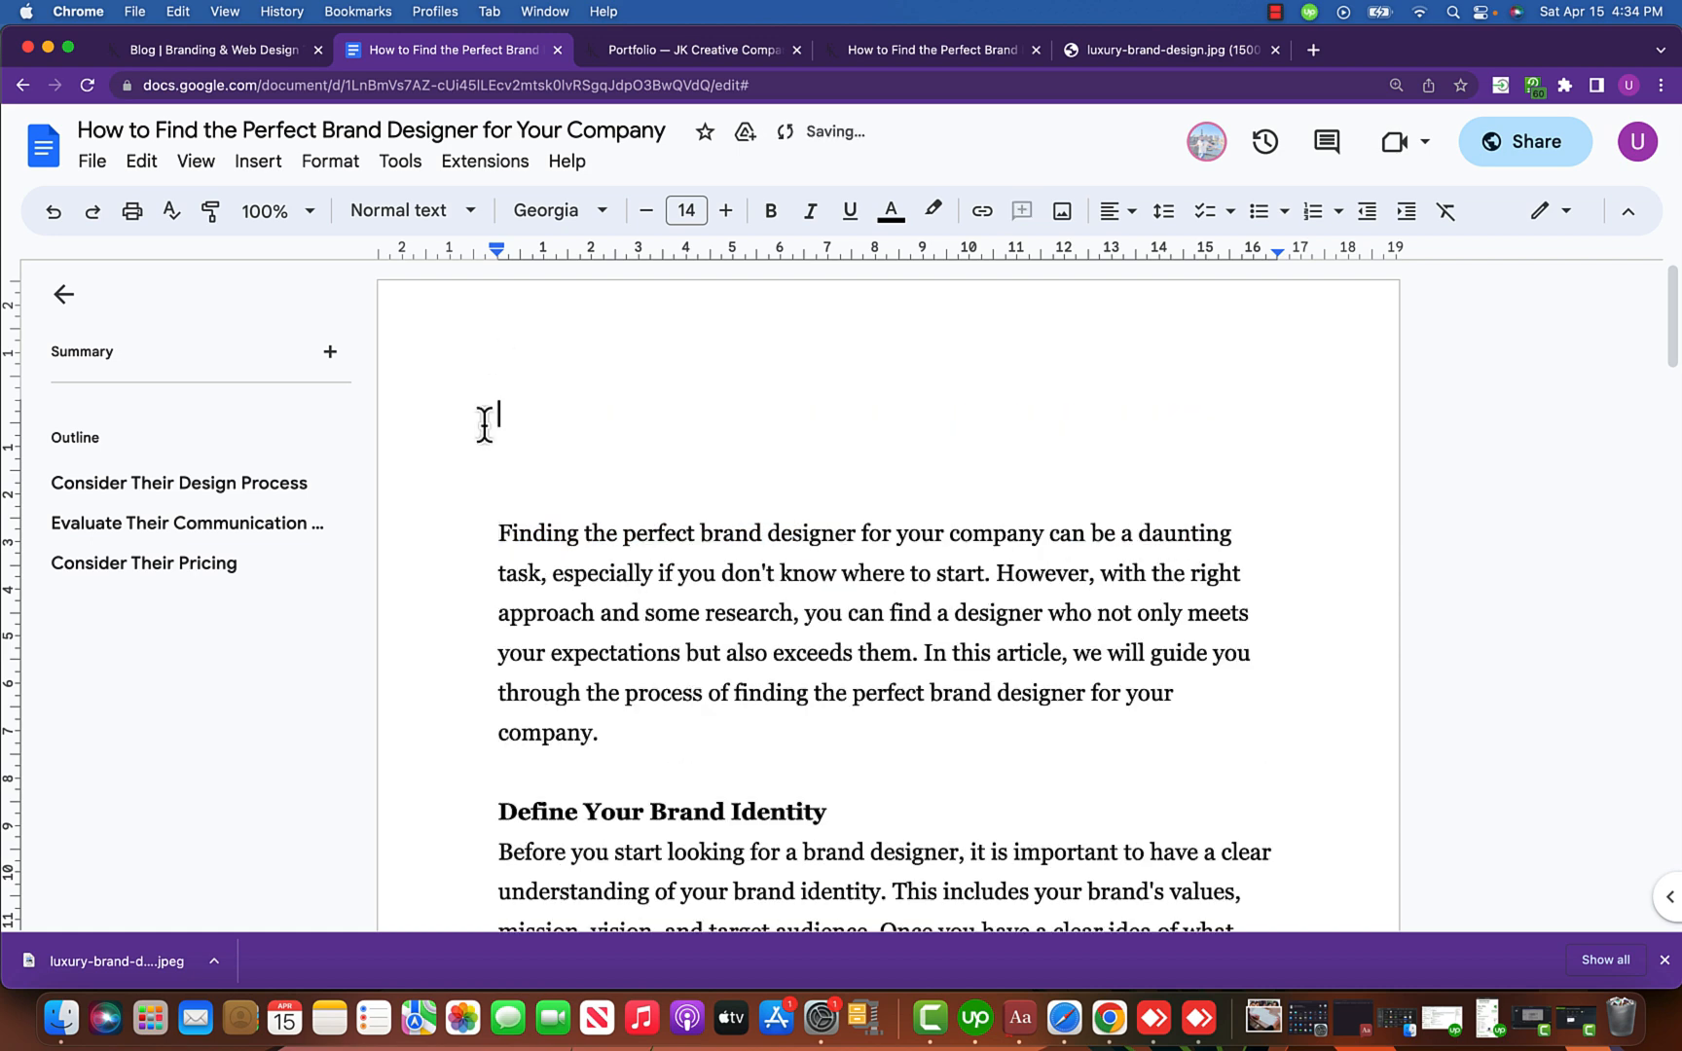
type("Here is your publis")
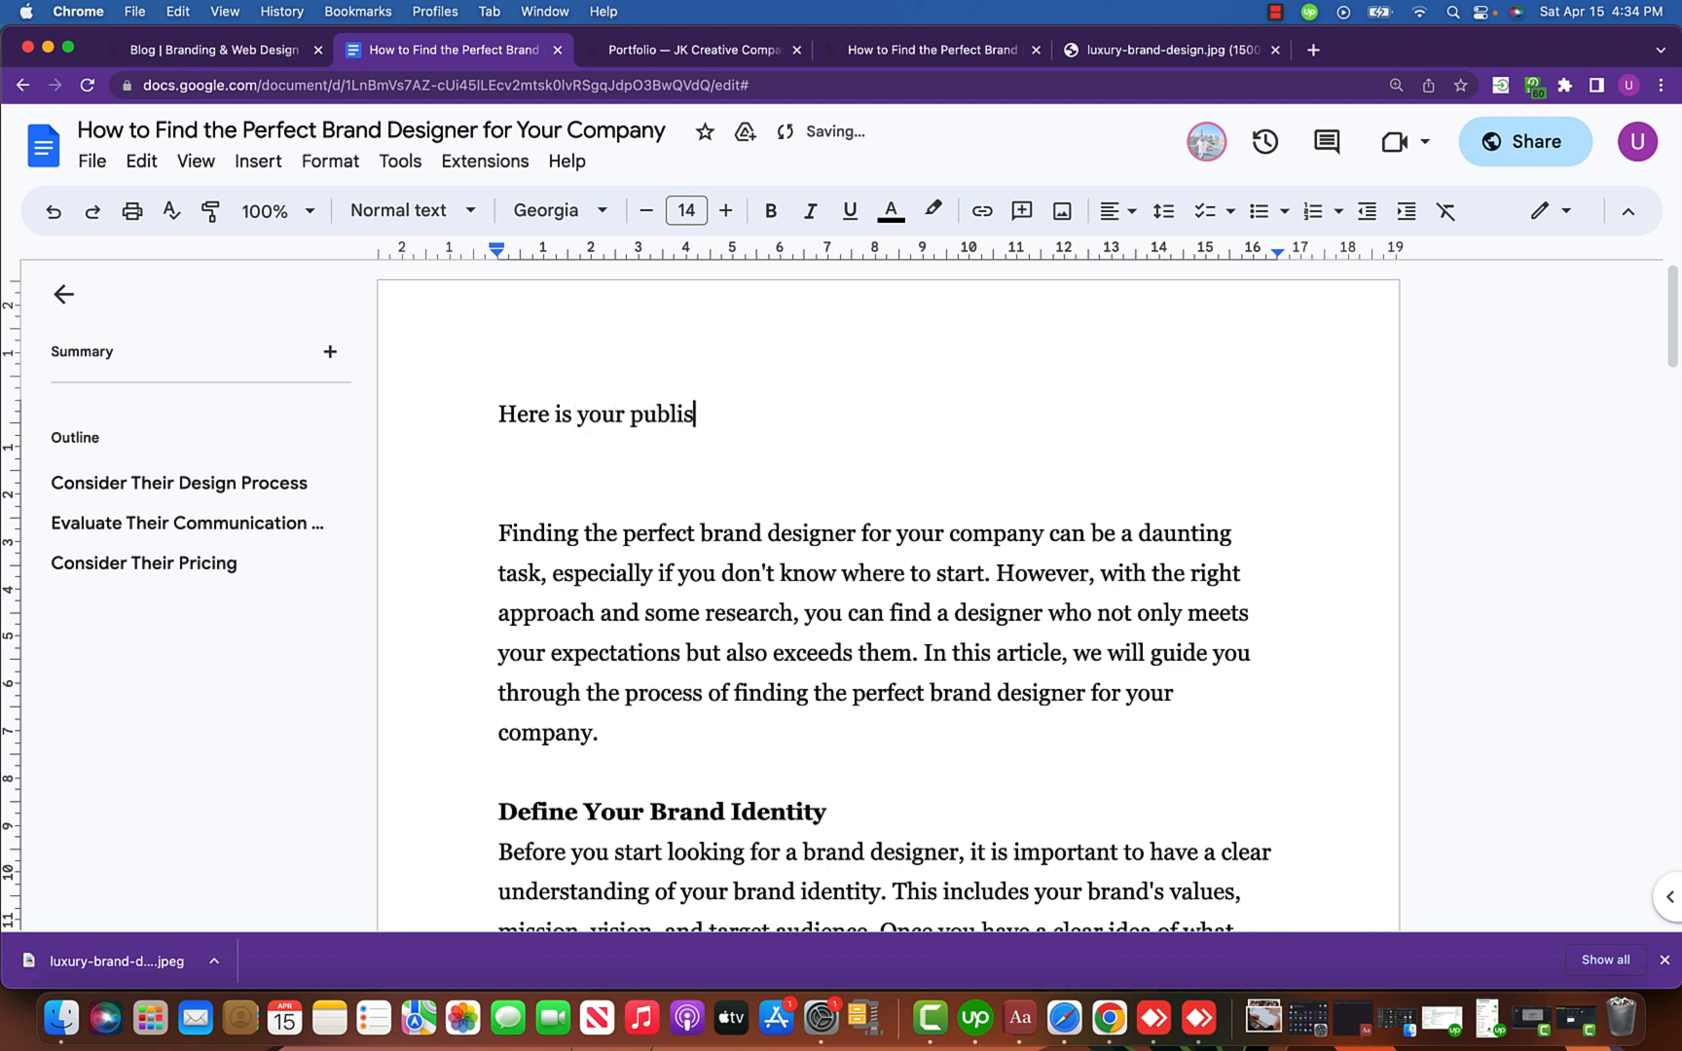
type("hed link>")
key("Return")
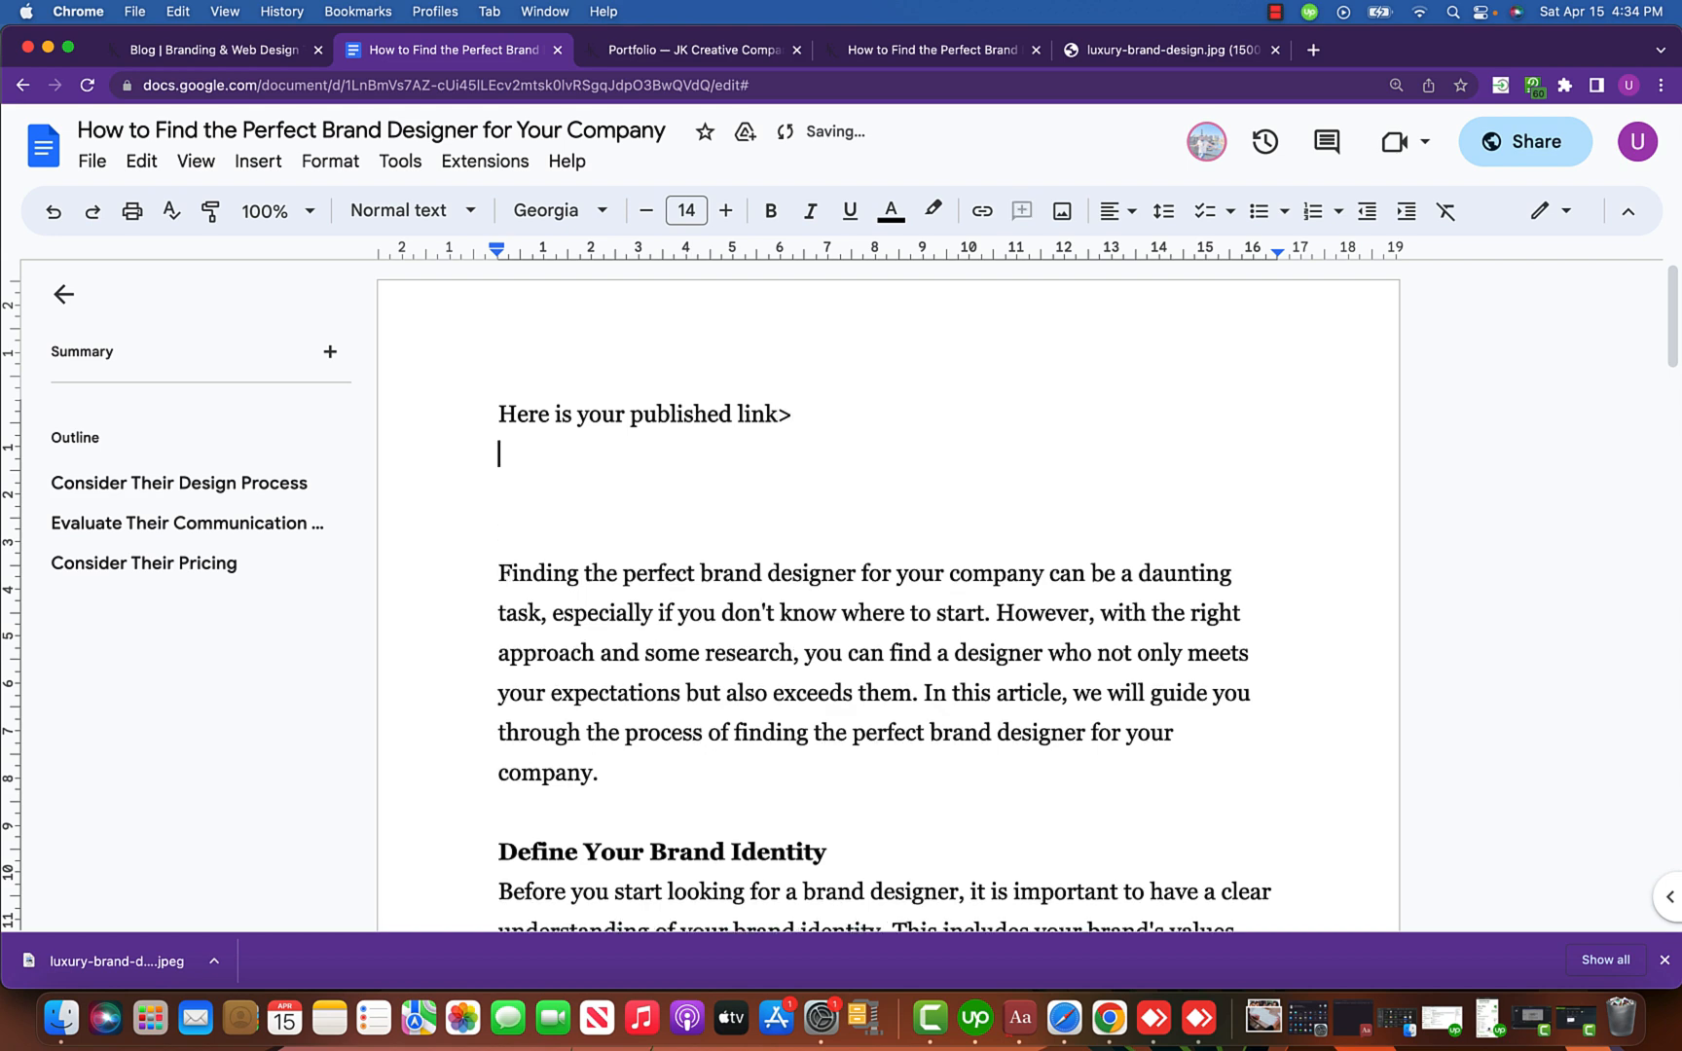
key("super+v")
key("Return")
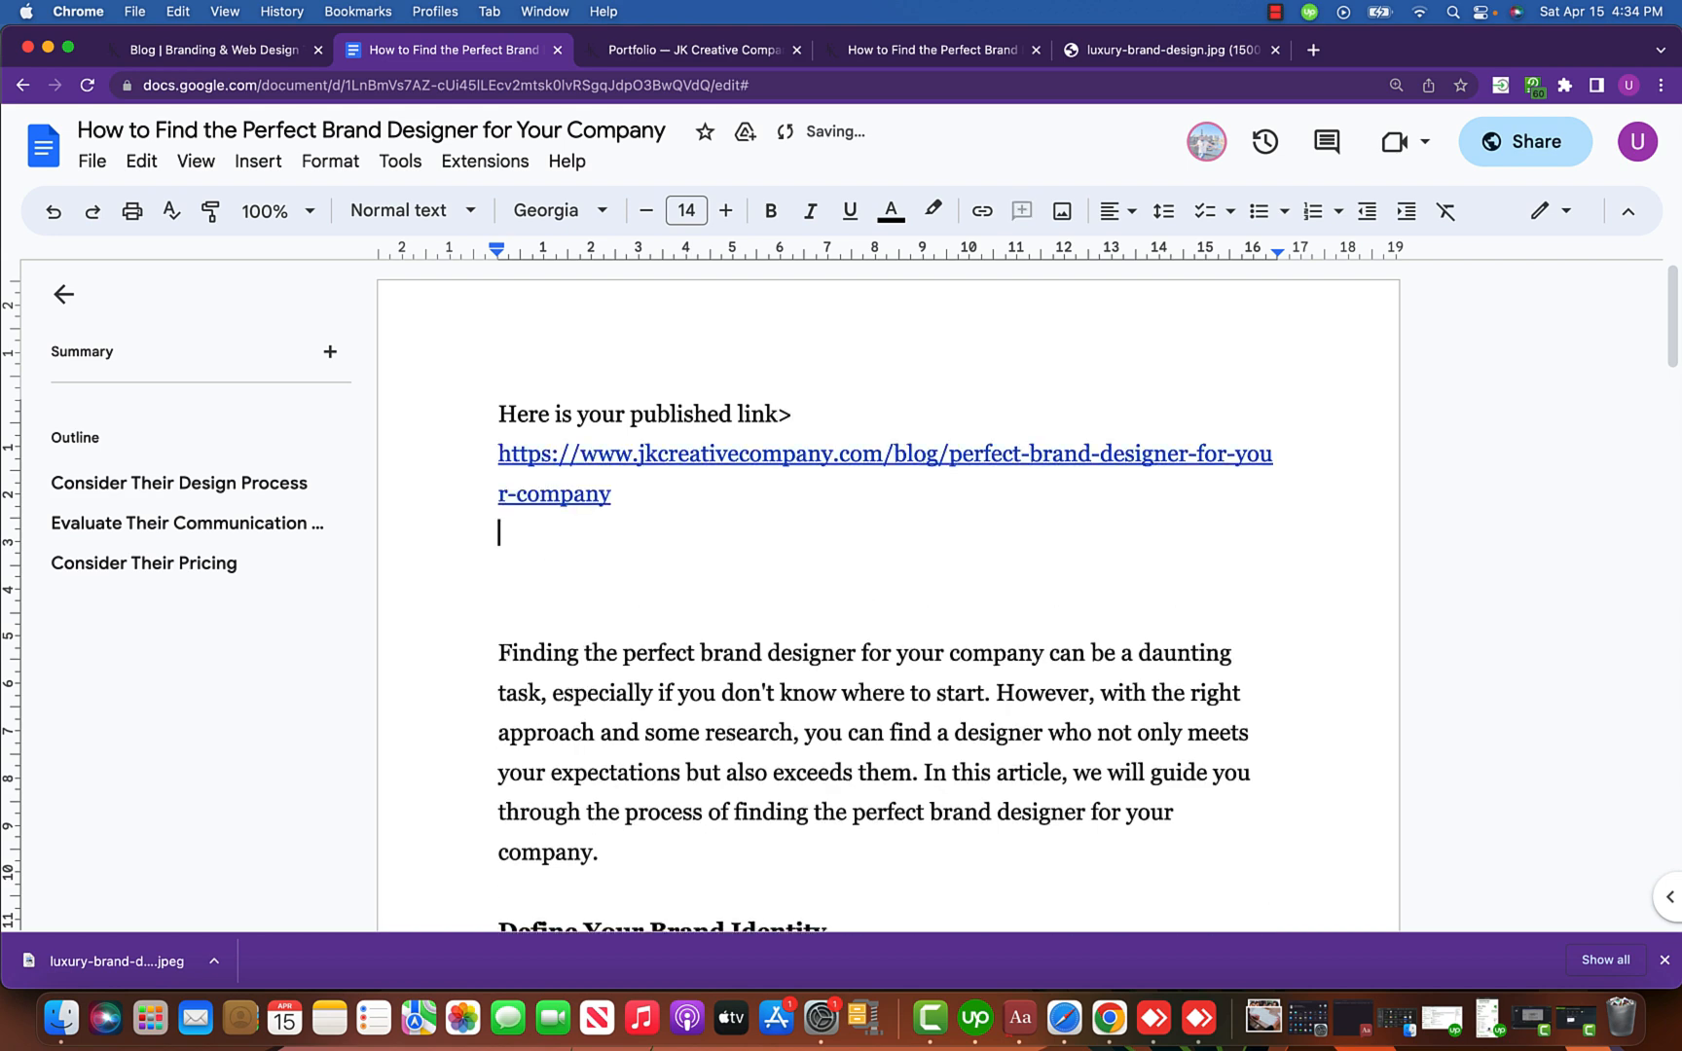